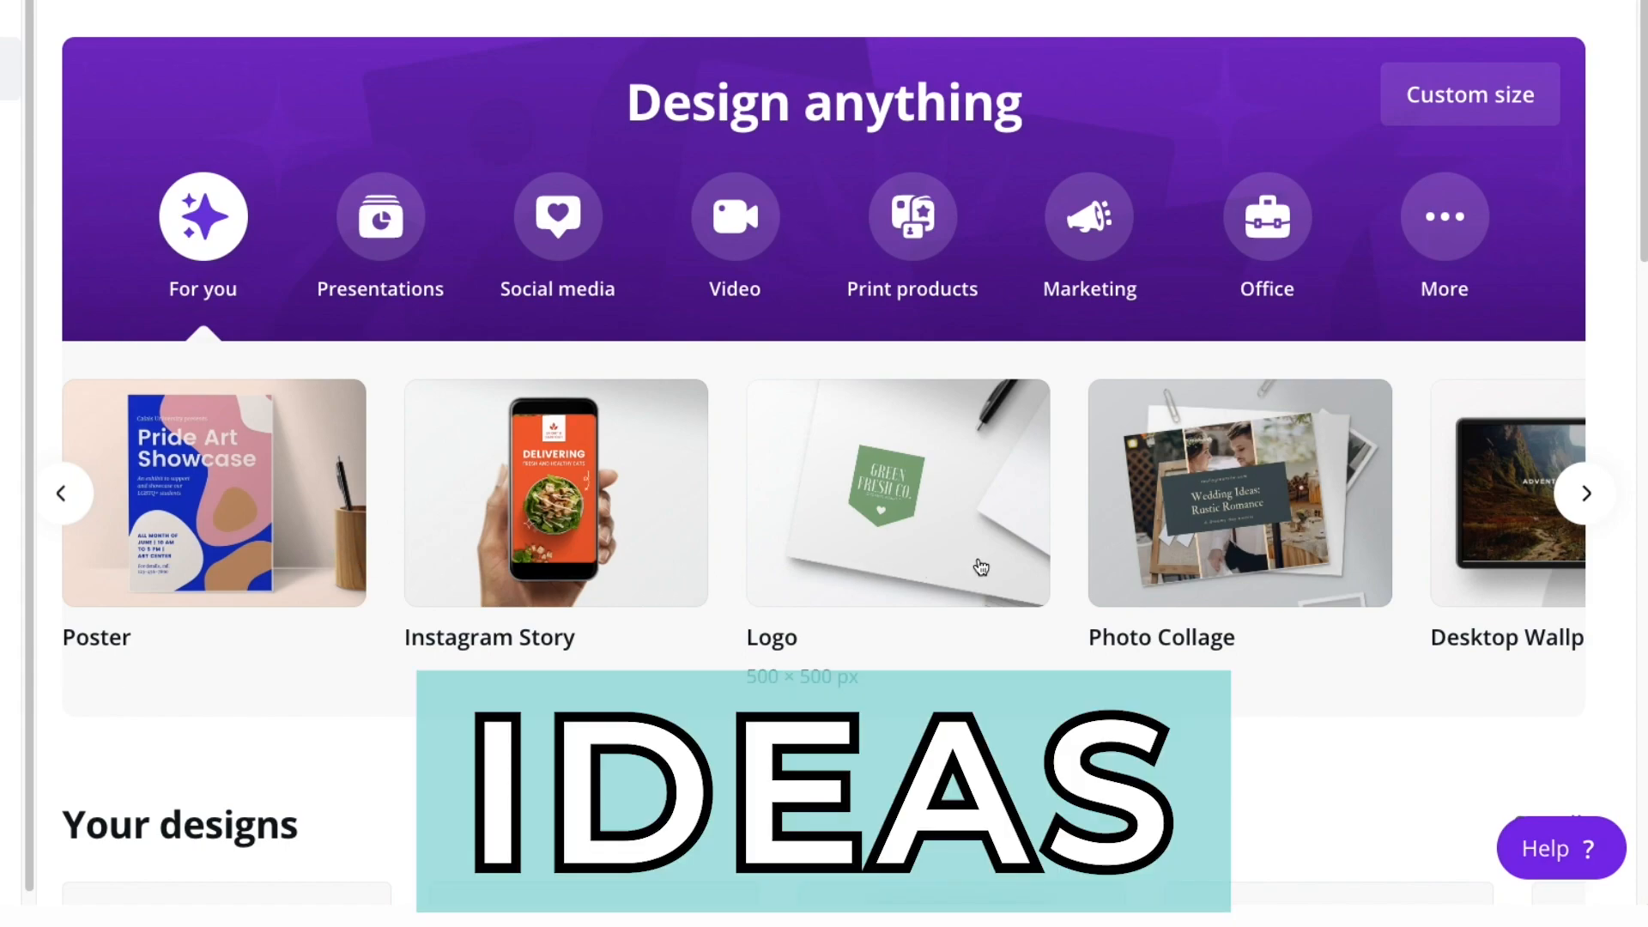
# Look through the suggested design types and create a blank US Letter design.
pyautogui.click(1571, 493)
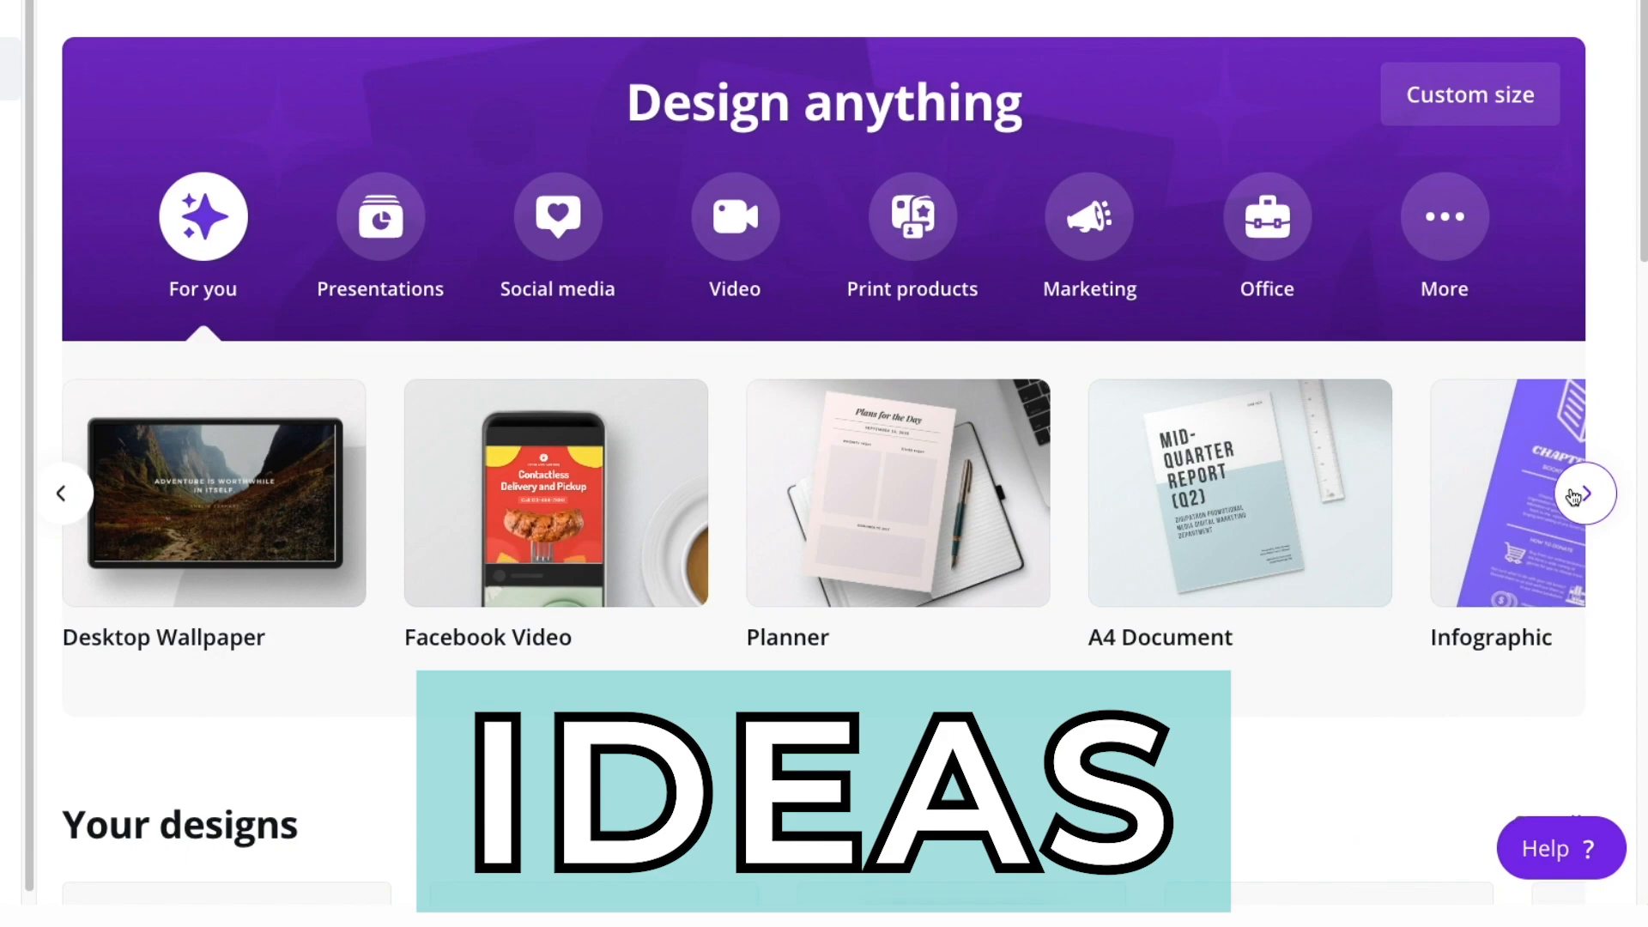
pyautogui.click(905, 546)
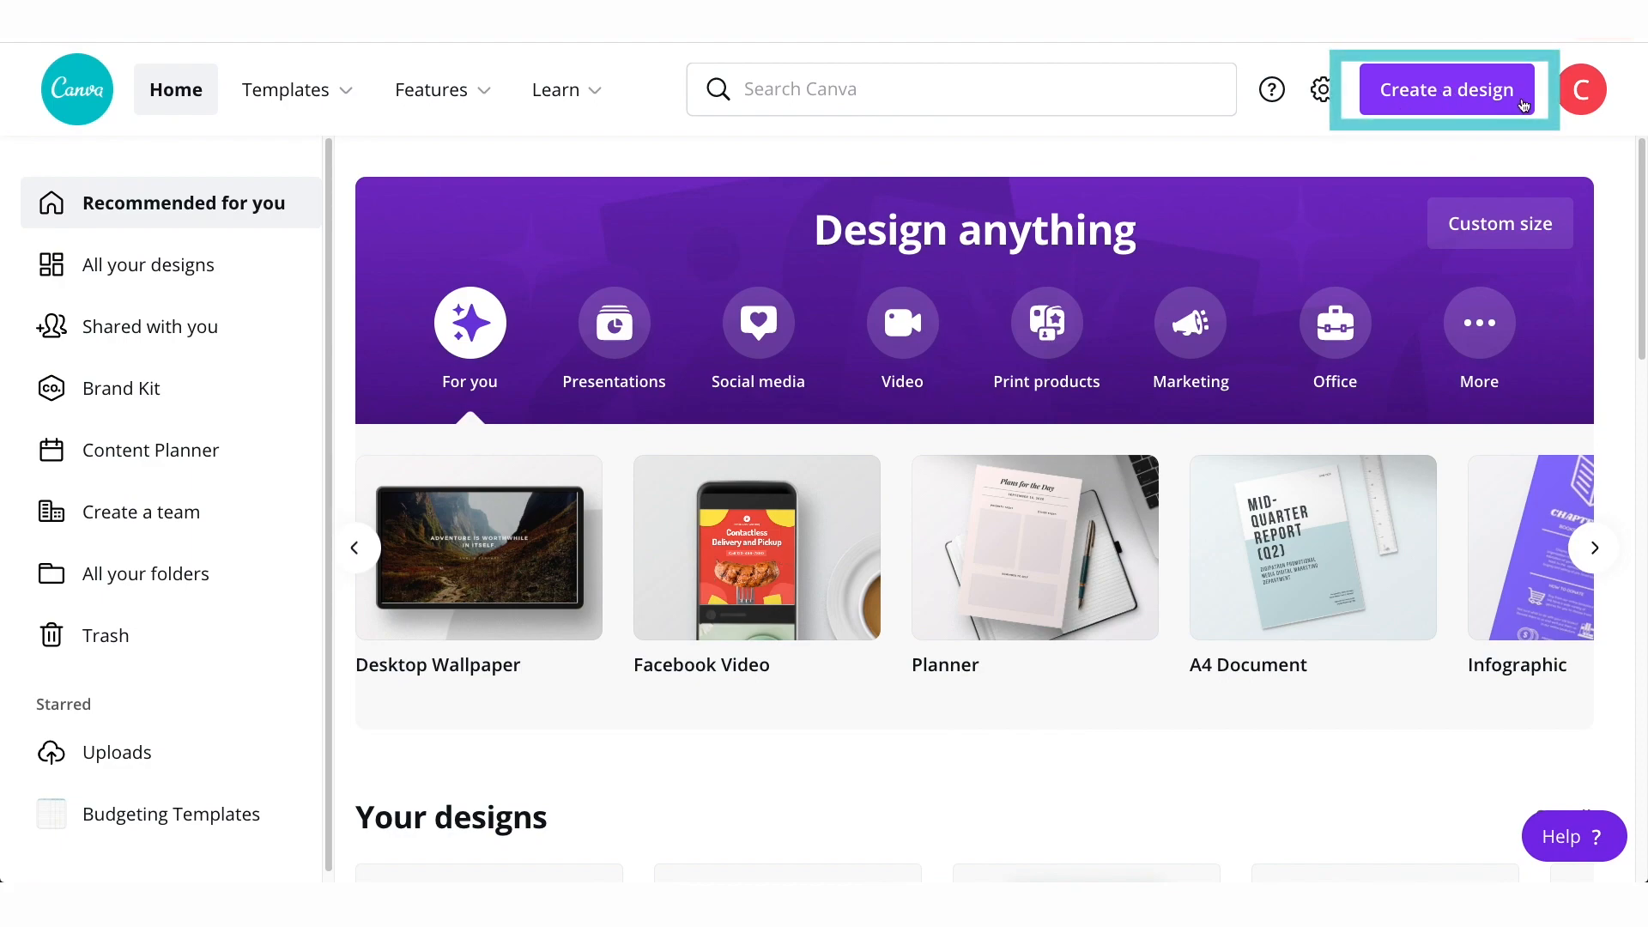
pyautogui.click(1474, 109)
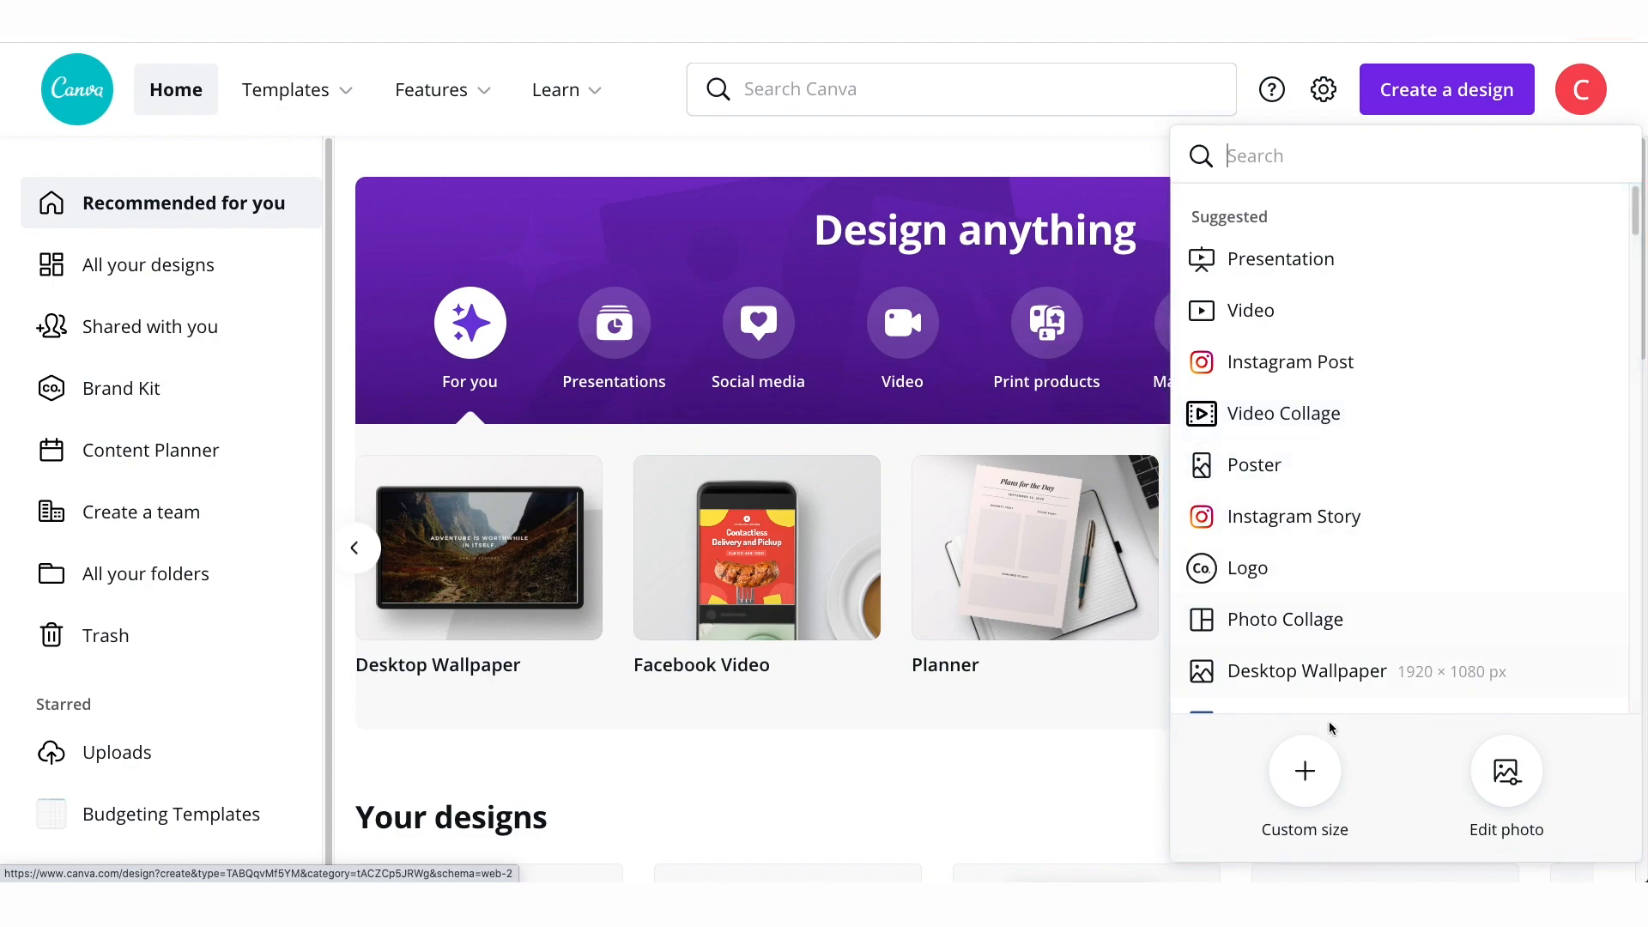
pyautogui.click(1322, 772)
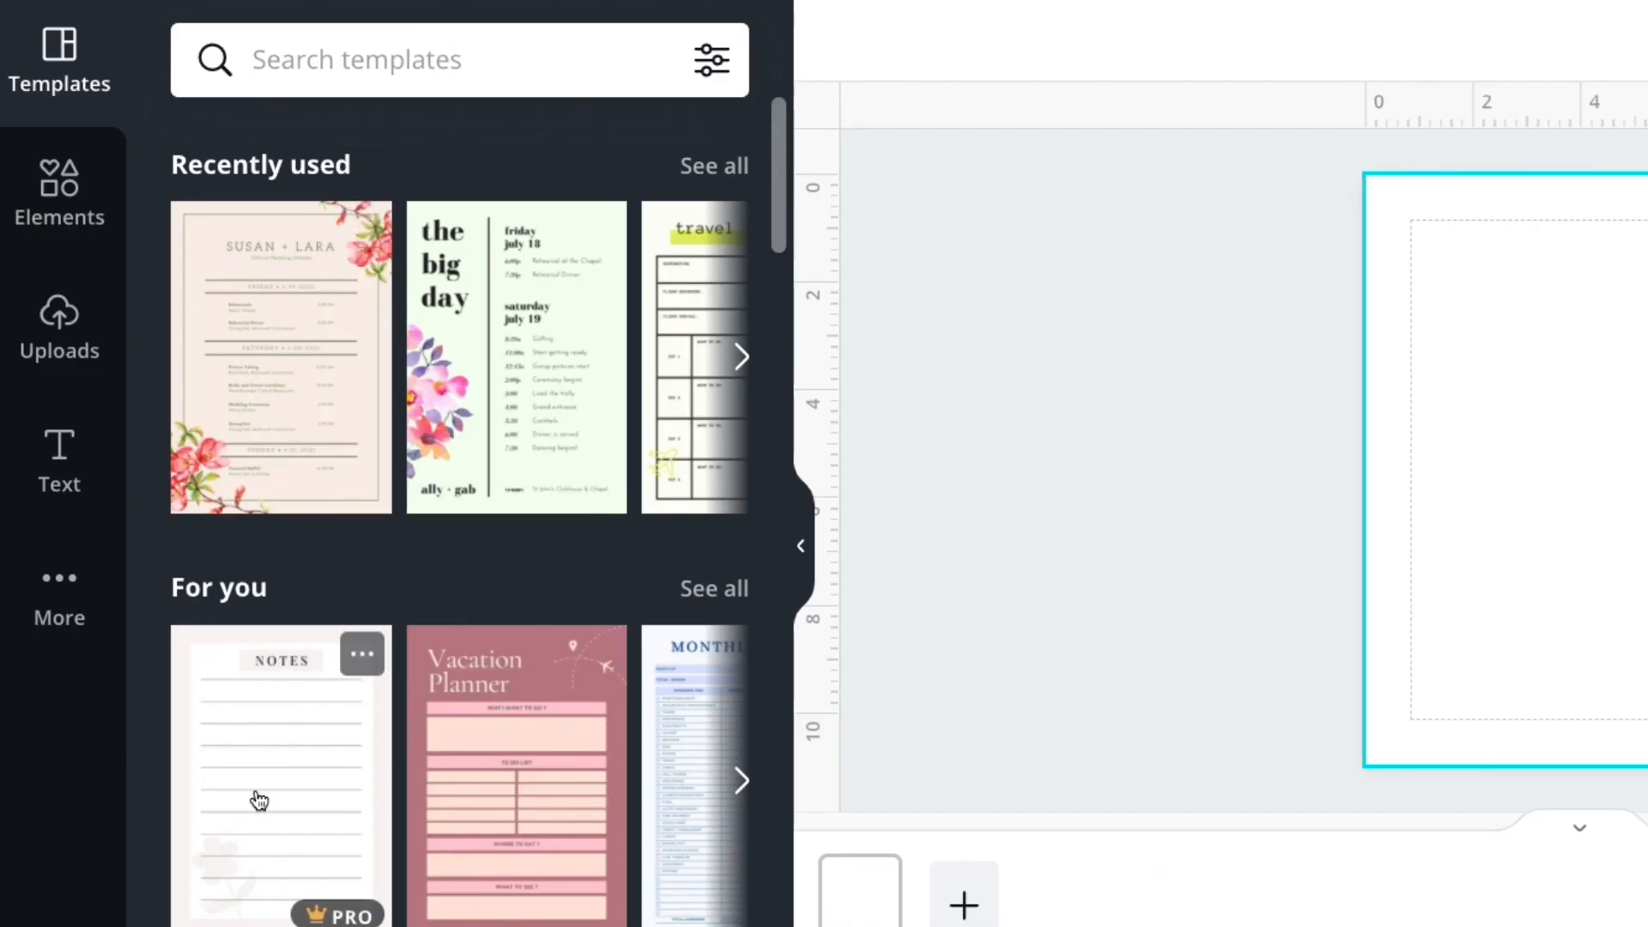
# Browse the planner template categories and the full template results for layout inspiration.
pyautogui.scroll(-5, 243, 652)
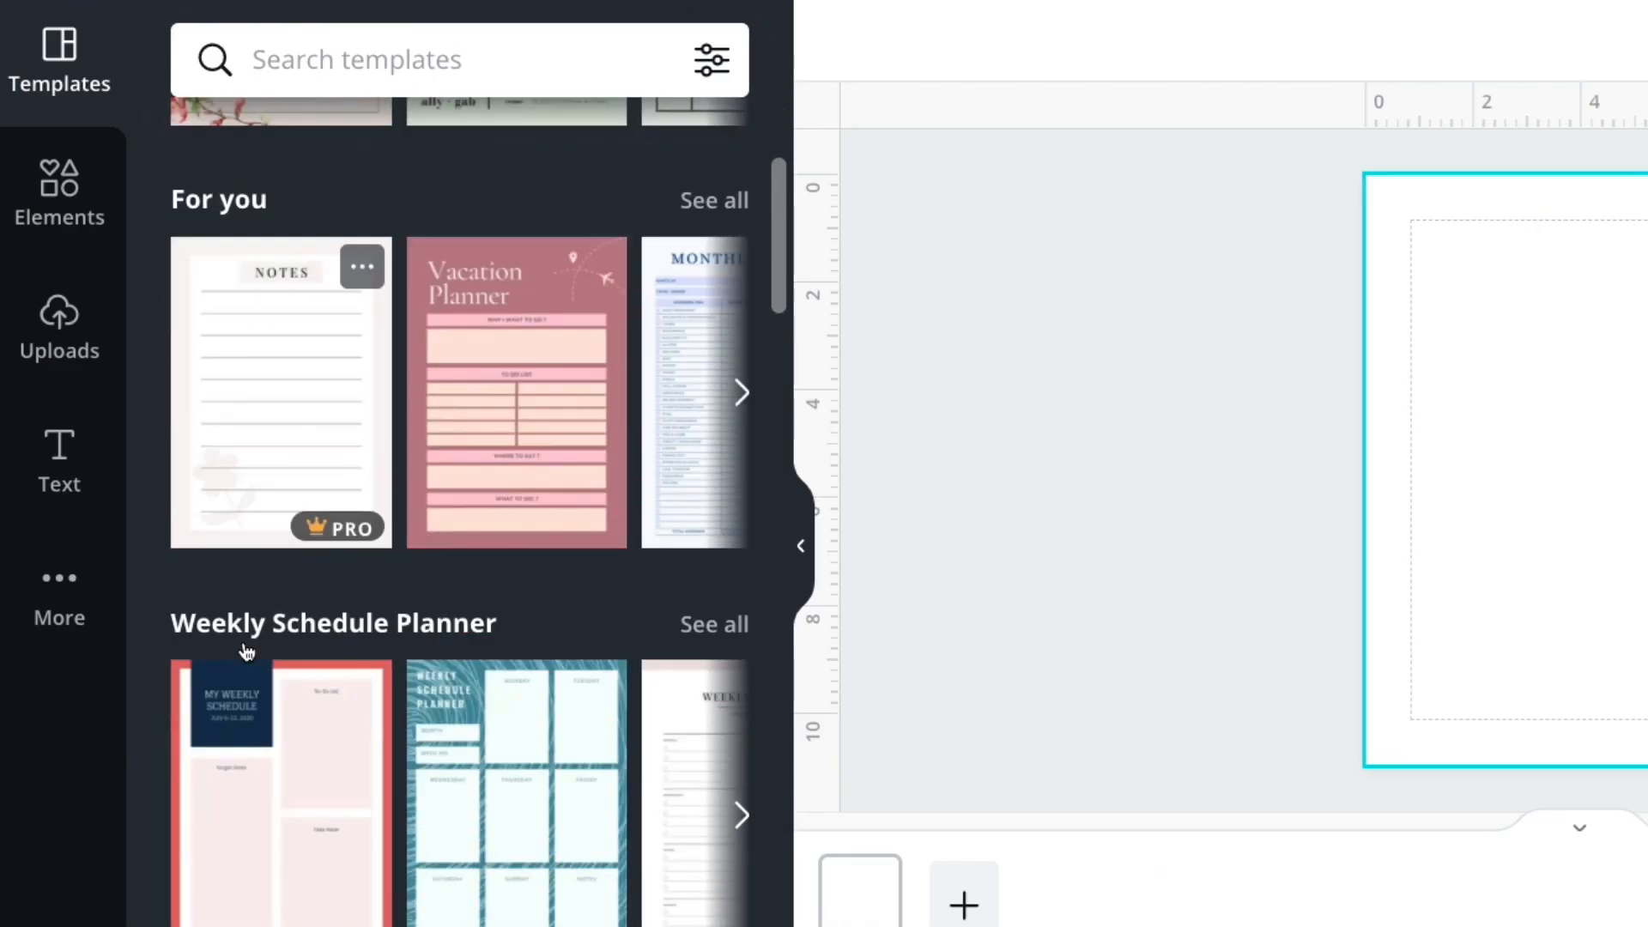
pyautogui.click(743, 391)
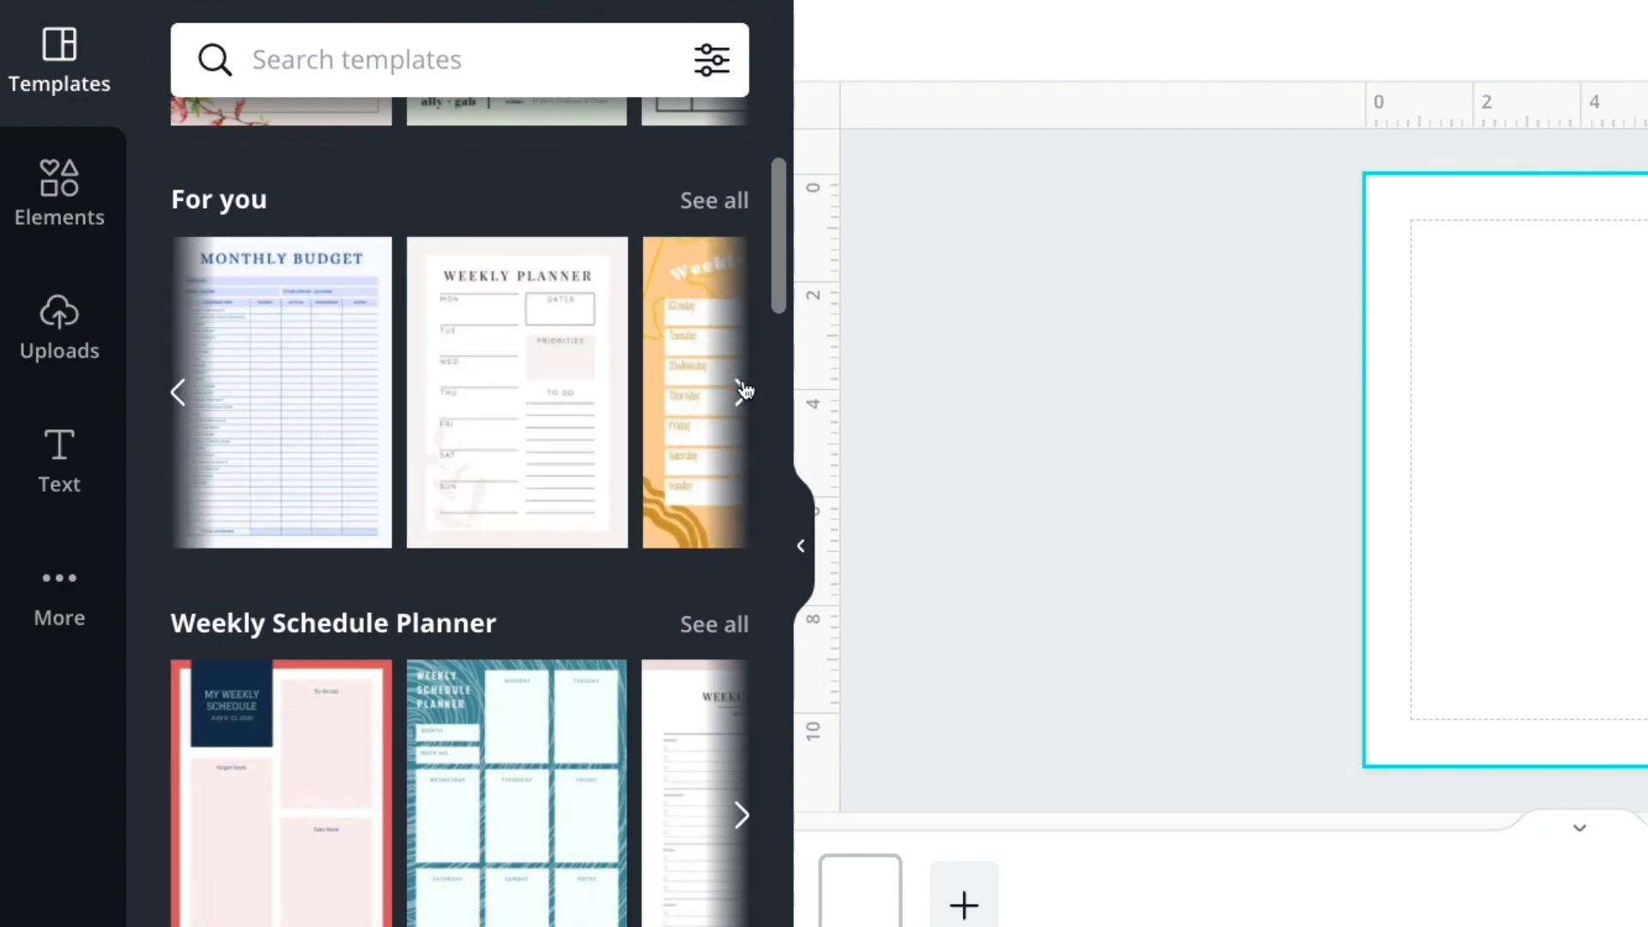
pyautogui.scroll(-3, 599, 554)
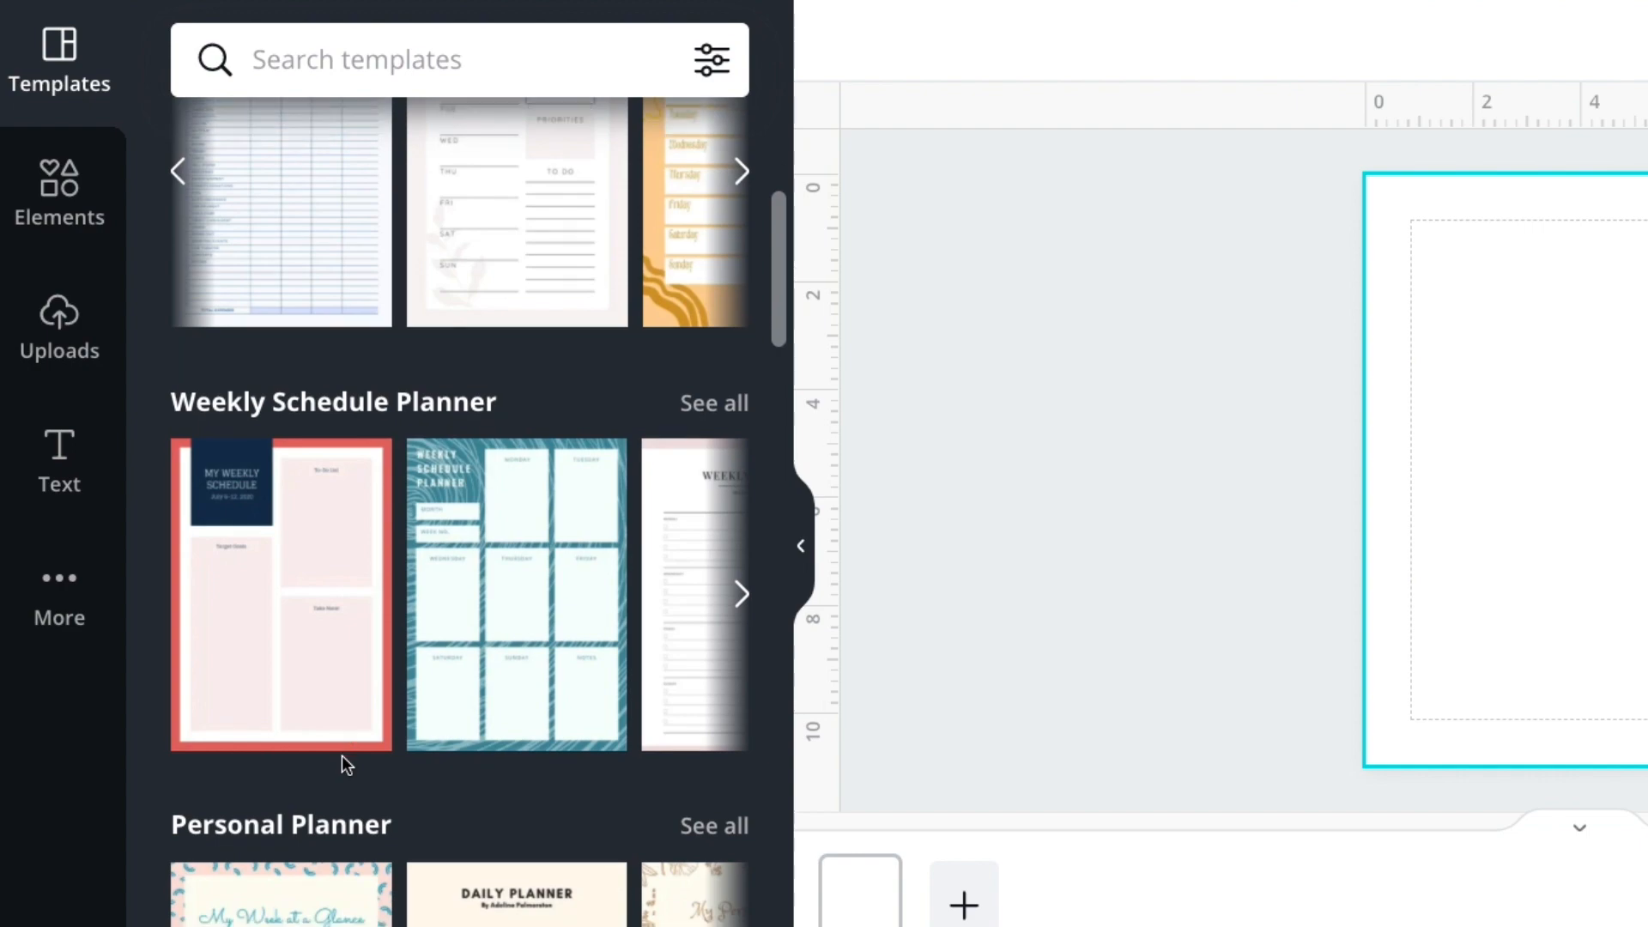
pyautogui.scroll(-3, 342, 756)
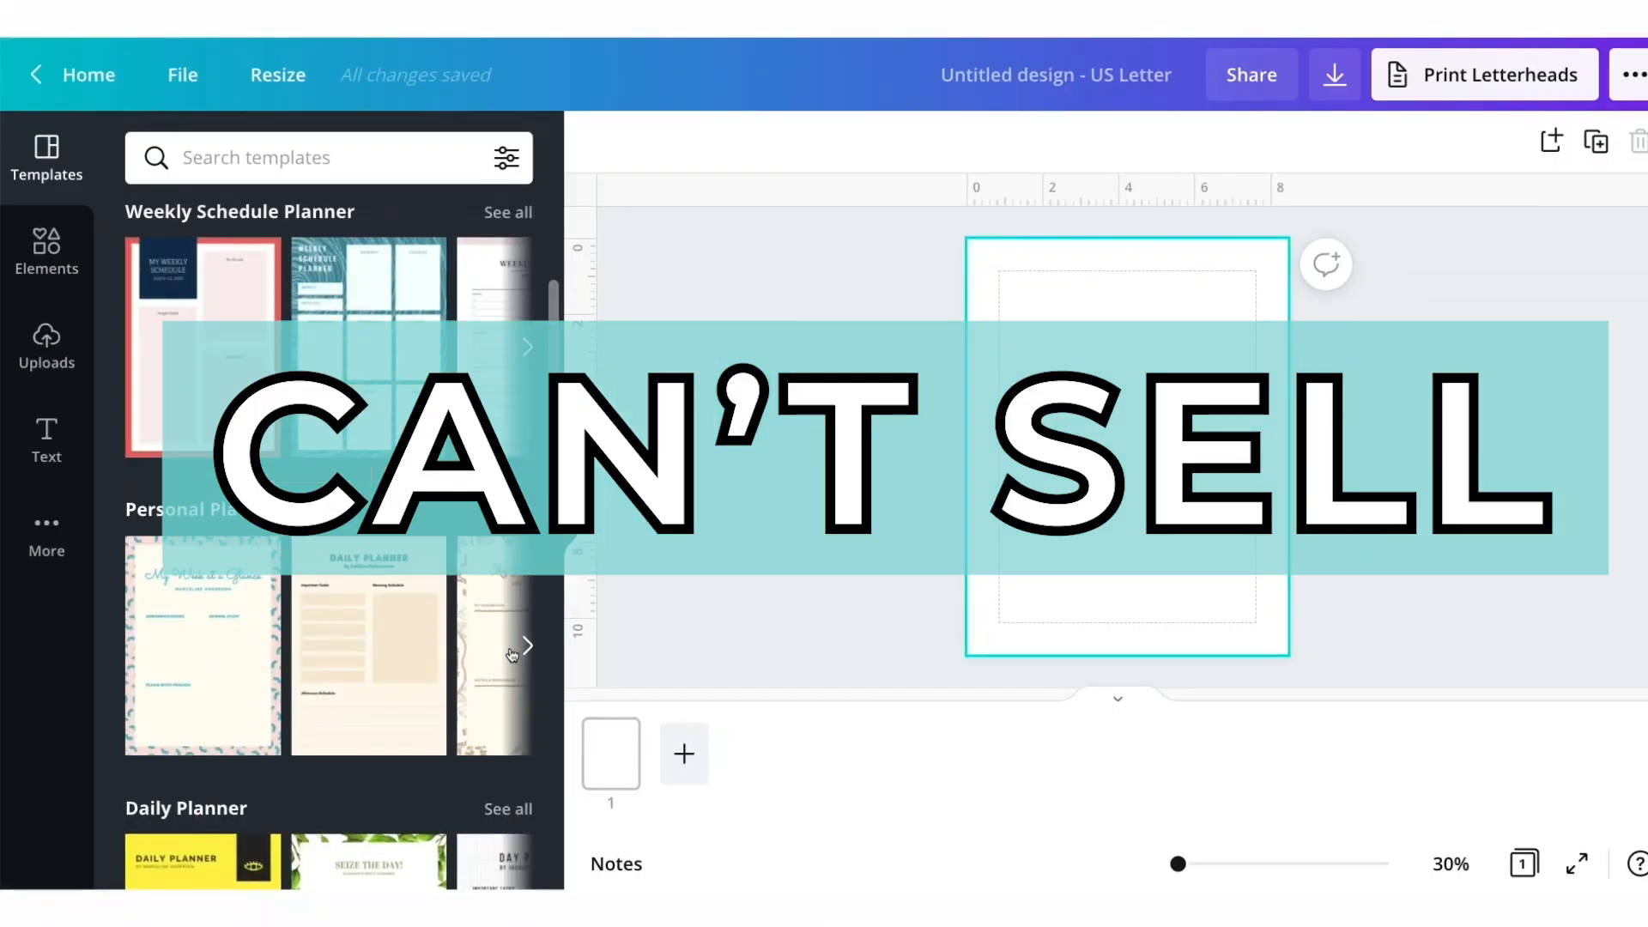
pyautogui.click(741, 753)
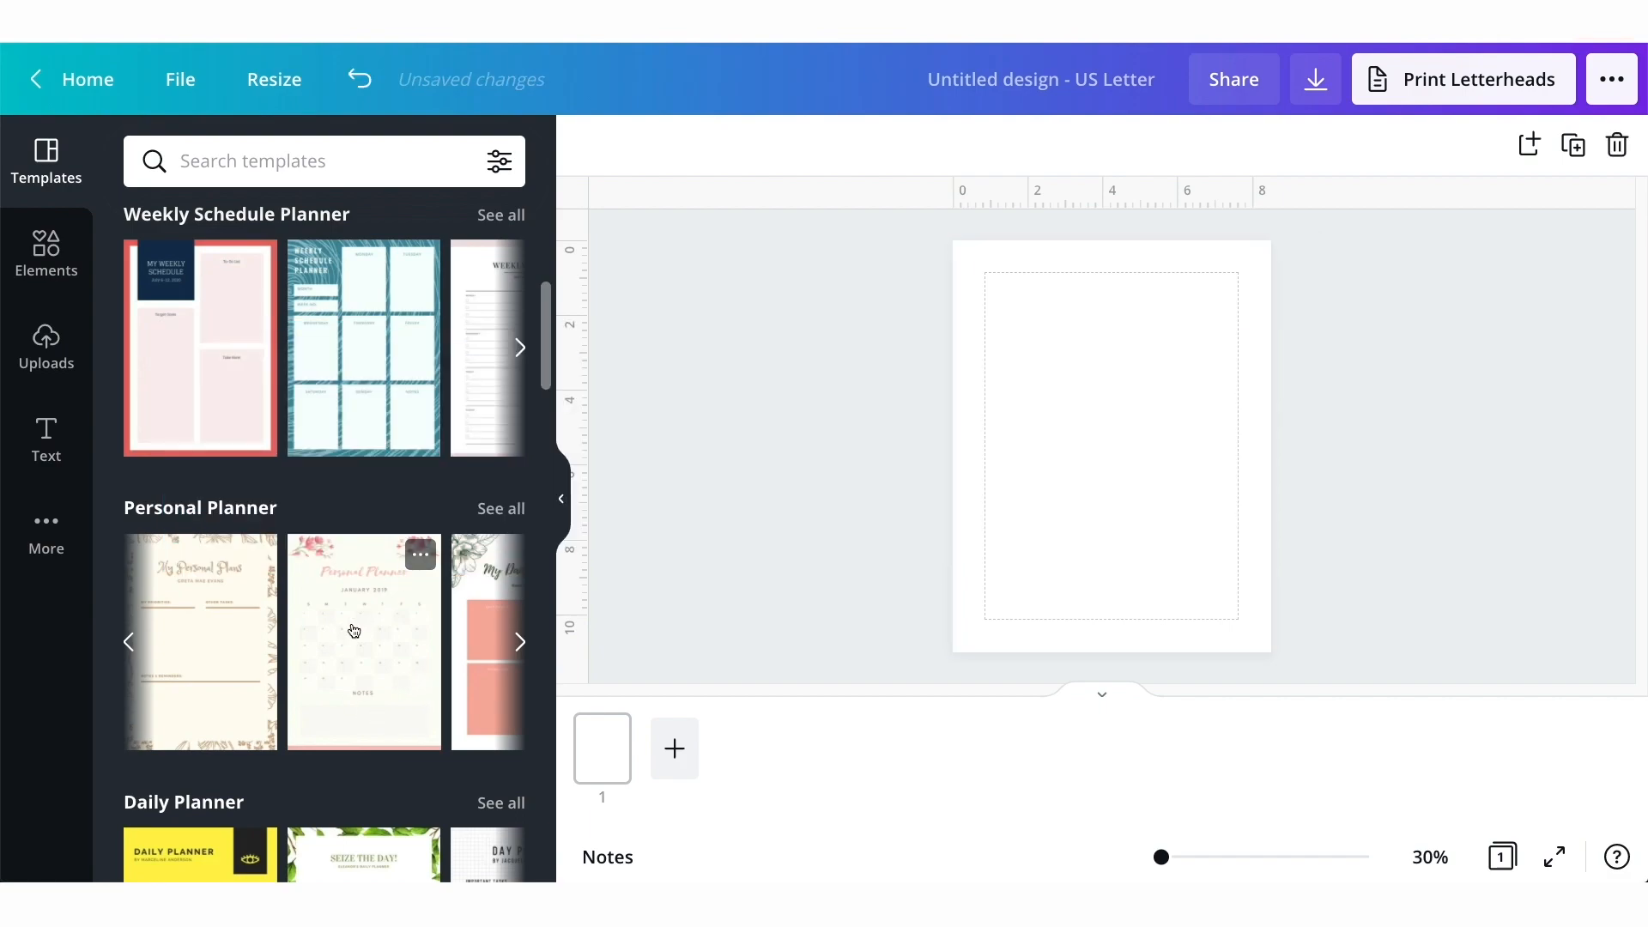
pyautogui.scroll(-4, 378, 653)
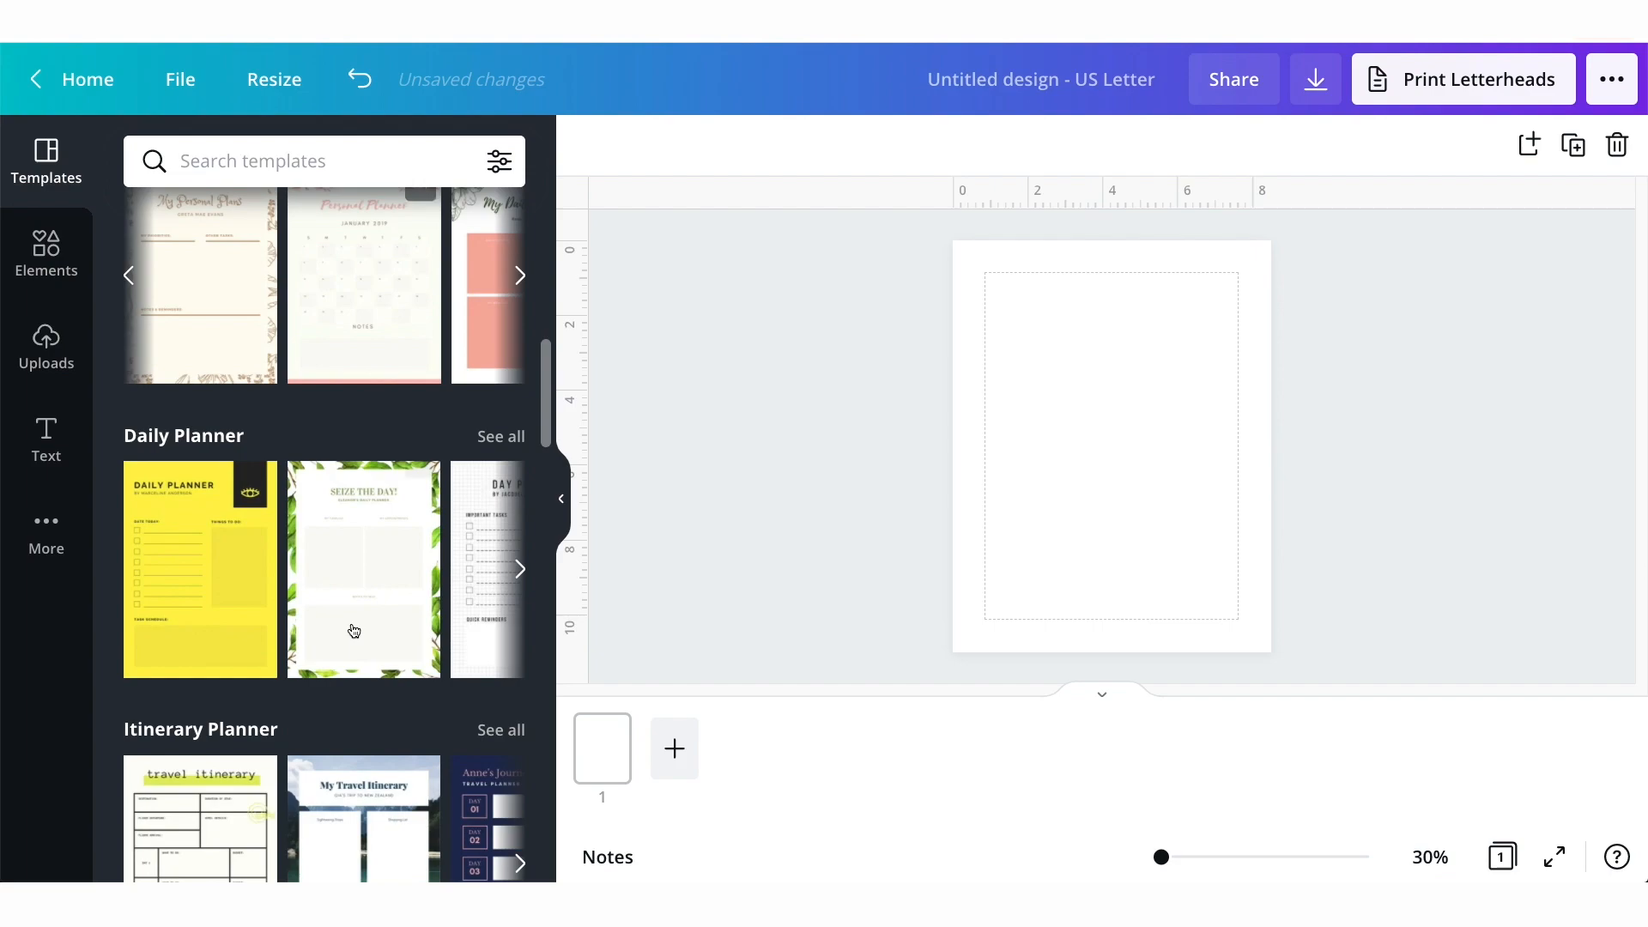
pyautogui.scroll(-4, 354, 631)
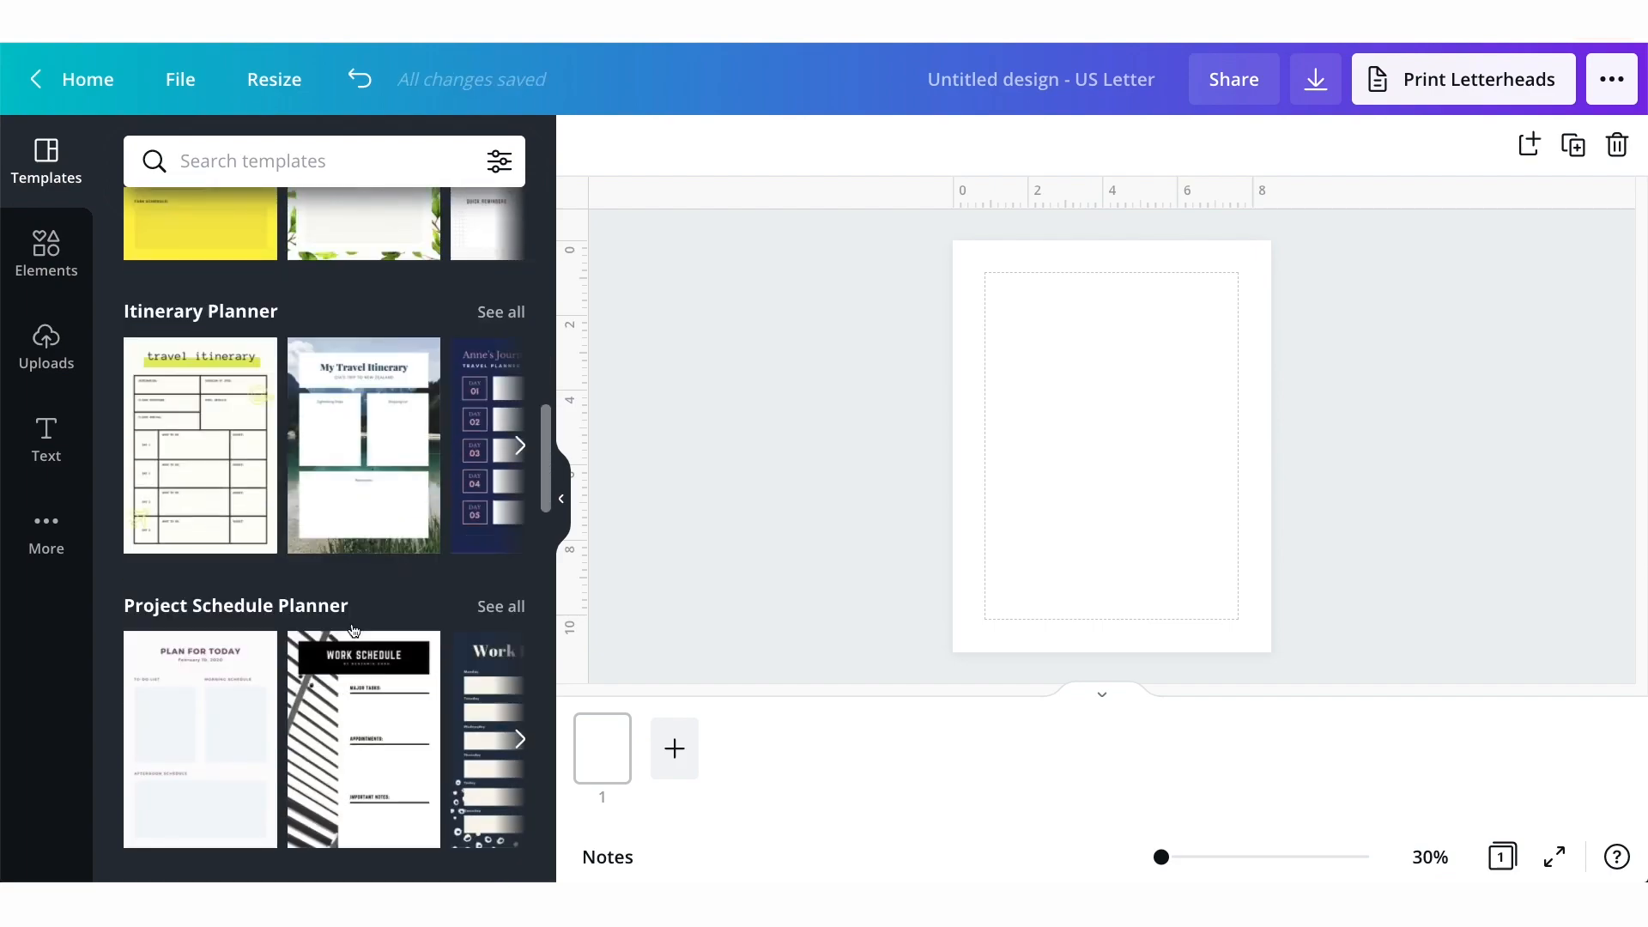
pyautogui.scroll(-3, 354, 631)
pyautogui.scroll(-3, 290, 543)
pyautogui.scroll(-6, 290, 544)
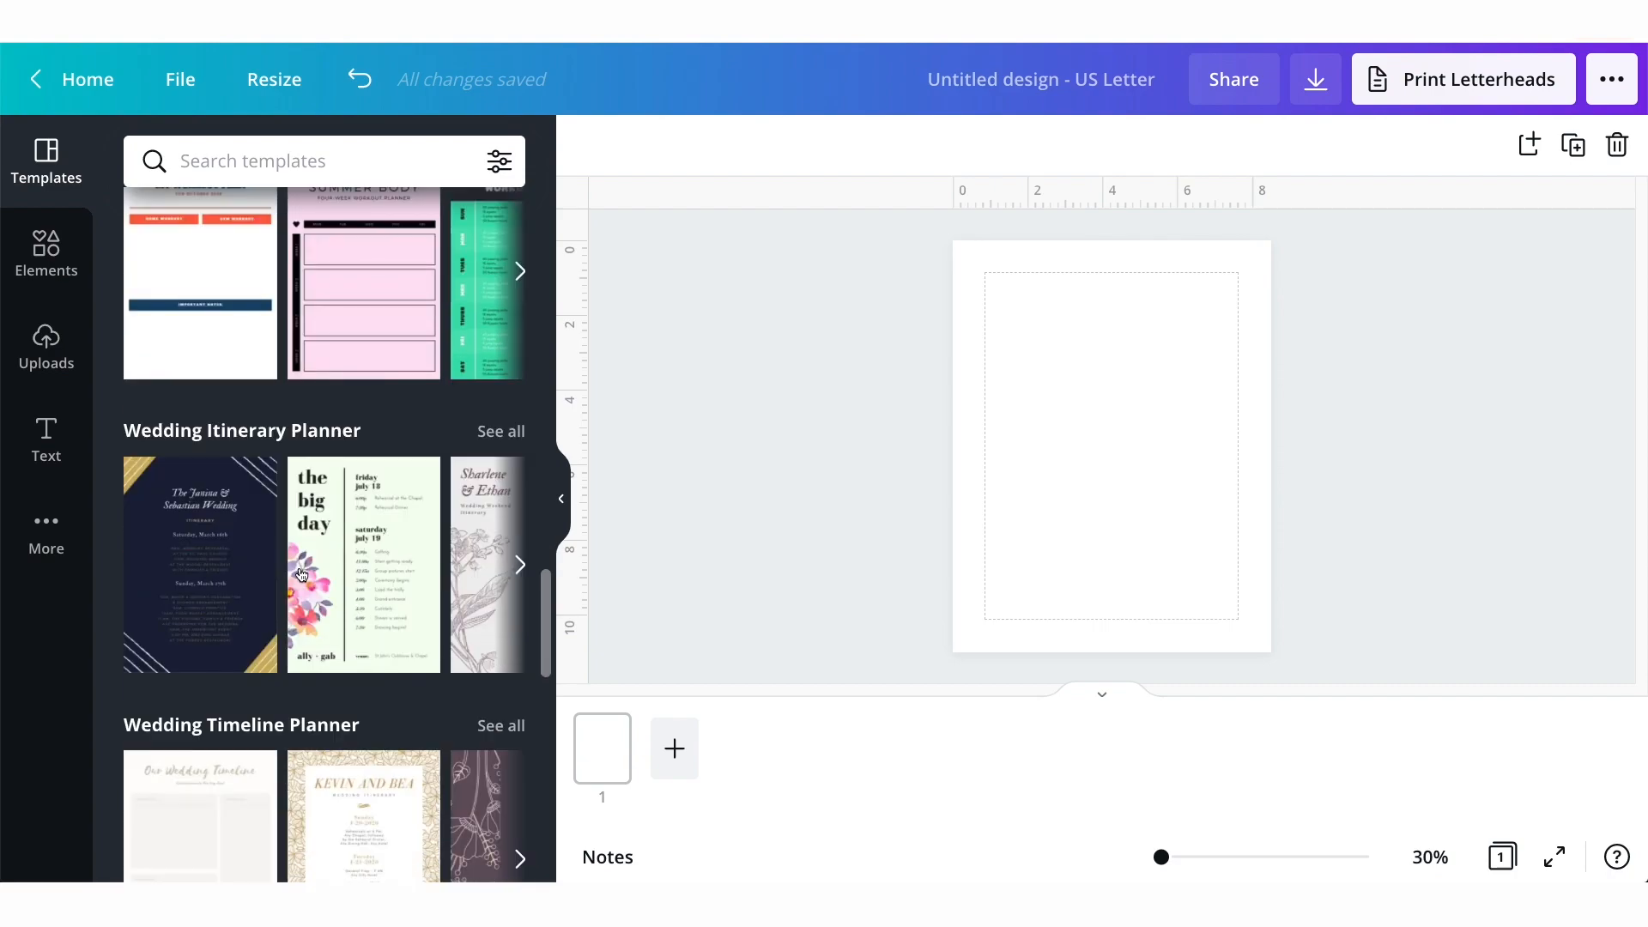
pyautogui.scroll(-5, 300, 574)
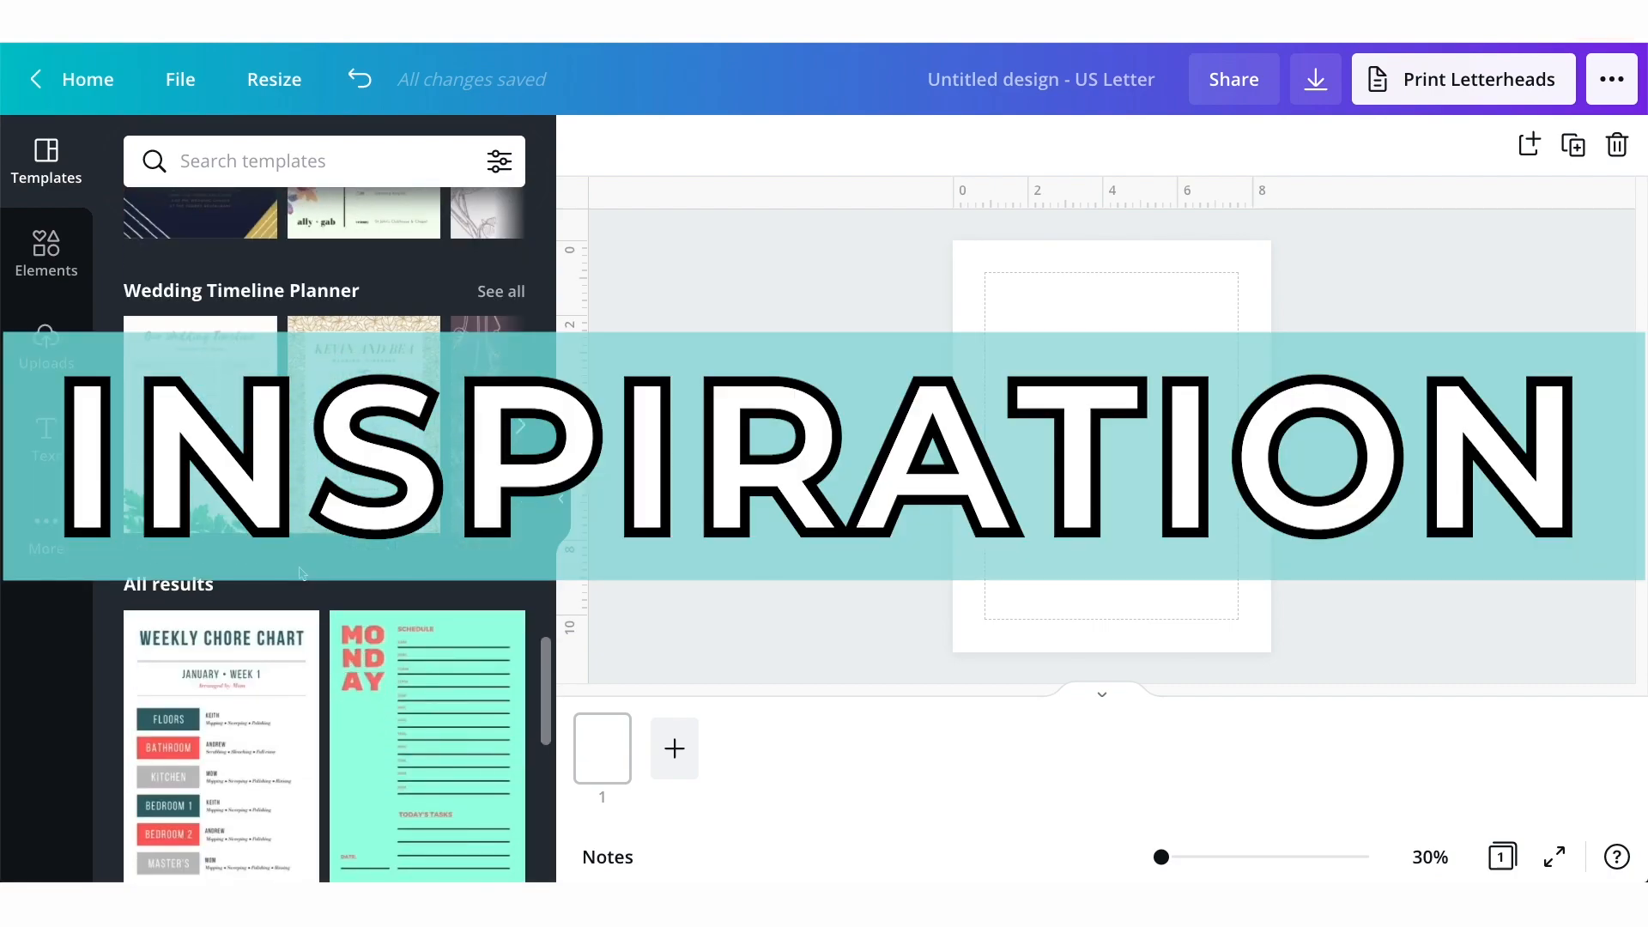
pyautogui.scroll(-3, 300, 574)
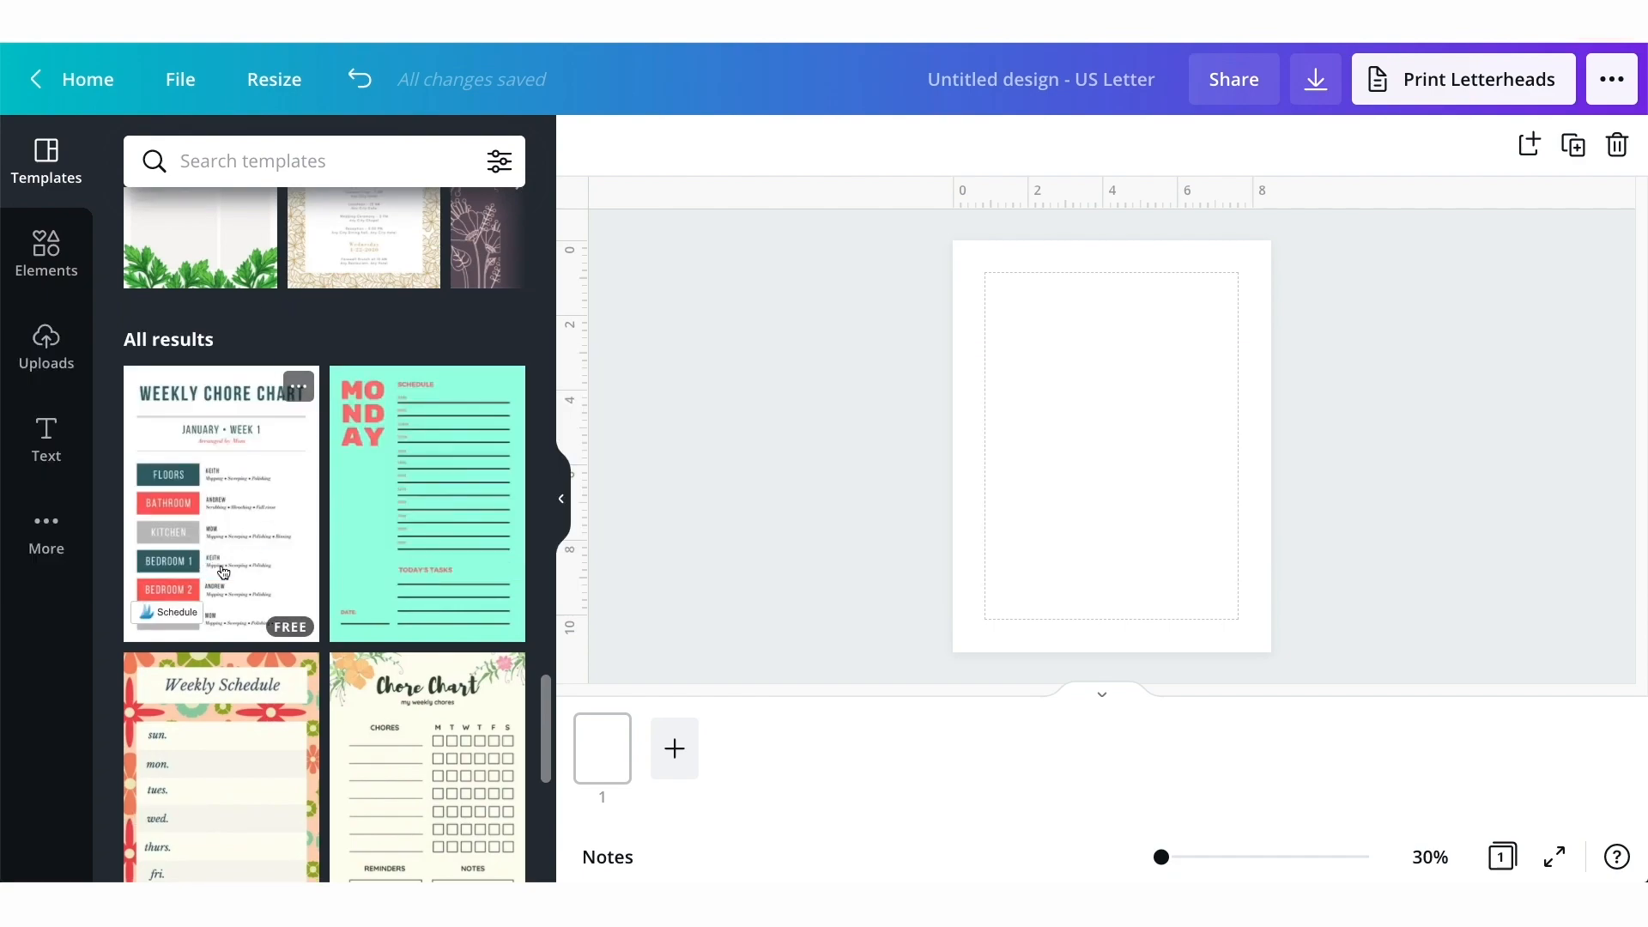
pyautogui.scroll(-1, 307, 618)
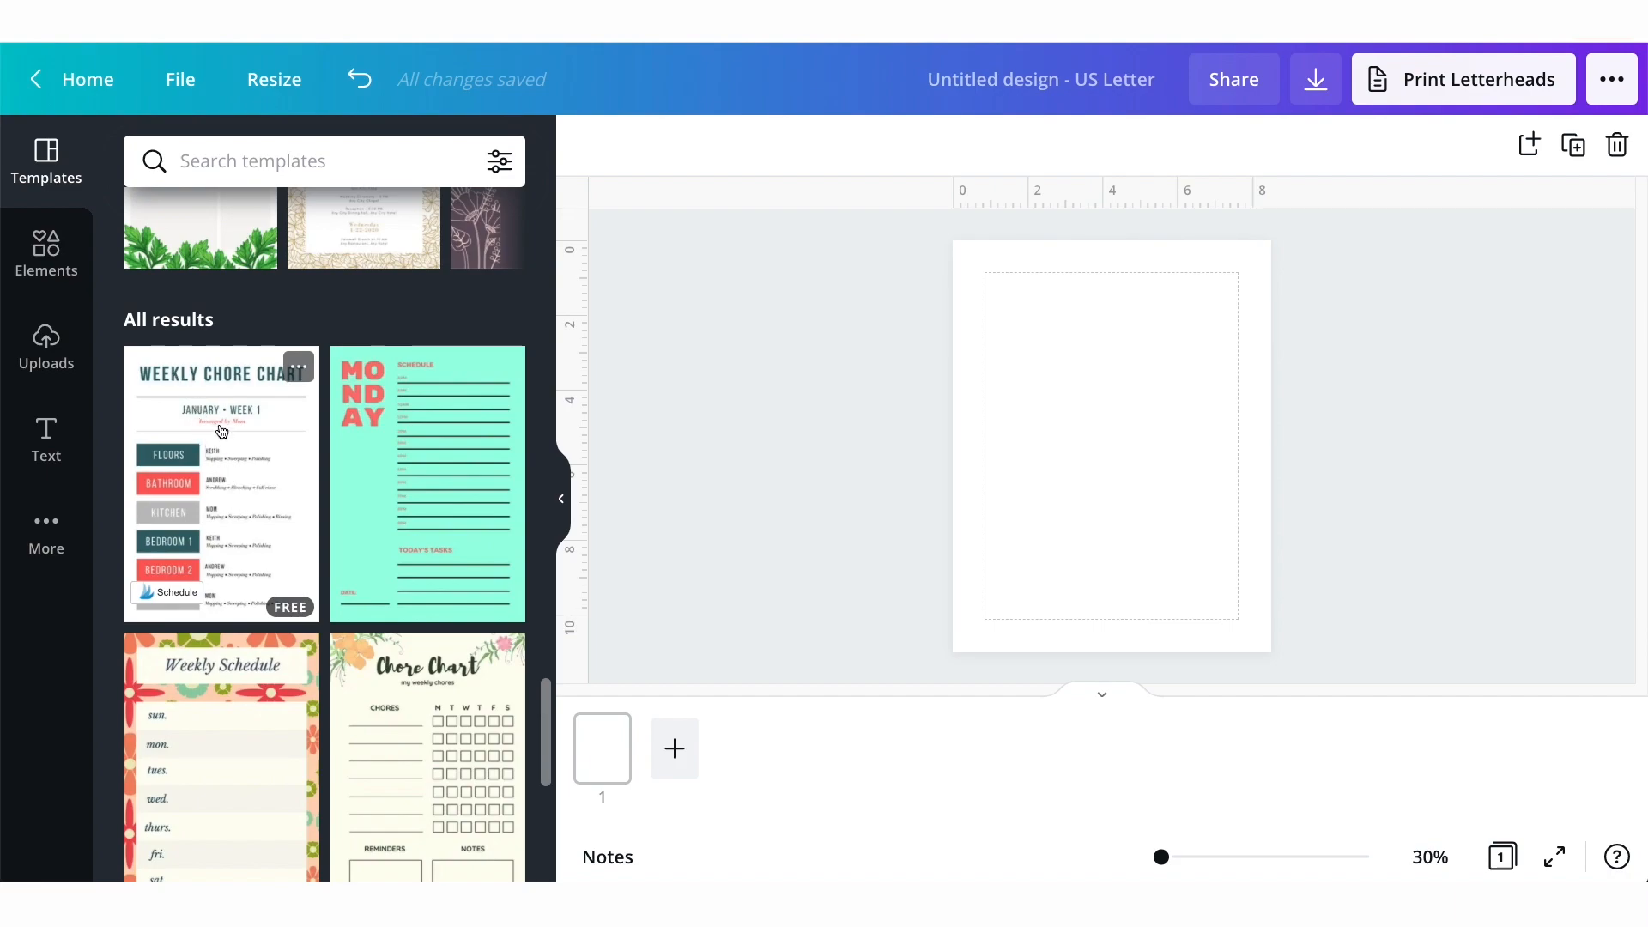
pyautogui.scroll(-1, 174, 446)
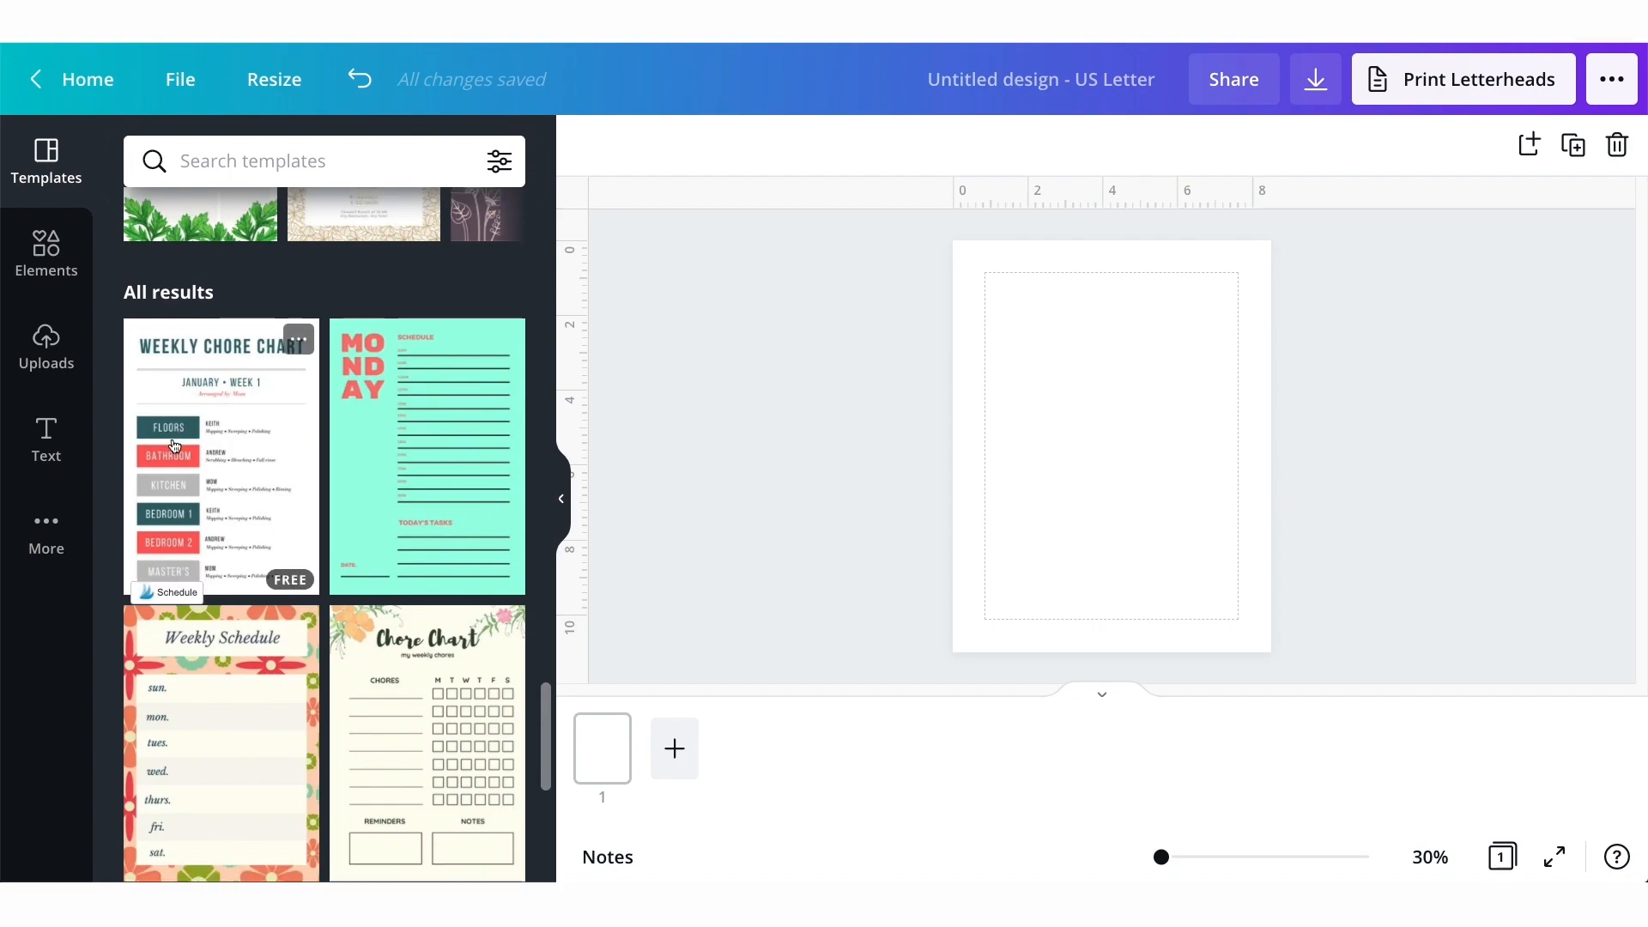
# Add a filled square to the page and color it light pink from the Strawberry Almond Bar palette.
pyautogui.click(46, 254)
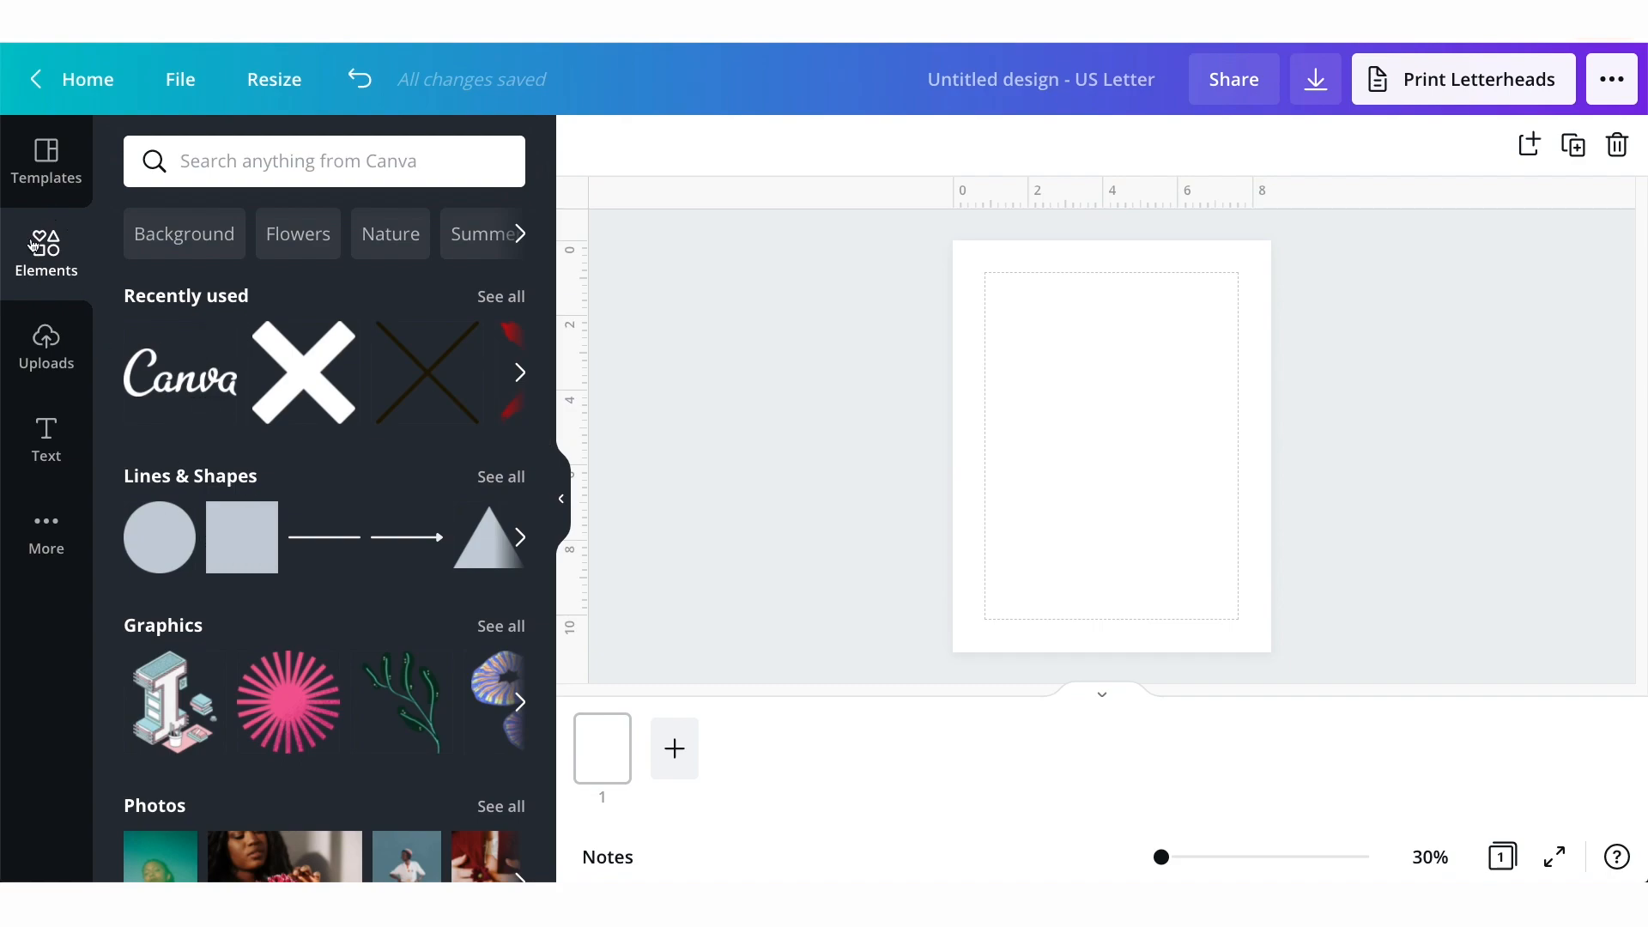
pyautogui.click(224, 539)
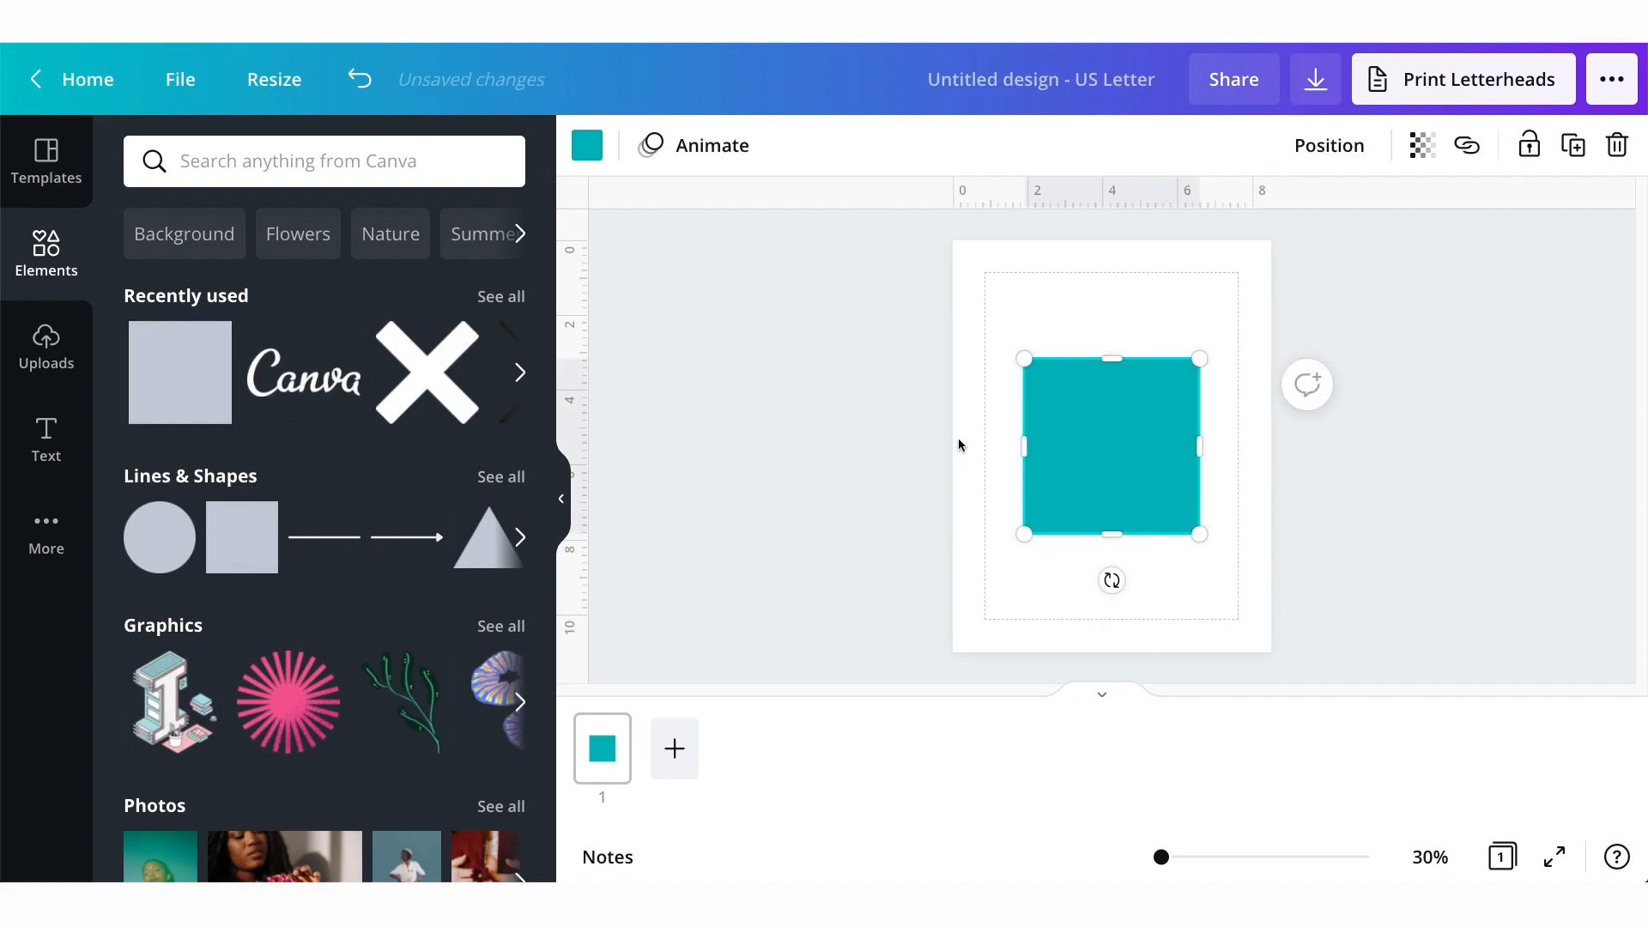
pyautogui.click(596, 149)
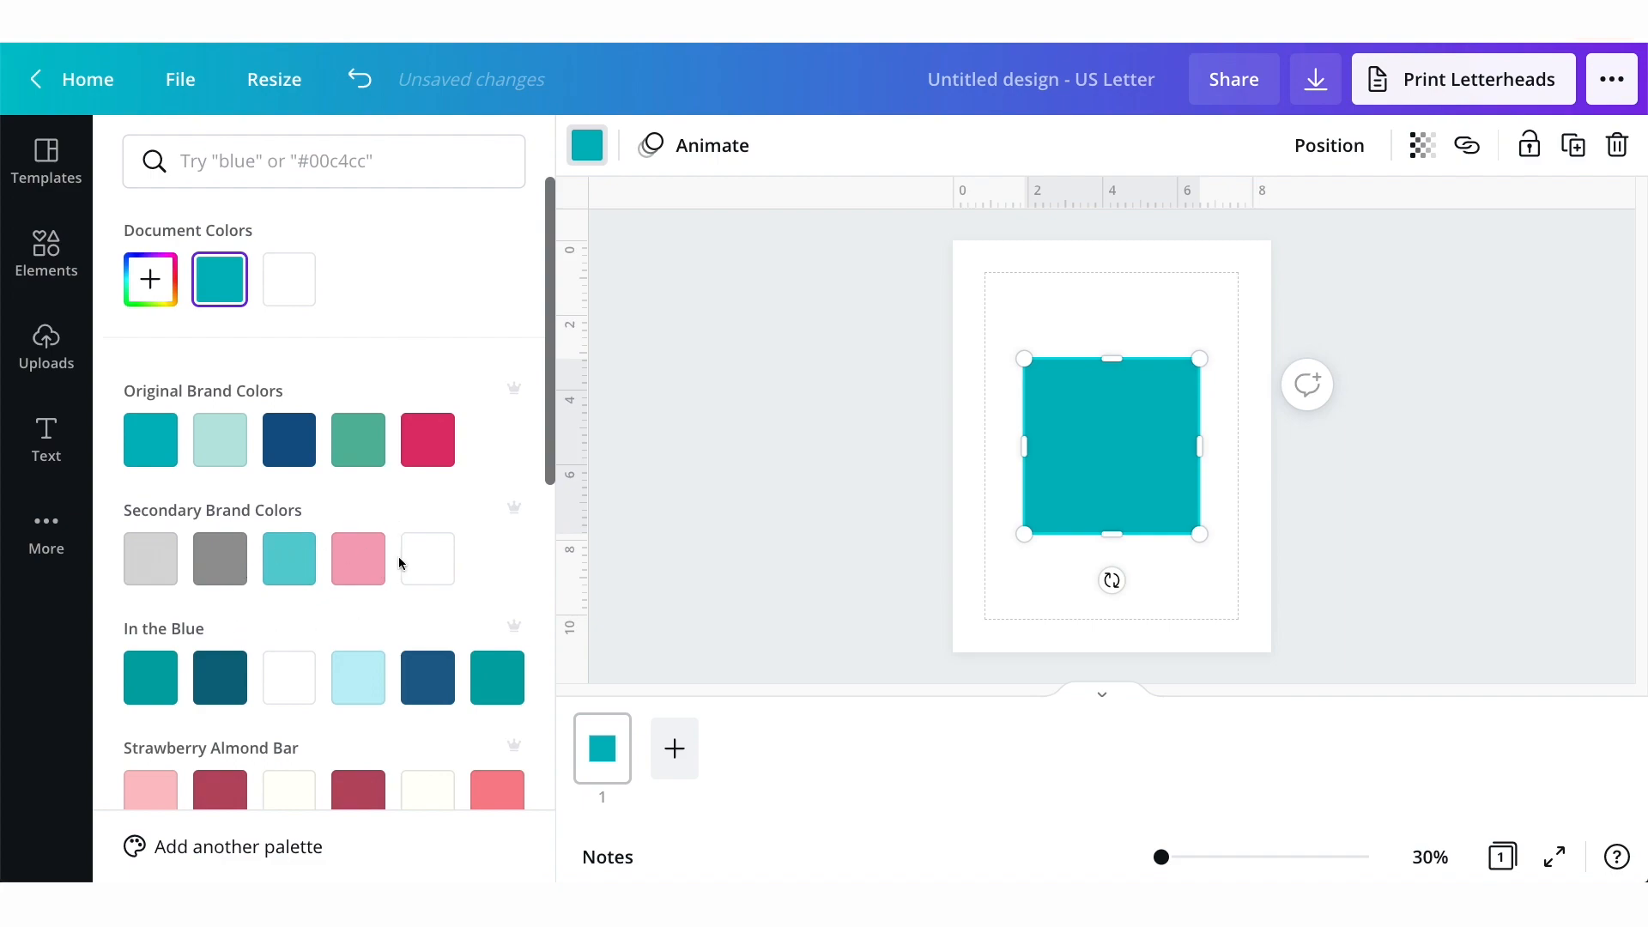
pyautogui.scroll(-2, 400, 564)
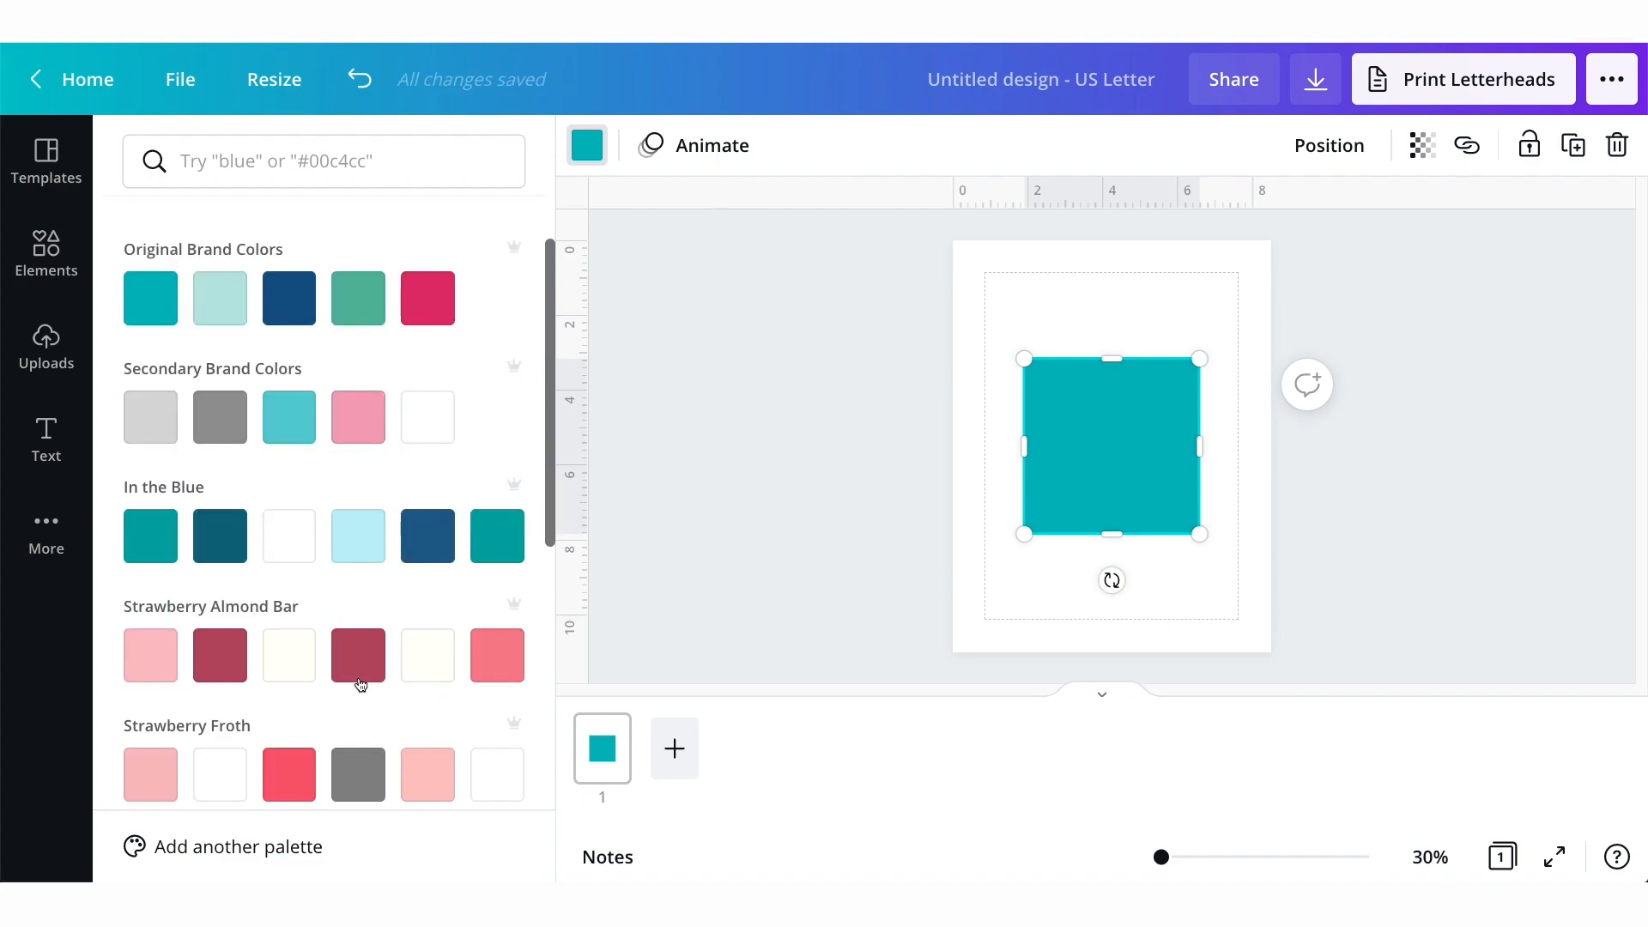
pyautogui.click(150, 655)
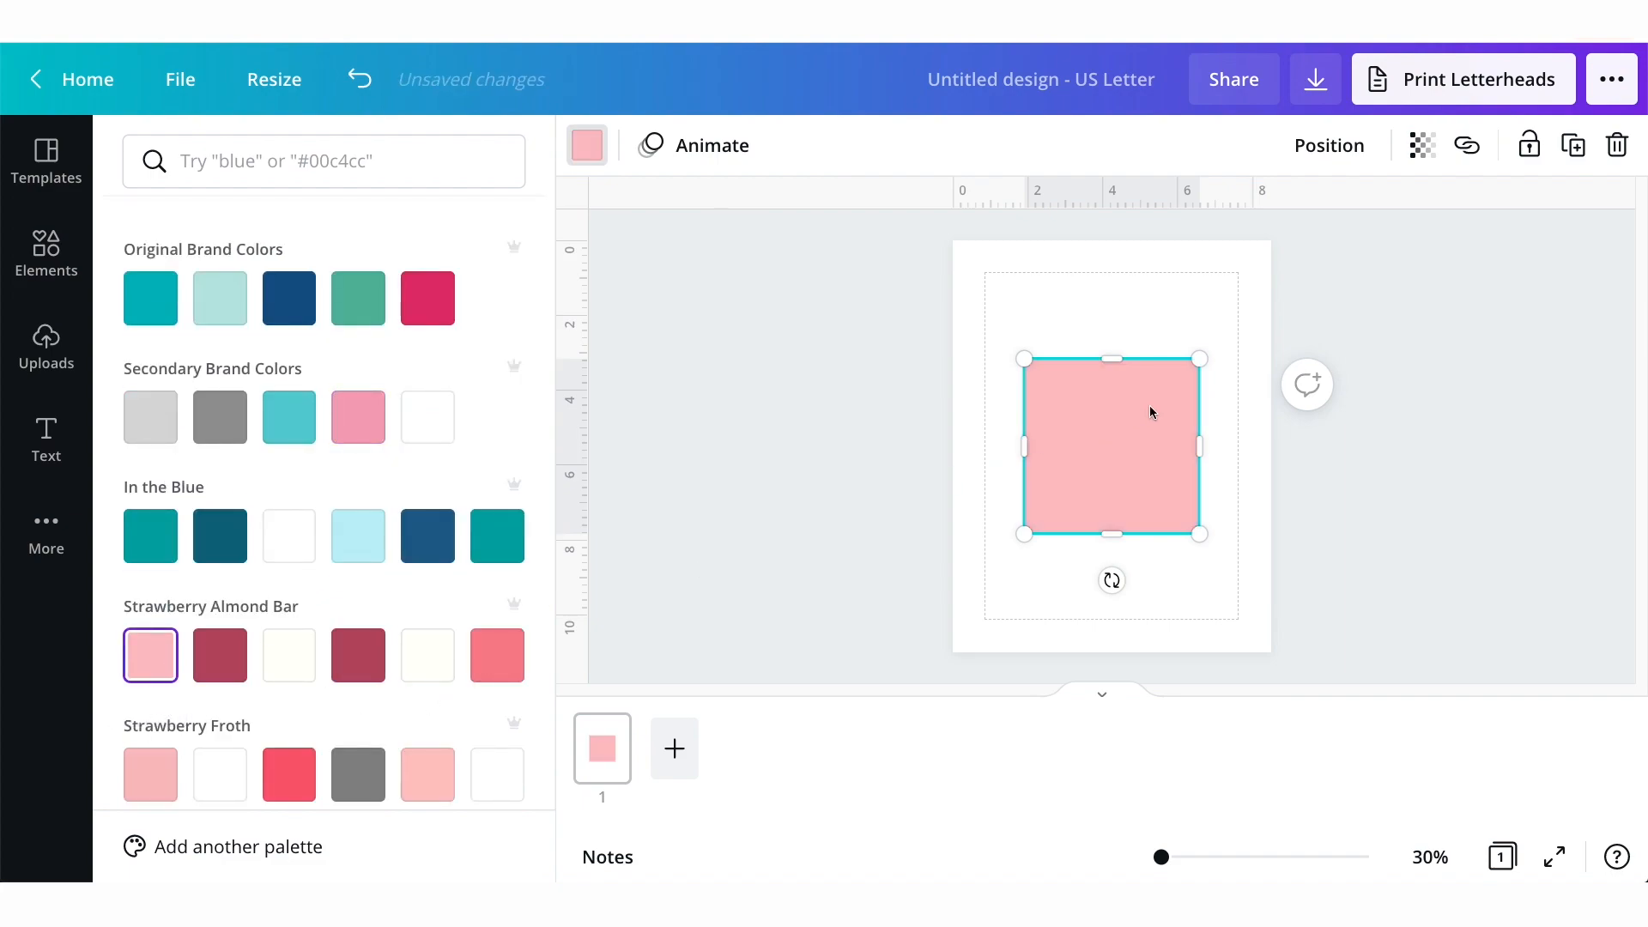
# Shrink the pink square to about 0.5 by 0.5 in and place it slightly right of the page's vertical centerline.
pyautogui.moveTo(1201, 535); pyautogui.dragTo(1139, 392)
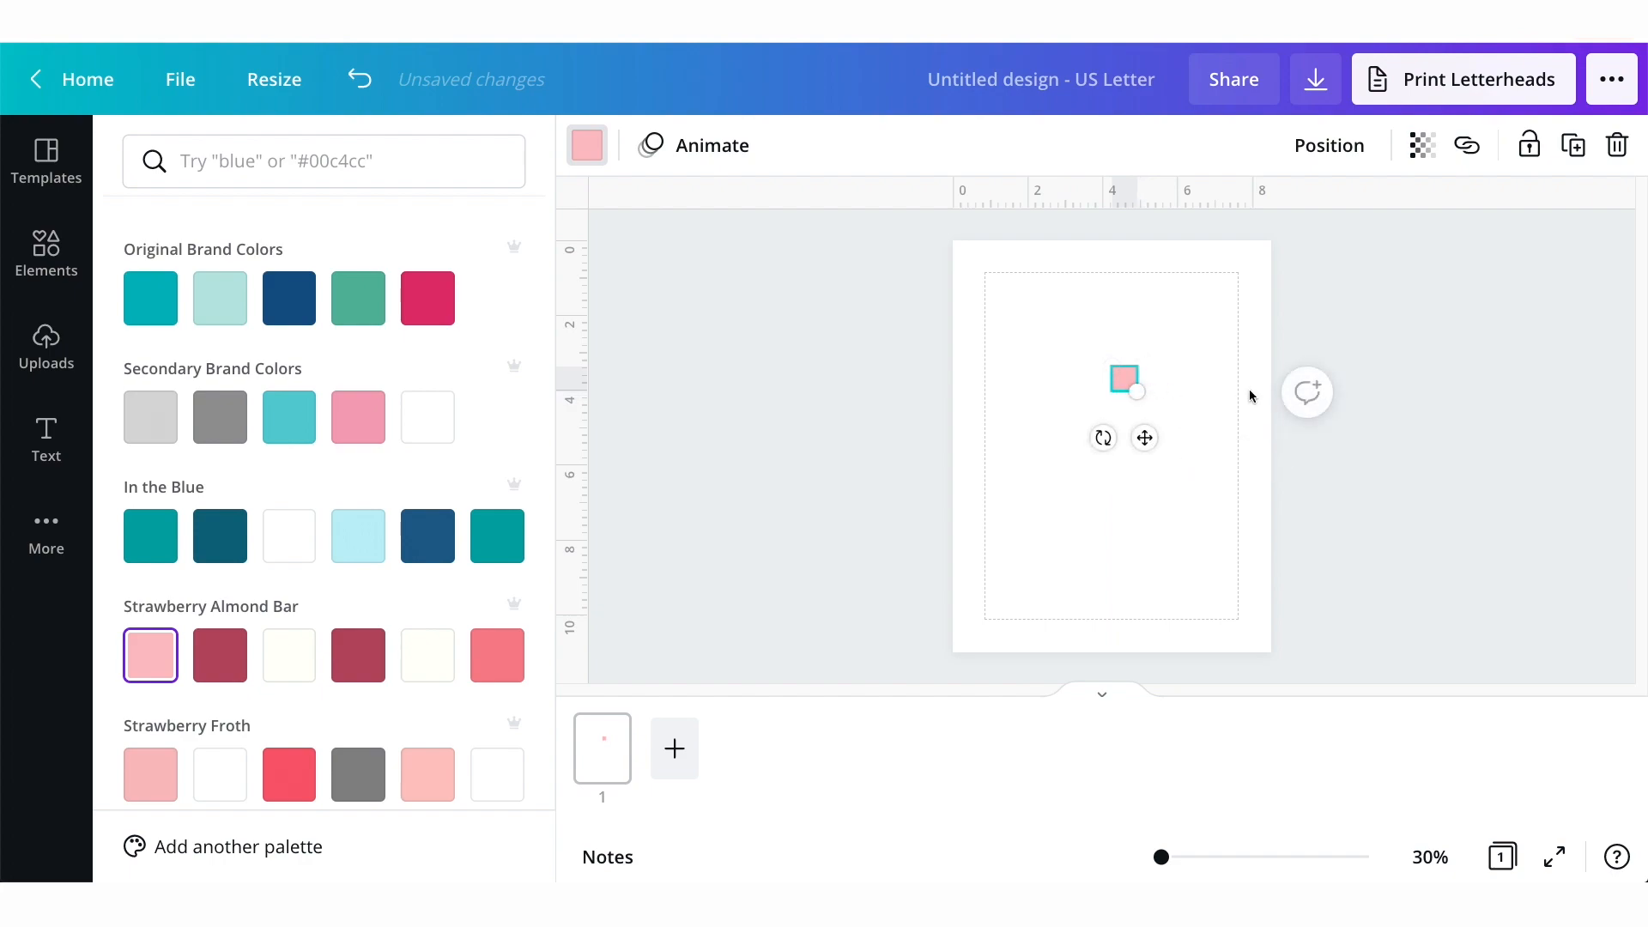
pyautogui.hotkey('ctrl', '+')
pyautogui.scroll(2, 1249, 391)
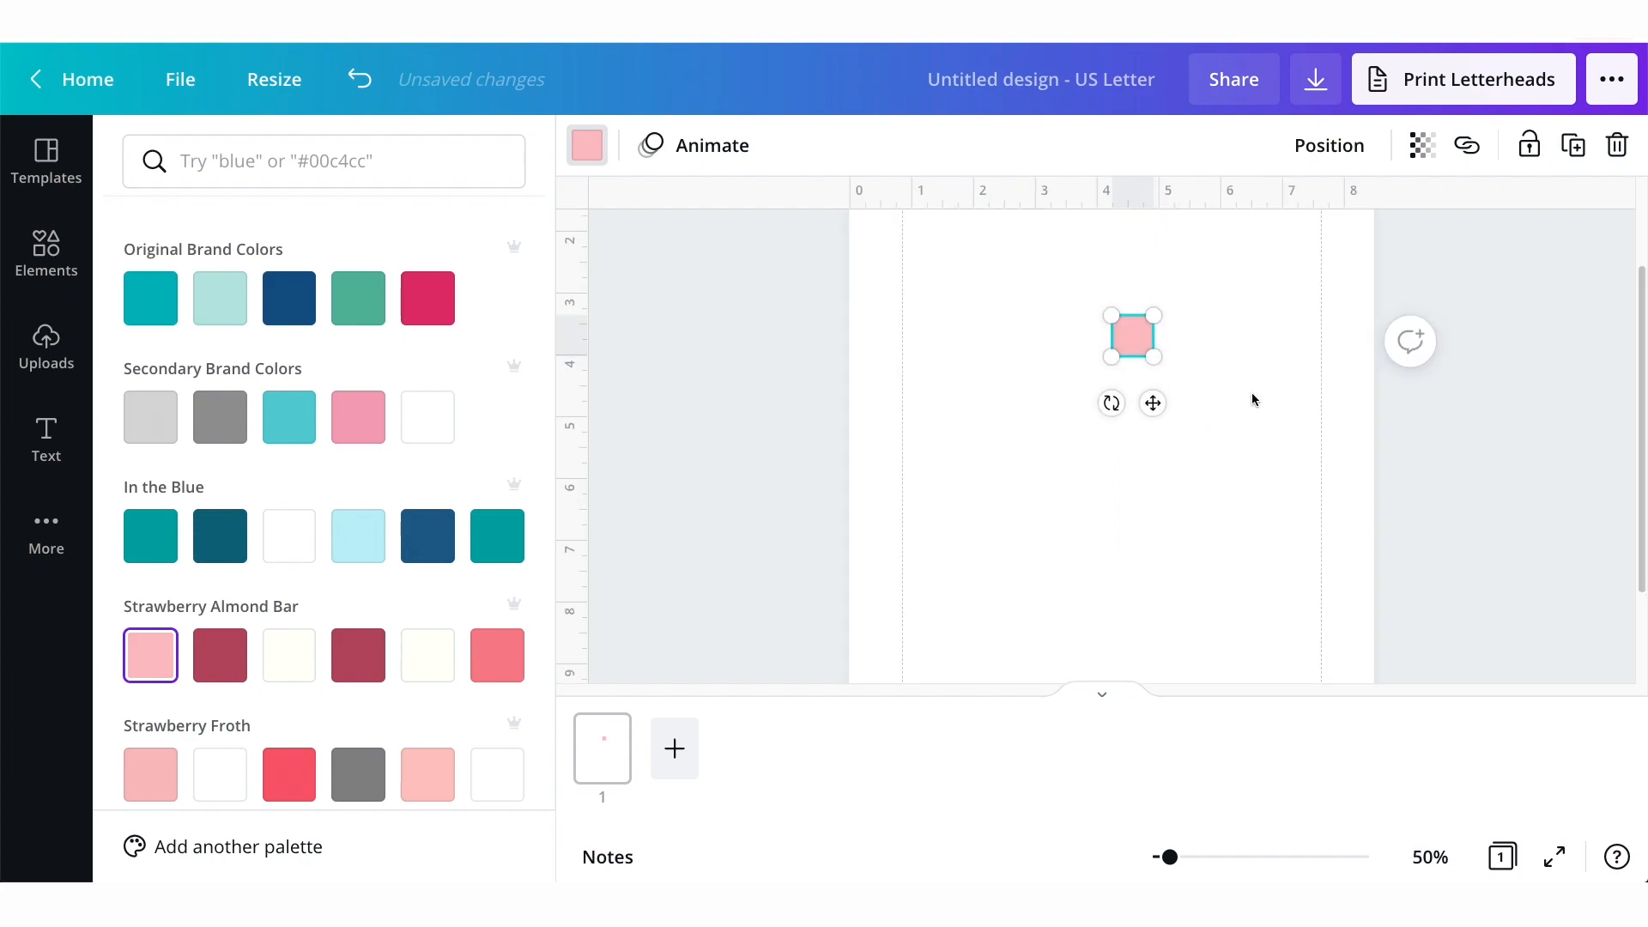
pyautogui.click(1243, 512)
pyautogui.click(1208, 466)
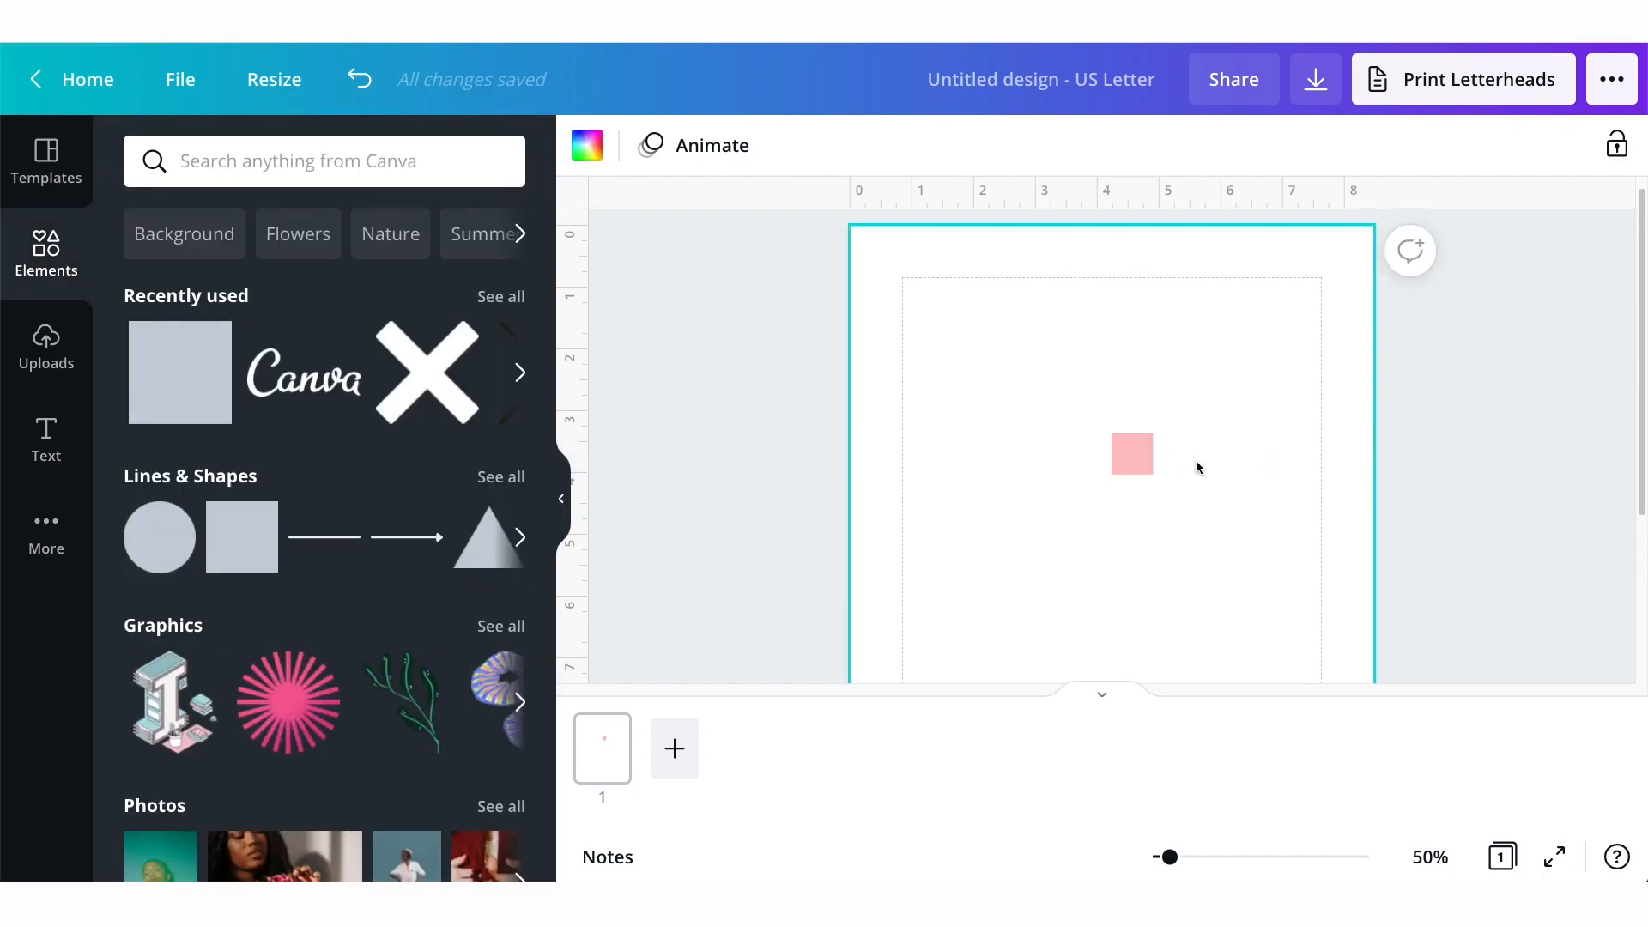
pyautogui.moveTo(1128, 460); pyautogui.dragTo(1146, 467)
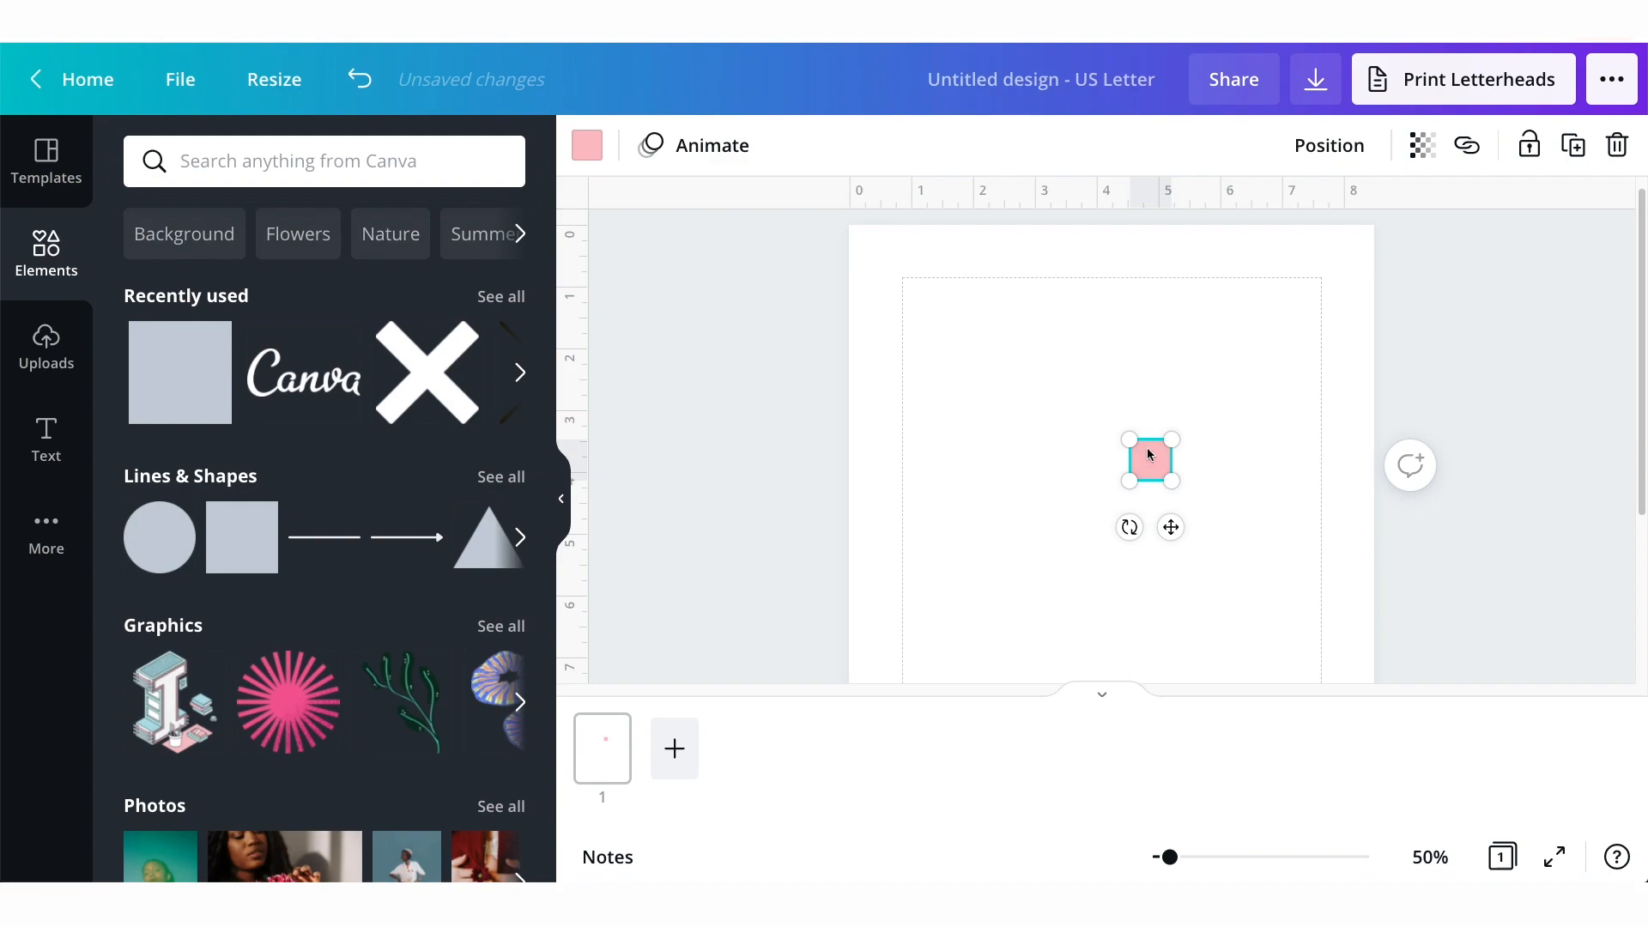
pyautogui.click(1258, 523)
pyautogui.moveTo(1210, 488); pyautogui.dragTo(1193, 472)
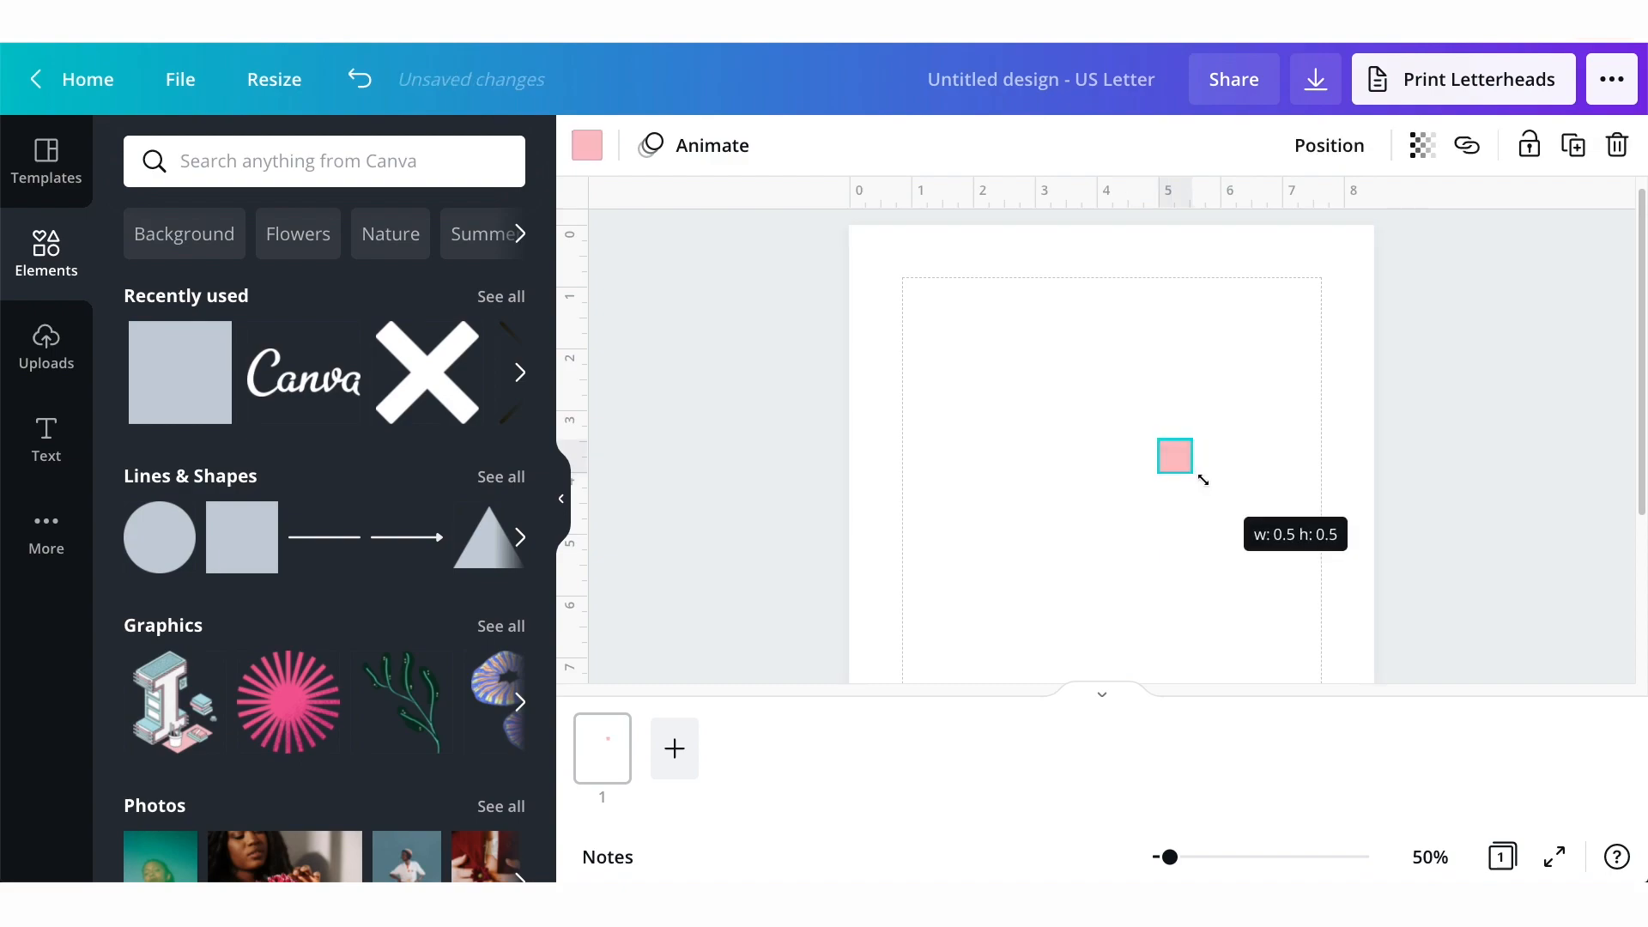
pyautogui.click(1220, 476)
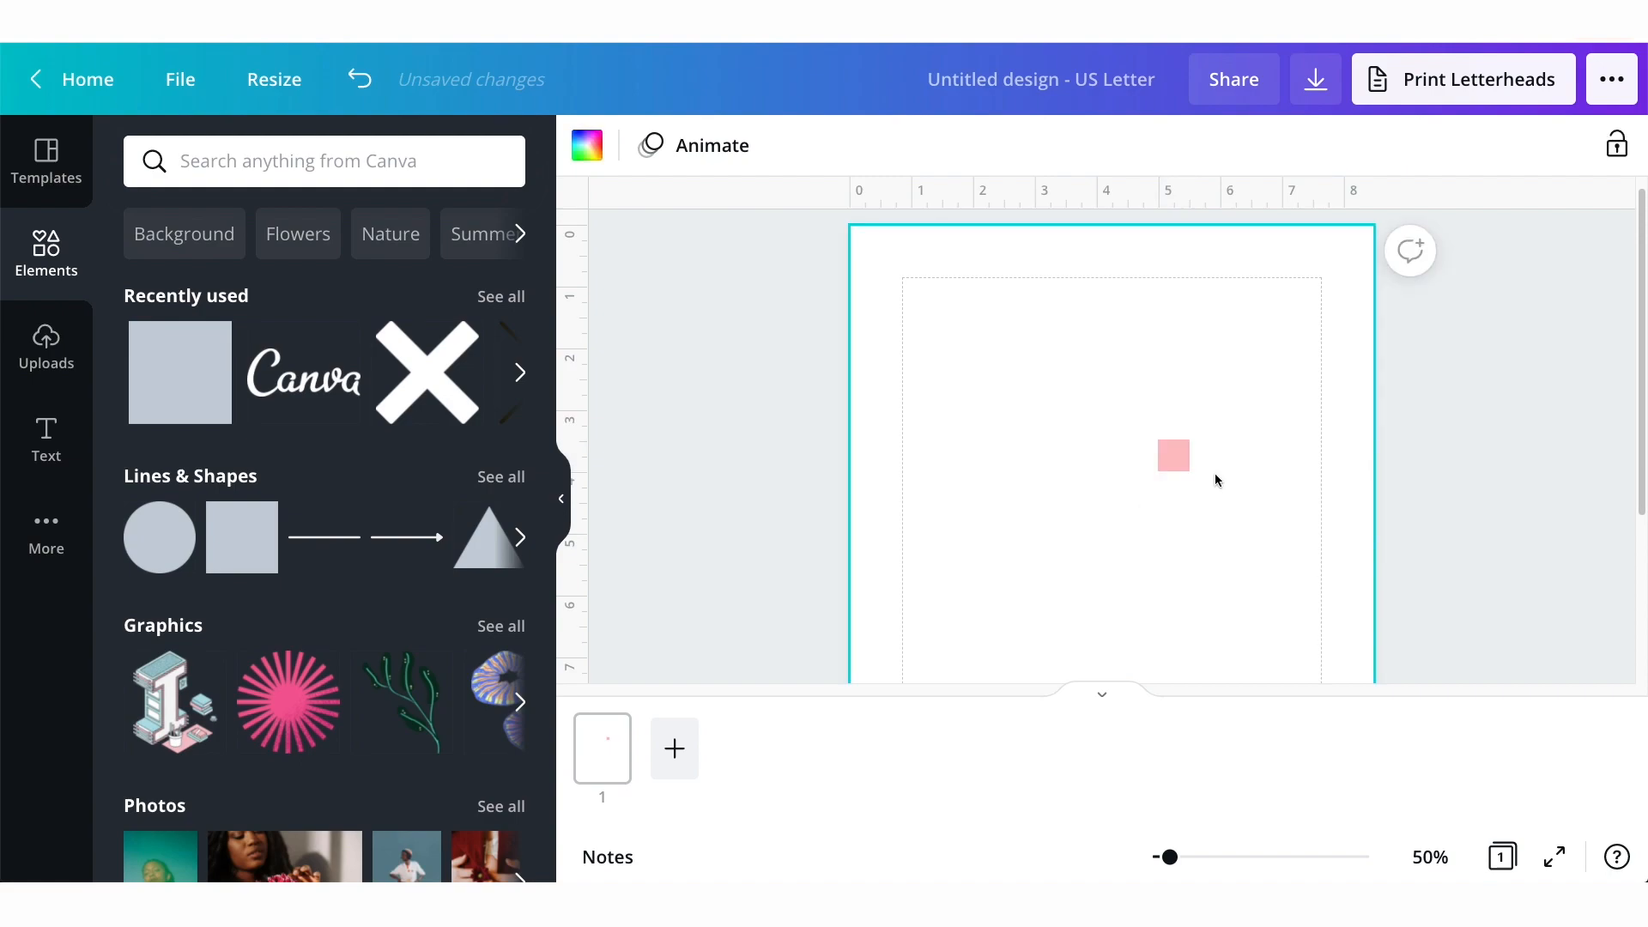
pyautogui.click(1176, 460)
pyautogui.moveTo(1176, 456); pyautogui.dragTo(1143, 463)
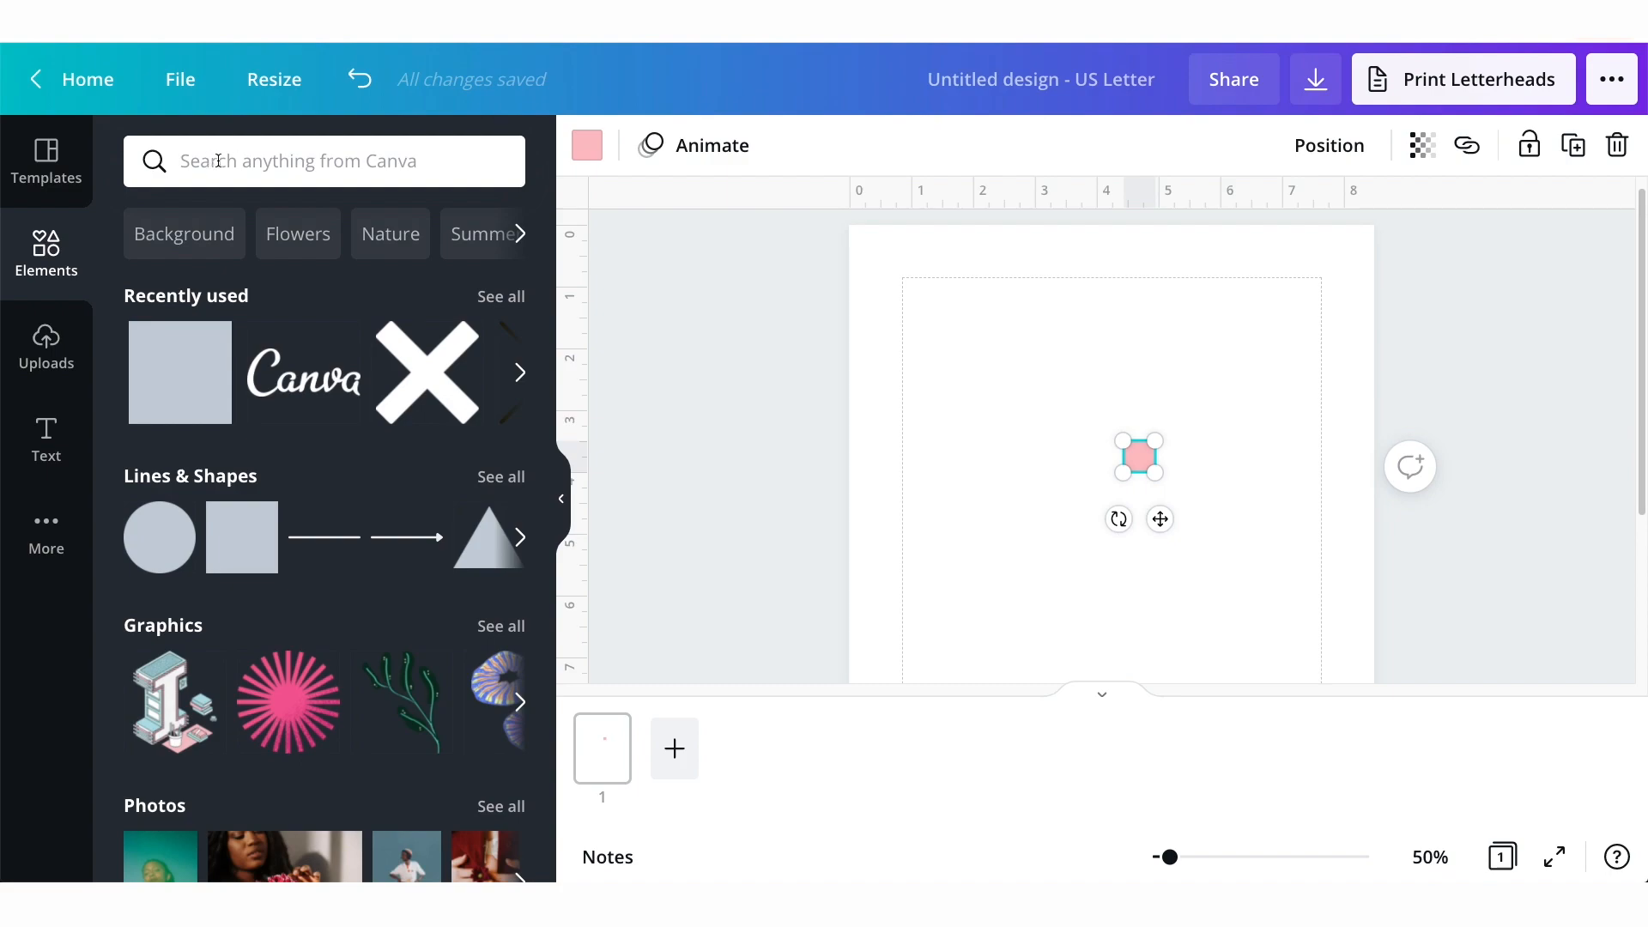
# Search the elements for "square" and add the sharp-cornered square outline to the page.
pyautogui.click(313, 165)
pyautogui.write('square')
pyautogui.press('Return')
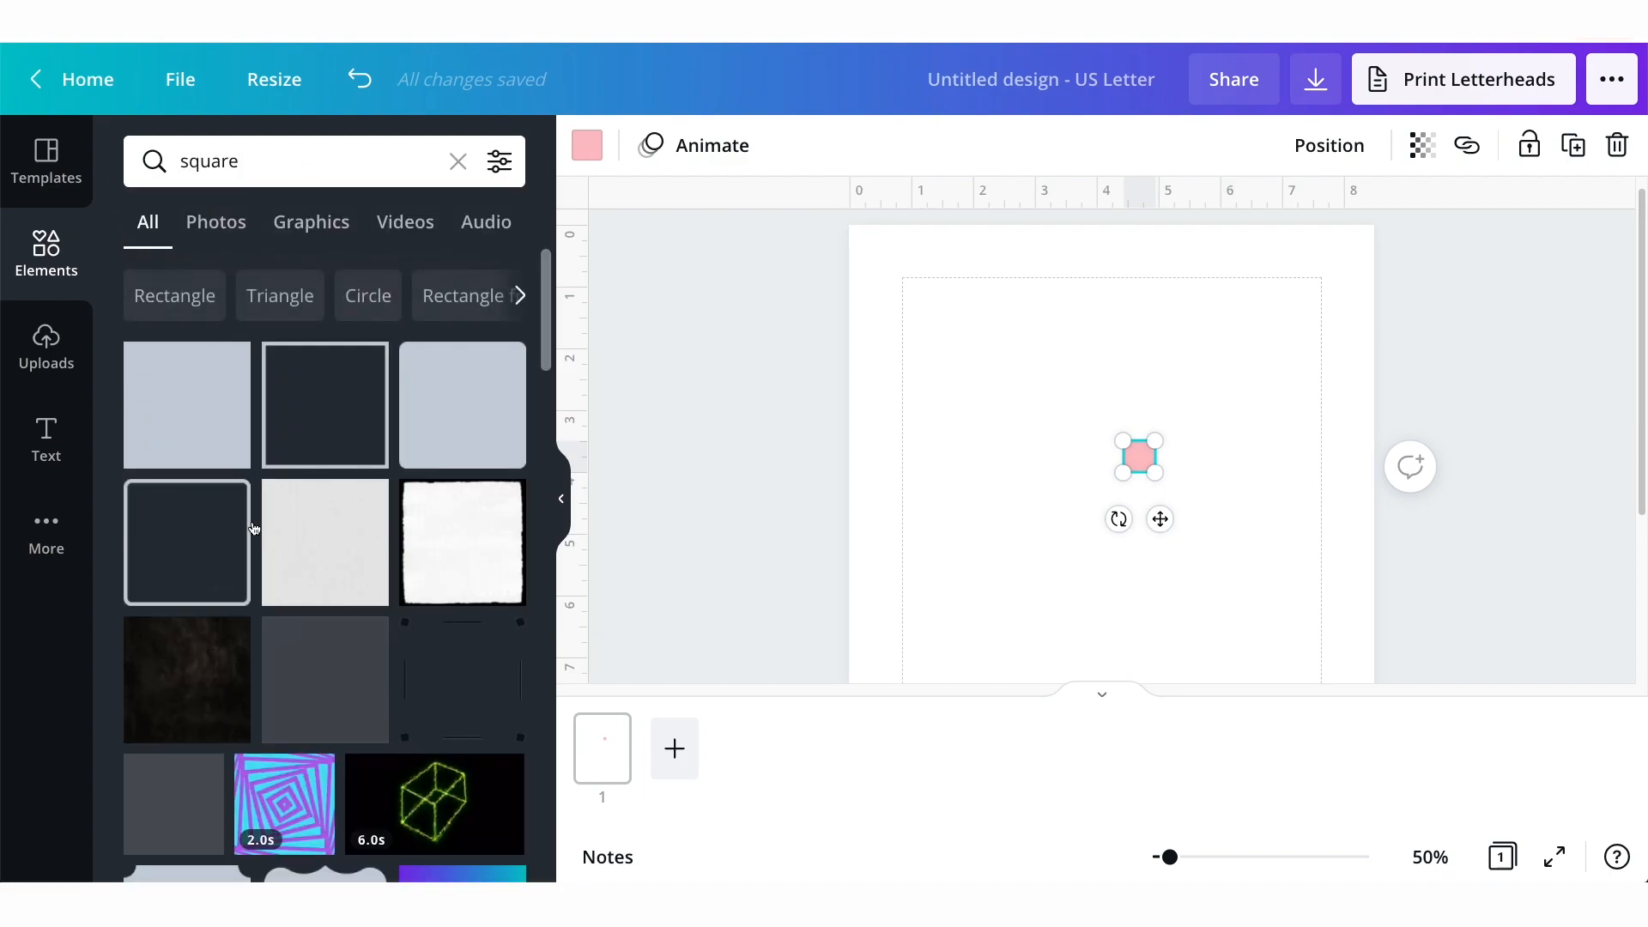
pyautogui.click(338, 391)
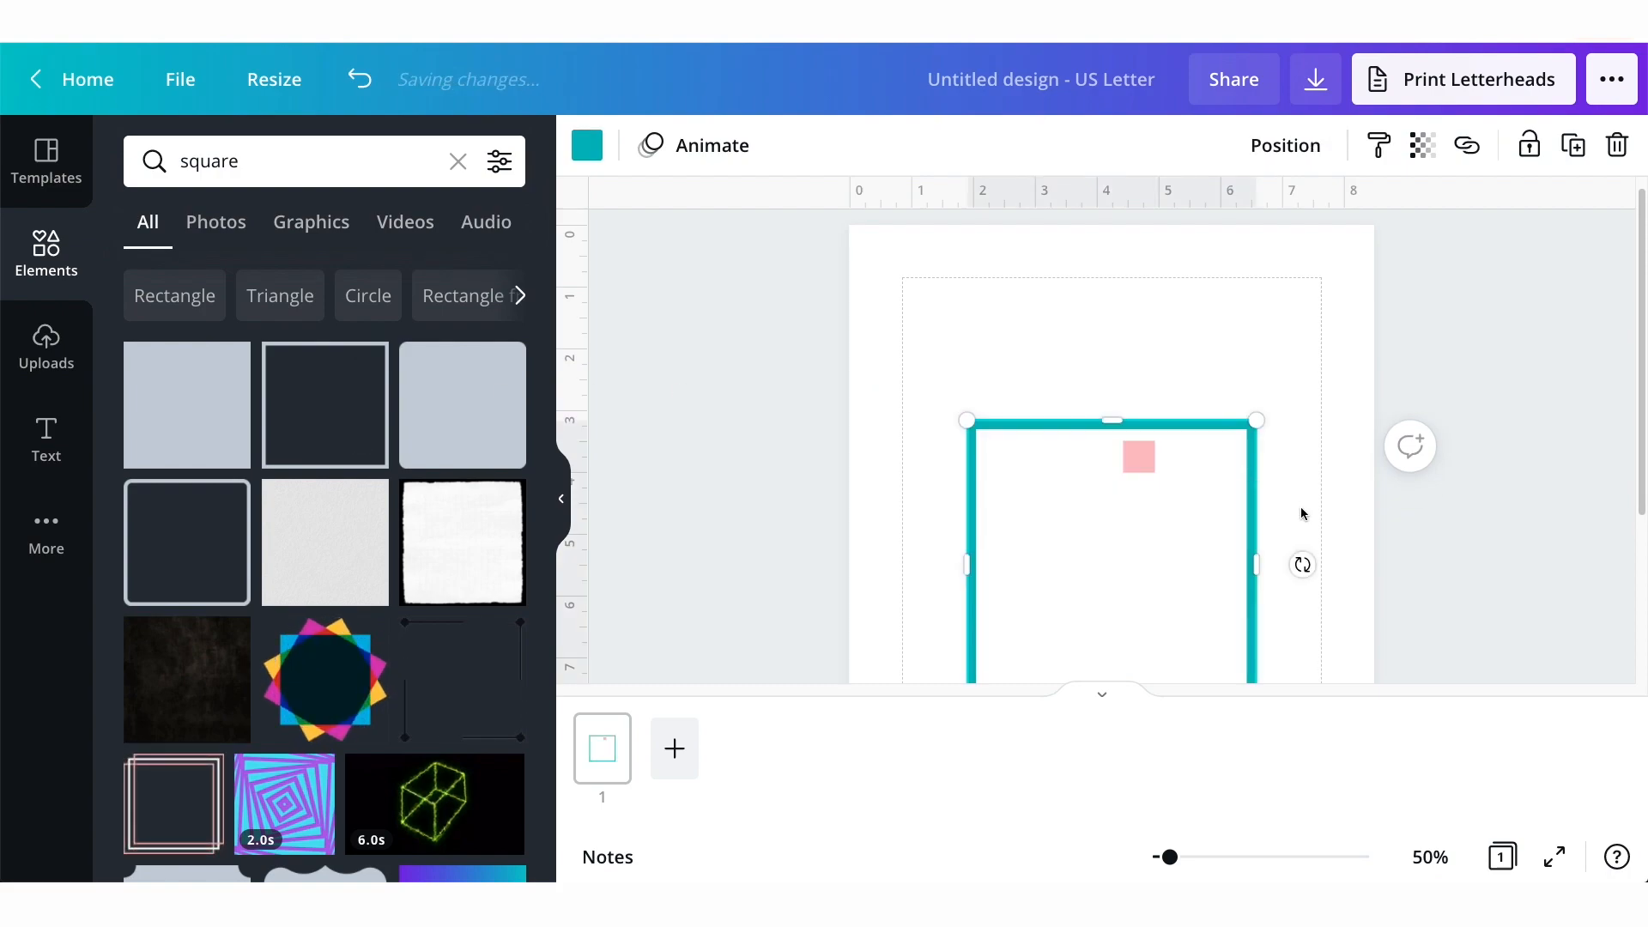
pyautogui.moveTo(1257, 493); pyautogui.dragTo(1255, 492)
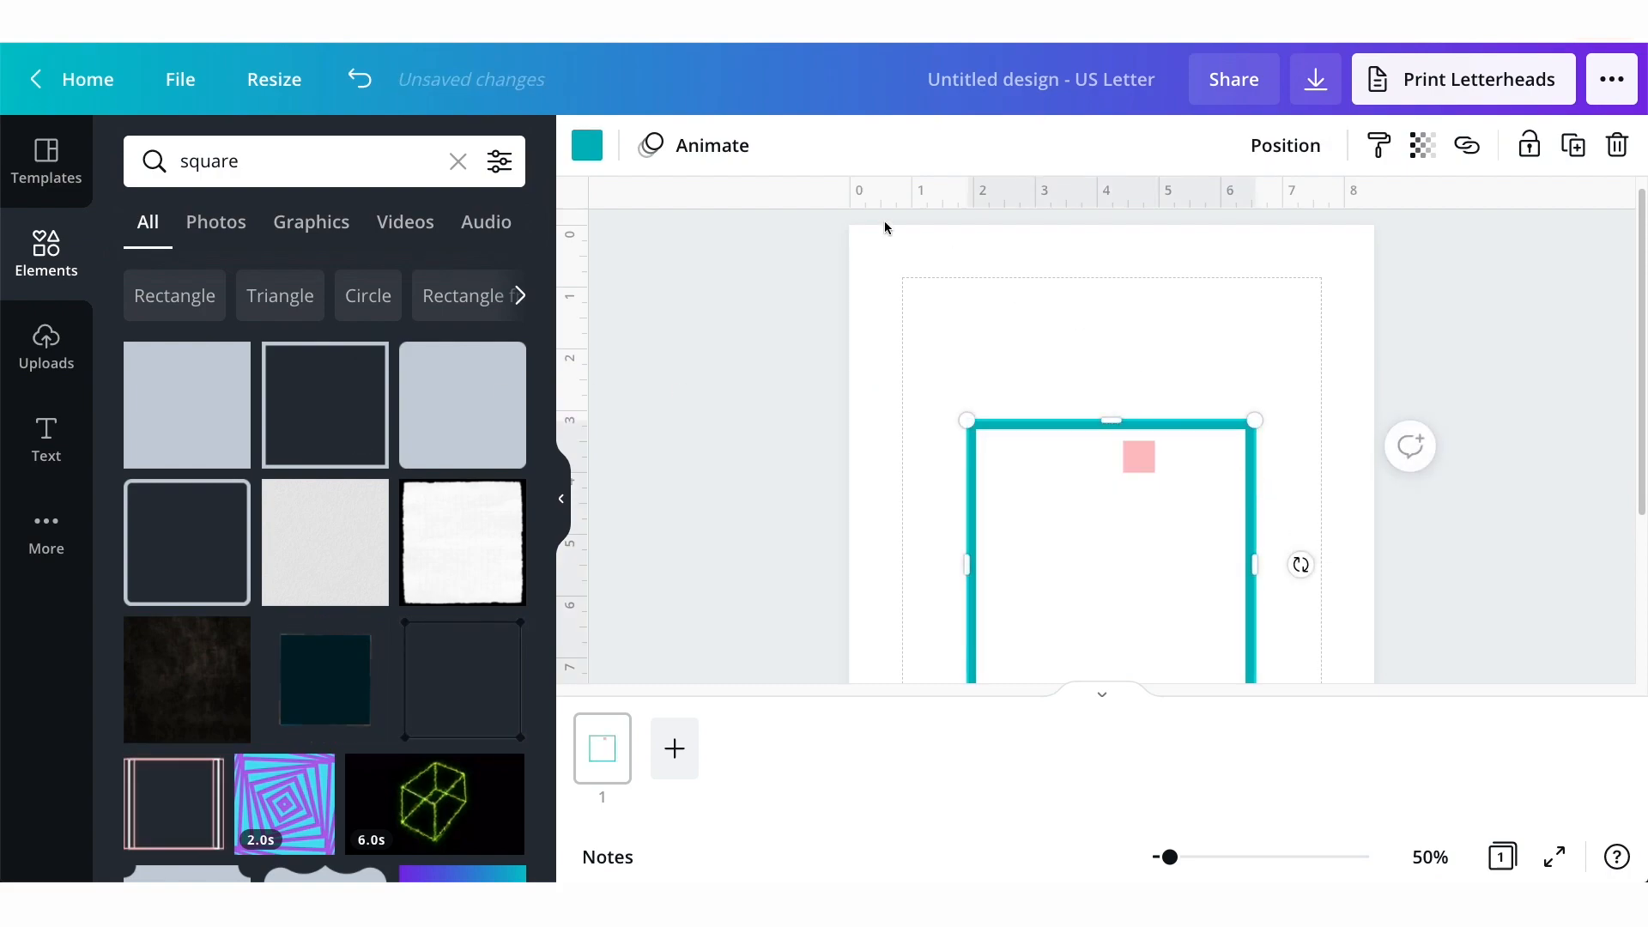
# Color the square outline light pink and shrink it to the filled square's size, aligned directly below it.
pyautogui.click(589, 150)
pyautogui.click(305, 285)
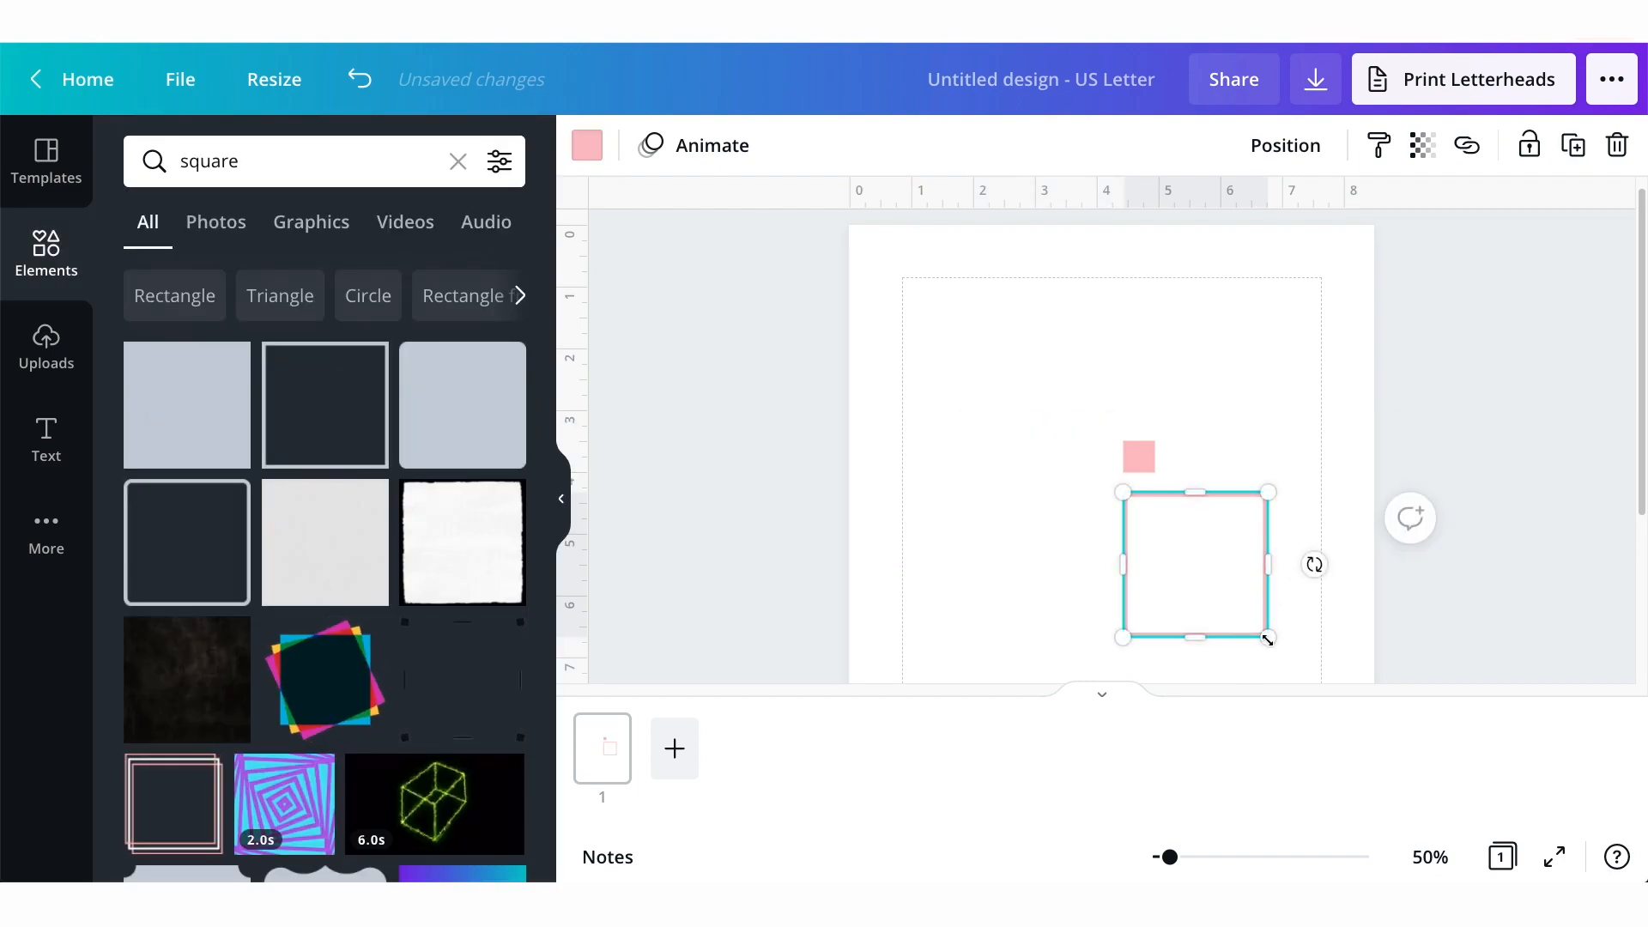
pyautogui.moveTo(1268, 640); pyautogui.dragTo(1155, 529)
pyautogui.click(1236, 526)
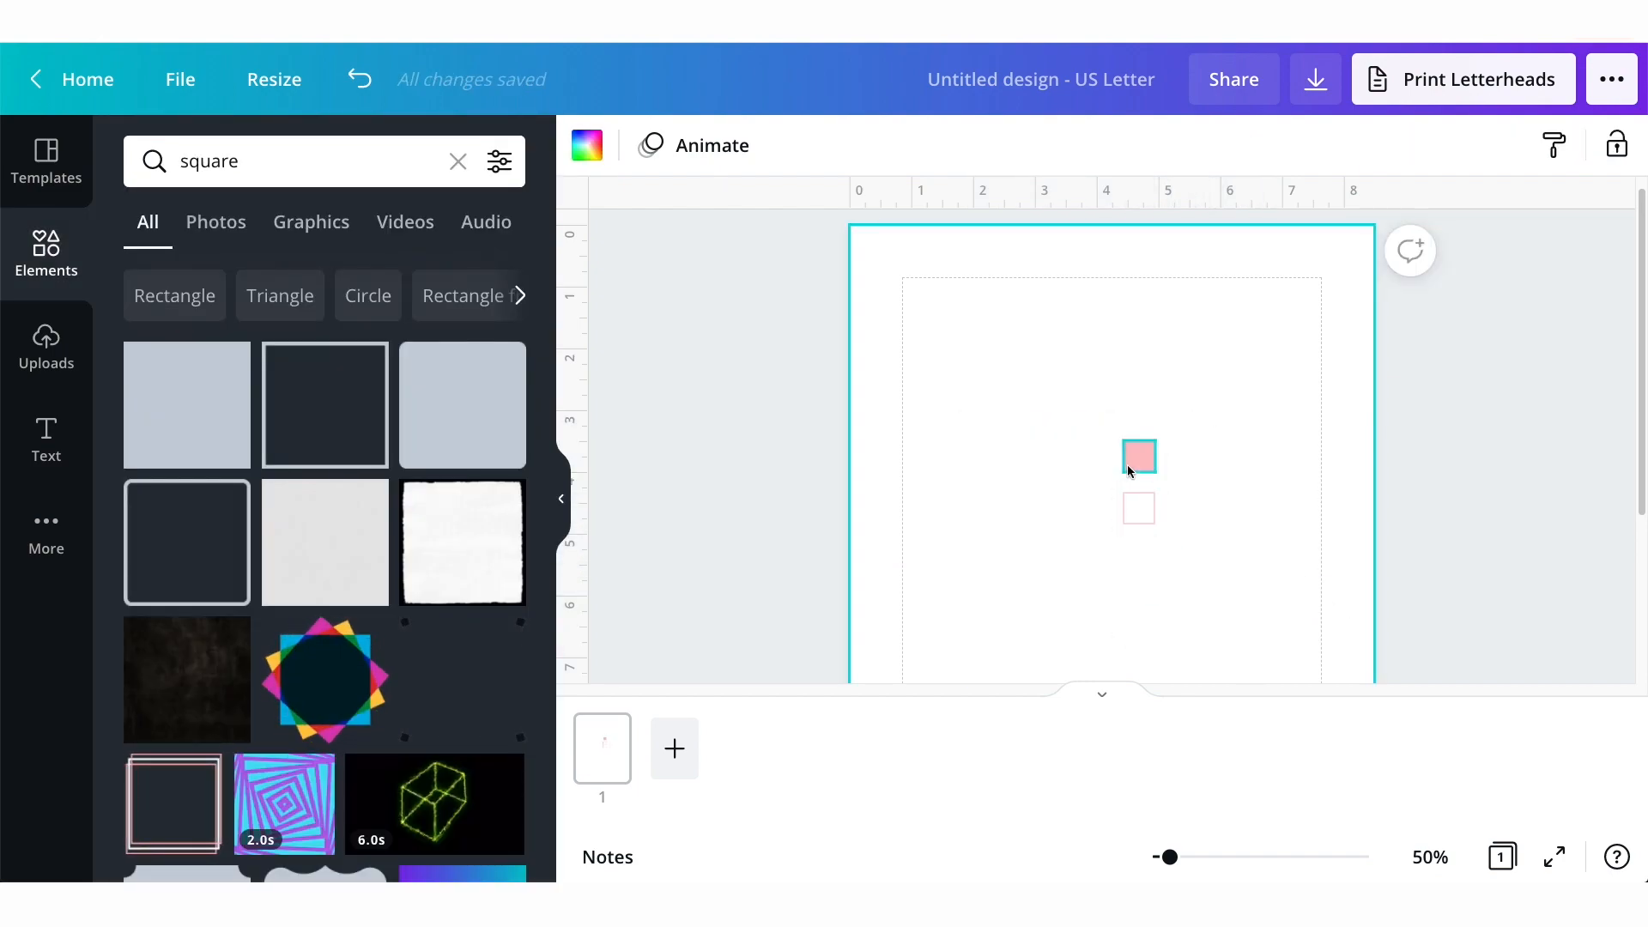
pyautogui.click(1140, 454)
pyautogui.click(1222, 440)
pyautogui.click(1142, 455)
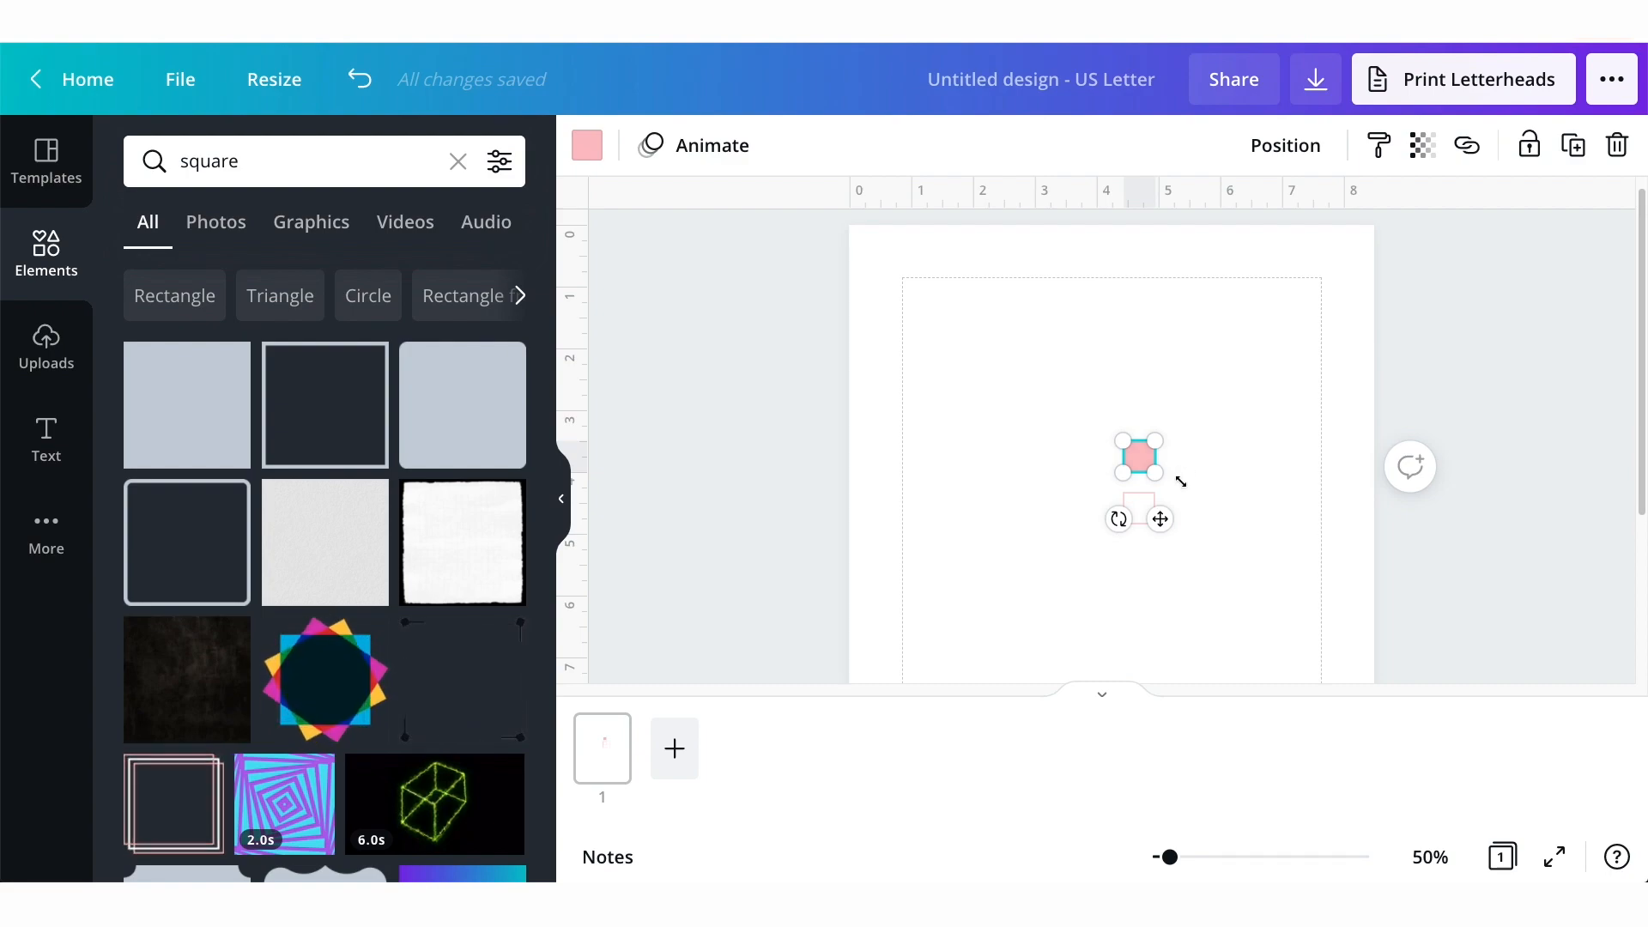
pyautogui.click(1207, 457)
pyautogui.click(1137, 457)
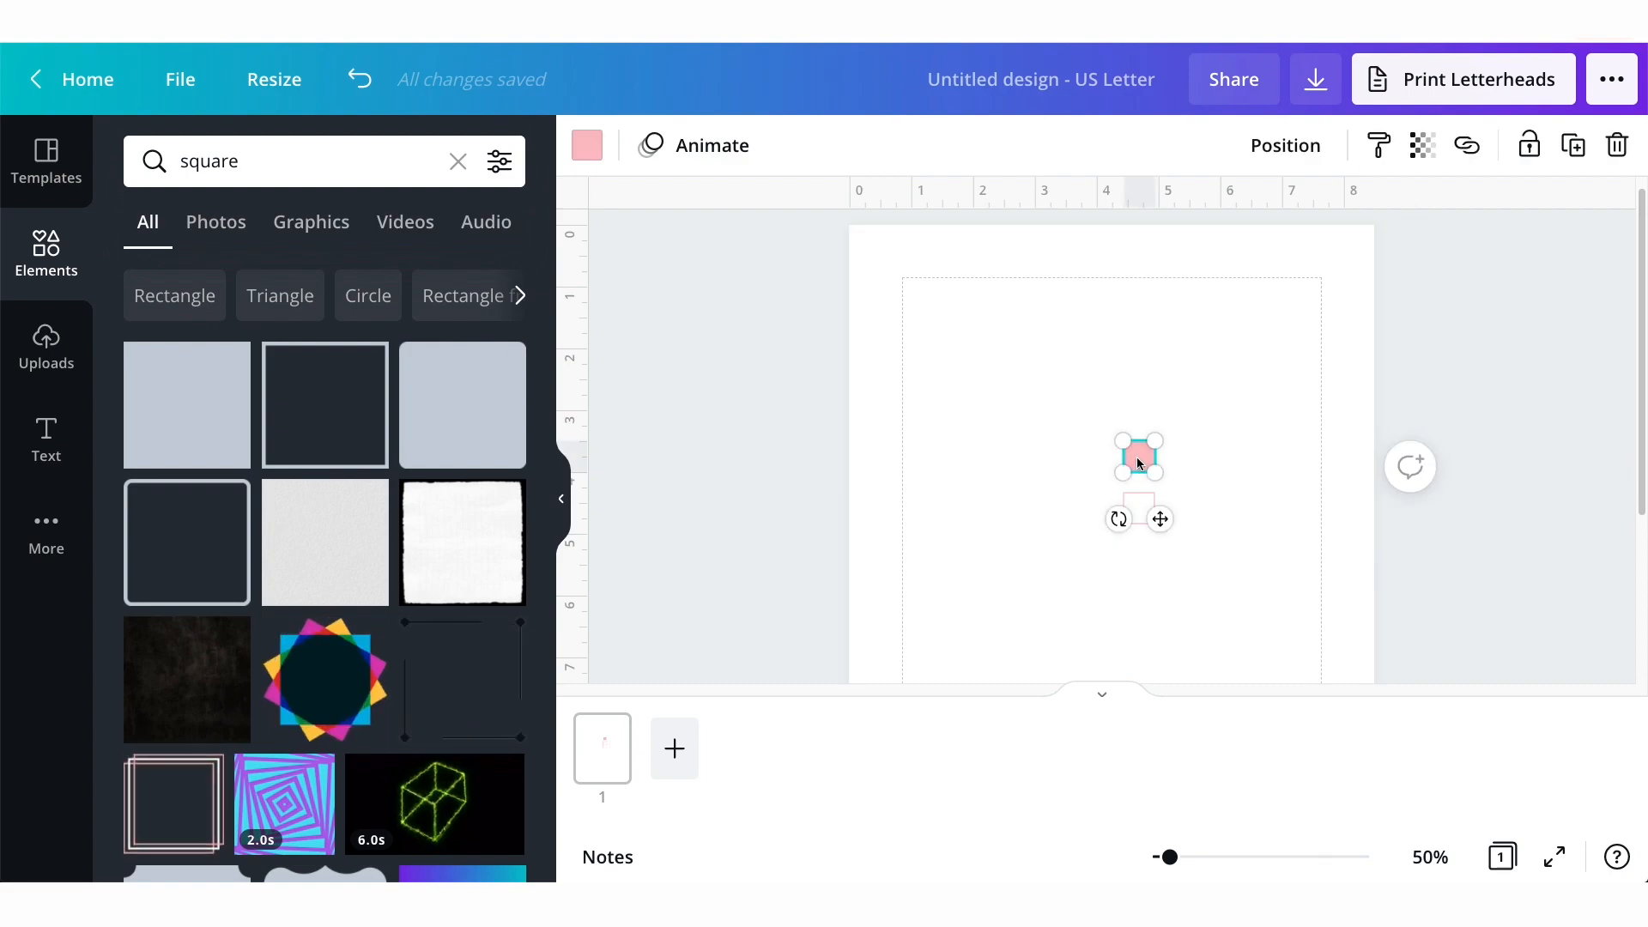
# Duplicate the filled pink square six times, starting a horizontal row with copies beside the original.
pyautogui.click(1218, 468)
pyautogui.press('super+v')
pyautogui.moveTo(1151, 467); pyautogui.dragTo(1181, 455)
pyautogui.press('super+v')
pyautogui.press('super+v')
pyautogui.press('super+v')
pyautogui.press('super+v')
pyautogui.press('super+v')
pyautogui.click(1270, 545)
pyautogui.moveTo(1269, 544); pyautogui.dragTo(1253, 490)
pyautogui.click(1284, 575)
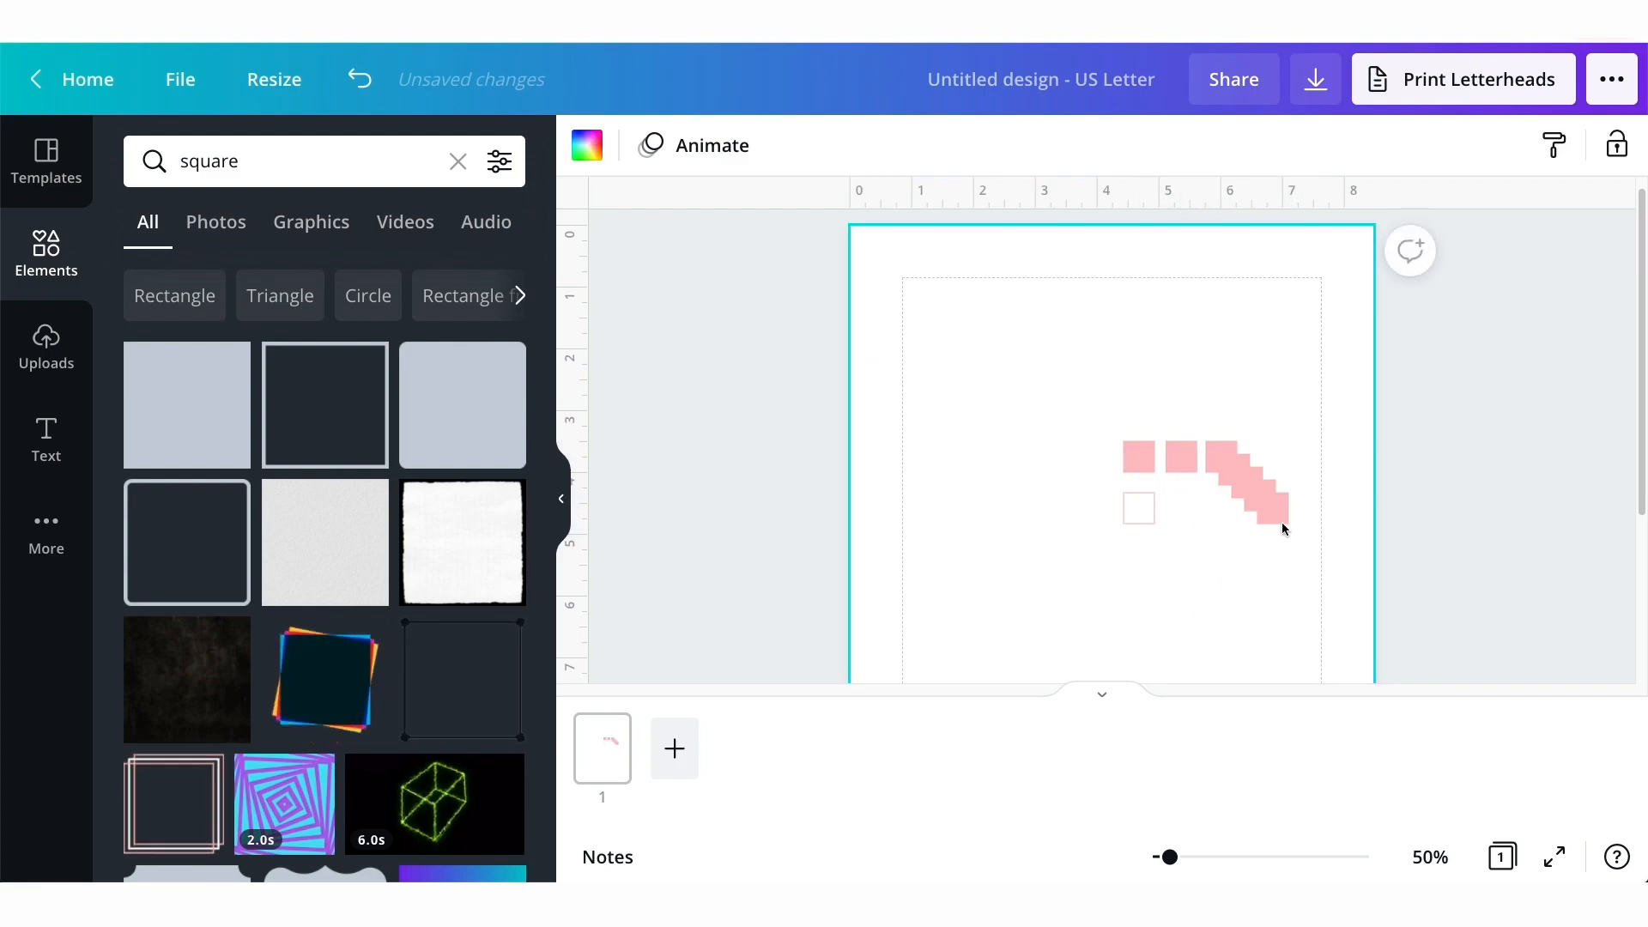
# Move the square outline lower on the page and one filled copy to the end of the row, against the right margin line.
pyautogui.moveTo(1149, 518); pyautogui.dragTo(1105, 591)
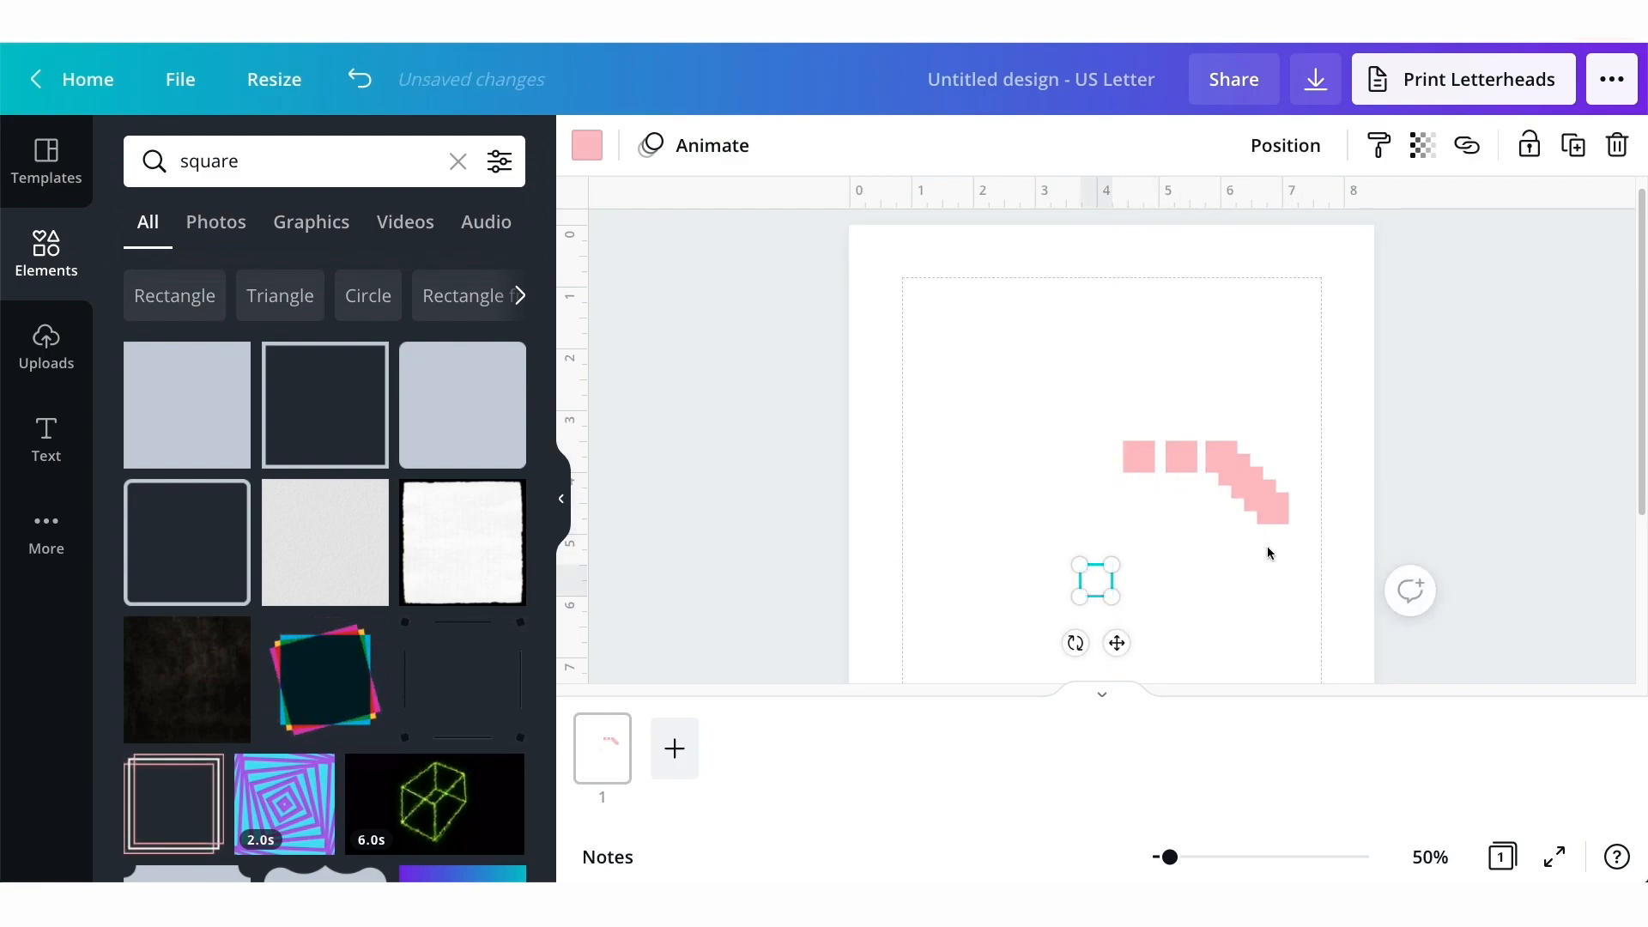
pyautogui.click(1267, 546)
pyautogui.click(1249, 478)
pyautogui.click(1334, 497)
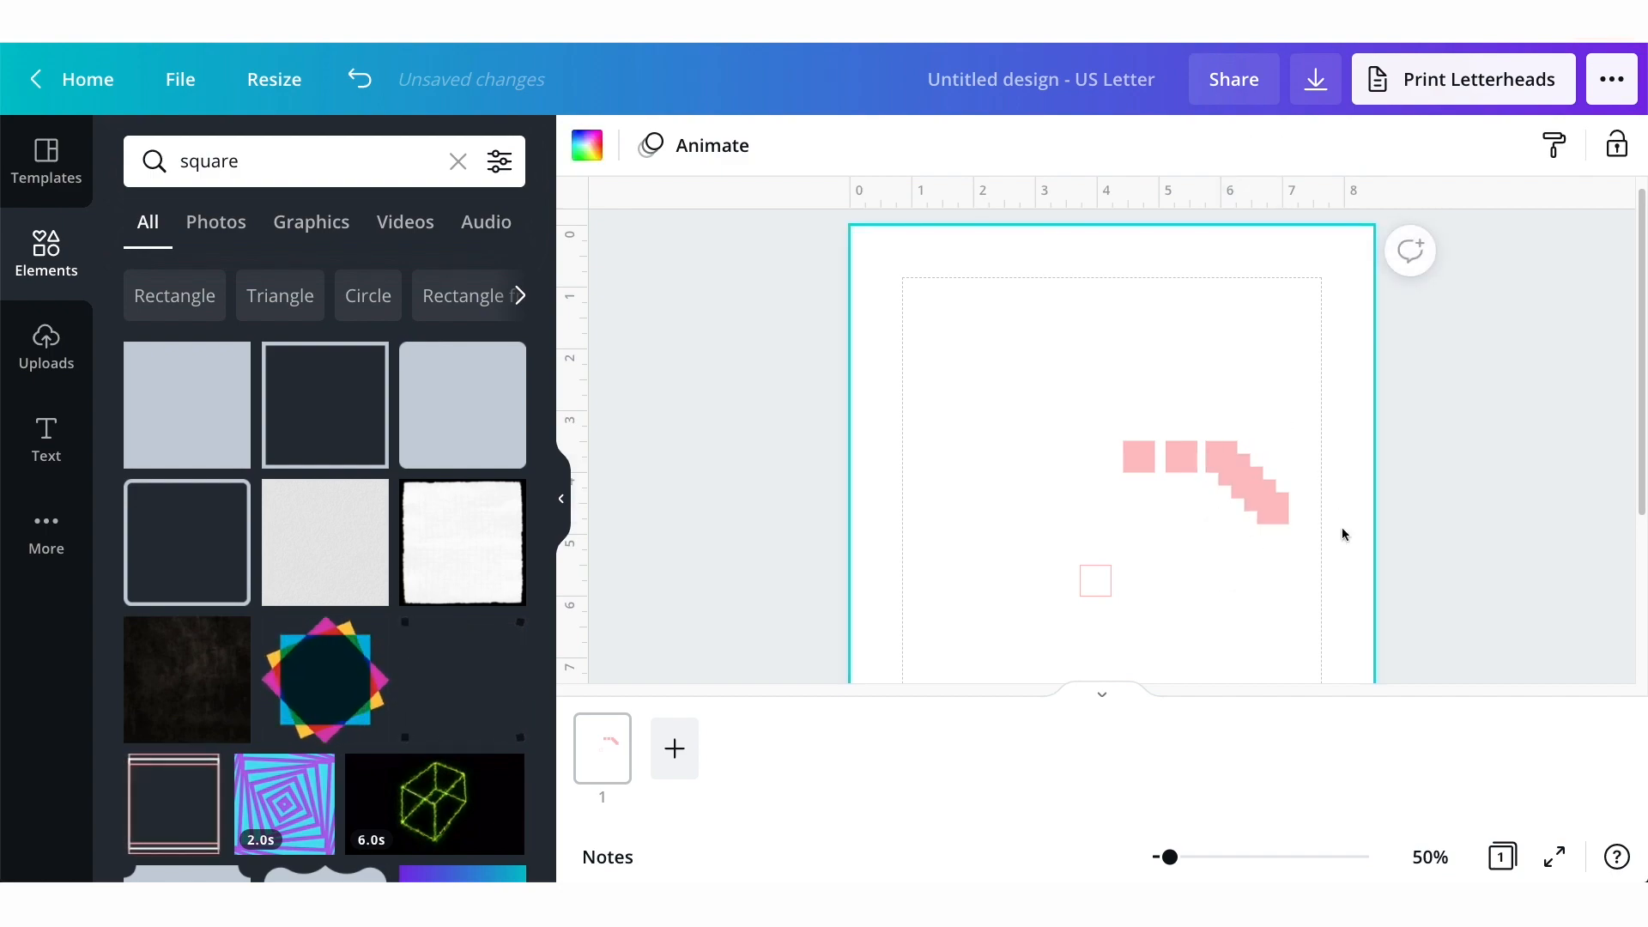
pyautogui.moveTo(1281, 508); pyautogui.dragTo(1322, 506)
# Place a filled copy at the start of the row and line up all seven squares evenly with Tidy up.
pyautogui.moveTo(1339, 586); pyautogui.dragTo(1073, 425)
pyautogui.click(1322, 527)
pyautogui.moveTo(1355, 527); pyautogui.dragTo(1094, 428)
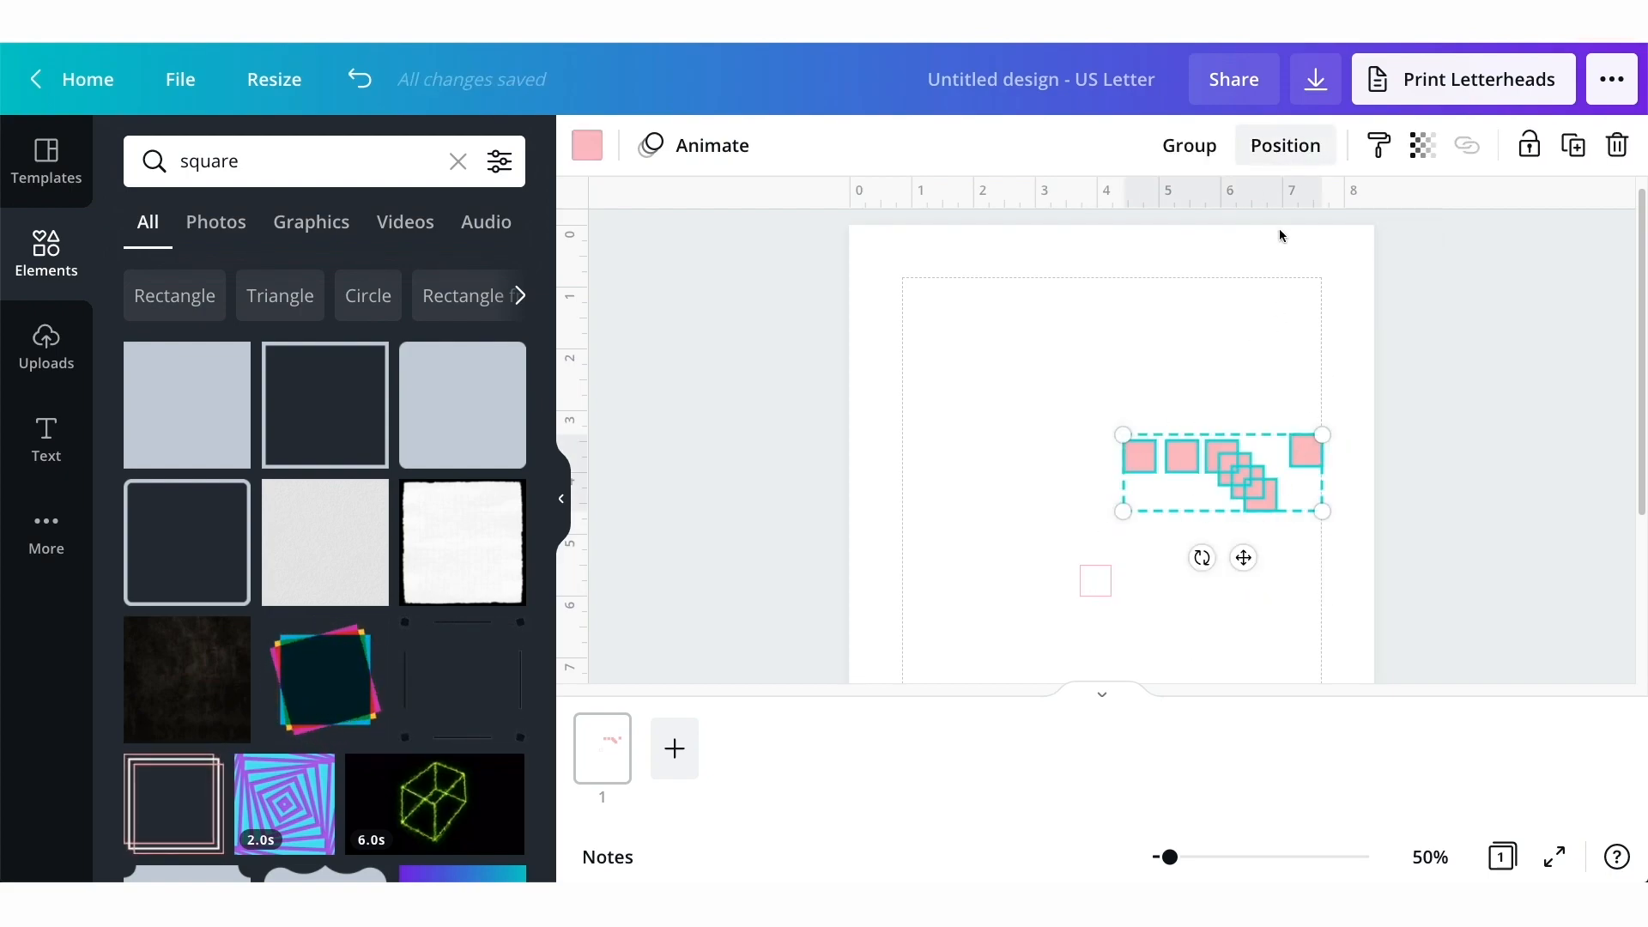
pyautogui.click(1264, 361)
pyautogui.moveTo(1247, 482); pyautogui.dragTo(1097, 457)
pyautogui.moveTo(1326, 520); pyautogui.dragTo(1117, 402)
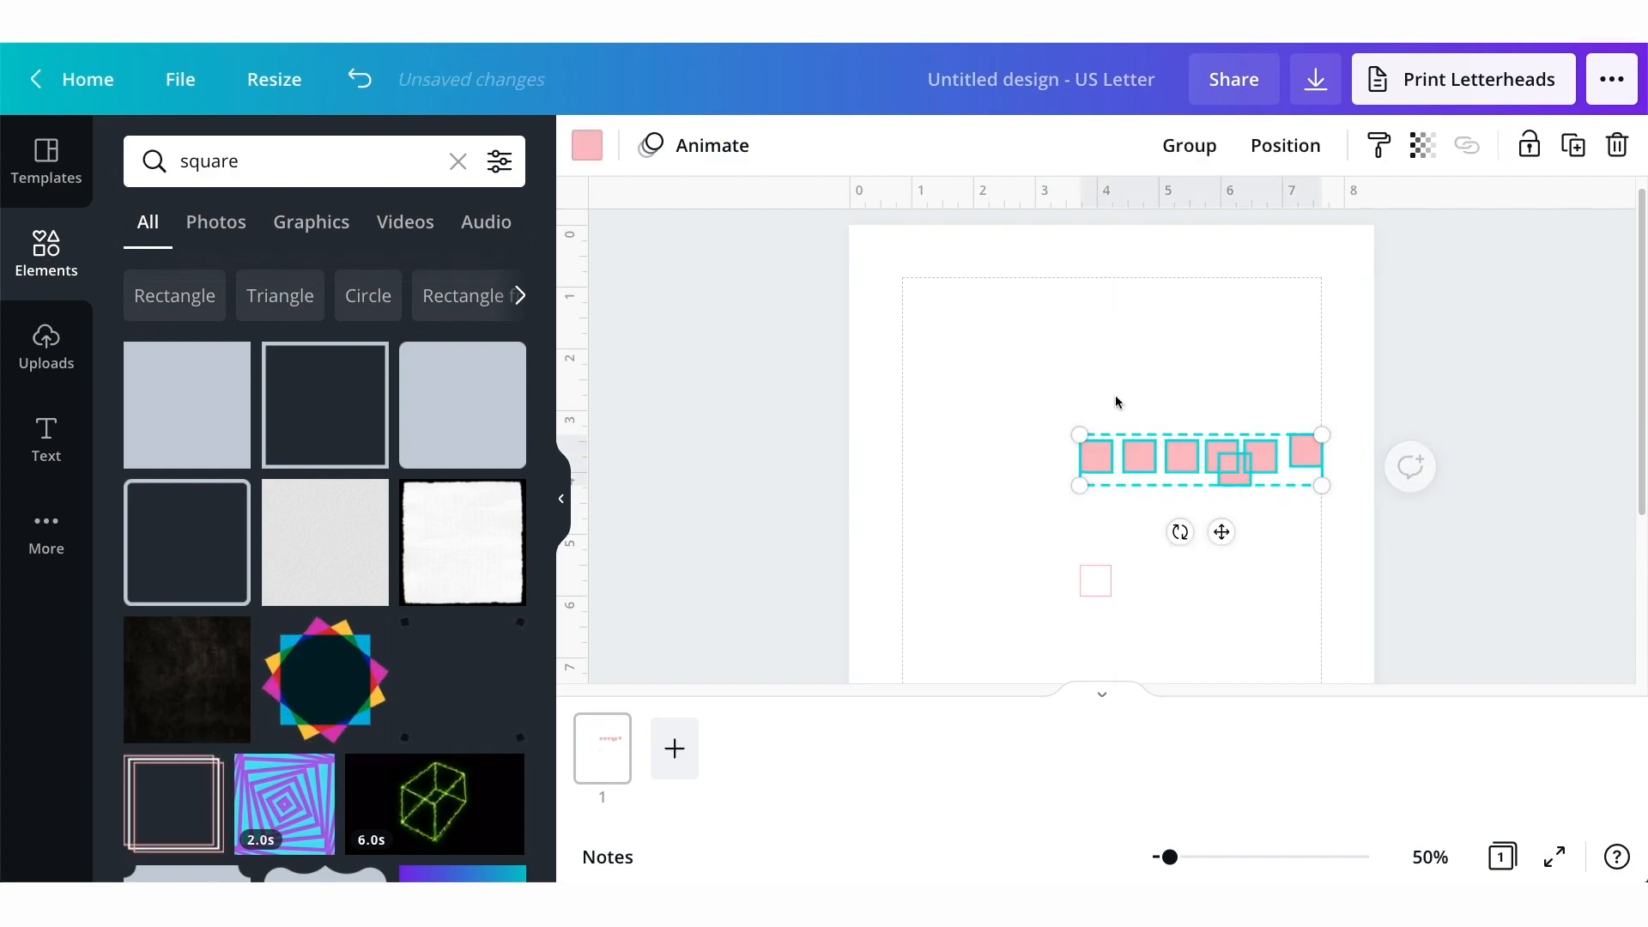
pyautogui.click(1298, 148)
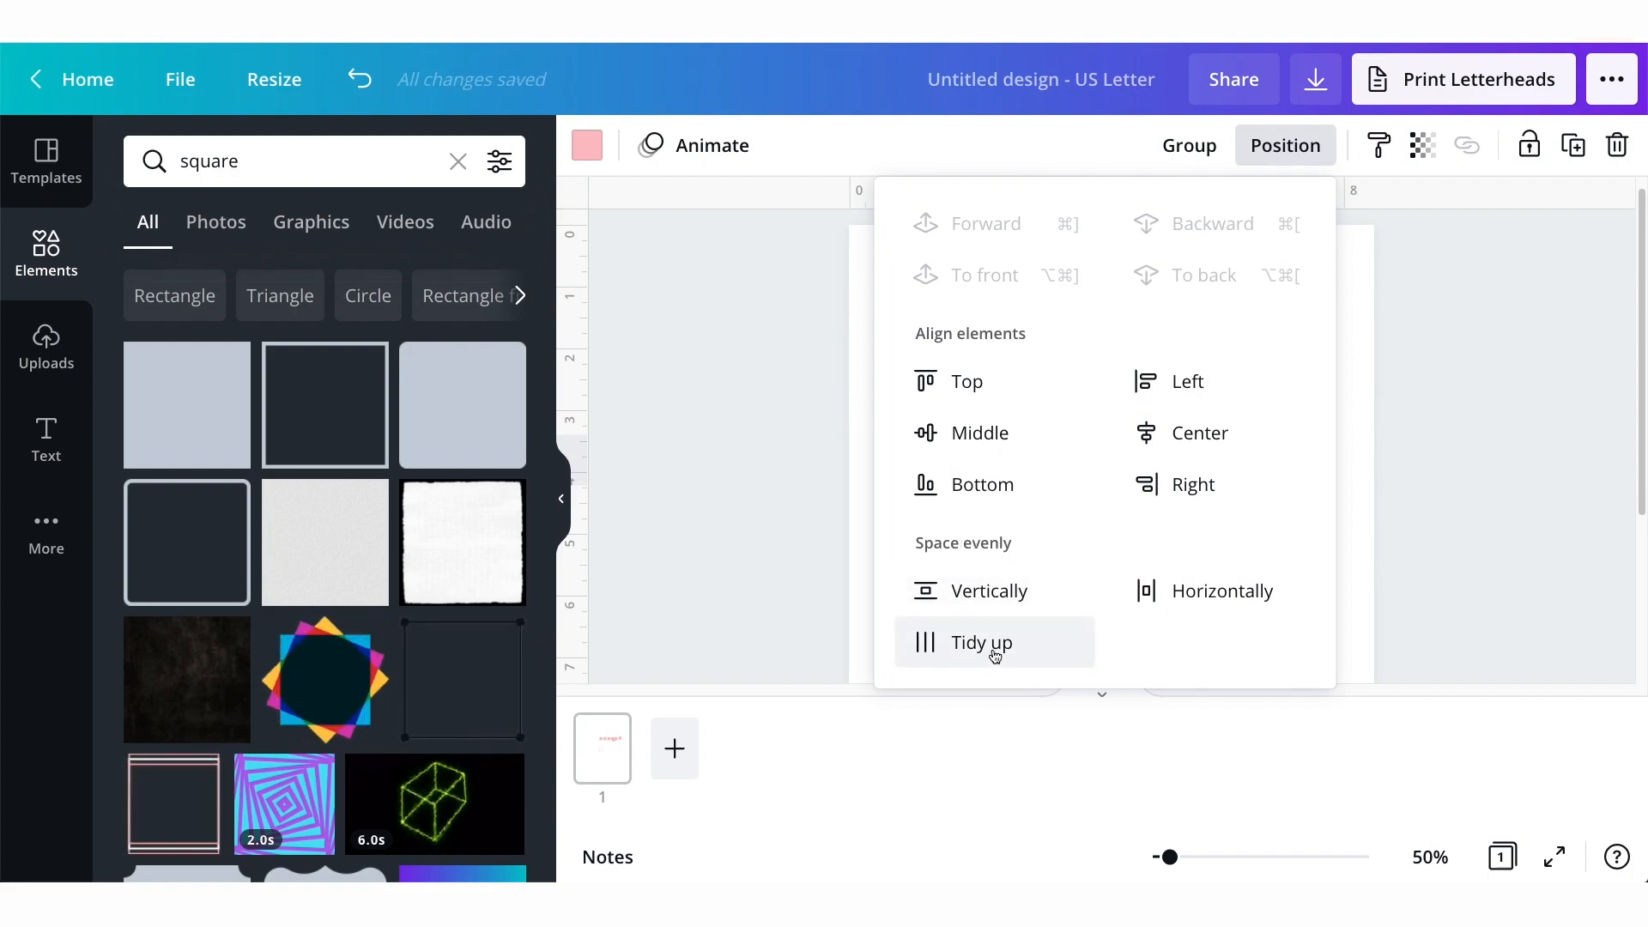
pyautogui.click(995, 656)
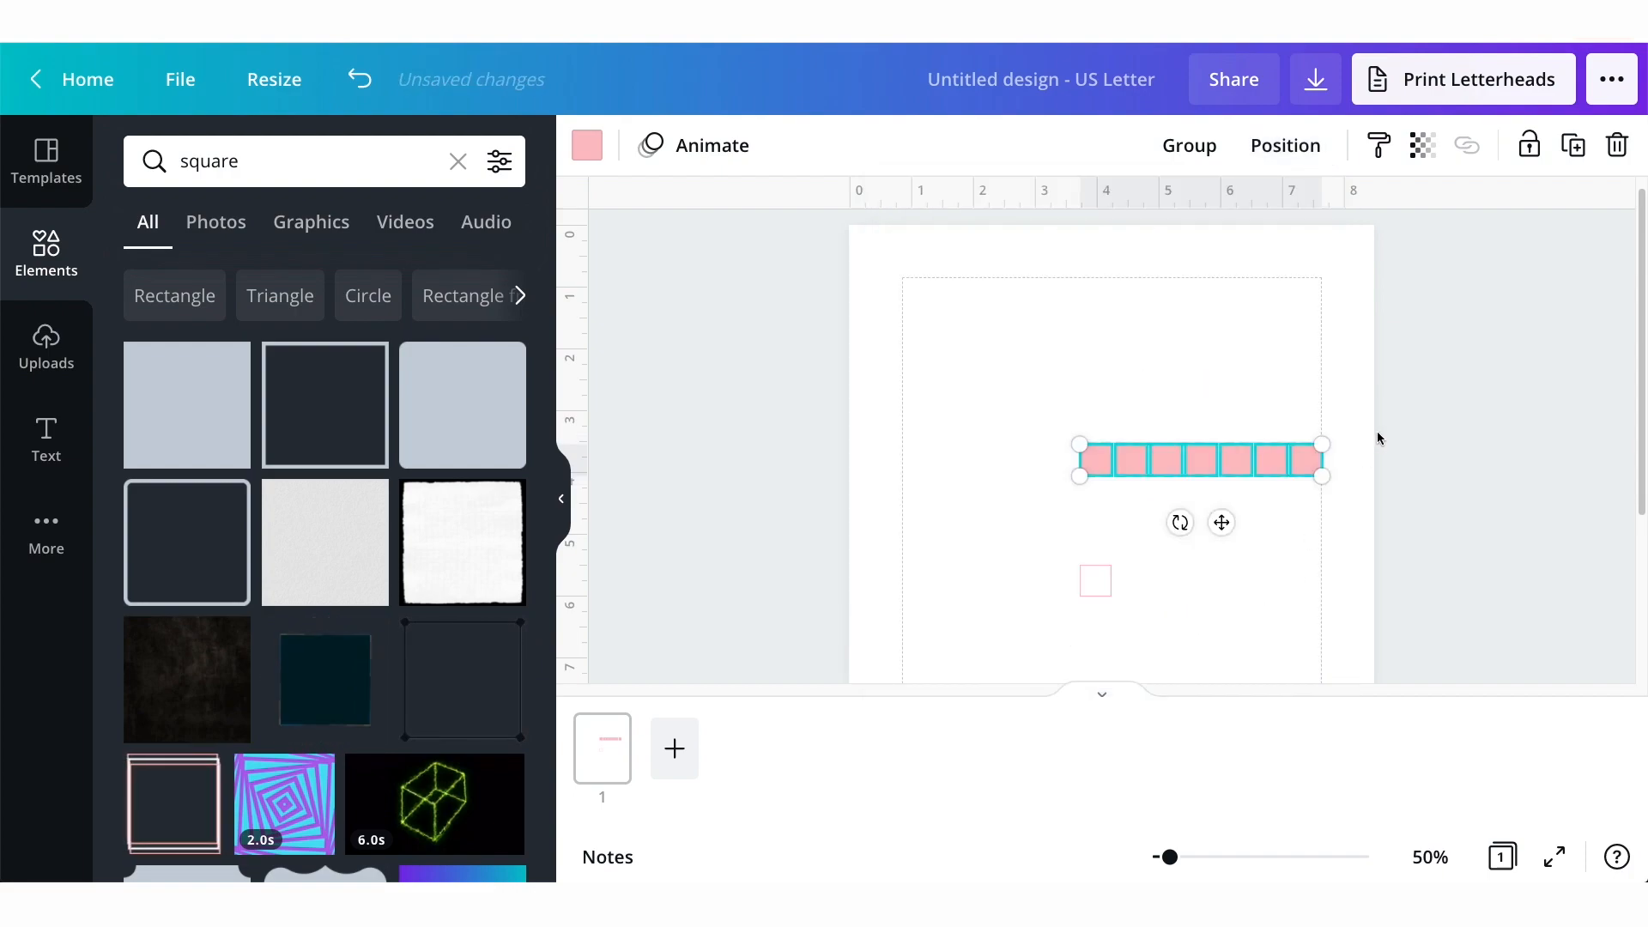
pyautogui.click(1249, 517)
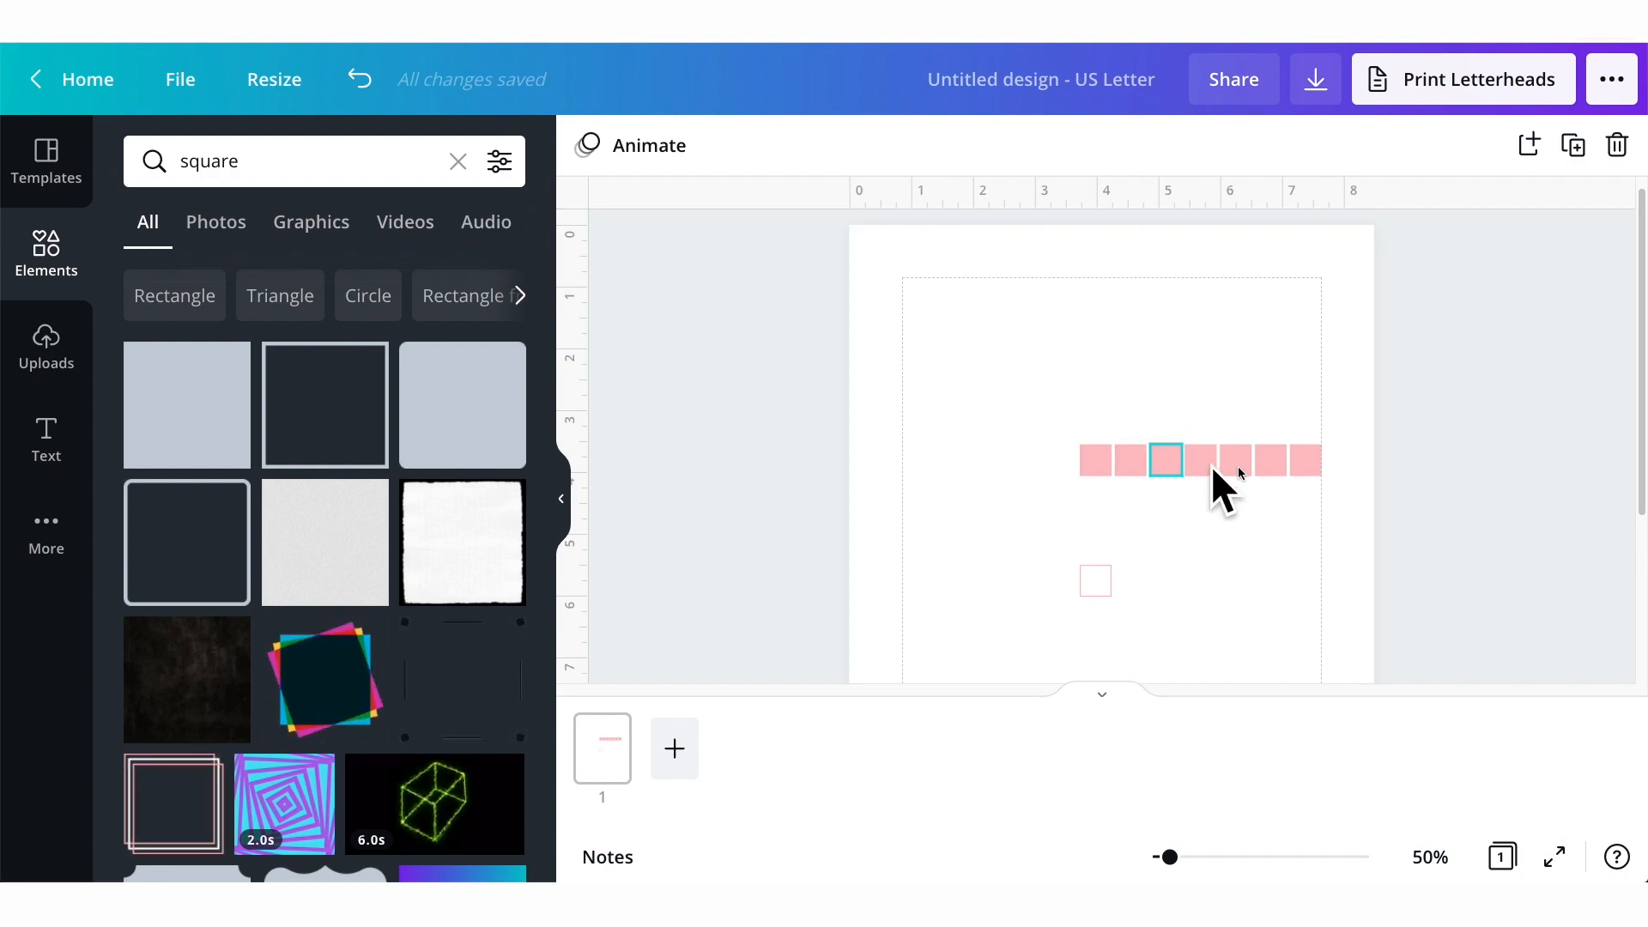
# Delete the square outline and move the row of seven pink squares up and right, ending near the 8 in mark.
pyautogui.moveTo(1154, 625); pyautogui.dragTo(1100, 581)
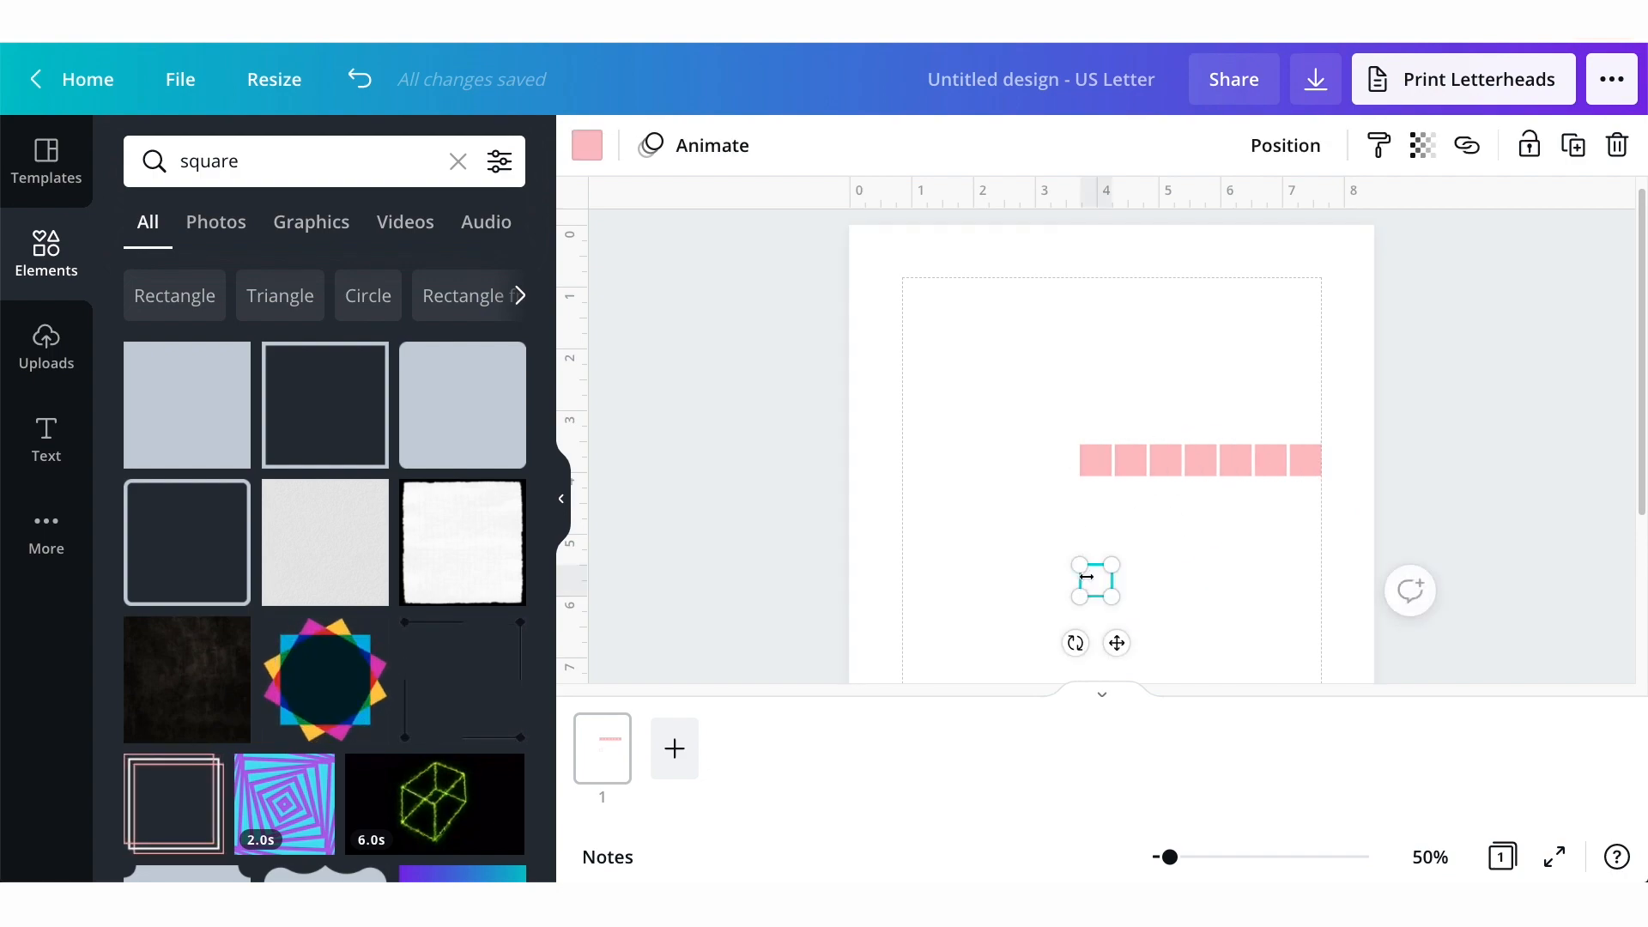
pyautogui.press('Delete')
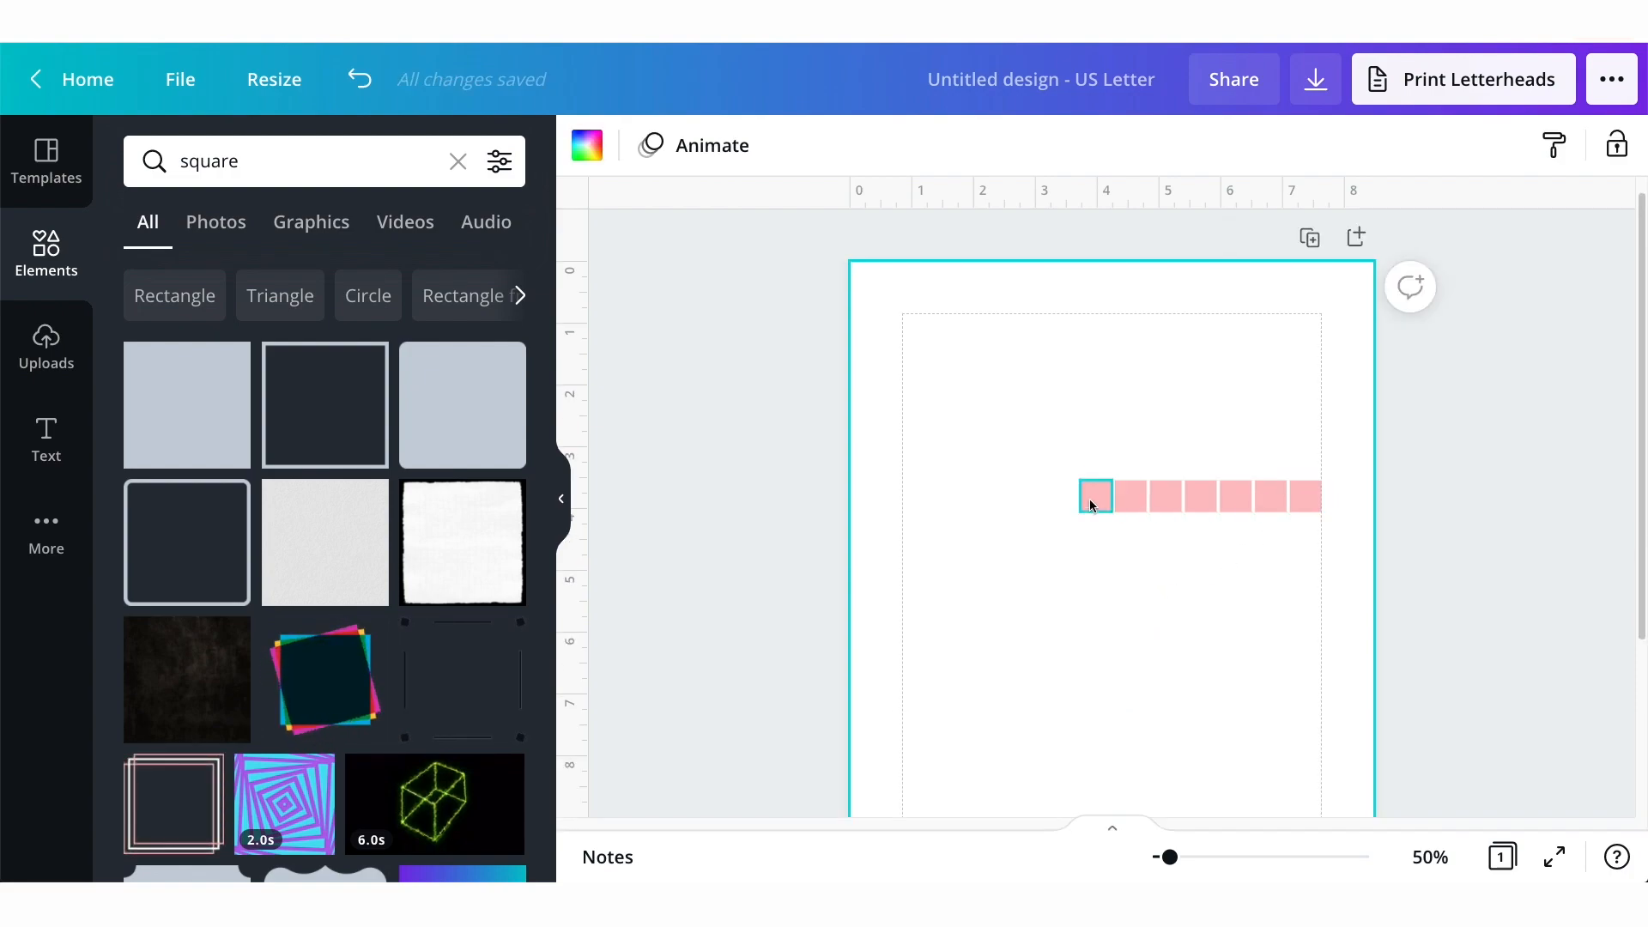
pyautogui.moveTo(1349, 539); pyautogui.dragTo(1074, 493)
pyautogui.moveTo(1220, 559); pyautogui.dragTo(1241, 559)
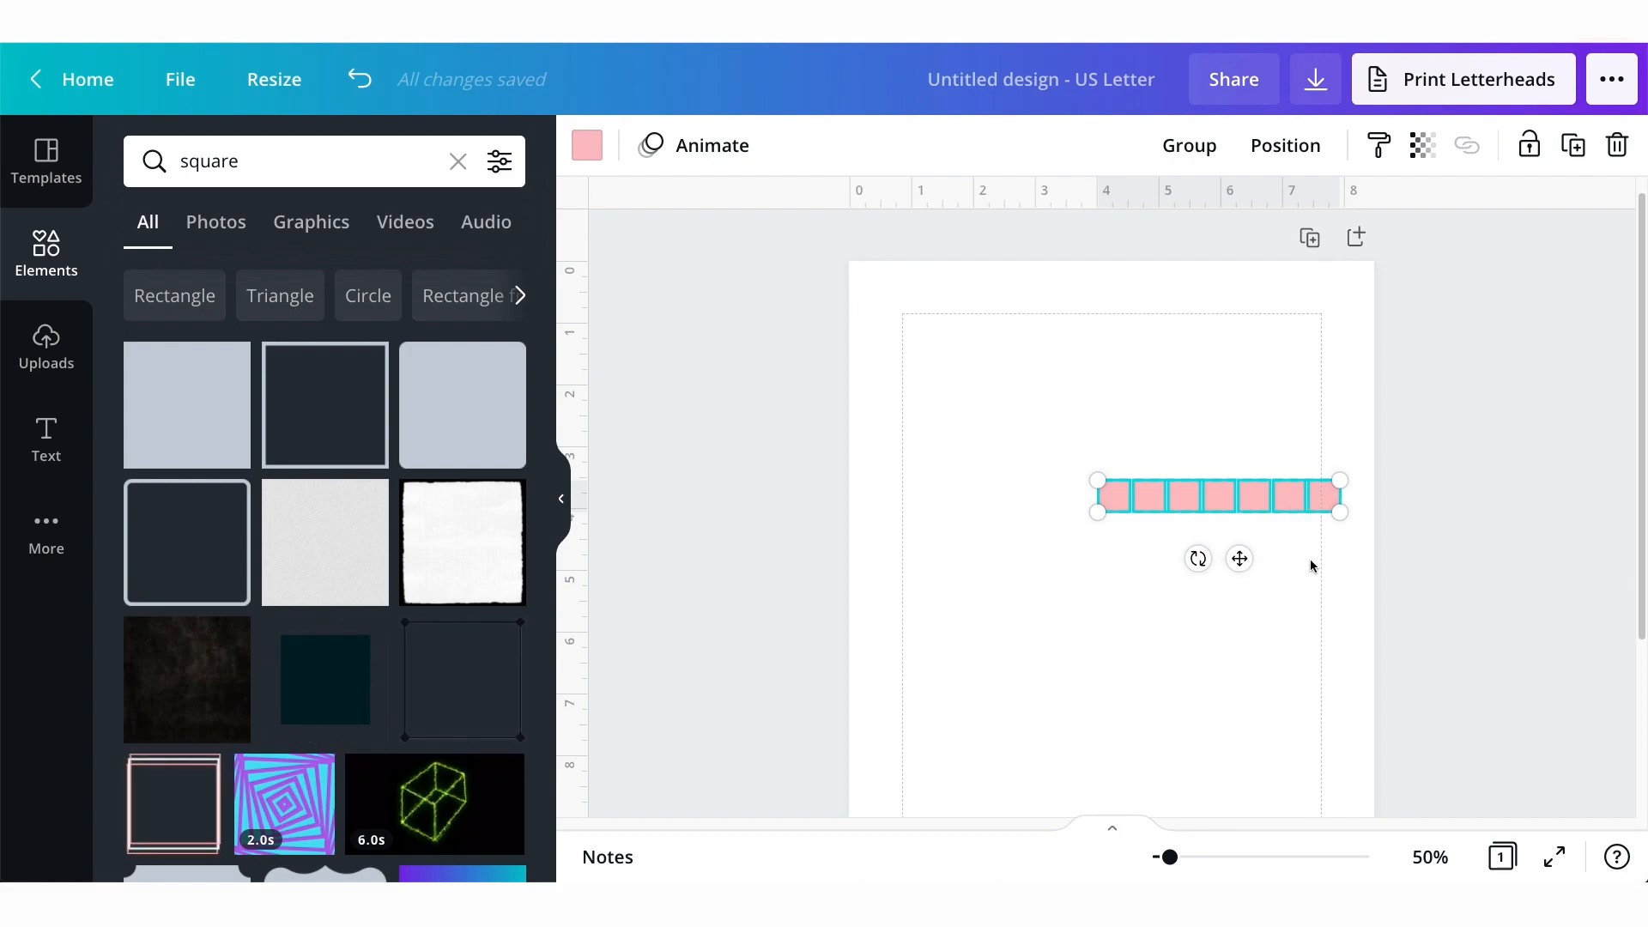
pyautogui.moveTo(1242, 560); pyautogui.dragTo(1251, 526)
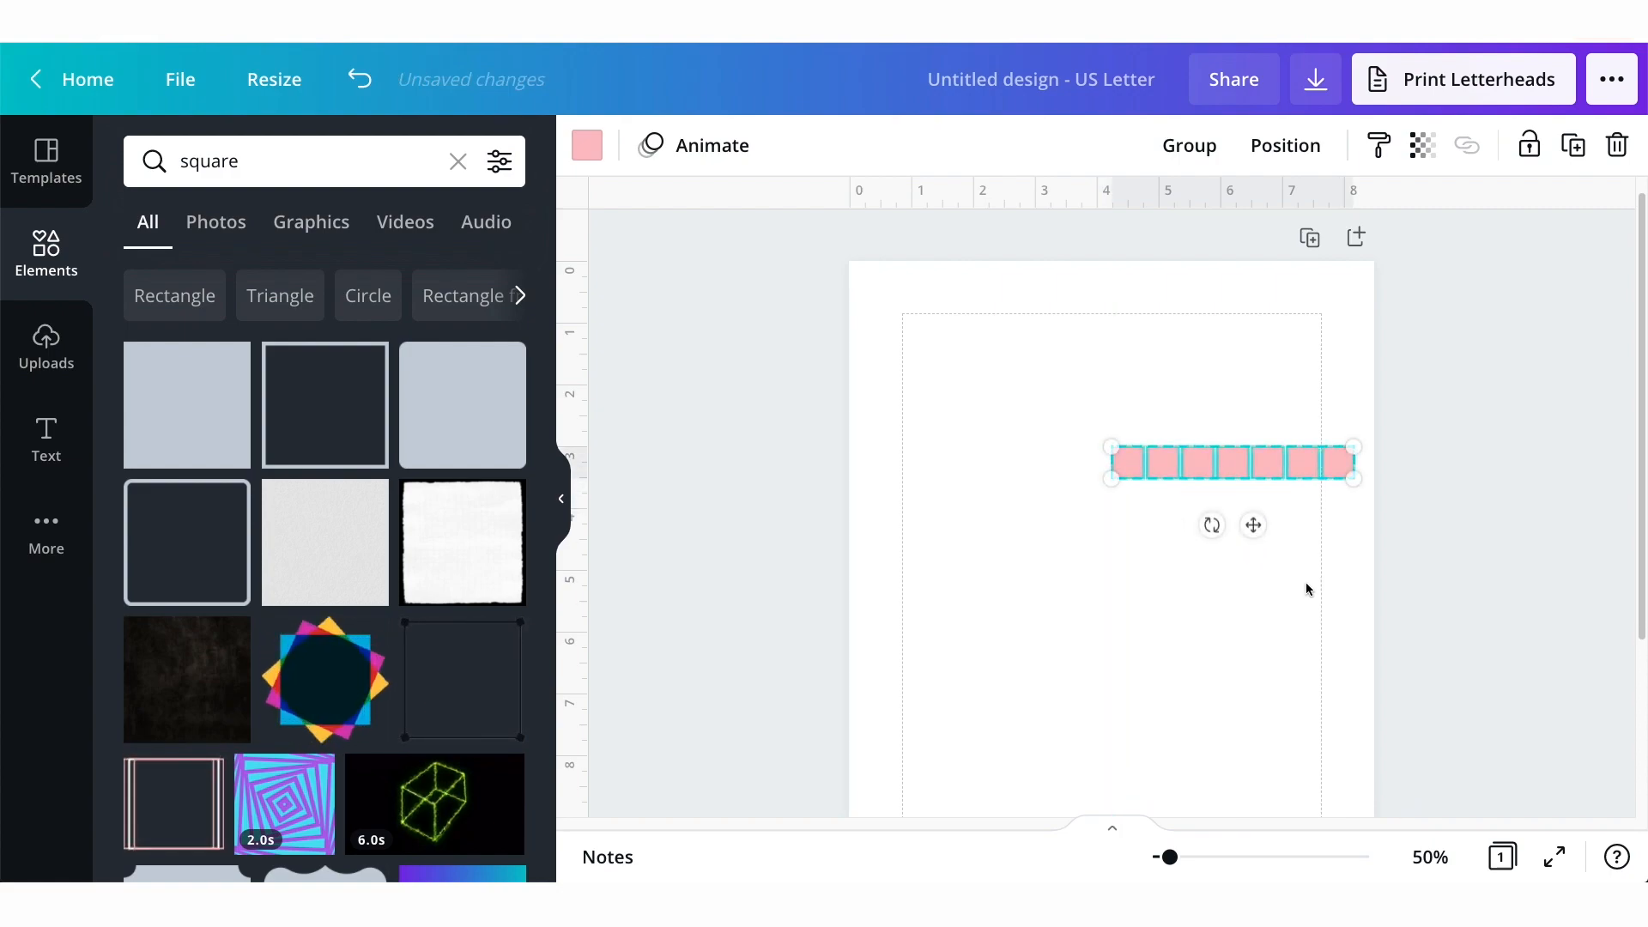
pyautogui.click(1294, 532)
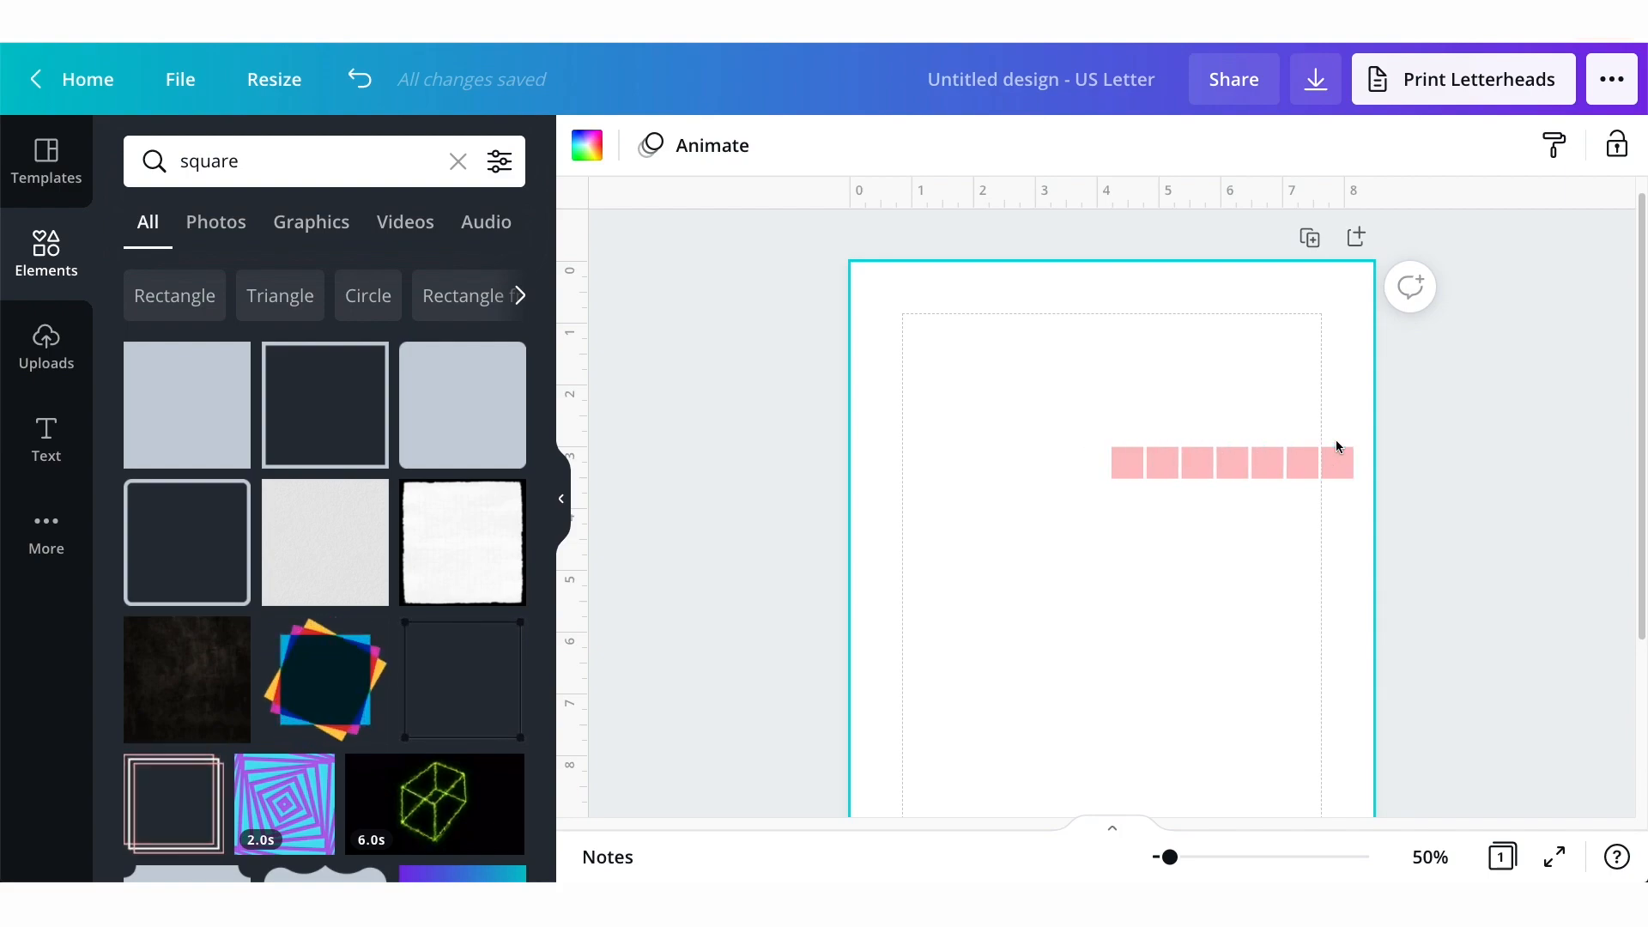
# Search the elements for "line", add the plain solid line, and color it dark red from the Strawberry Almond Bar palette.
pyautogui.scroll(-1, 1243, 608)
pyautogui.scroll(-1, 1243, 613)
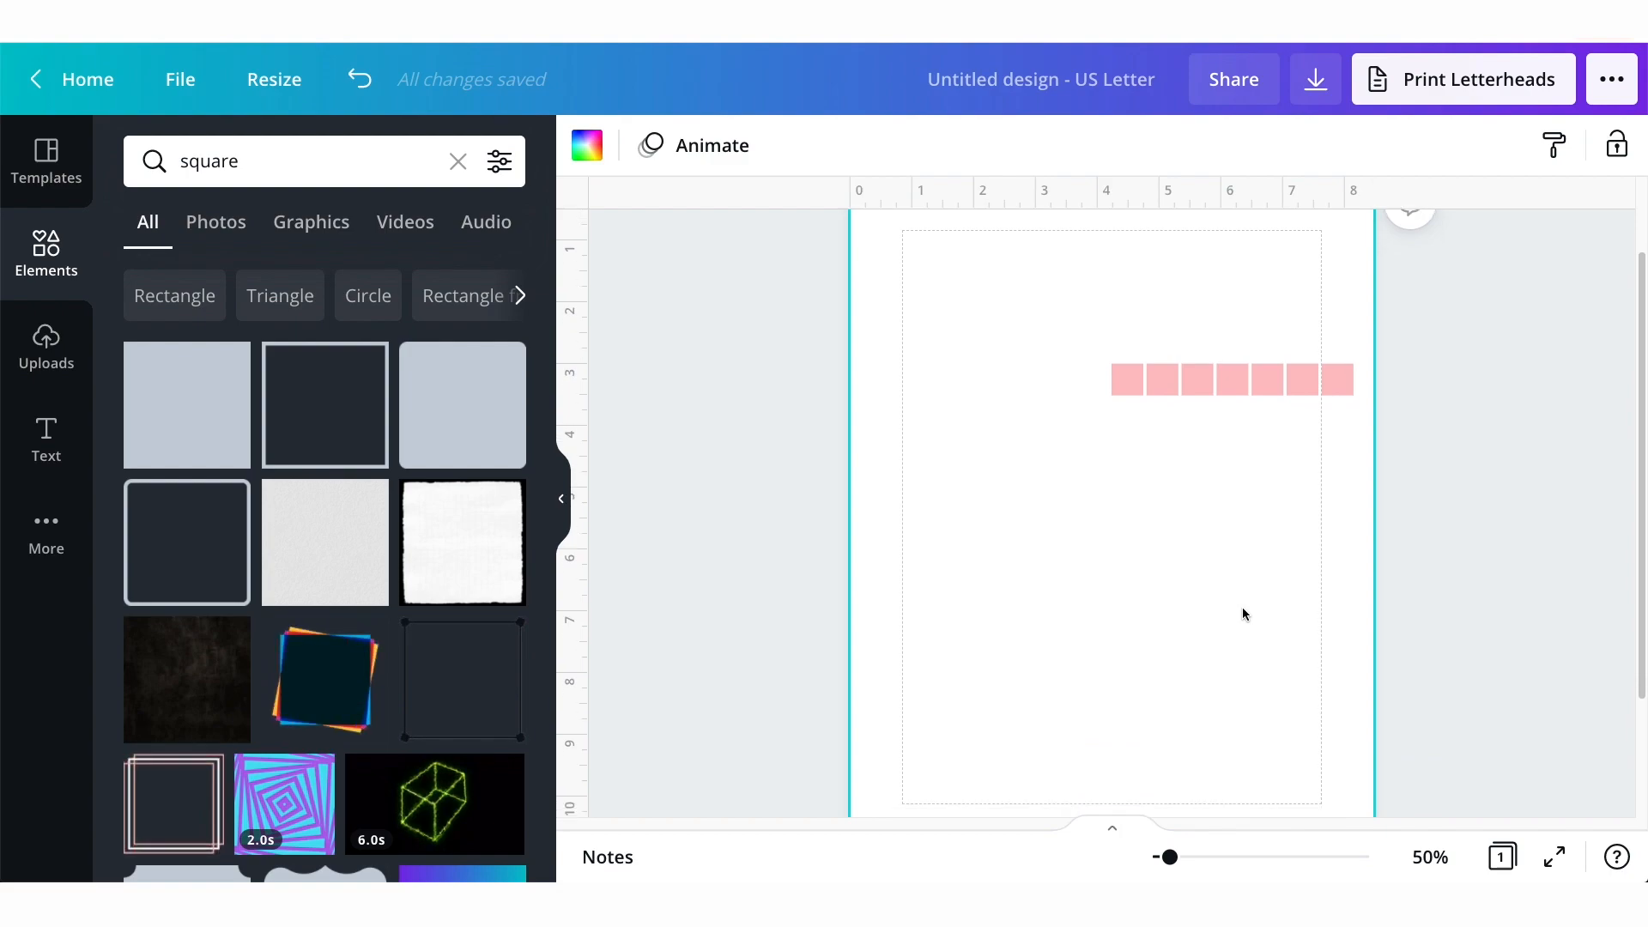
pyautogui.scroll(-1, 1244, 606)
pyautogui.scroll(2, 1243, 606)
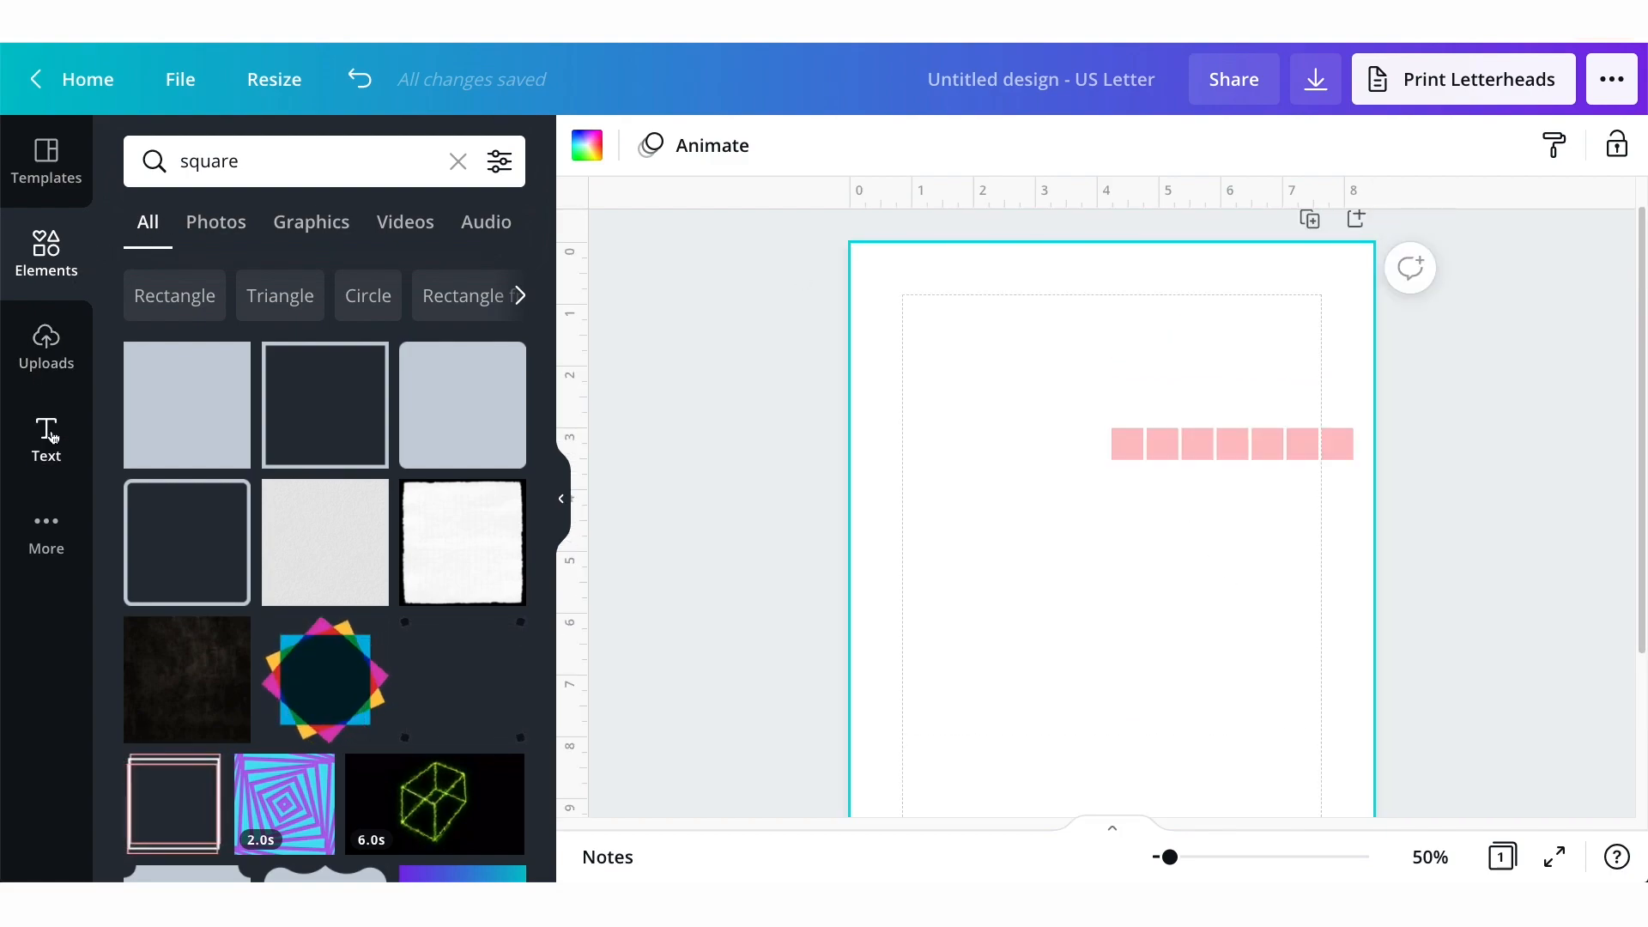
pyautogui.doubleClick(287, 161)
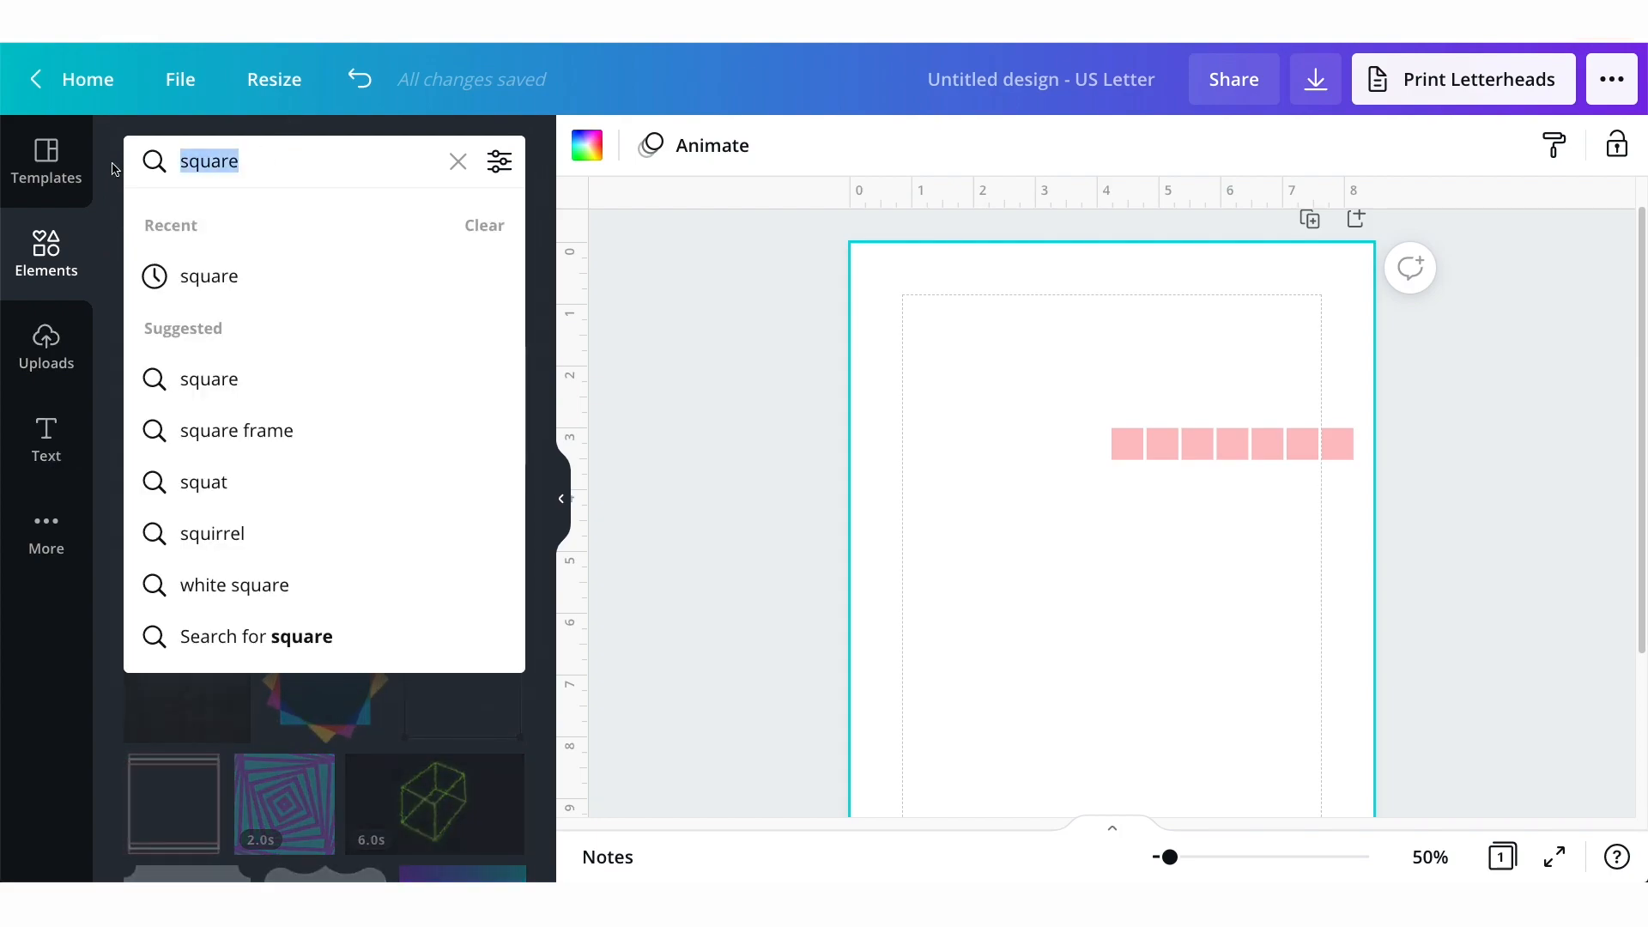
pyautogui.write('line')
pyautogui.press('Return')
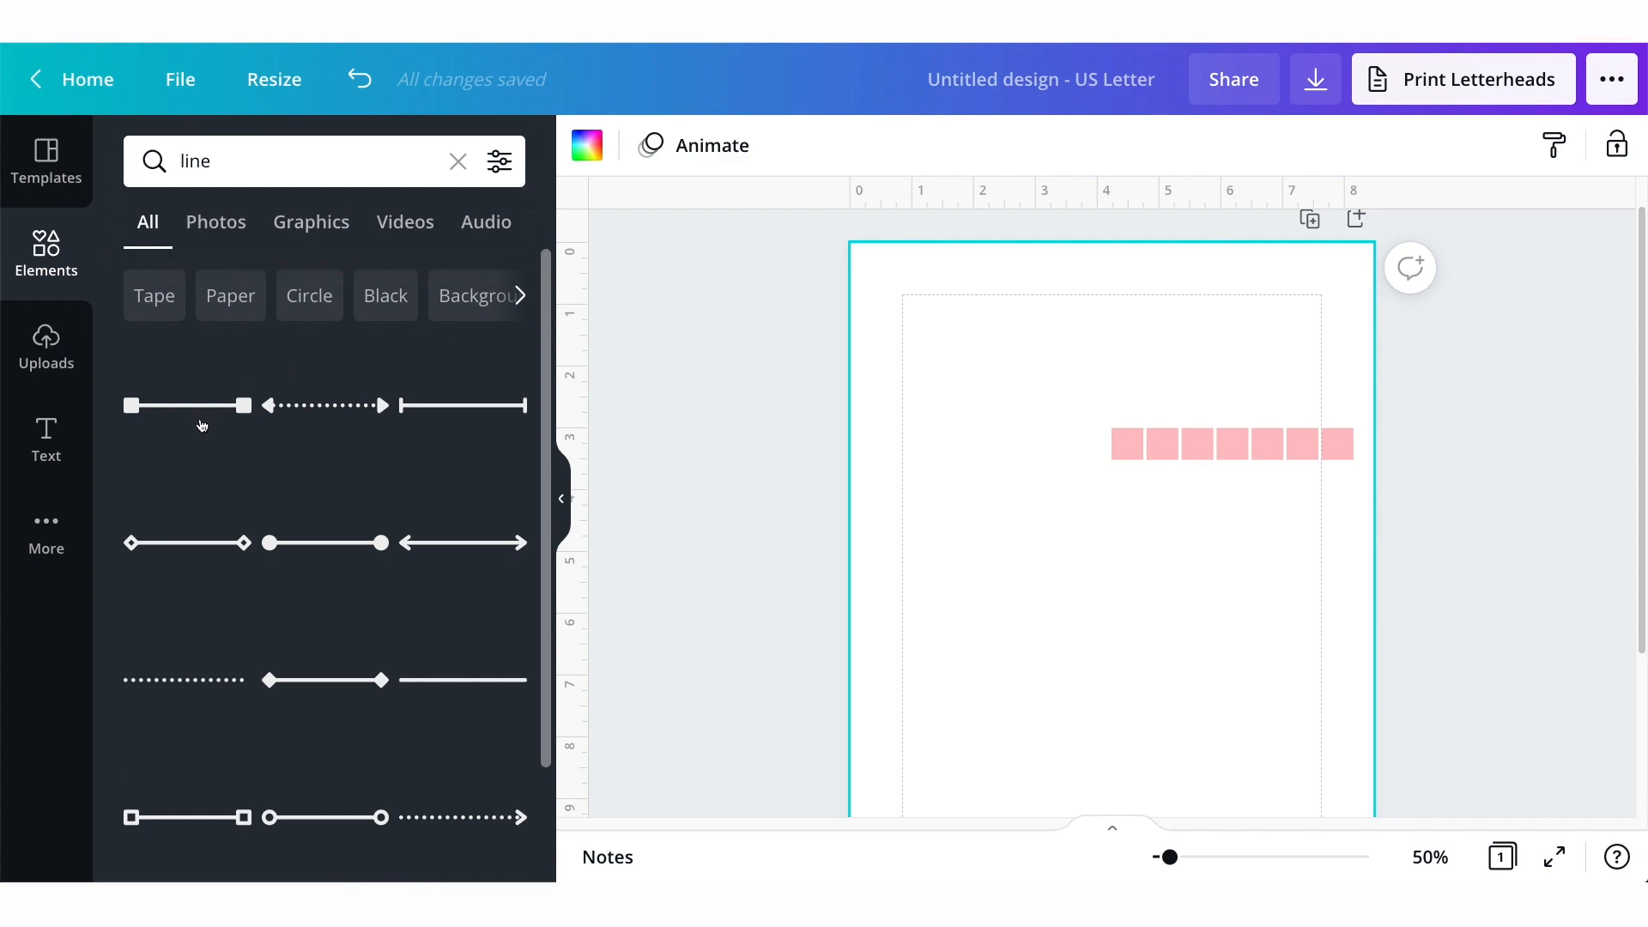
pyautogui.click(525, 679)
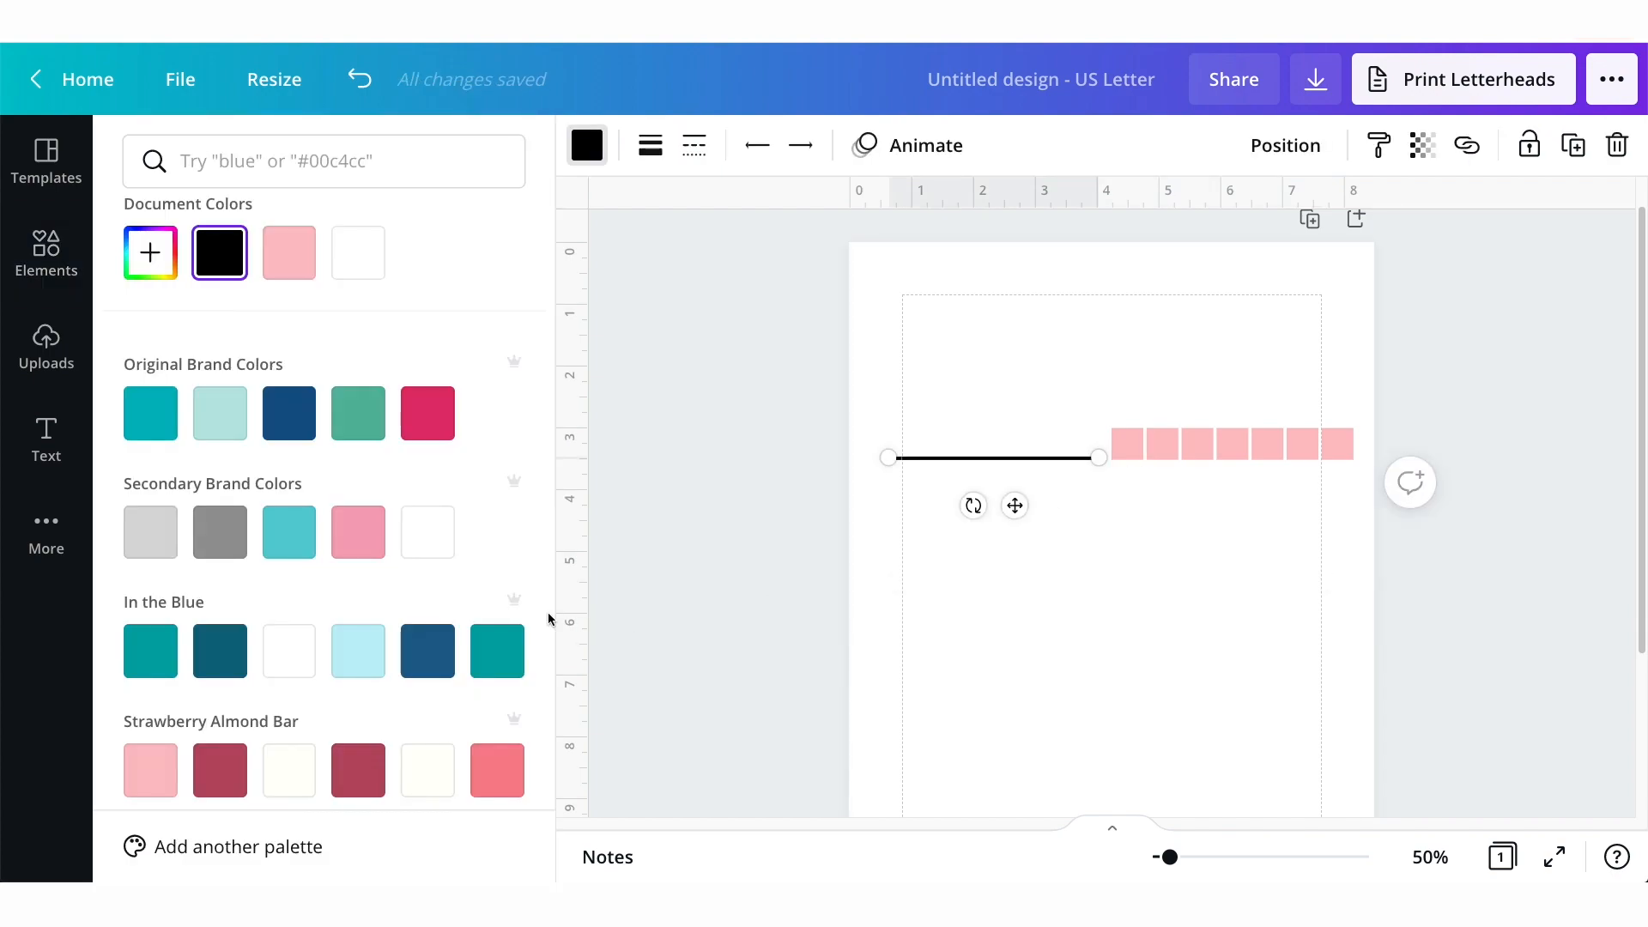
pyautogui.click(225, 774)
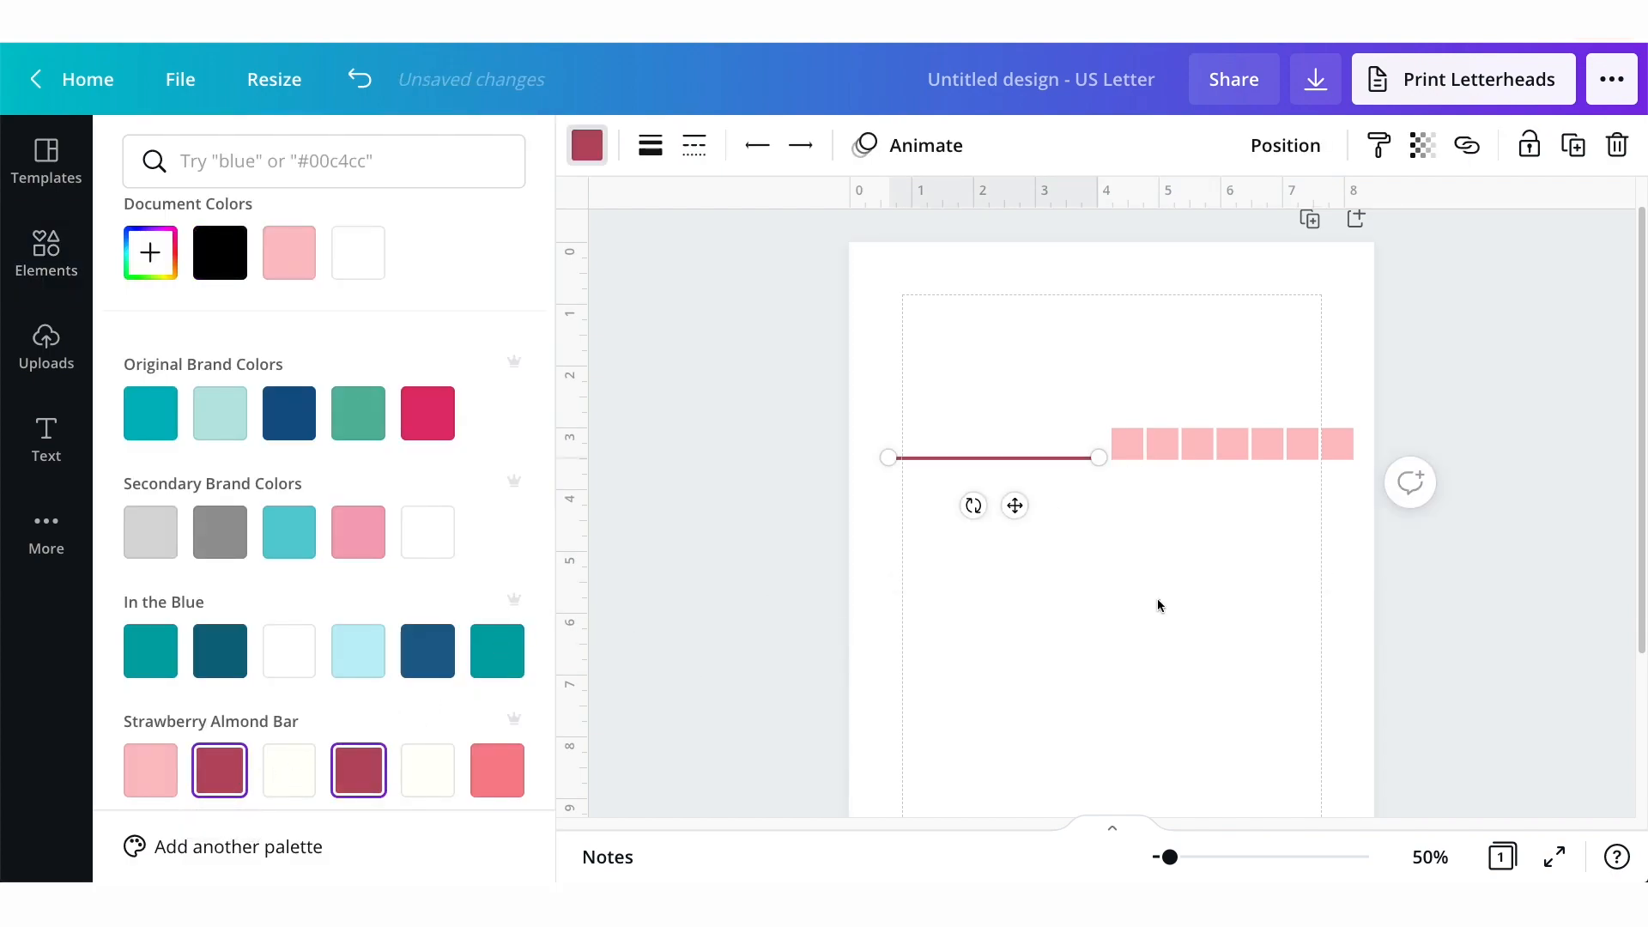
pyautogui.click(1038, 491)
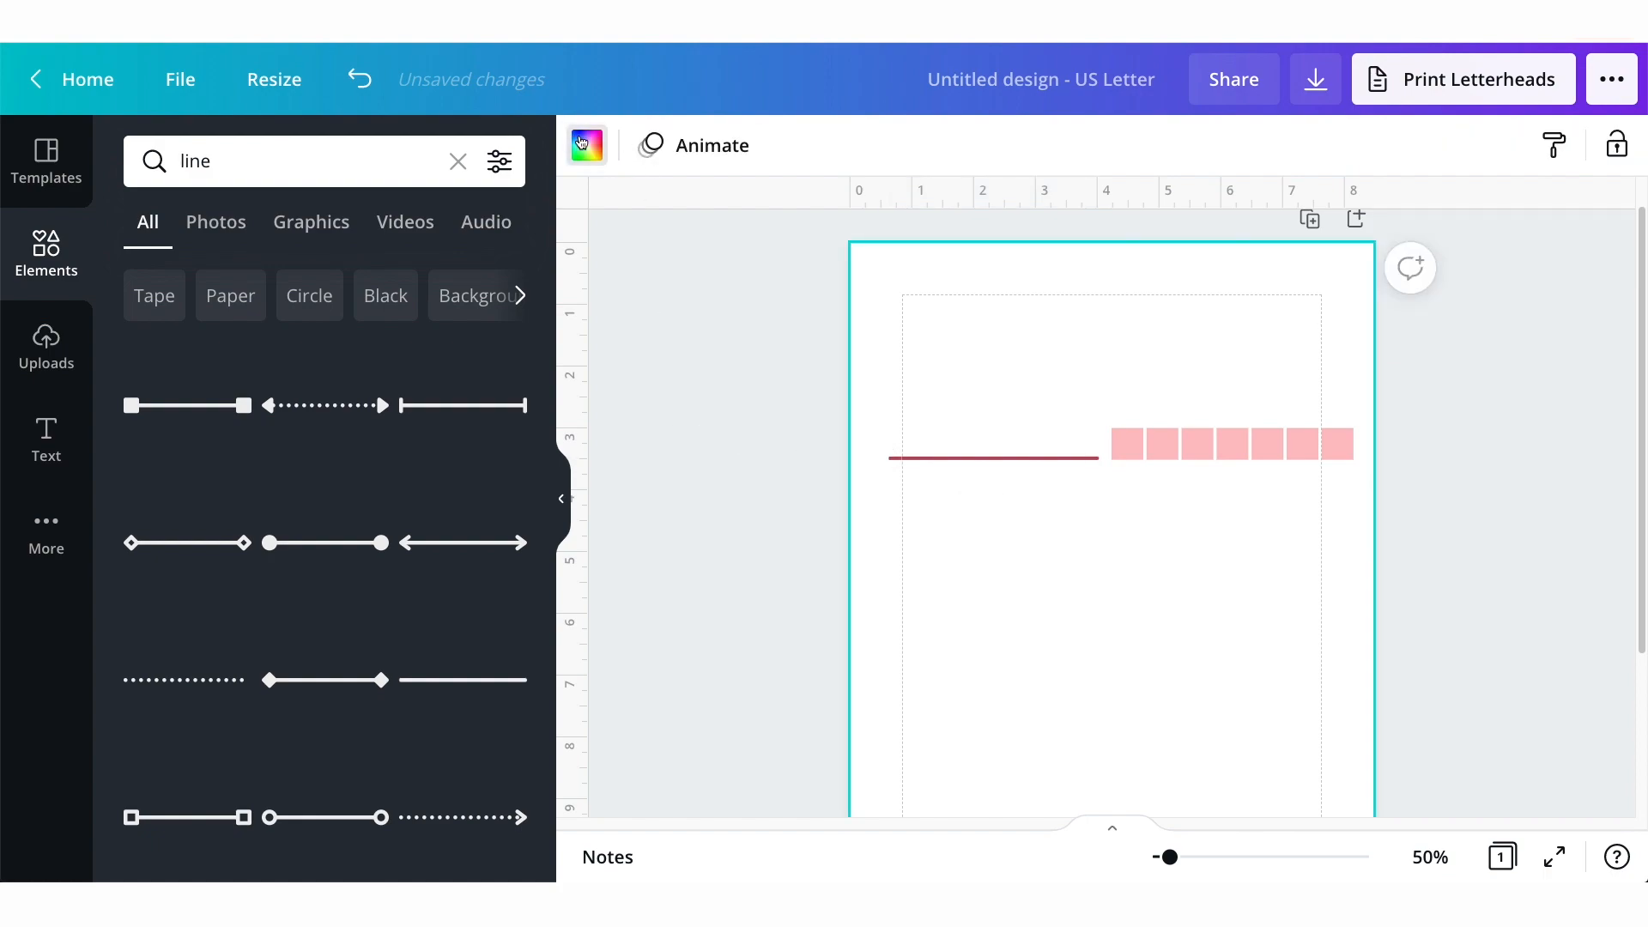
# Examine the saved palettes in the Brand Kit and the ready-made palettes available to add, and return to the design.
pyautogui.click(584, 142)
pyautogui.scroll(-3, 155, 704)
pyautogui.scroll(2, 326, 515)
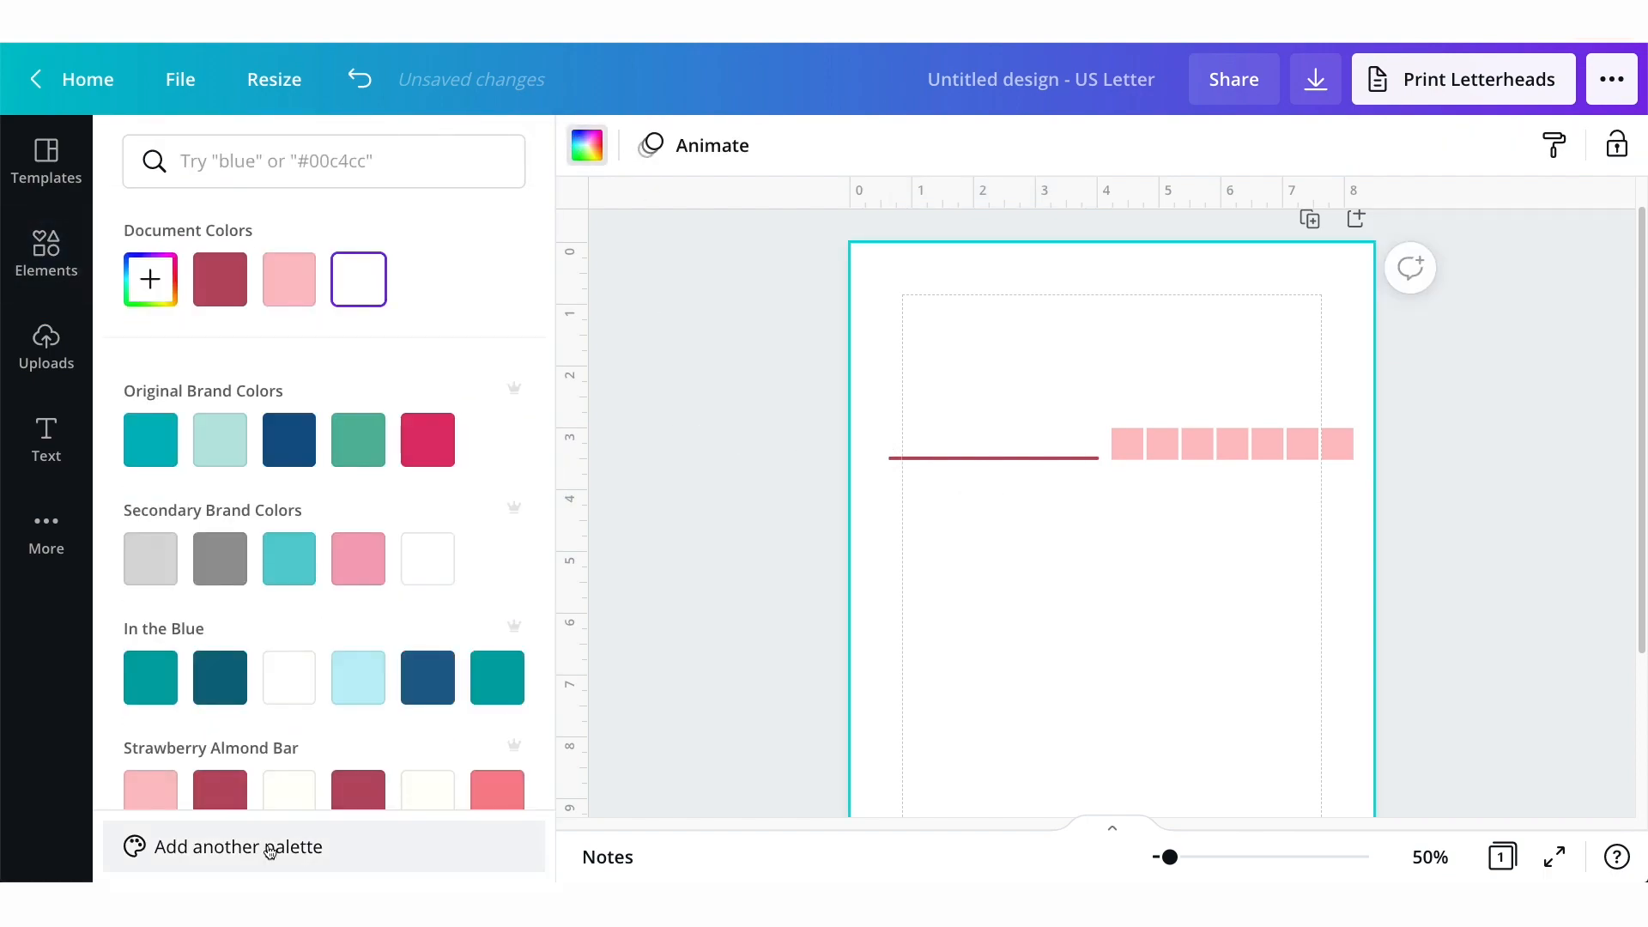
pyautogui.click(257, 845)
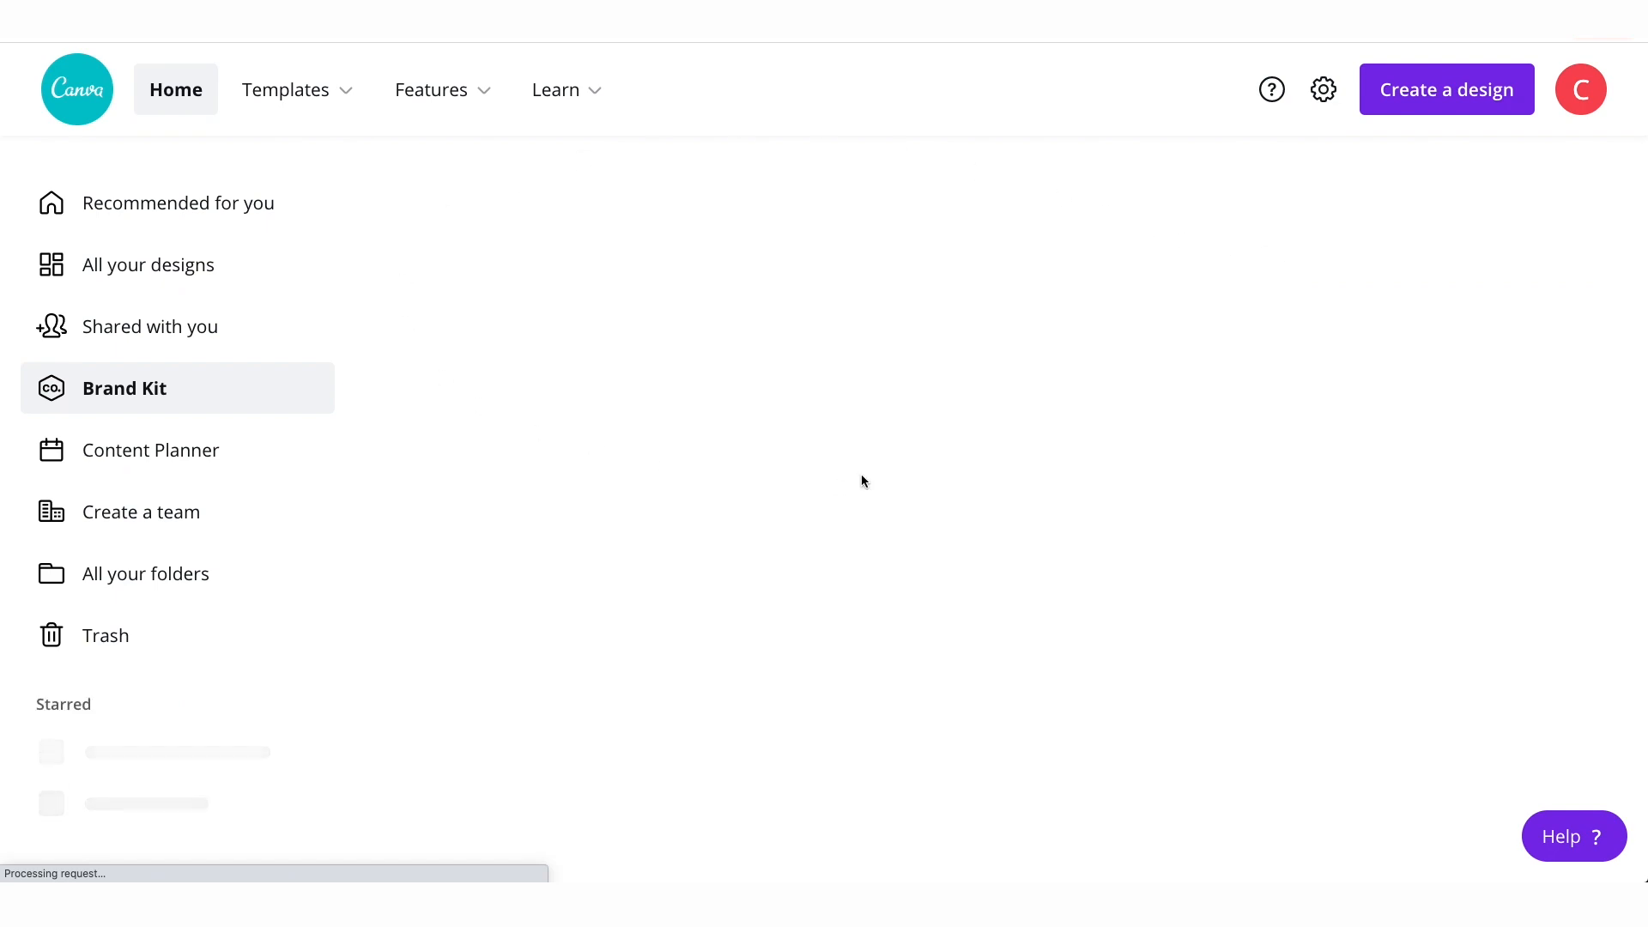
pyautogui.scroll(-5, 1033, 521)
pyautogui.scroll(-20, 1033, 521)
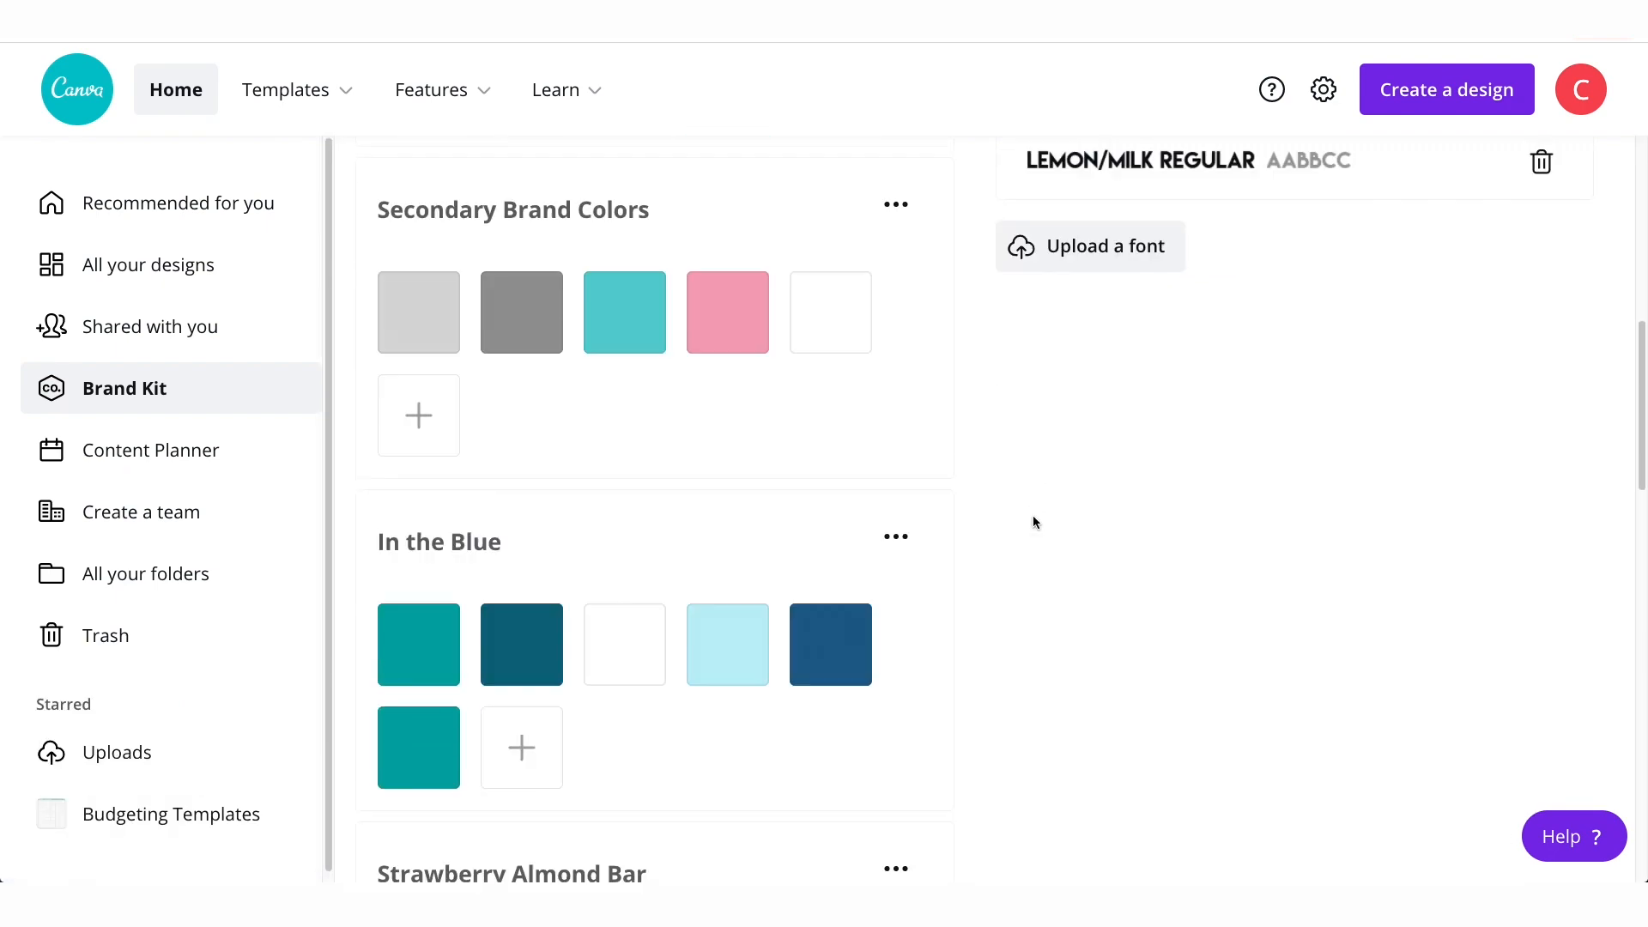
pyautogui.scroll(-2, 938, 546)
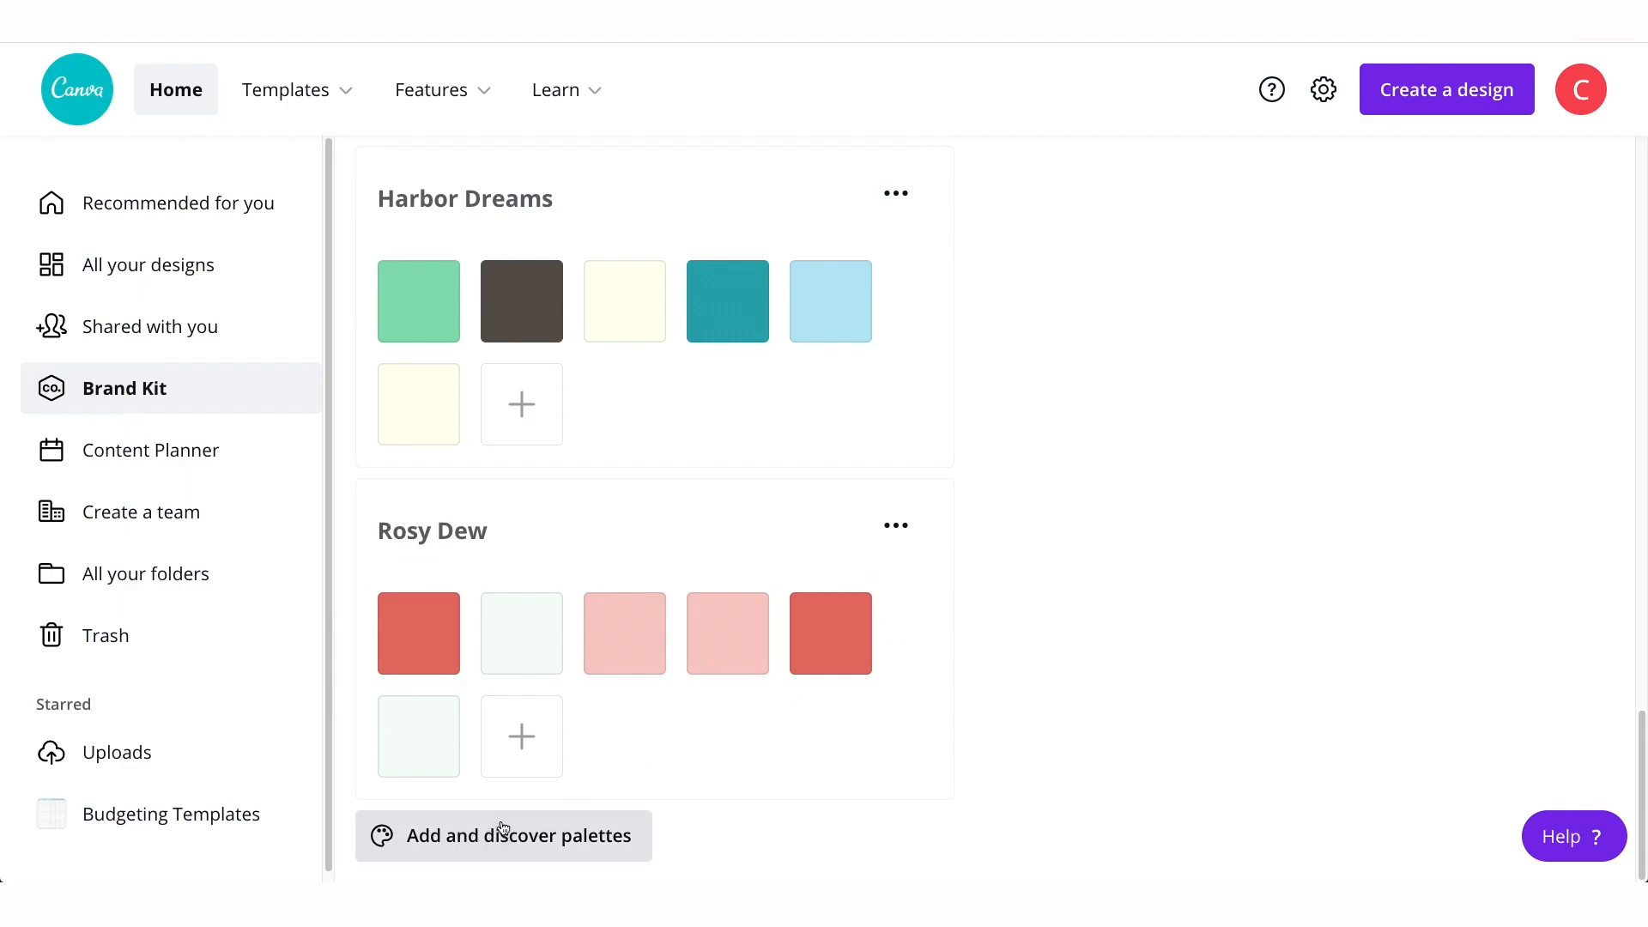
pyautogui.click(574, 853)
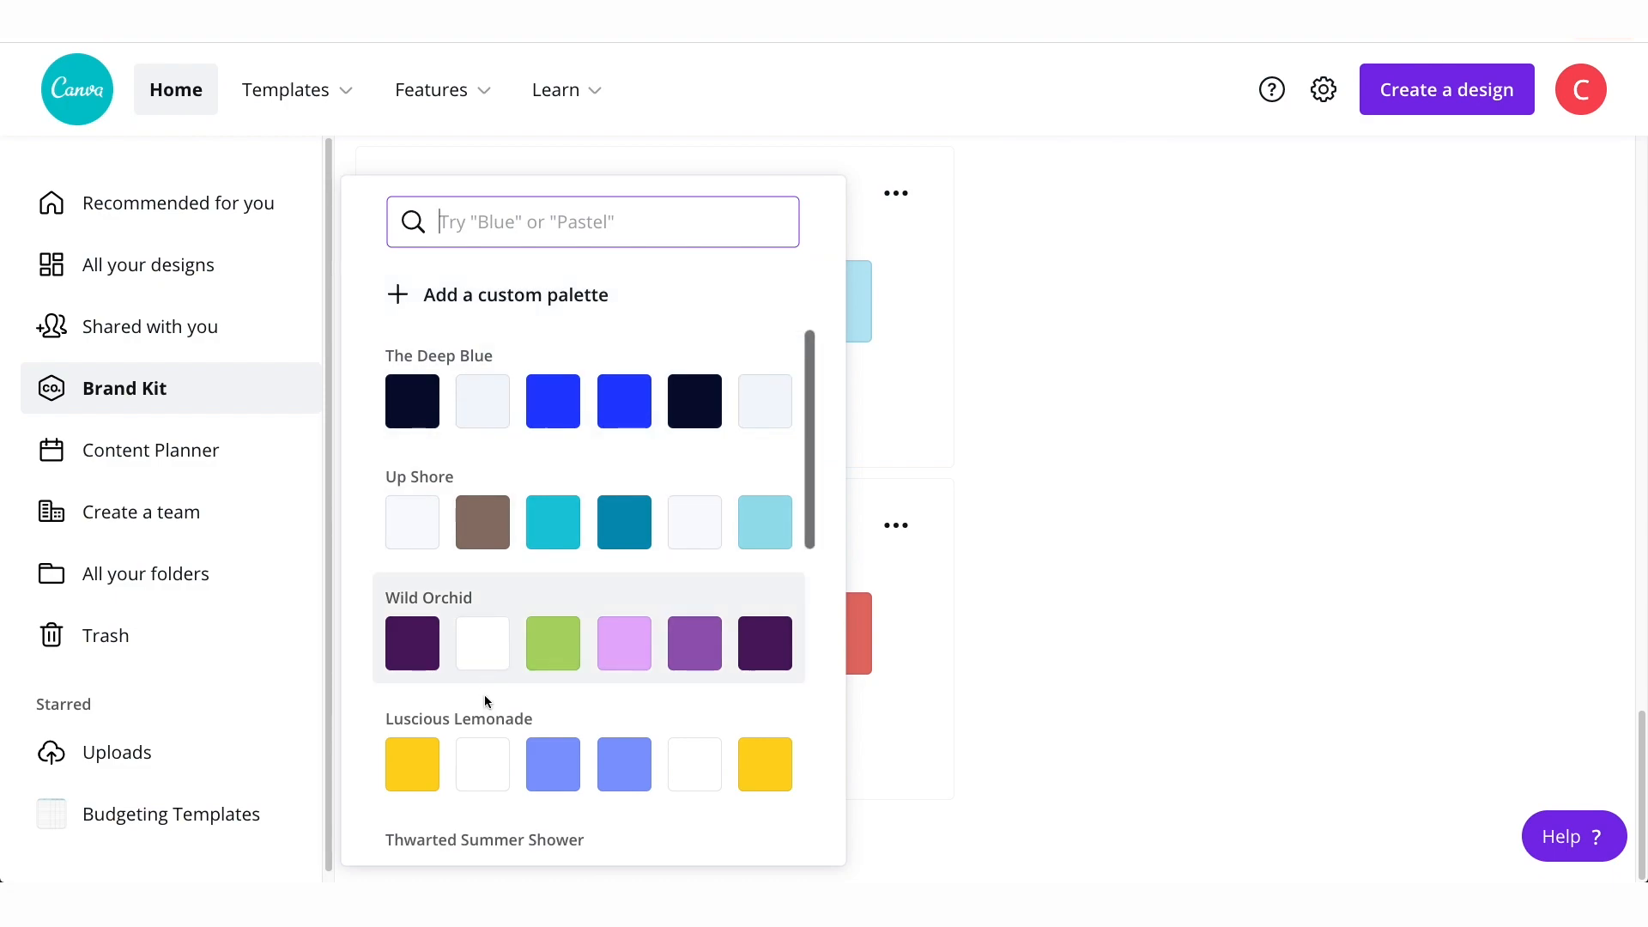
pyautogui.scroll(-1, 485, 729)
pyautogui.scroll(-10, 484, 749)
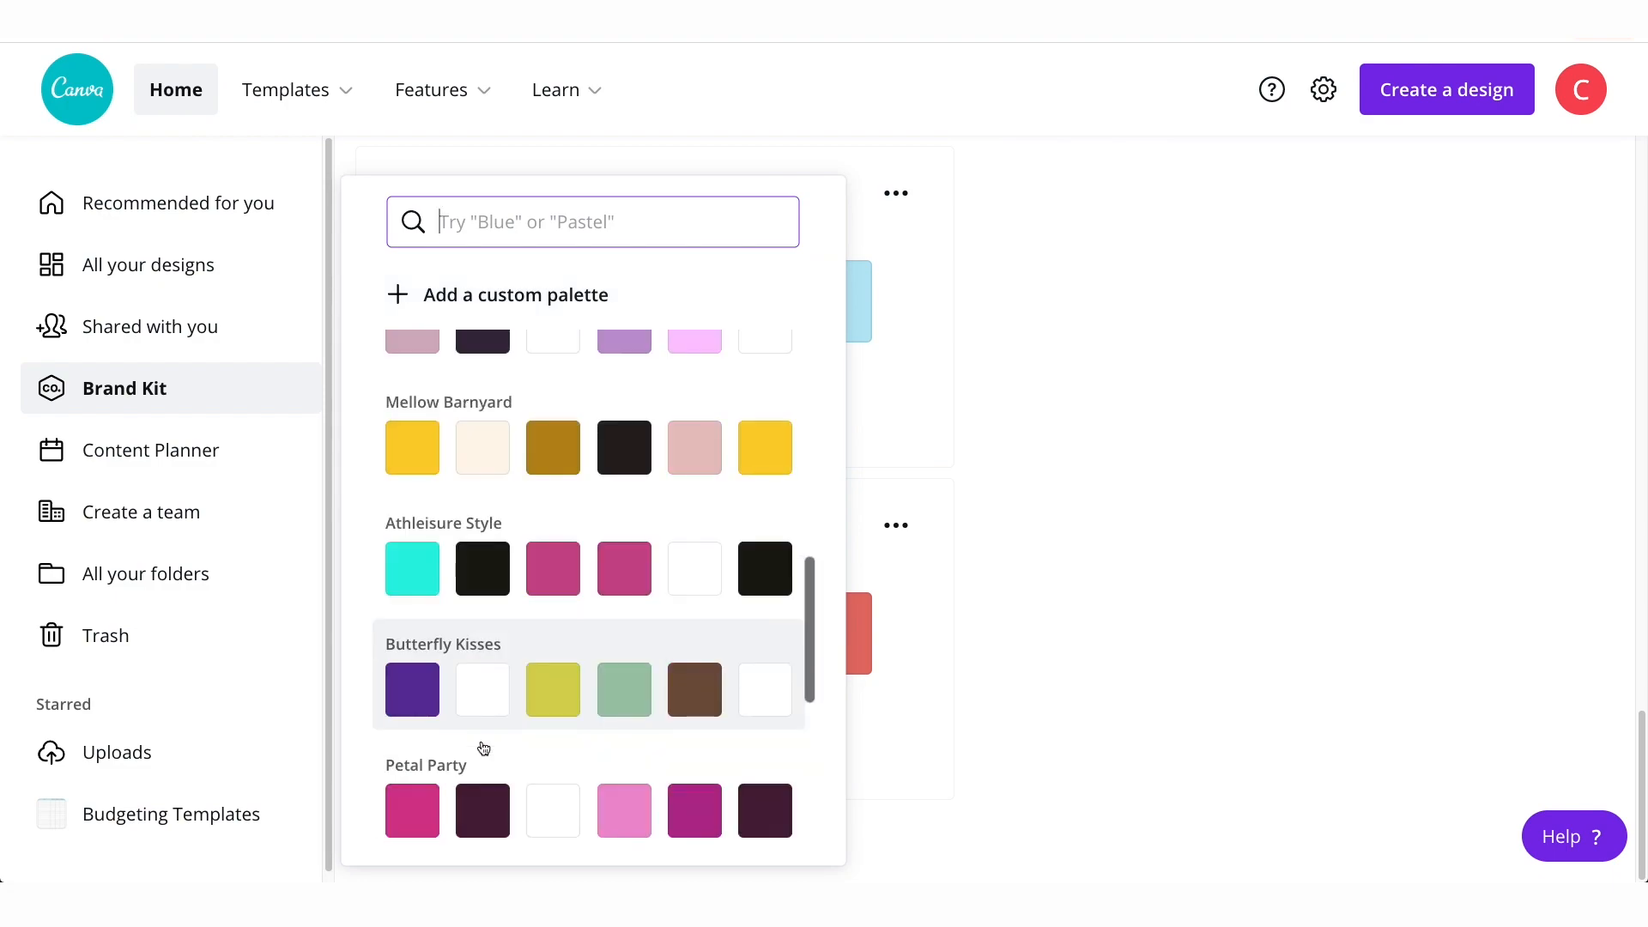
pyautogui.scroll(-6, 483, 748)
pyautogui.click(1202, 336)
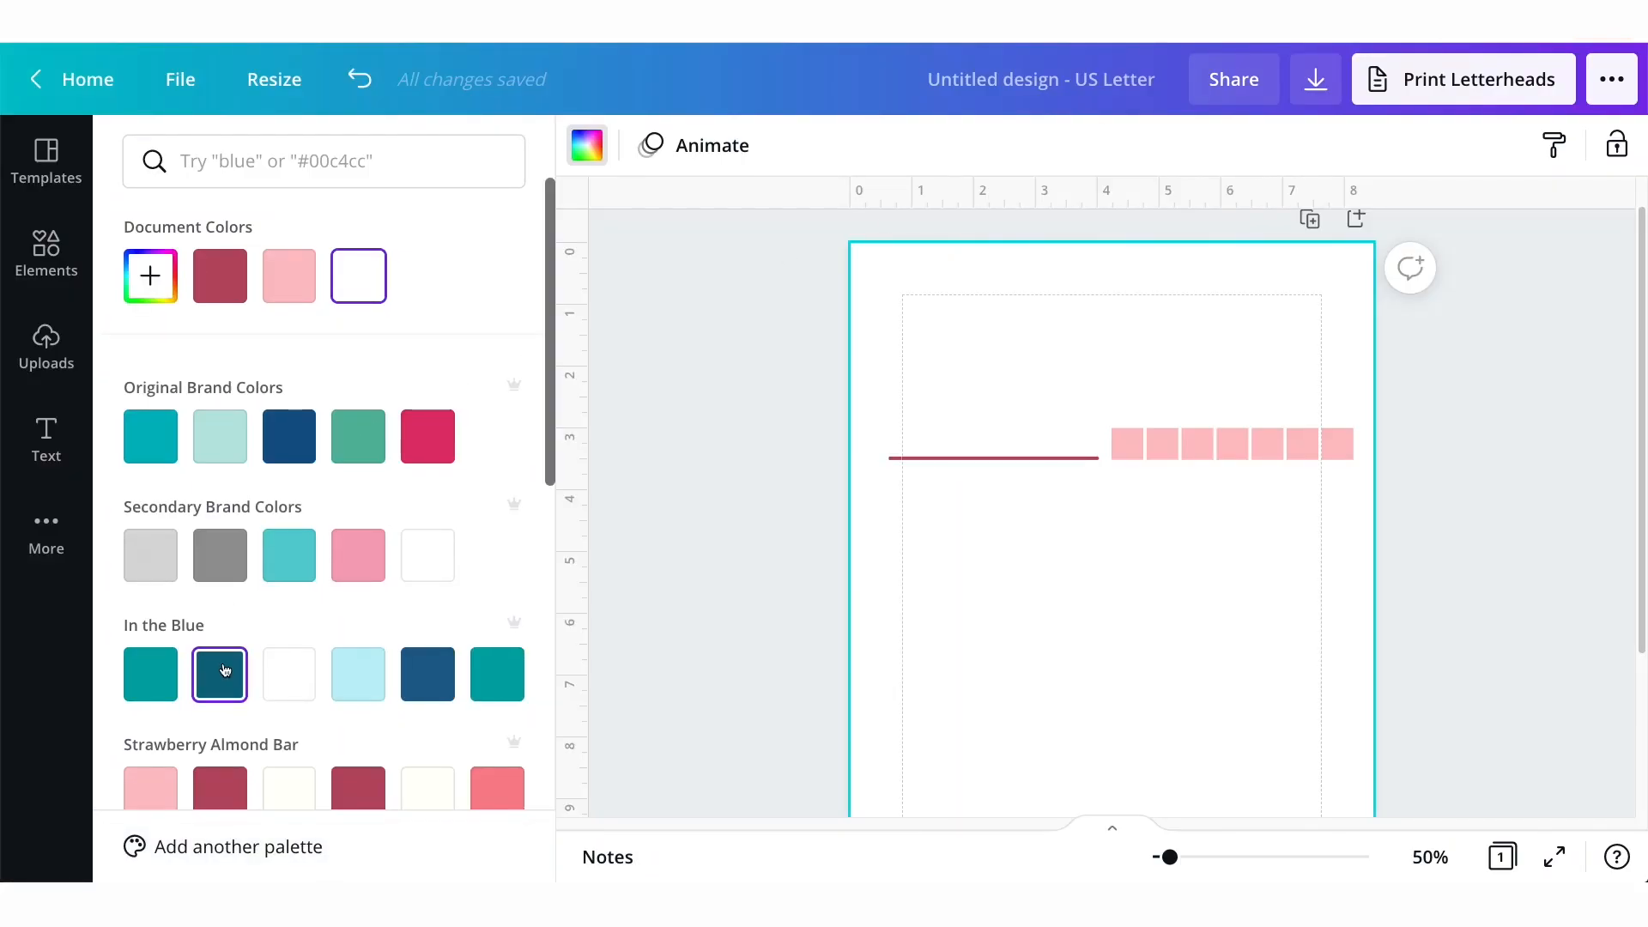
pyautogui.scroll(-1, 225, 704)
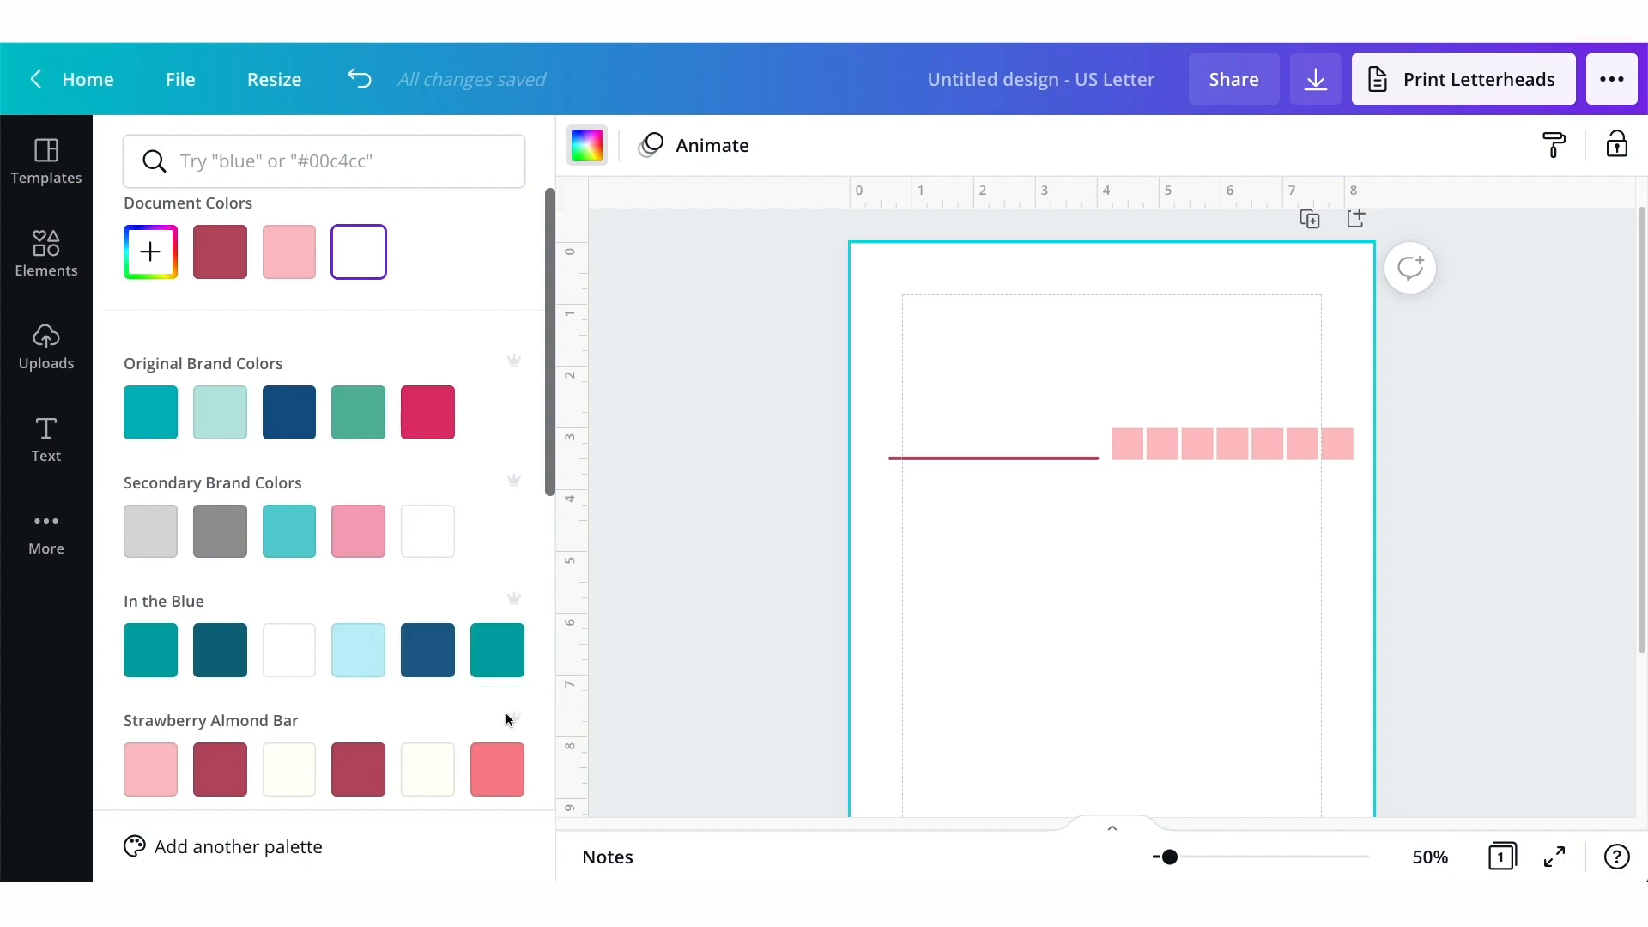
pyautogui.scroll(1, 372, 590)
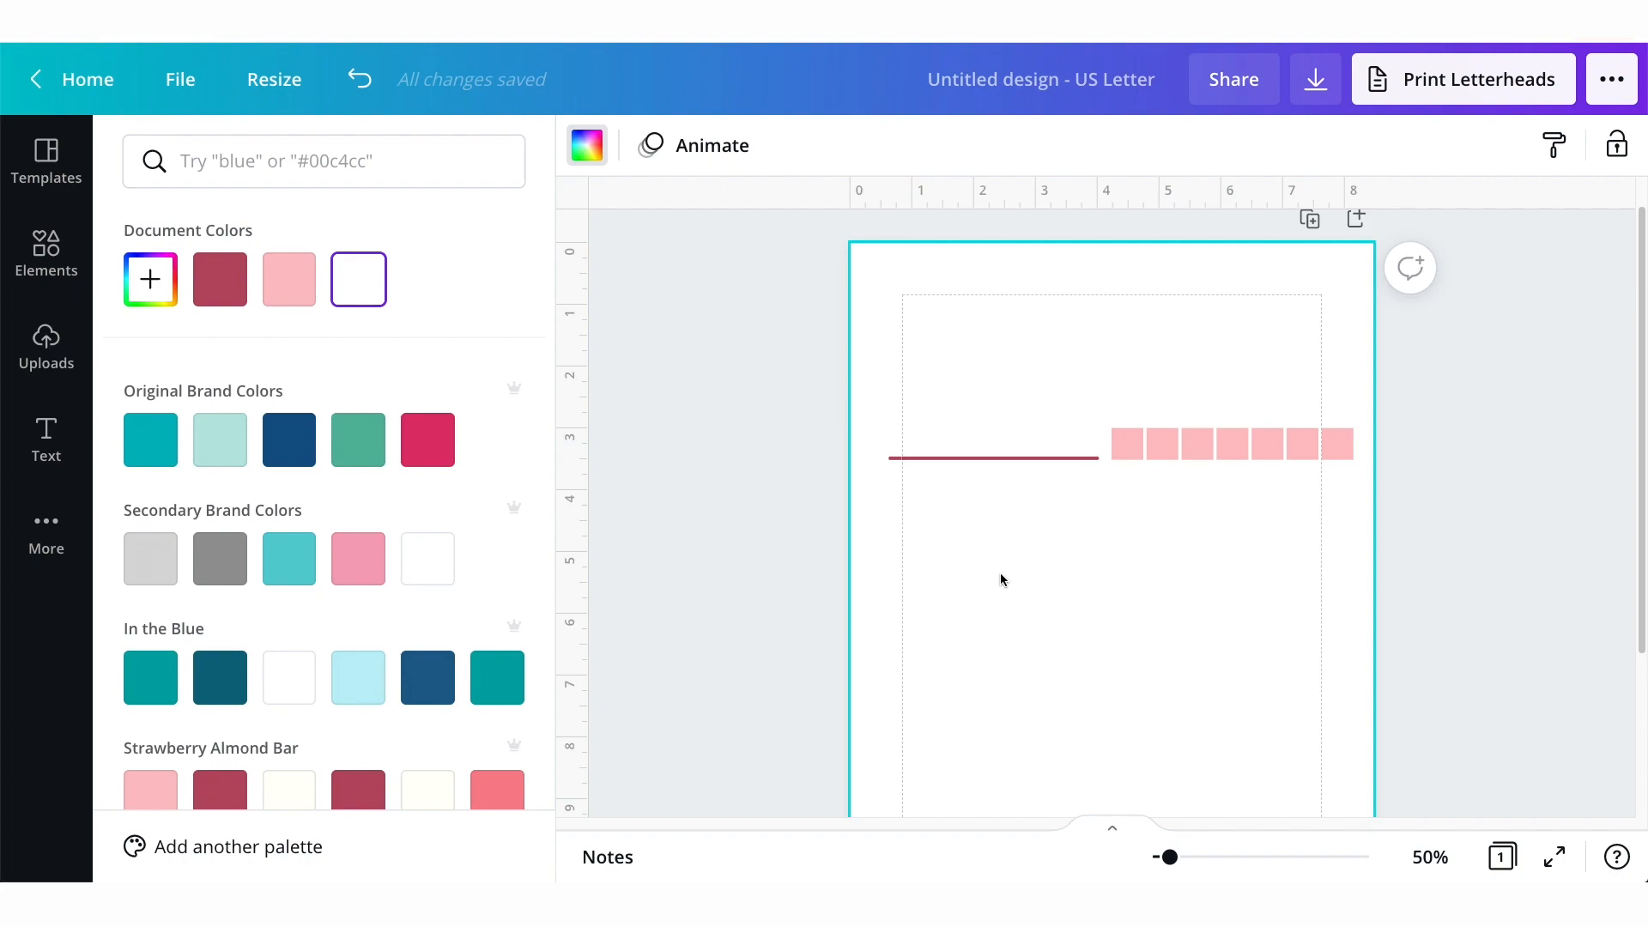
# Make the dark red line thinner and nudge it level with the lower edge of the row of squares.
pyautogui.click(1013, 458)
pyautogui.click(650, 145)
pyautogui.moveTo(805, 226); pyautogui.dragTo(798, 225)
pyautogui.click(833, 351)
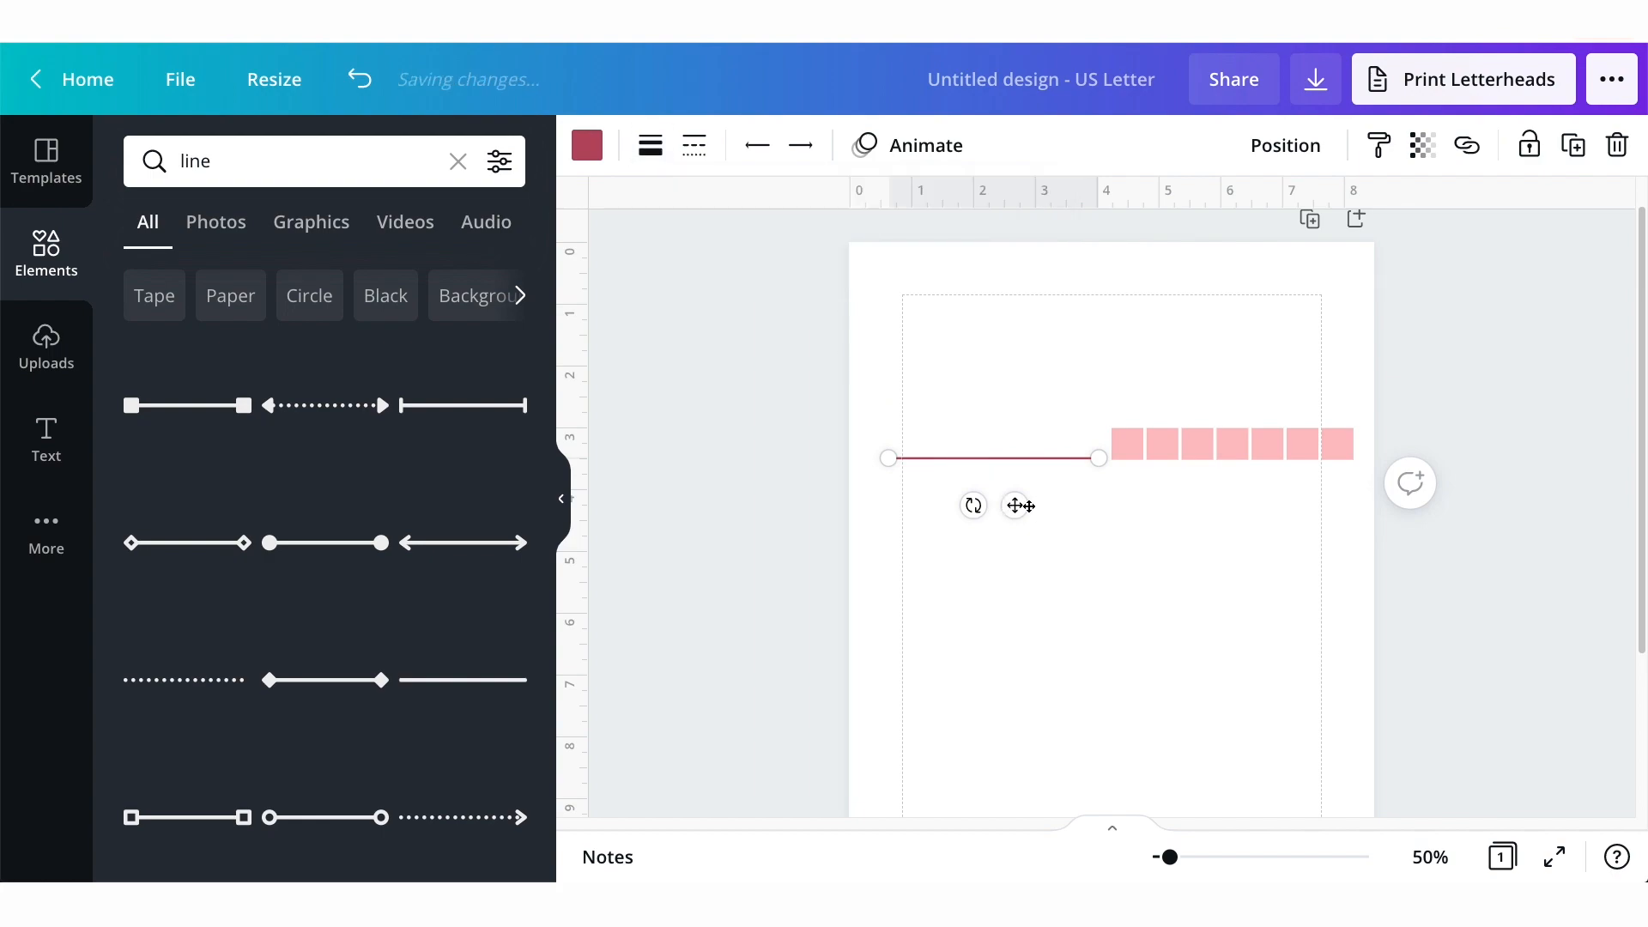
pyautogui.click(1158, 532)
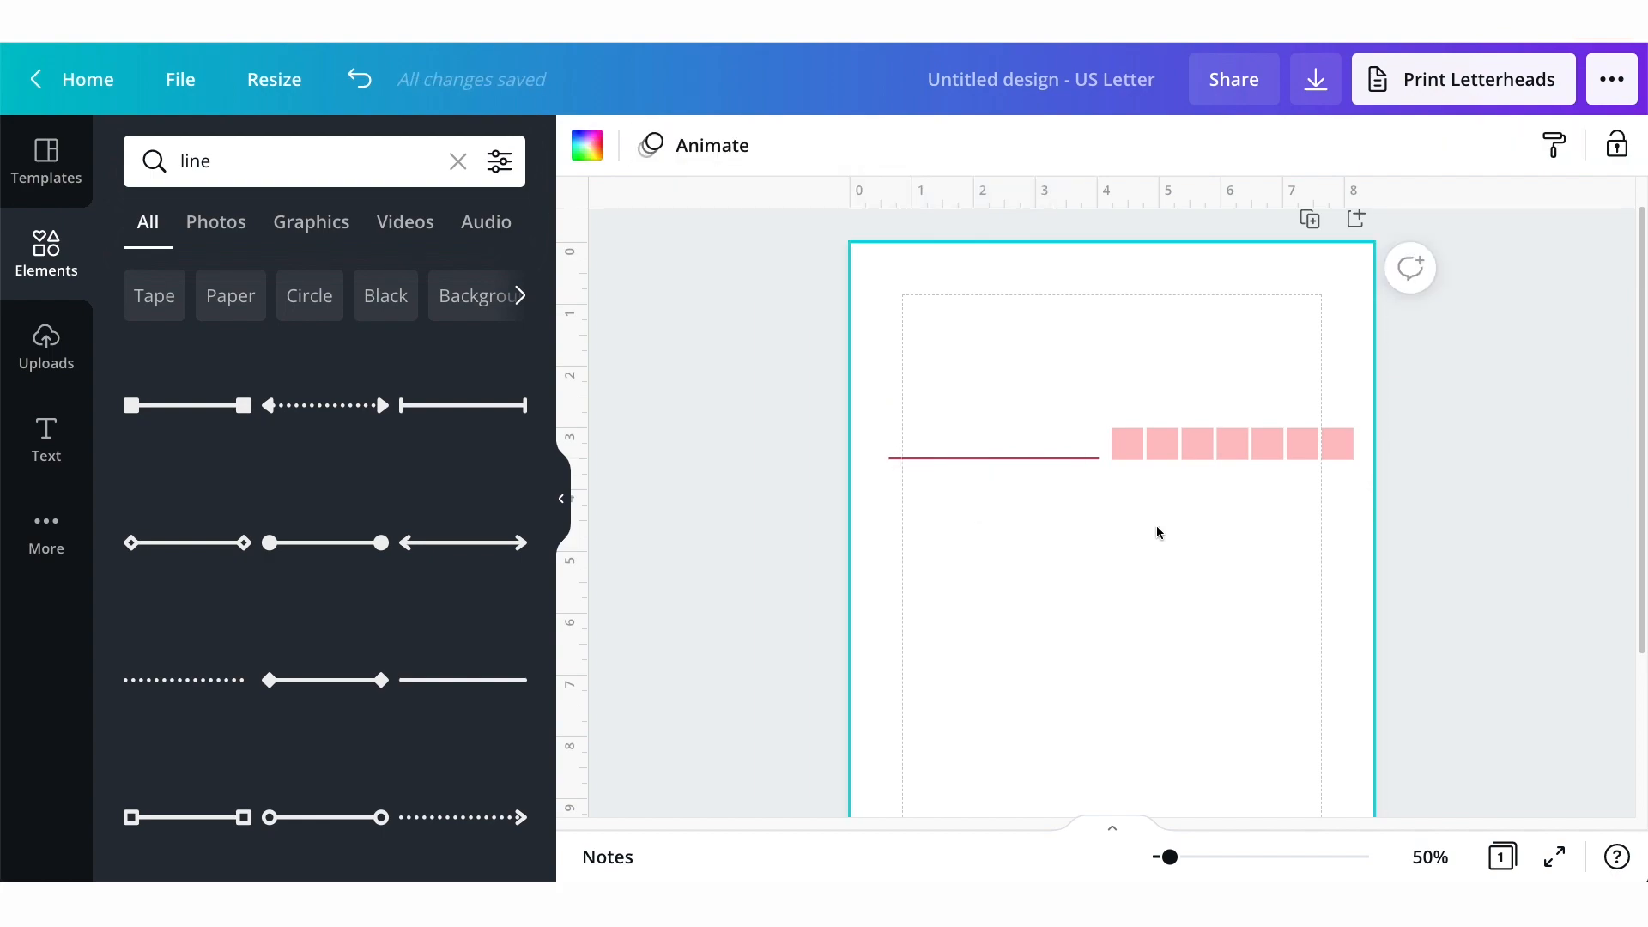
pyautogui.click(1047, 462)
pyautogui.moveTo(1046, 458); pyautogui.dragTo(1047, 459)
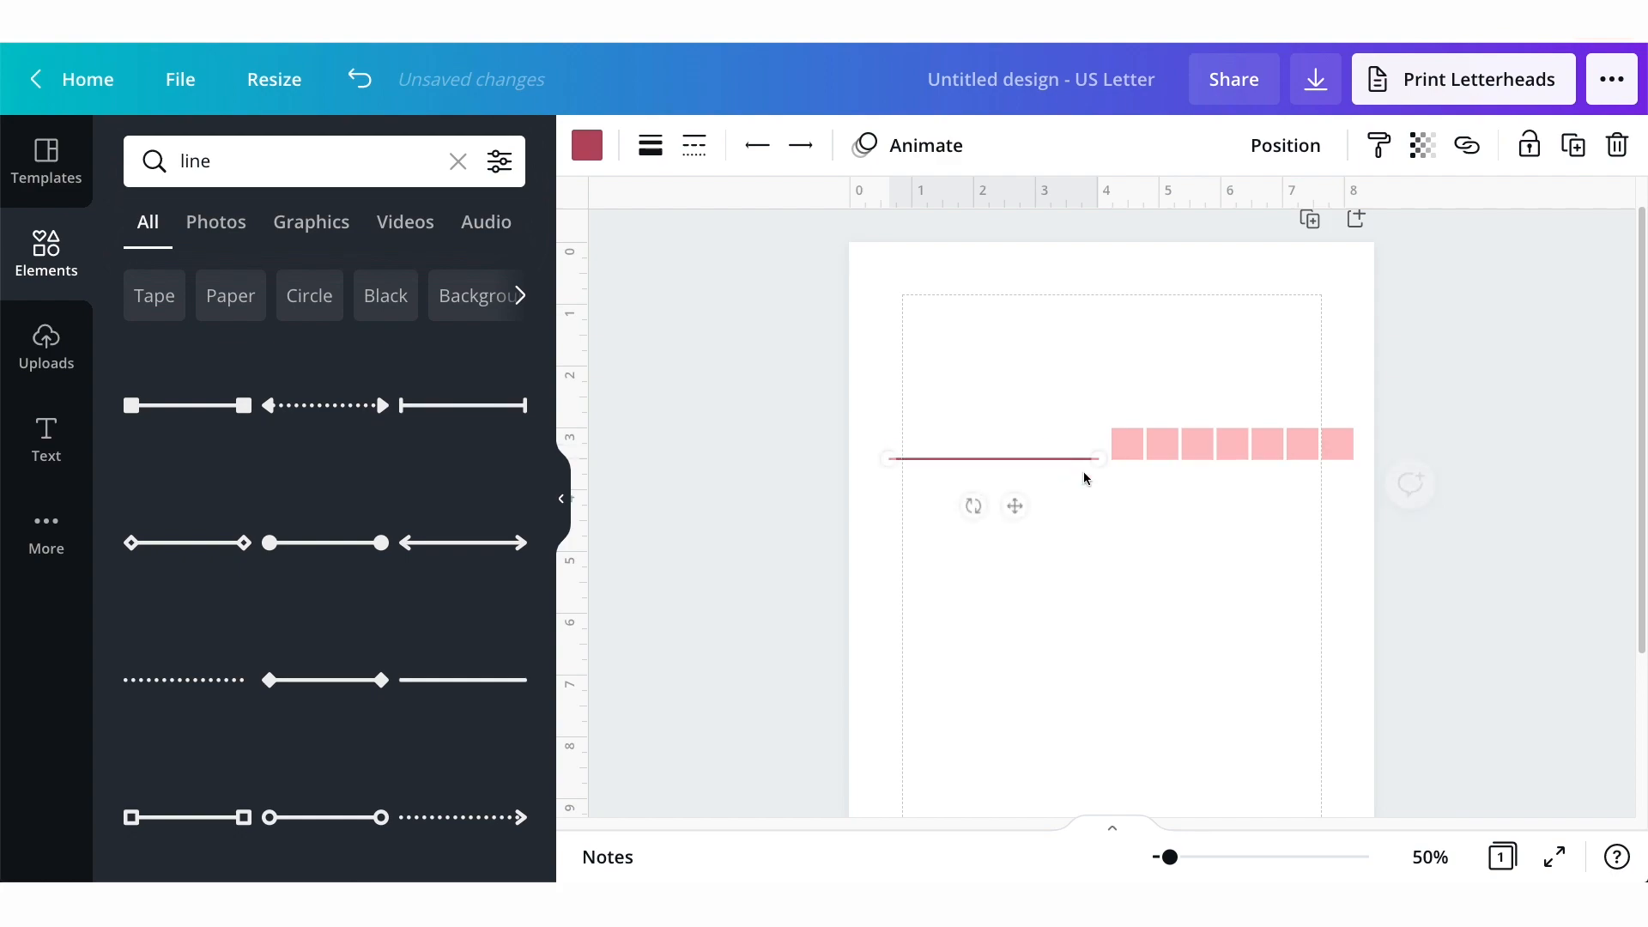
pyautogui.click(1262, 530)
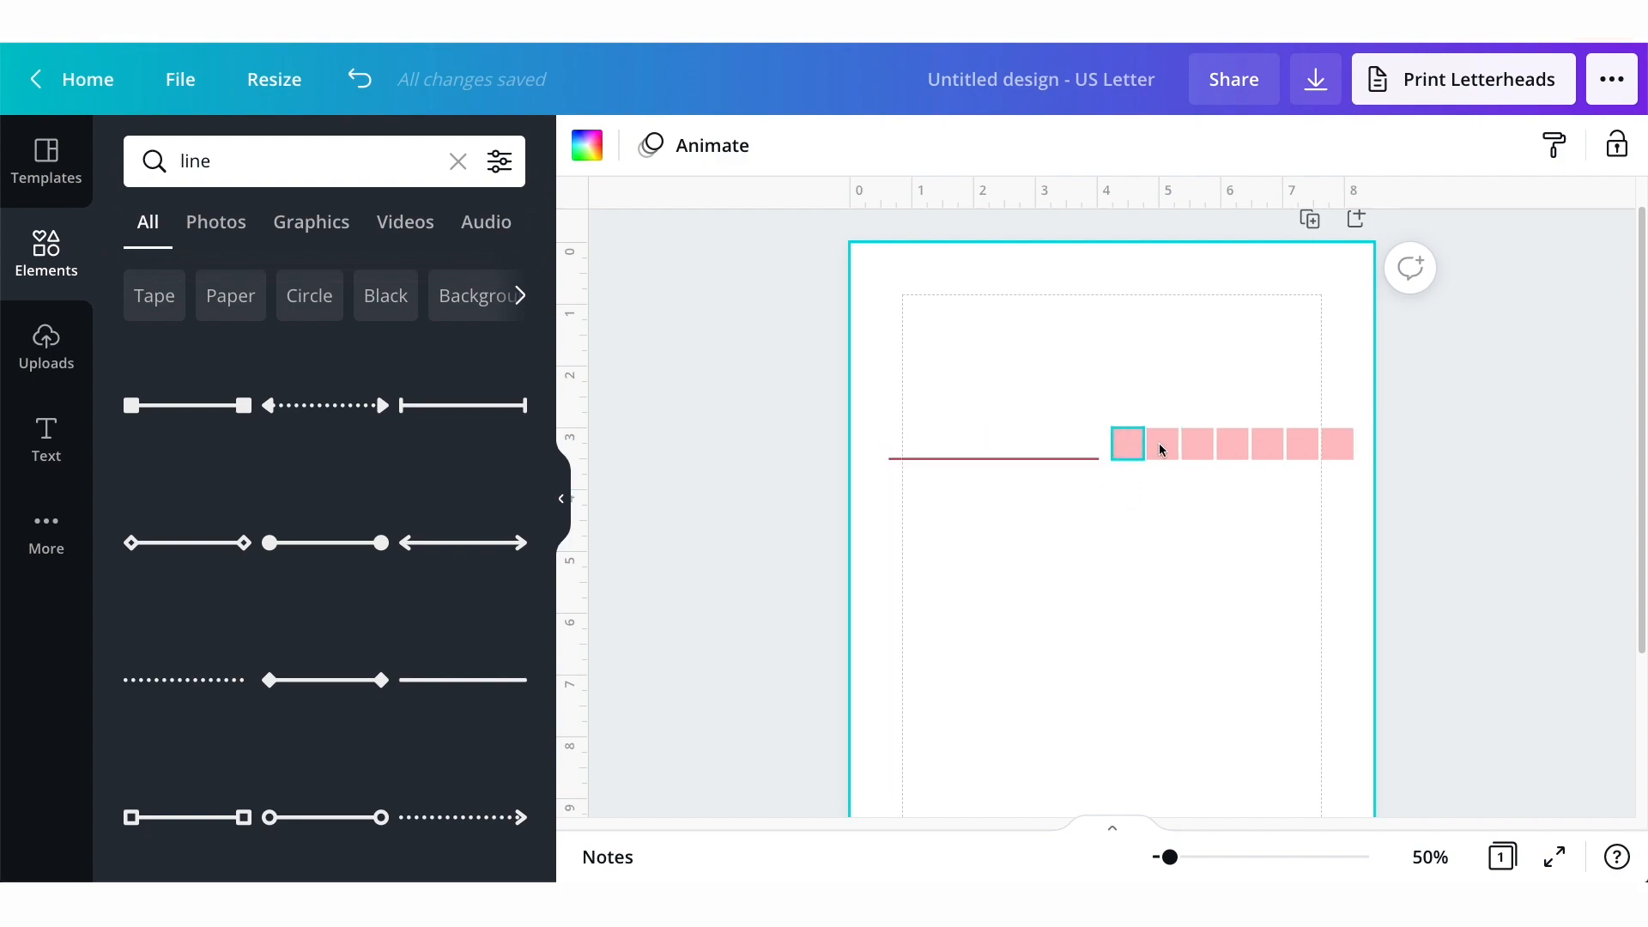
# Widen the row by shifting the last pink square toward the page edge, and respace all seven evenly with Tidy up.
pyautogui.moveTo(1121, 443)
pyautogui.mouseDown()
pyautogui.moveTo(1356, 446)
pyautogui.moveTo(1131, 463)
pyautogui.moveTo(1136, 436)
pyautogui.mouseUp()
pyautogui.click(1393, 527)
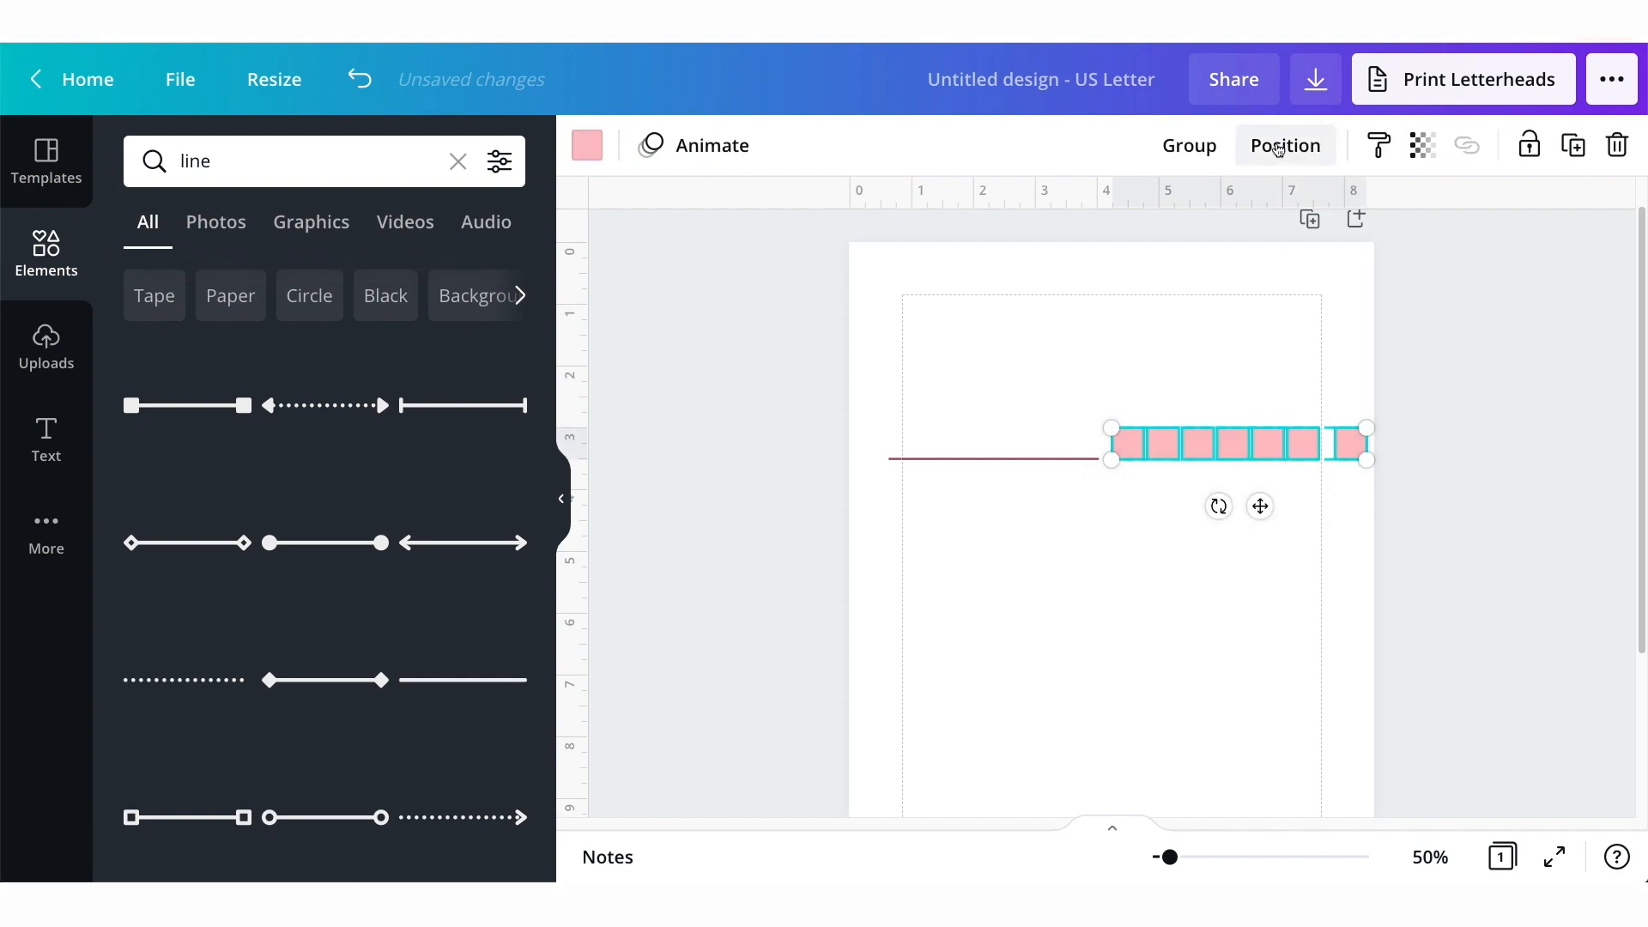
pyautogui.click(1285, 145)
pyautogui.click(986, 645)
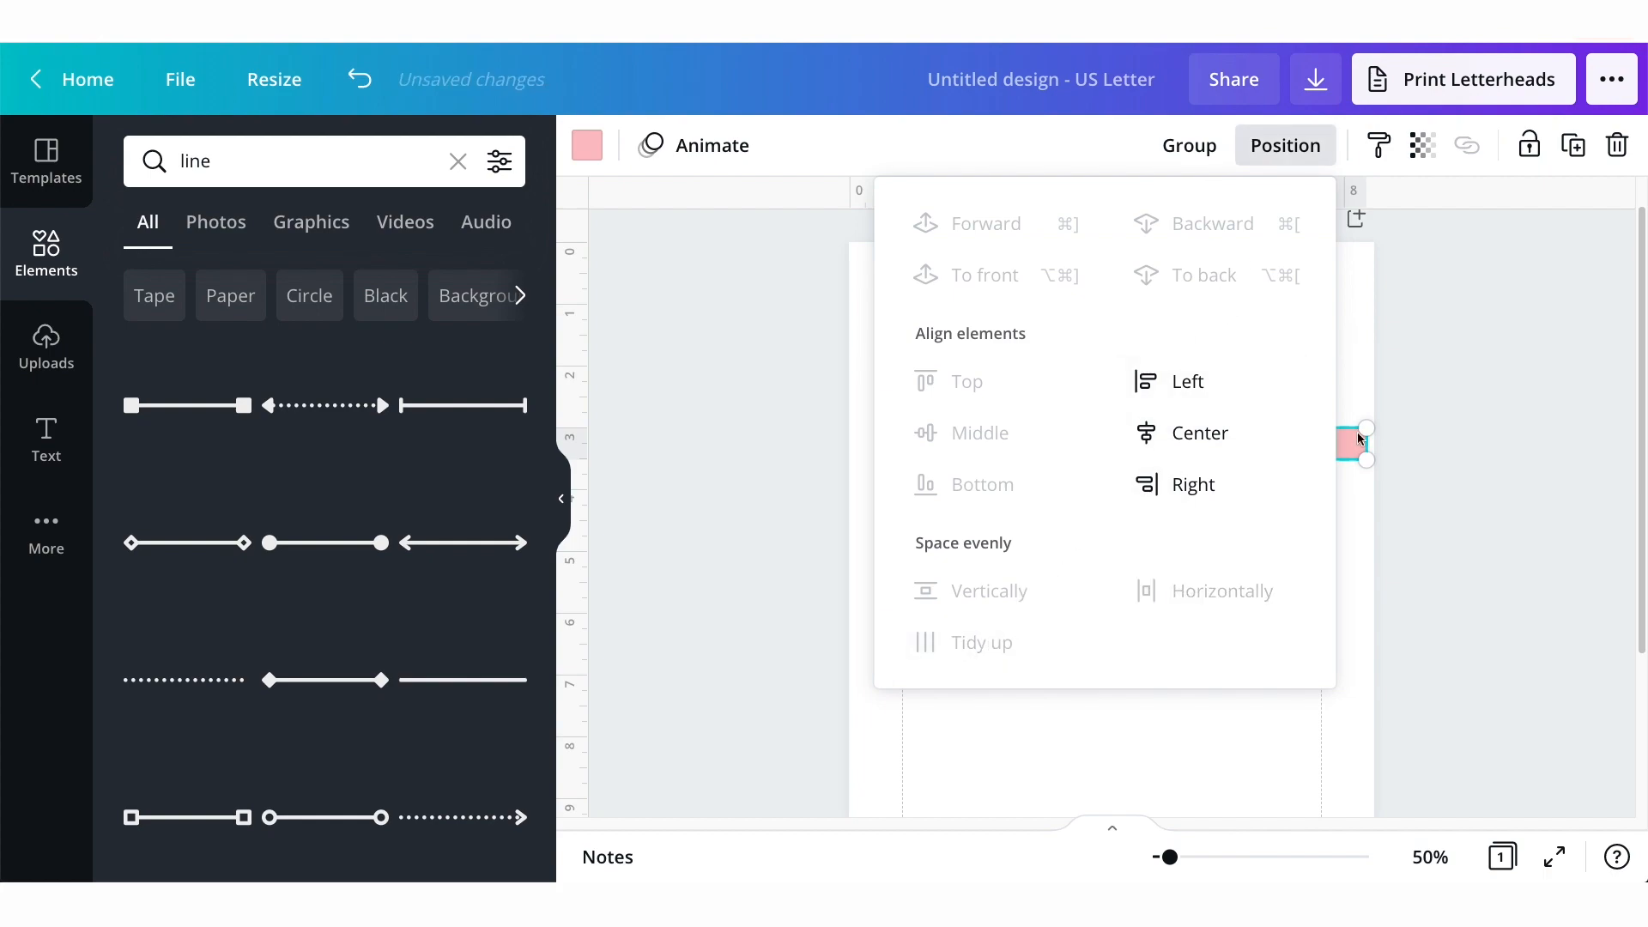
# Shift the last pink square slightly in from the page edge and respace all seven squares with Tidy up.
pyautogui.click(1408, 523)
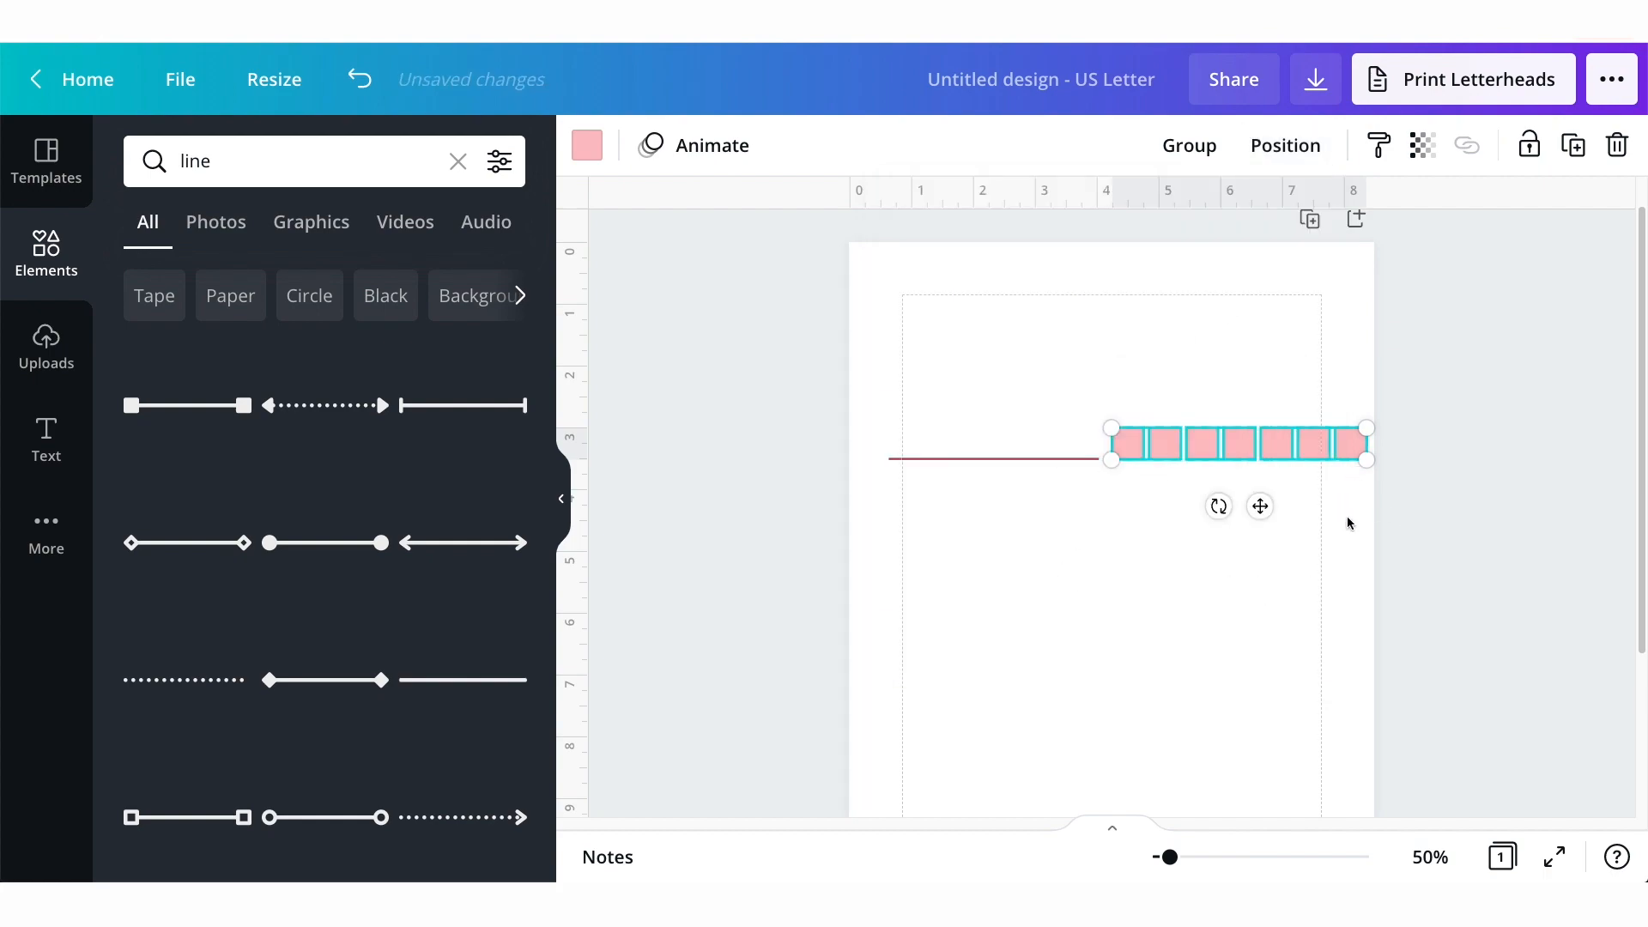
pyautogui.click(1316, 519)
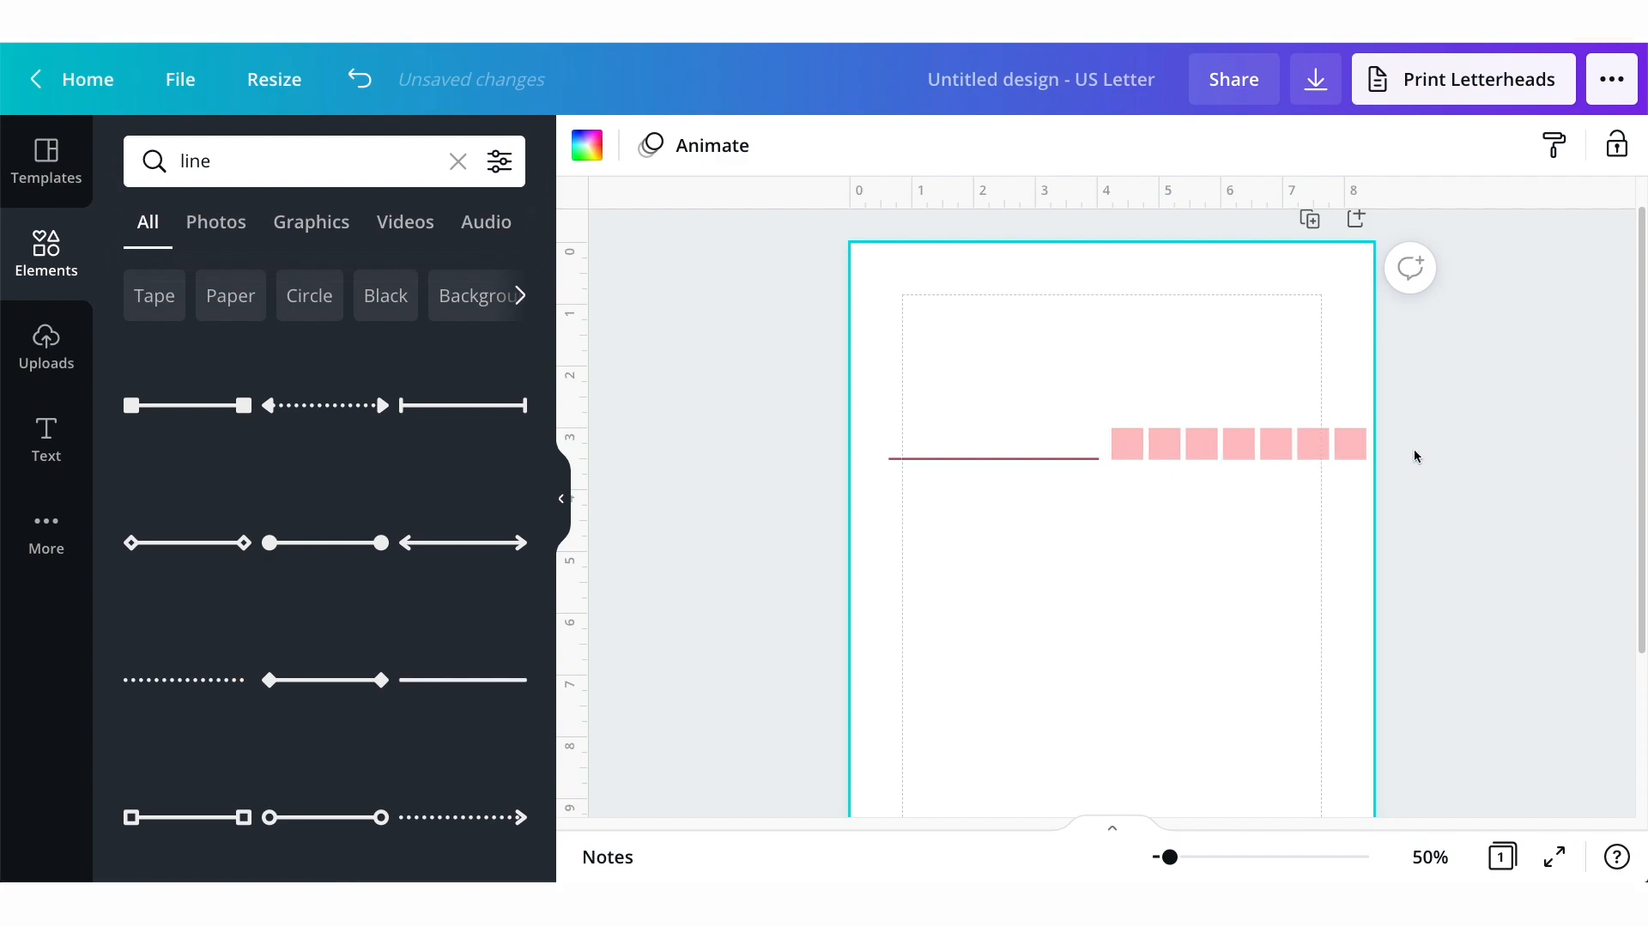
pyautogui.click(1350, 445)
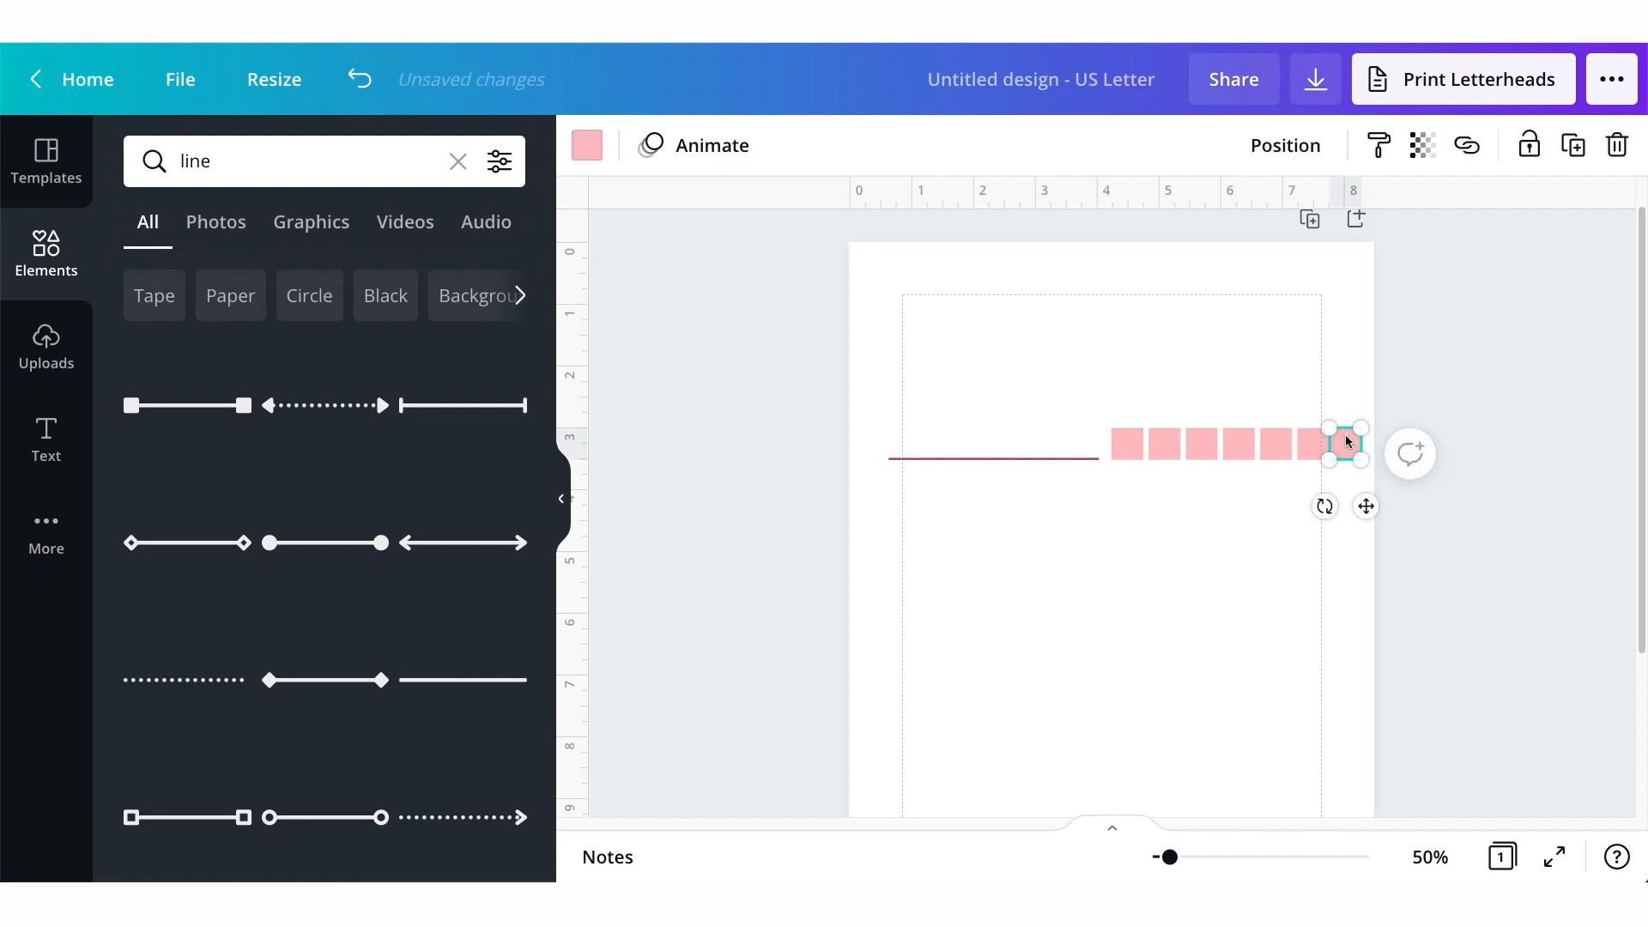
pyautogui.moveTo(1354, 495); pyautogui.dragTo(1125, 438)
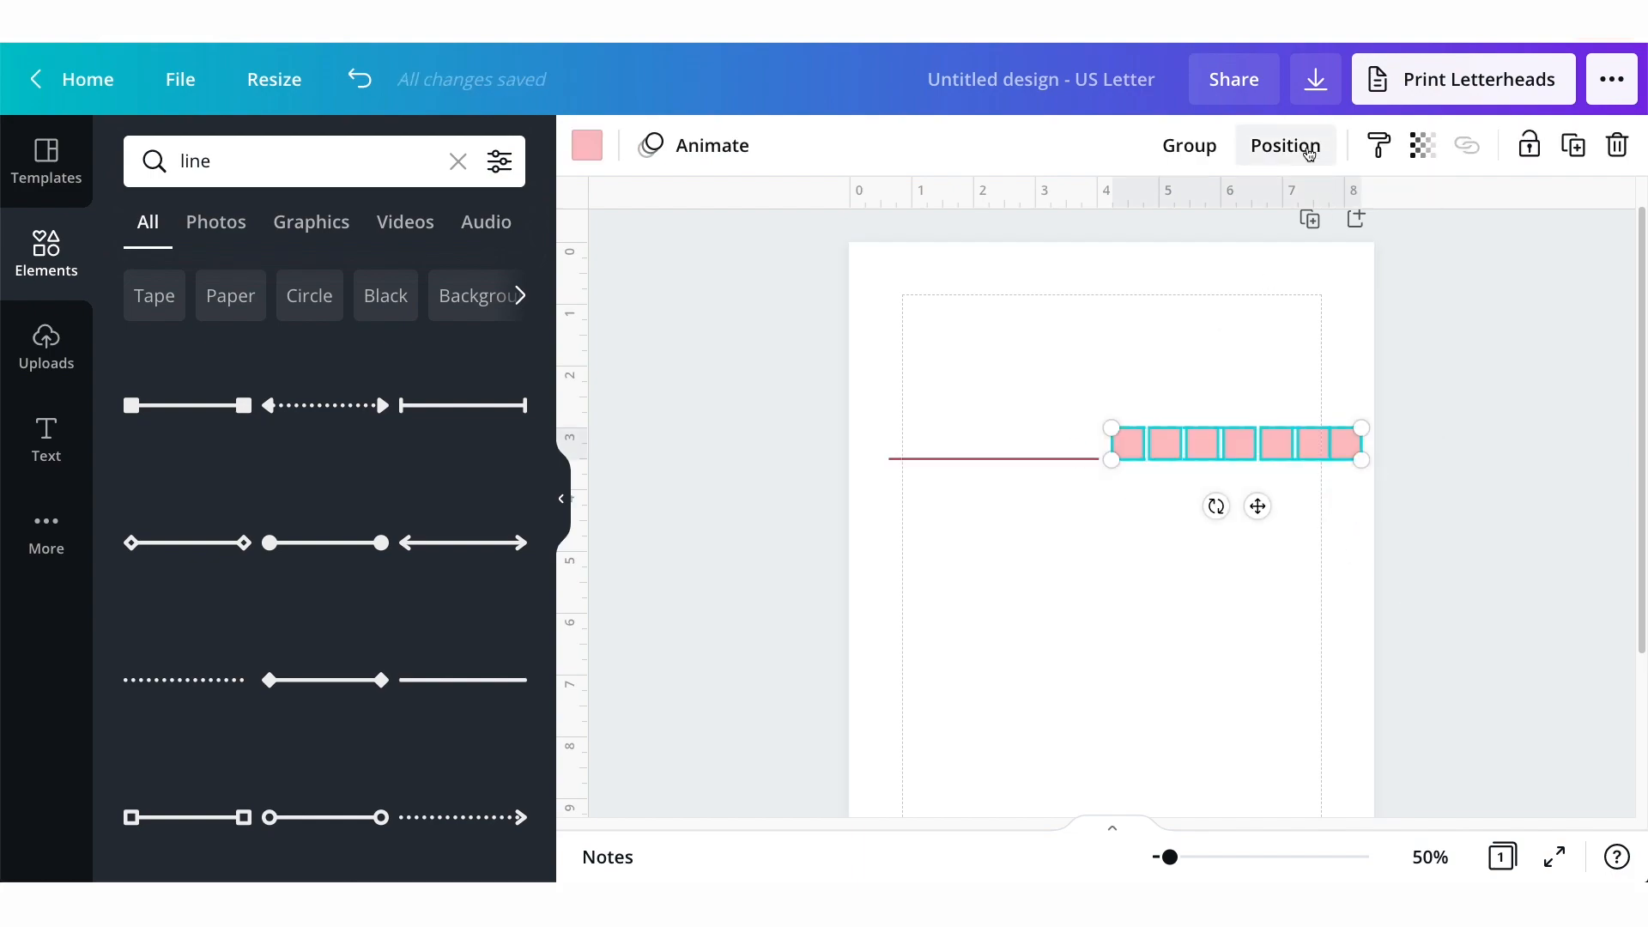
pyautogui.click(1283, 145)
pyautogui.click(1006, 637)
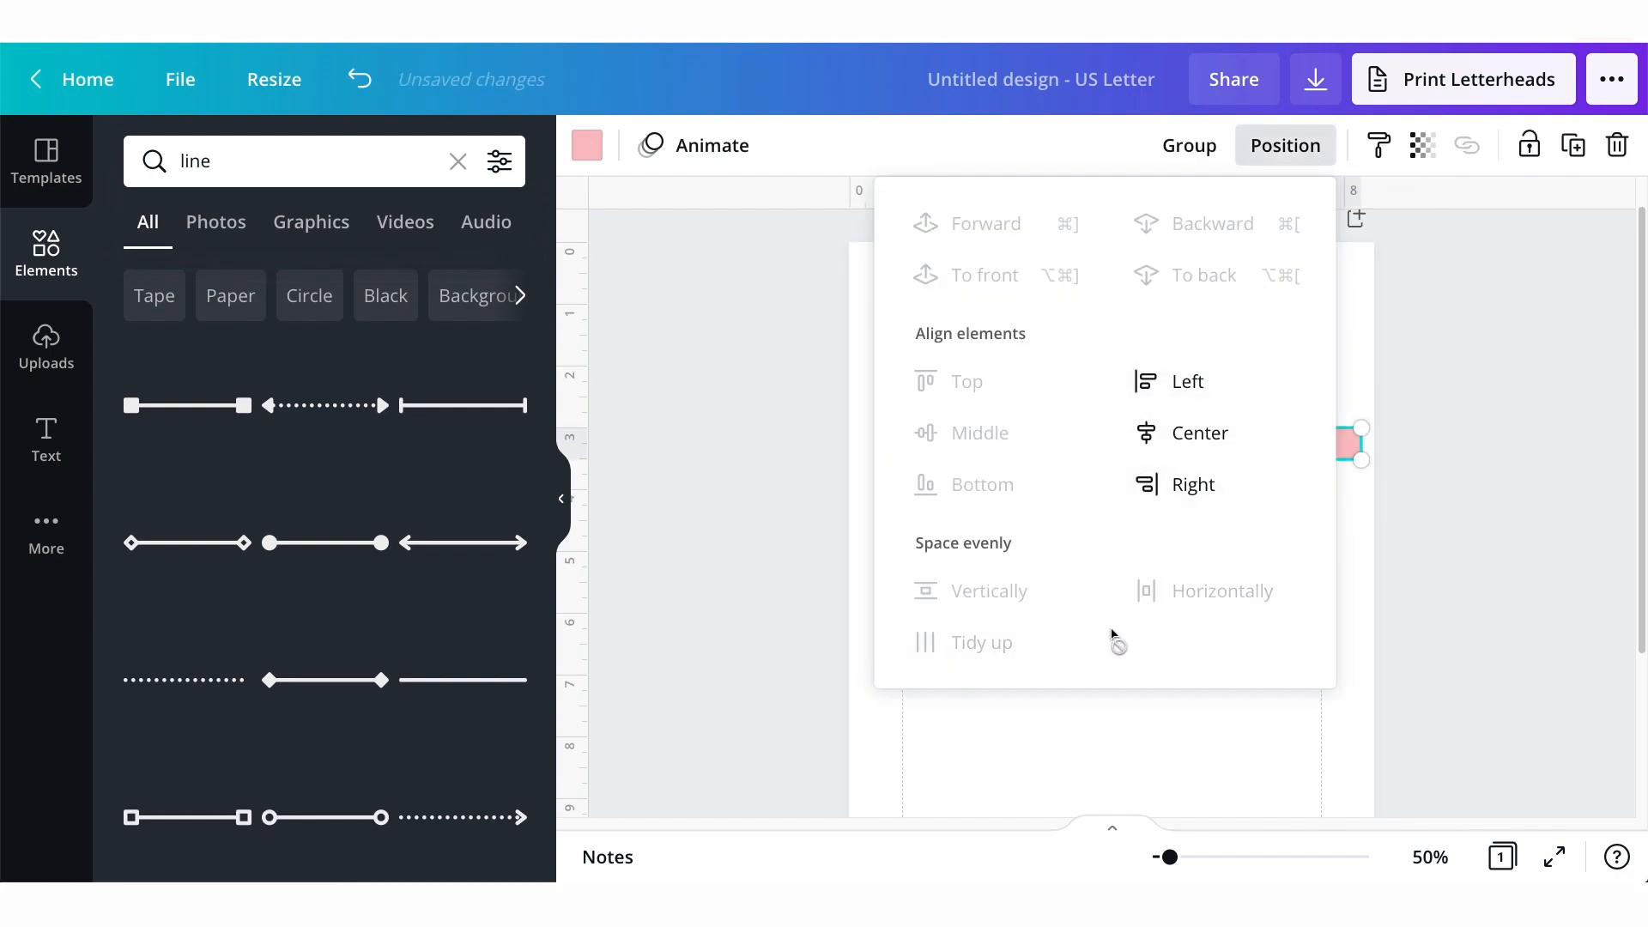
pyautogui.click(1367, 546)
pyautogui.click(1434, 518)
# Group the dark red line with the seven pink squares into one row.
pyautogui.moveTo(1424, 437); pyautogui.dragTo(869, 481)
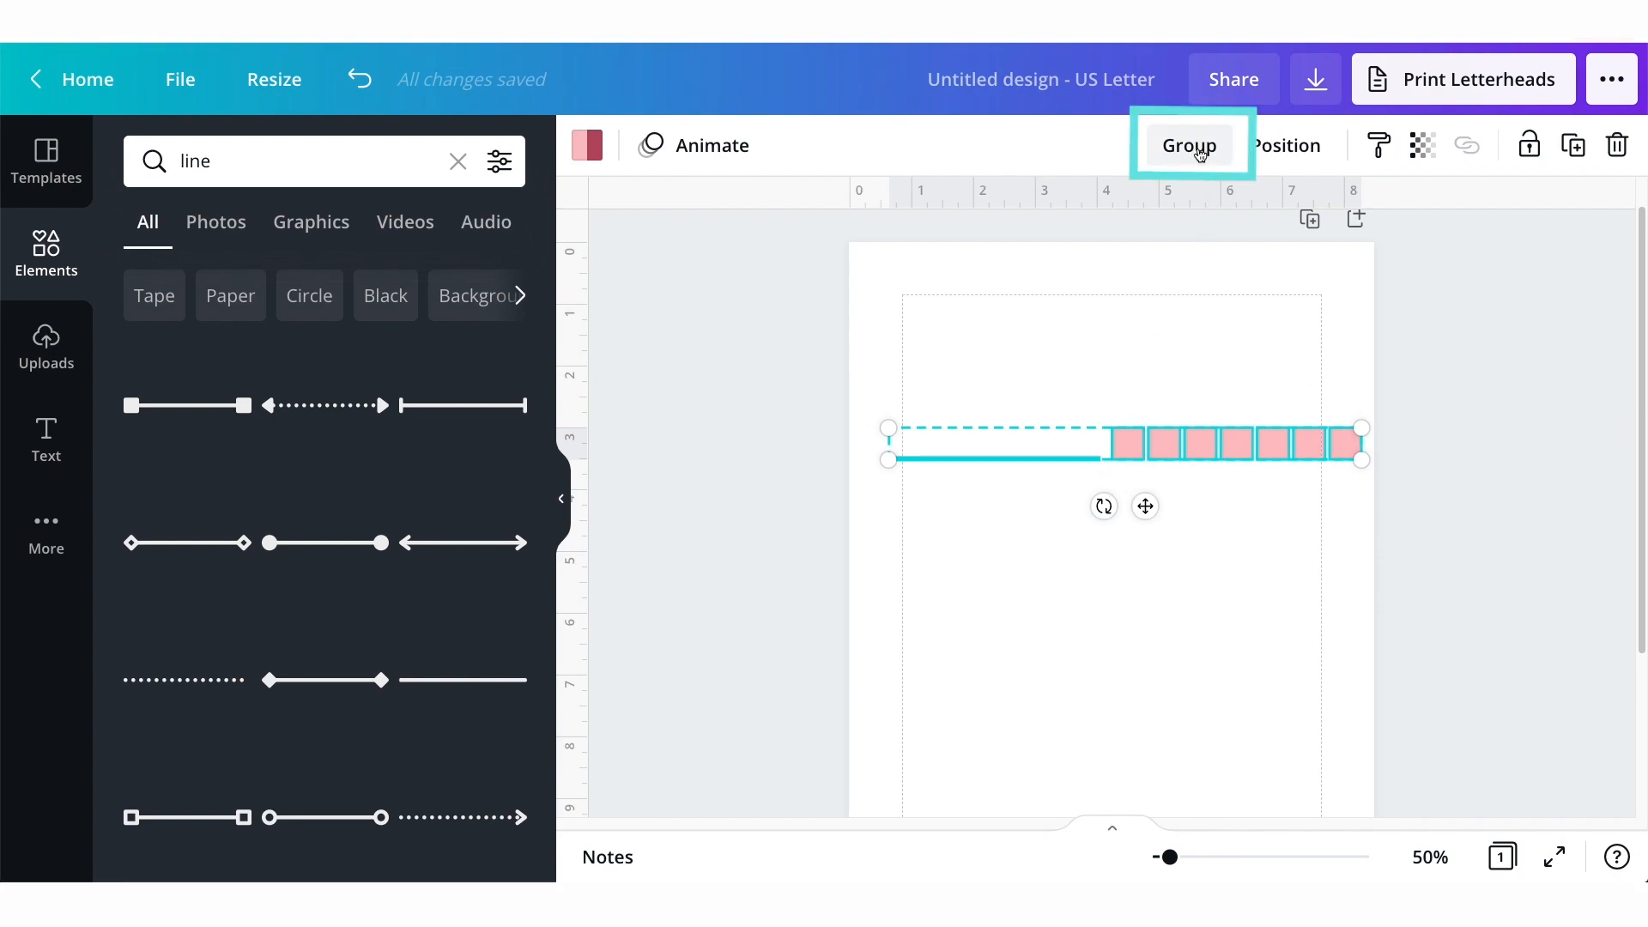
pyautogui.click(1200, 153)
pyautogui.click(1299, 681)
pyautogui.click(1195, 453)
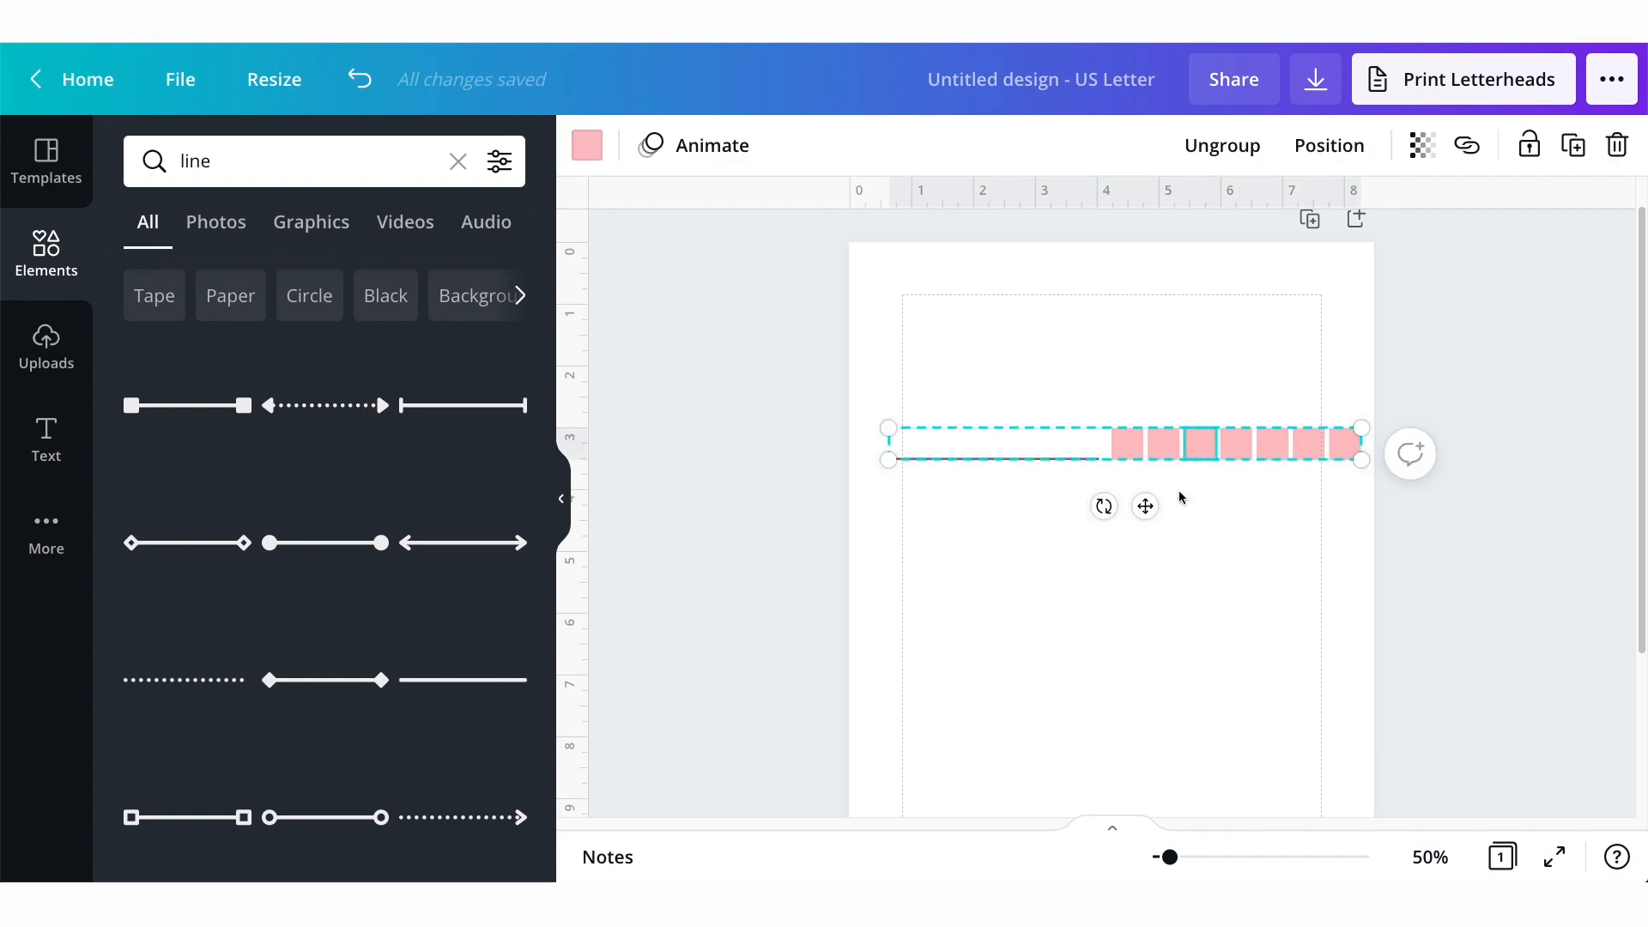
# Move the grouped row up the page by about 0.7 inch.
pyautogui.click(1305, 491)
pyautogui.scroll(-2, 1203, 565)
pyautogui.moveTo(1200, 316); pyautogui.dragTo(1194, 285)
pyautogui.moveTo(1194, 271); pyautogui.dragTo(1194, 279)
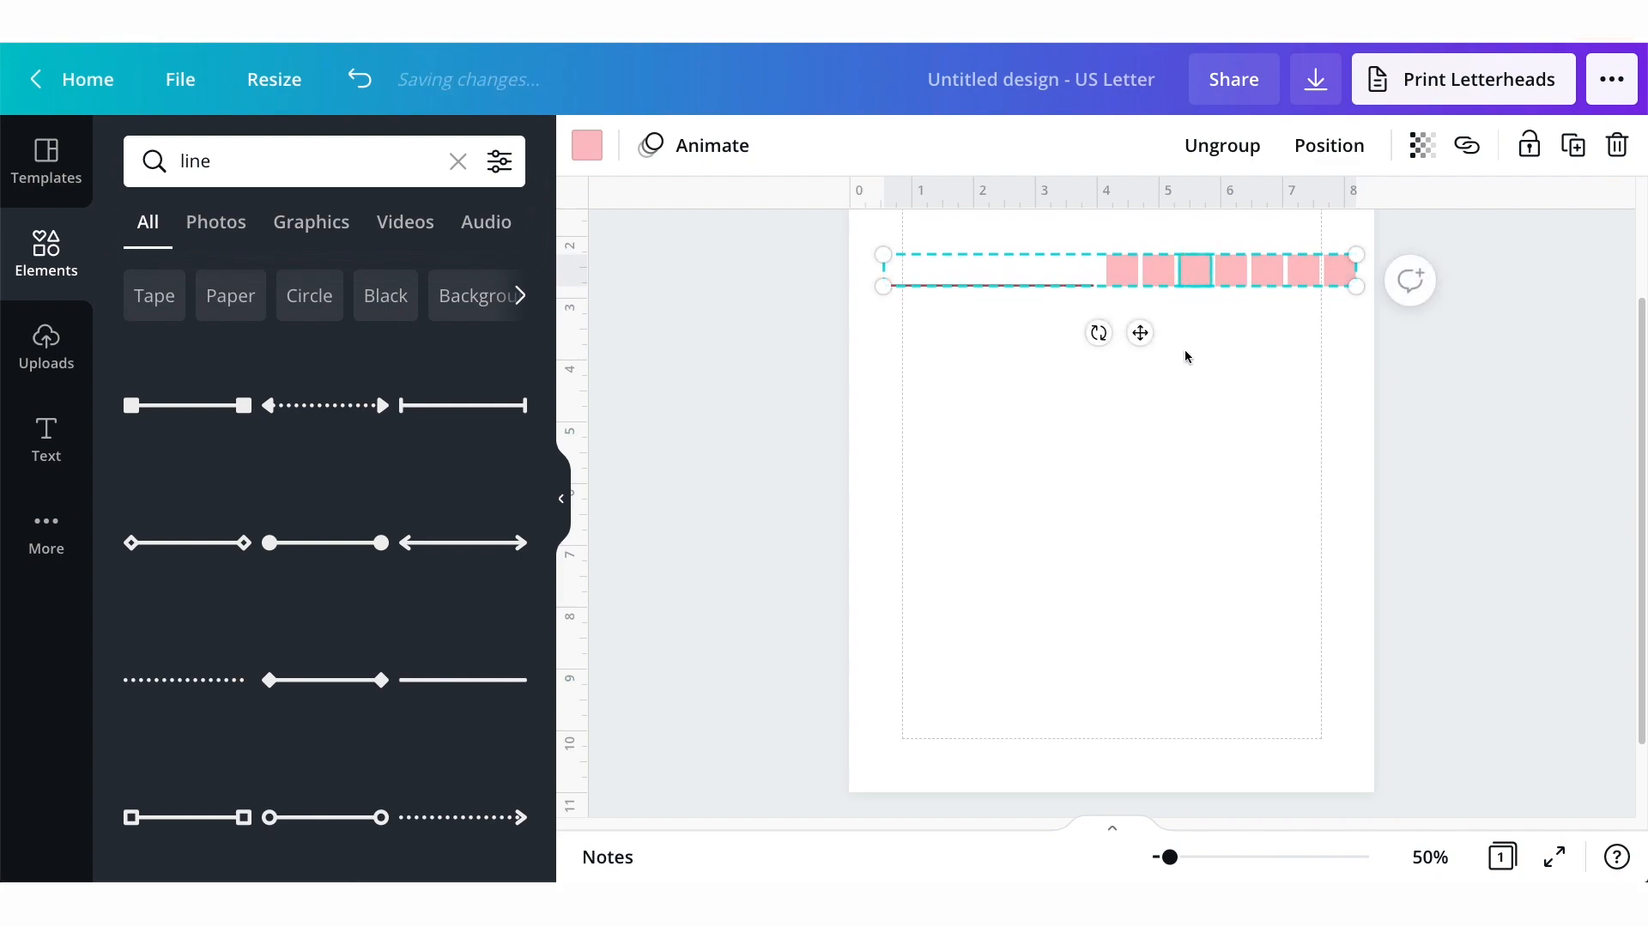
# Duplicate the grouped row six times to make seven rows.
pyautogui.hotkey('ctrl', 'd')
pyautogui.hotkey('ctrl', 'd')
pyautogui.hotkey('ctrl', 'd')
pyautogui.hotkey('ctrl', 'd')
pyautogui.hotkey('ctrl', 'd')
pyautogui.hotkey('ctrl', 'd')
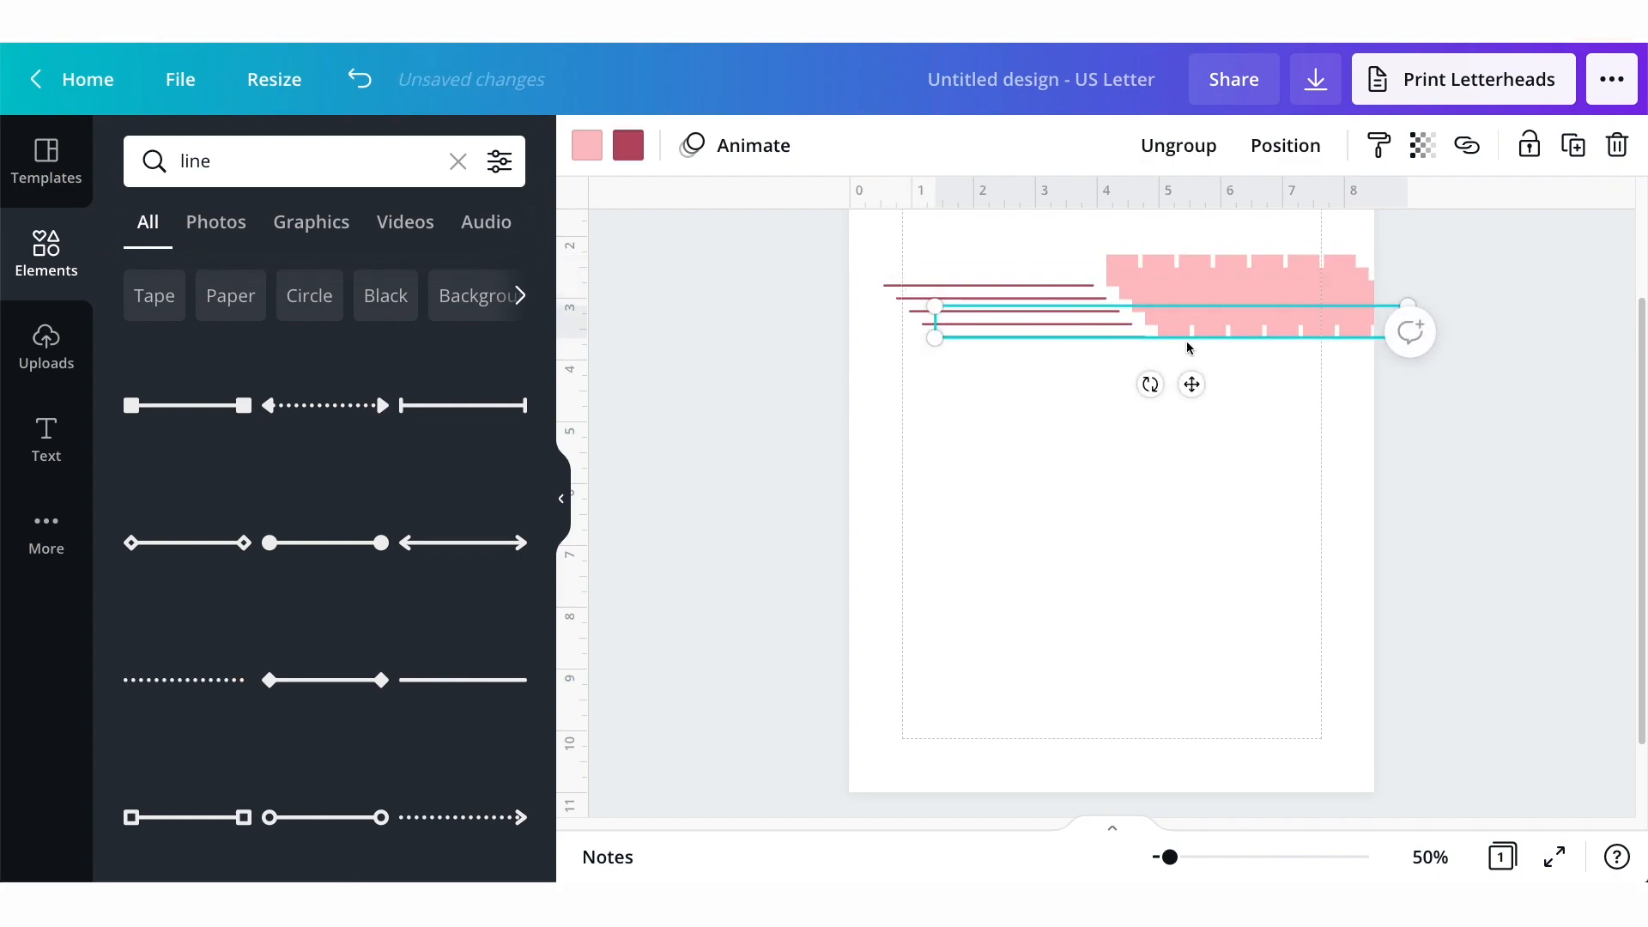
# Pull the last copy down the page, then center-align all seven rows and space them evenly with Tidy up.
pyautogui.moveTo(1294, 425); pyautogui.dragTo(1168, 257)
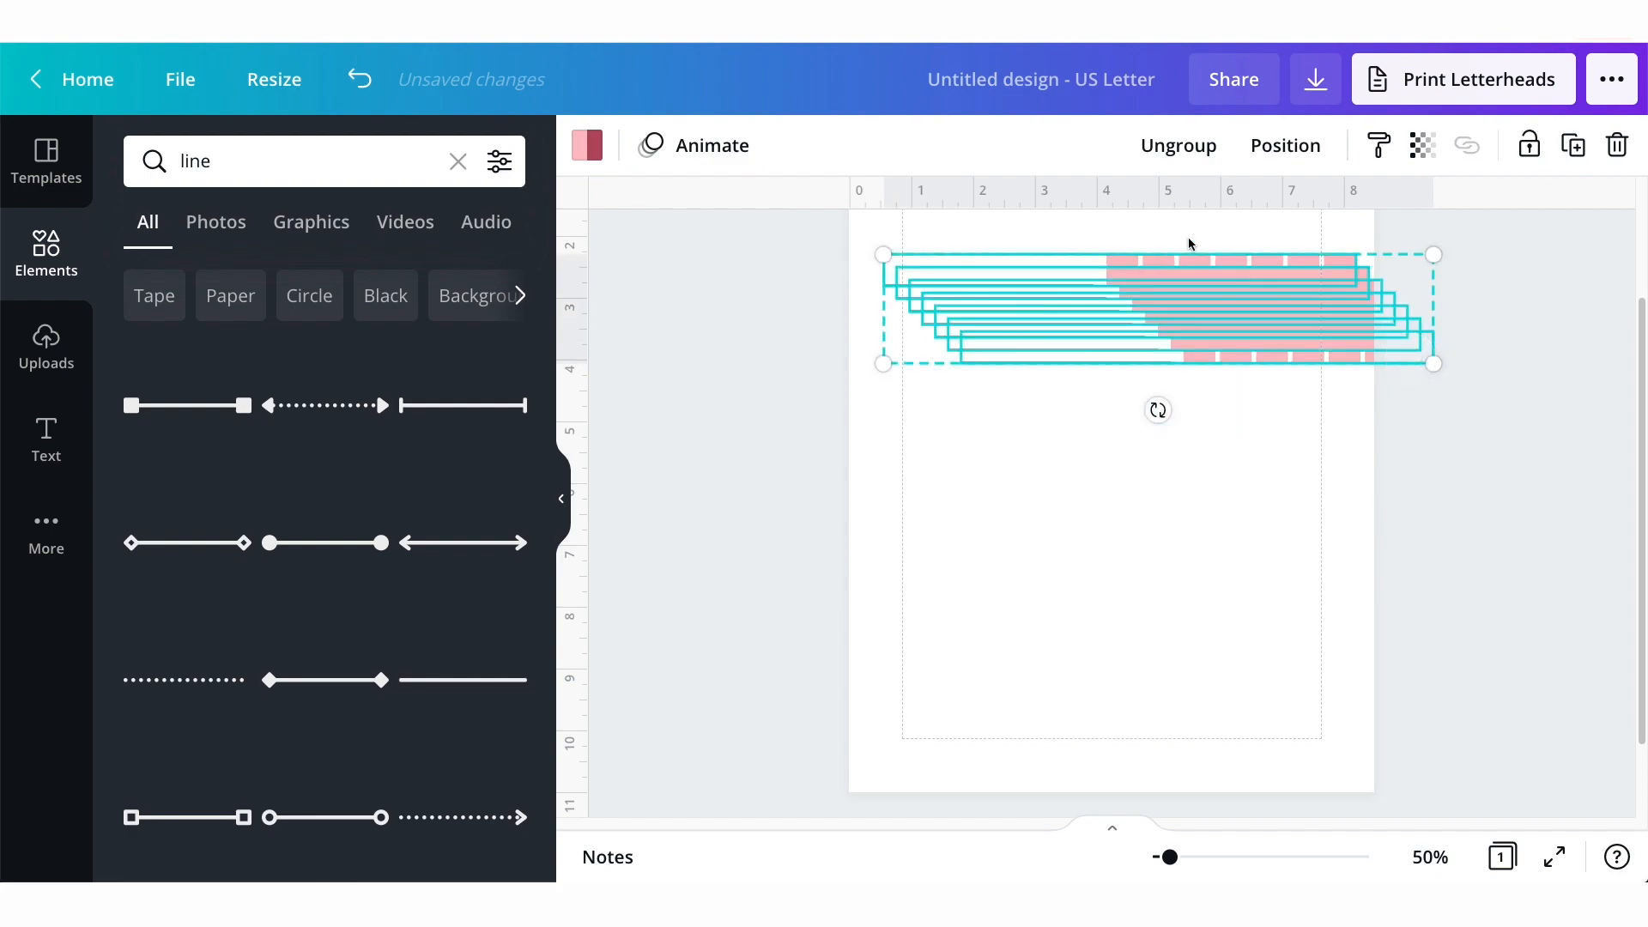
pyautogui.click(1258, 372)
pyautogui.moveTo(1255, 364); pyautogui.dragTo(1199, 536)
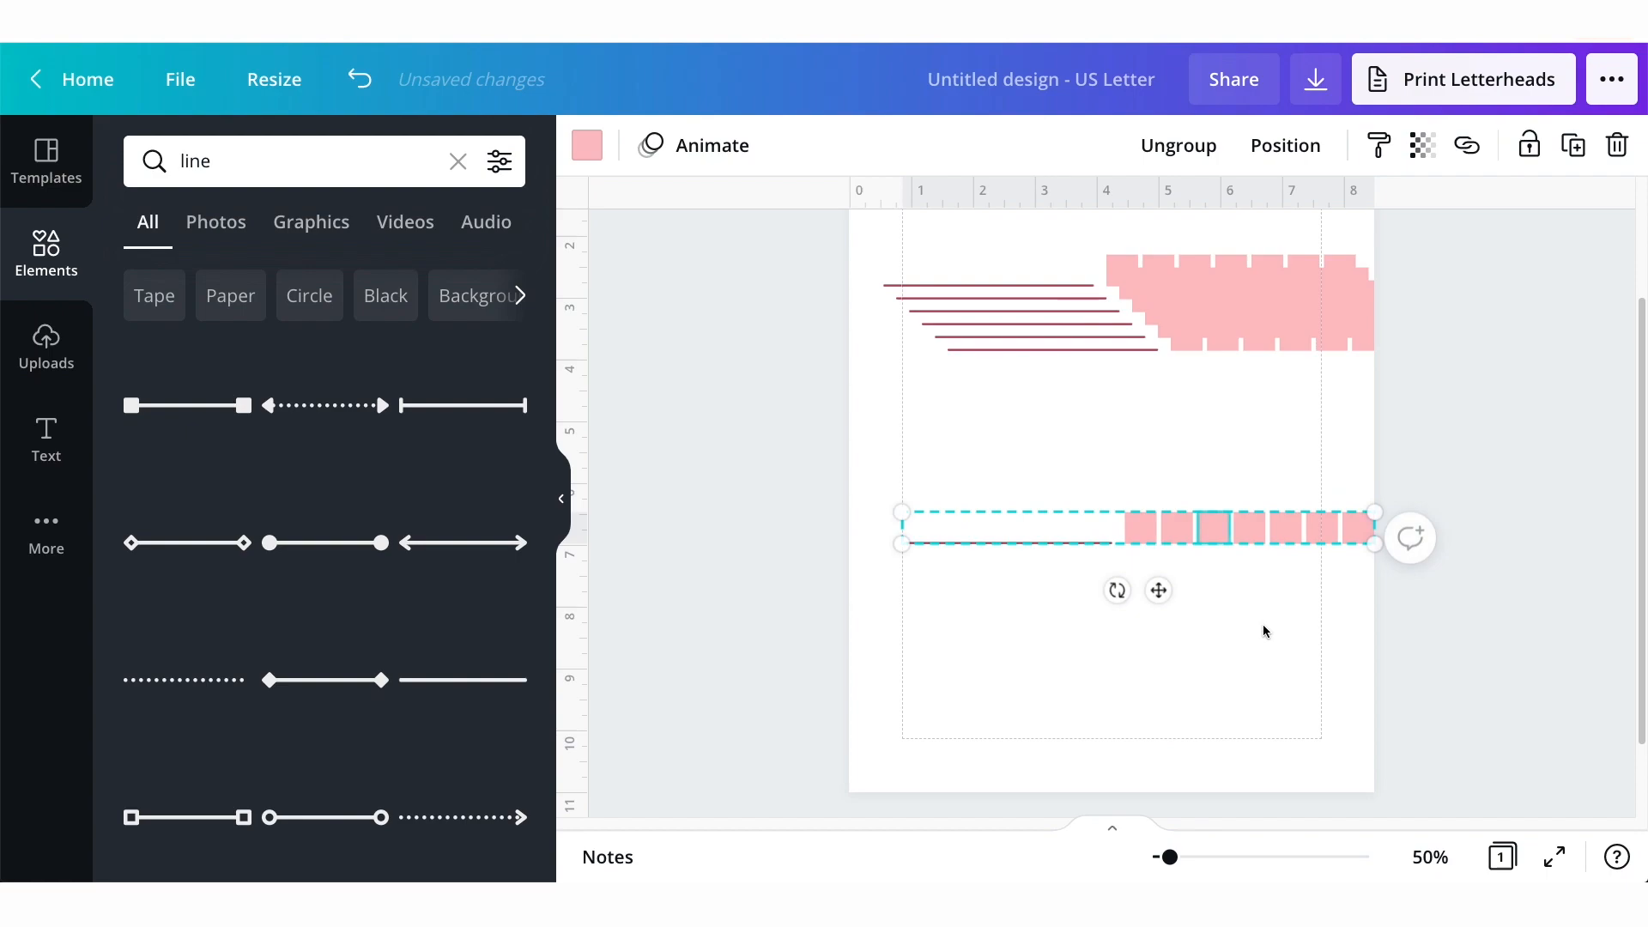
pyautogui.keyDown('shift'); pyautogui.click(1191, 306); pyautogui.keyUp('shift')
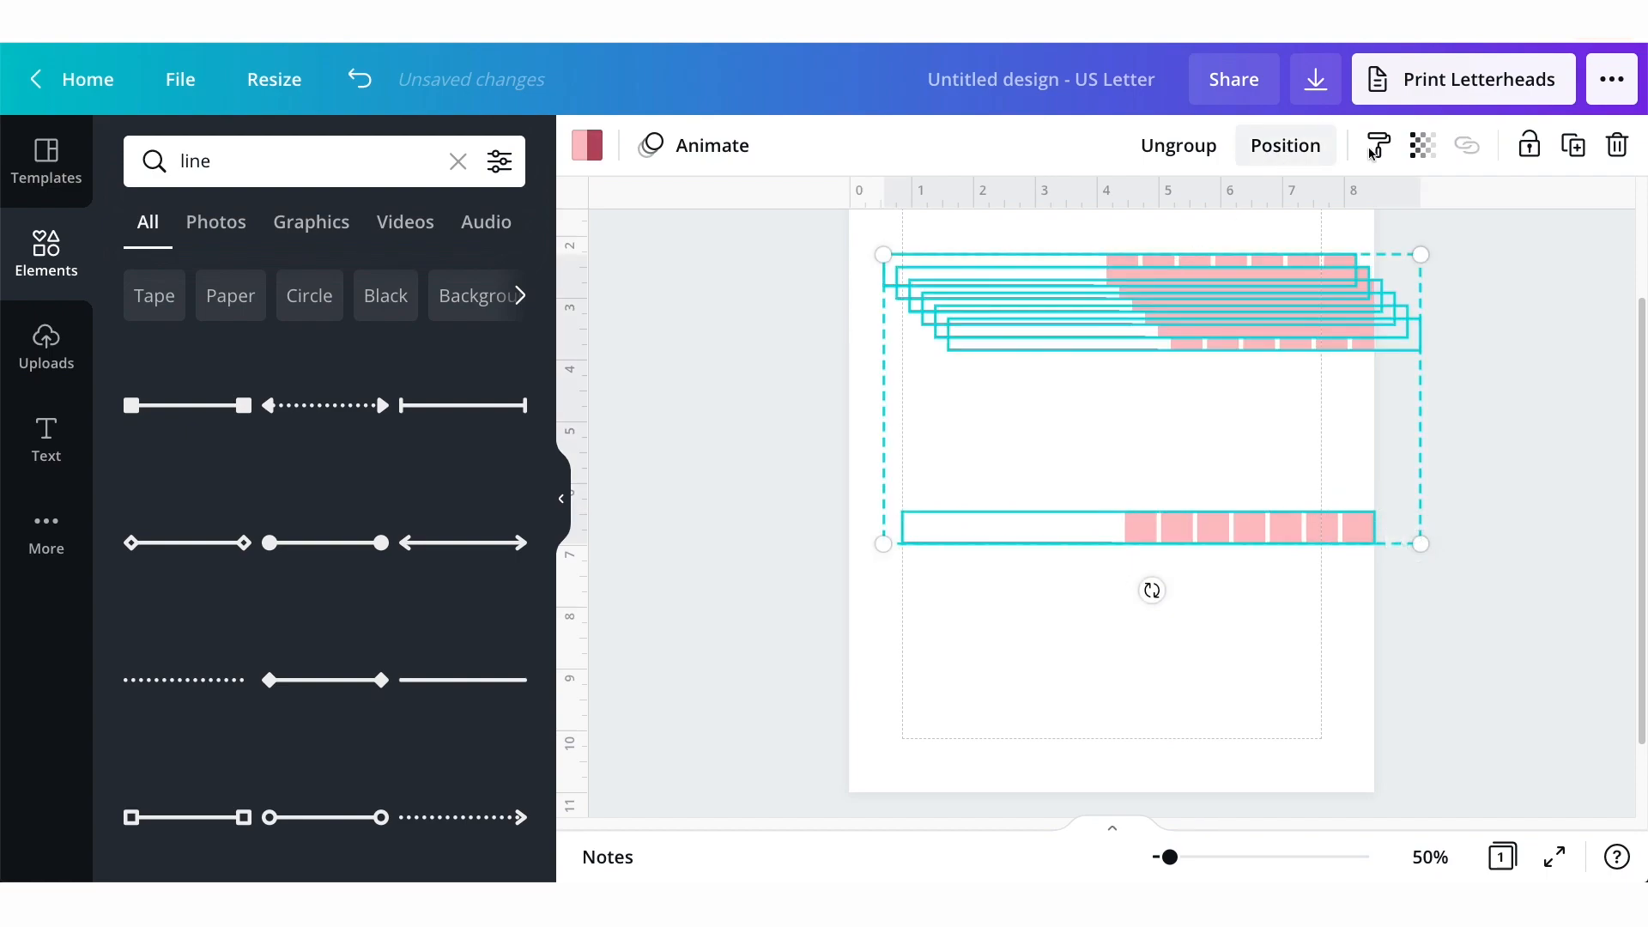
pyautogui.click(1285, 146)
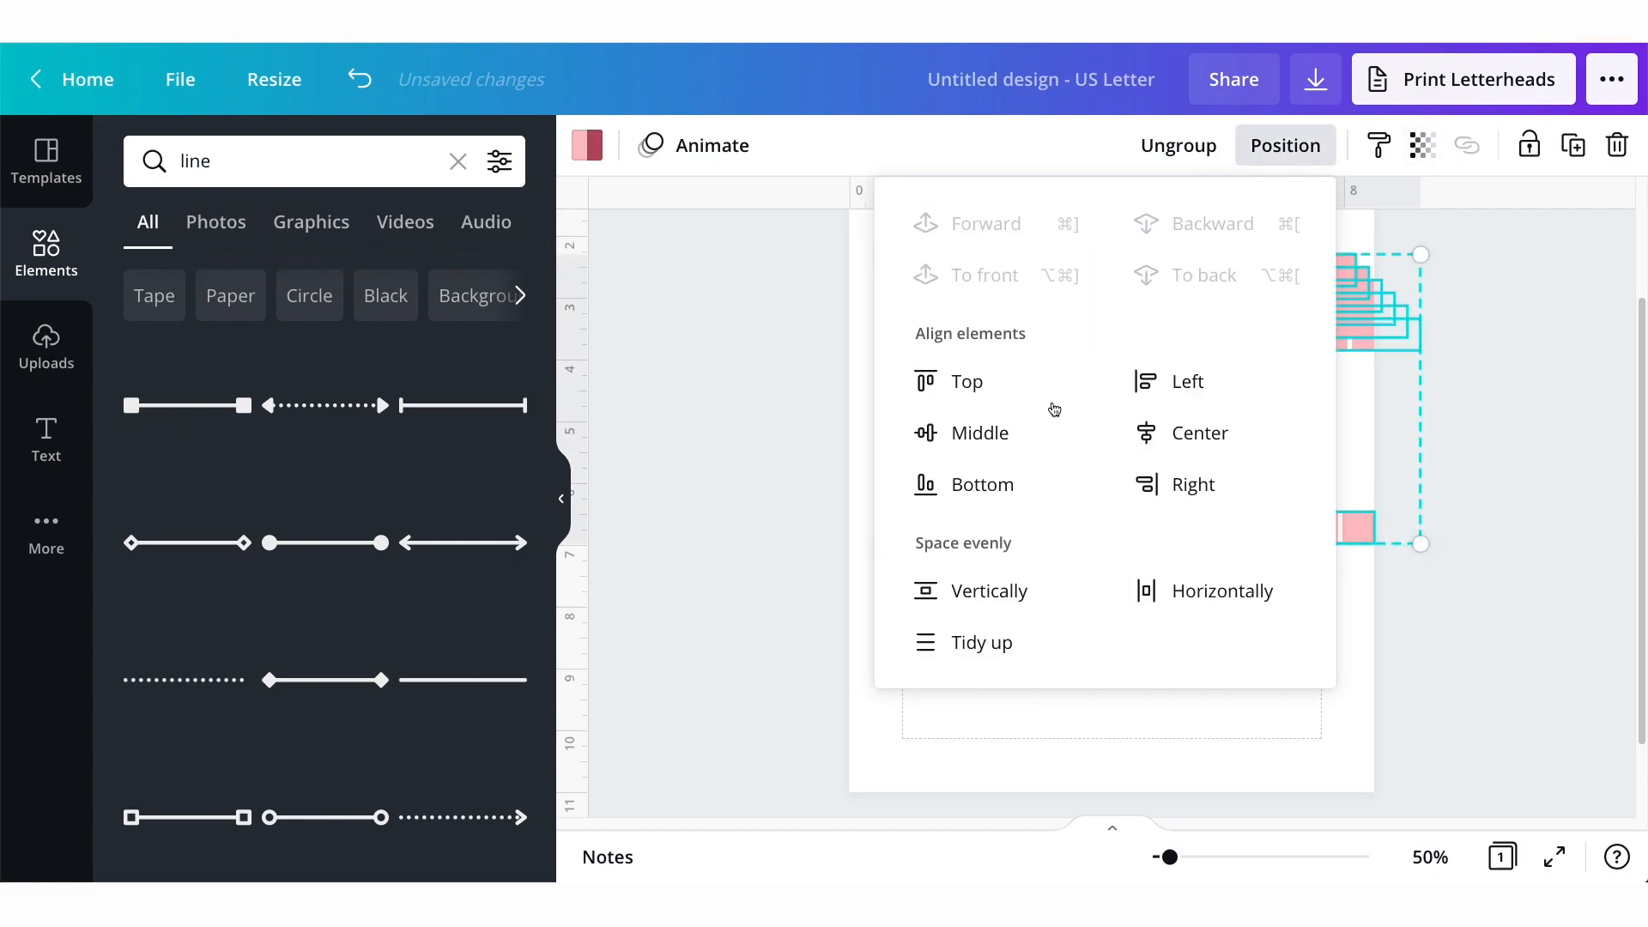
pyautogui.click(971, 654)
pyautogui.click(1364, 636)
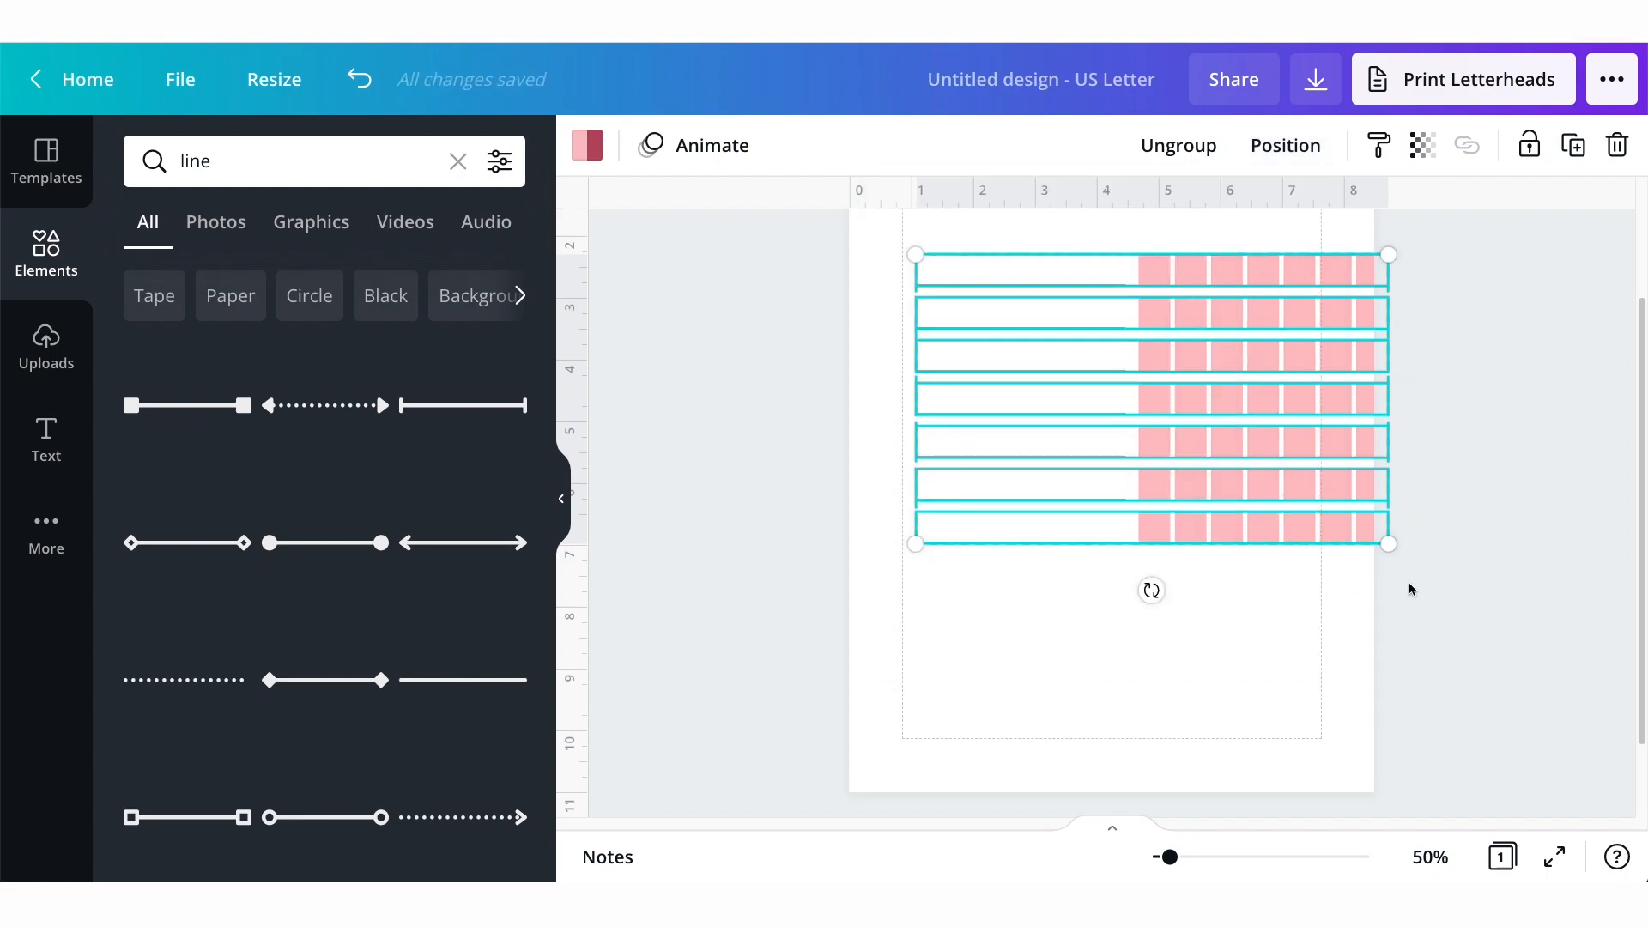
# Move the whole block of seven rows so it sits horizontally centered on the page.
pyautogui.scroll(3, 1383, 508)
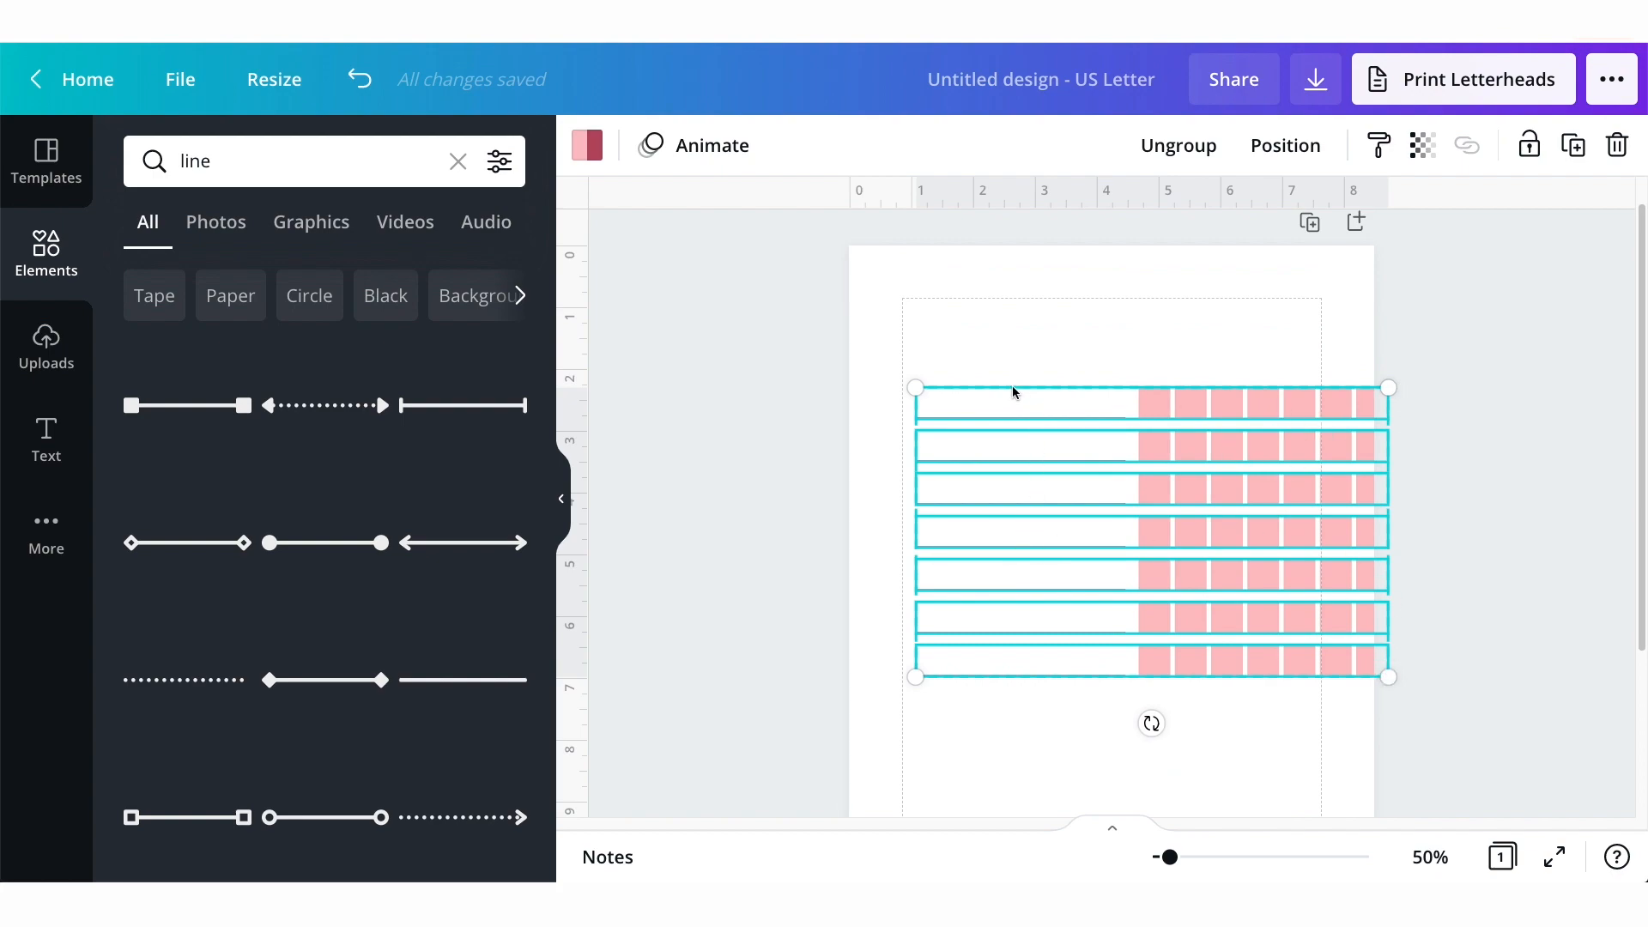
pyautogui.moveTo(1329, 406); pyautogui.dragTo(1294, 404)
pyautogui.click(1476, 421)
pyautogui.moveTo(1503, 733); pyautogui.dragTo(852, 410)
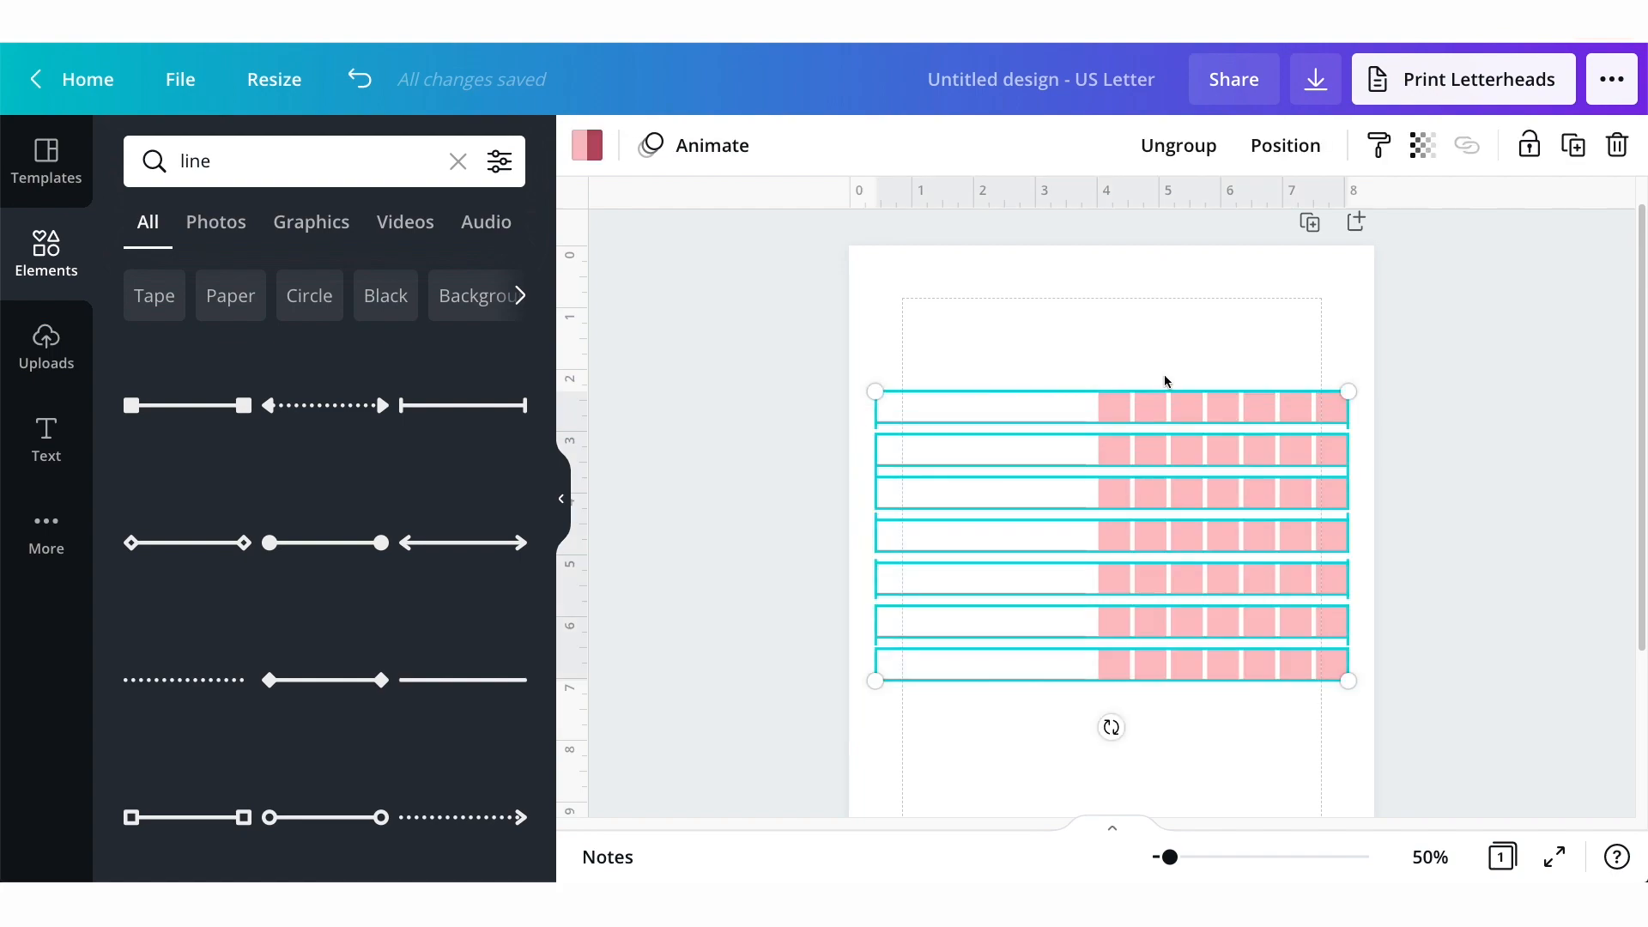
pyautogui.moveTo(1153, 413); pyautogui.dragTo(1163, 408)
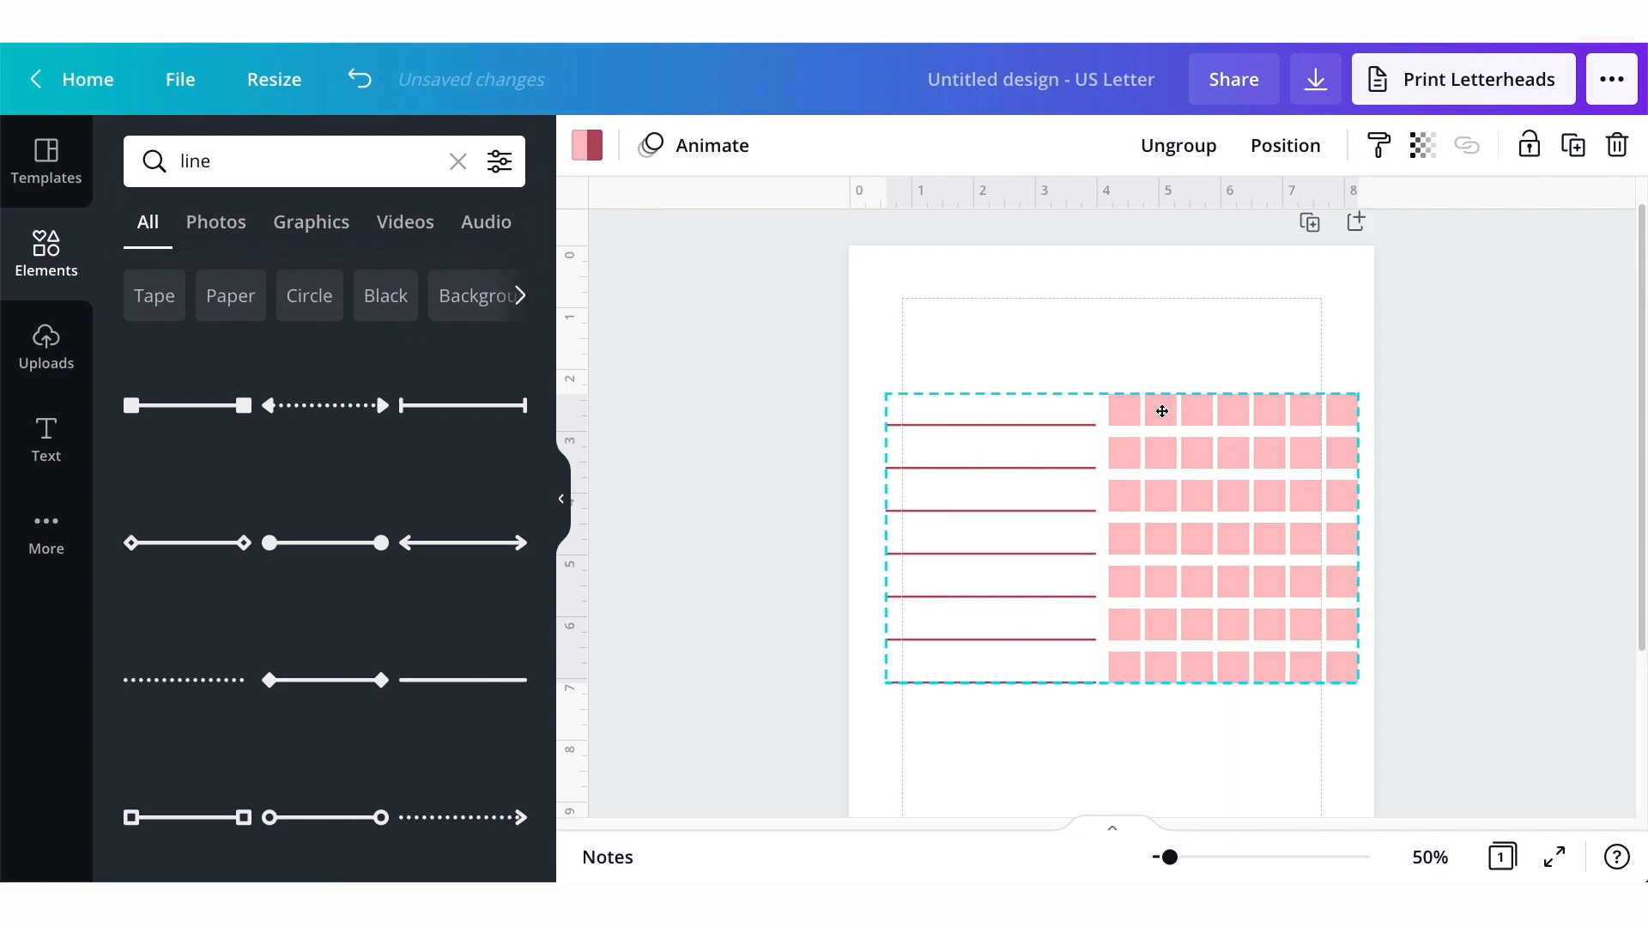
pyautogui.click(1424, 422)
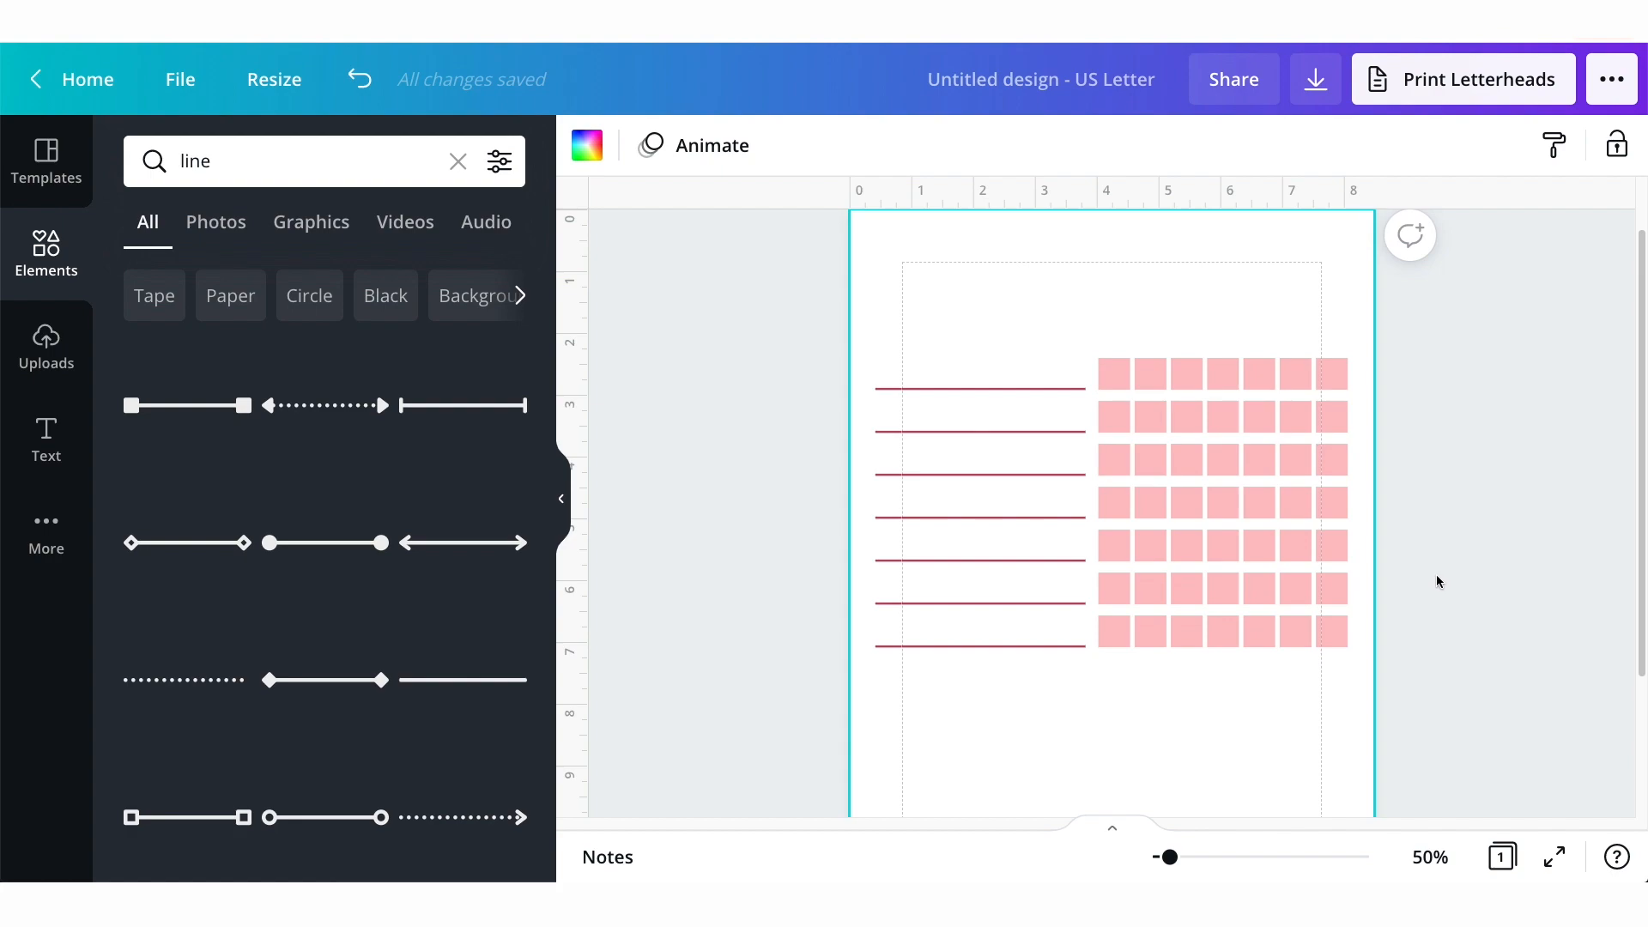
pyautogui.moveTo(870, 315); pyautogui.dragTo(1357, 697)
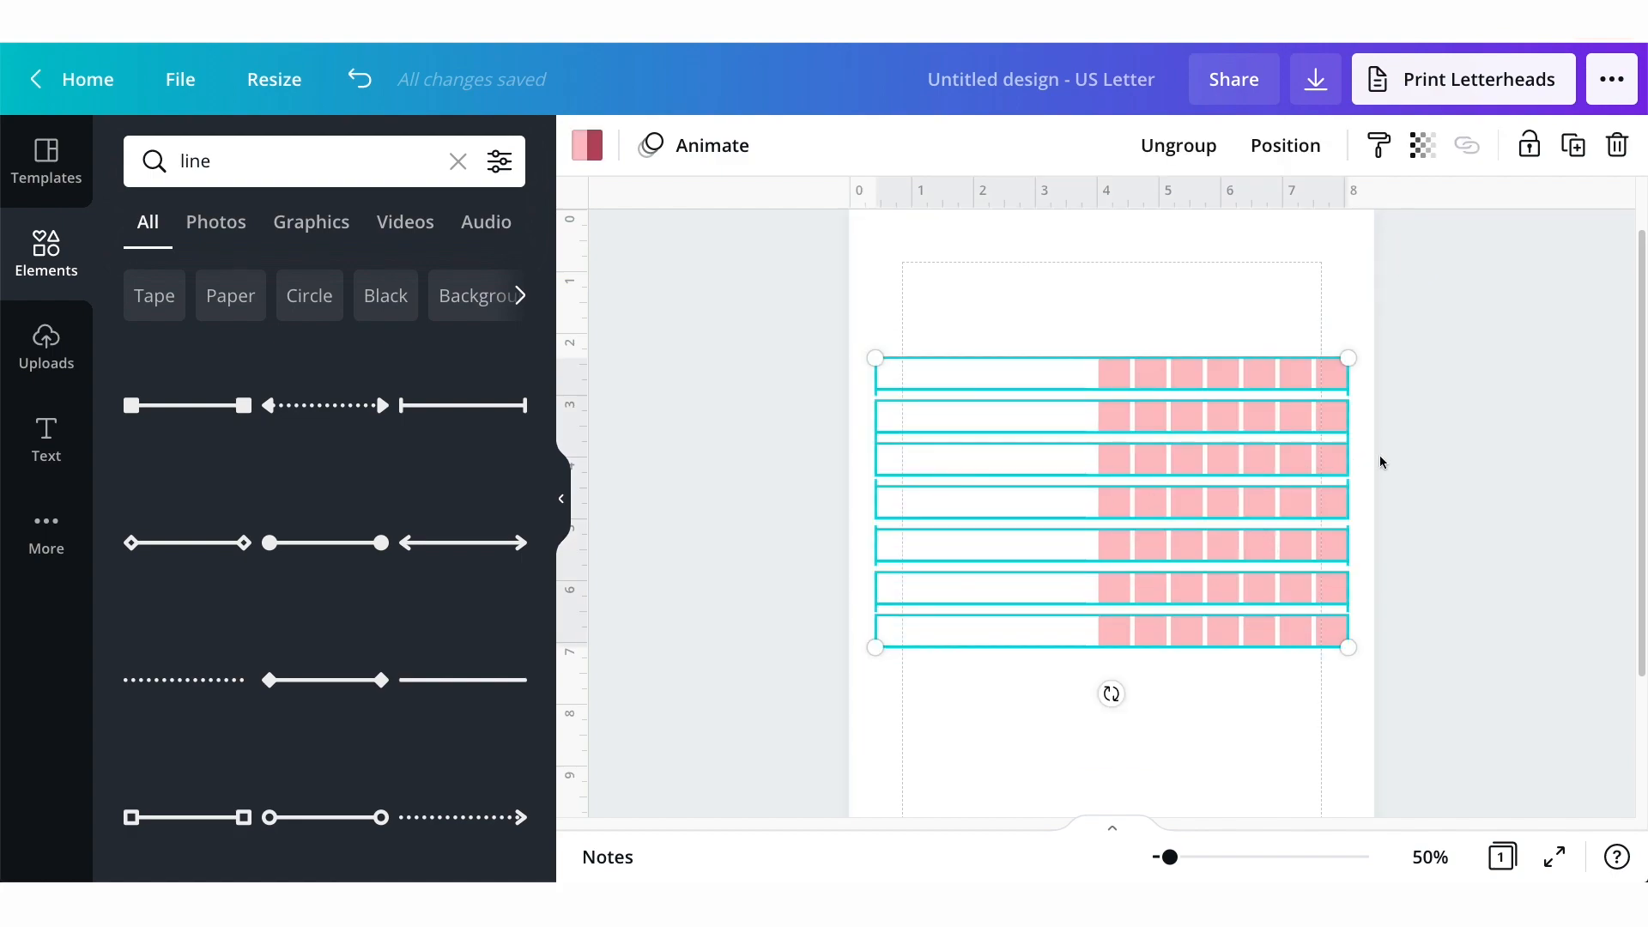
pyautogui.moveTo(1338, 463); pyautogui.dragTo(1343, 463)
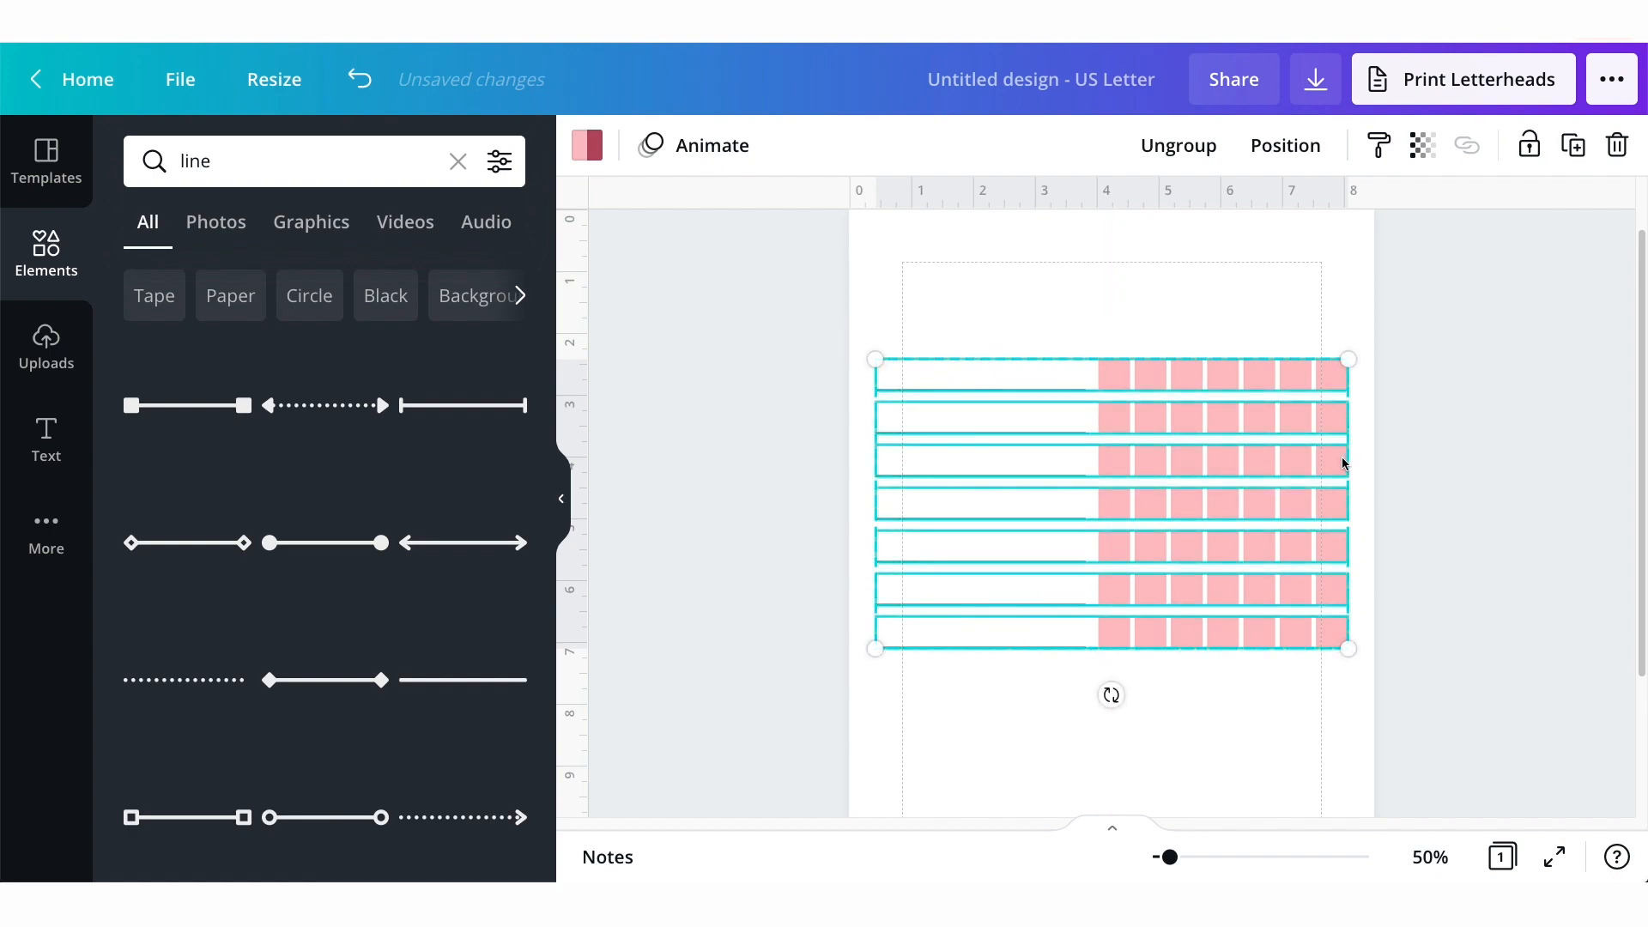
pyautogui.click(1071, 302)
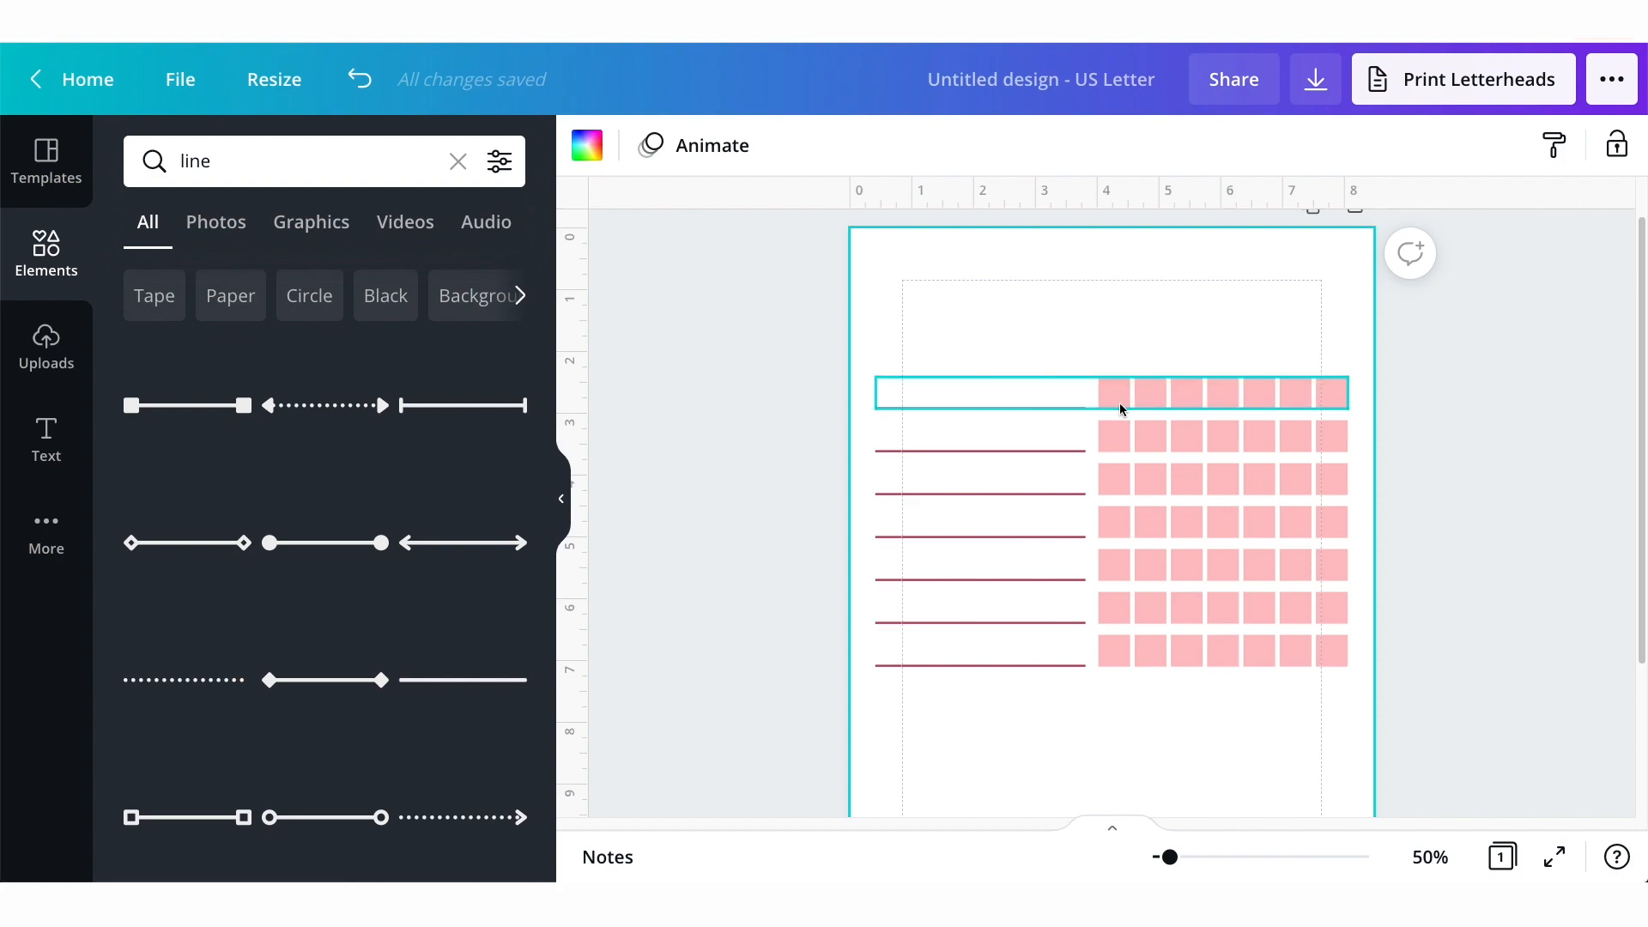
# Add a heading above the rows, stretch its text box between the side margins, and title it "Chore Chart".
pyautogui.click(50, 438)
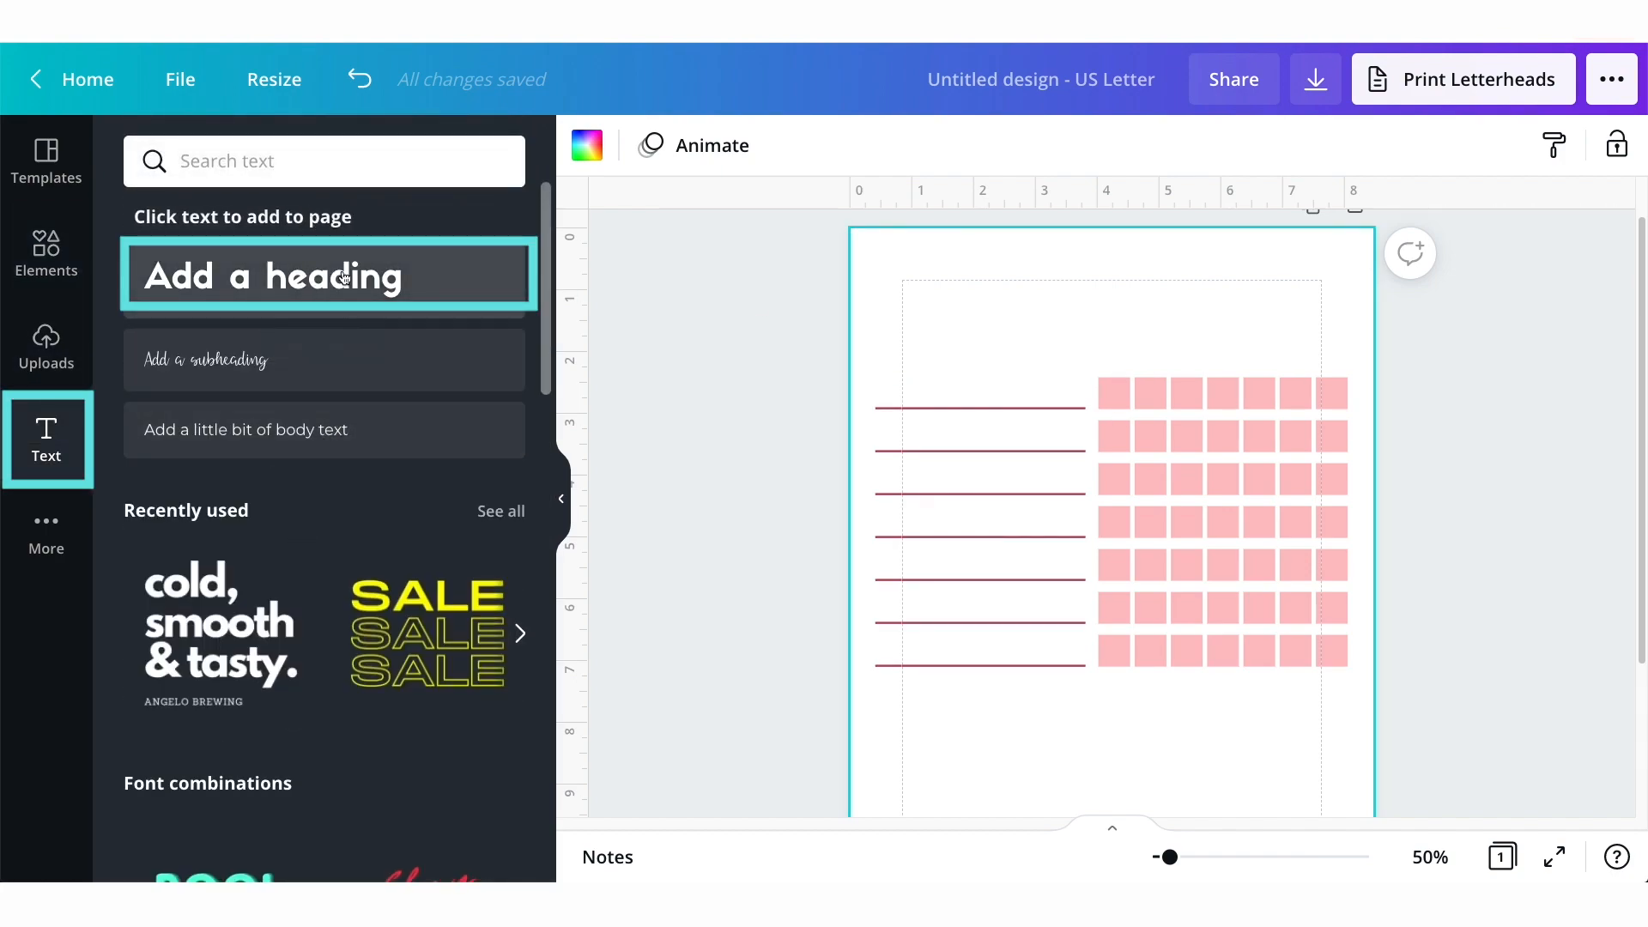
pyautogui.moveTo(326, 277); pyautogui.dragTo(1173, 472)
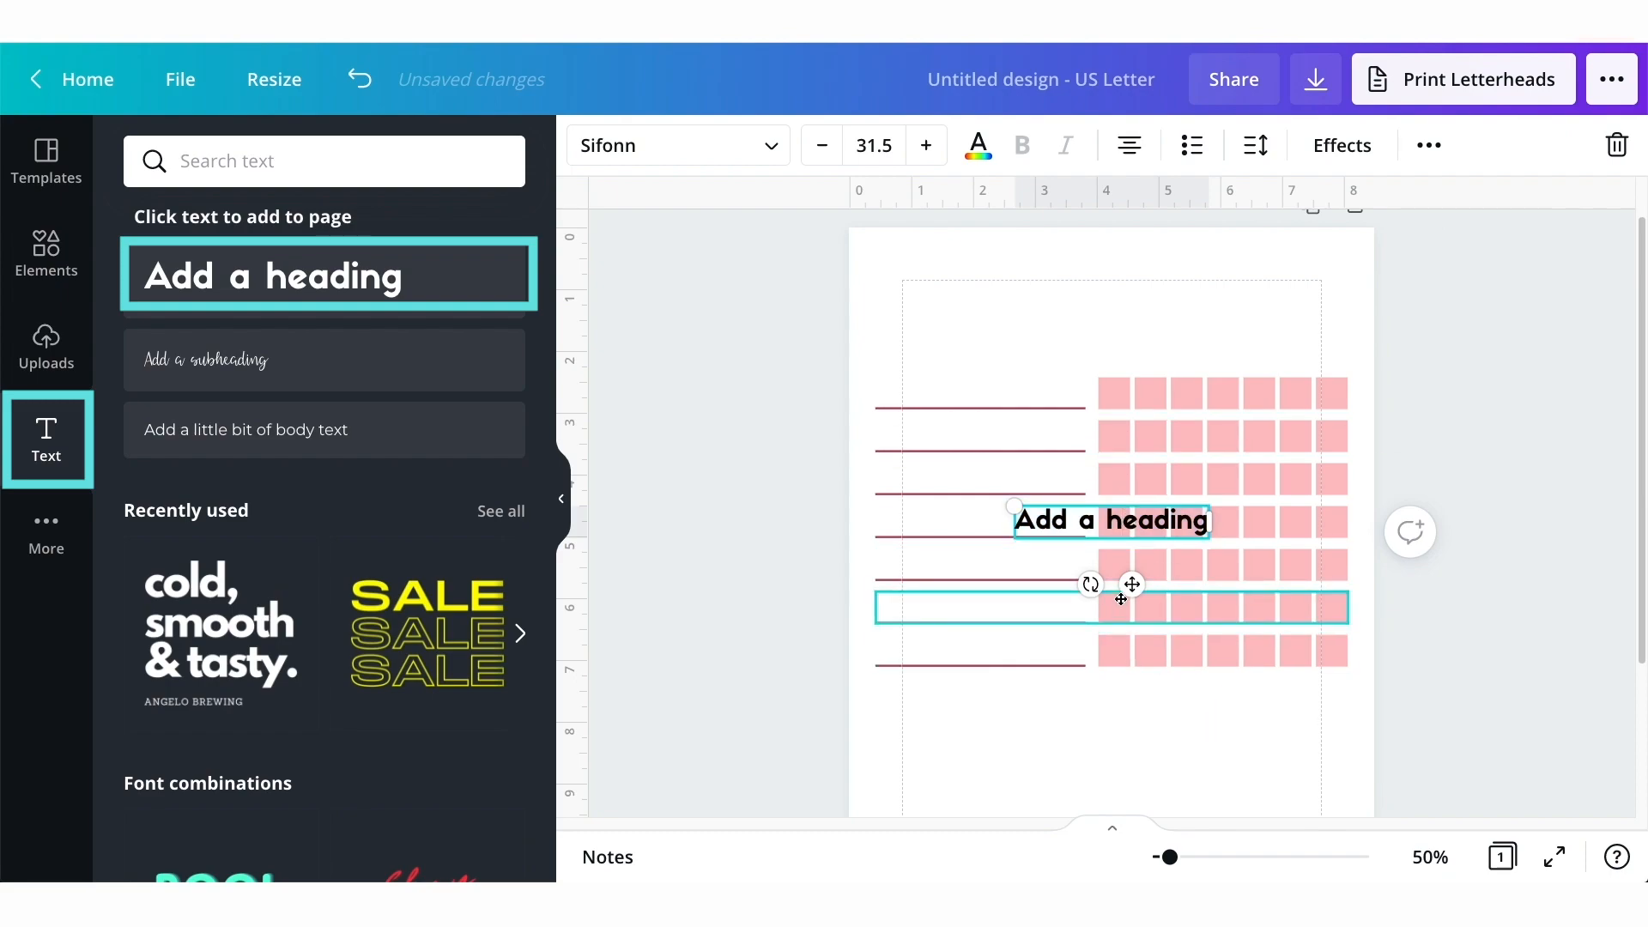
pyautogui.moveTo(1132, 585); pyautogui.dragTo(1019, 357)
pyautogui.moveTo(1096, 293); pyautogui.dragTo(1322, 293)
pyautogui.doubleClick(1200, 293)
pyautogui.write('C')
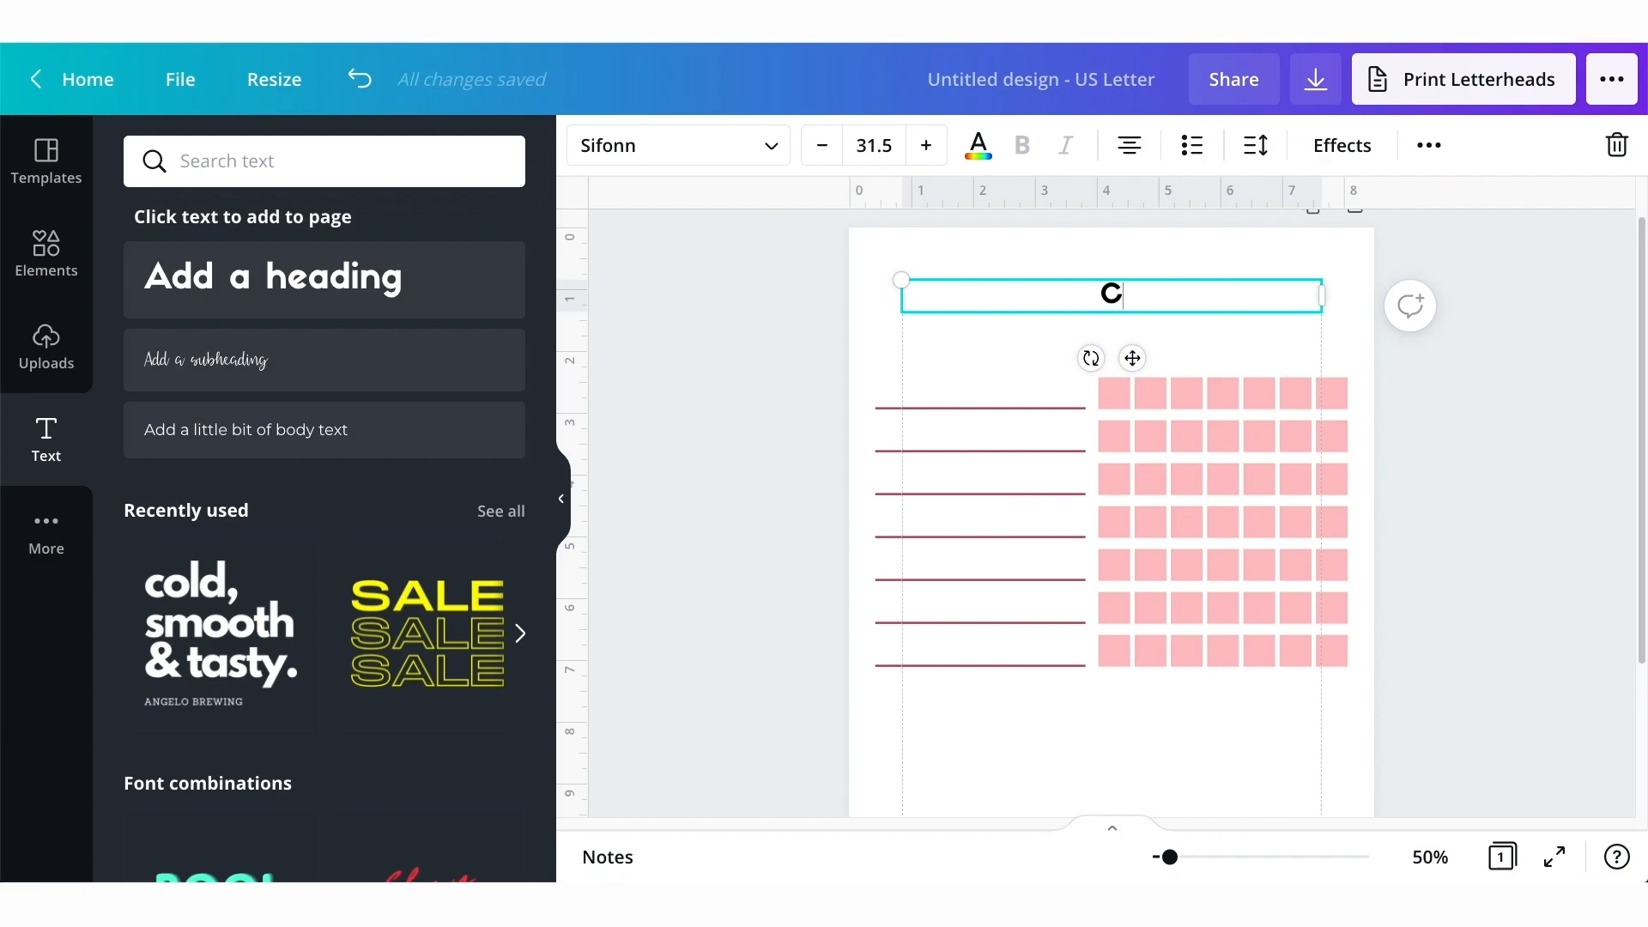
pyautogui.write('hore Chart')
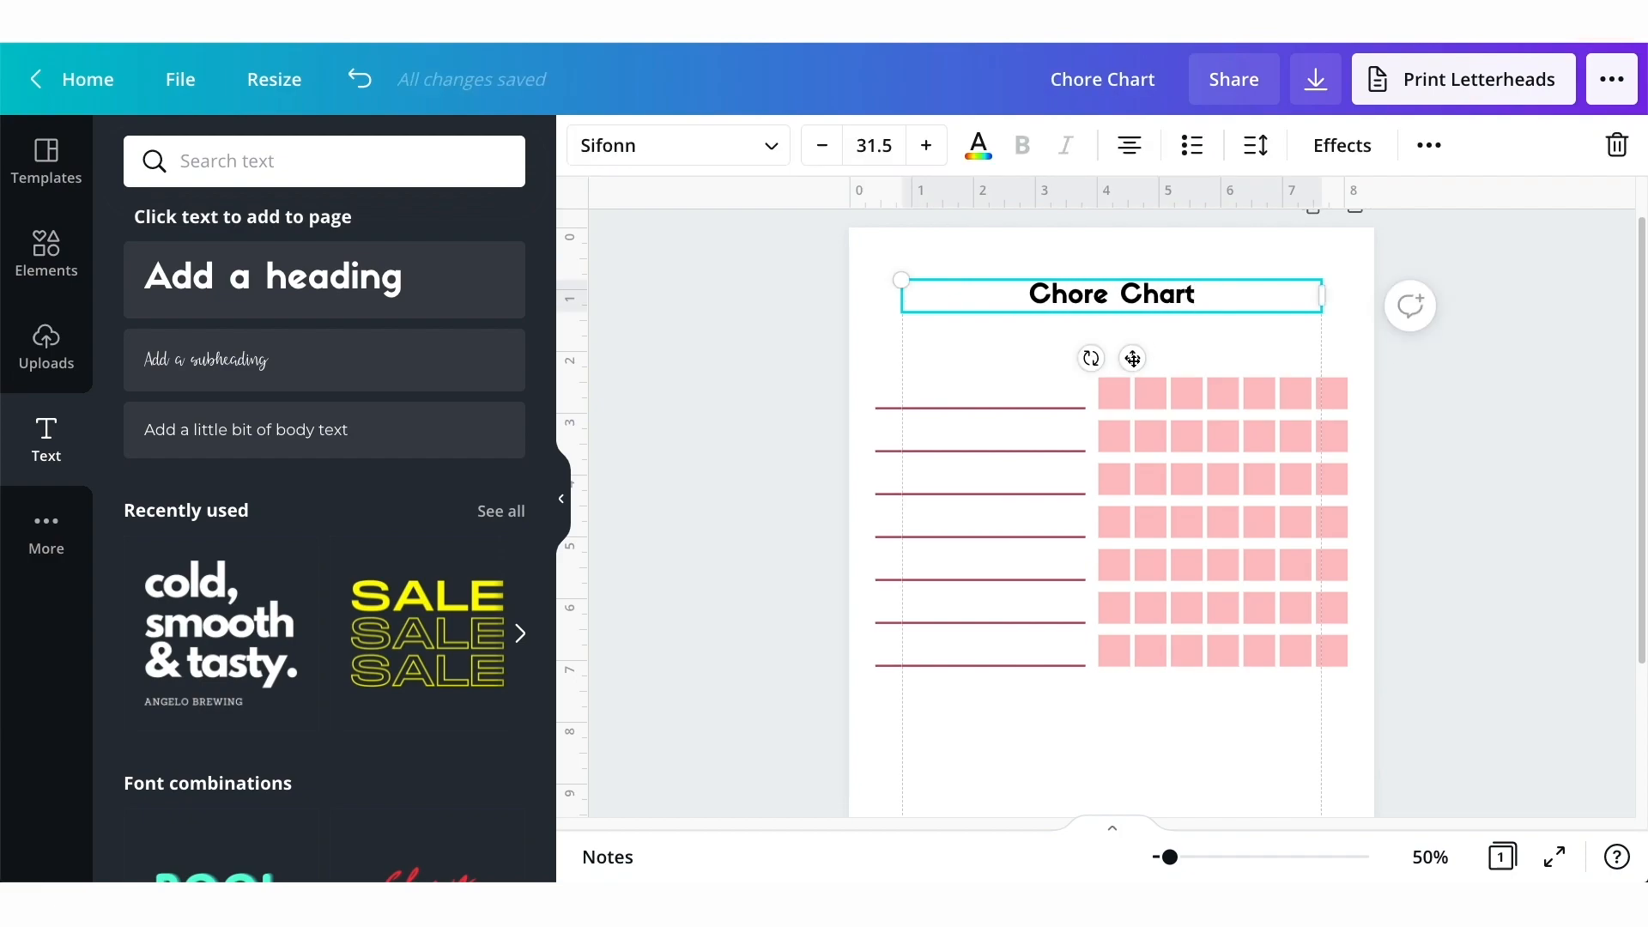
# Style the title in Mont Bold at size 43.5, using the dark red document color.
pyautogui.click(730, 161)
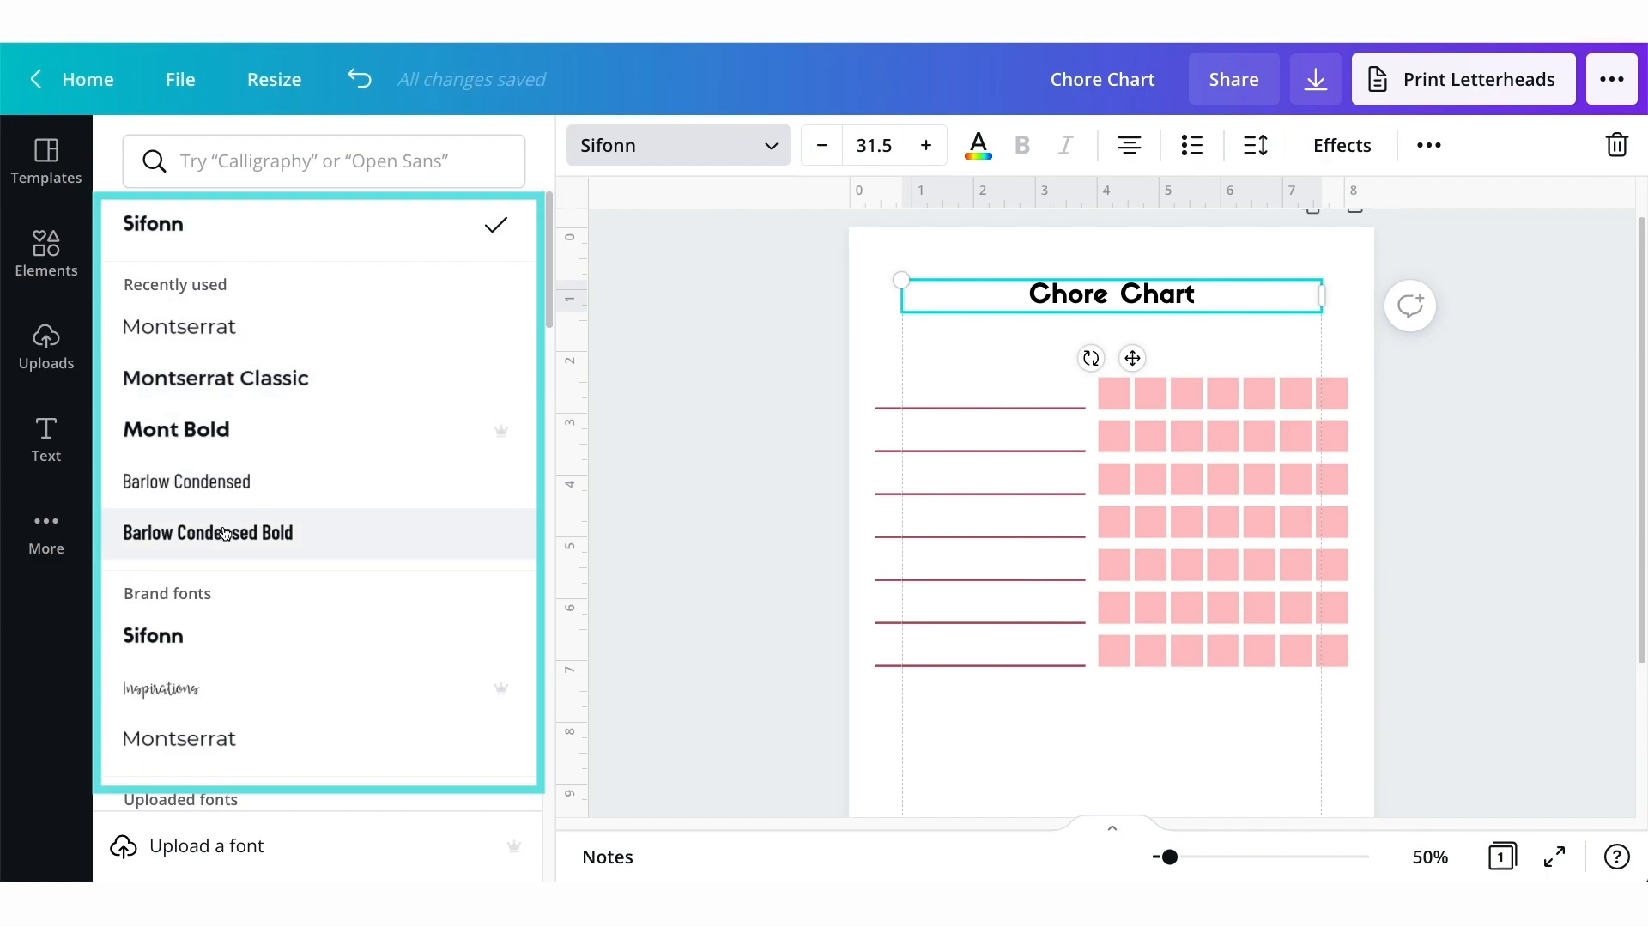
pyautogui.click(234, 434)
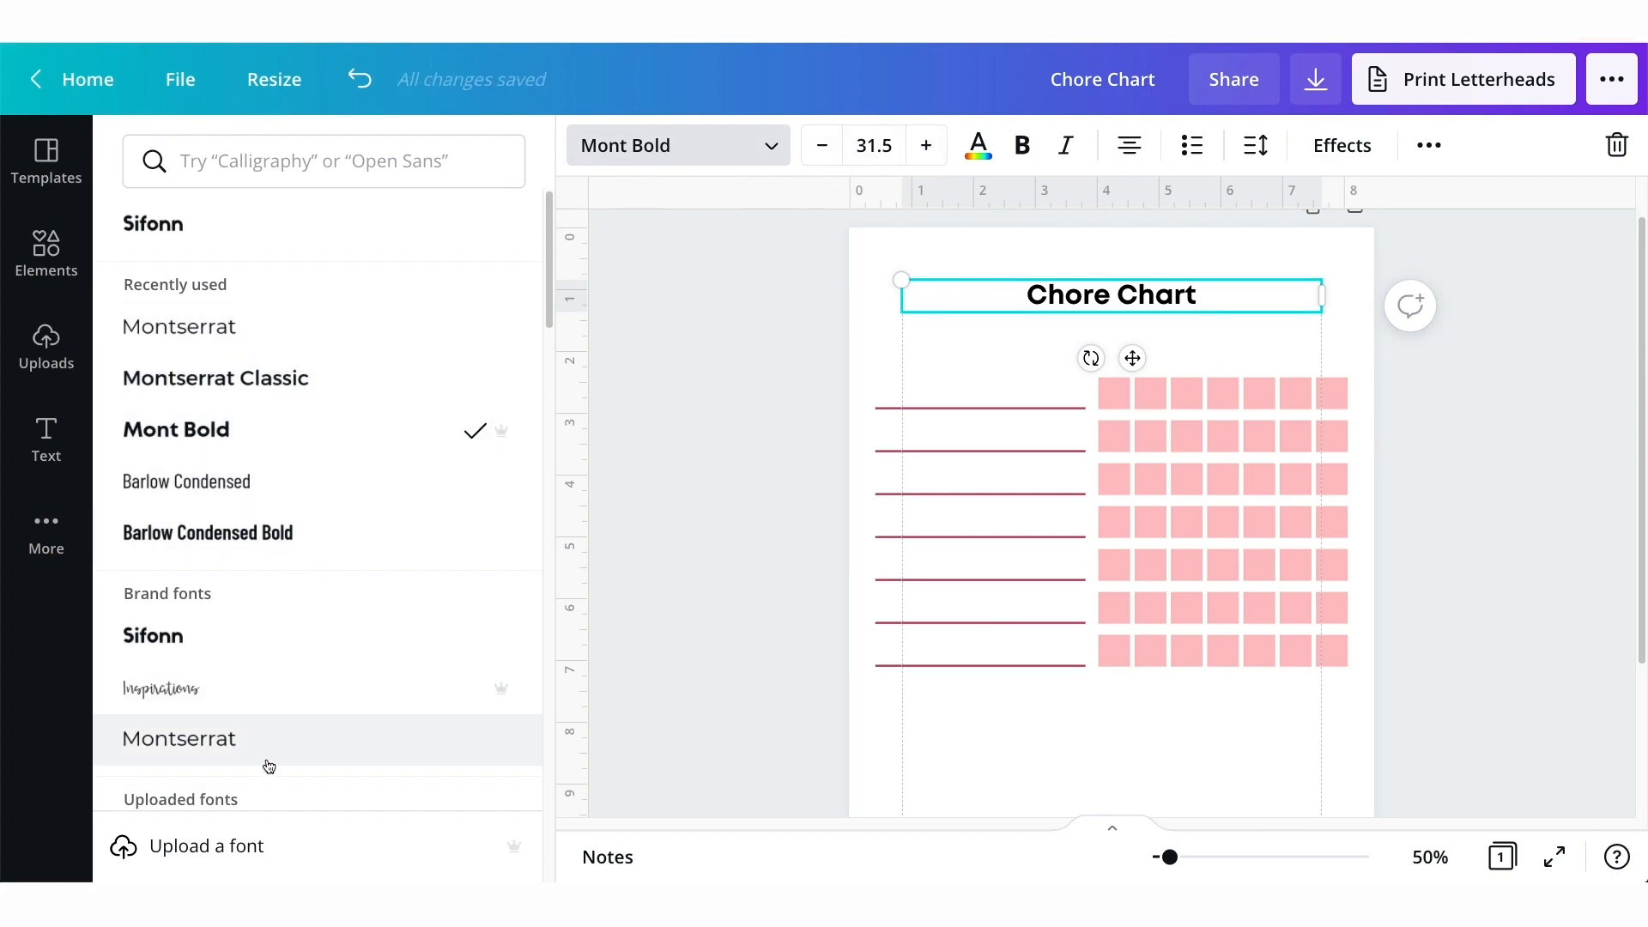
pyautogui.click(928, 148)
pyautogui.click(928, 148)
pyautogui.click(928, 148)
pyautogui.click(928, 148)
pyautogui.click(928, 147)
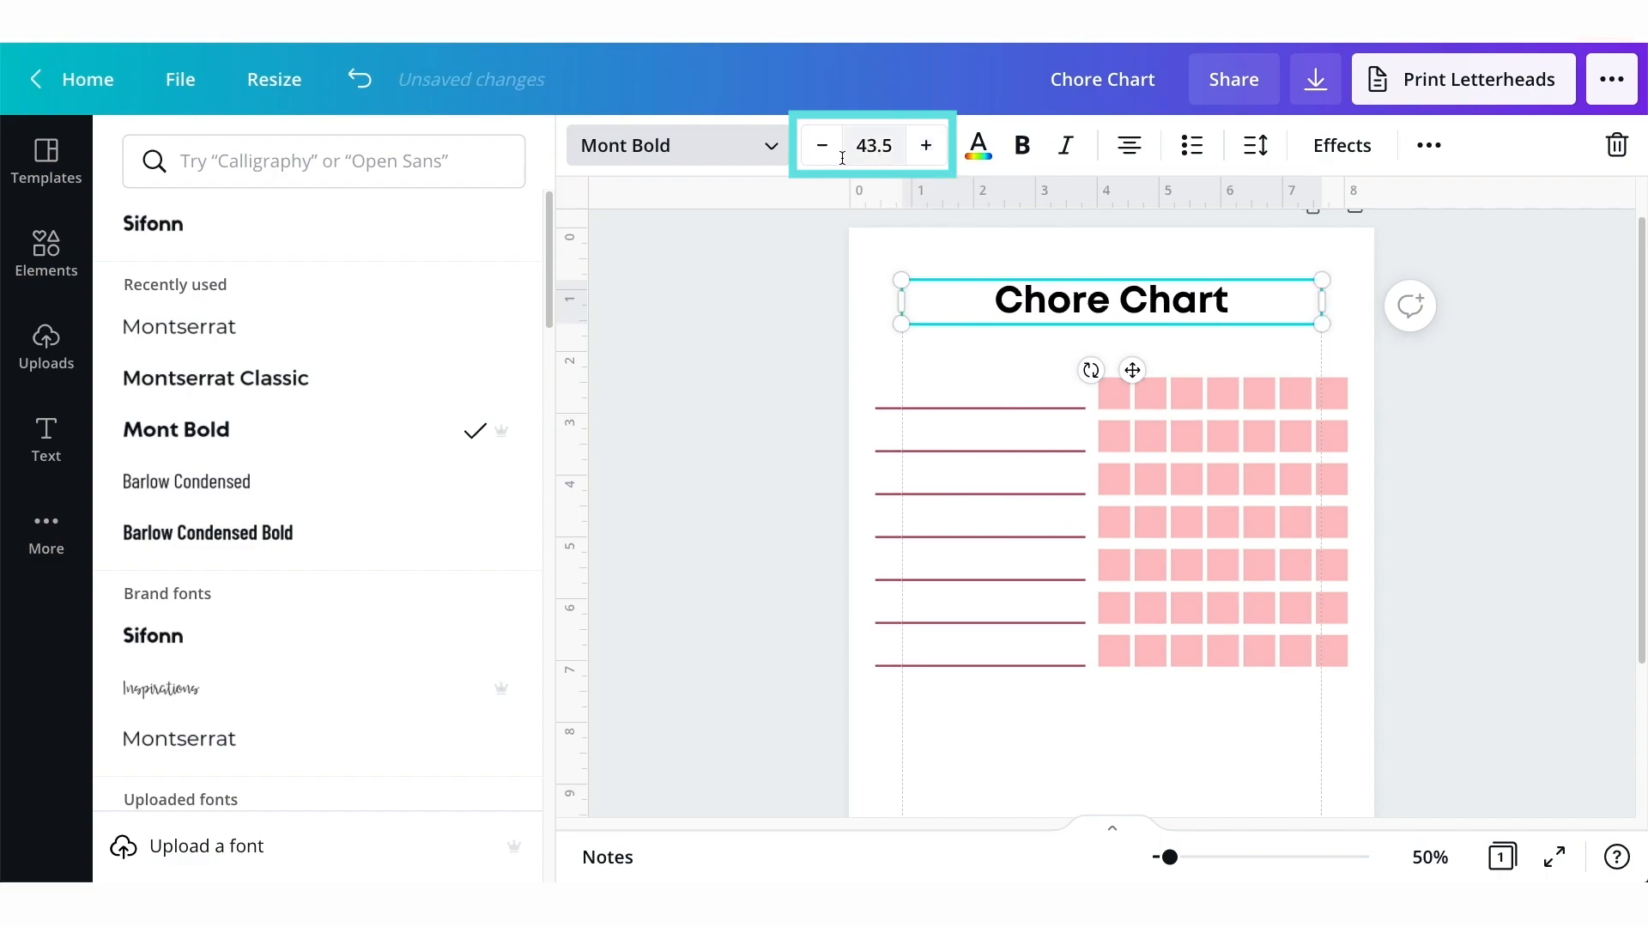
pyautogui.click(978, 148)
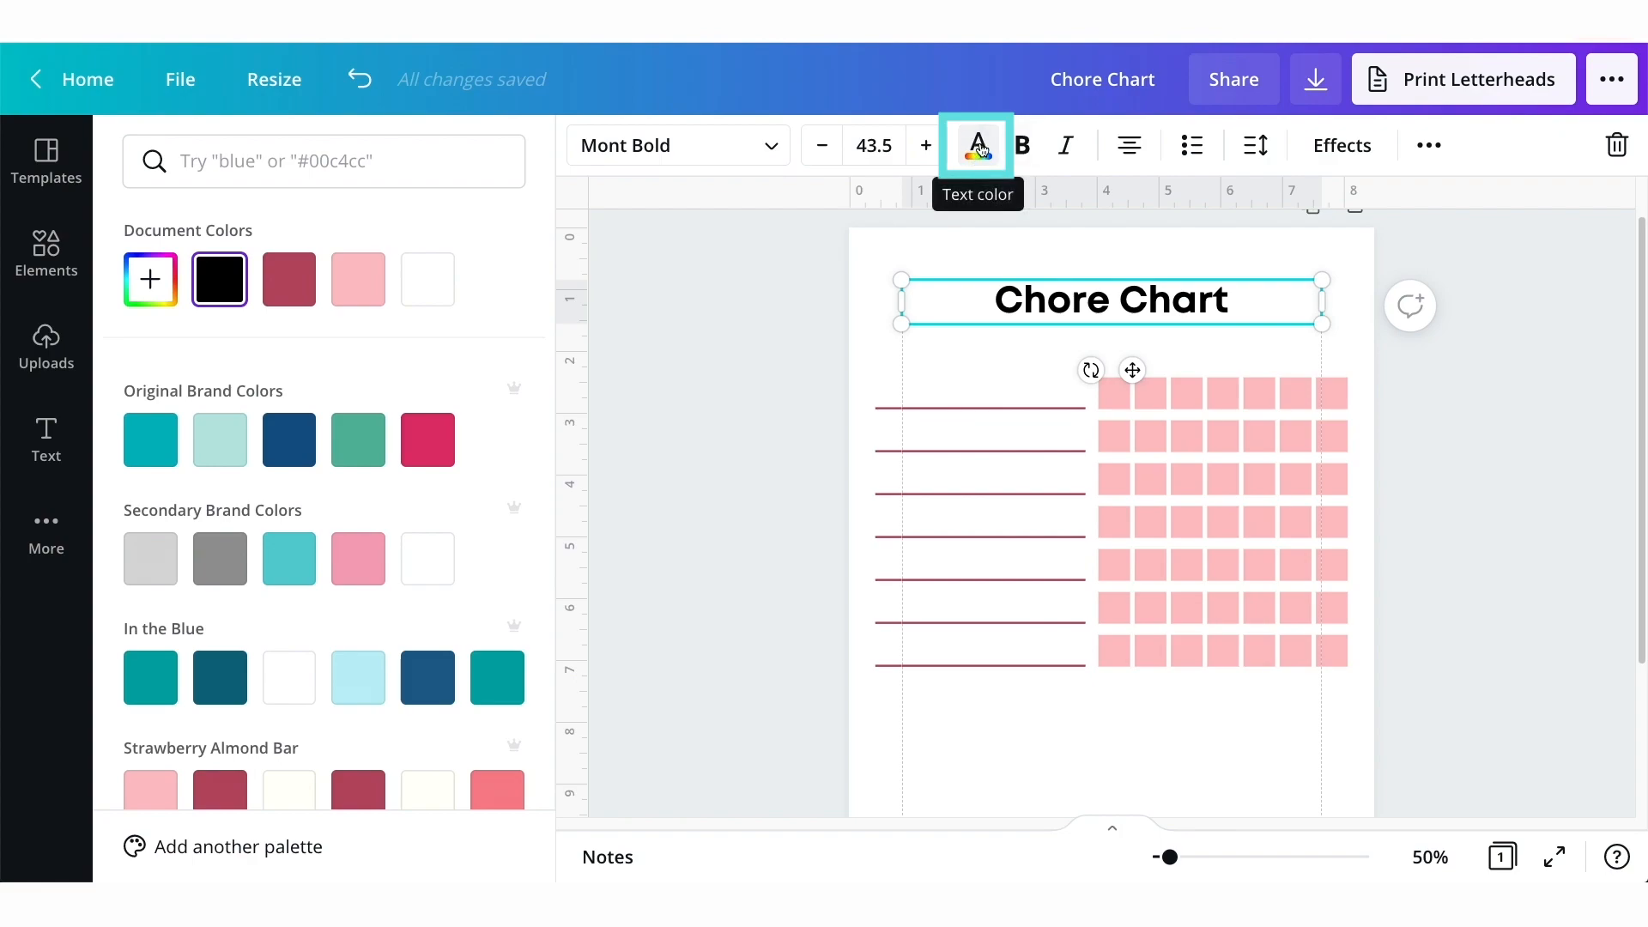
pyautogui.click(292, 288)
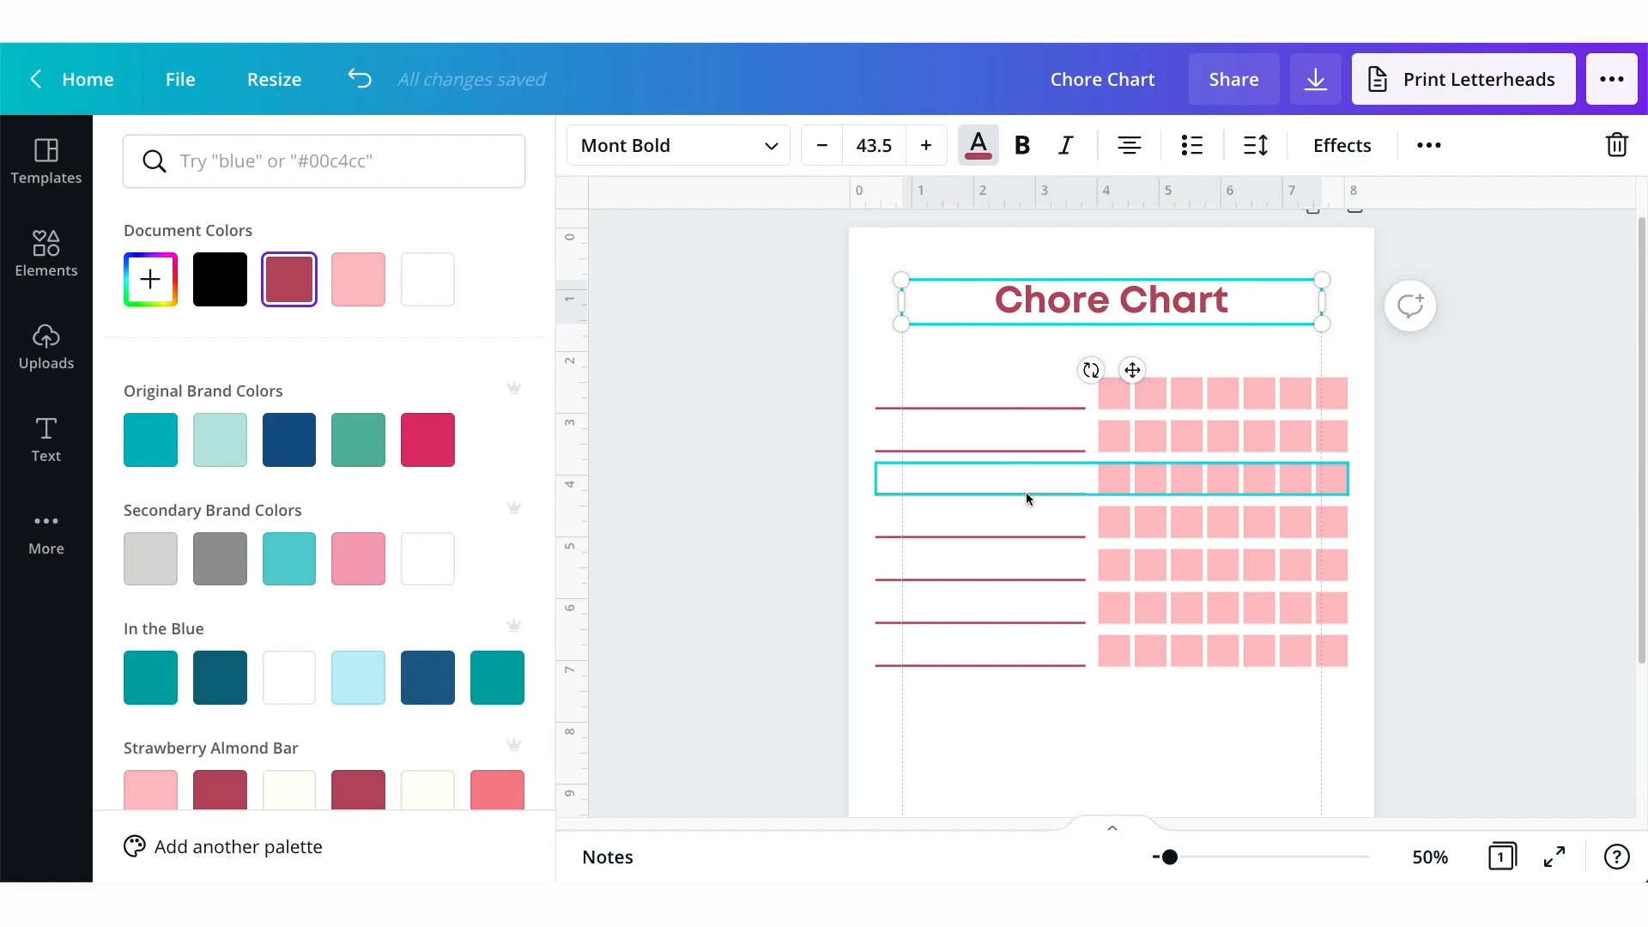
# Enlarge the title to size 64.7 and fit its text box back between the side margins.
pyautogui.moveTo(1327, 283)
pyautogui.mouseDown()
pyautogui.moveTo(1350, 266)
pyautogui.moveTo(1322, 300)
pyautogui.mouseUp()
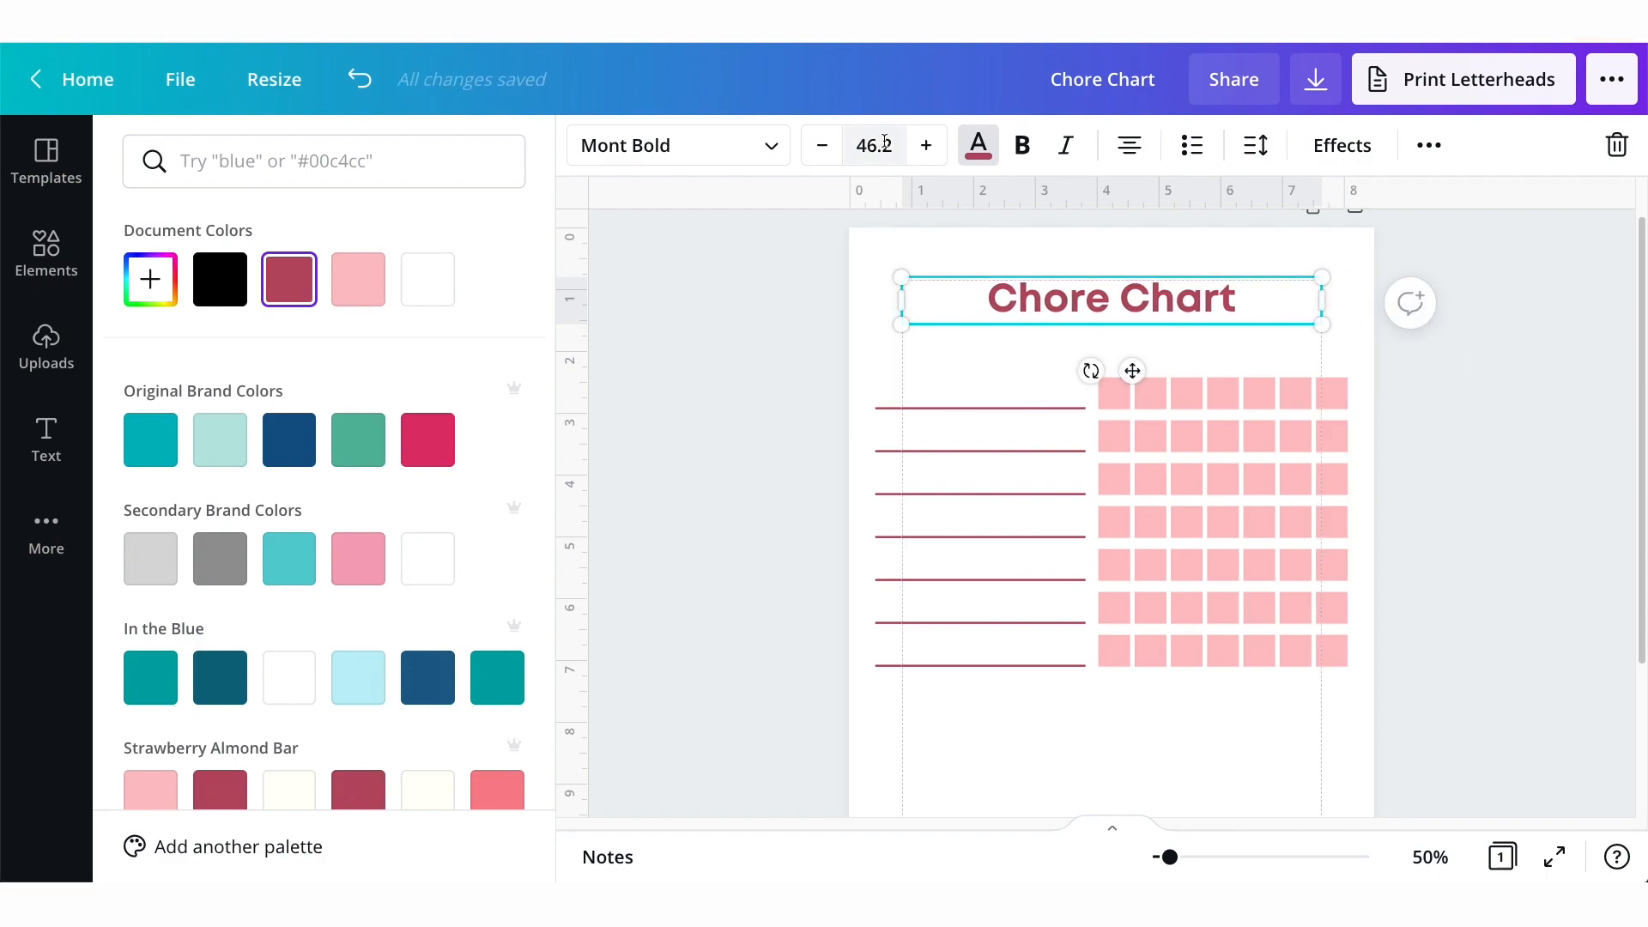
pyautogui.click(927, 146)
pyautogui.click(927, 146)
pyautogui.moveTo(901, 277); pyautogui.dragTo(796, 220)
pyautogui.moveTo(780, 296); pyautogui.dragTo(891, 294)
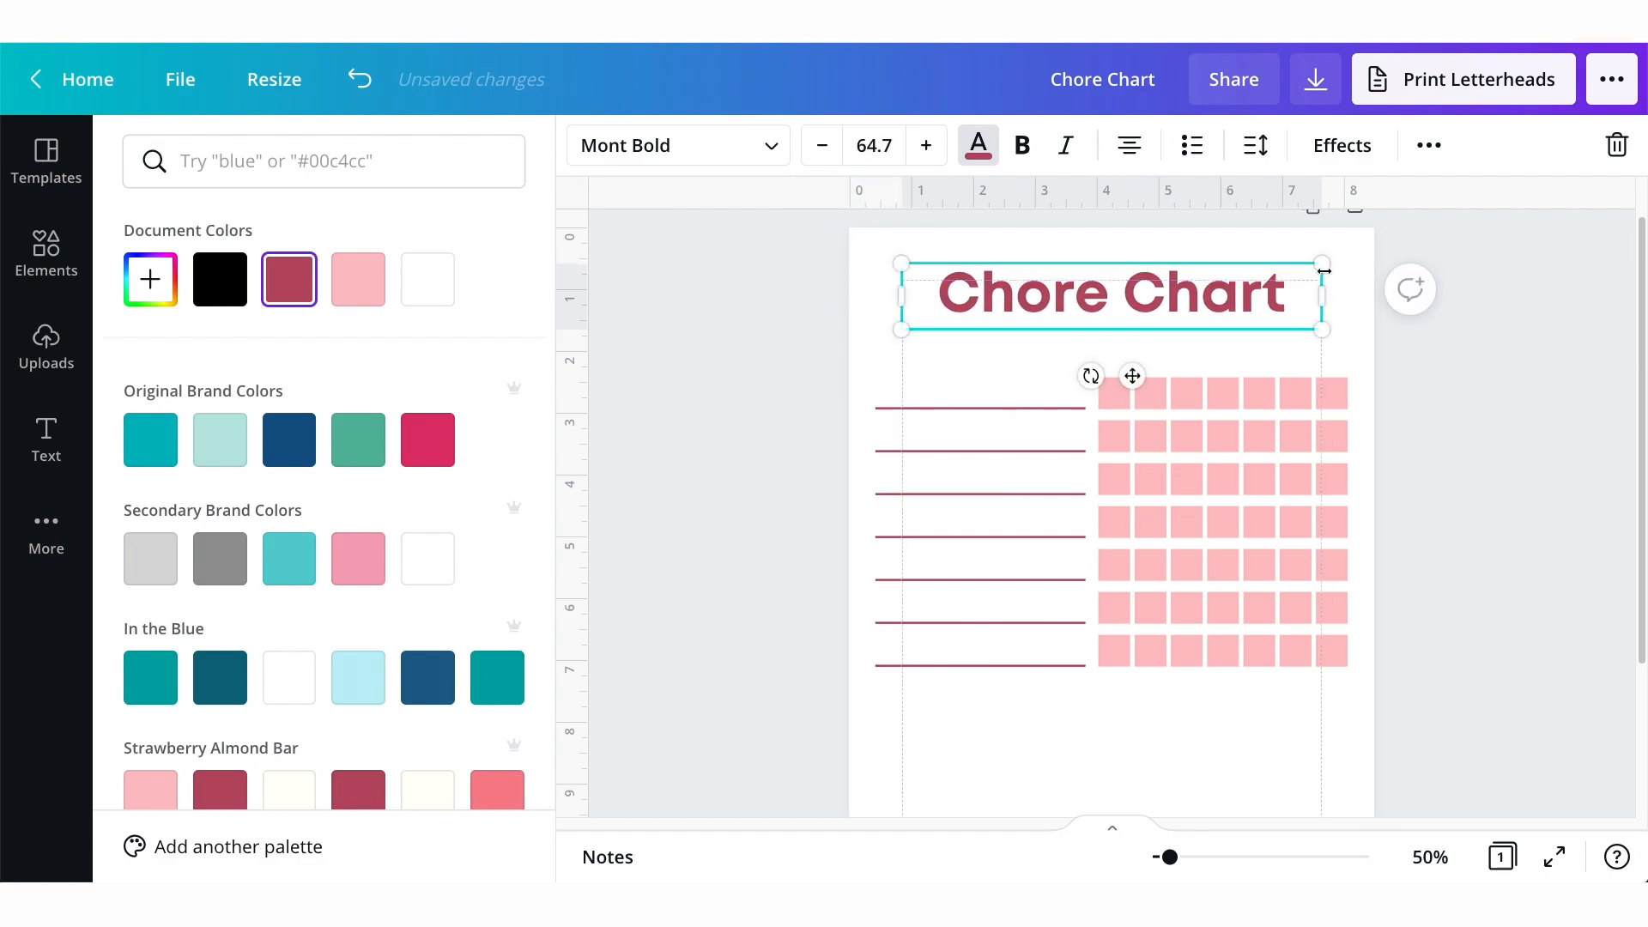
# Rewrite the title in capitals as "CHORE CHART" and set its font size to 50.
pyautogui.doubleClick(1291, 293)
pyautogui.write('CHORE CHART')
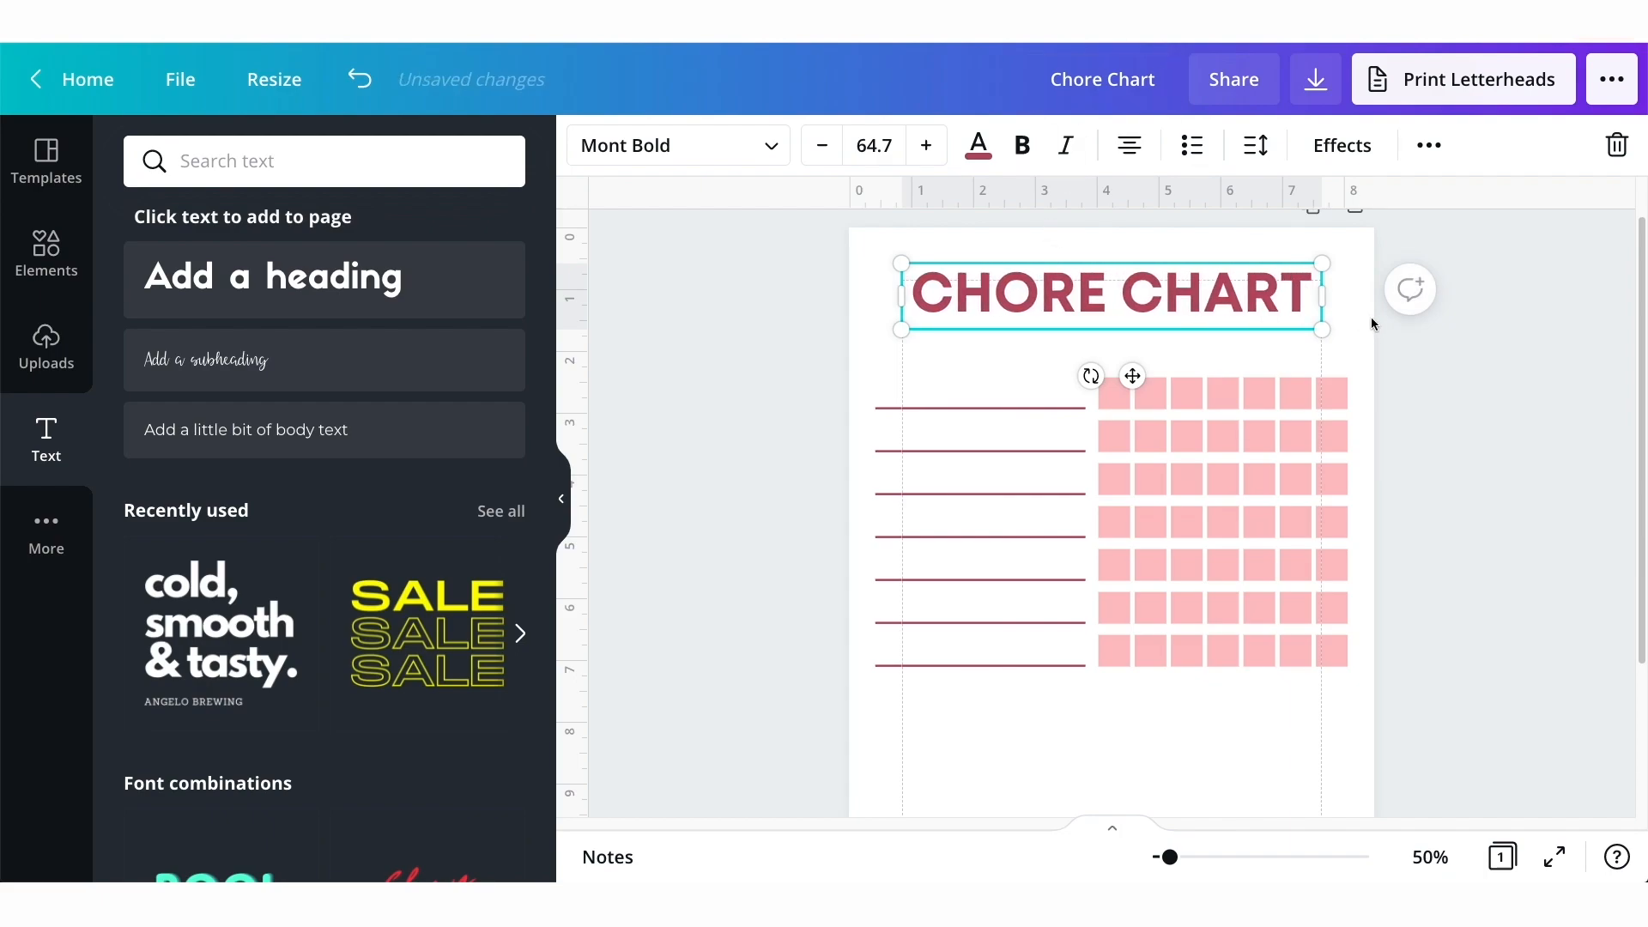
pyautogui.click(868, 145)
pyautogui.write('50')
pyautogui.press('Return')
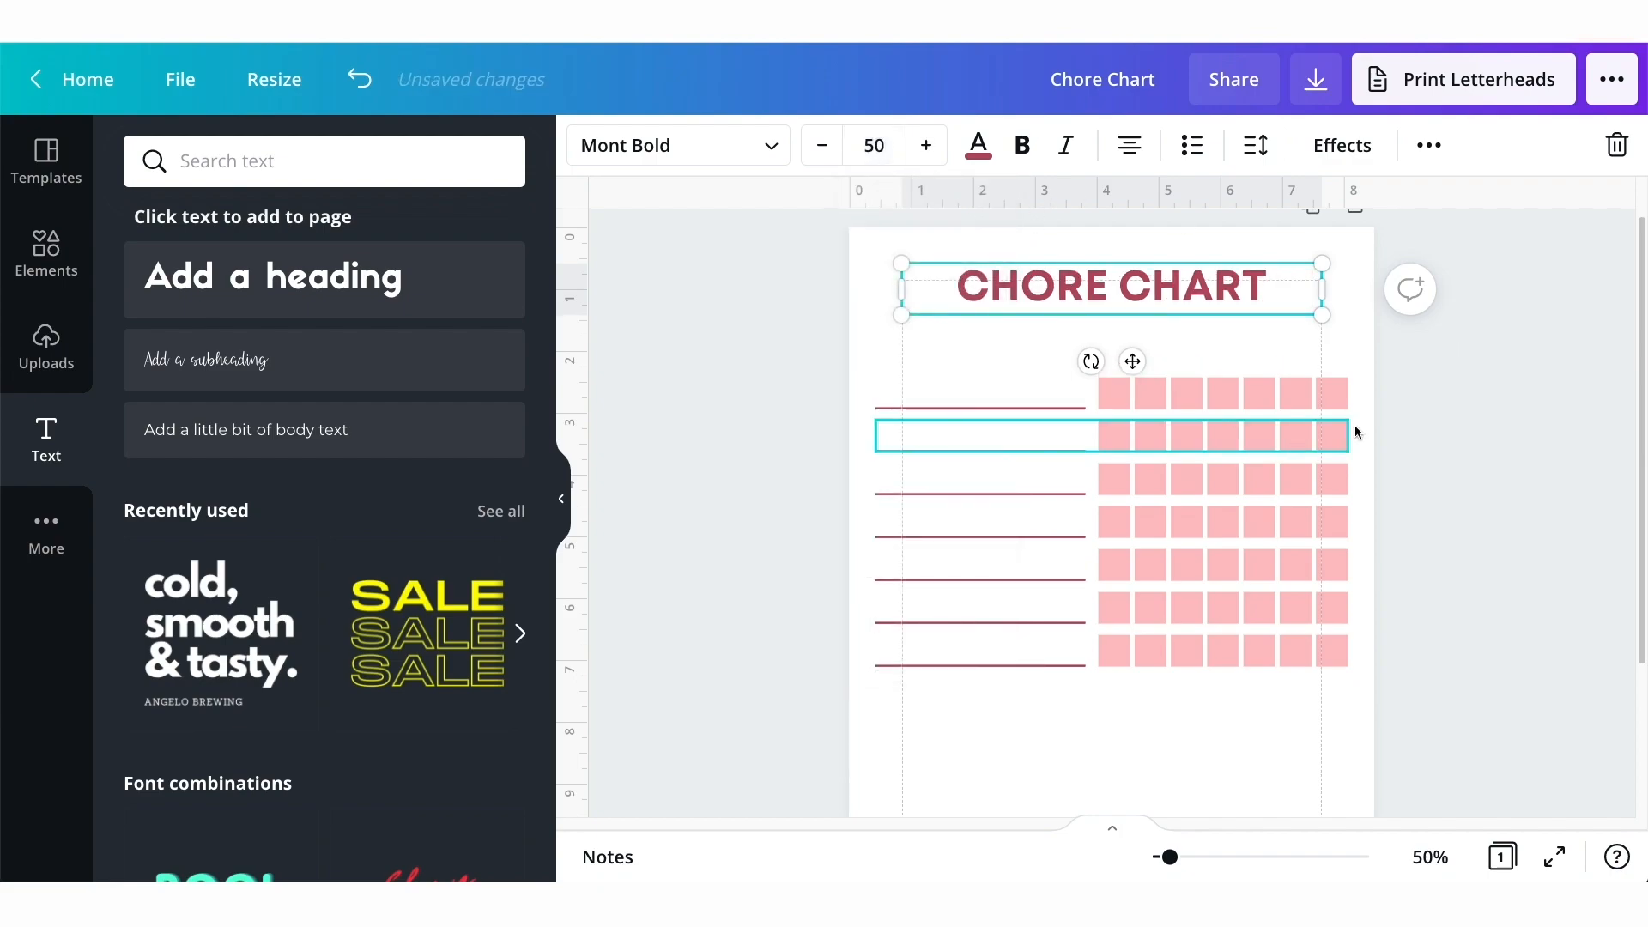
# Enlarge the title until it spans nearly the full width of the rows, and move it closer to the page's top edge.
pyautogui.moveTo(1249, 301)
pyautogui.mouseDown()
pyautogui.moveTo(1250, 335)
pyautogui.moveTo(1247, 295)
pyautogui.mouseUp()
pyautogui.click(927, 146)
pyautogui.click(927, 145)
pyautogui.click(926, 145)
pyautogui.click(927, 145)
pyautogui.click(926, 145)
pyautogui.moveTo(1315, 336); pyautogui.dragTo(1354, 336)
pyautogui.click(1331, 354)
pyautogui.moveTo(1203, 291); pyautogui.dragTo(1200, 277)
pyautogui.click(1421, 356)
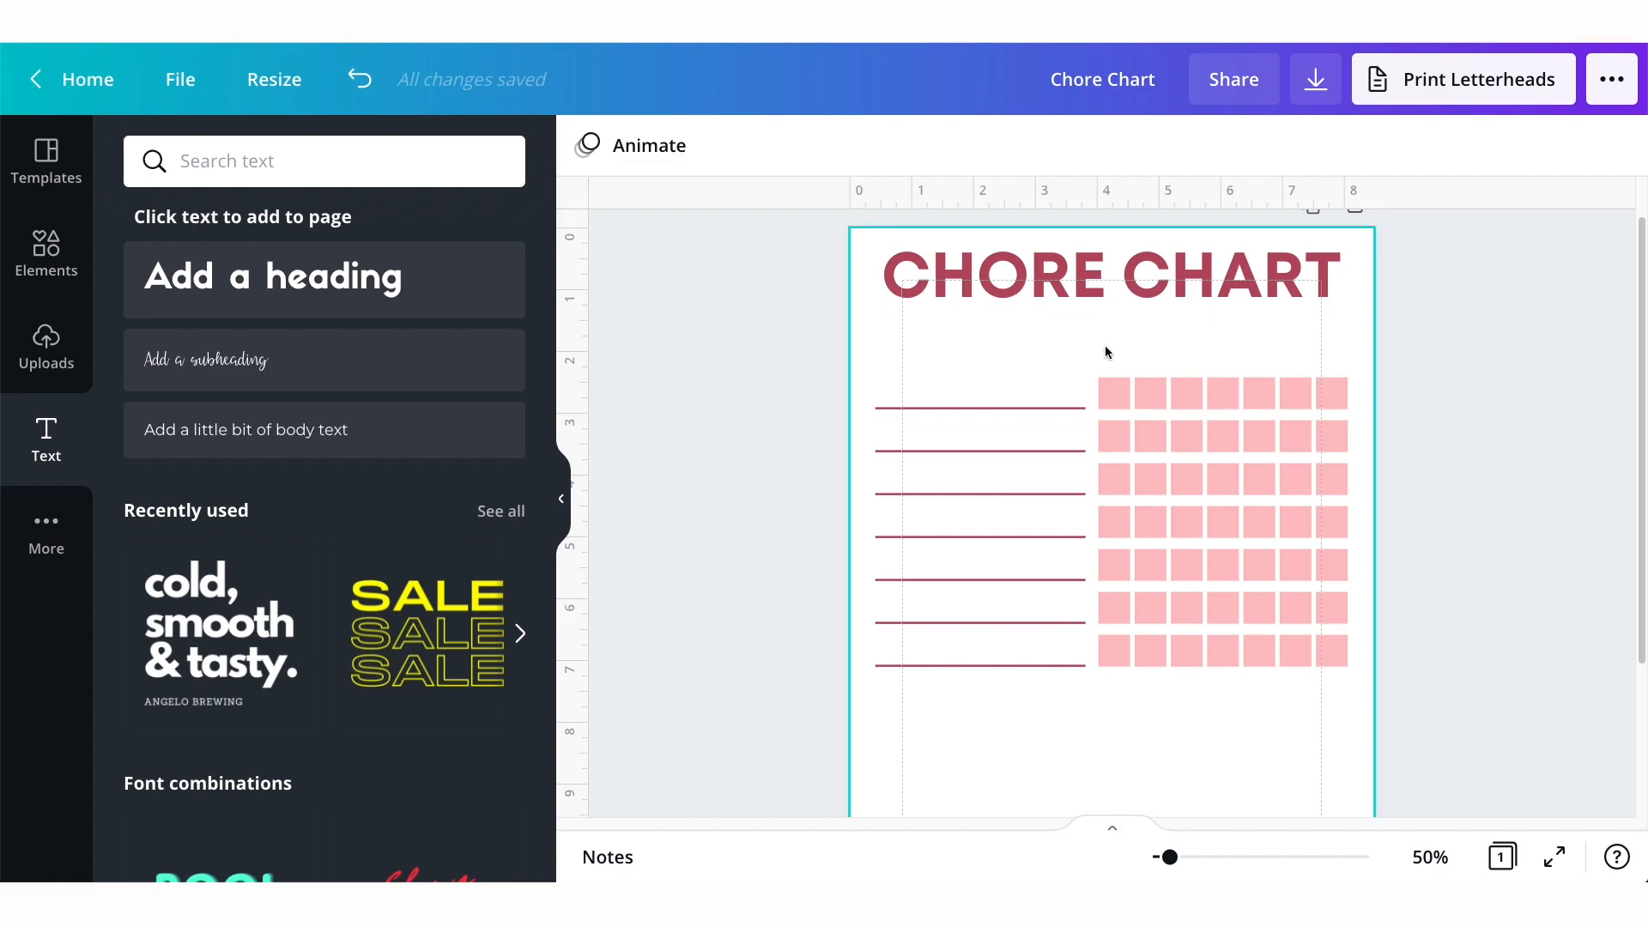
# Add a subheading above the first writing line, starting at the lines' left end.
pyautogui.click(348, 375)
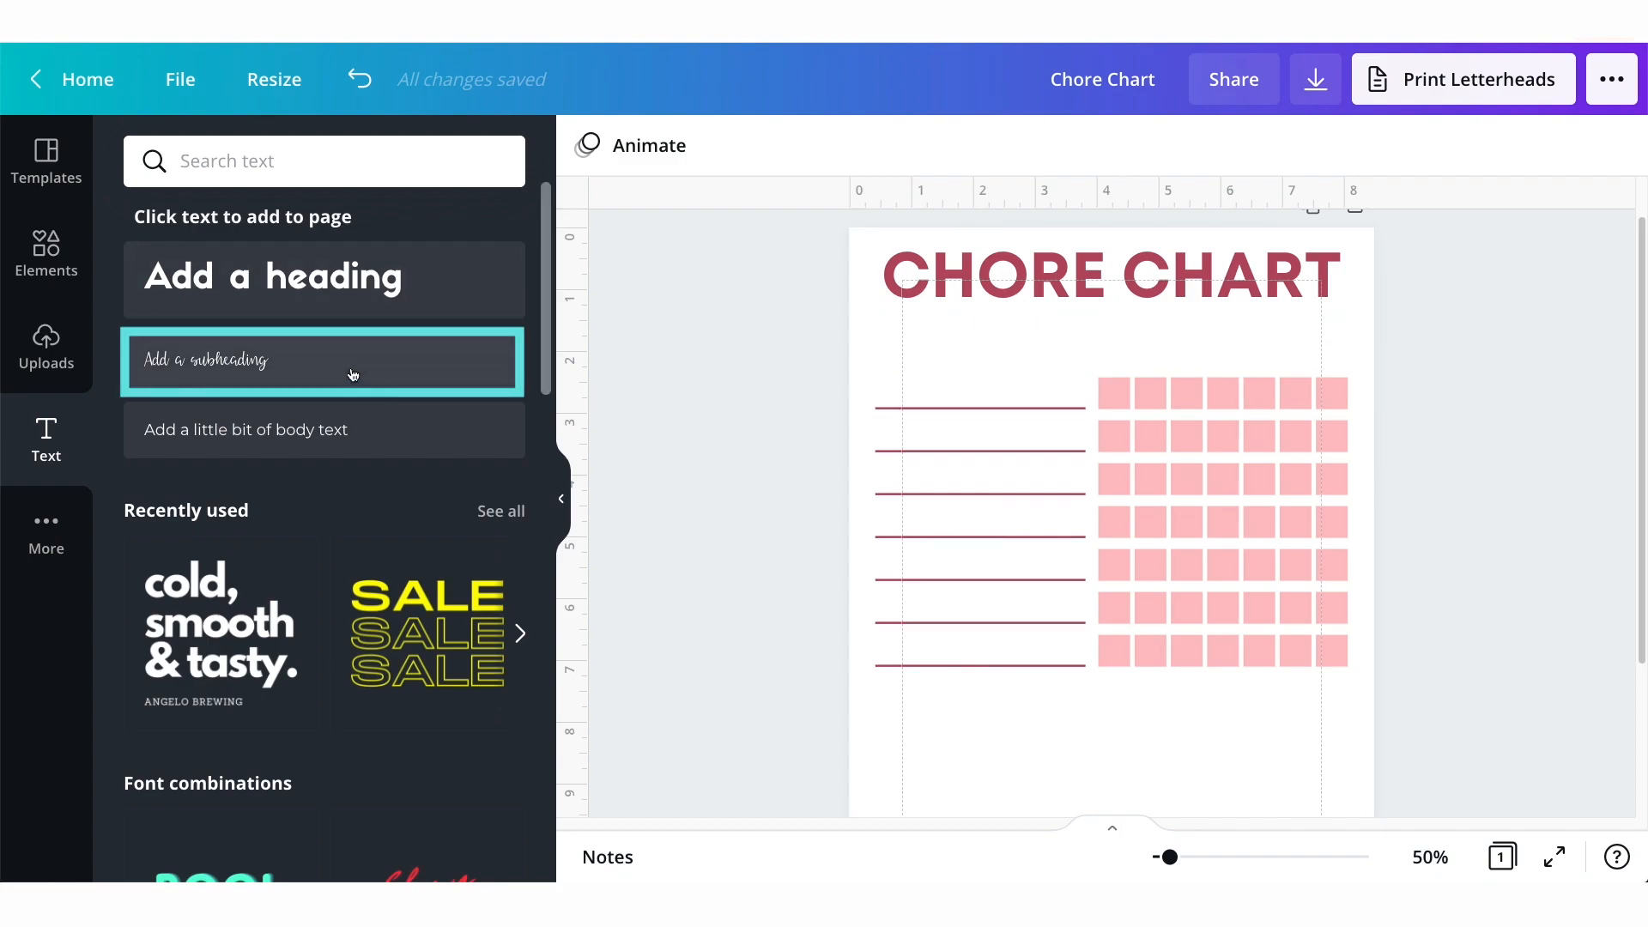
pyautogui.moveTo(1132, 577); pyautogui.dragTo(1048, 371)
pyautogui.moveTo(981, 429); pyautogui.dragTo(983, 414)
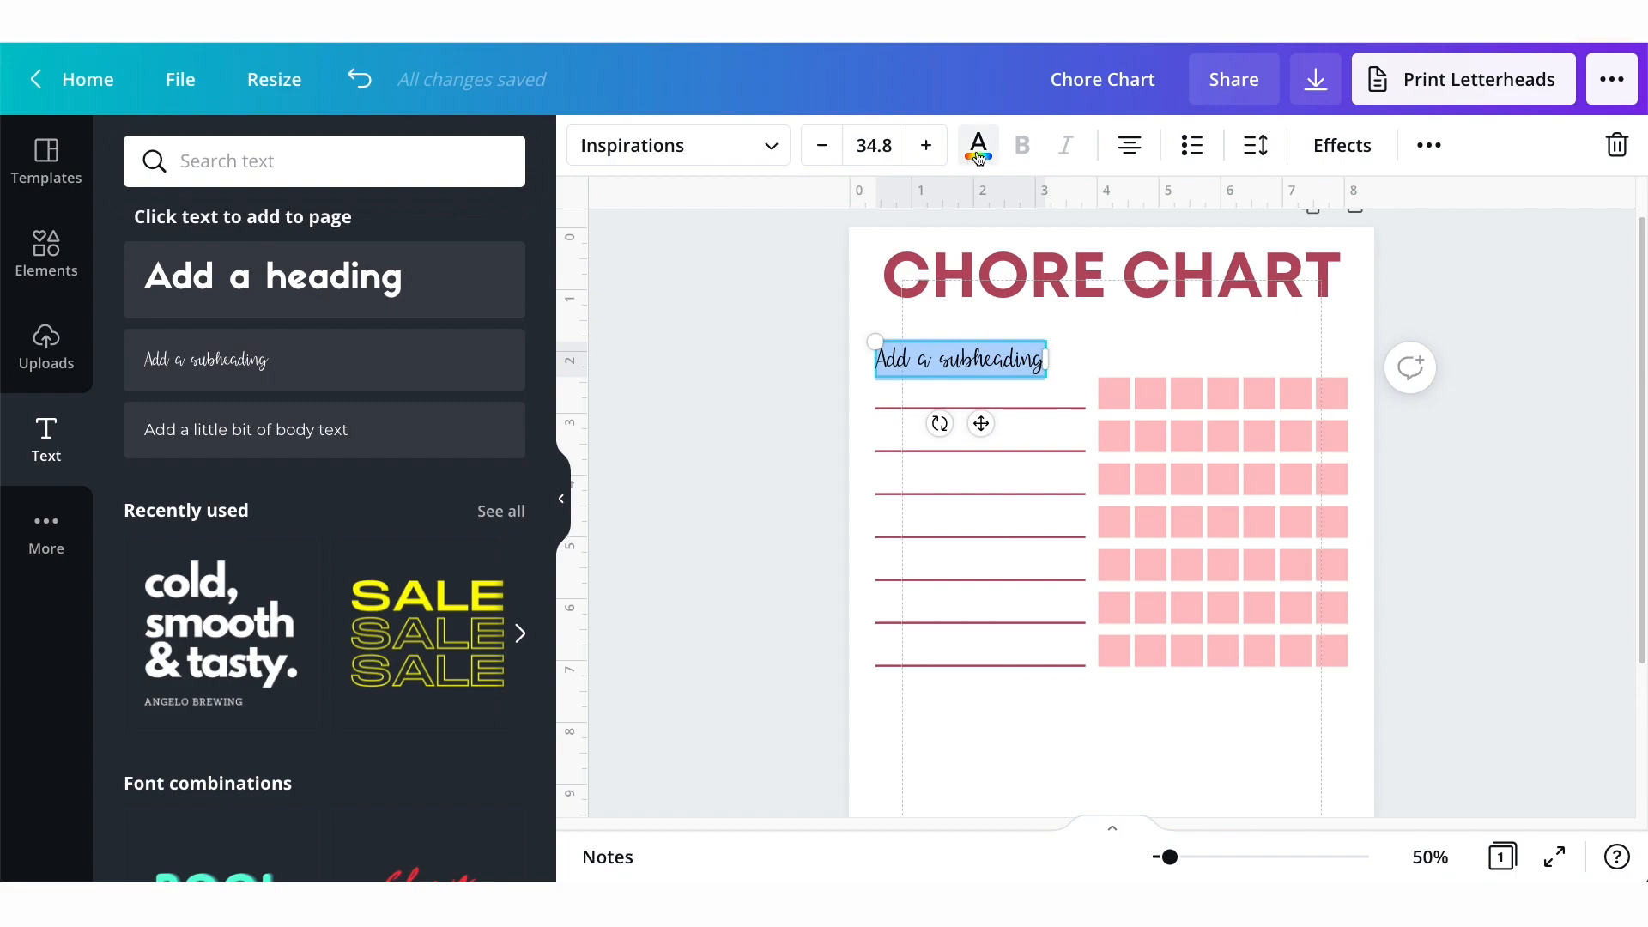
# Apply the handwriting font Apricots to the subheading and rewrite it as "Daily Chores".
pyautogui.click(771, 150)
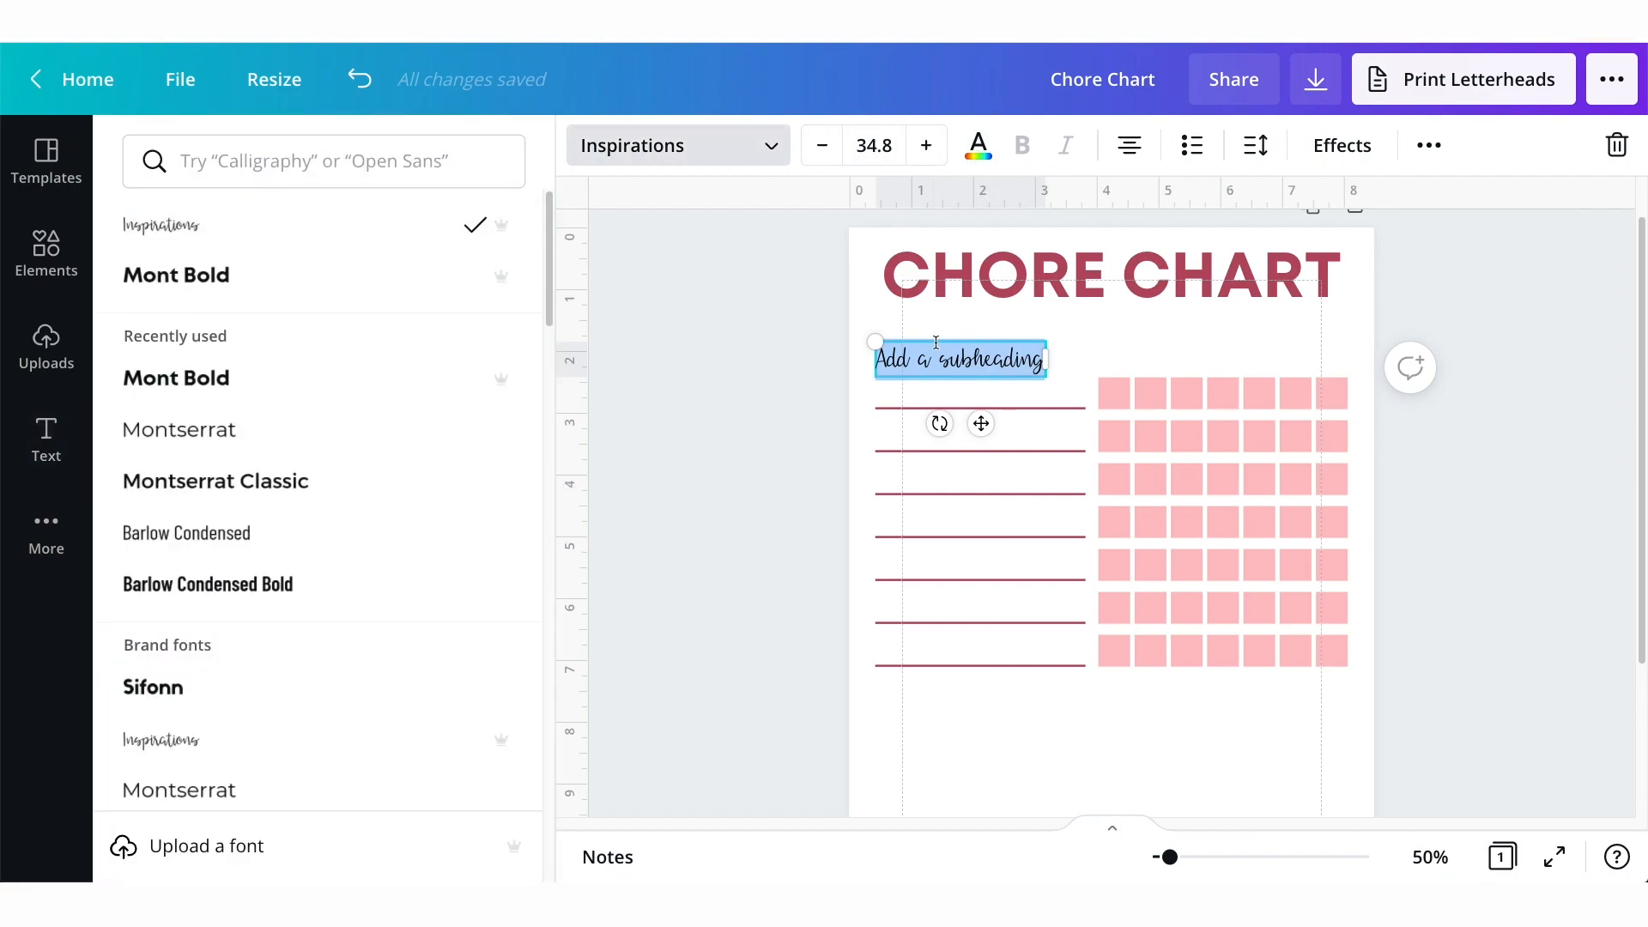
pyautogui.click(435, 158)
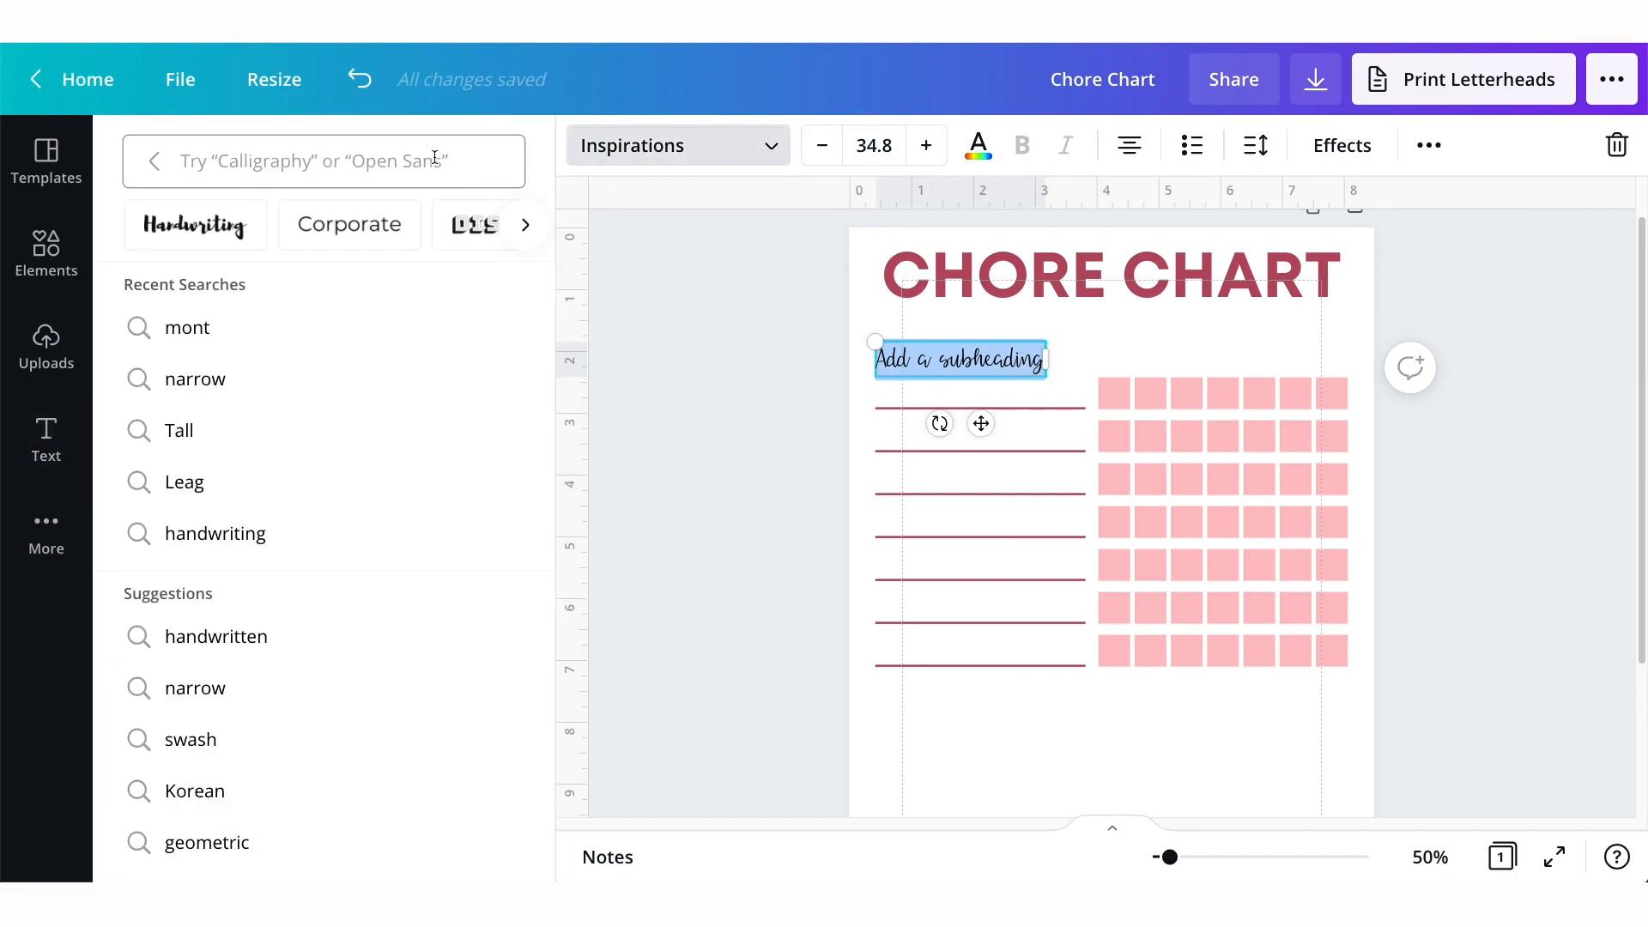
pyautogui.click(250, 166)
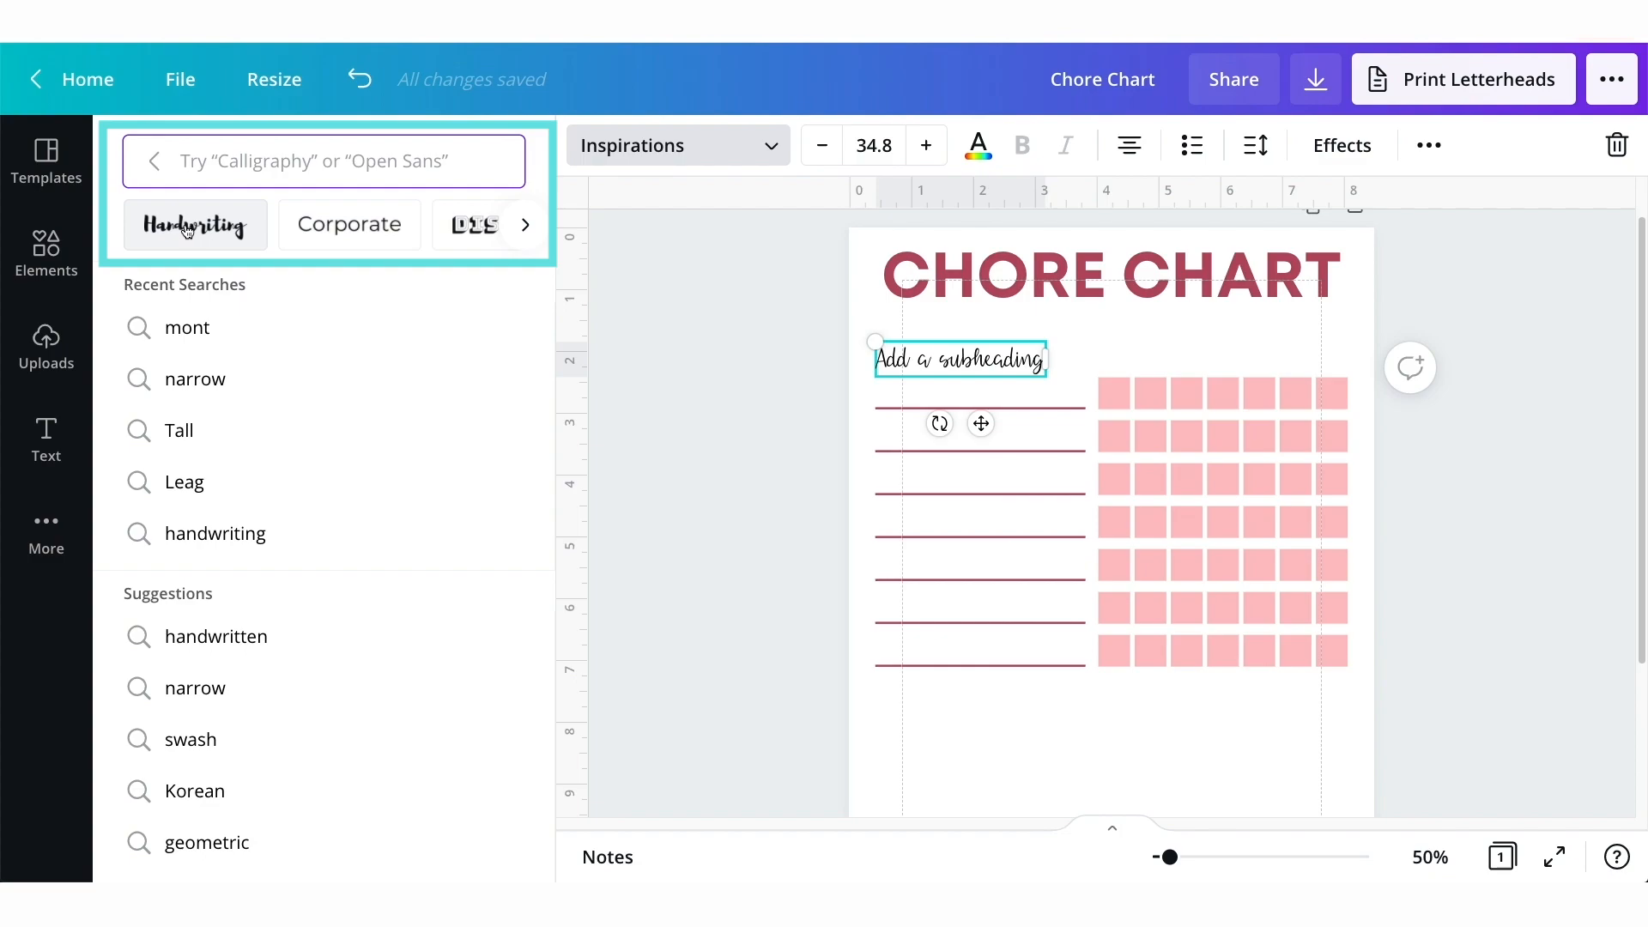
pyautogui.click(526, 224)
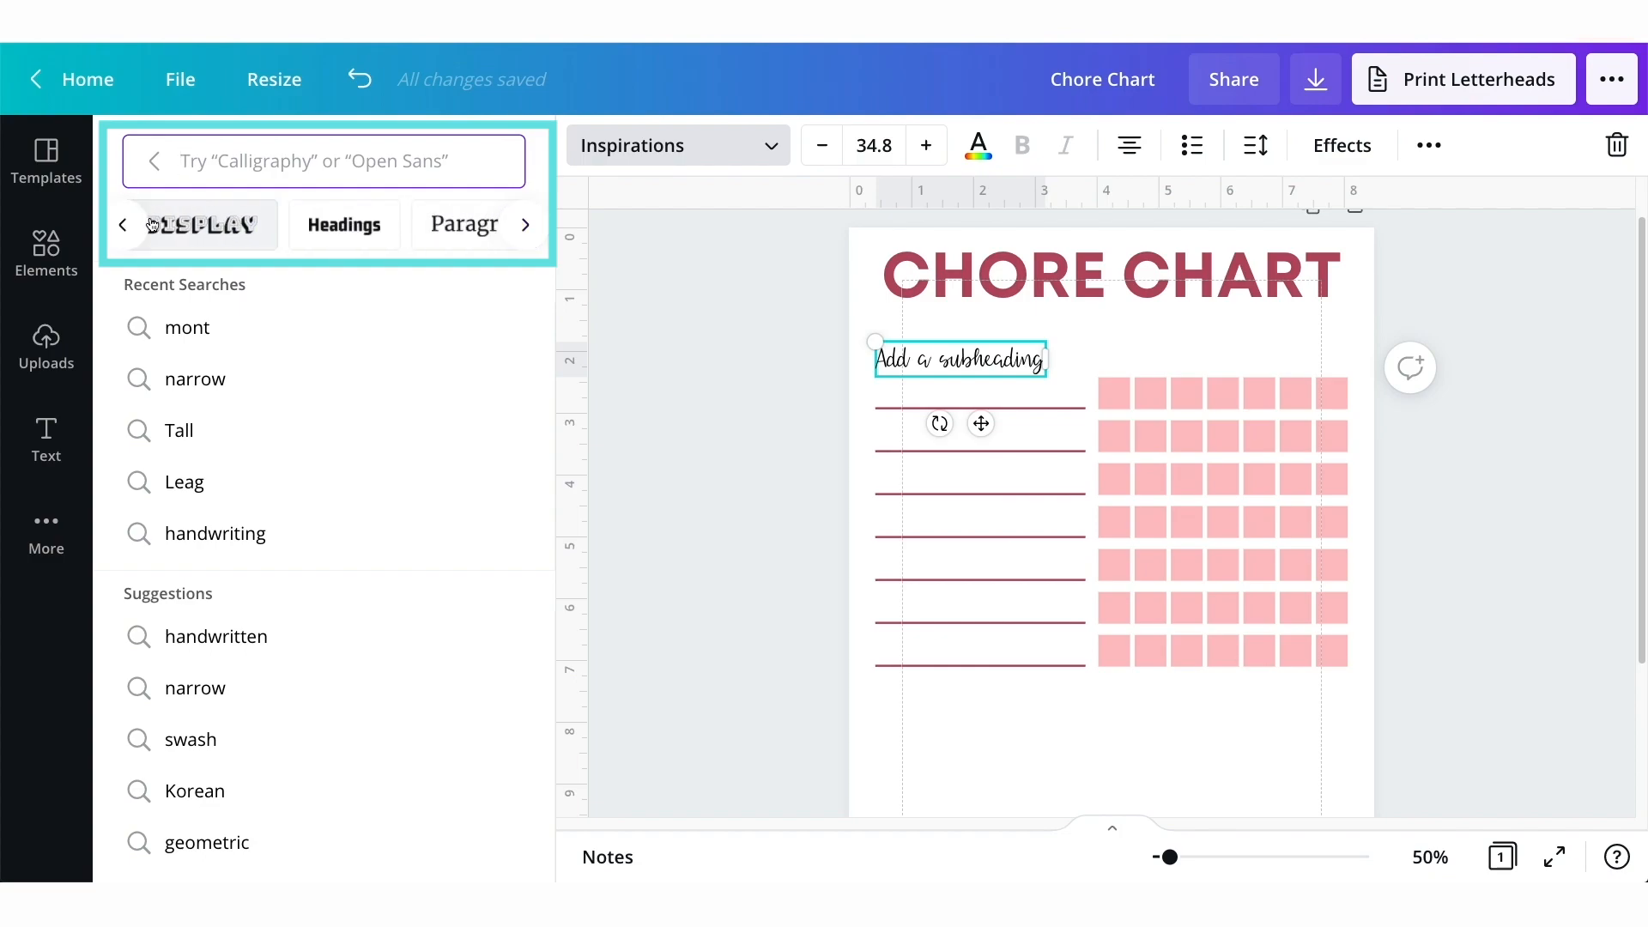
pyautogui.click(122, 224)
pyautogui.click(198, 224)
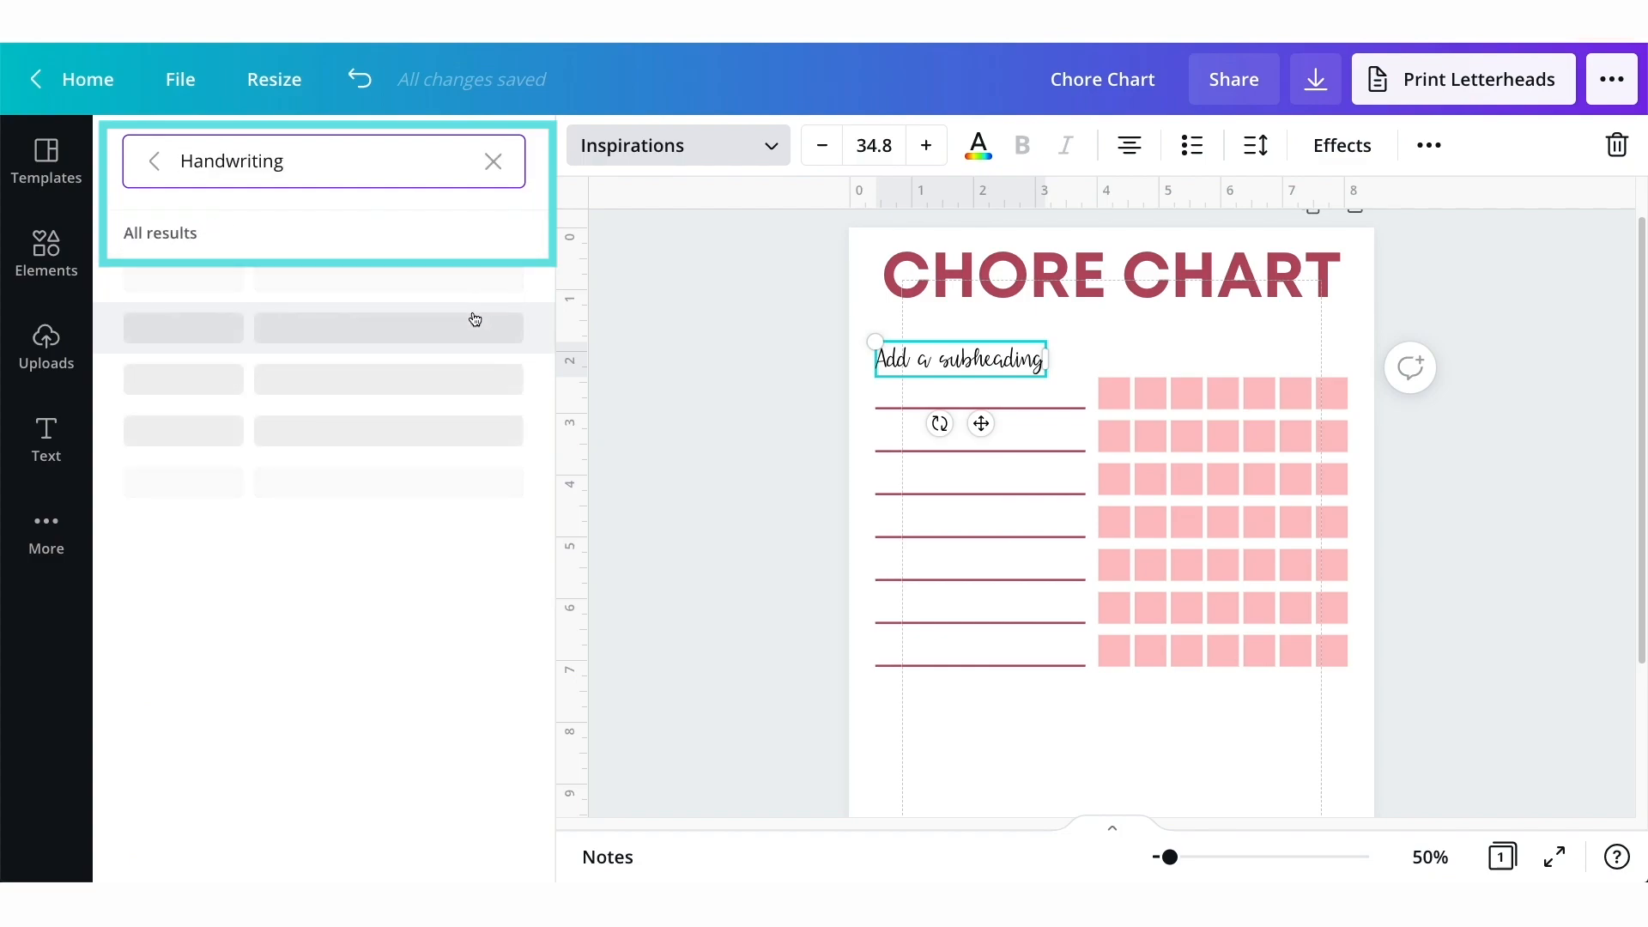
pyautogui.click(280, 276)
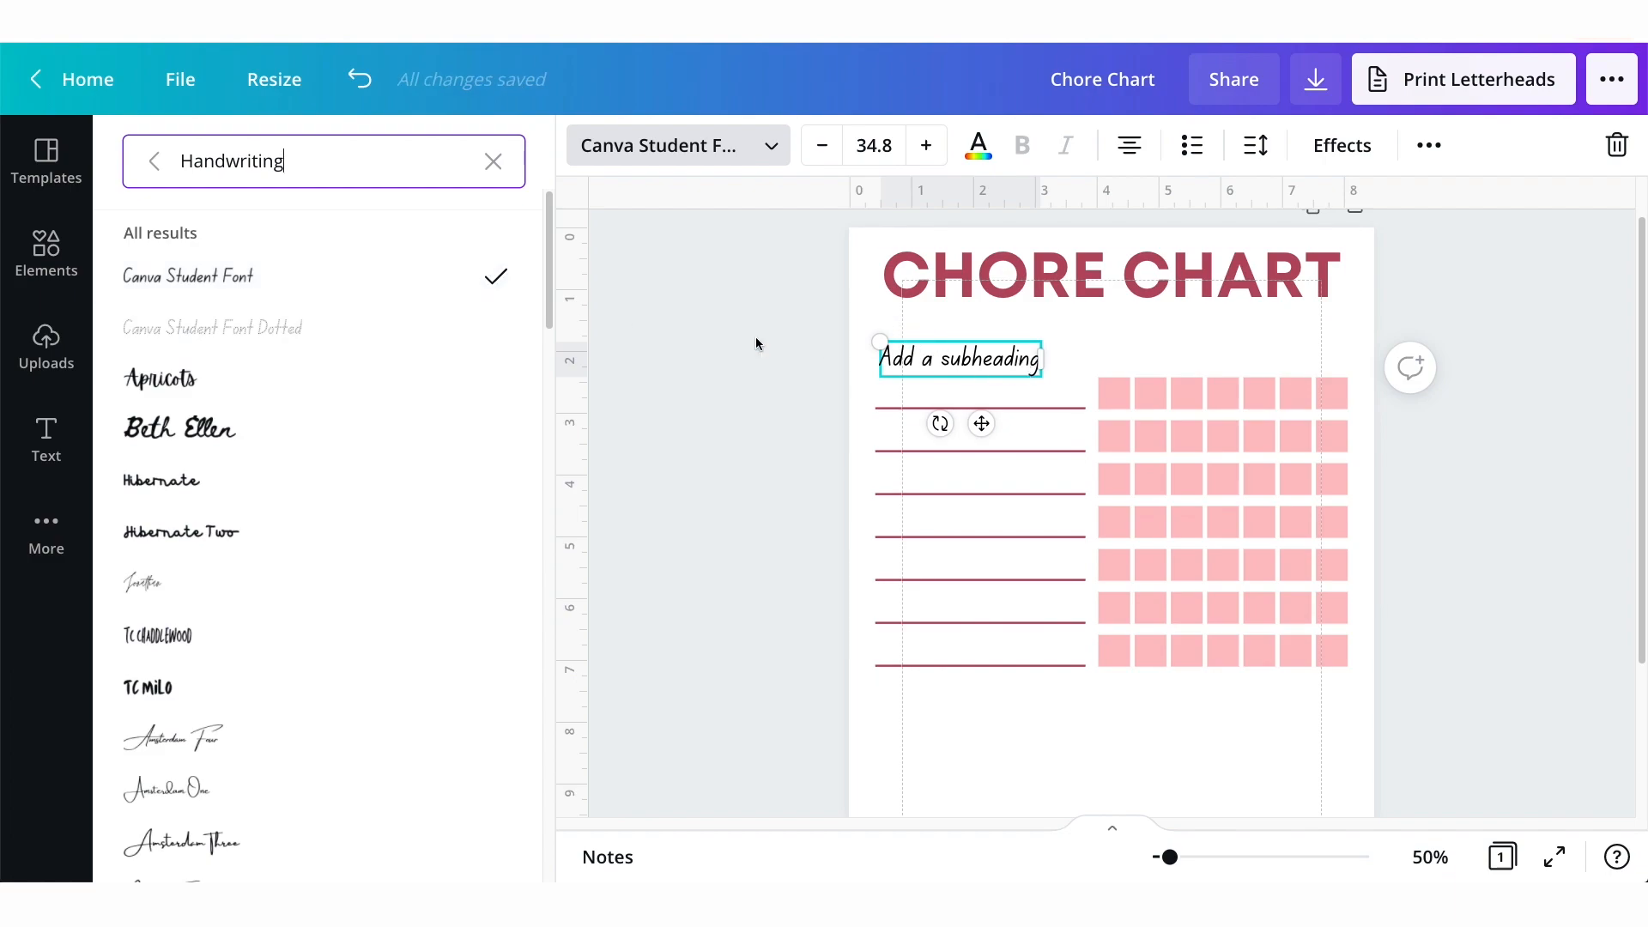
pyautogui.click(284, 374)
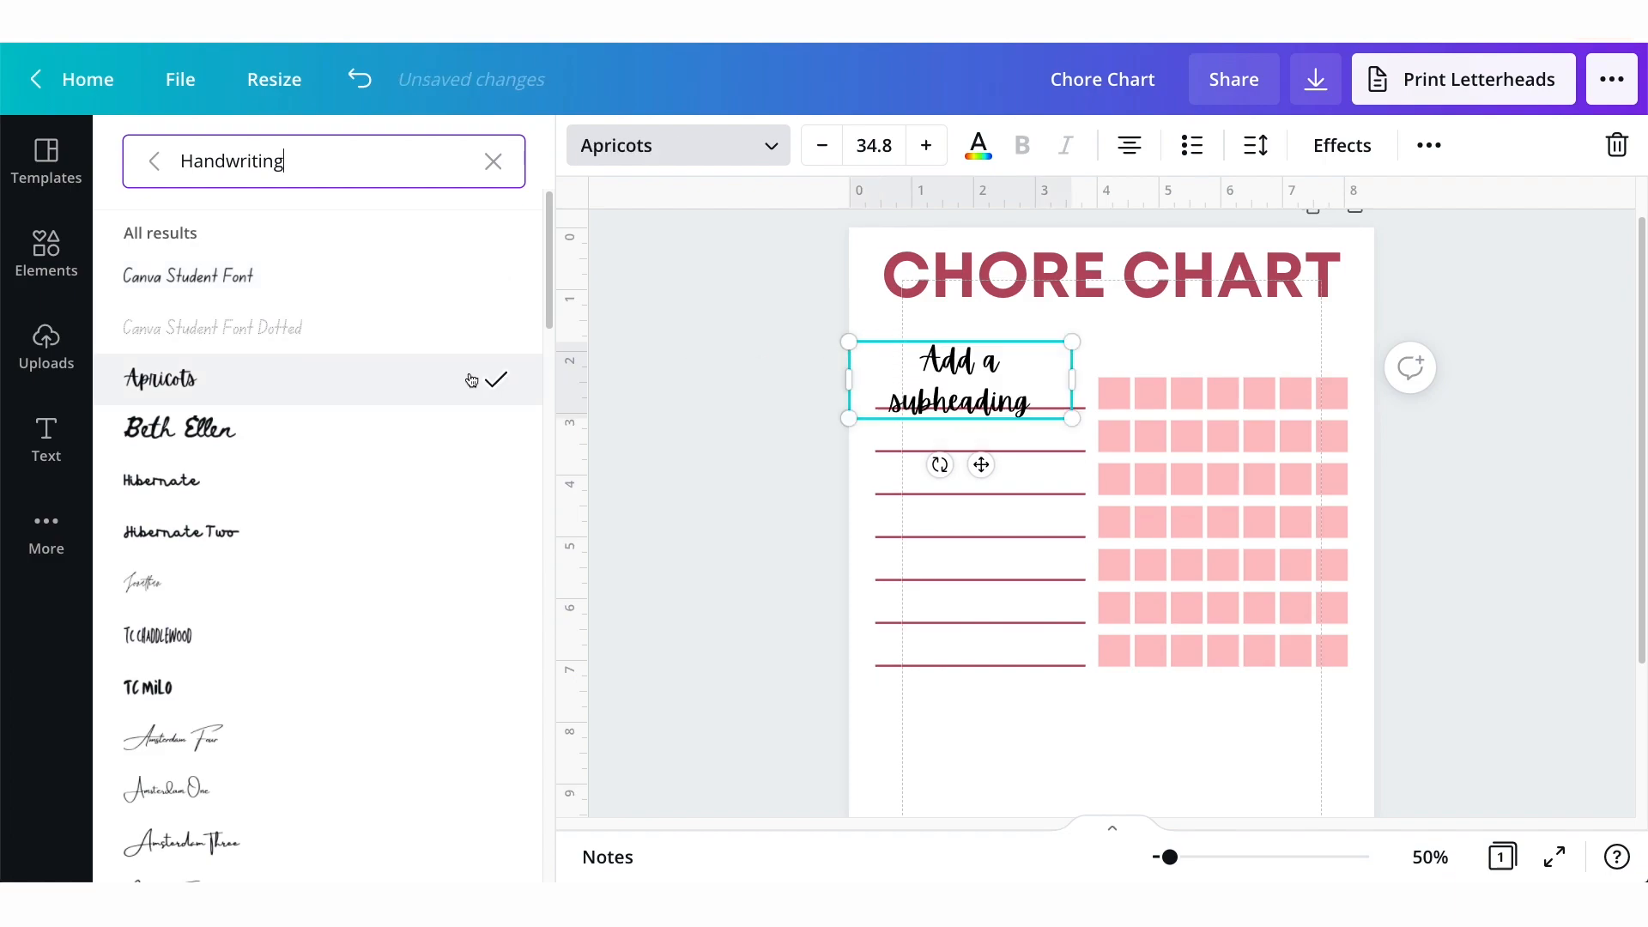
pyautogui.doubleClick(1031, 376)
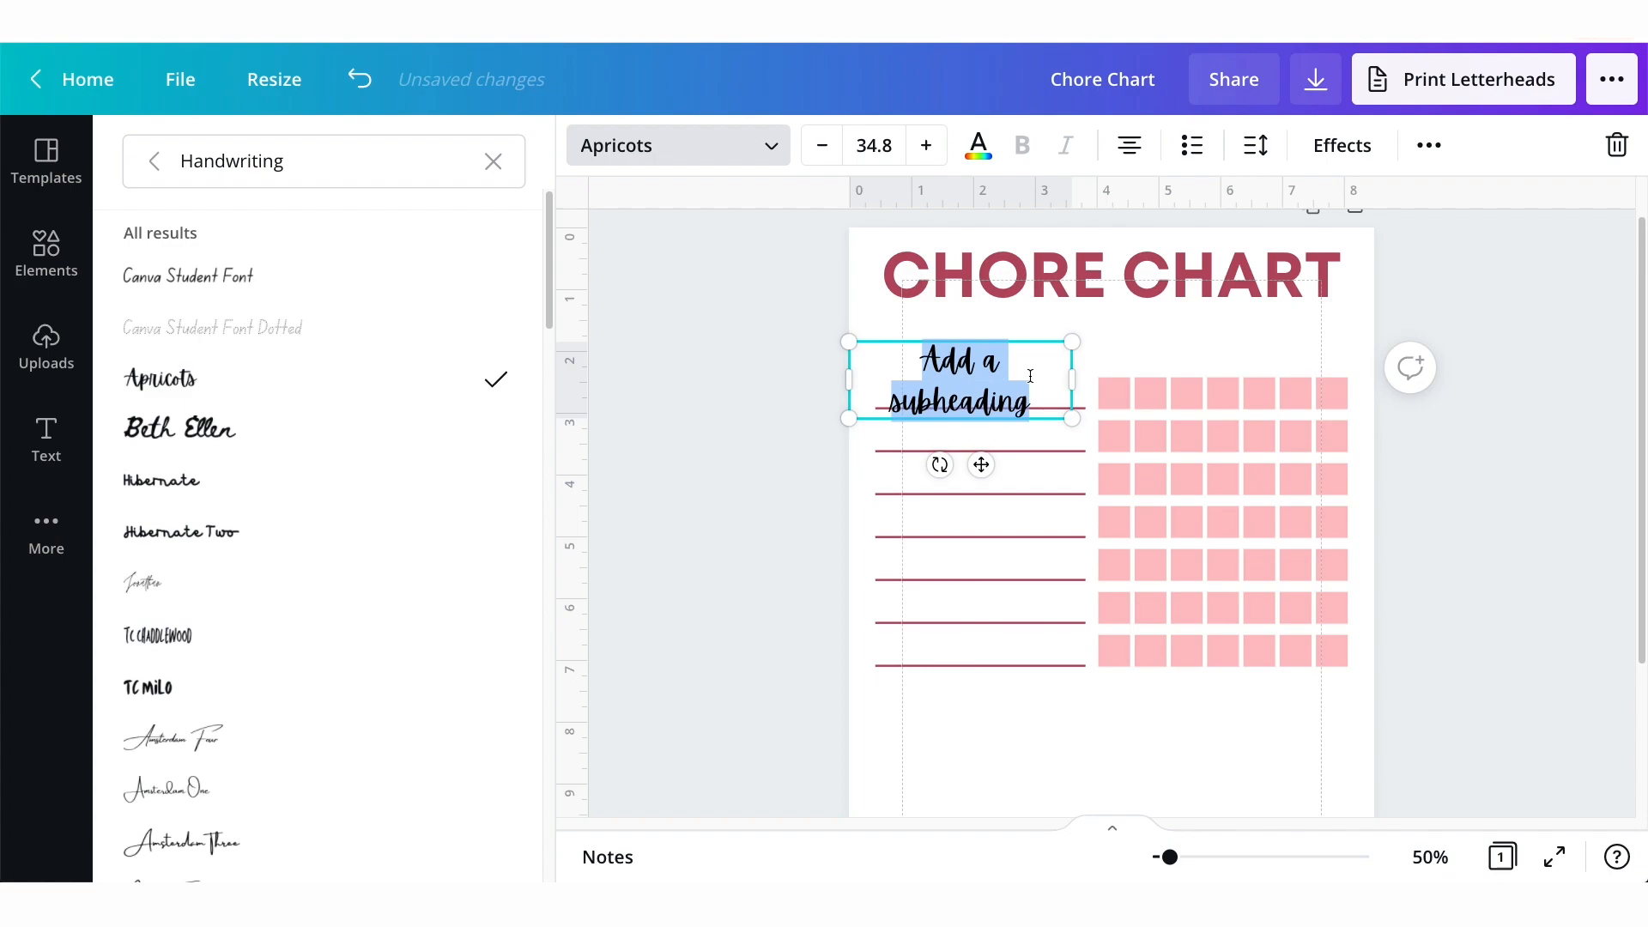
pyautogui.write('Daily Chores')
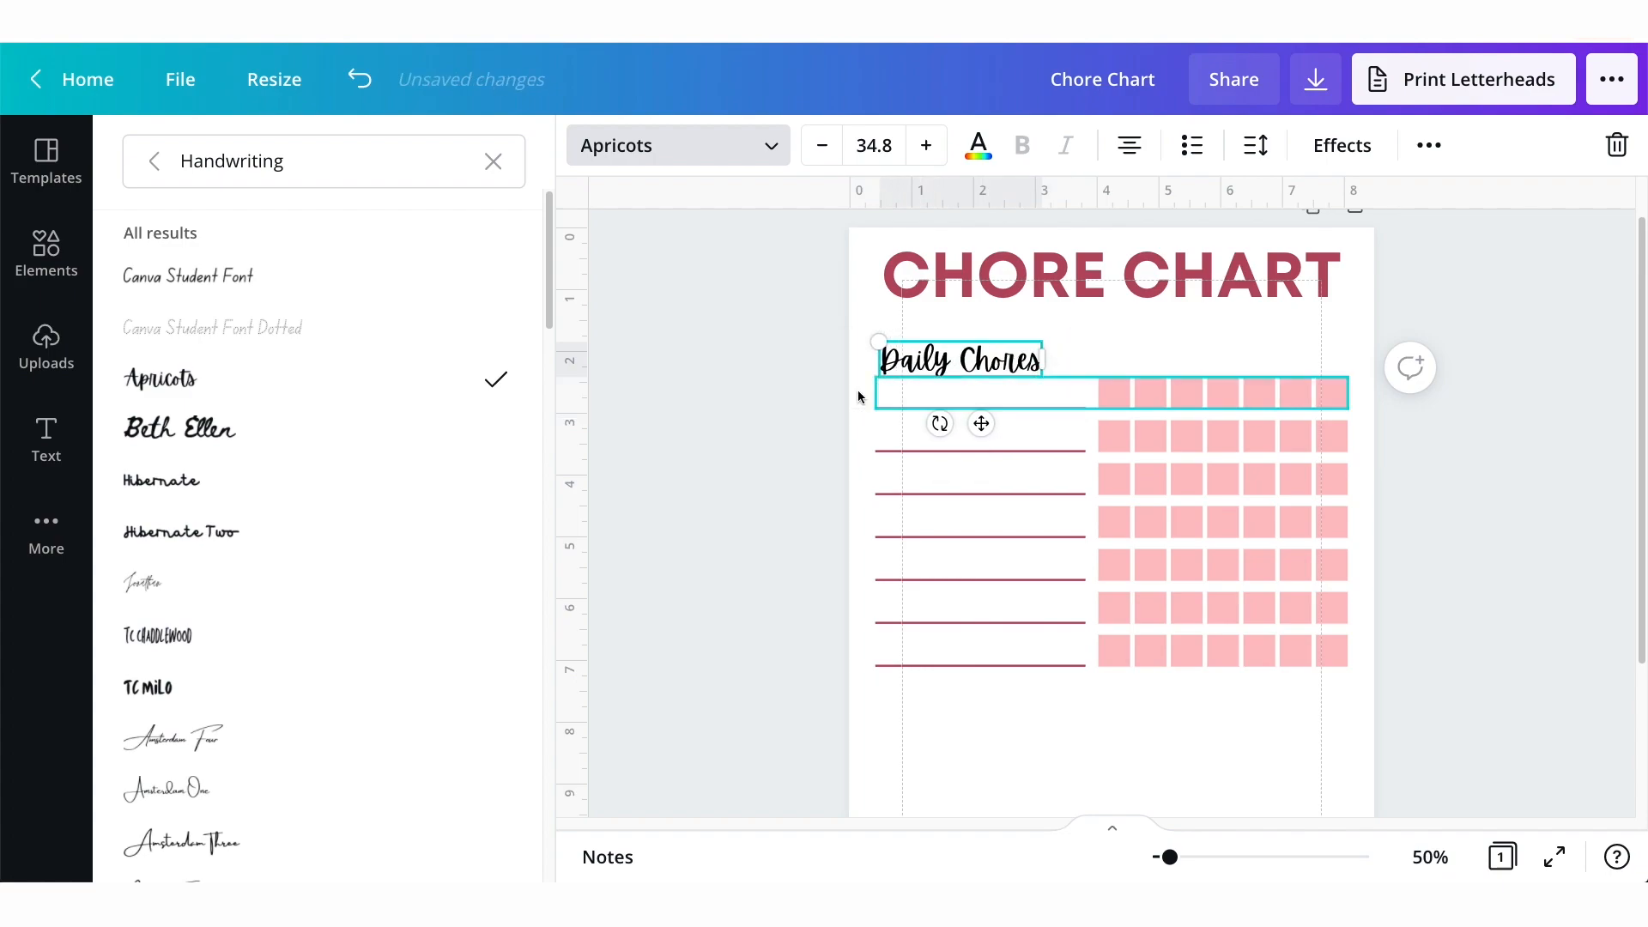
# Try the fonts Beth Ellen, Hibernate, Hibernate Two, TC Craddlewood and TC Milo on the "Daily Chores" heading, and return to Apricots.
pyautogui.click(320, 435)
pyautogui.click(308, 478)
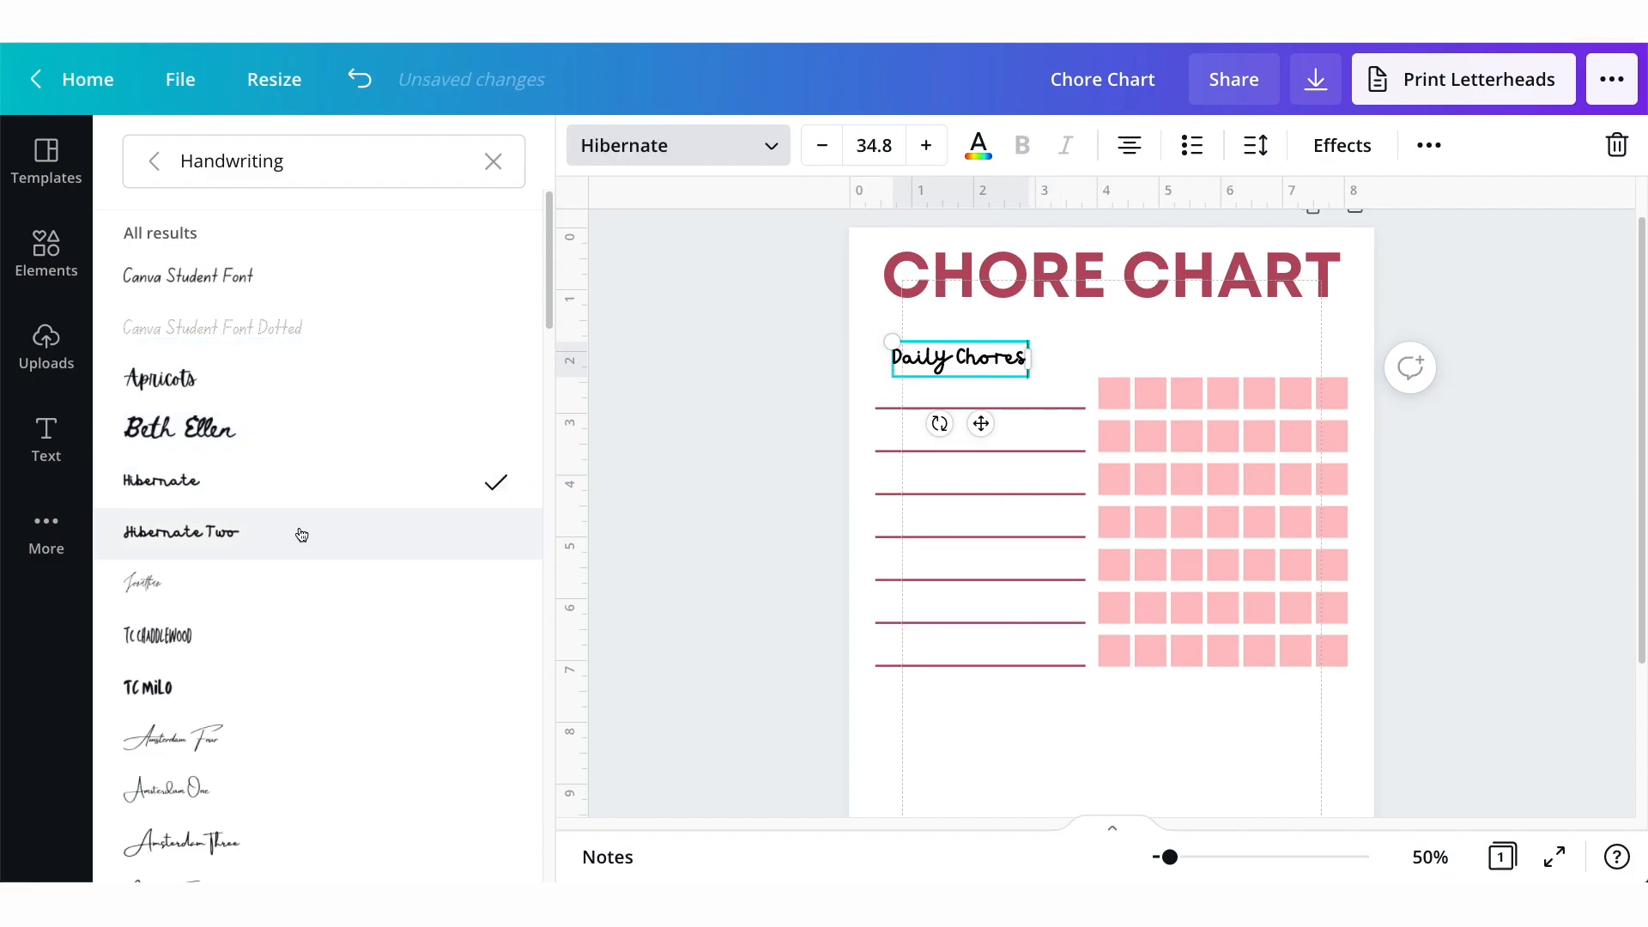
pyautogui.click(302, 535)
pyautogui.click(291, 642)
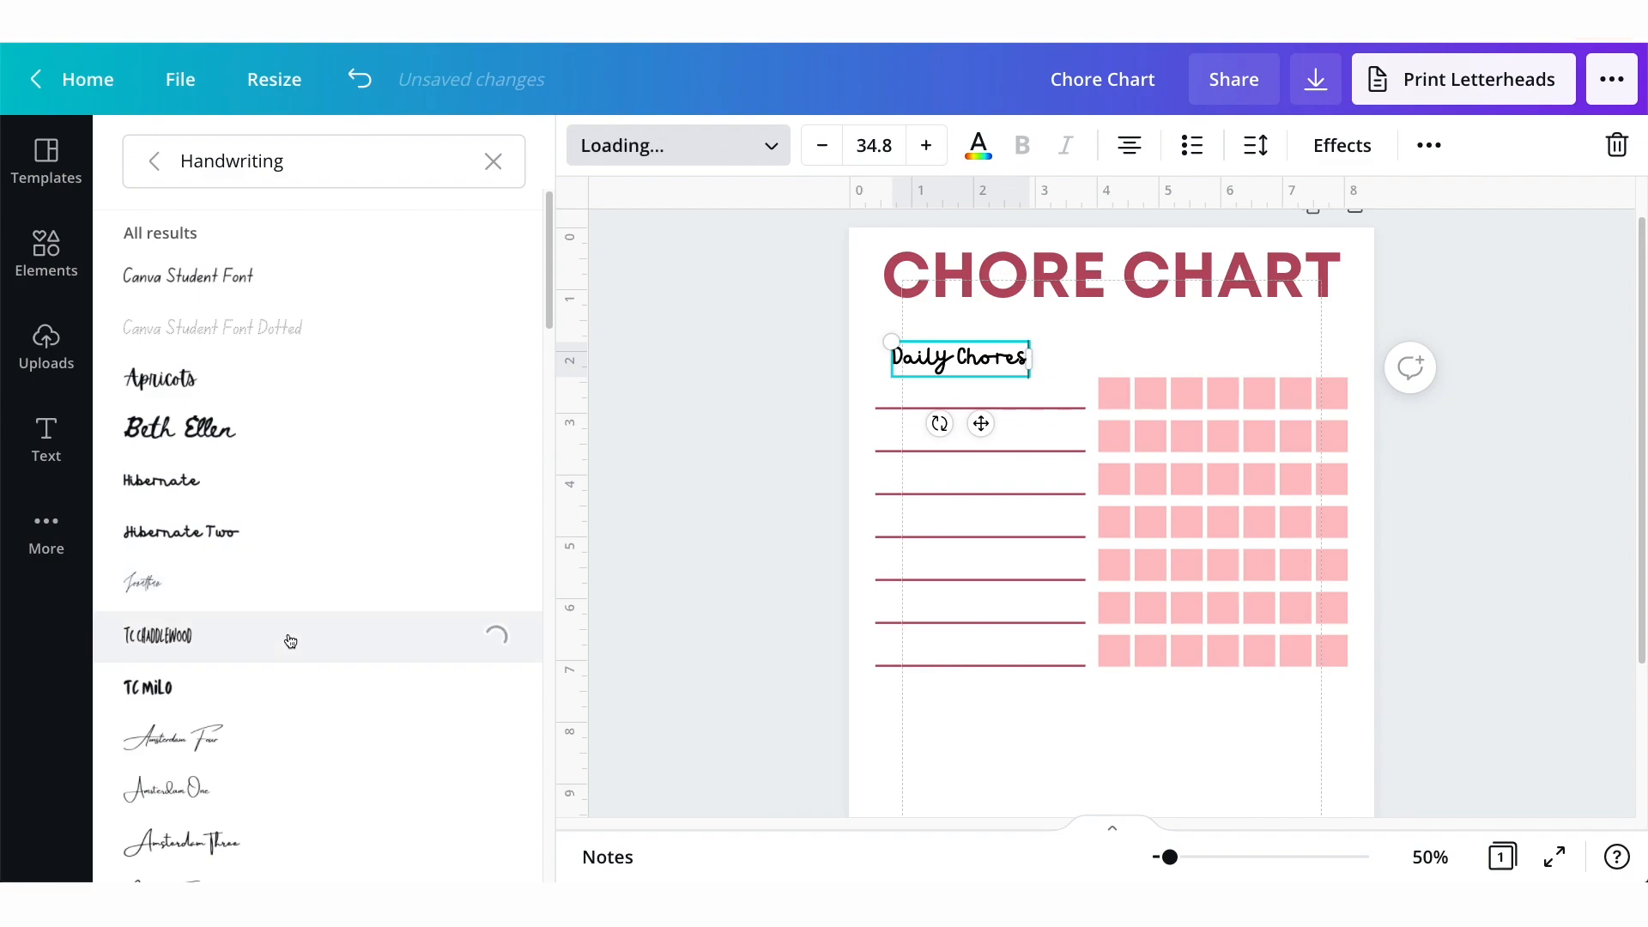
pyautogui.click(317, 692)
pyautogui.click(262, 382)
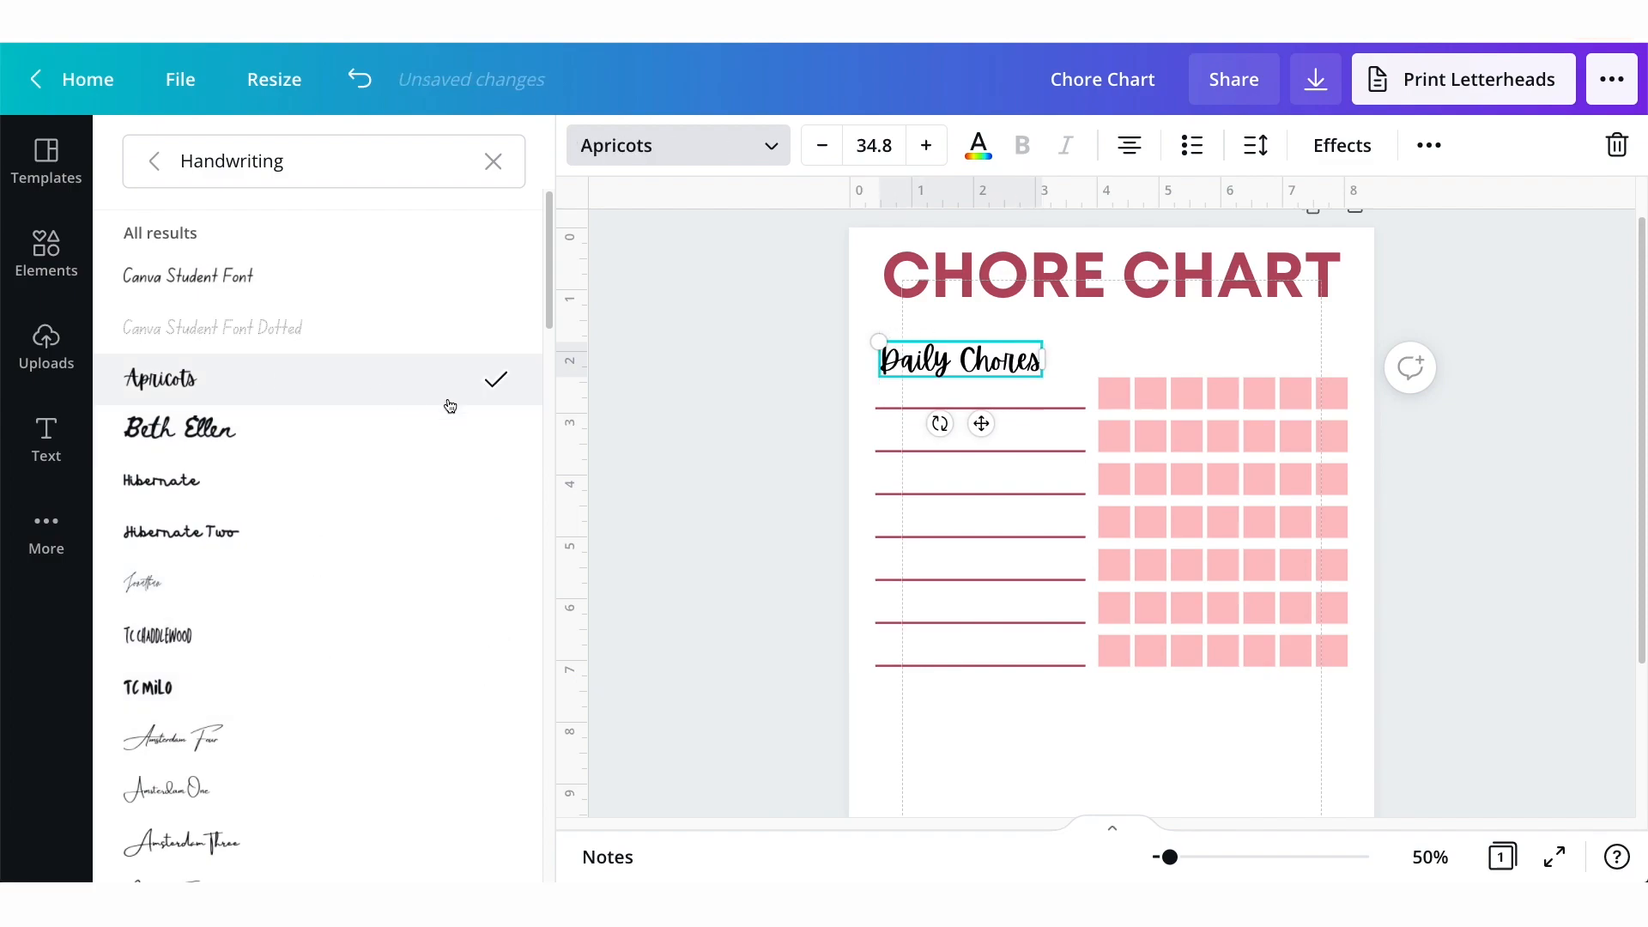
# Recolor the "Daily Chores" heading in a custom dark gray.
pyautogui.click(979, 145)
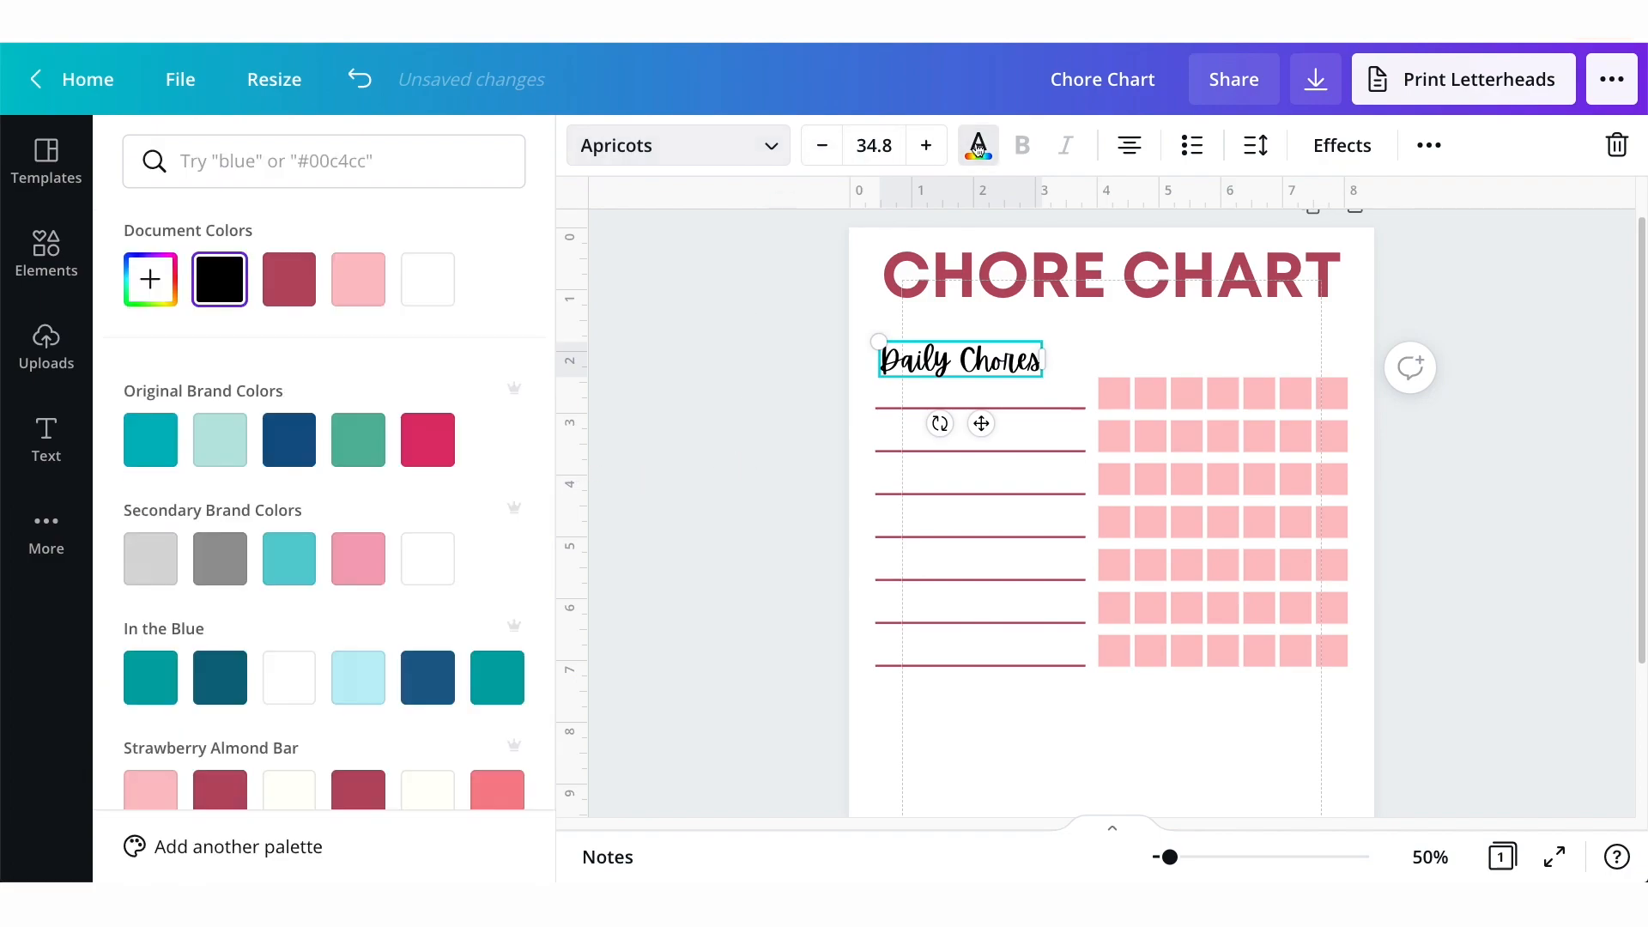
pyautogui.click(288, 275)
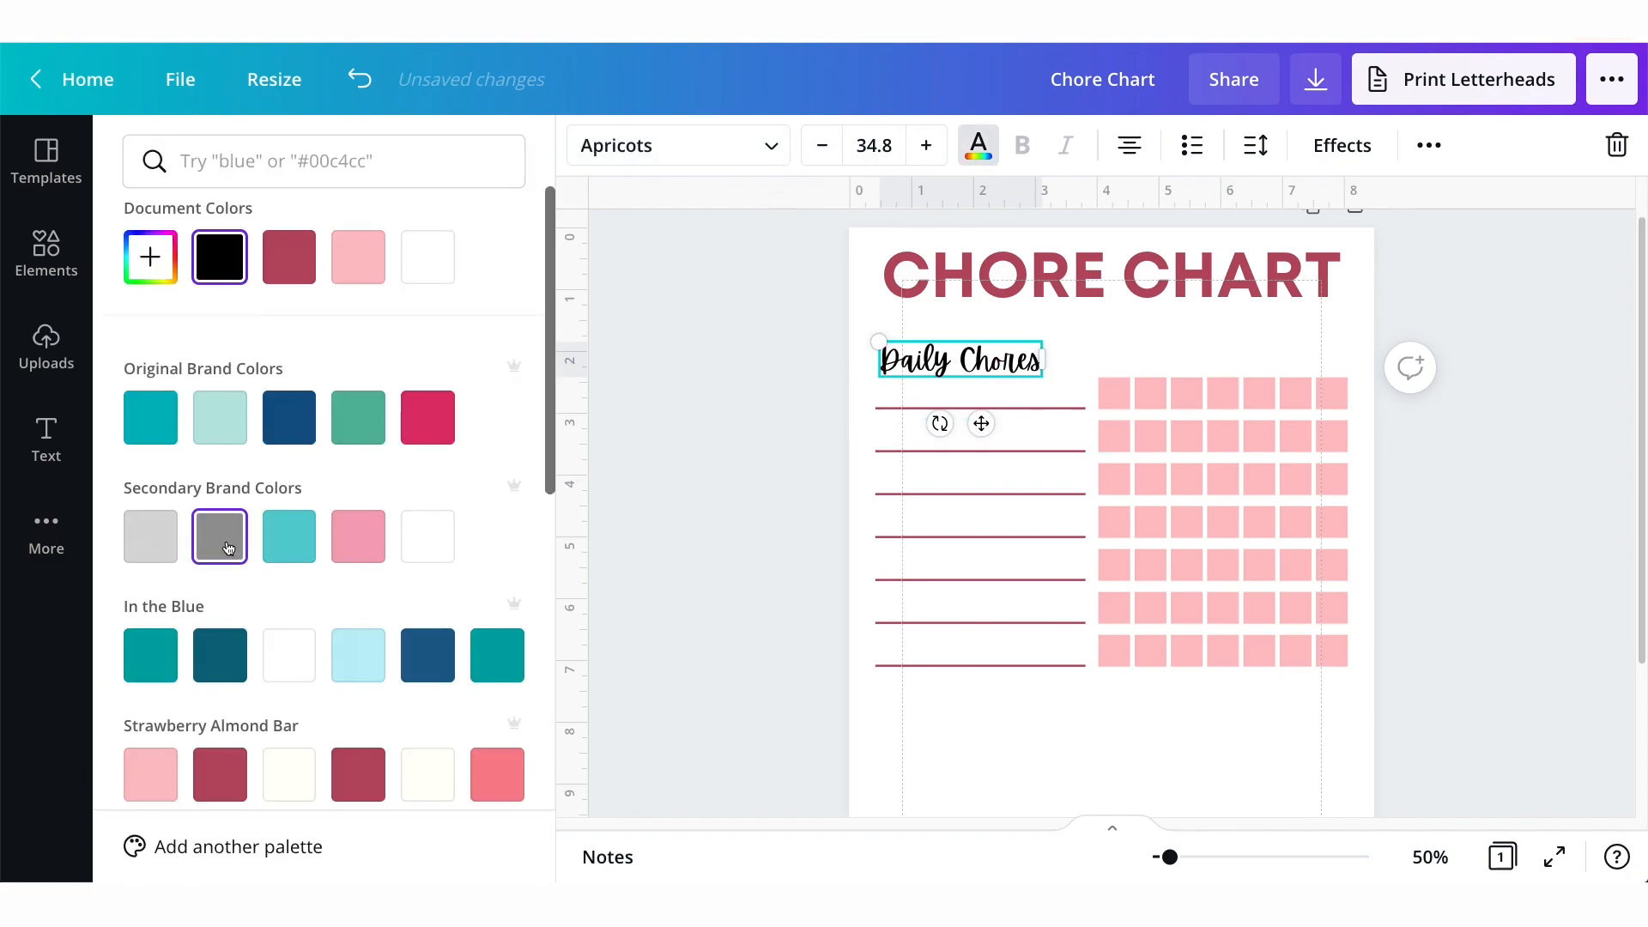
pyautogui.click(229, 549)
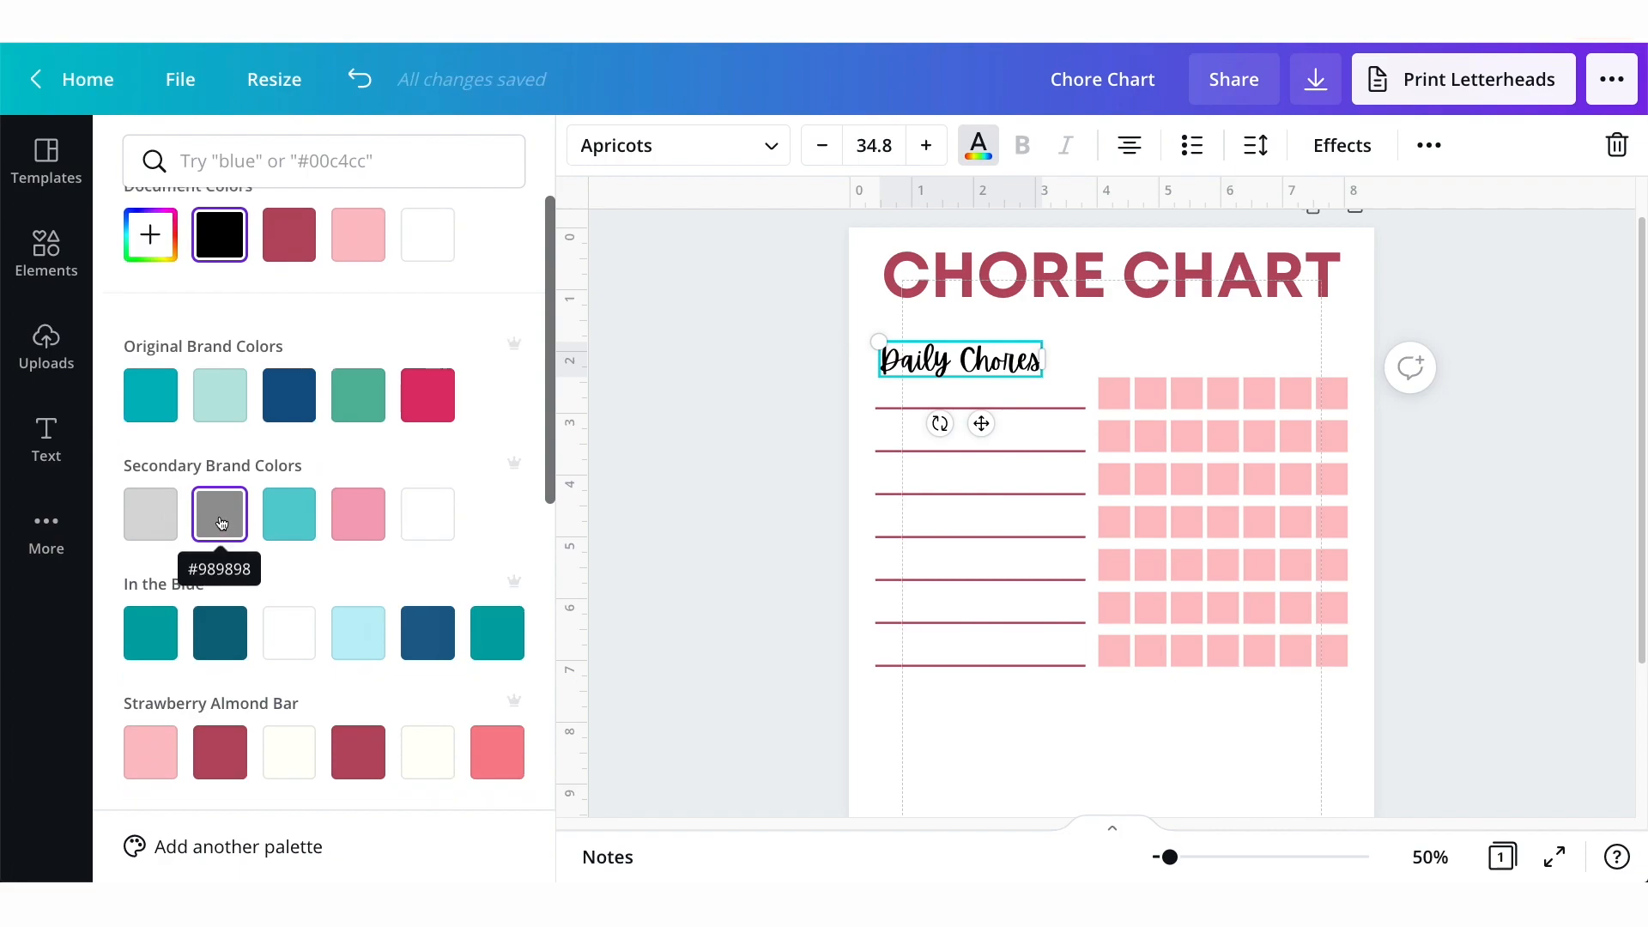
pyautogui.click(220, 234)
pyautogui.click(150, 234)
pyautogui.moveTo(151, 429); pyautogui.dragTo(151, 386)
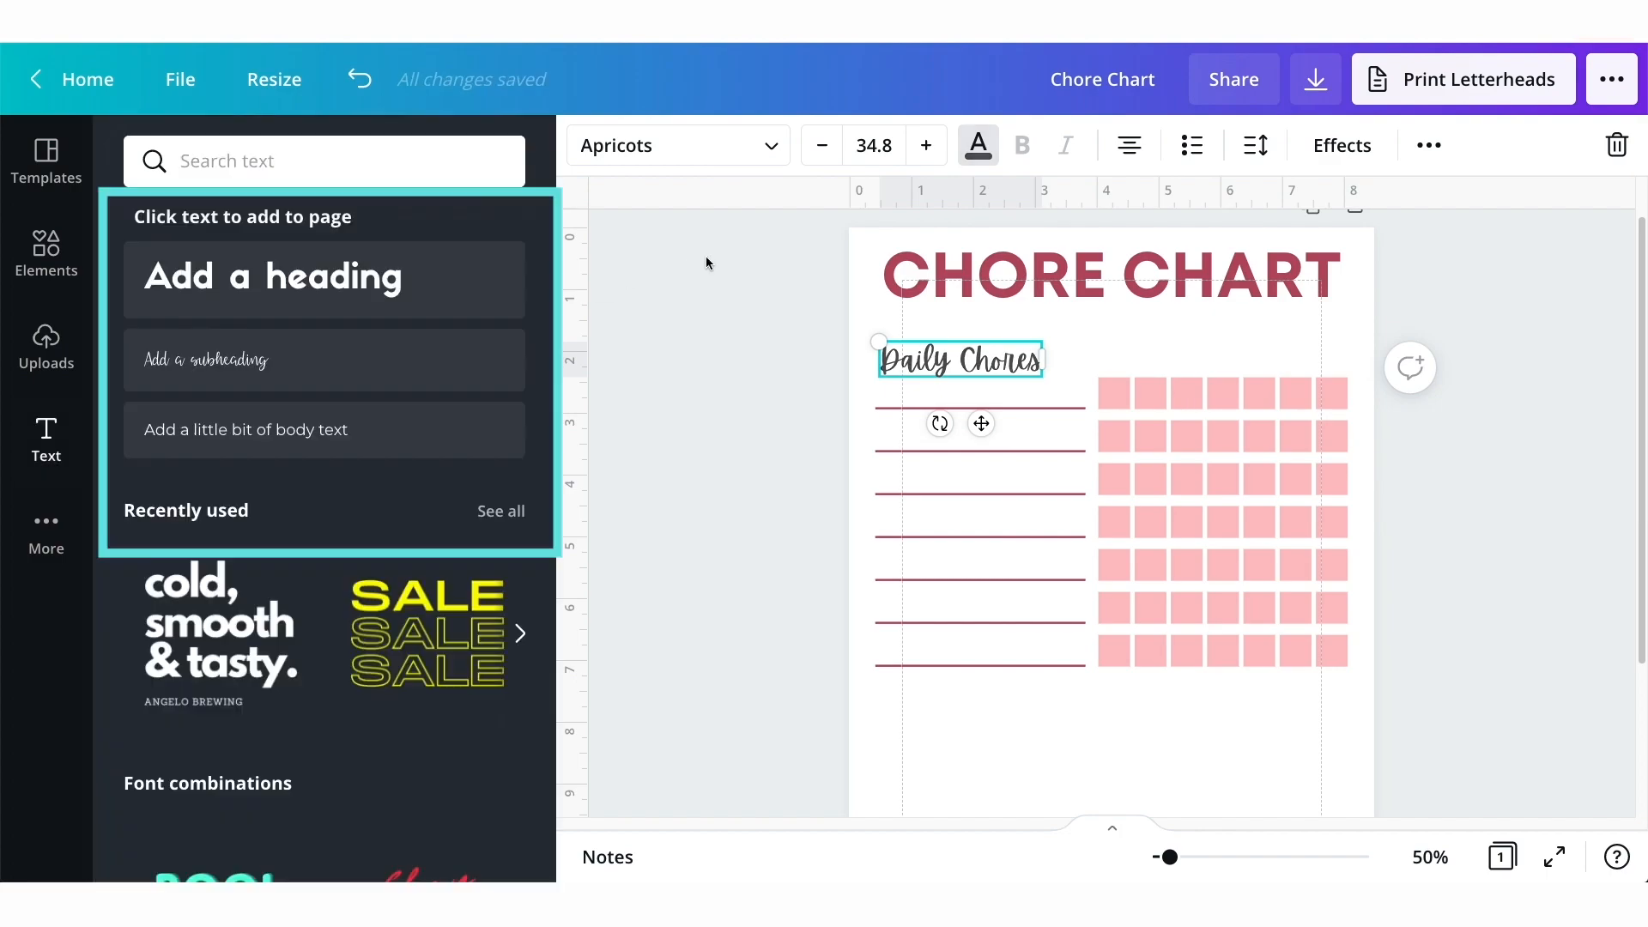
# Align the "Daily Chores" heading with the left end of the writing lines and raise it slightly above the first line.
pyautogui.click(893, 433)
pyautogui.moveTo(983, 361); pyautogui.dragTo(984, 354)
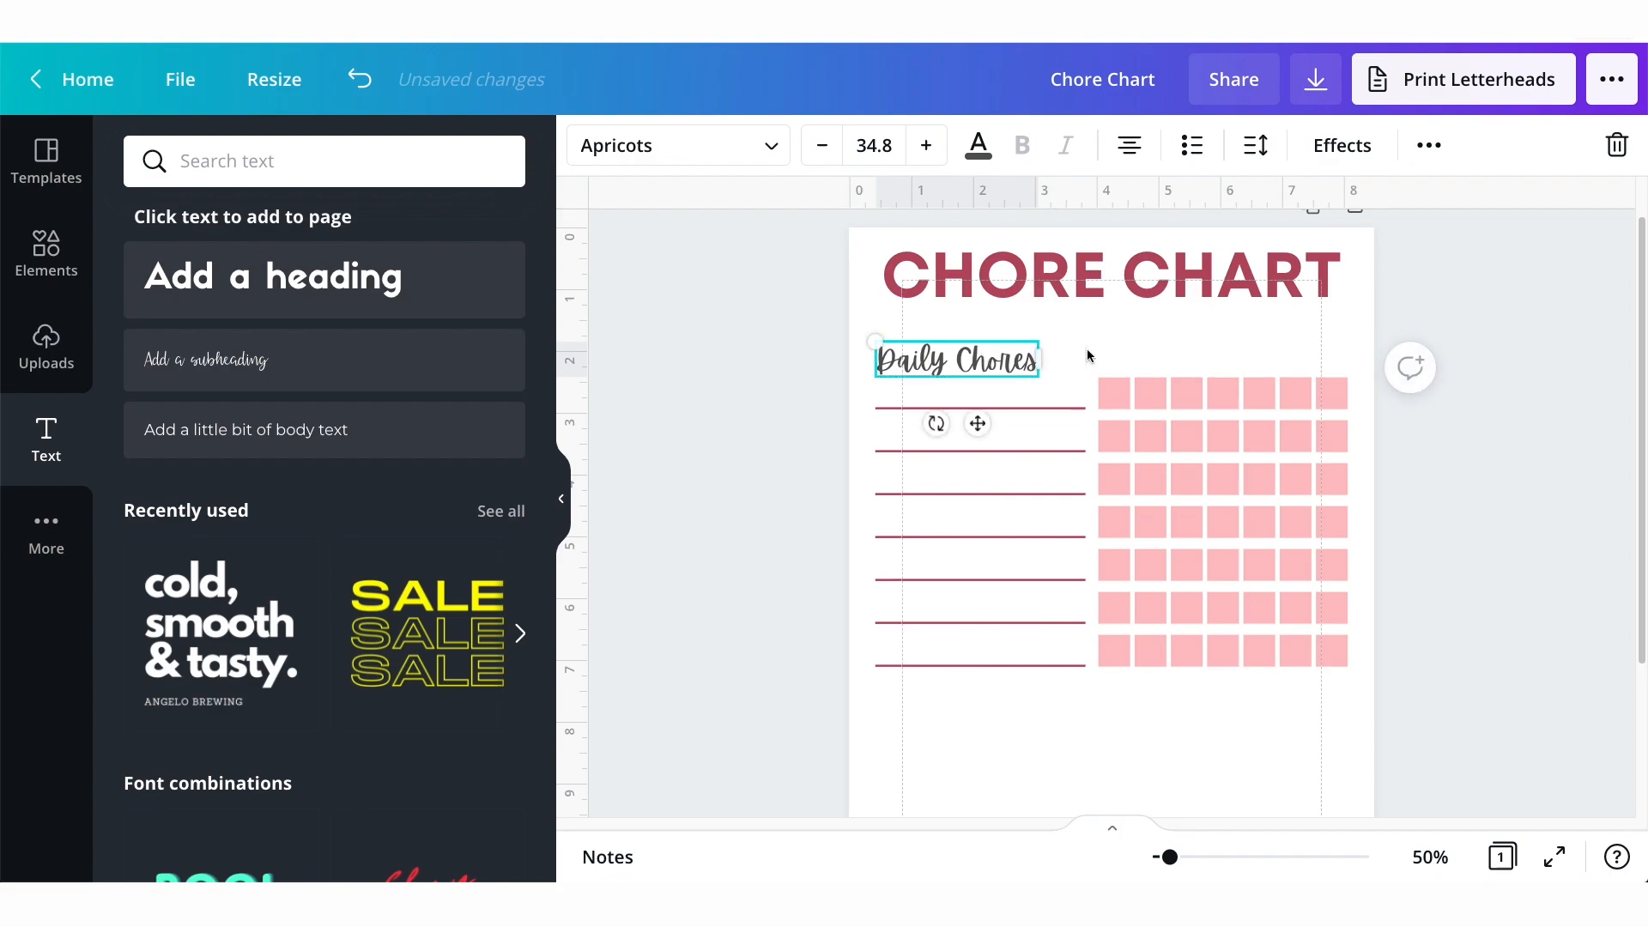
pyautogui.click(777, 405)
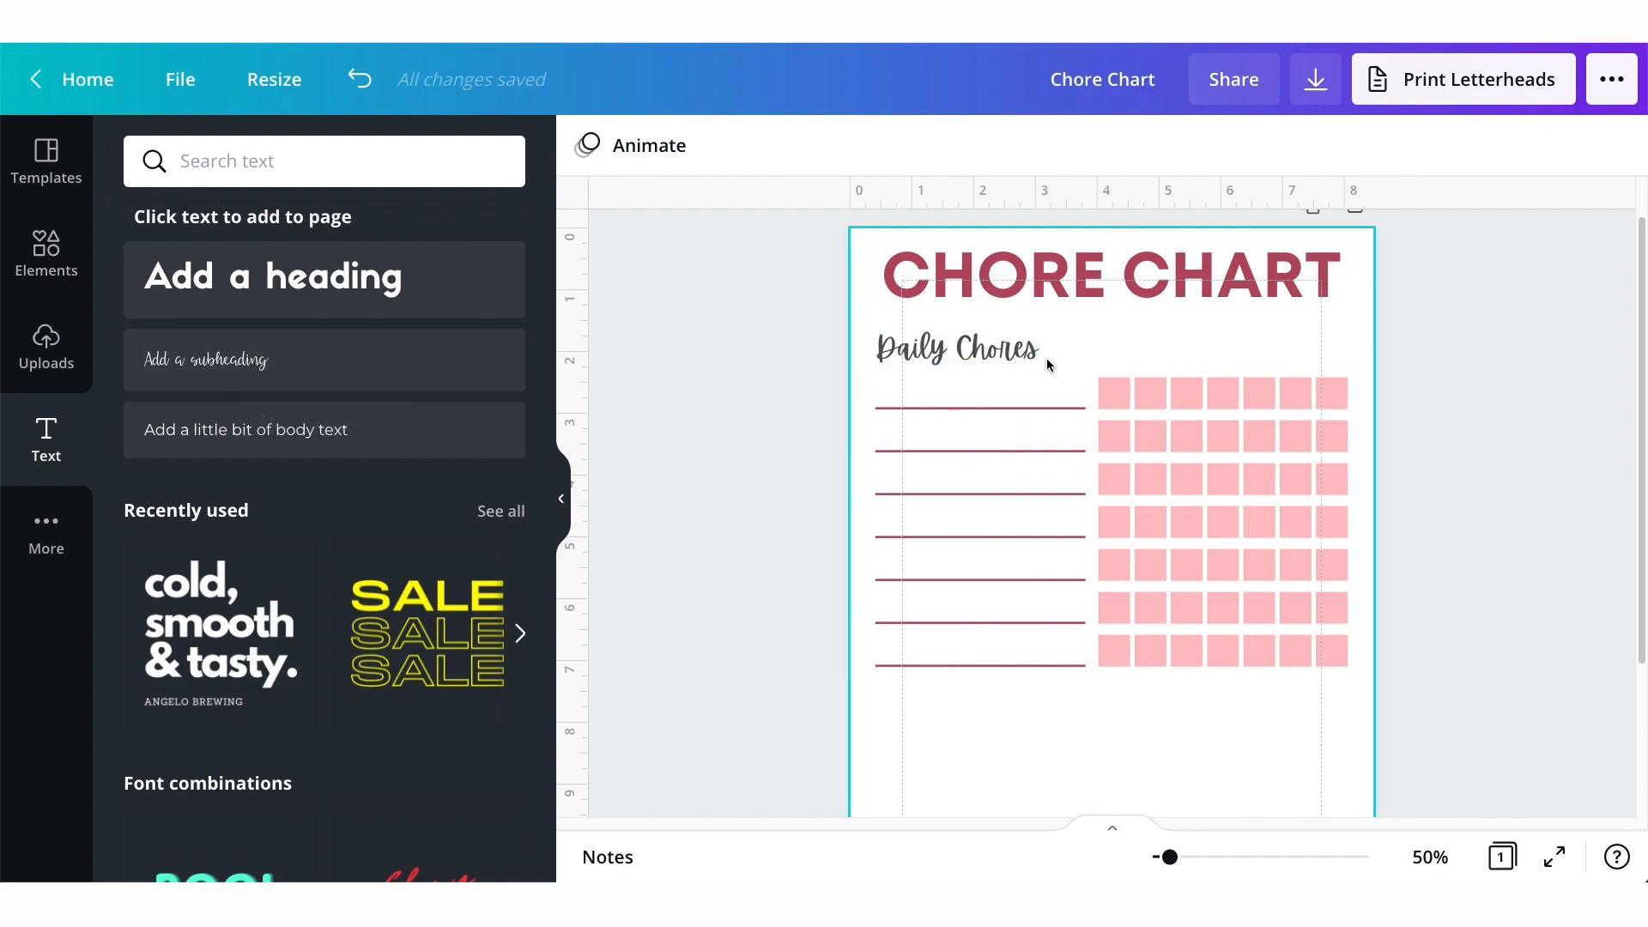
# Duplicate the "Daily Chores" heading, place the copy above the squares, and rewrite it as the day label "M".
pyautogui.click(962, 351)
pyautogui.hotkey('ctrl', 'd')
pyautogui.moveTo(984, 354); pyautogui.dragTo(1190, 350)
pyautogui.click(1102, 348)
pyautogui.write('M')
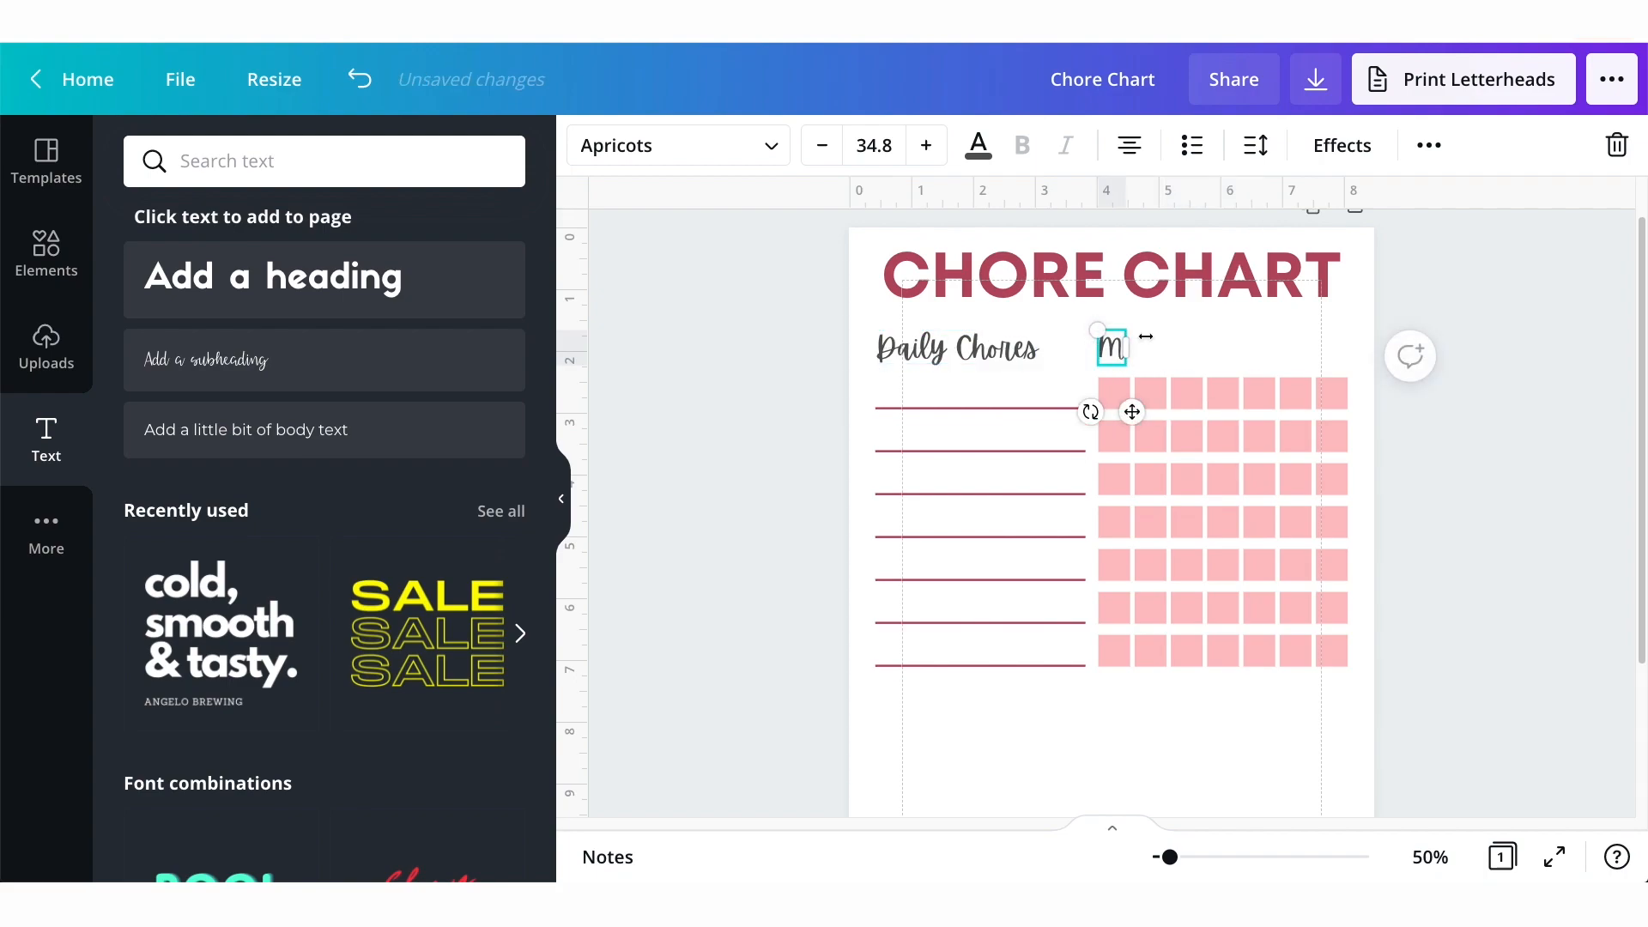
# Set the "M" label in Mont Bold at size 32.8 and center it above the first column of squares.
pyautogui.click(678, 145)
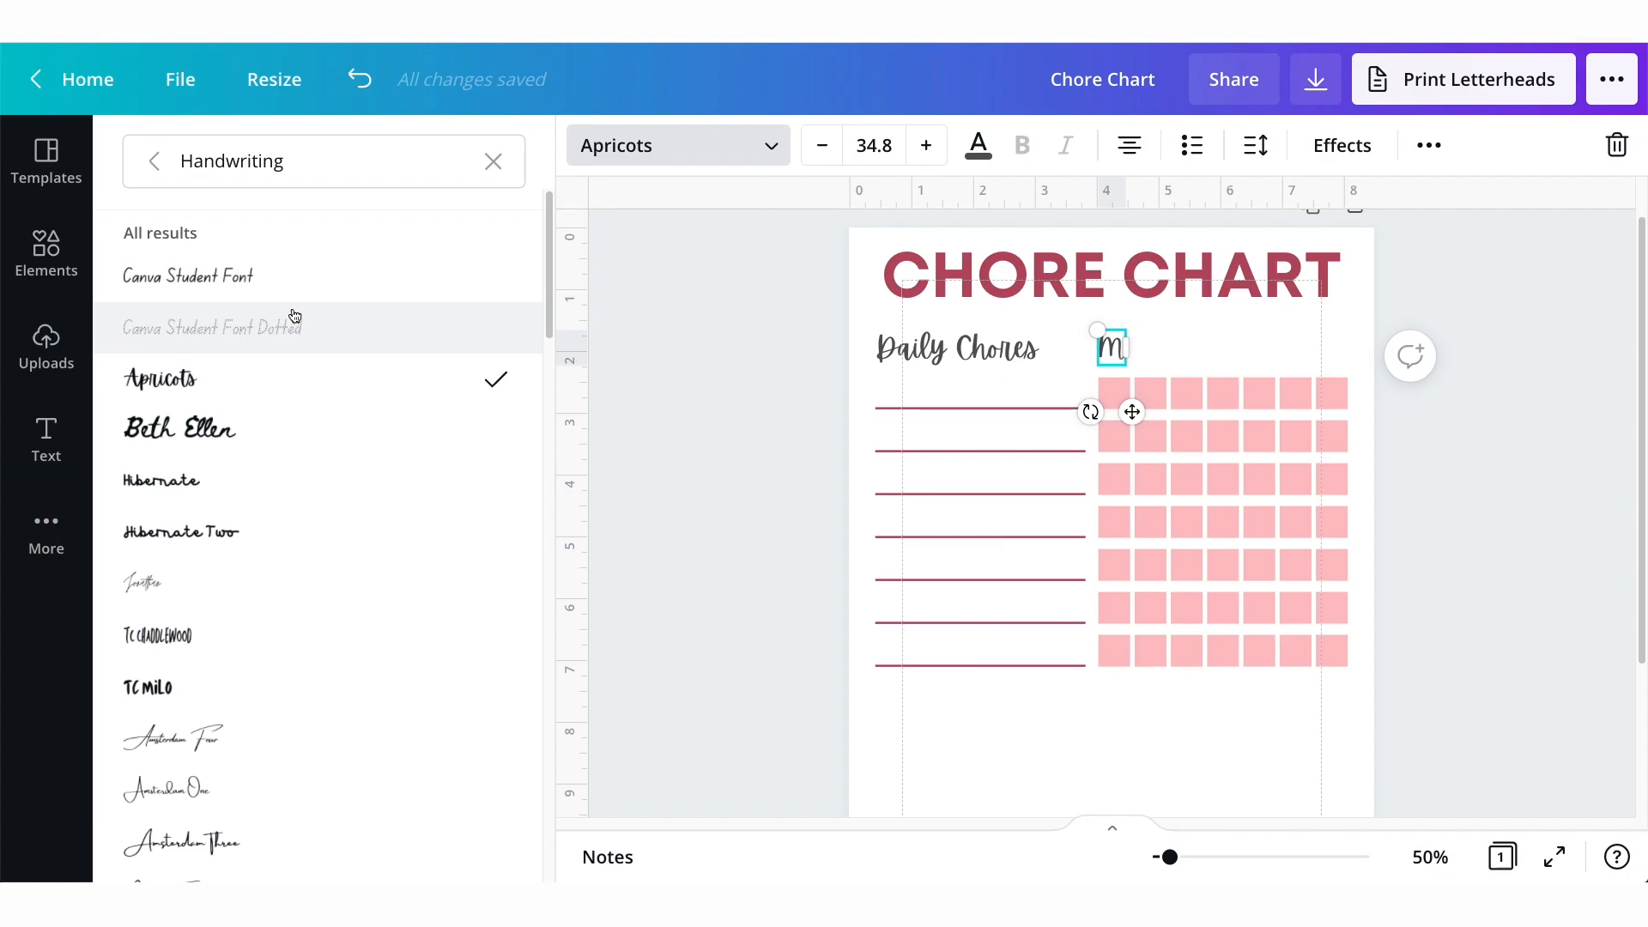
pyautogui.click(147, 160)
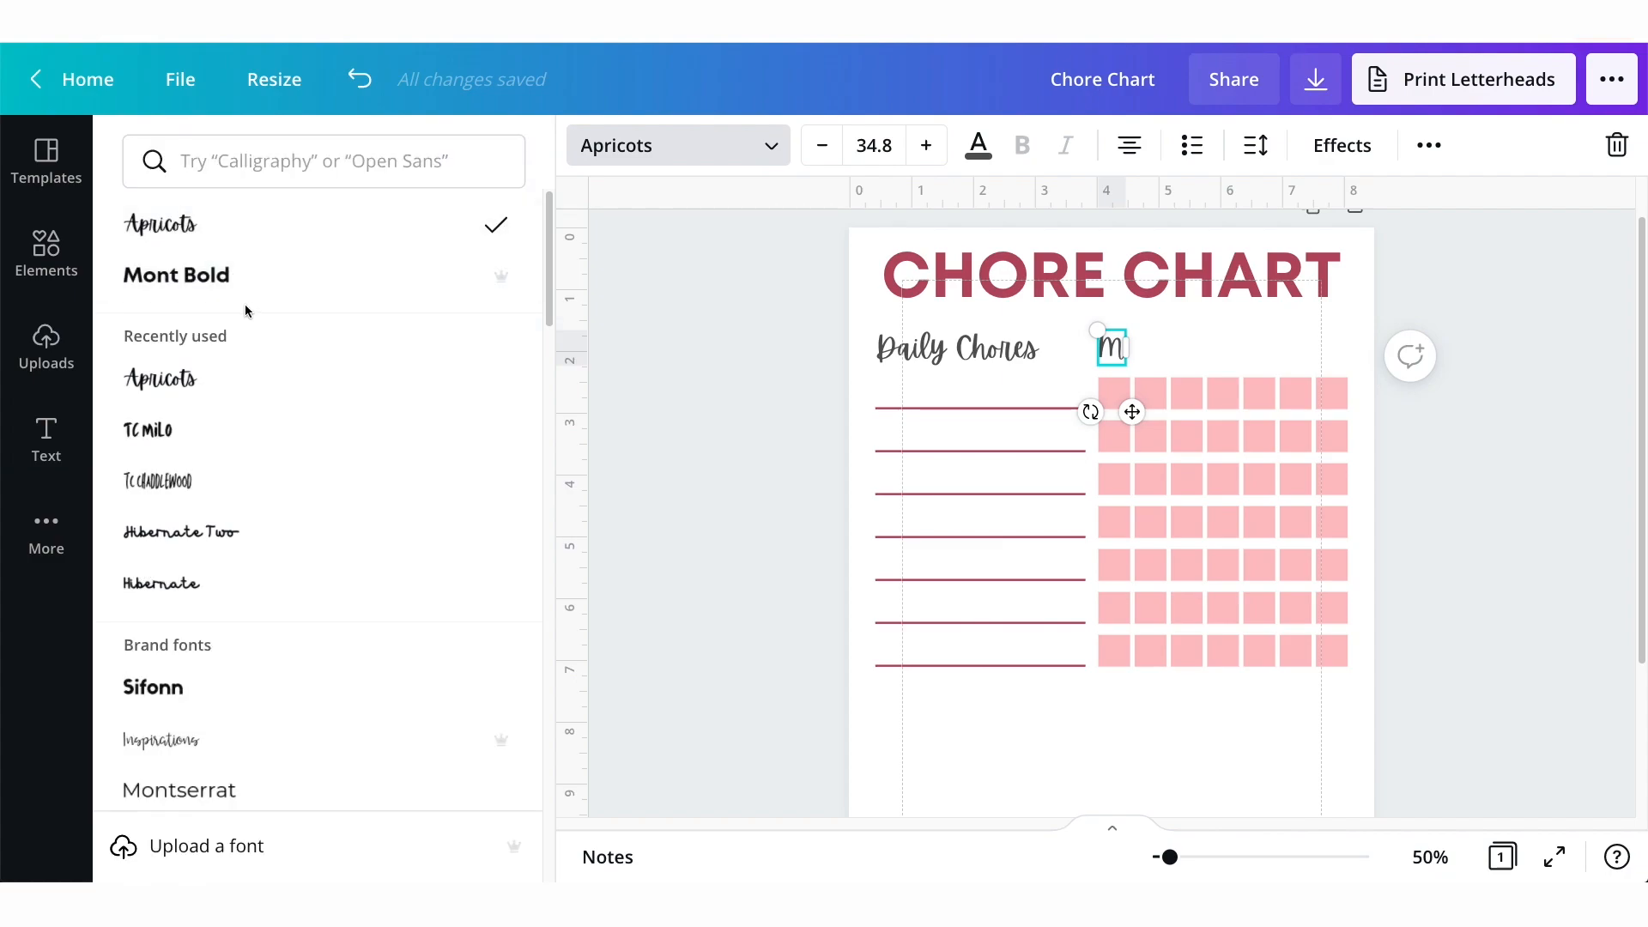
pyautogui.click(219, 276)
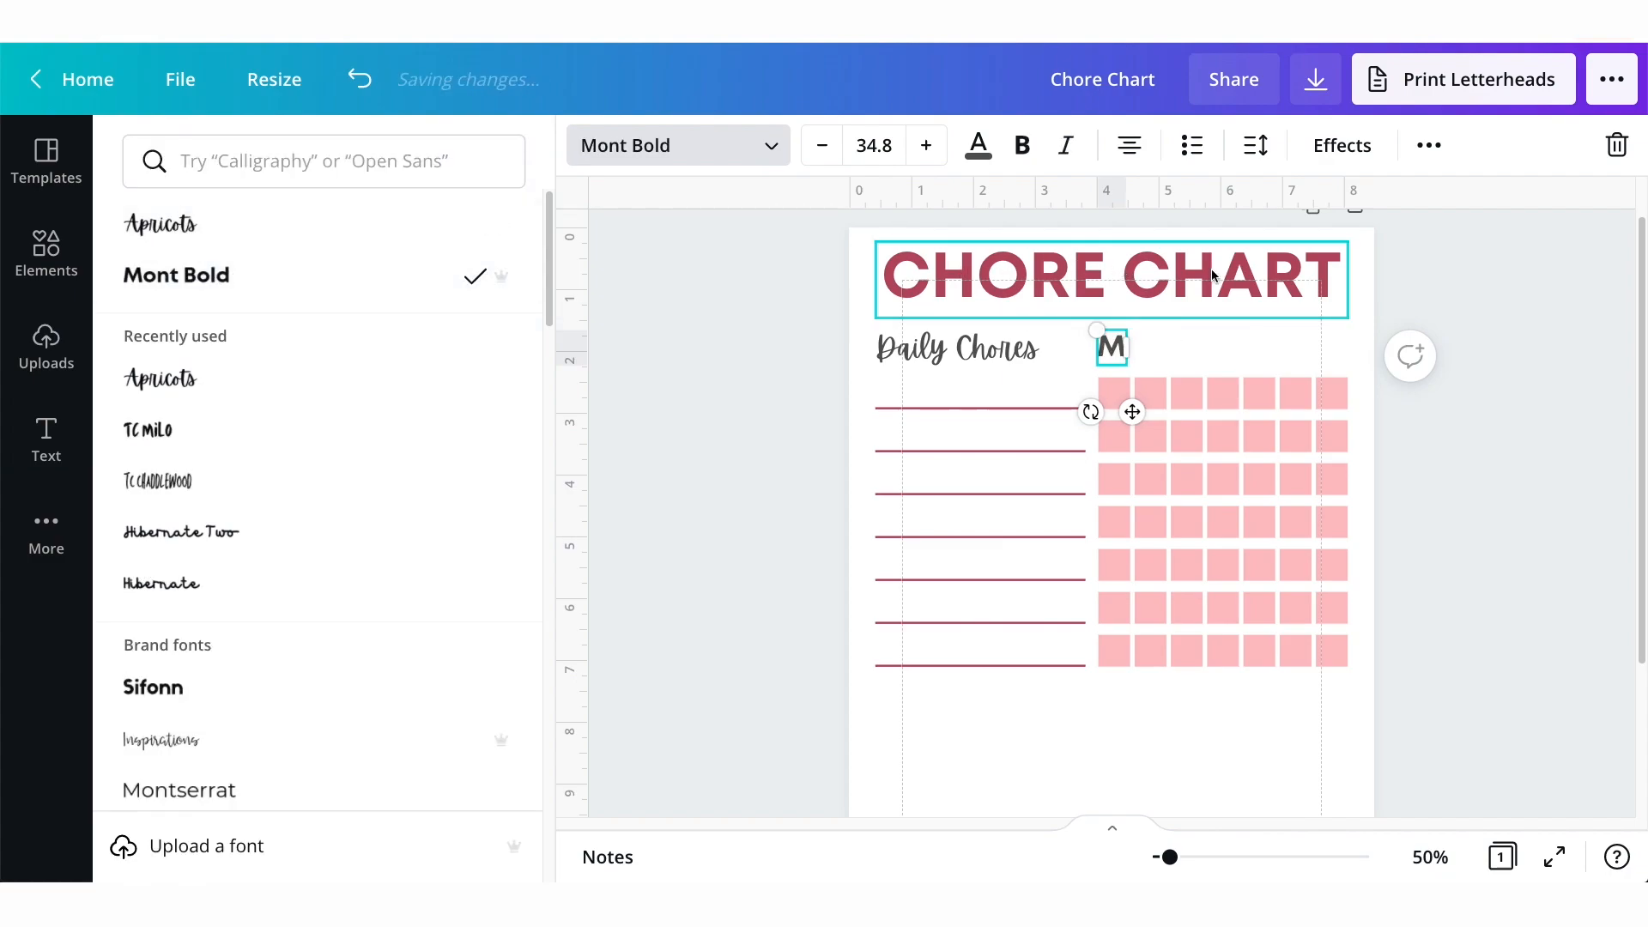
pyautogui.click(1208, 351)
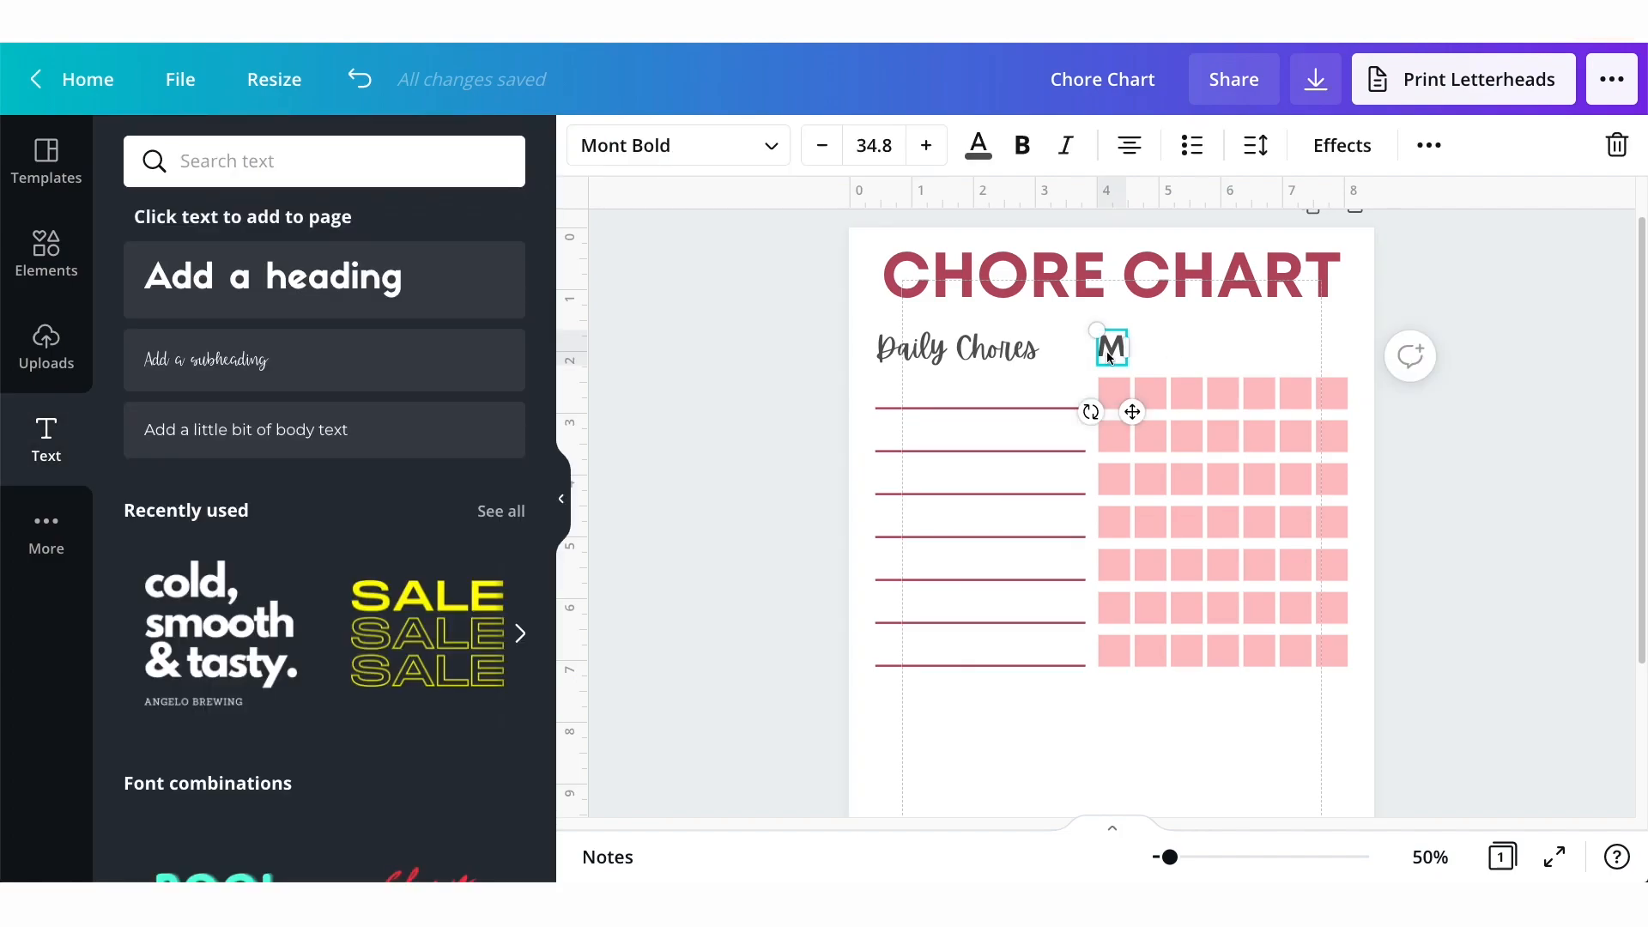
pyautogui.click(822, 145)
pyautogui.click(822, 145)
pyautogui.moveTo(1112, 348); pyautogui.dragTo(1114, 349)
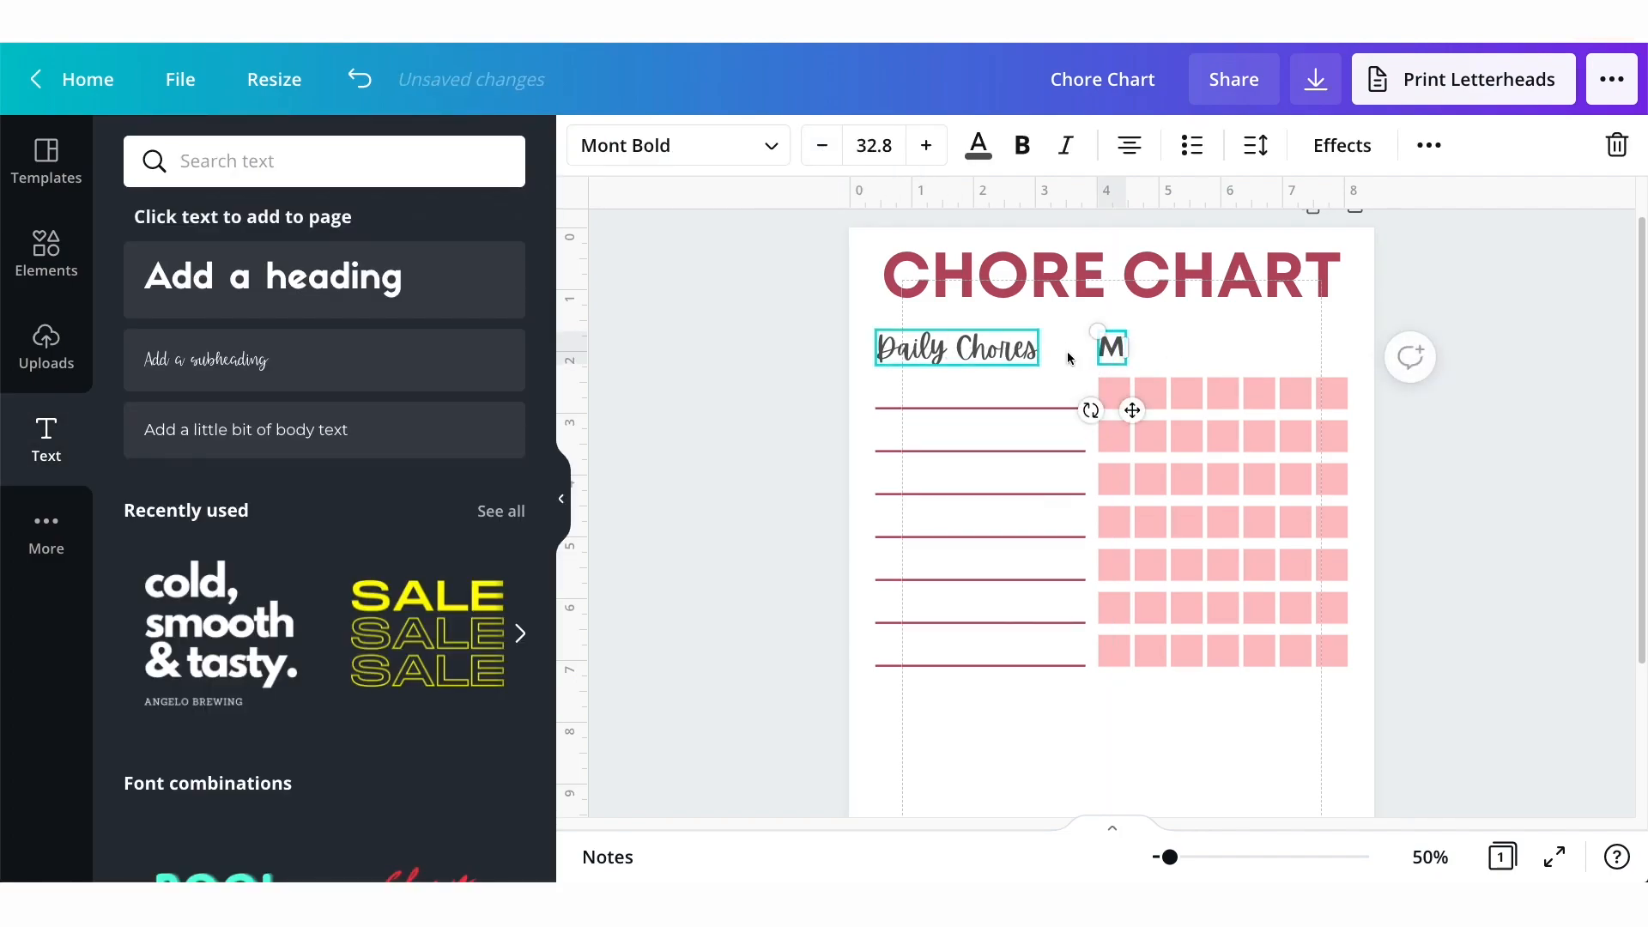
pyautogui.click(1264, 372)
# Duplicate the "M" label to make the day labels "T", "W" and "T" above the second to fourth columns of squares.
pyautogui.click(1113, 350)
pyautogui.hotkey('ctrl', 'd')
pyautogui.moveTo(1146, 421); pyautogui.dragTo(1207, 412)
pyautogui.write('T')
pyautogui.hotkey('ctrl', 'd')
pyautogui.click(1153, 348)
pyautogui.hotkey('ctrl', 'd')
pyautogui.write('W')
# Duplicate the fourth day label into "F", "S" and "S", placing the last "S" above the seventh column of squares.
pyautogui.click(1224, 348)
pyautogui.hotkey('ctrl', 'd')
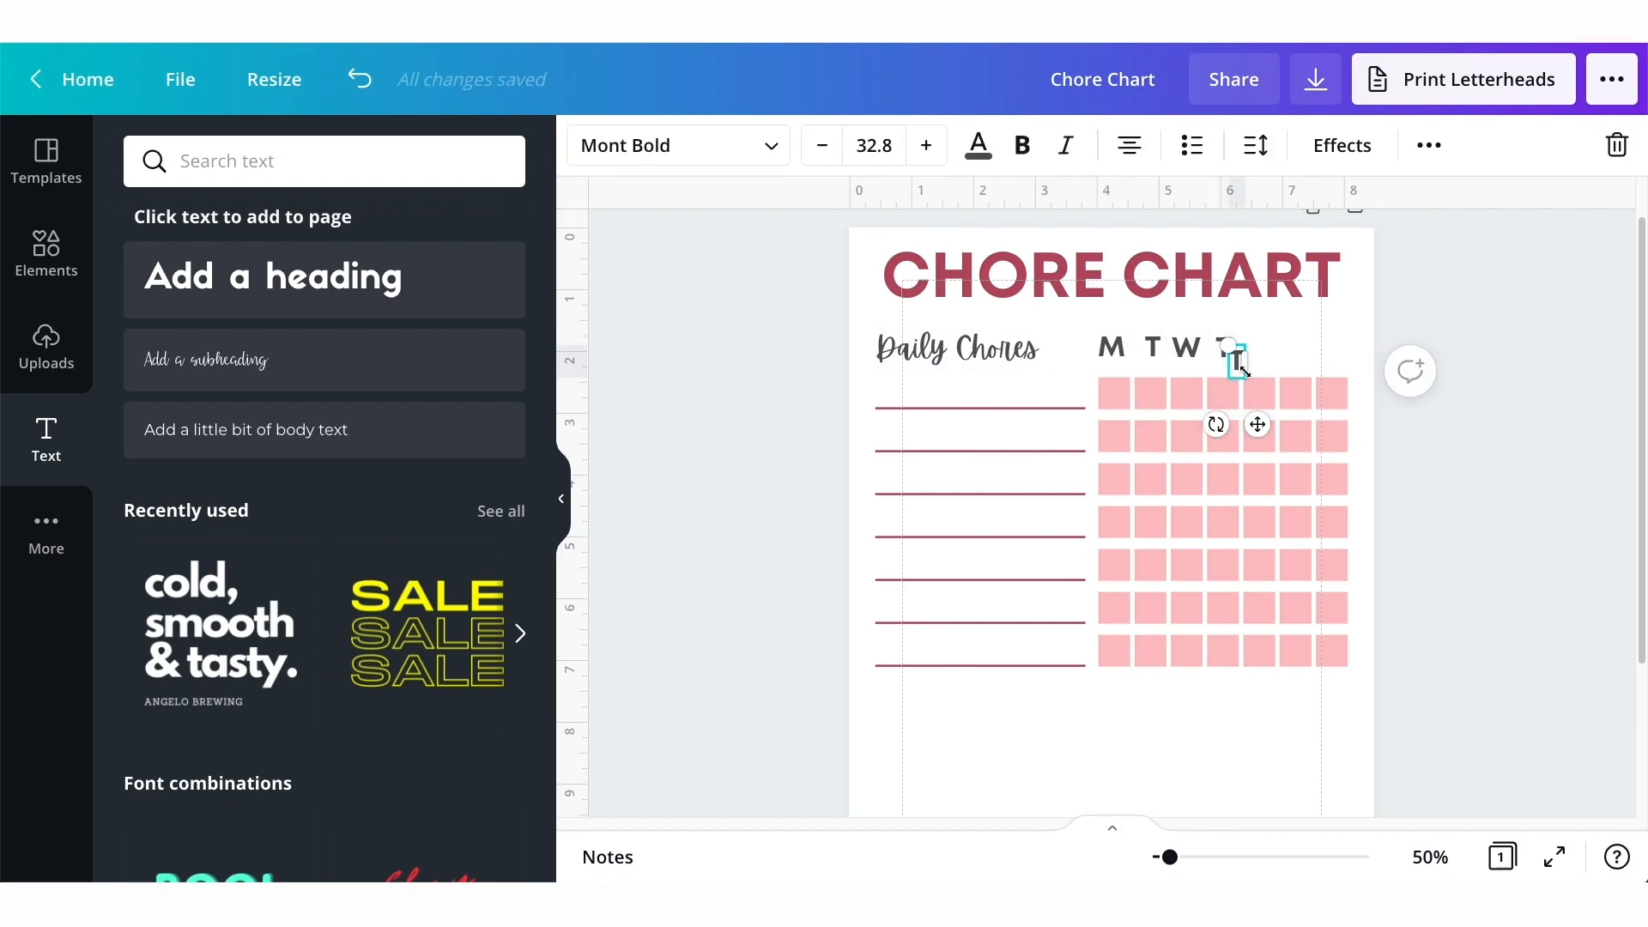
pyautogui.click(1237, 362)
pyautogui.write('F')
pyautogui.click(1294, 367)
pyautogui.click(1237, 364)
pyautogui.hotkey('ctrl', 'd')
pyautogui.click(1249, 375)
pyautogui.write('S')
pyautogui.hotkey('ctrl', 'd')
pyautogui.moveTo(1286, 446); pyautogui.dragTo(1358, 415)
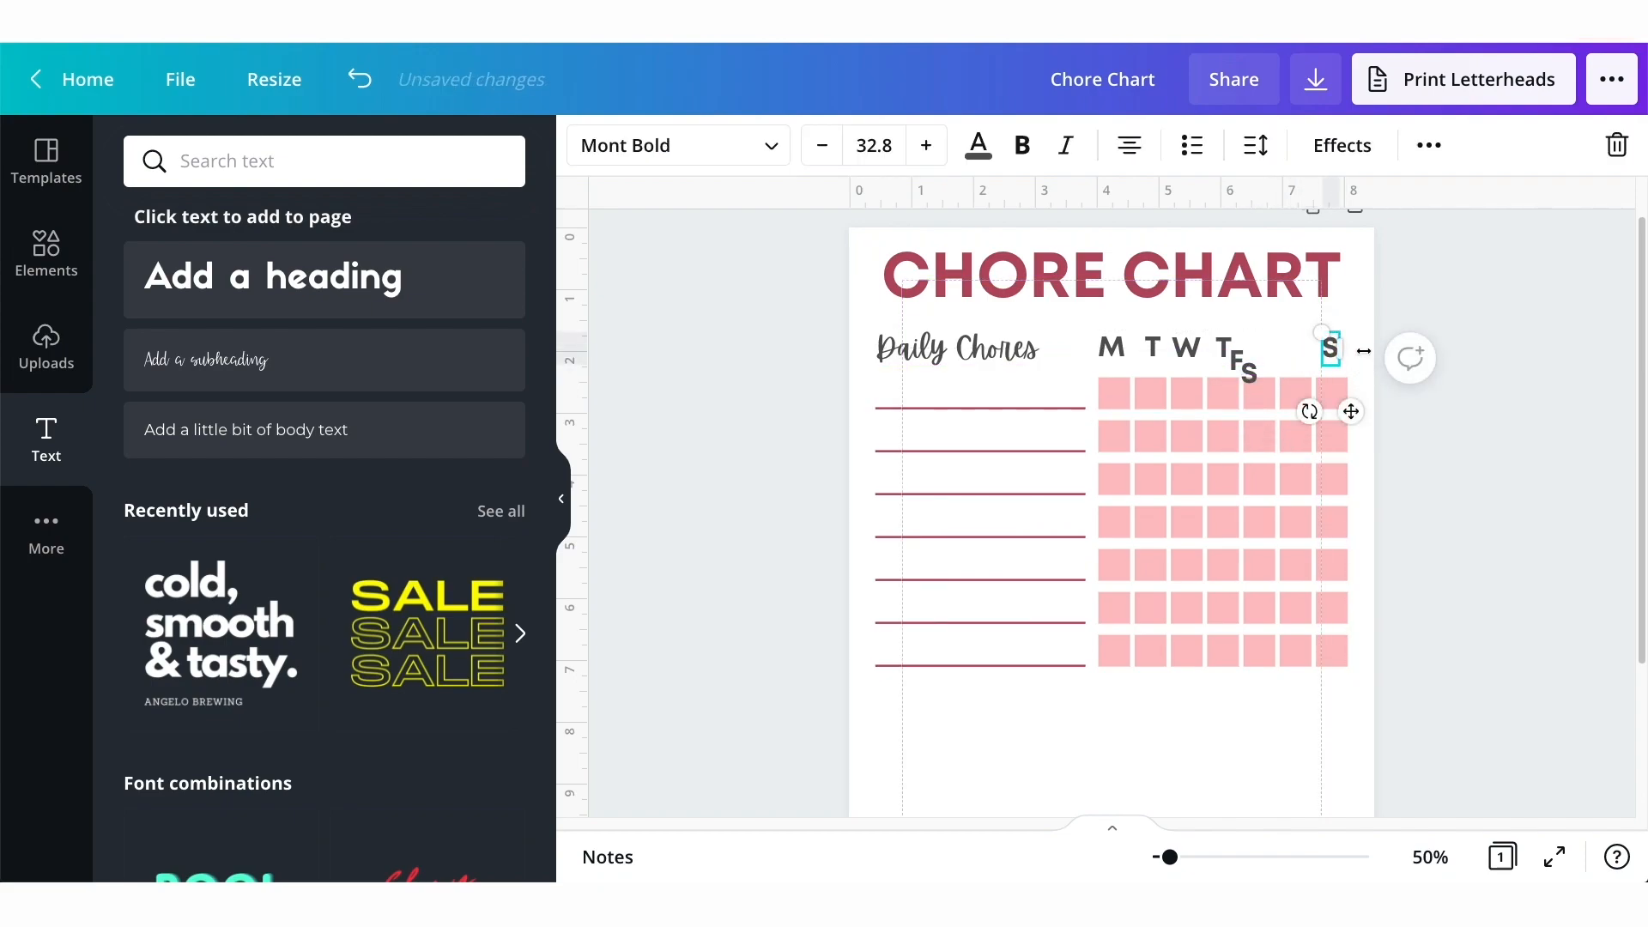
# Select all seven day labels and tidy them up into one evenly spaced row.
pyautogui.click(1372, 291)
pyautogui.moveTo(1376, 331); pyautogui.dragTo(1095, 359)
pyautogui.click(1430, 145)
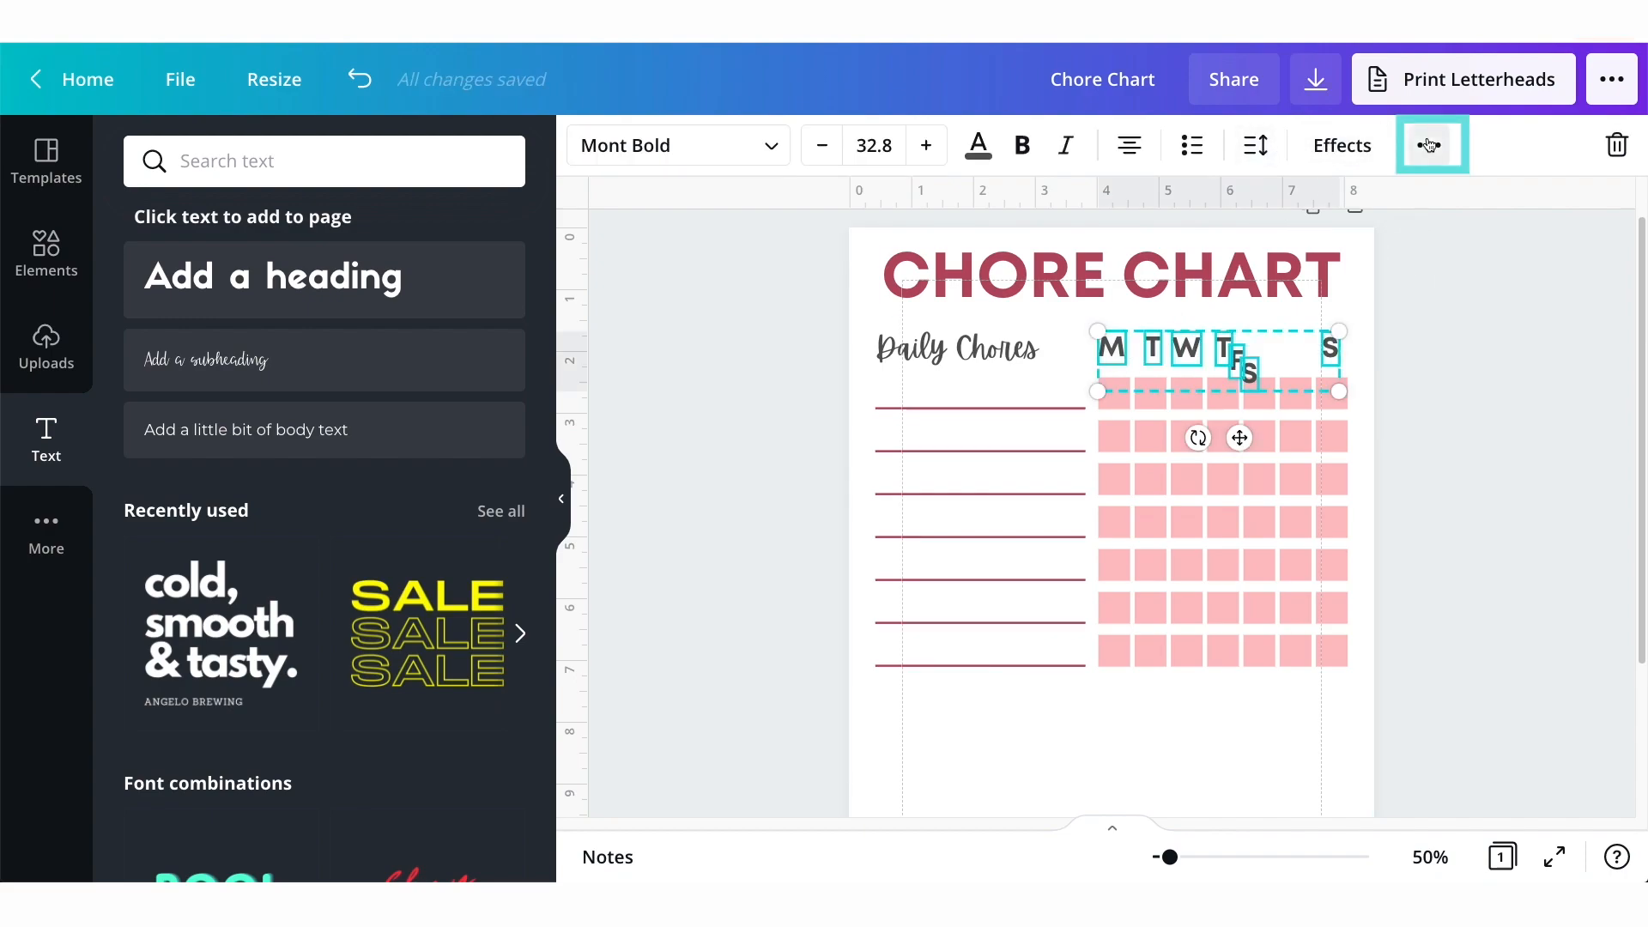
pyautogui.click(1138, 209)
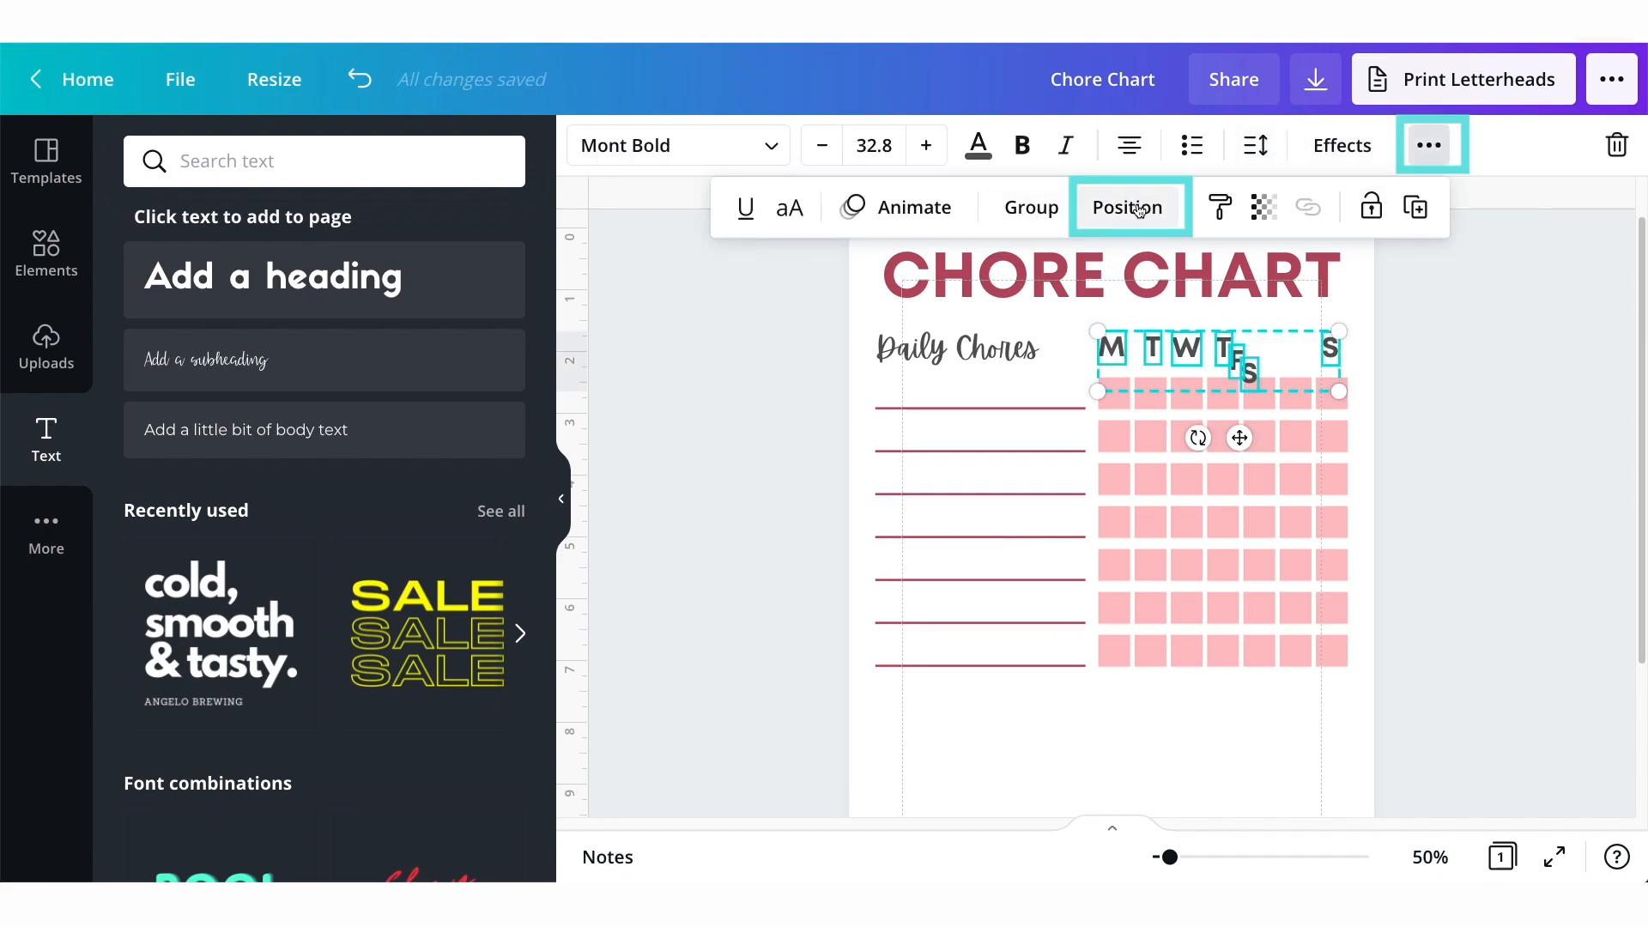
pyautogui.click(838, 710)
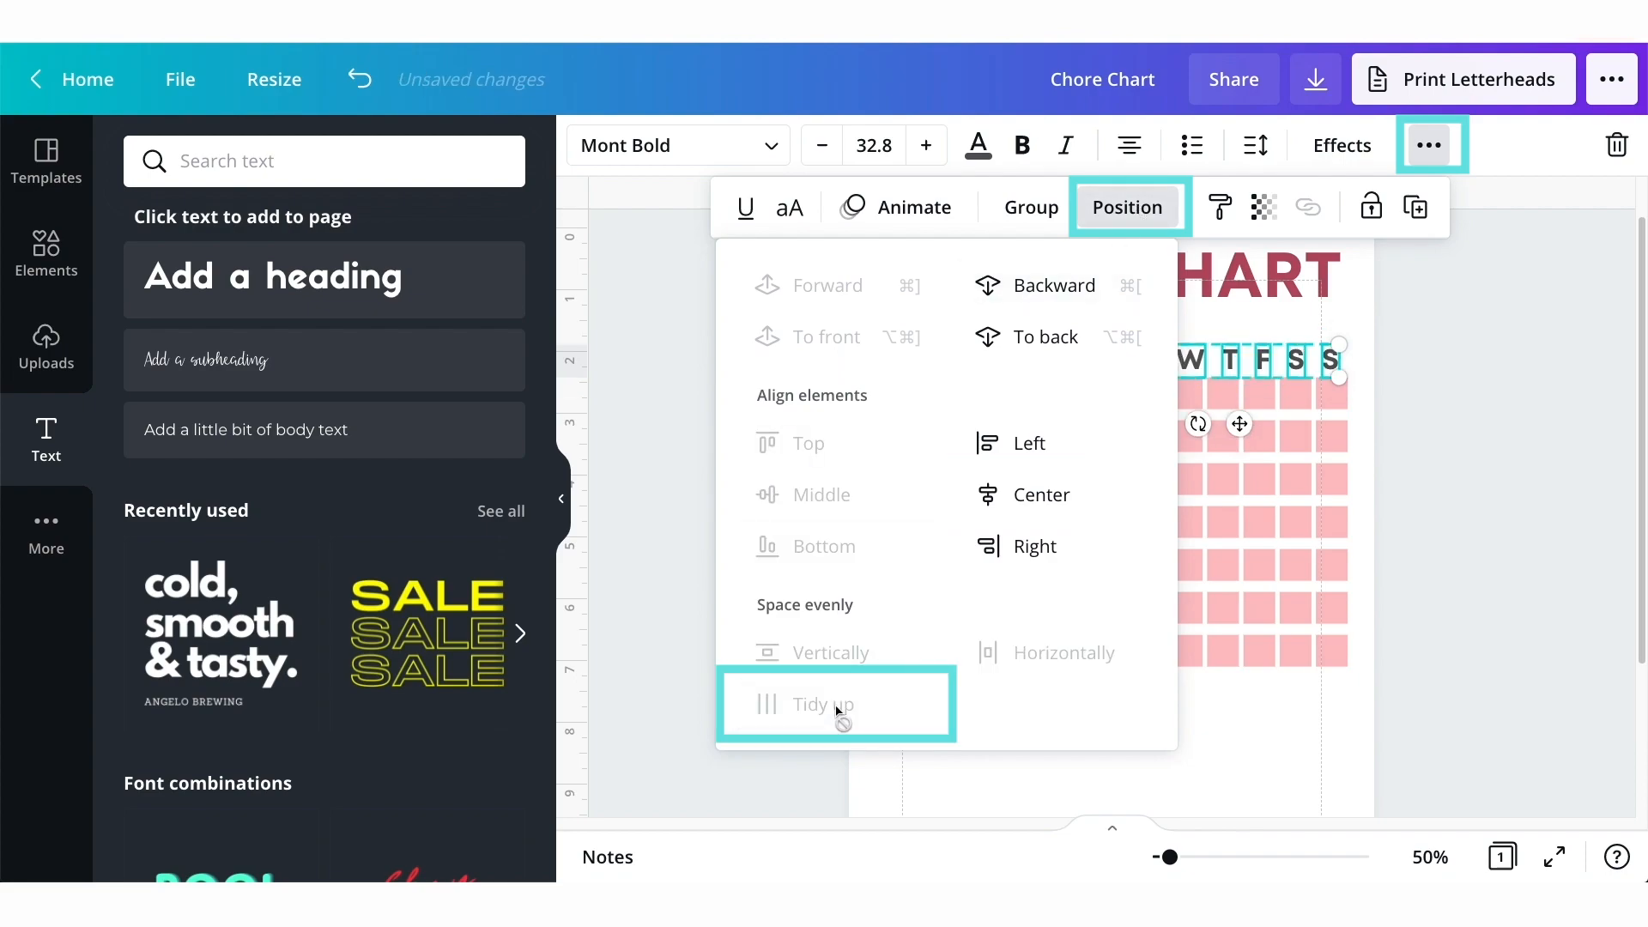
# Raise the row of day labels level with "Daily Chores" and set the "M" above the first column of squares.
pyautogui.click(1444, 364)
pyautogui.moveTo(1406, 363); pyautogui.dragTo(1105, 362)
pyautogui.moveTo(1122, 352); pyautogui.dragTo(1114, 352)
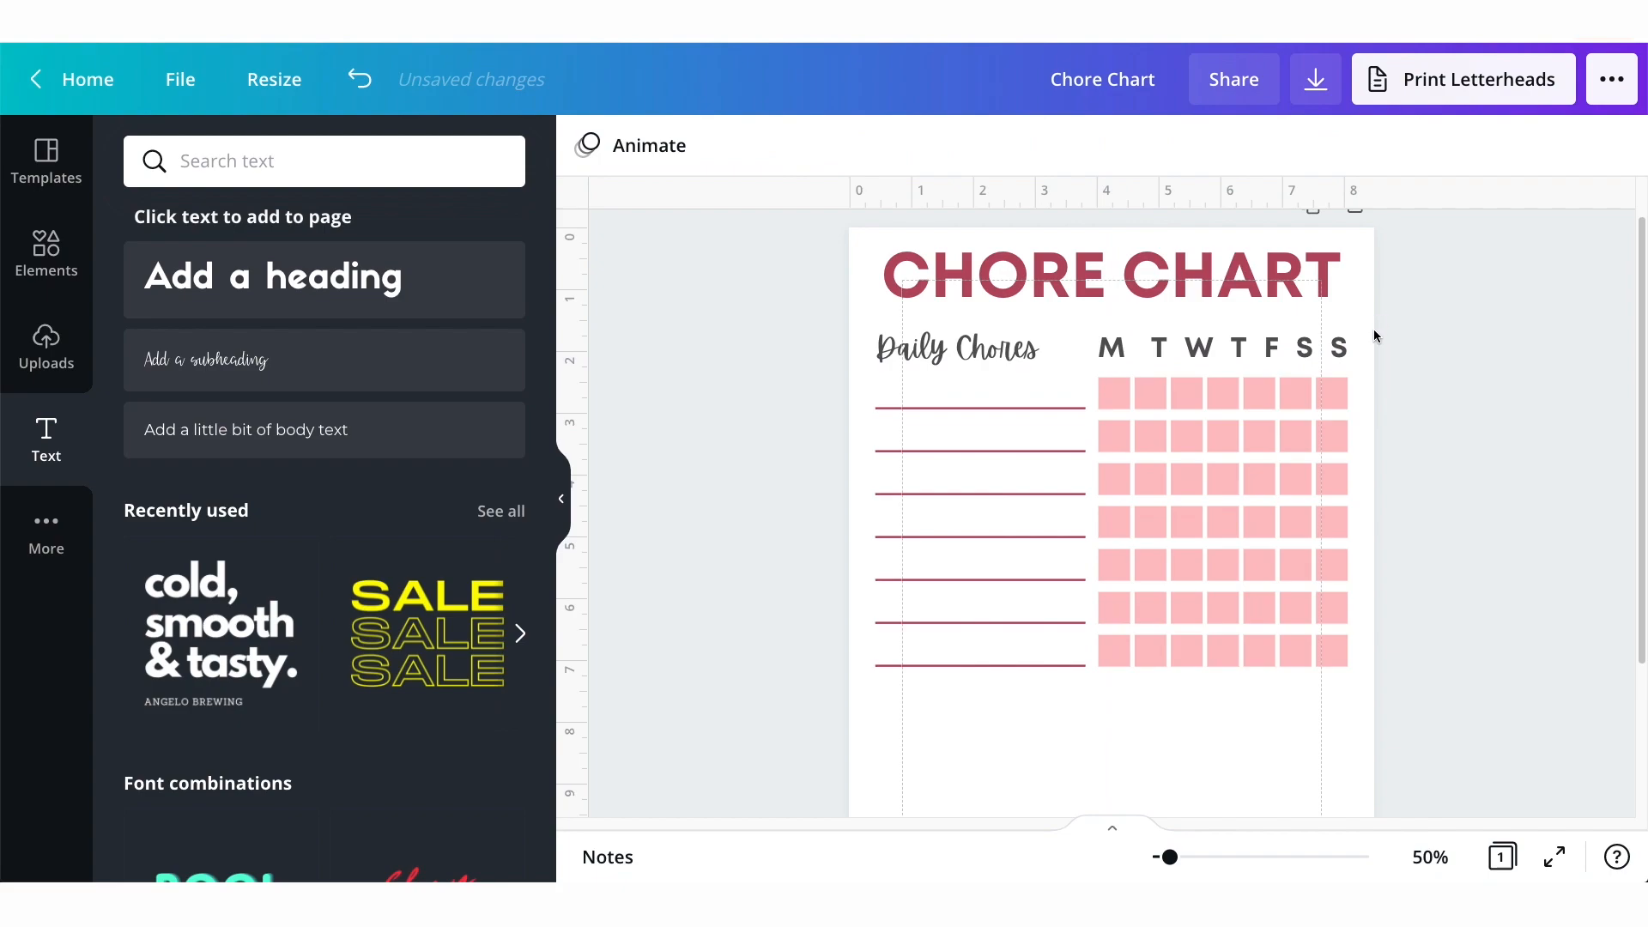
# Space the seven day labels evenly in the horizontal direction.
pyautogui.moveTo(1379, 346); pyautogui.dragTo(1106, 353)
pyautogui.click(1430, 145)
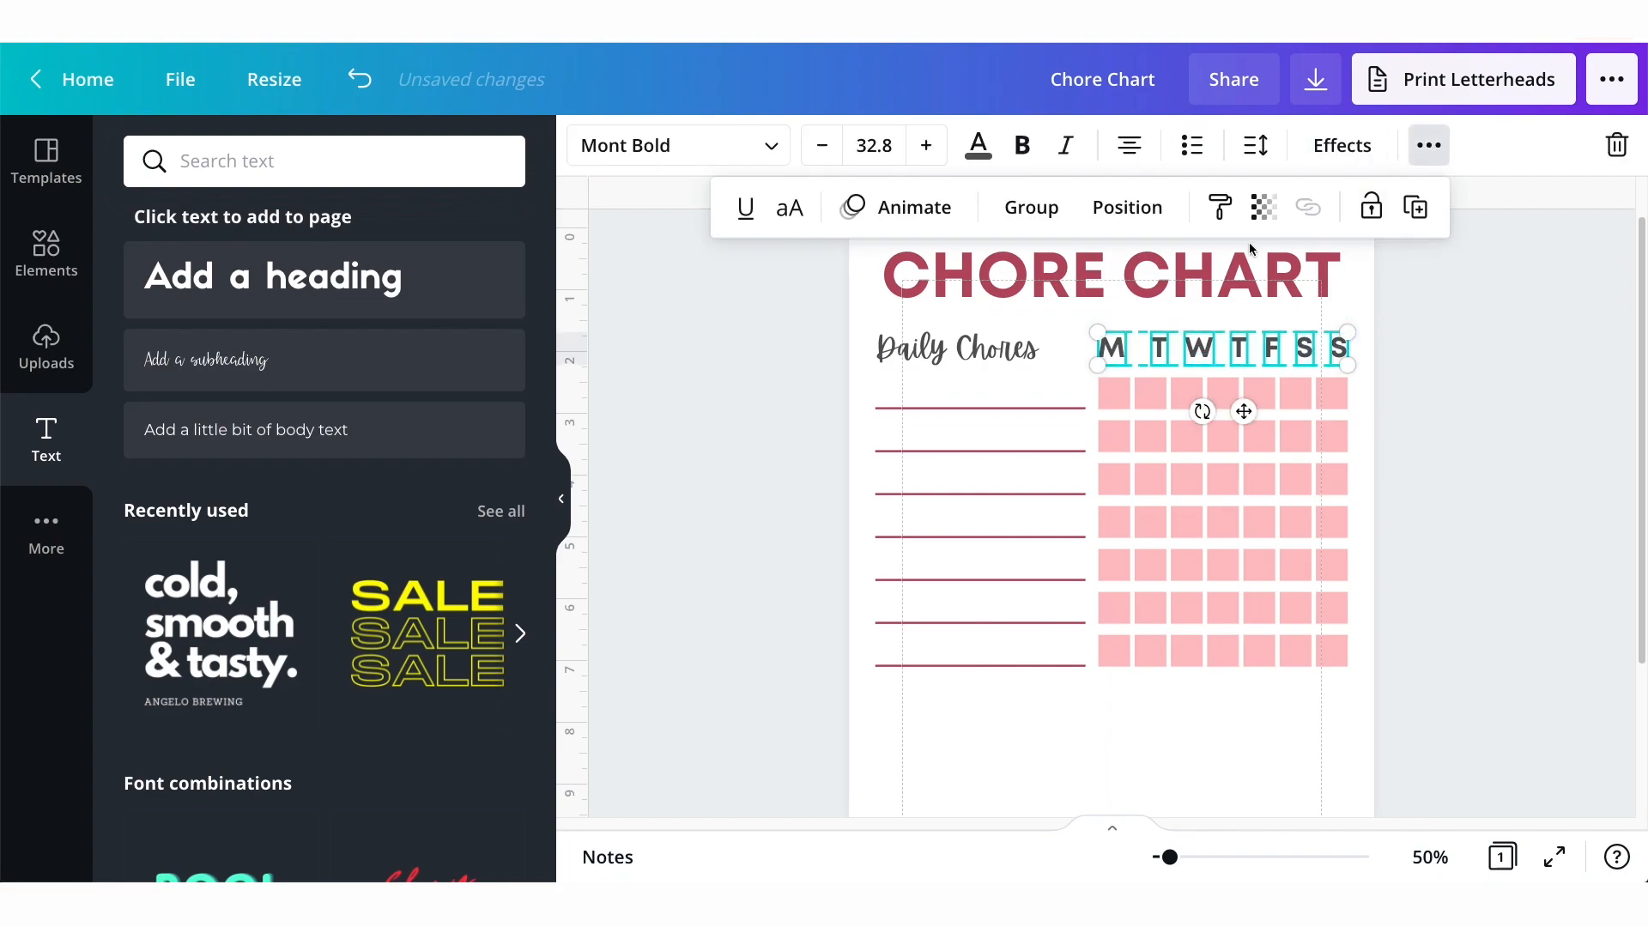
pyautogui.click(1169, 206)
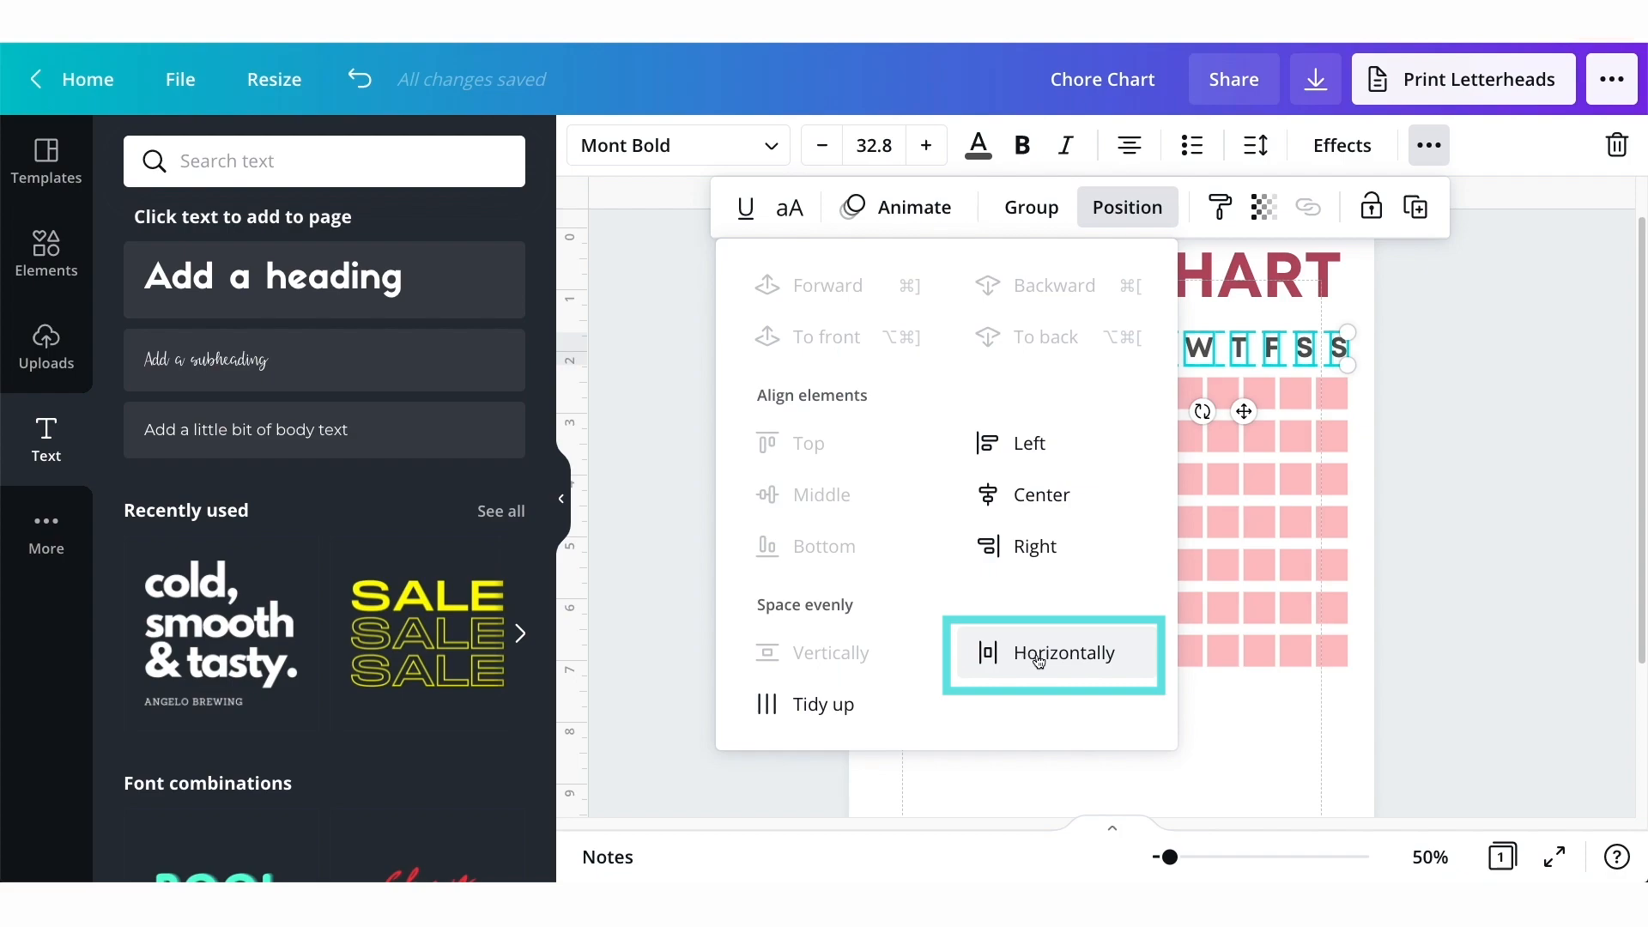
pyautogui.click(1039, 660)
# Nudge the last "S" label so it is centered above the seventh column of squares.
pyautogui.click(1296, 347)
pyautogui.click(1346, 346)
pyautogui.moveTo(1356, 410); pyautogui.dragTo(1354, 412)
pyautogui.click(1461, 486)
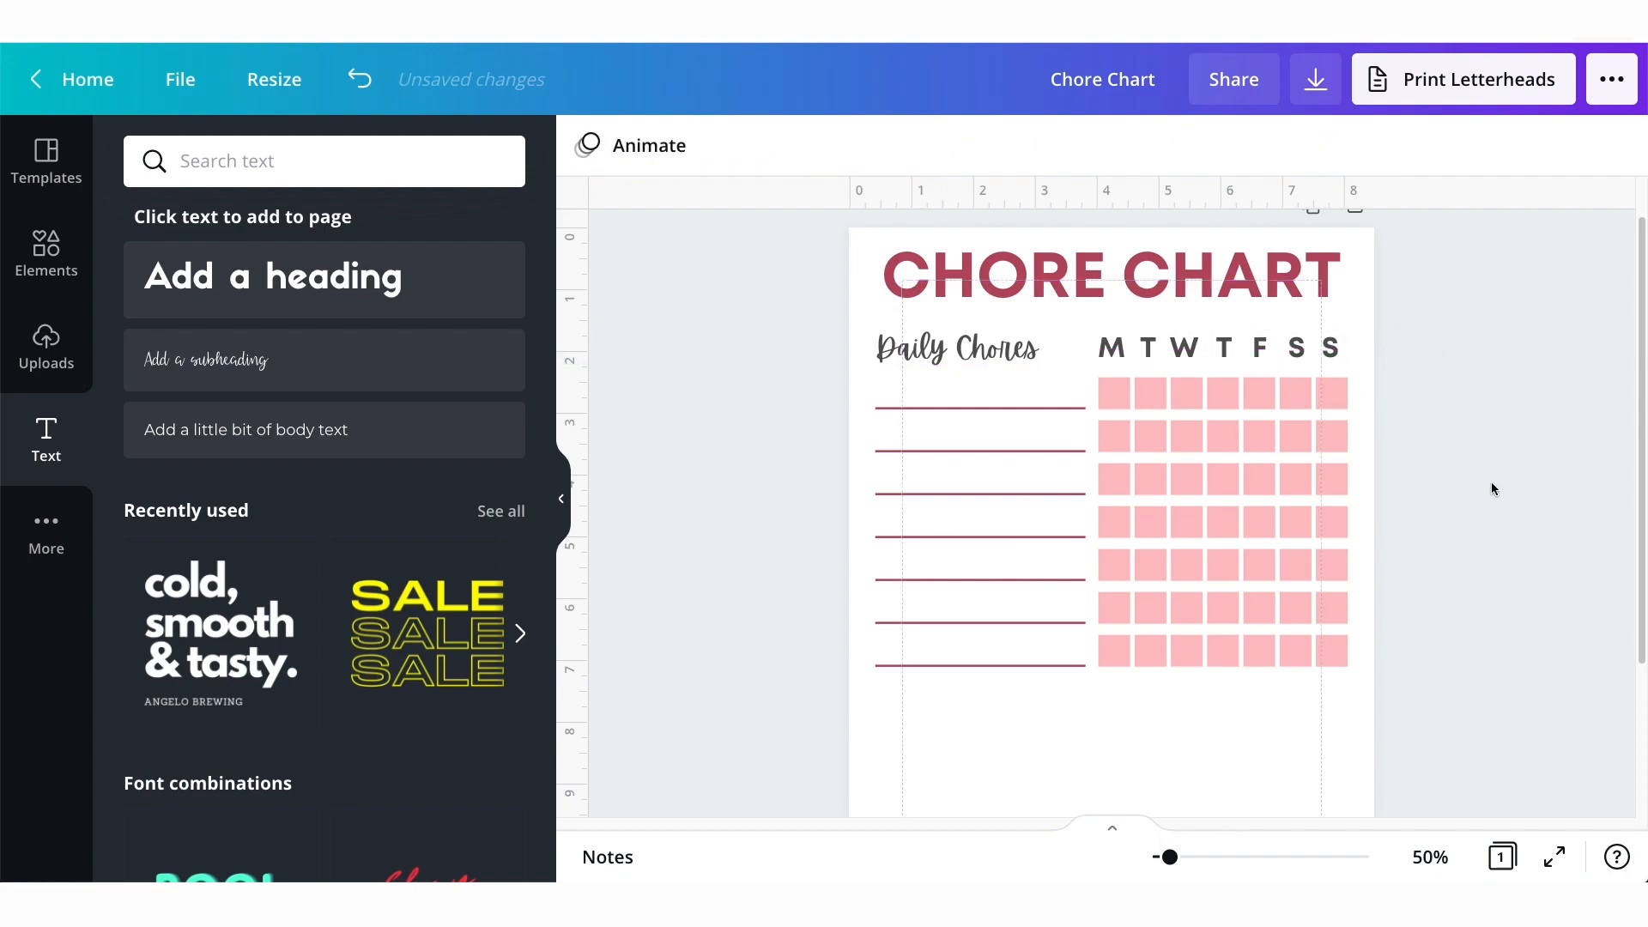
# Duplicate the "Daily Chores" heading and place the copy below the last chore line, aligned with the original.
pyautogui.scroll(3, 1389, 429)
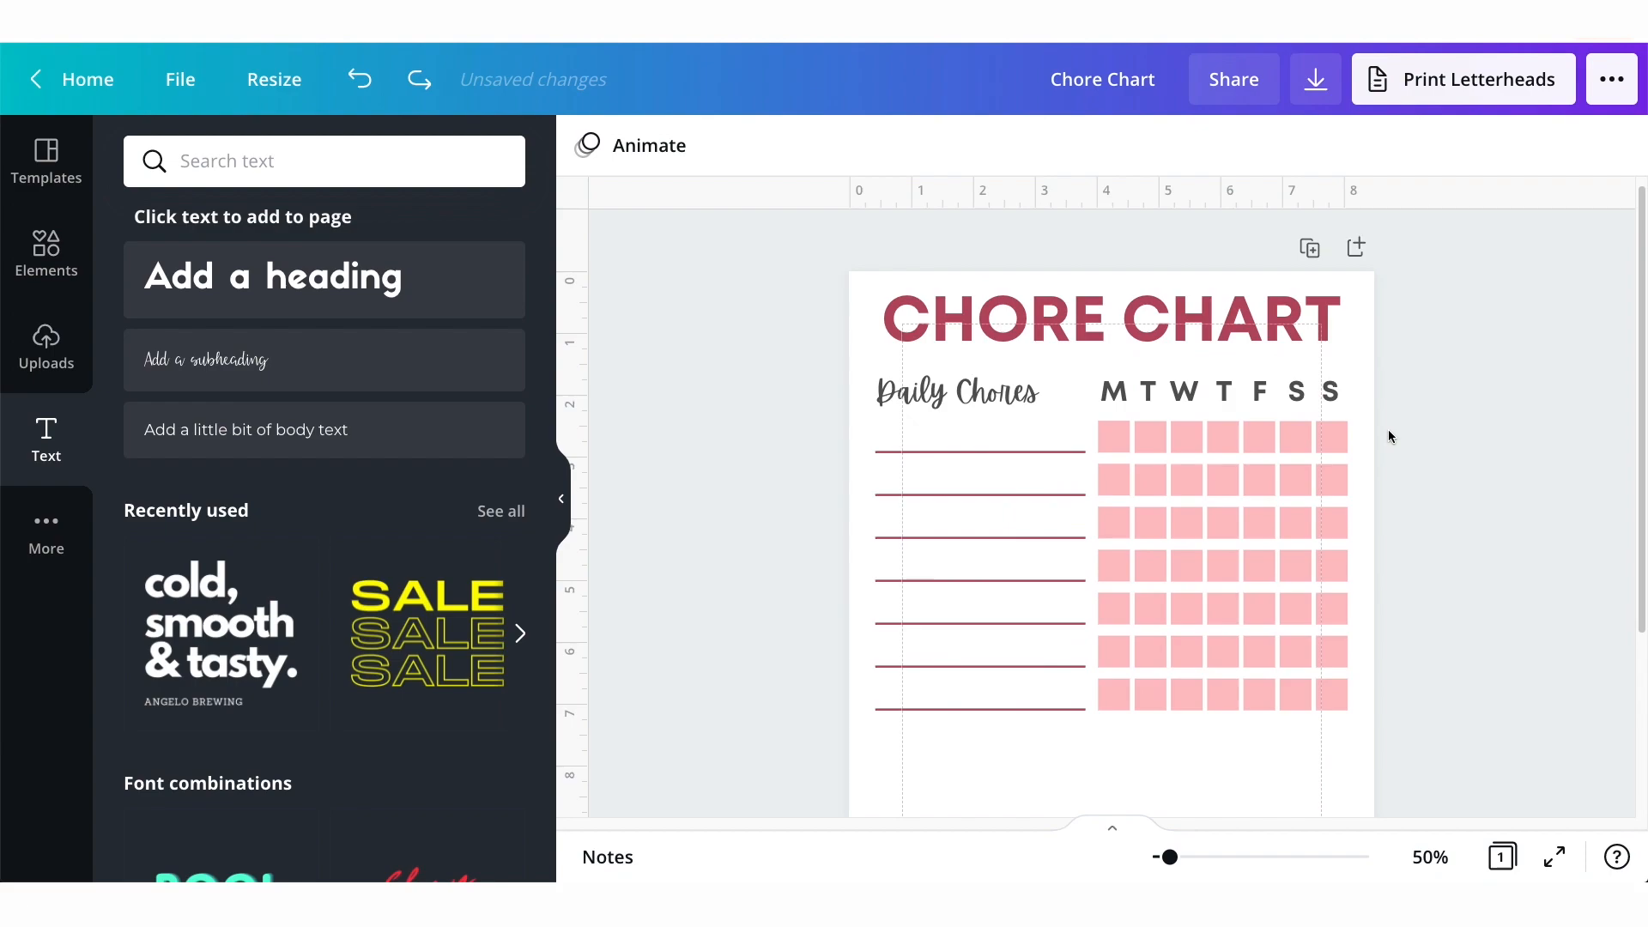
pyautogui.scroll(-4, 1388, 436)
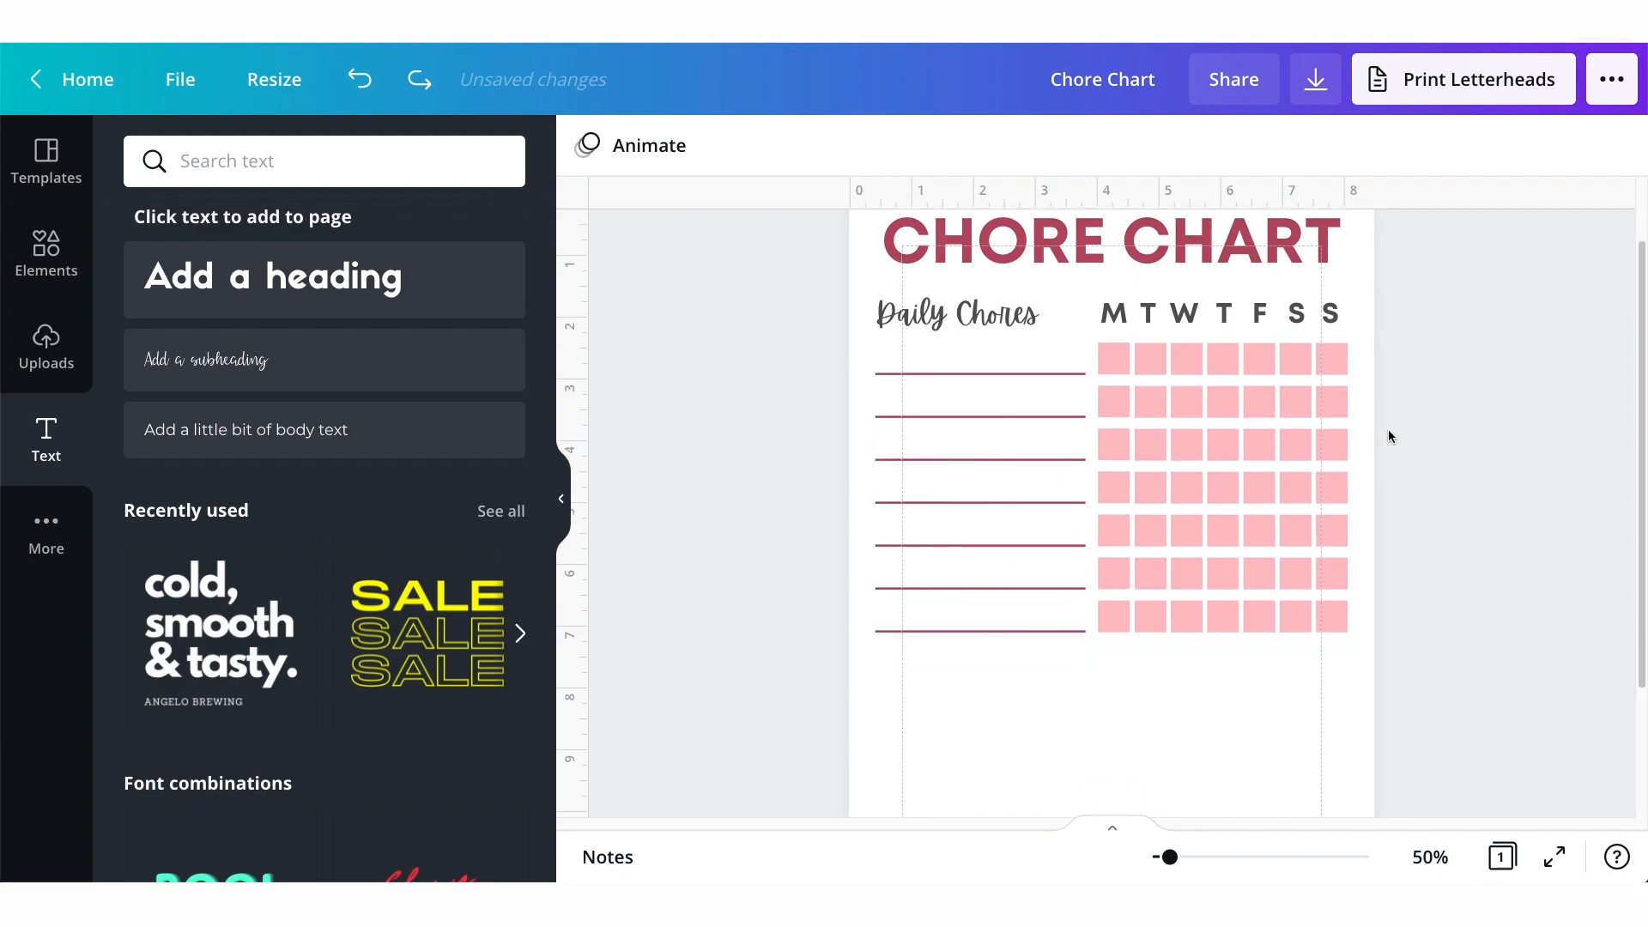
pyautogui.click(1156, 637)
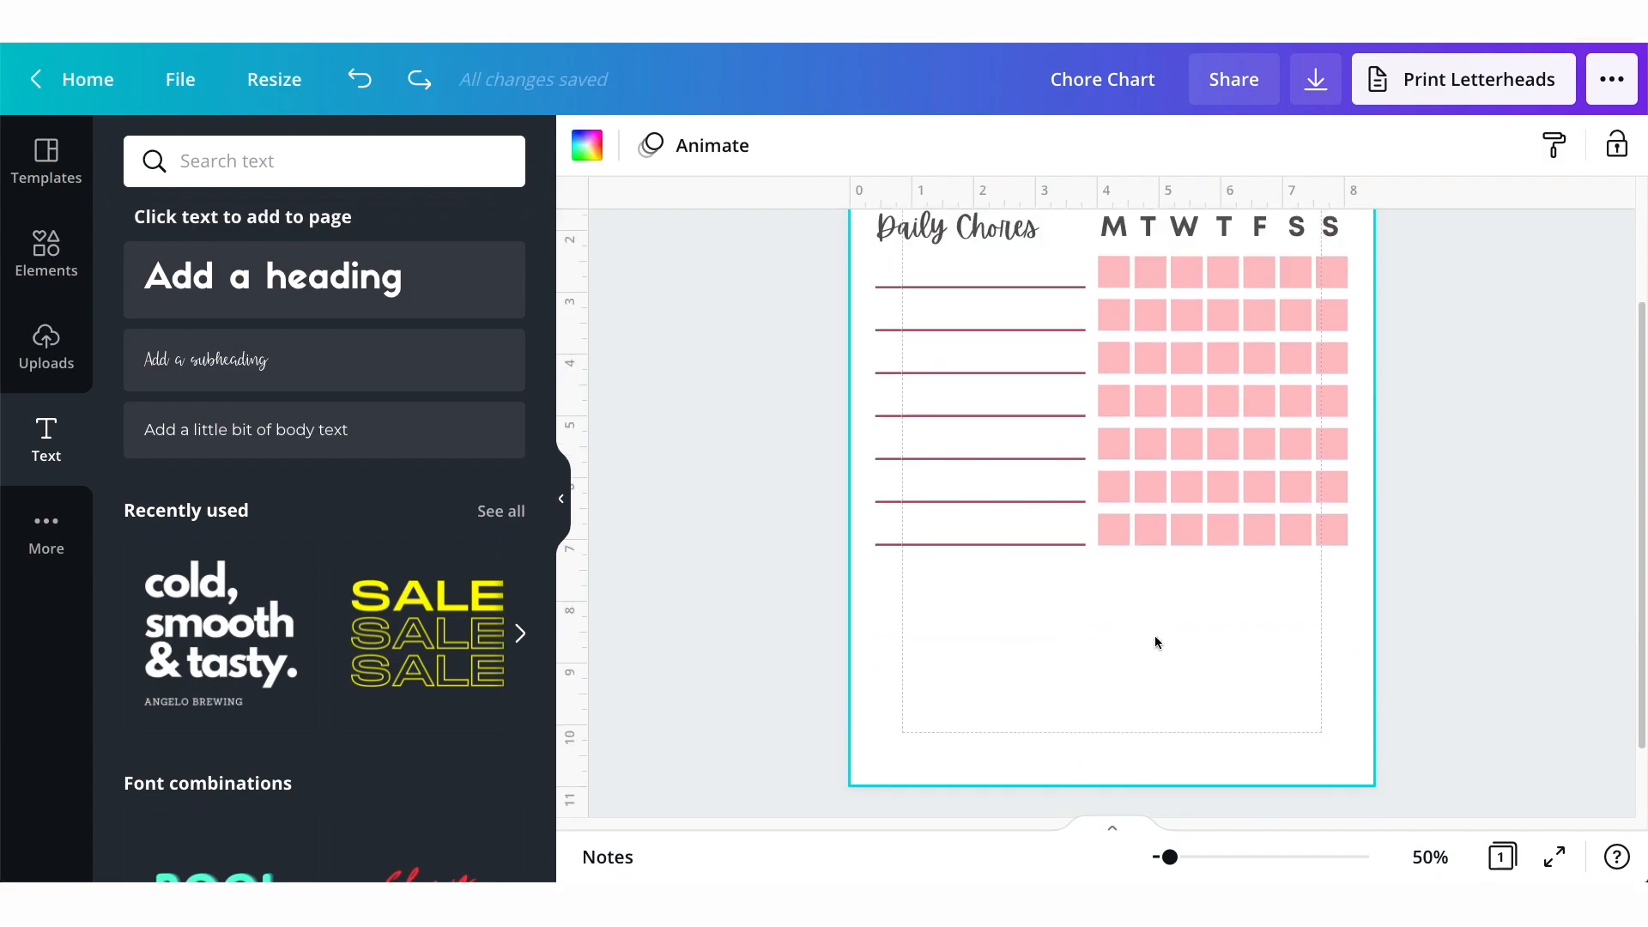
pyautogui.scroll(2, 1134, 635)
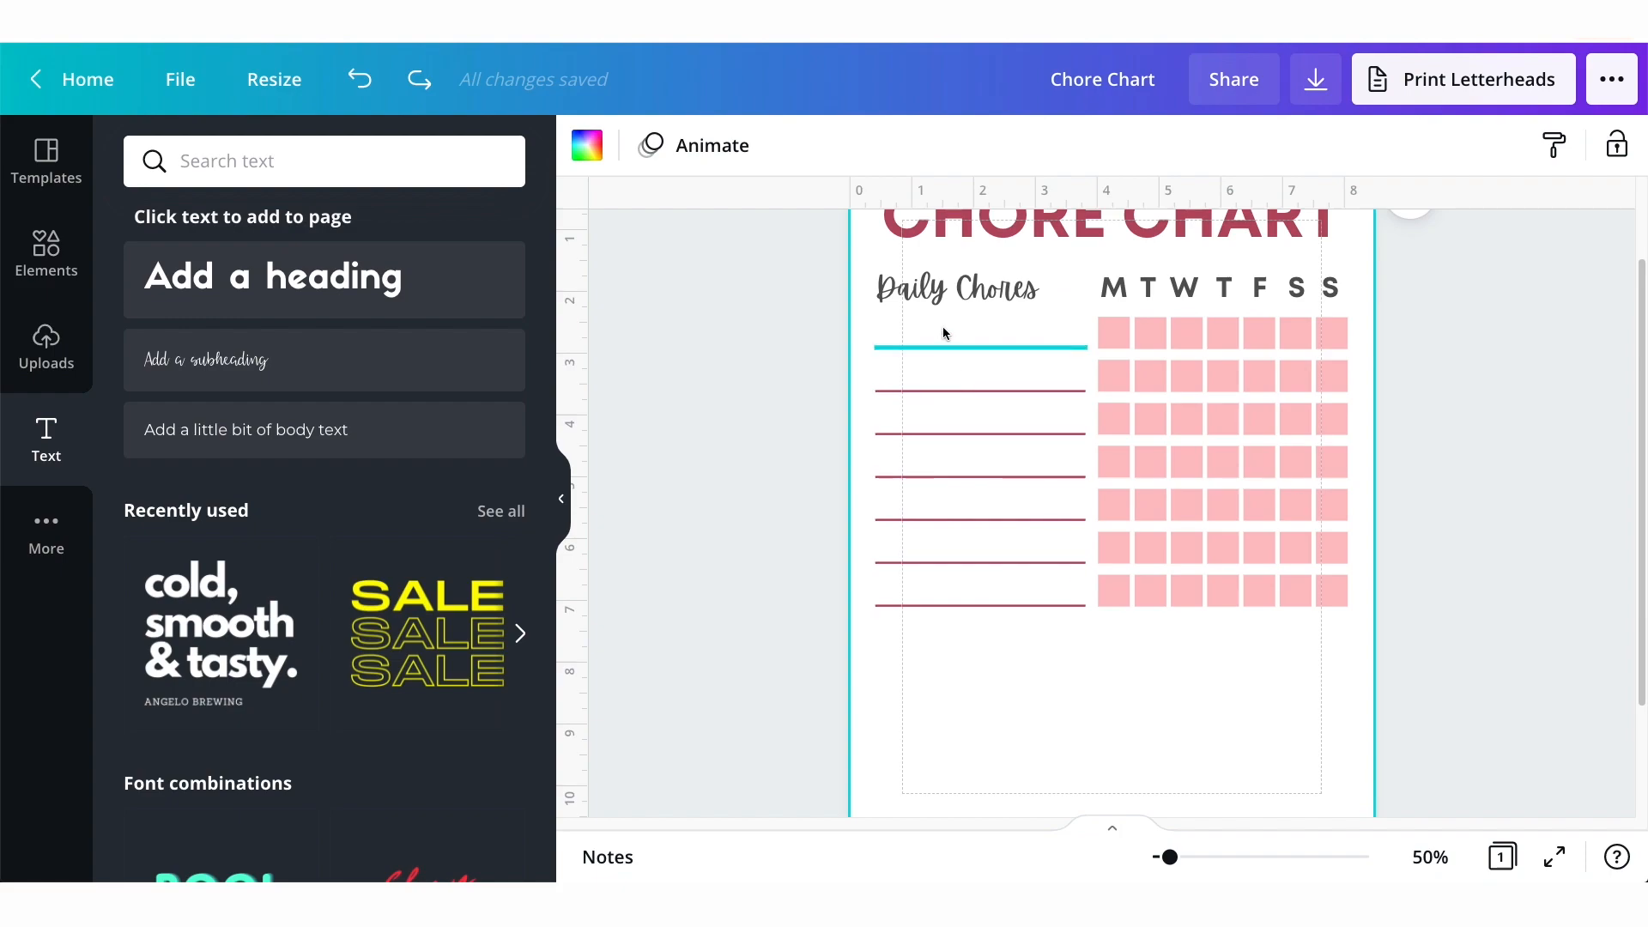
pyautogui.click(948, 292)
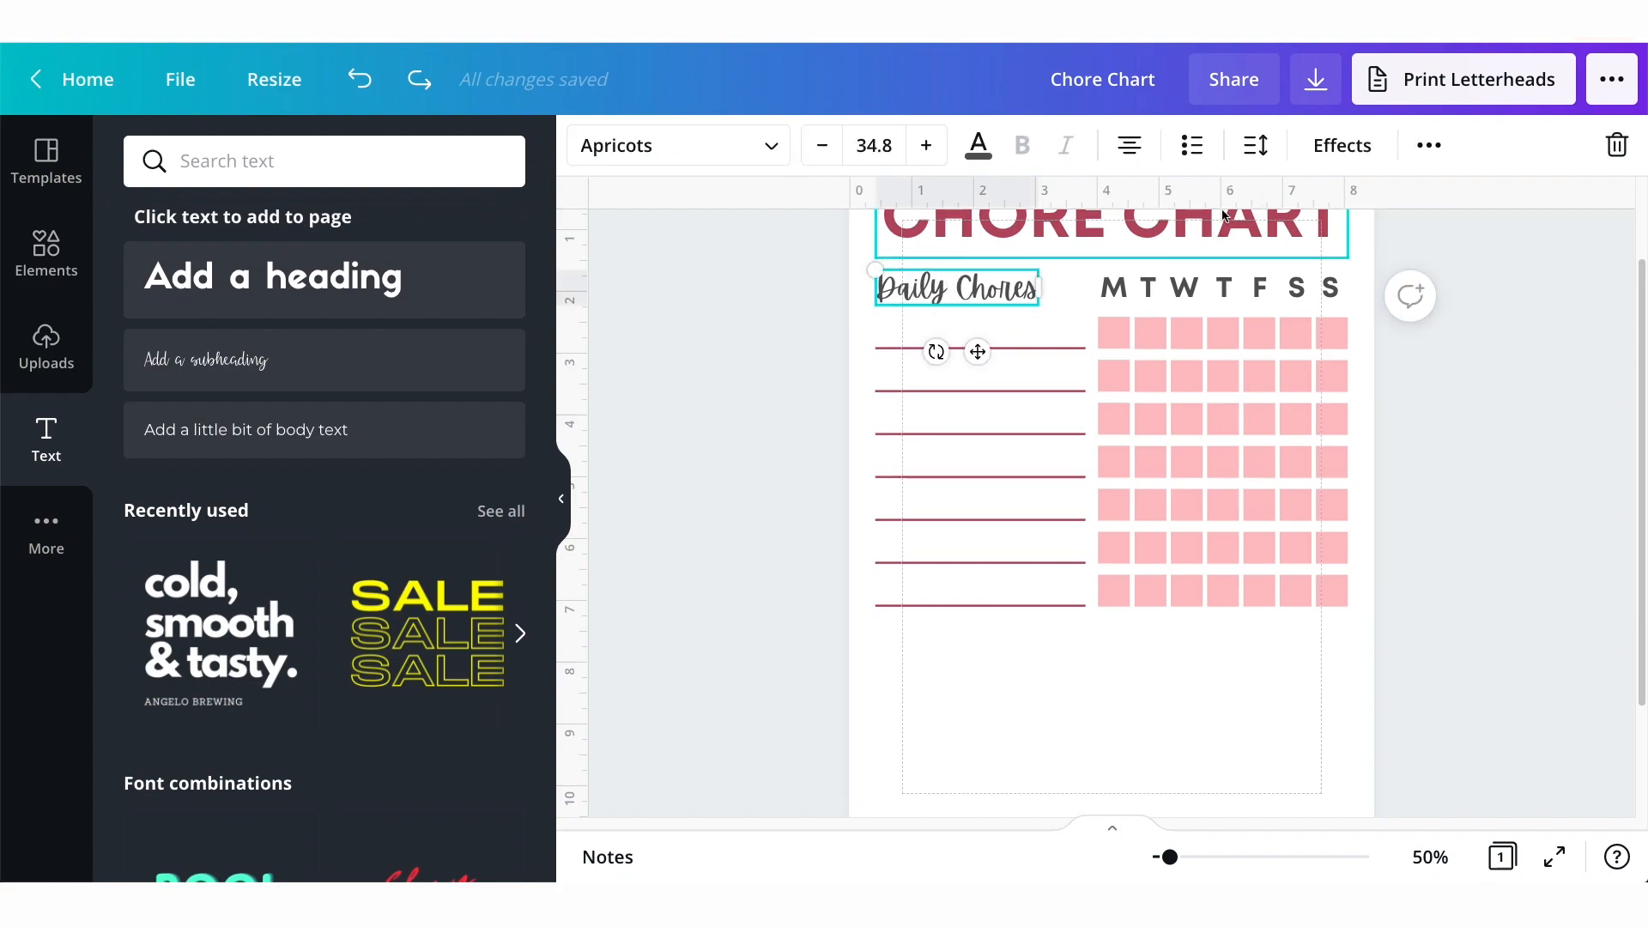
pyautogui.click(1429, 147)
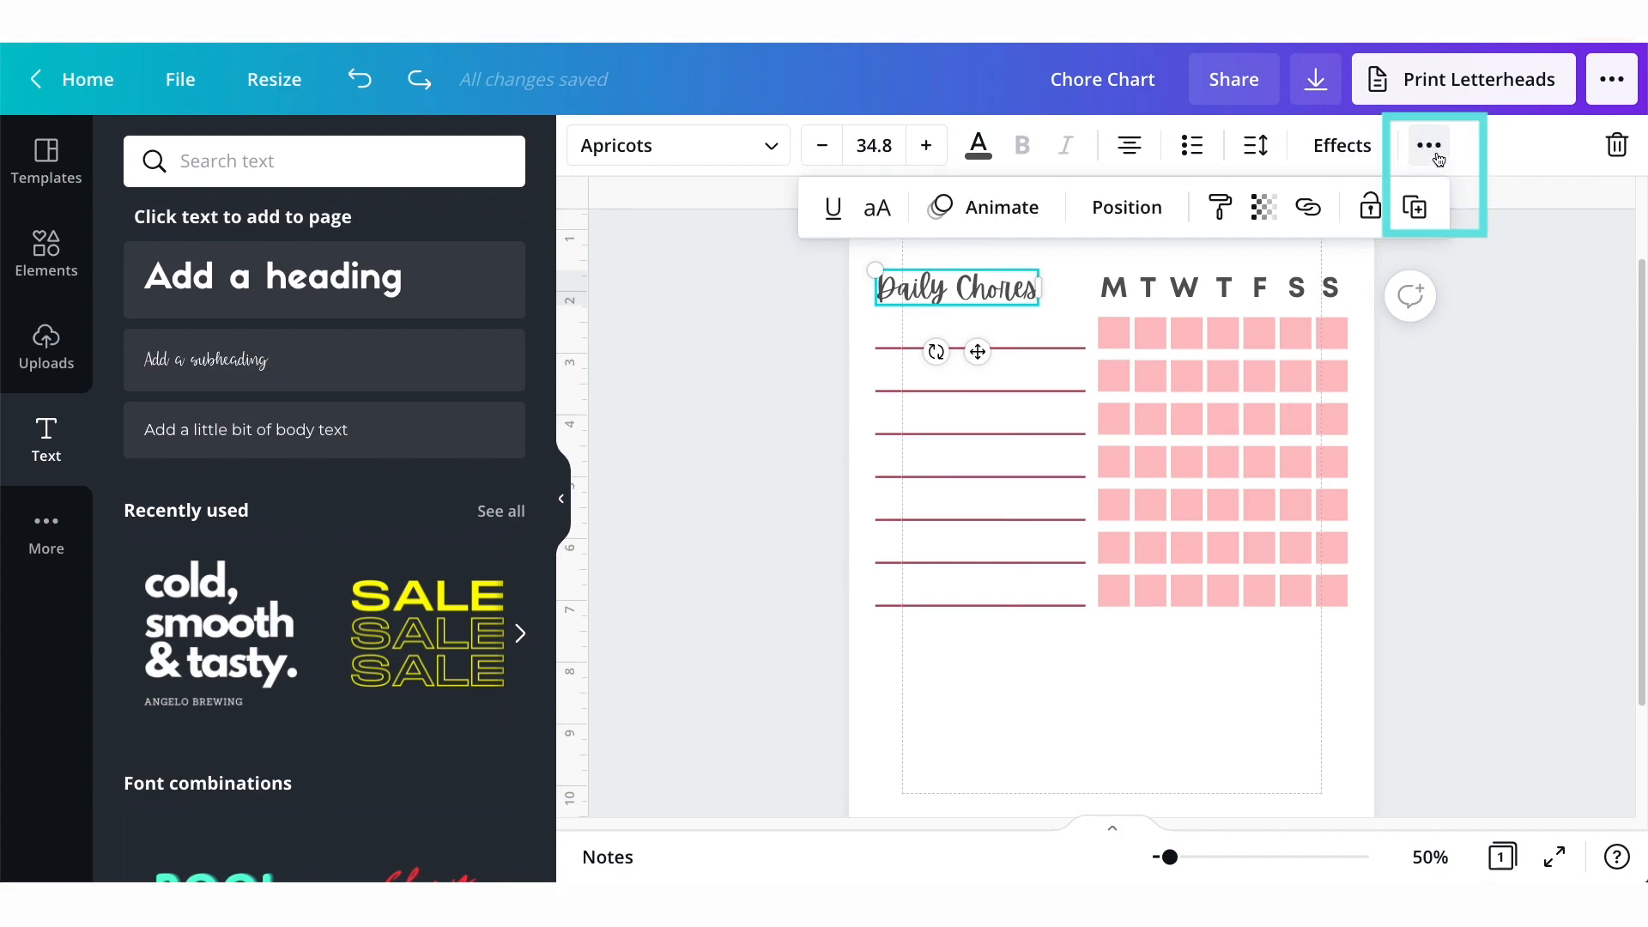
pyautogui.click(1415, 207)
pyautogui.moveTo(991, 365); pyautogui.dragTo(973, 722)
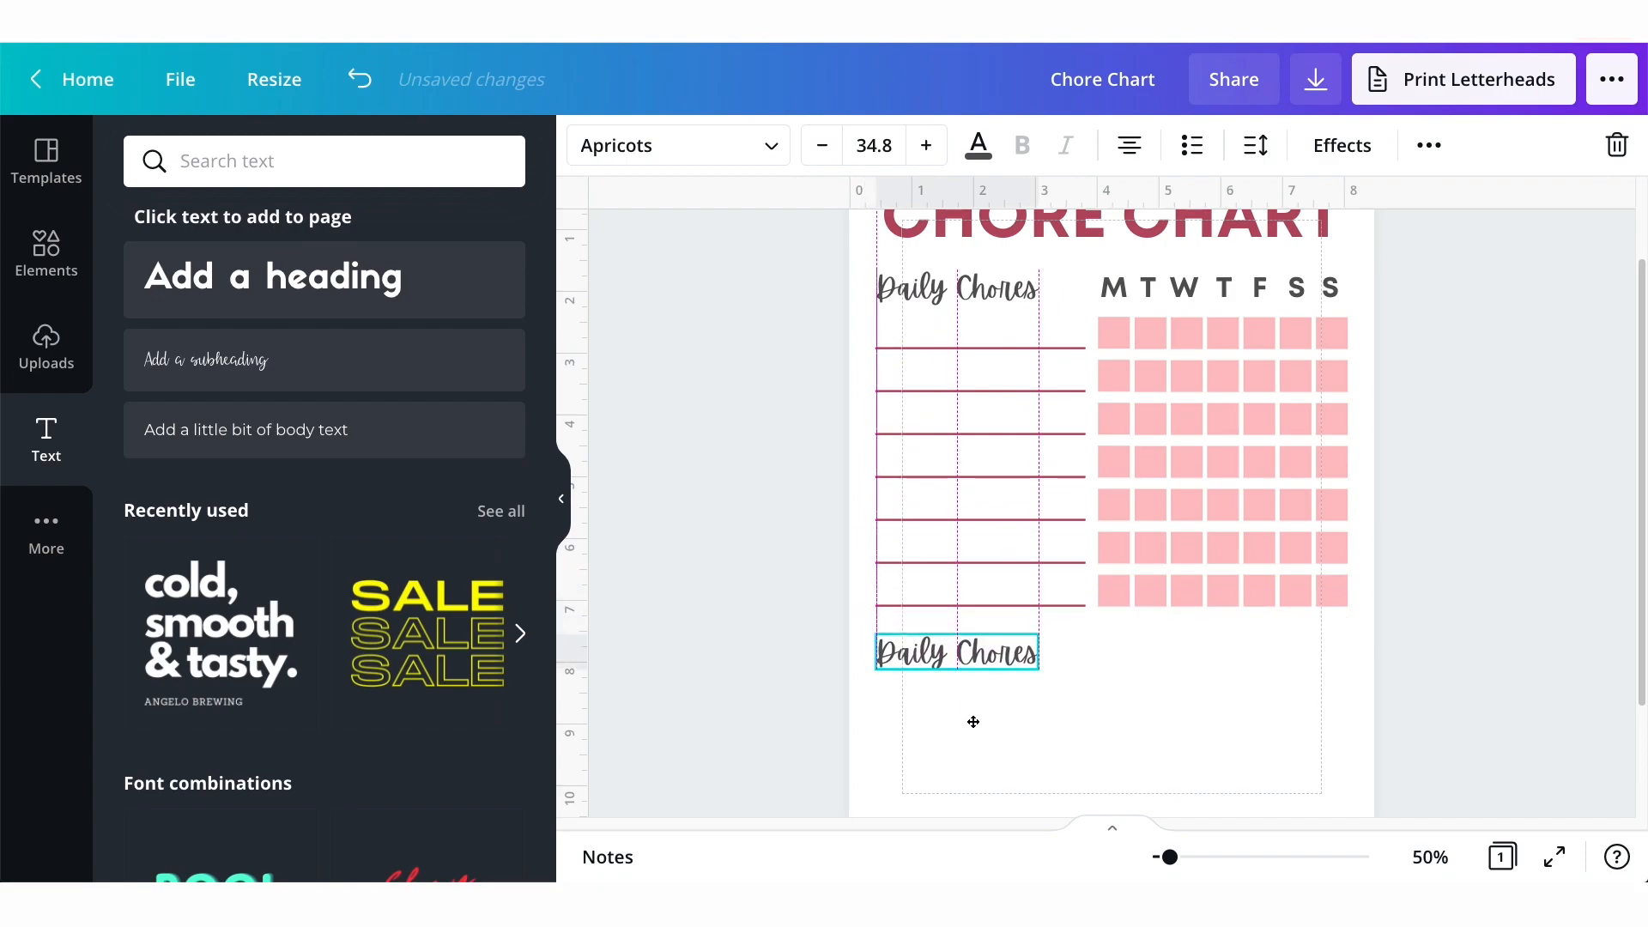
pyautogui.moveTo(973, 722); pyautogui.dragTo(972, 722)
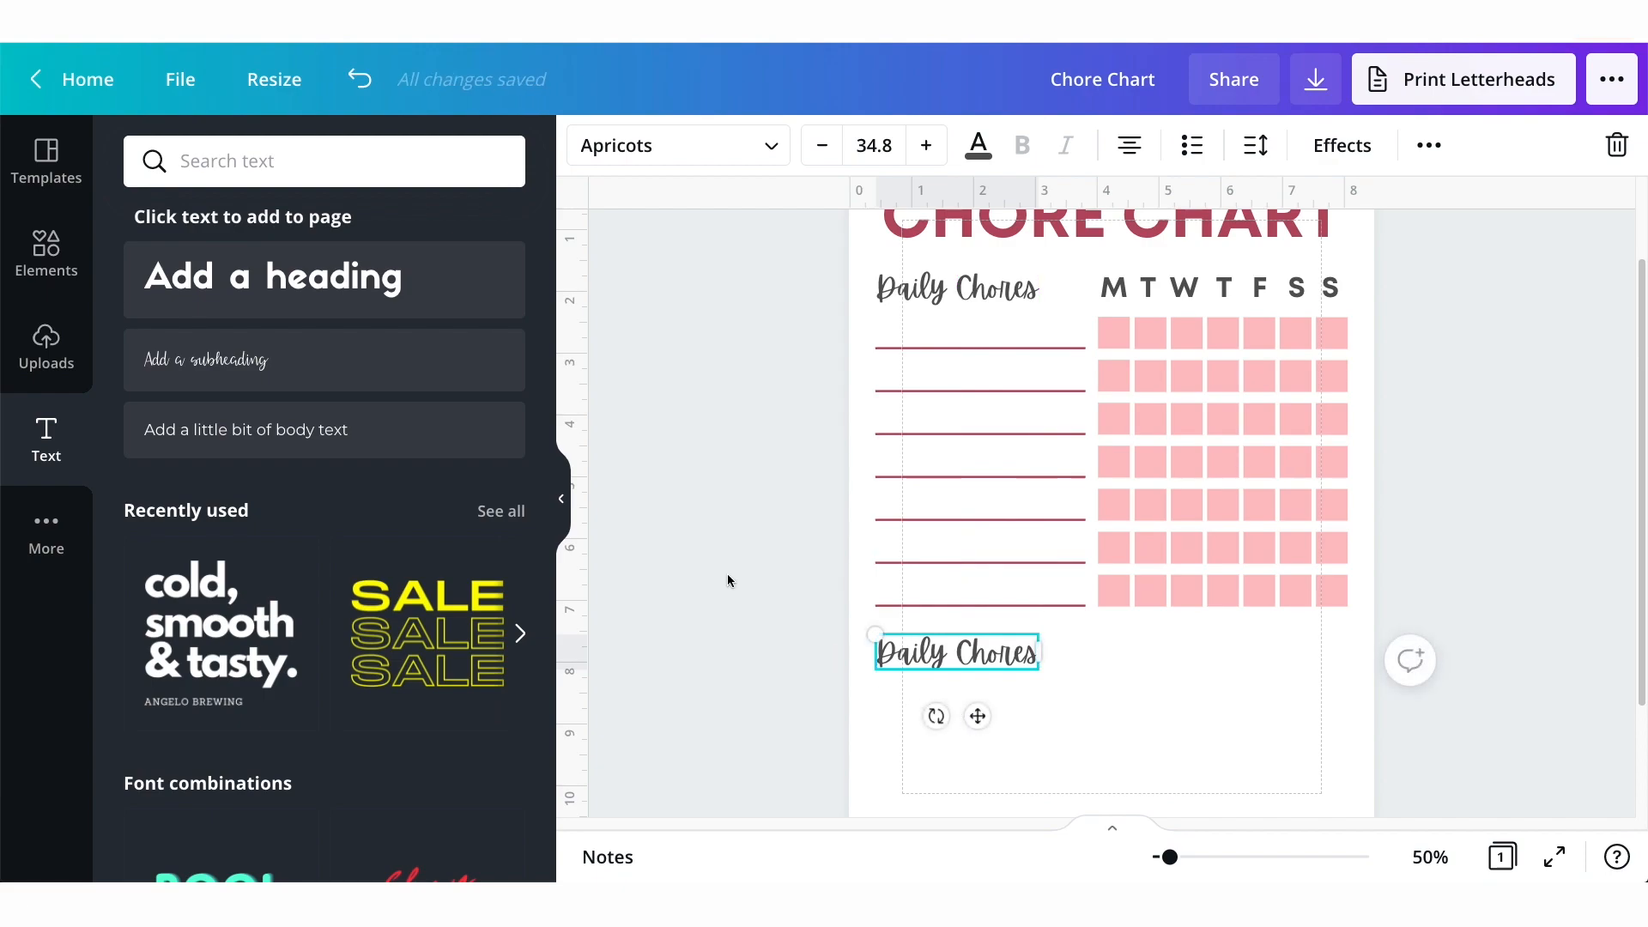
# Change the copied heading to "Weekly Chores" and align its left edge with the chore lines above.
pyautogui.click(563, 505)
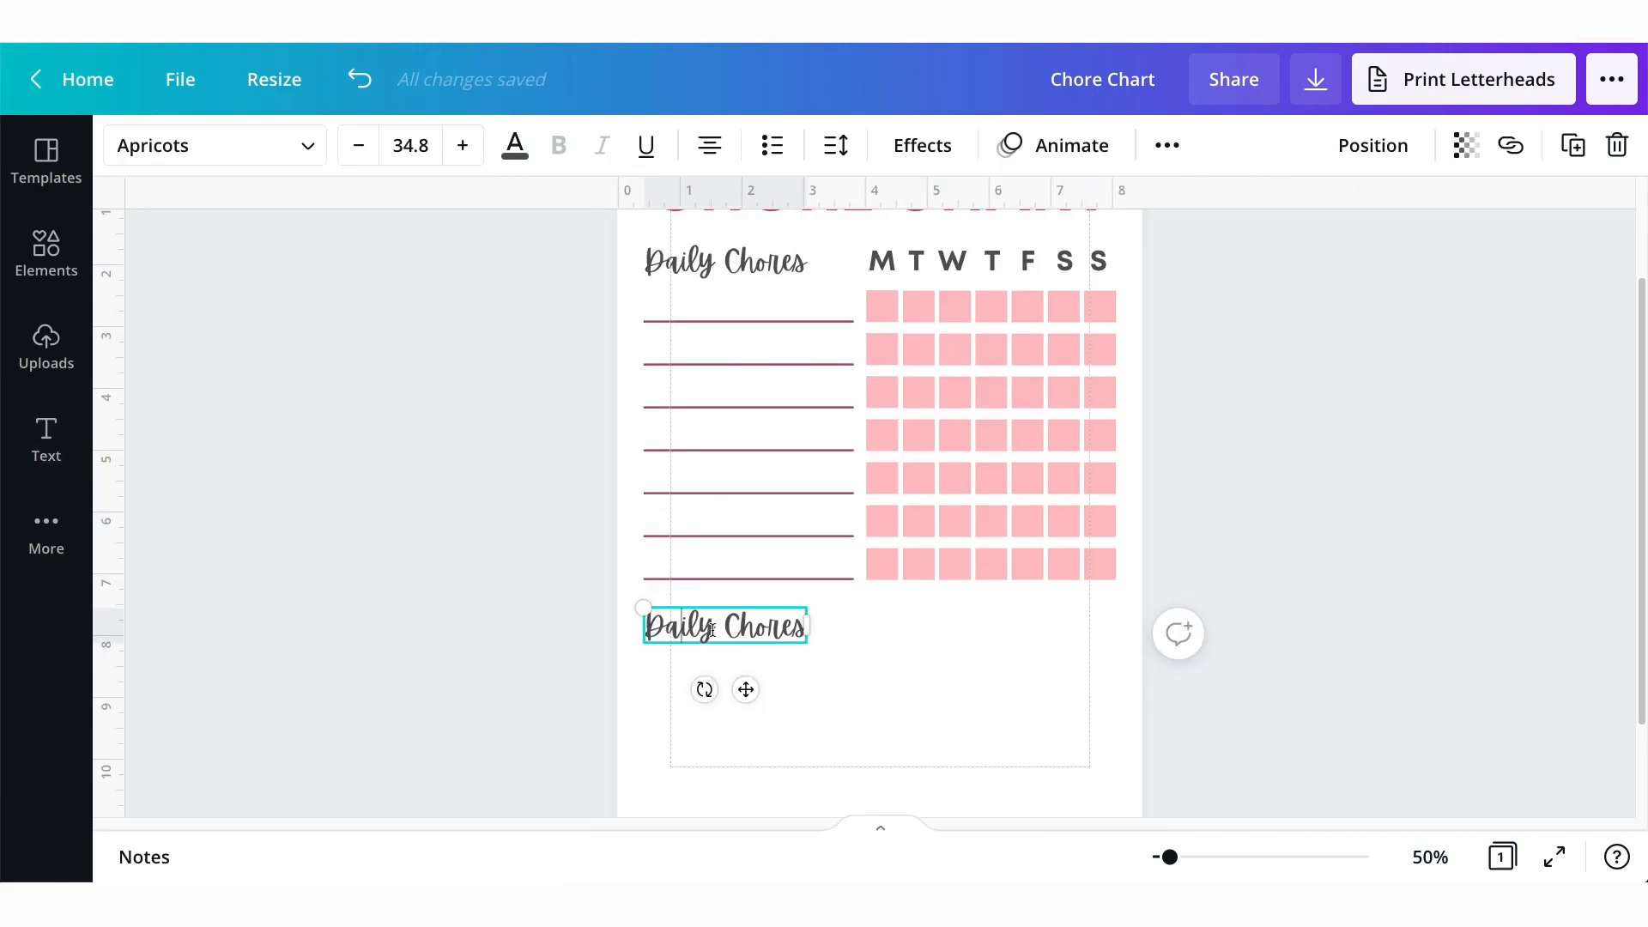
pyautogui.moveTo(711, 631); pyautogui.dragTo(635, 632)
pyautogui.press('BackSpace')
pyautogui.write('Weekly')
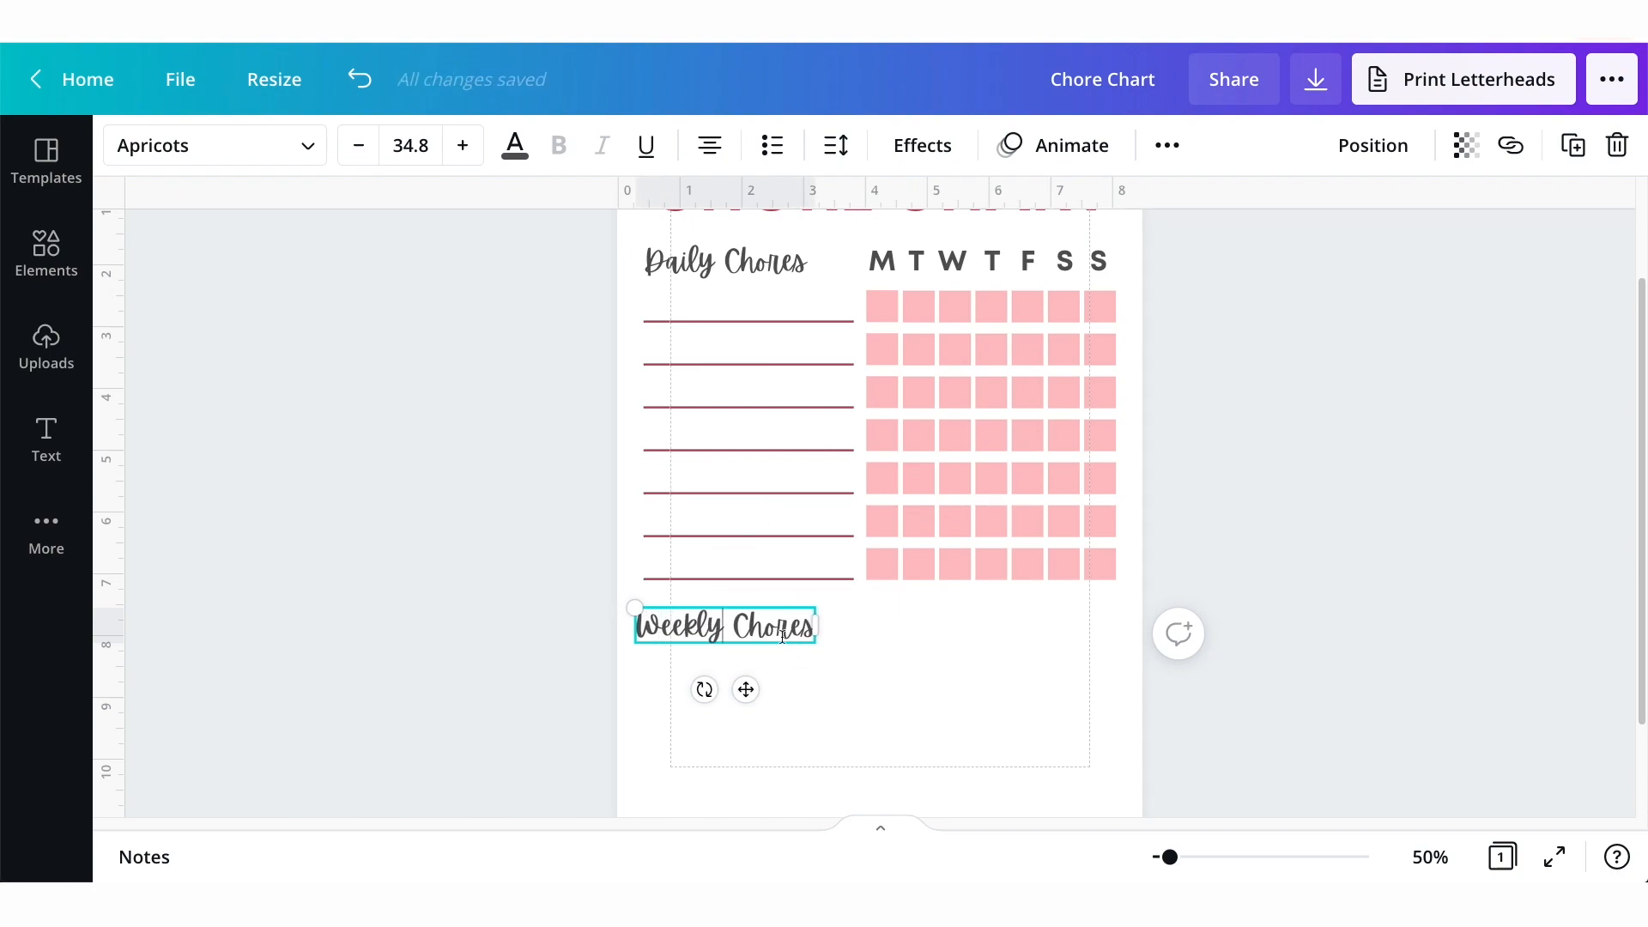
pyautogui.click(809, 667)
pyautogui.moveTo(722, 625); pyautogui.dragTo(730, 622)
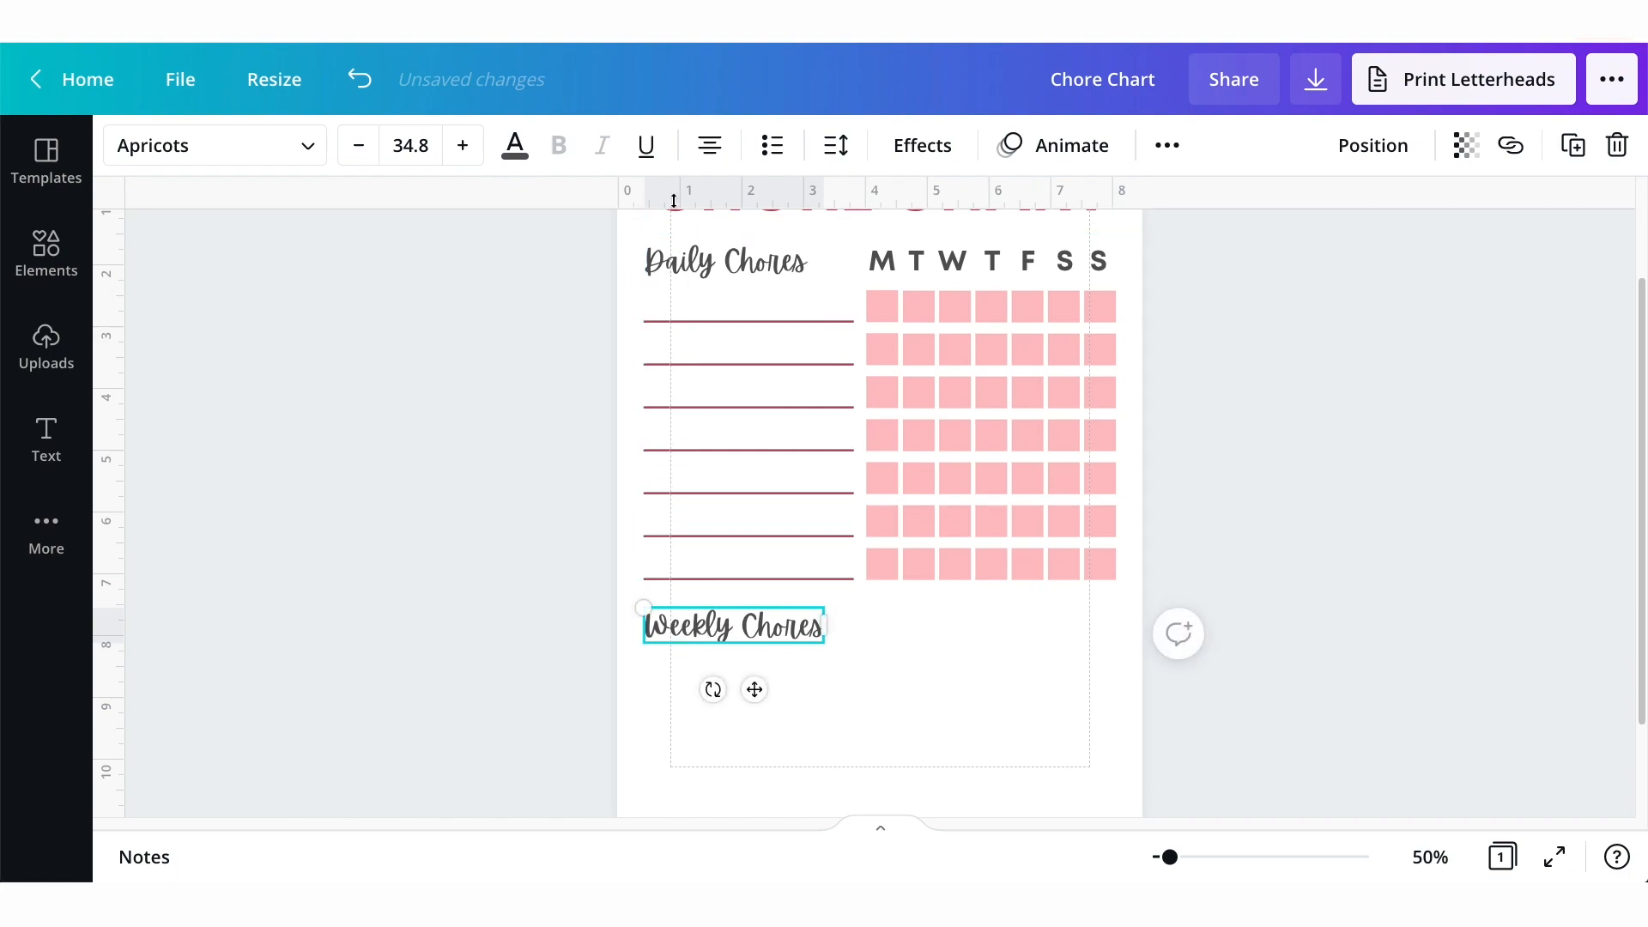
pyautogui.click(915, 671)
# Search the elements for "circle" and add the solid circle shape to the page.
pyautogui.click(46, 249)
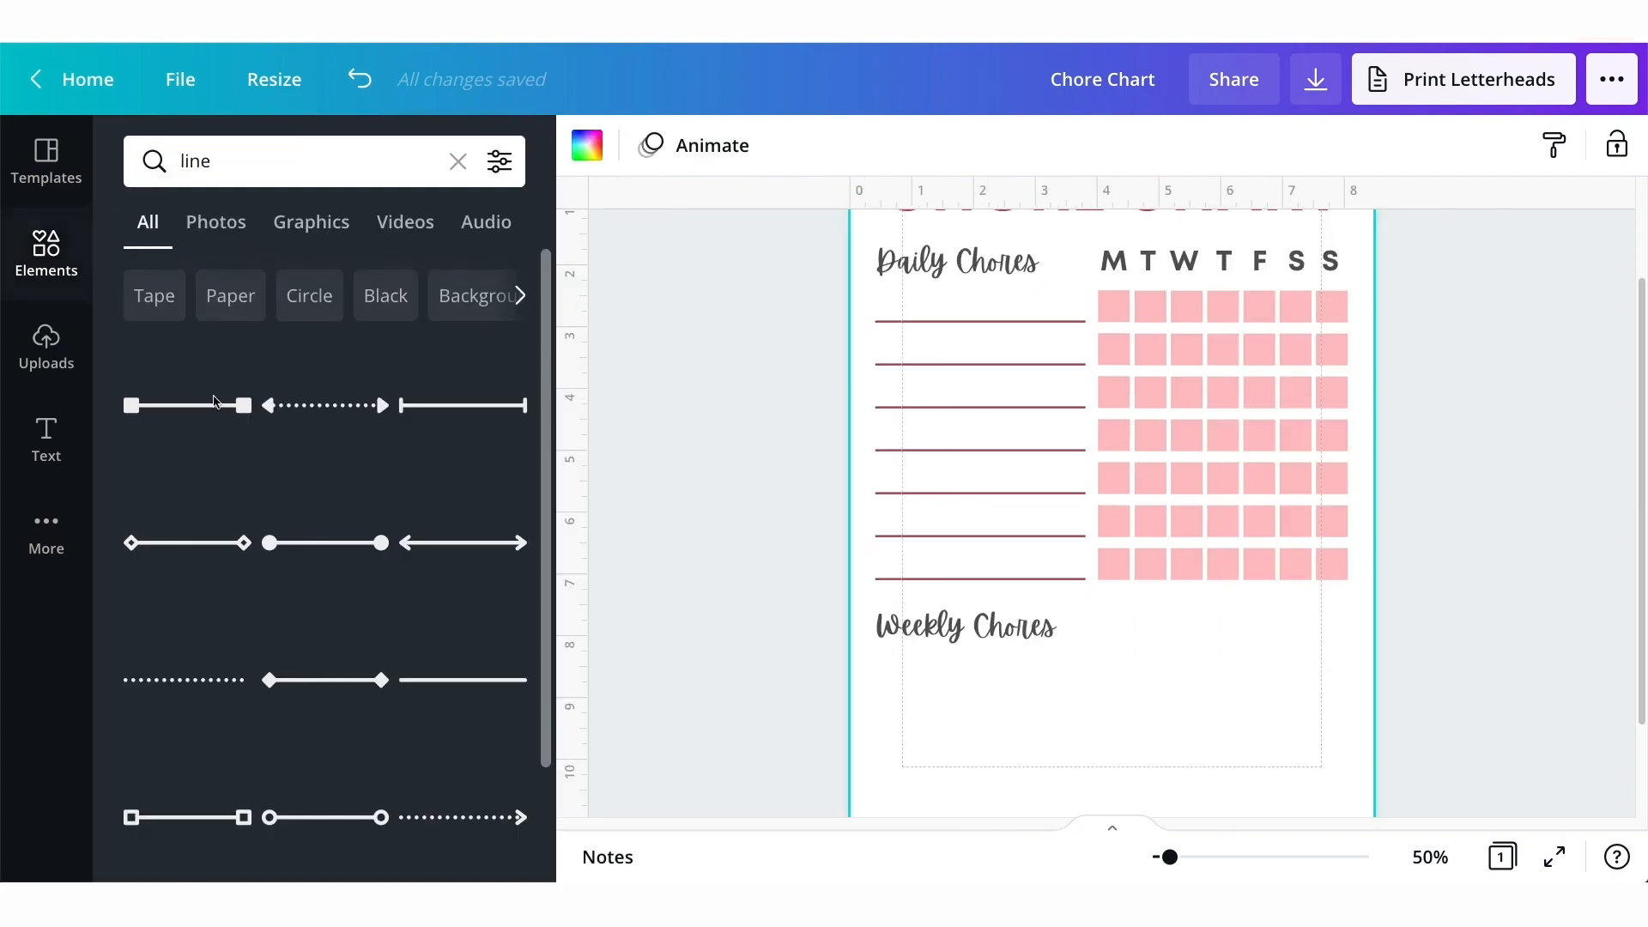
pyautogui.moveTo(343, 161); pyautogui.dragTo(50, 161)
pyautogui.write('circle')
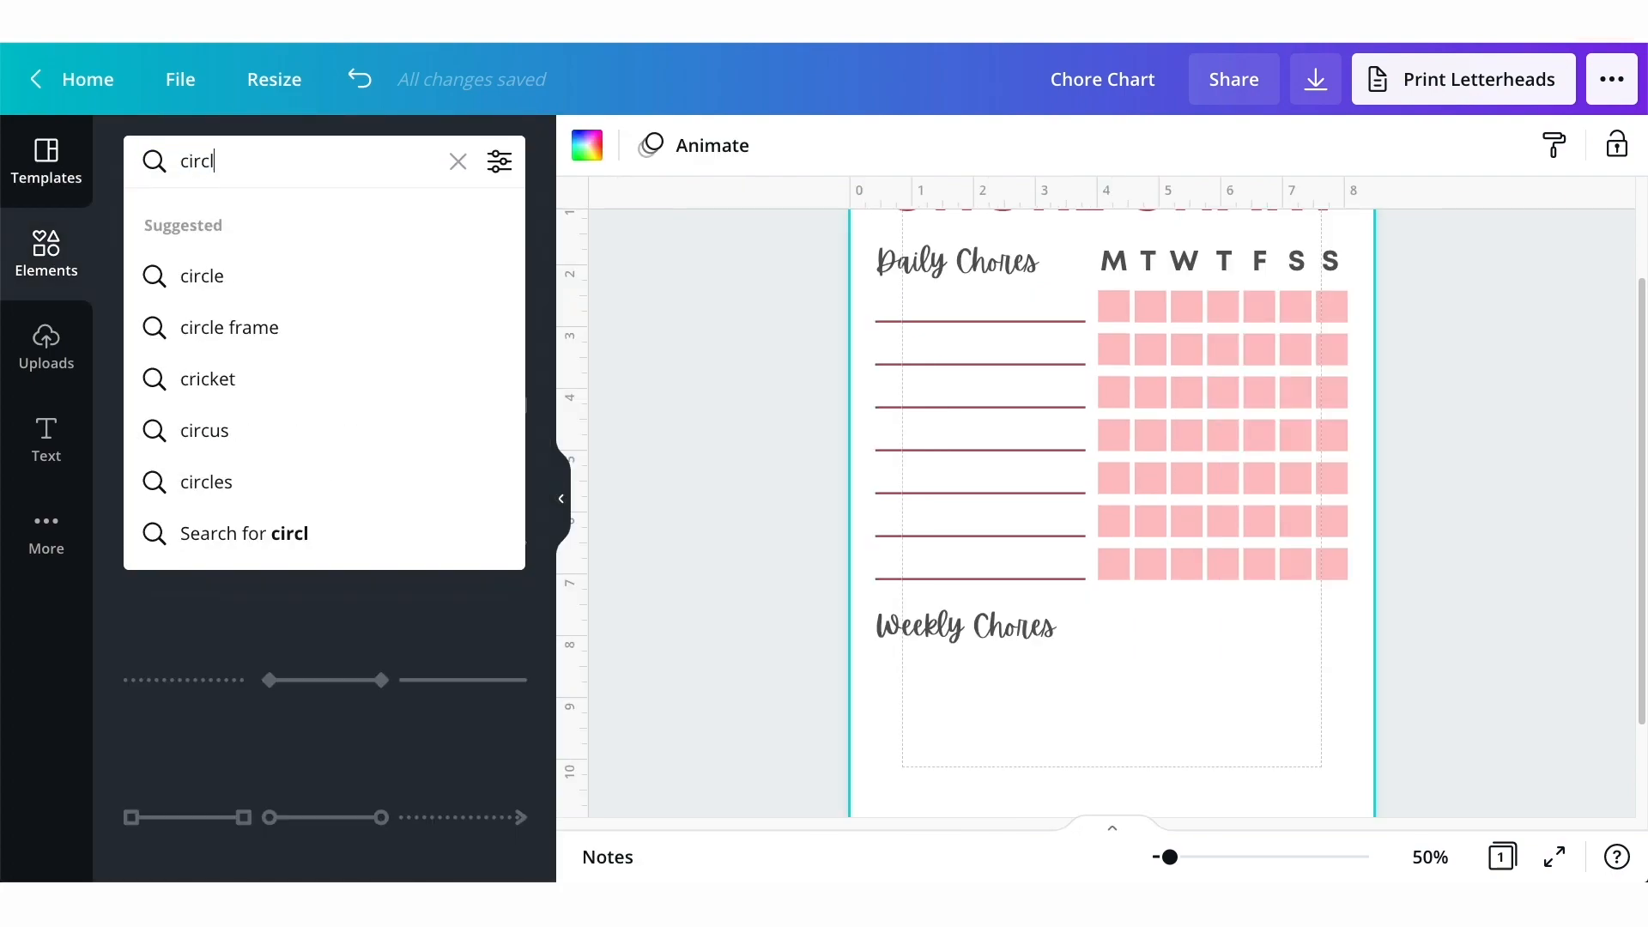
pyautogui.press('Return')
pyautogui.click(251, 409)
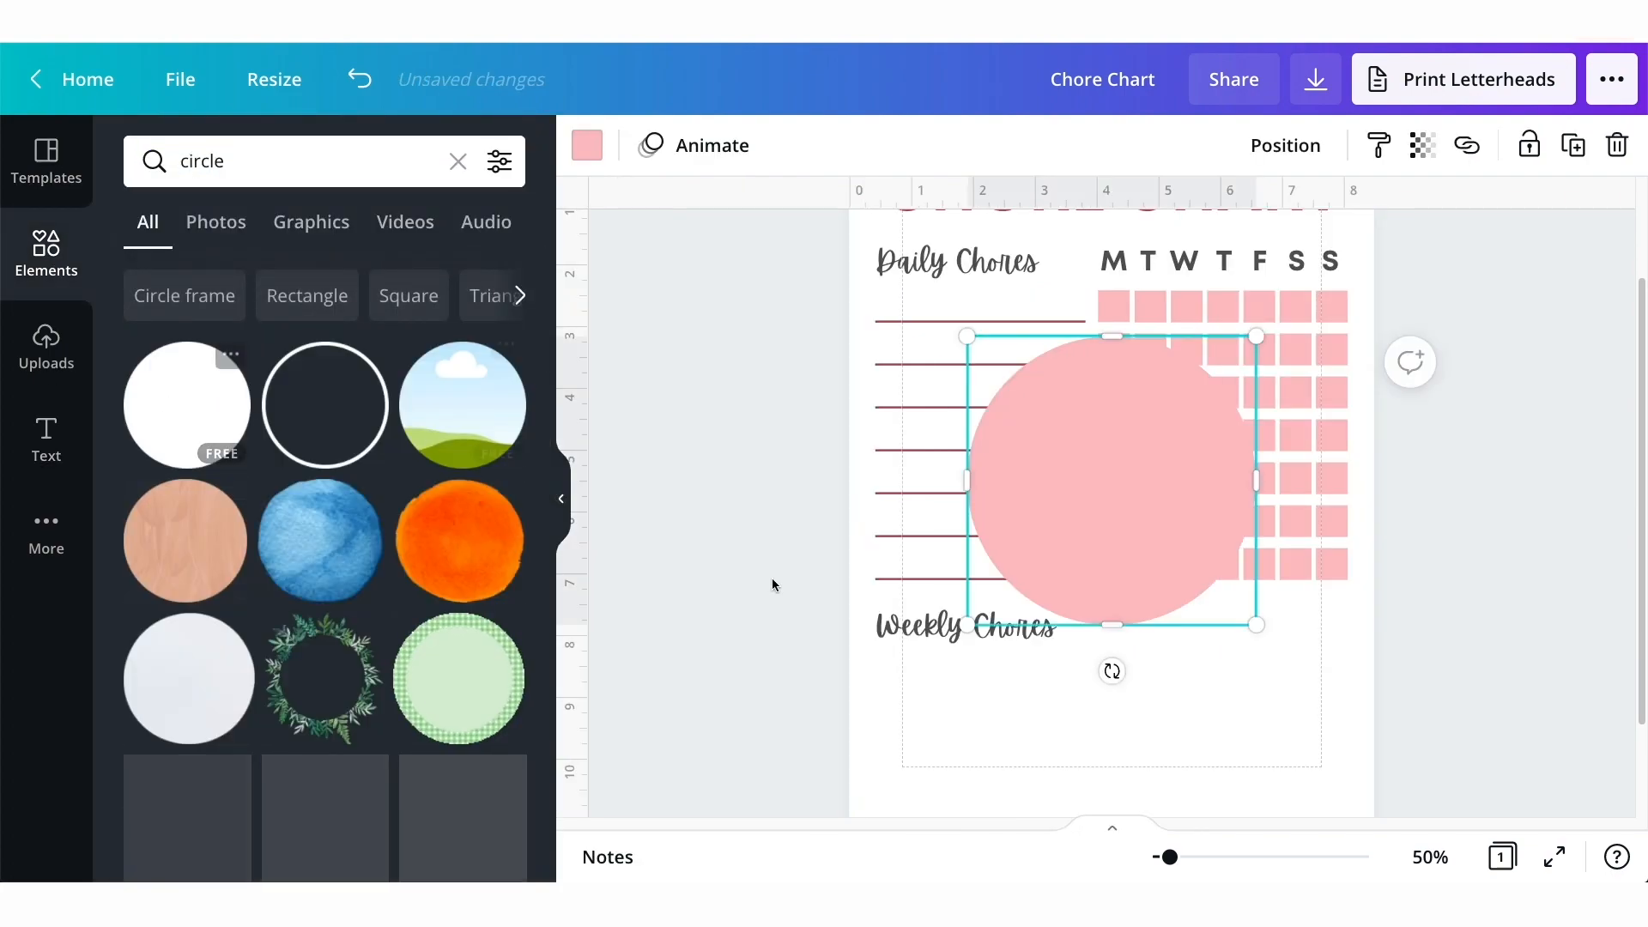
# Shrink the pink circle, place it under "Weekly Chores" at the left margin, and duplicate it.
pyautogui.moveTo(1084, 477); pyautogui.dragTo(1049, 635)
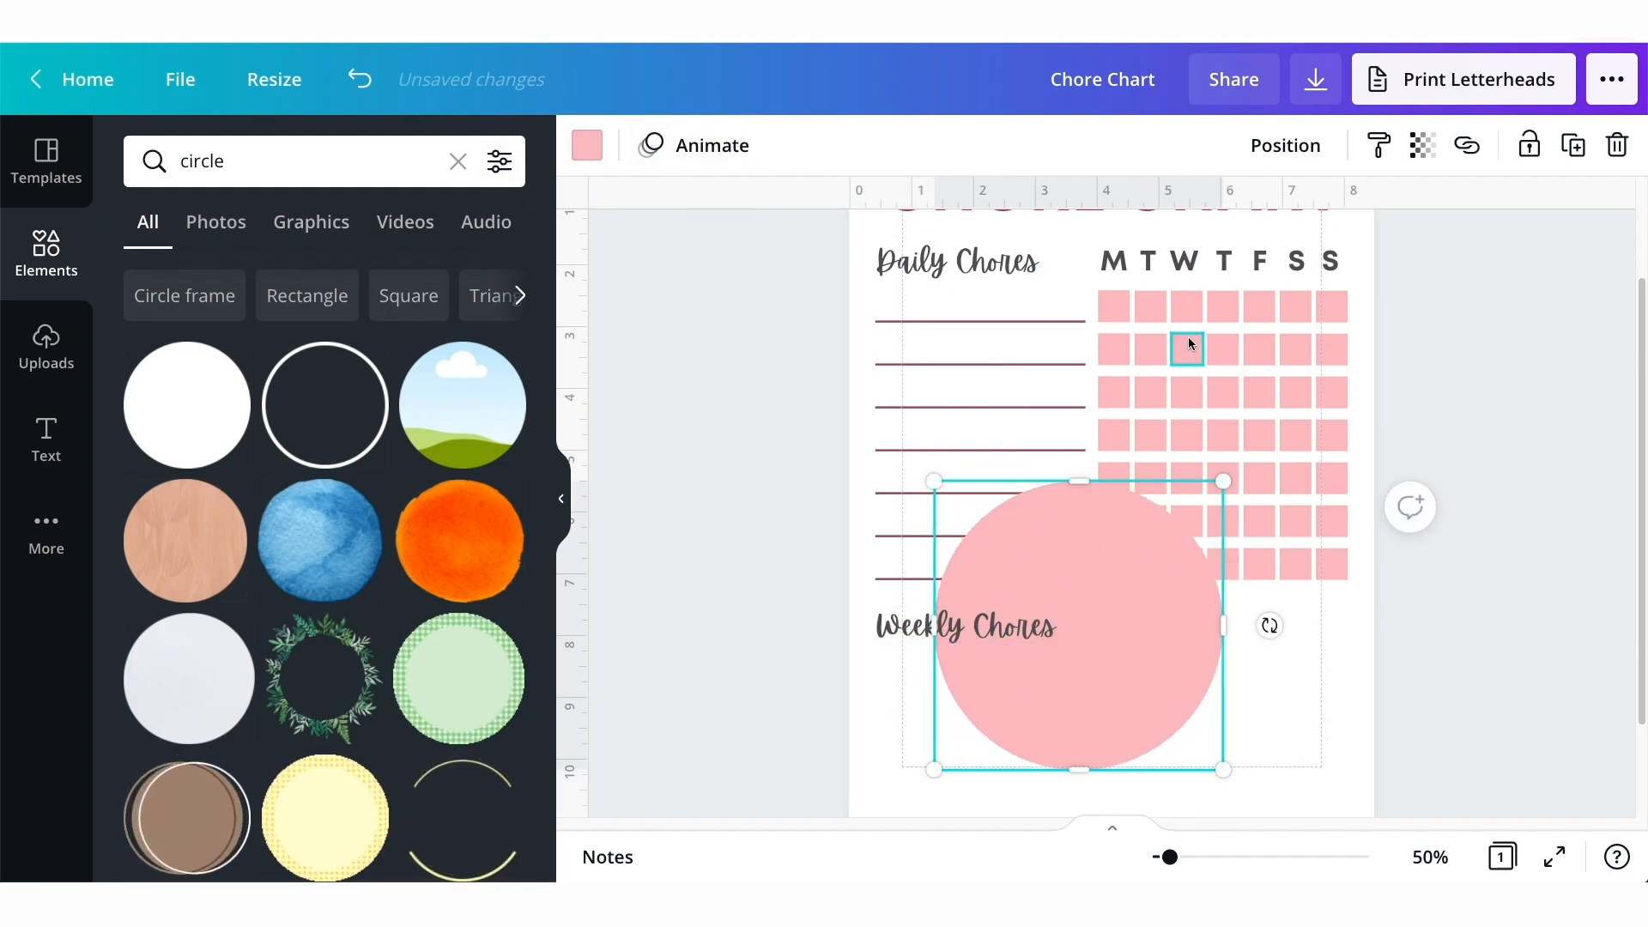
pyautogui.moveTo(1207, 513); pyautogui.dragTo(1091, 566)
pyautogui.moveTo(1168, 486); pyautogui.dragTo(993, 658)
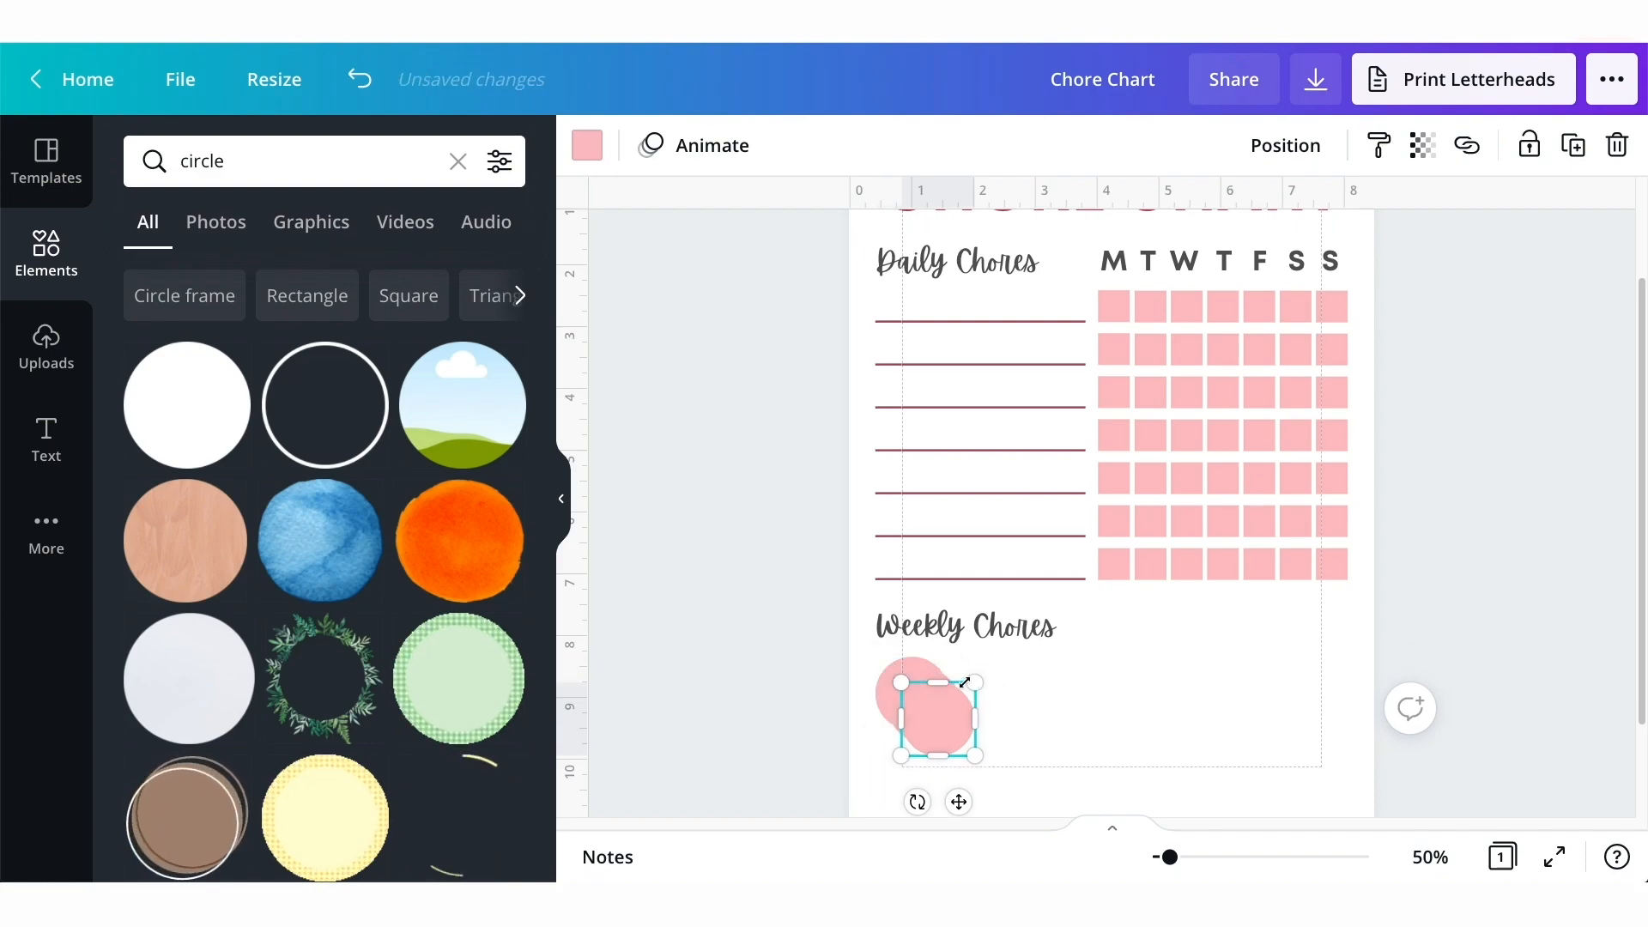
# Tidy up the seven circles into an evenly spaced row and move the row up beneath "Weekly Chores".
pyautogui.moveTo(854, 693); pyautogui.dragTo(1336, 723)
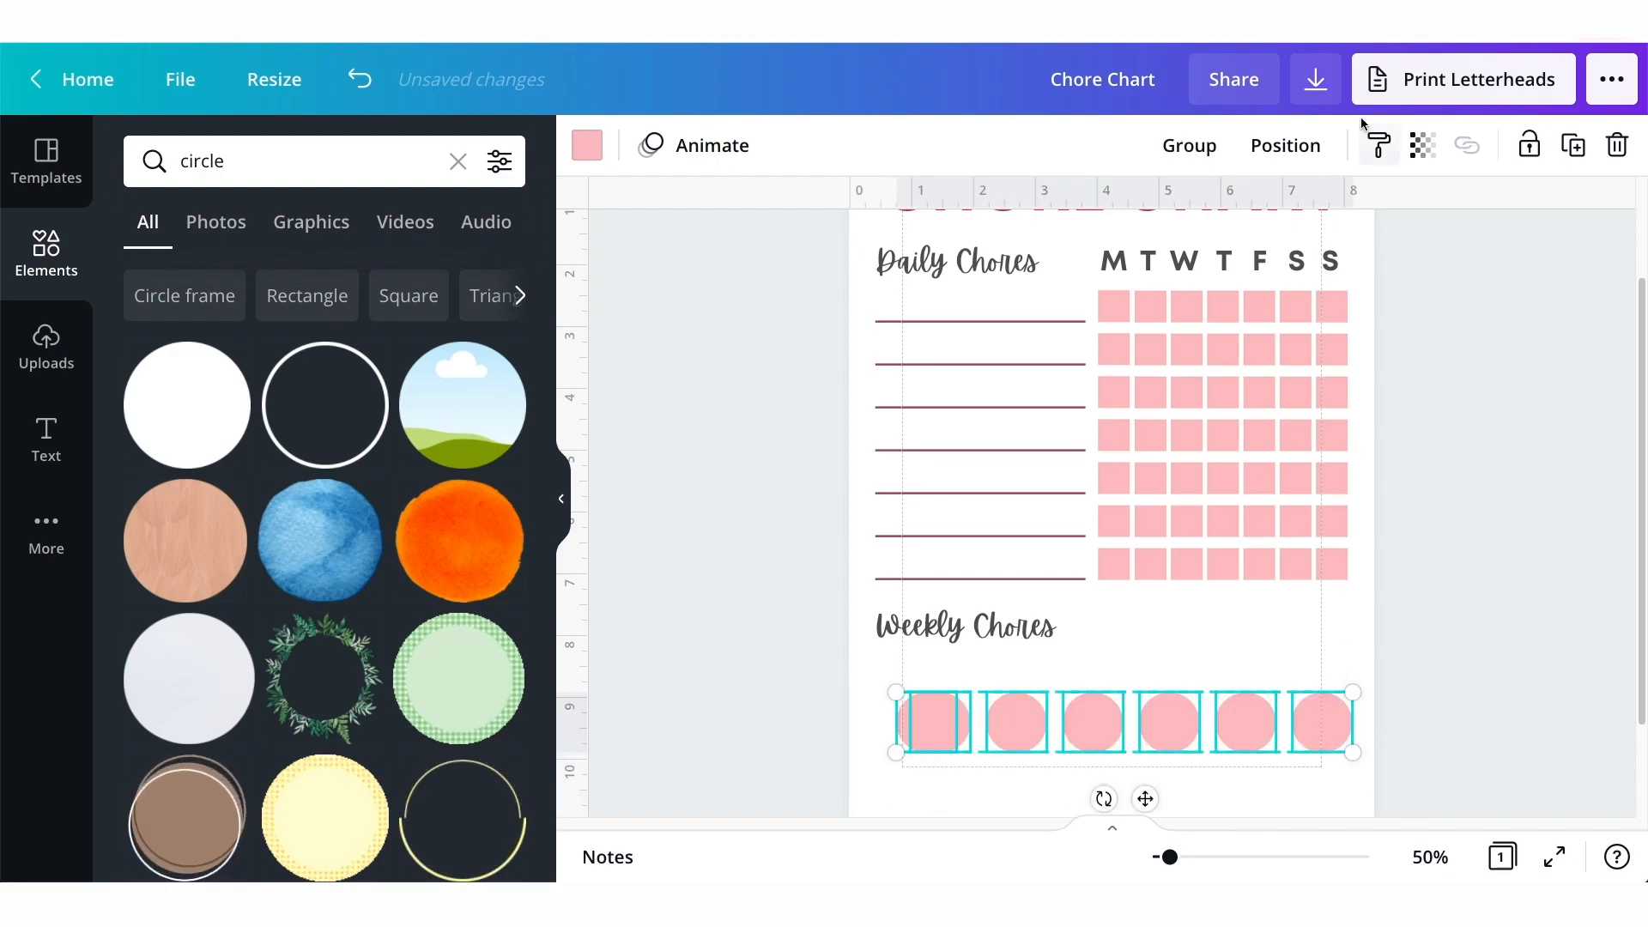
pyautogui.click(1312, 147)
pyautogui.click(989, 643)
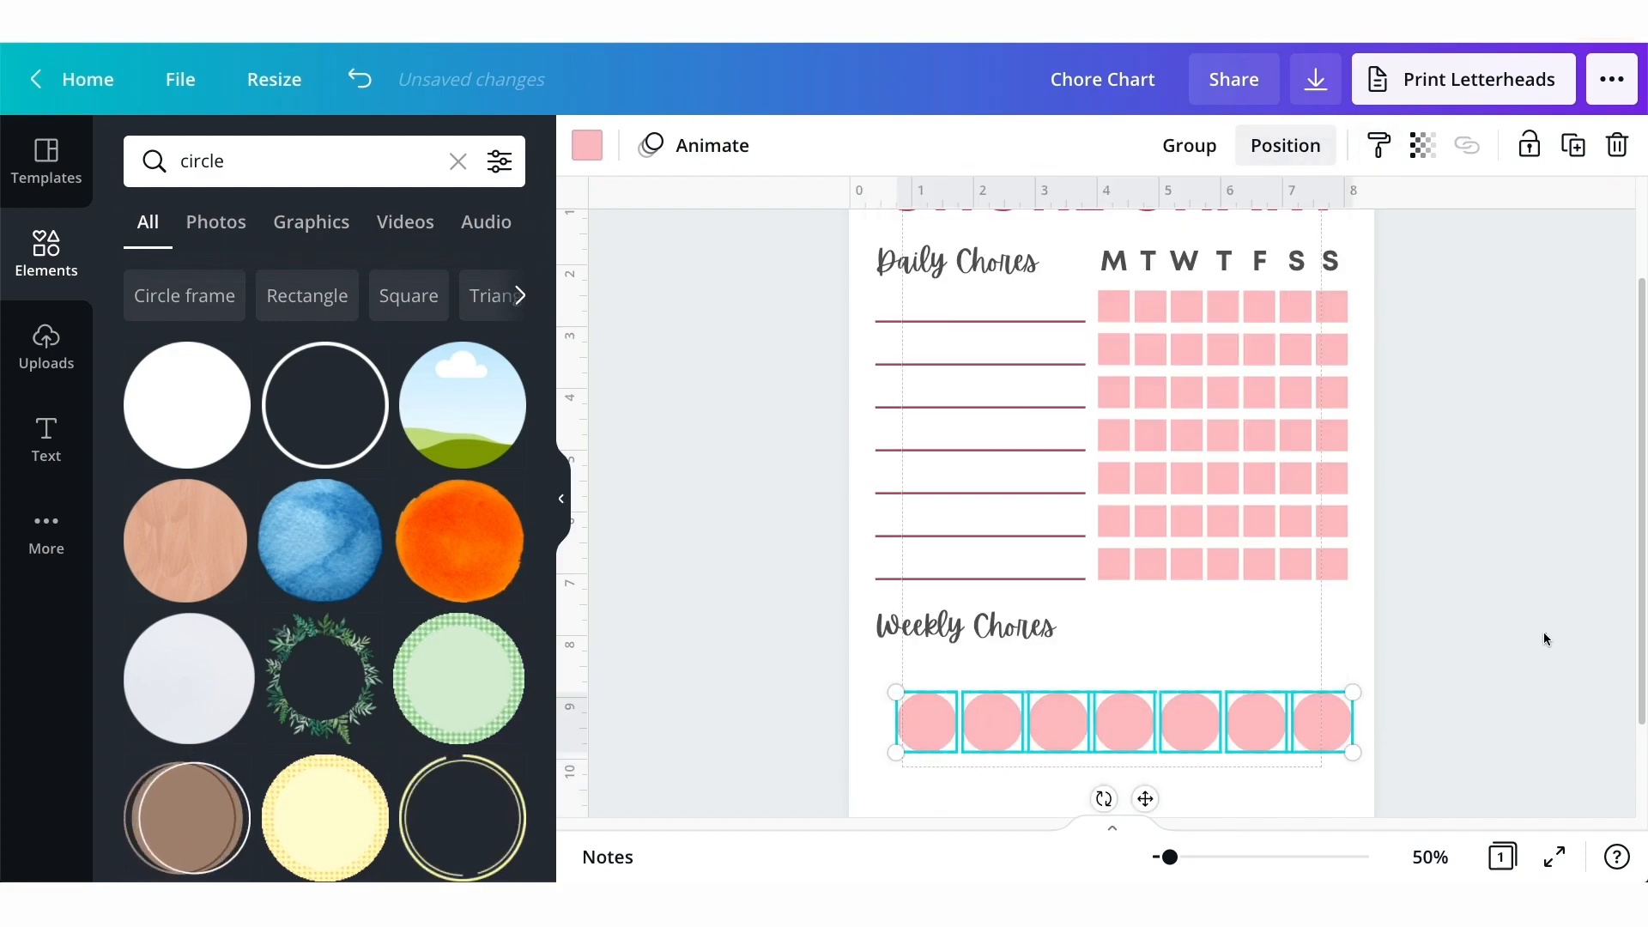
pyautogui.click(1455, 663)
pyautogui.moveTo(1407, 728); pyautogui.dragTo(933, 691)
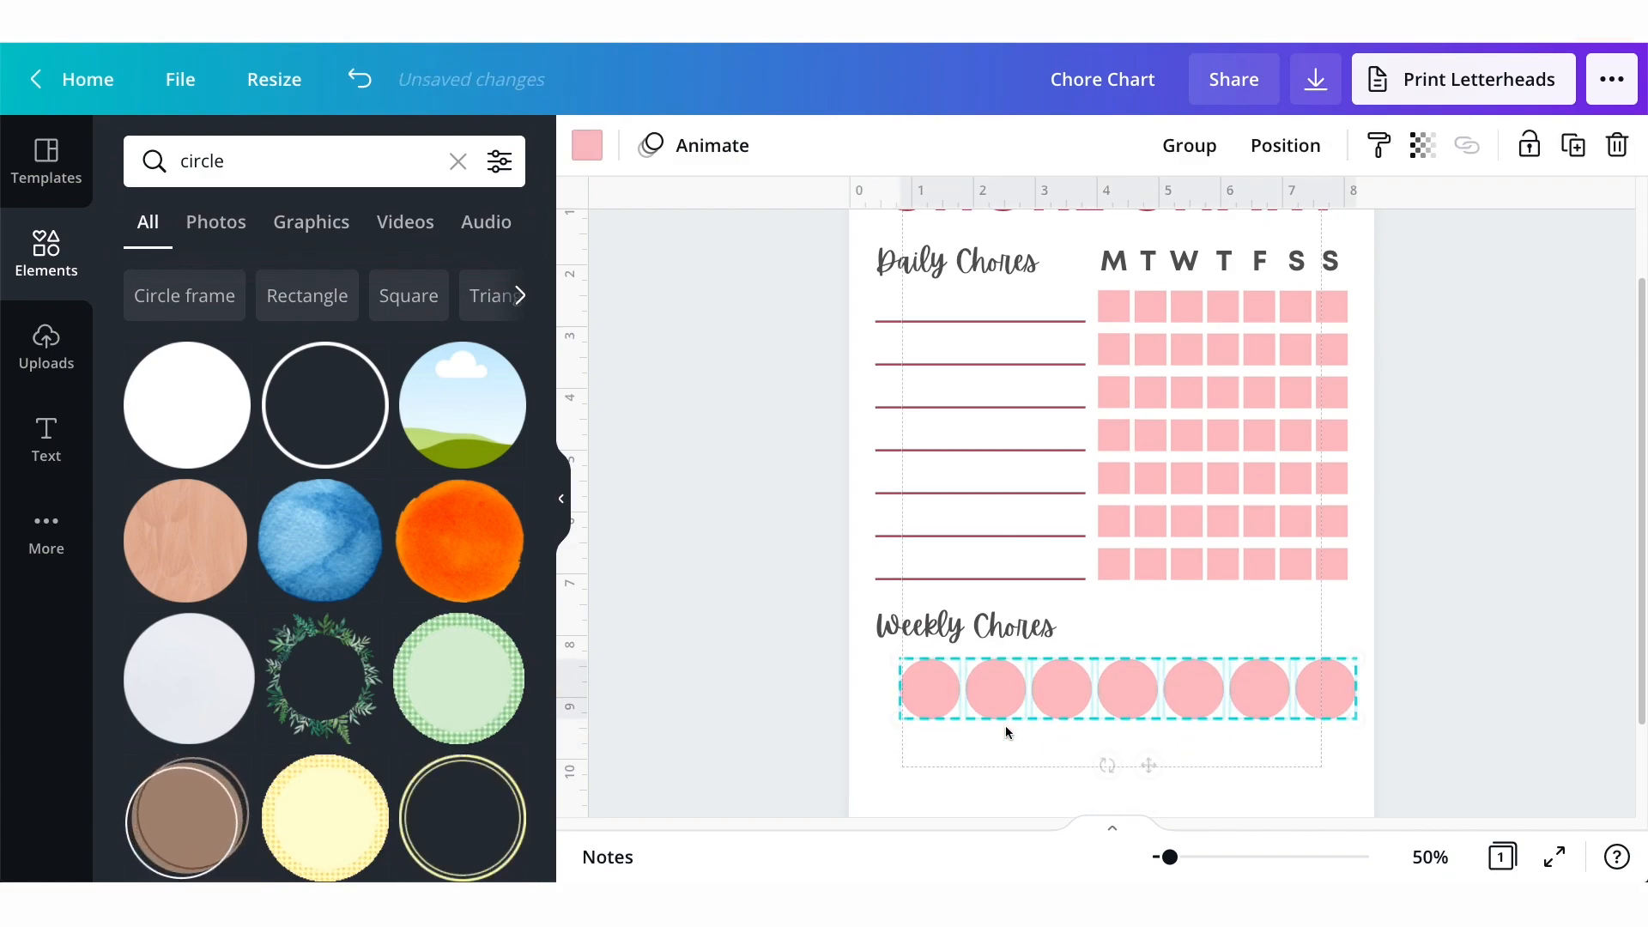
# Align the first circle with the left edge of "Weekly Chores" and the last near the squares' right edge, and tidy up the row.
pyautogui.click(912, 690)
pyautogui.moveTo(921, 690); pyautogui.dragTo(902, 687)
pyautogui.moveTo(1305, 684); pyautogui.dragTo(1316, 686)
pyautogui.moveTo(1475, 599); pyautogui.dragTo(1033, 725)
pyautogui.moveTo(793, 693); pyautogui.dragTo(1408, 724)
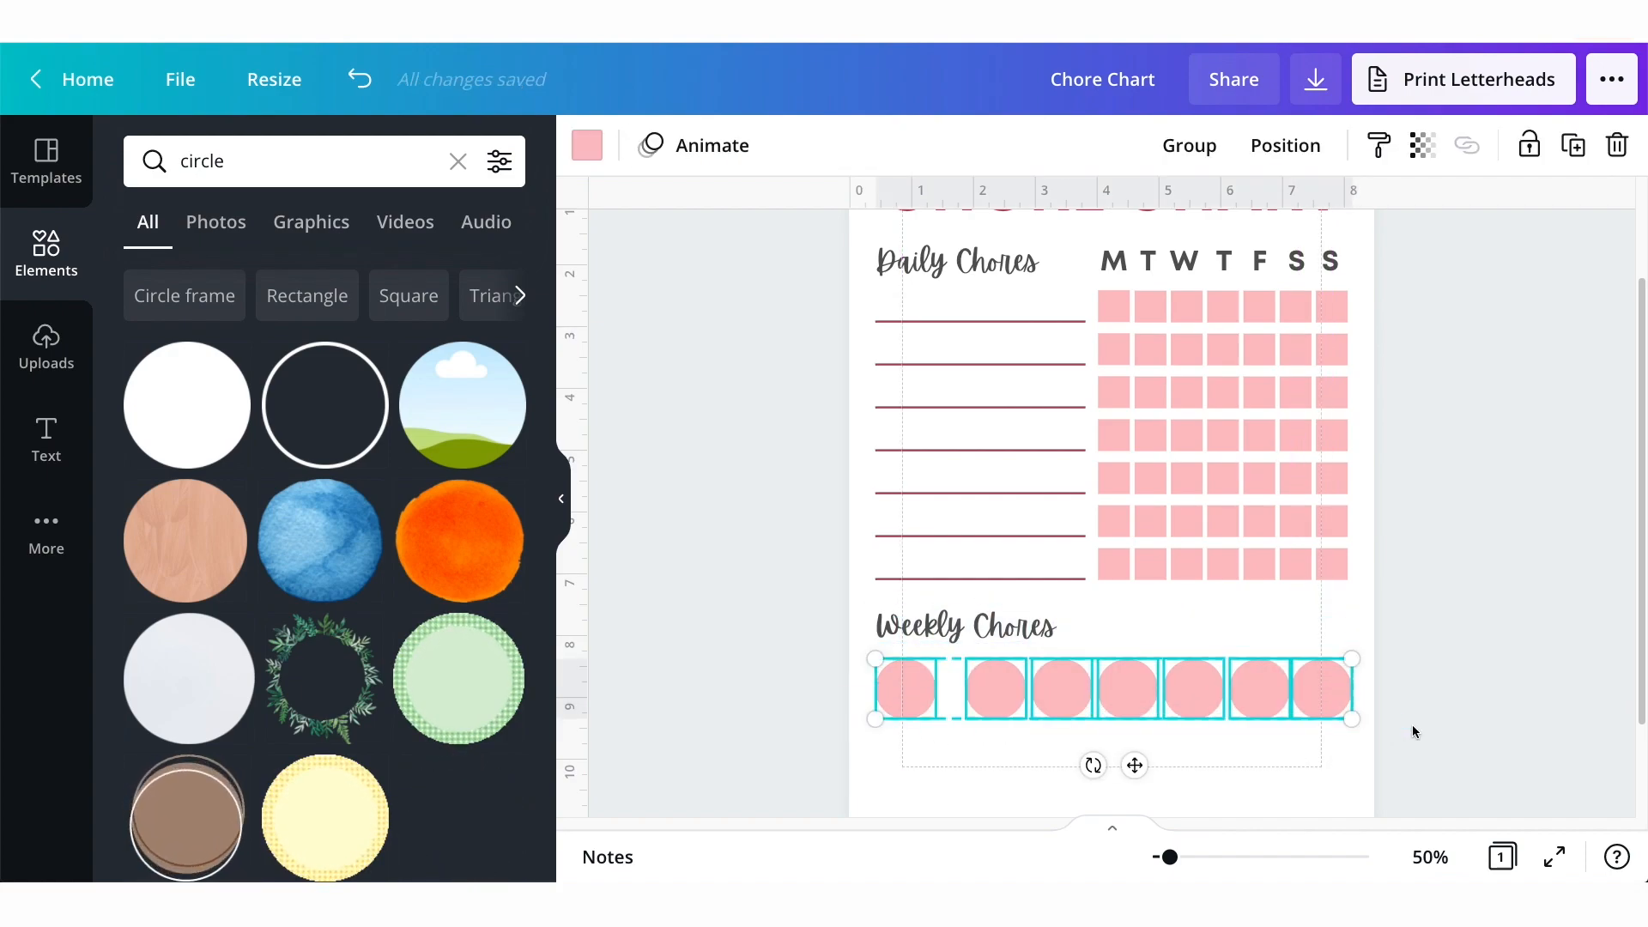
pyautogui.click(1306, 151)
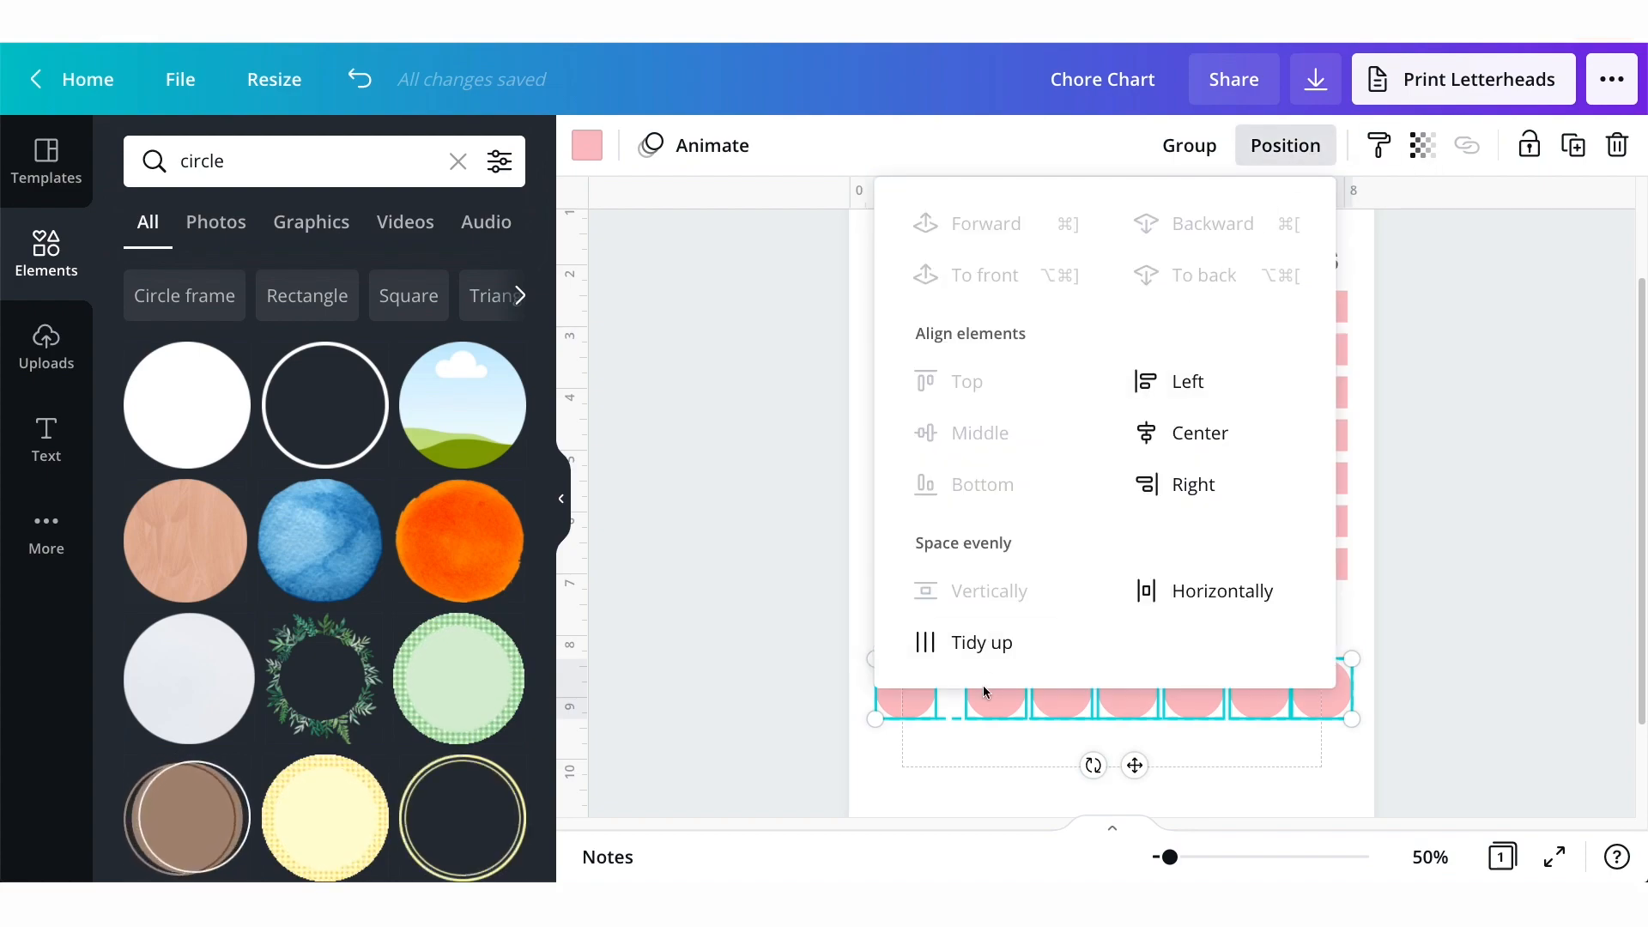
pyautogui.click(1077, 648)
pyautogui.click(1429, 571)
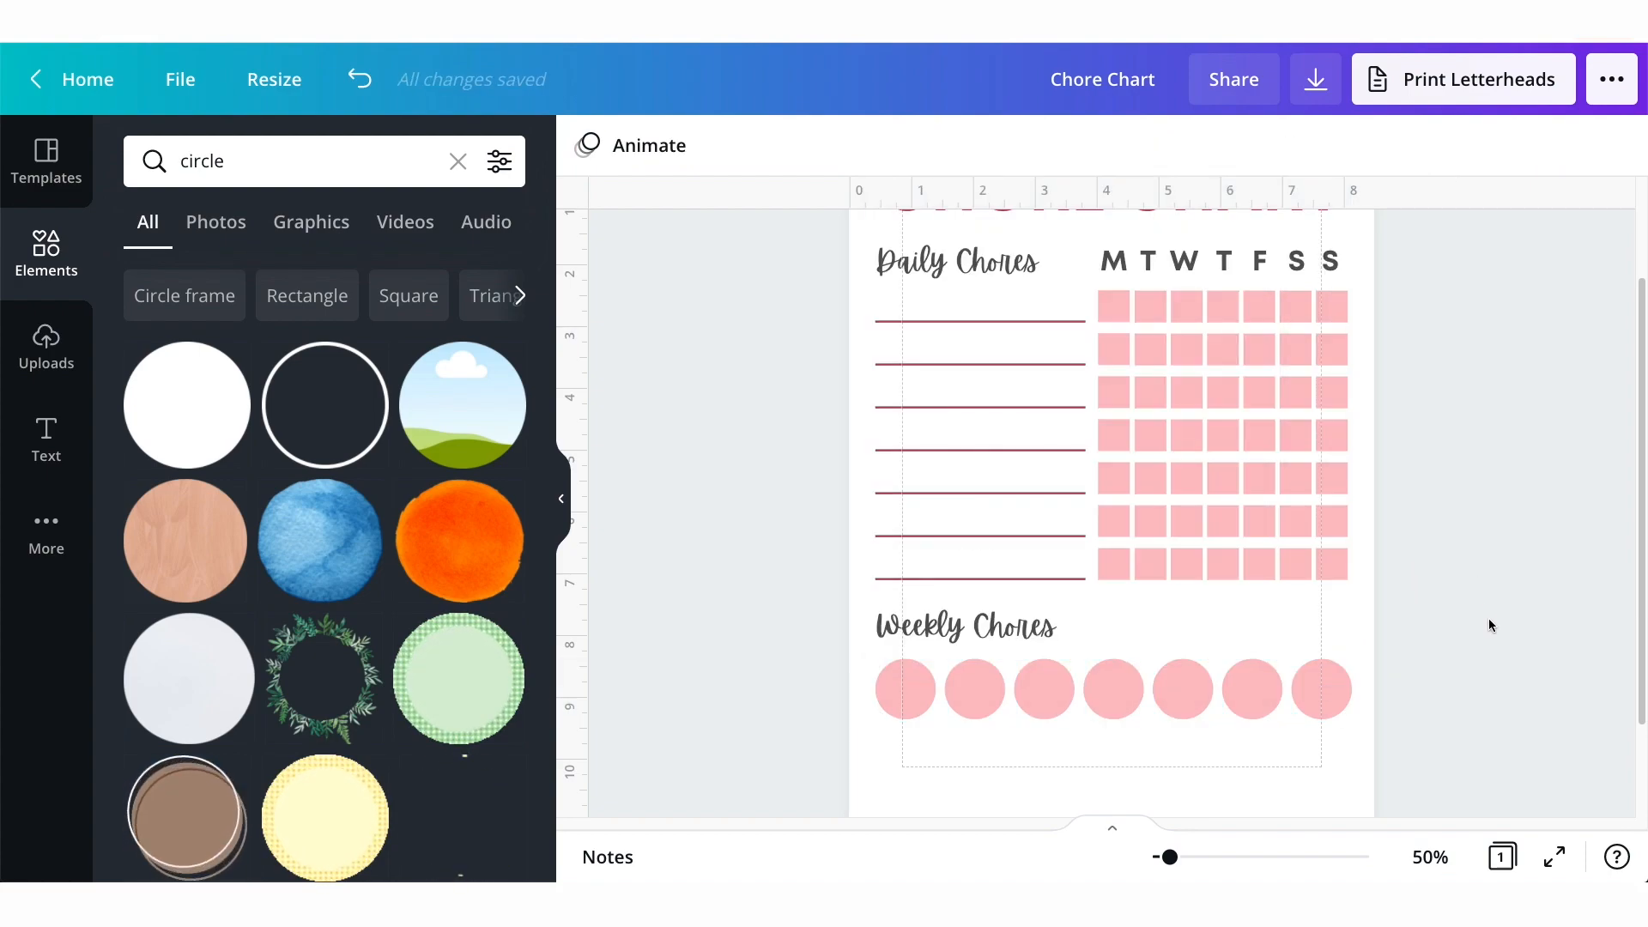
# Duplicate the last chore line, place the copy under the first circle, and shorten it to the circle's width.
pyautogui.scroll(-1, 1487, 633)
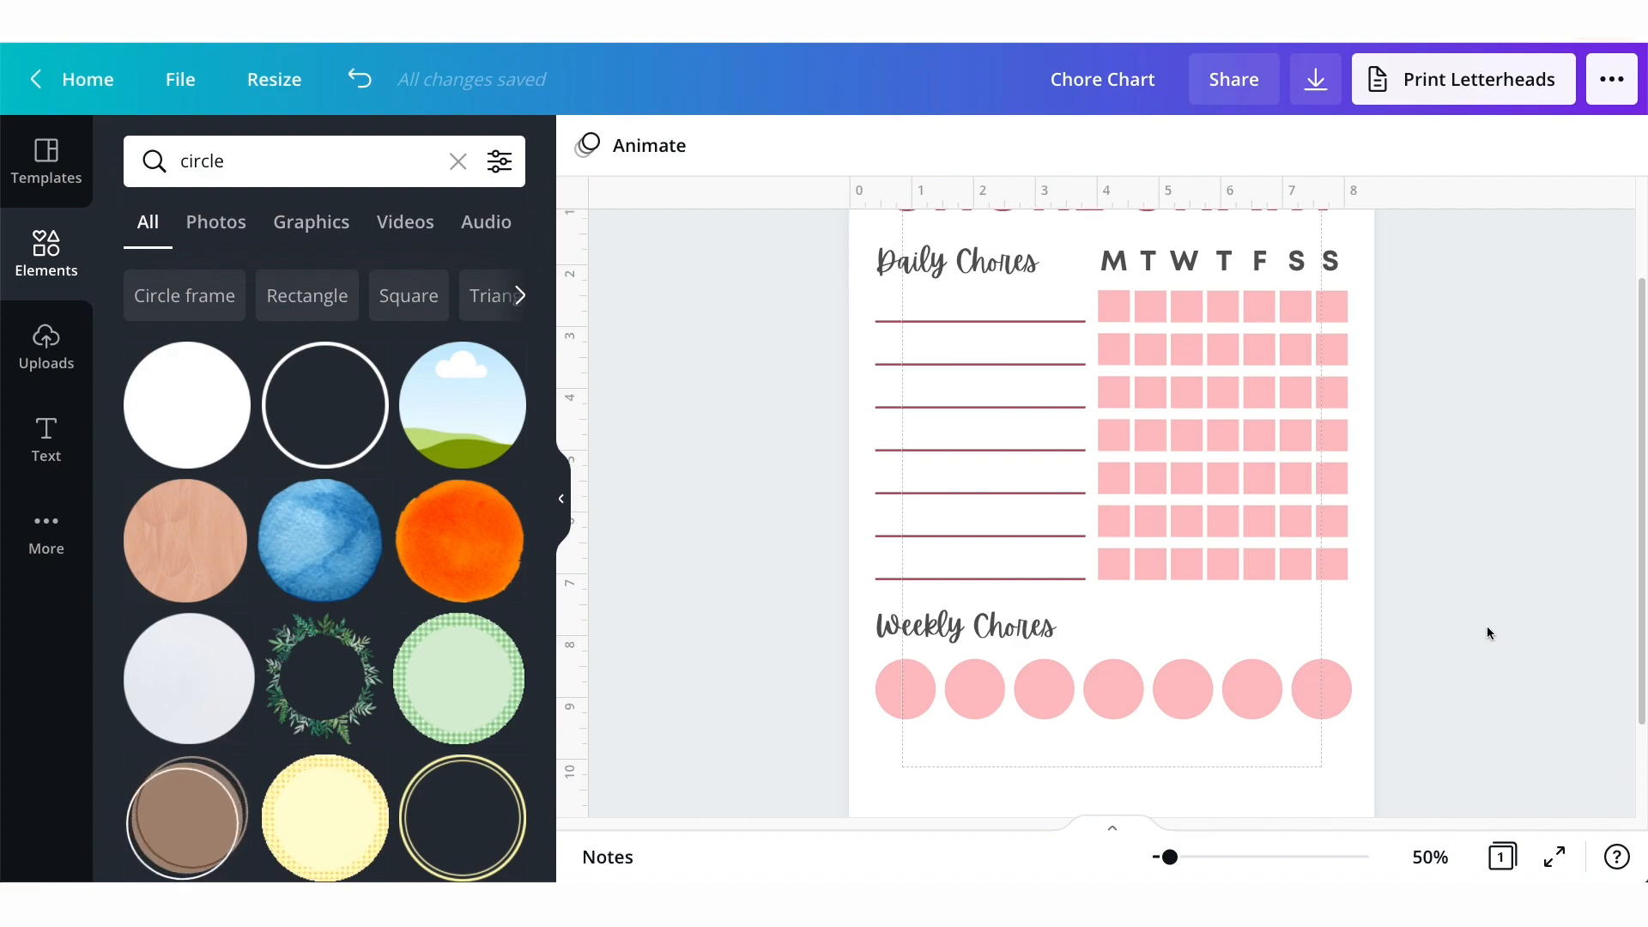
pyautogui.scroll(1, 1487, 633)
pyautogui.scroll(2, 1489, 632)
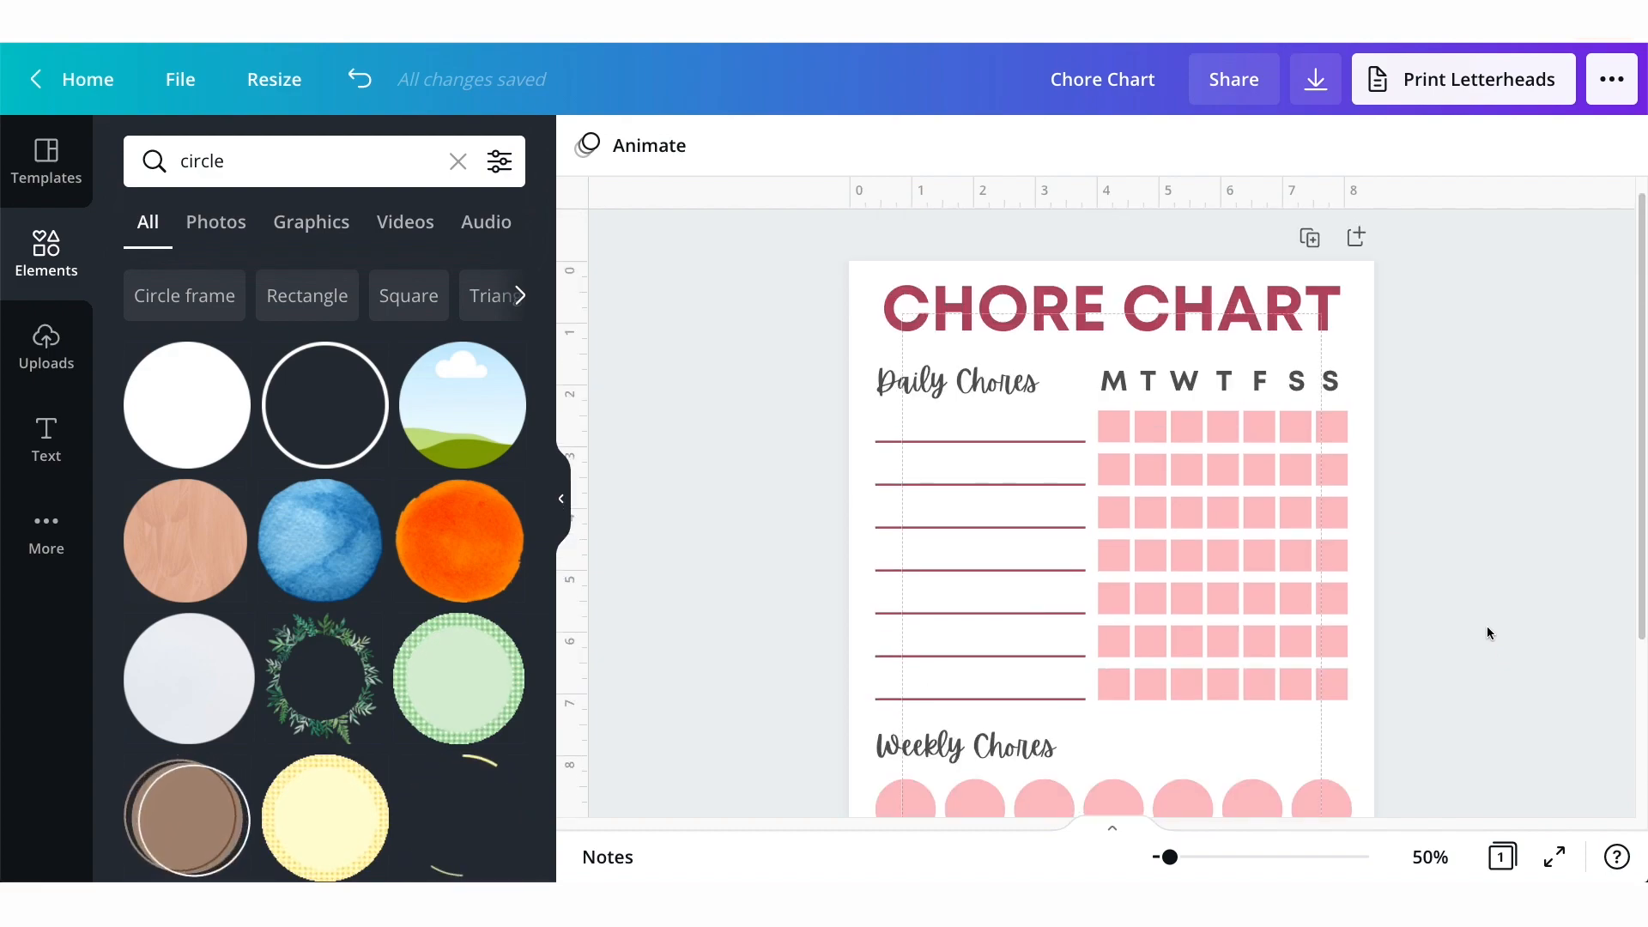
pyautogui.scroll(-5, 1489, 632)
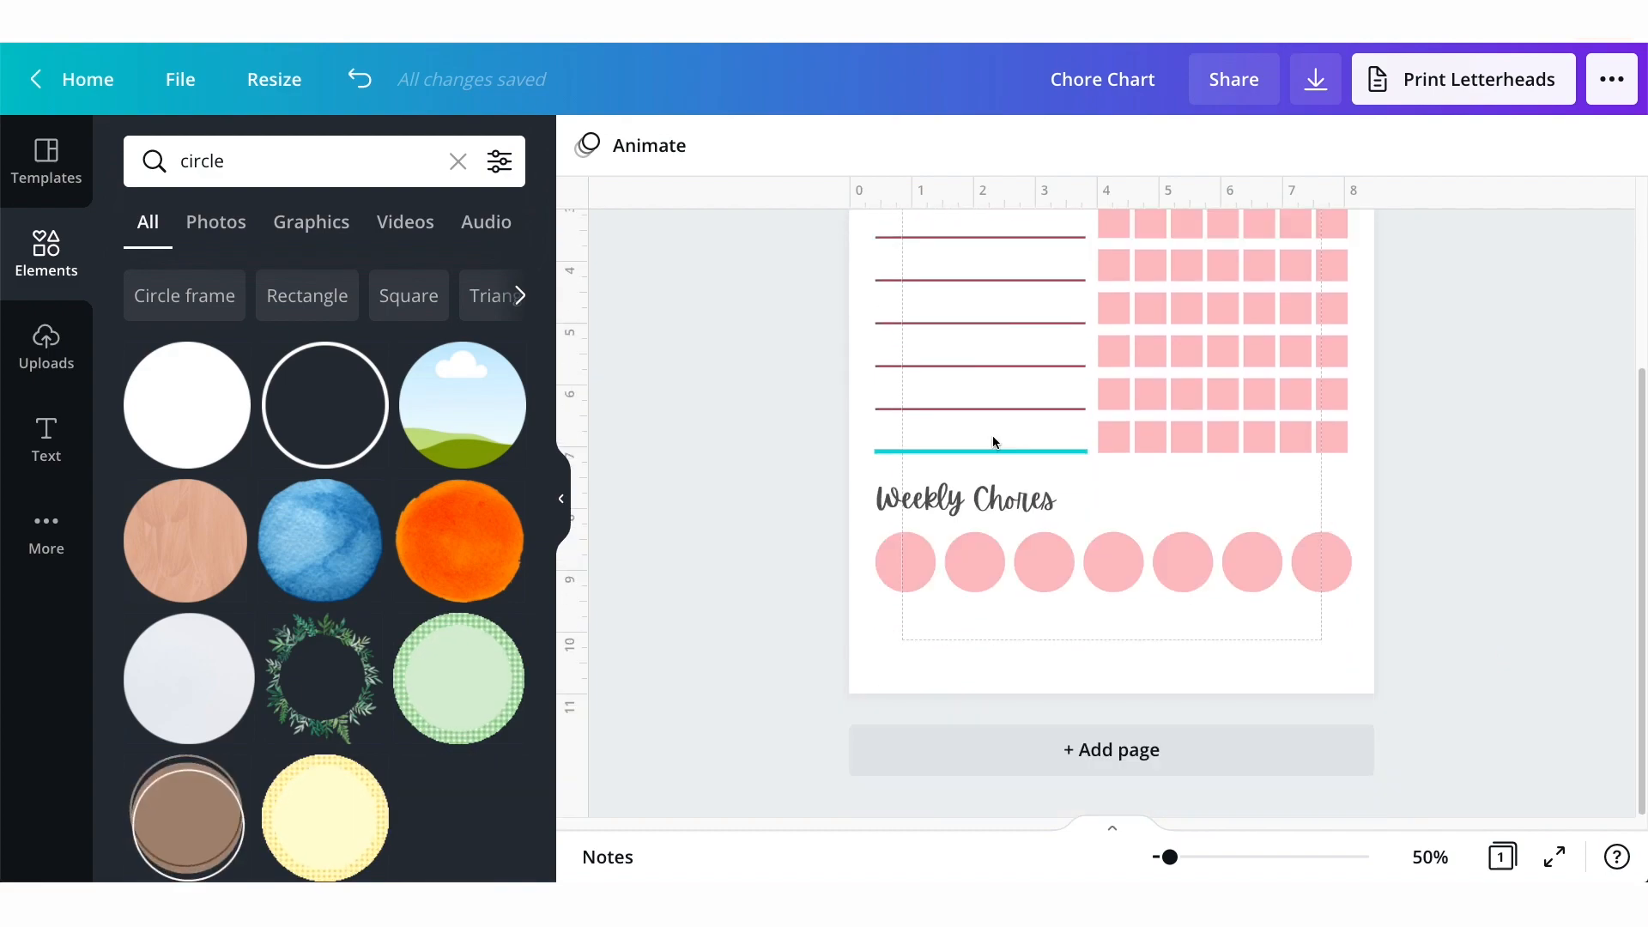
pyautogui.click(989, 449)
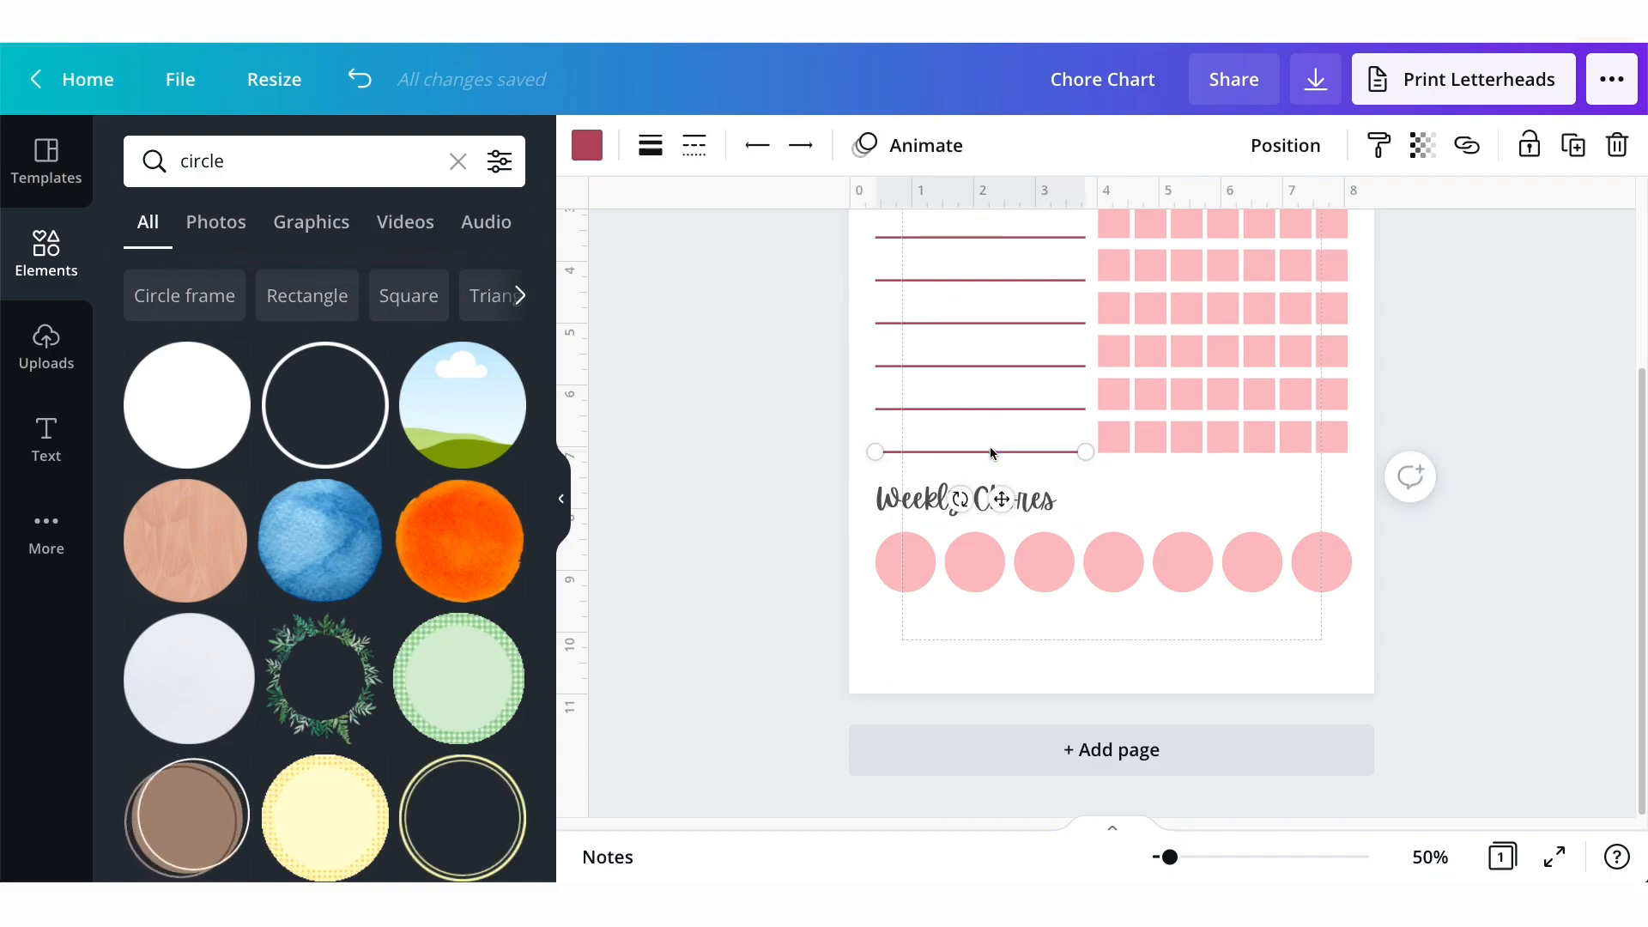
pyautogui.moveTo(991, 446); pyautogui.dragTo(1005, 673)
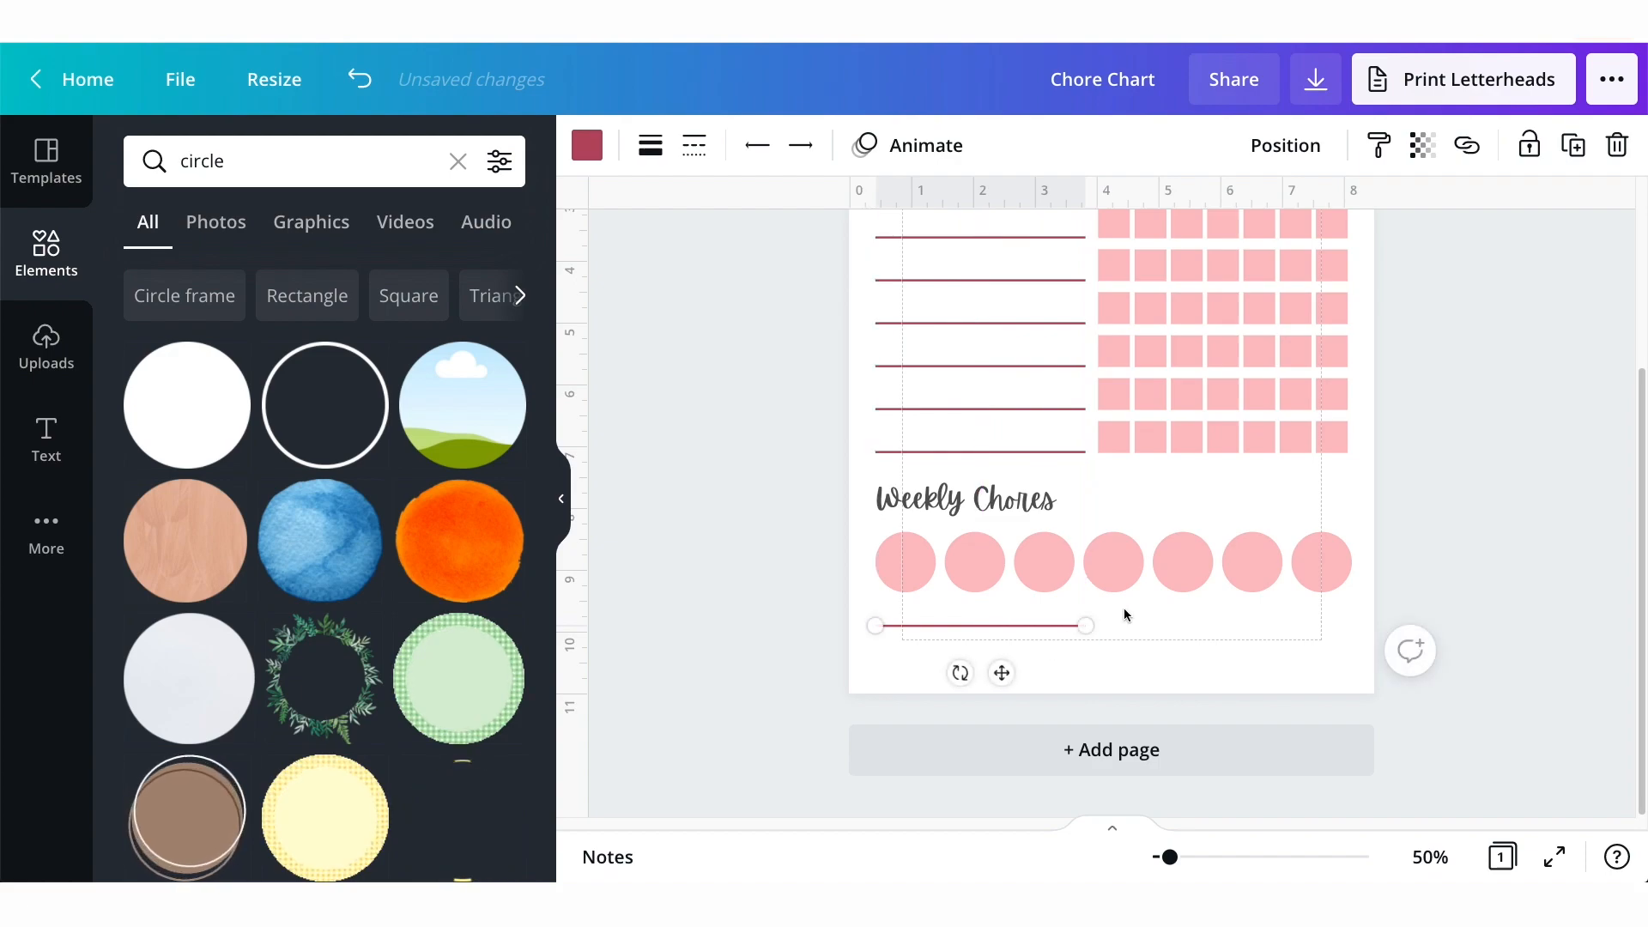
pyautogui.moveTo(1093, 625); pyautogui.dragTo(936, 625)
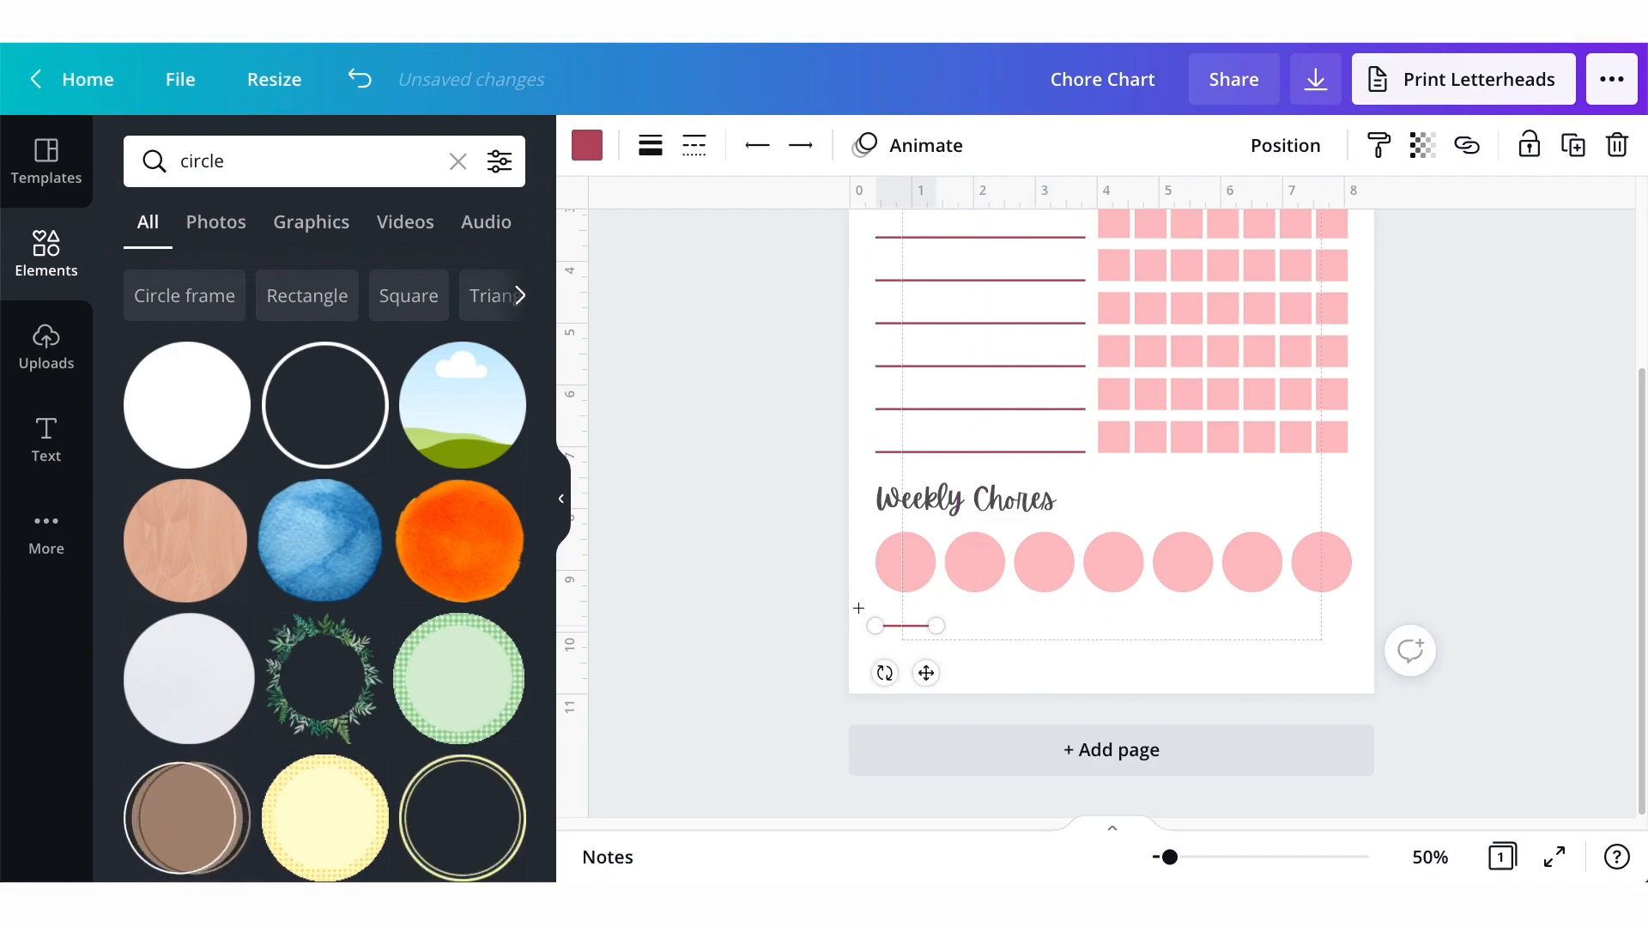
pyautogui.click(1058, 628)
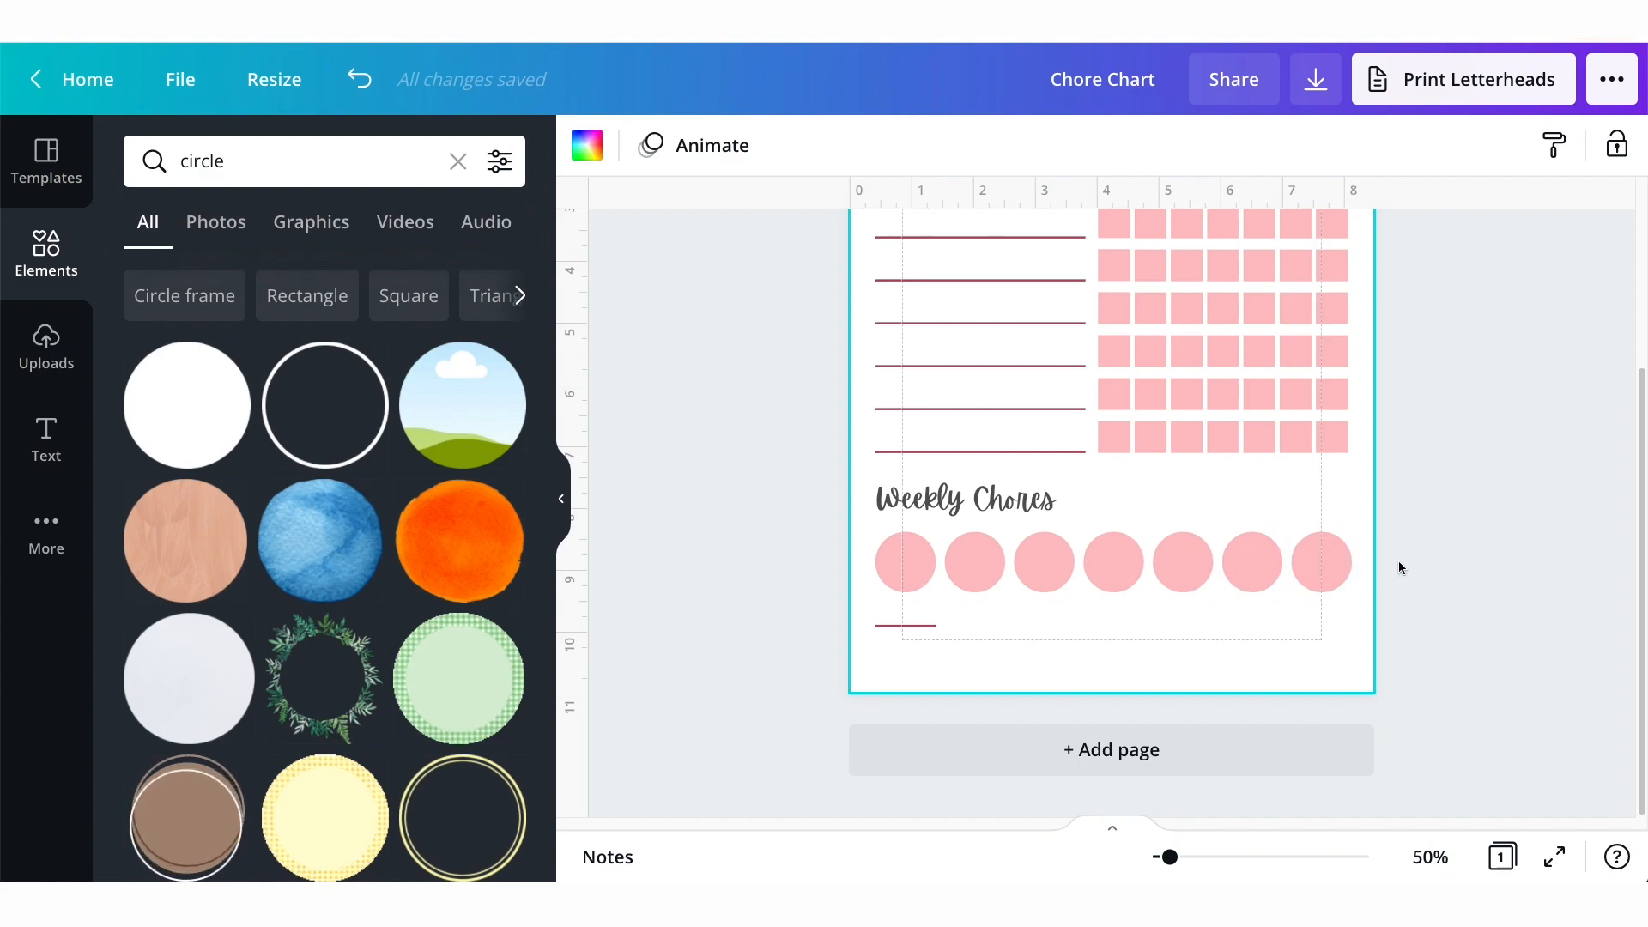
# Duplicate the short line and place the copy beside it under the second circle.
pyautogui.moveTo(914, 657); pyautogui.dragTo(897, 550)
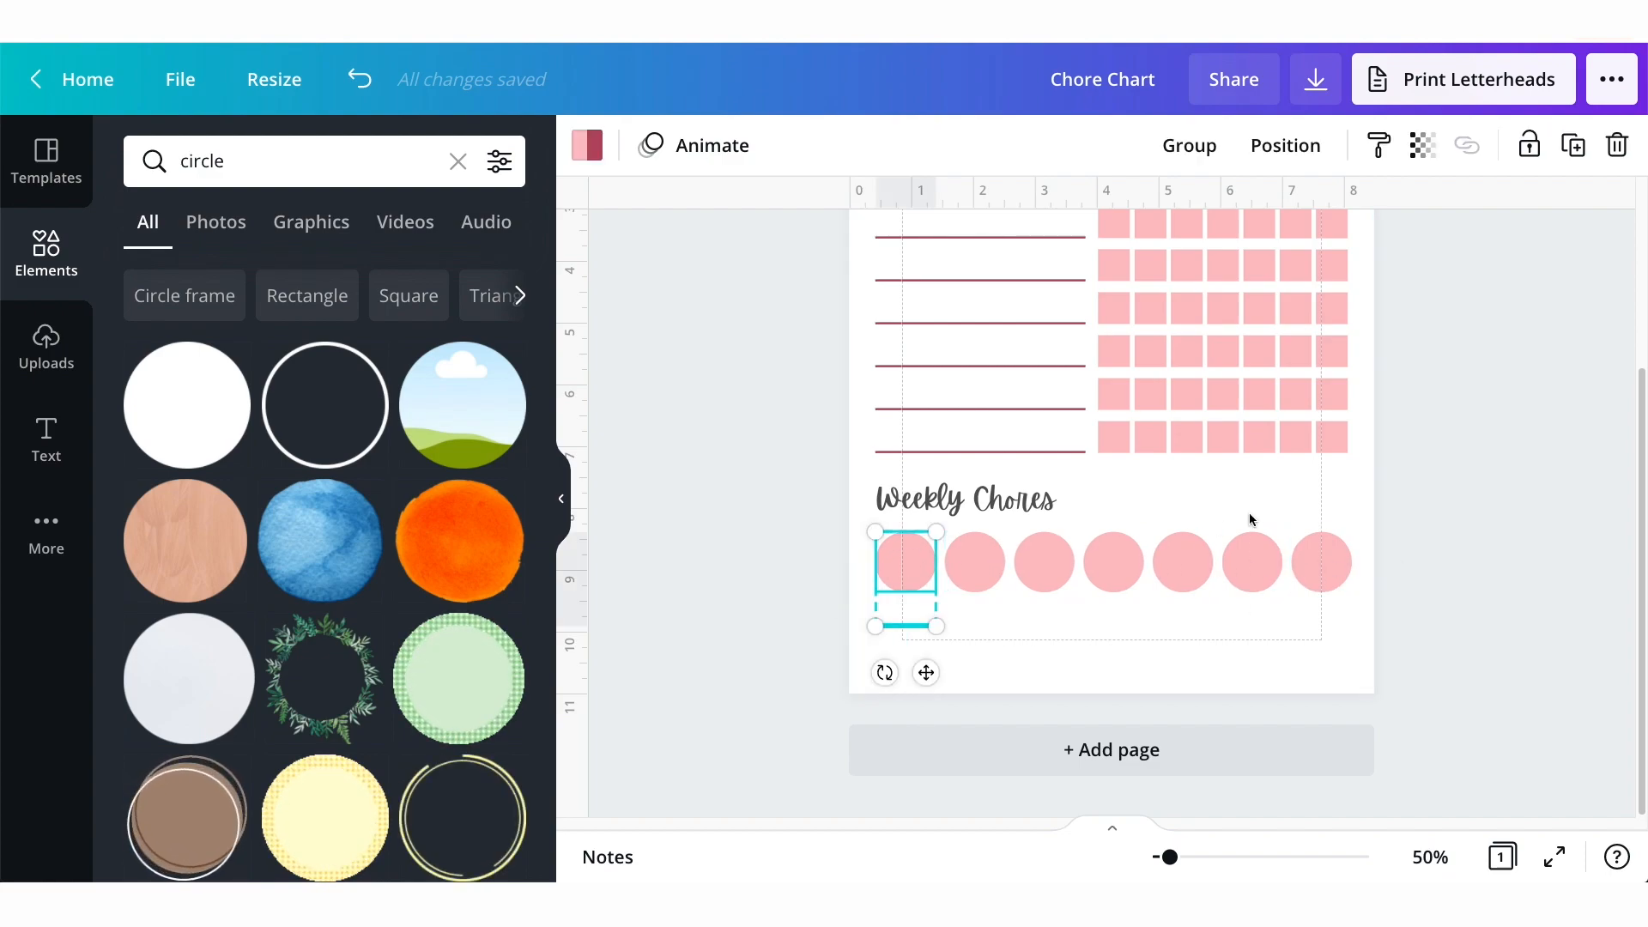
pyautogui.click(1188, 146)
pyautogui.moveTo(1442, 636); pyautogui.dragTo(994, 558)
pyautogui.click(905, 626)
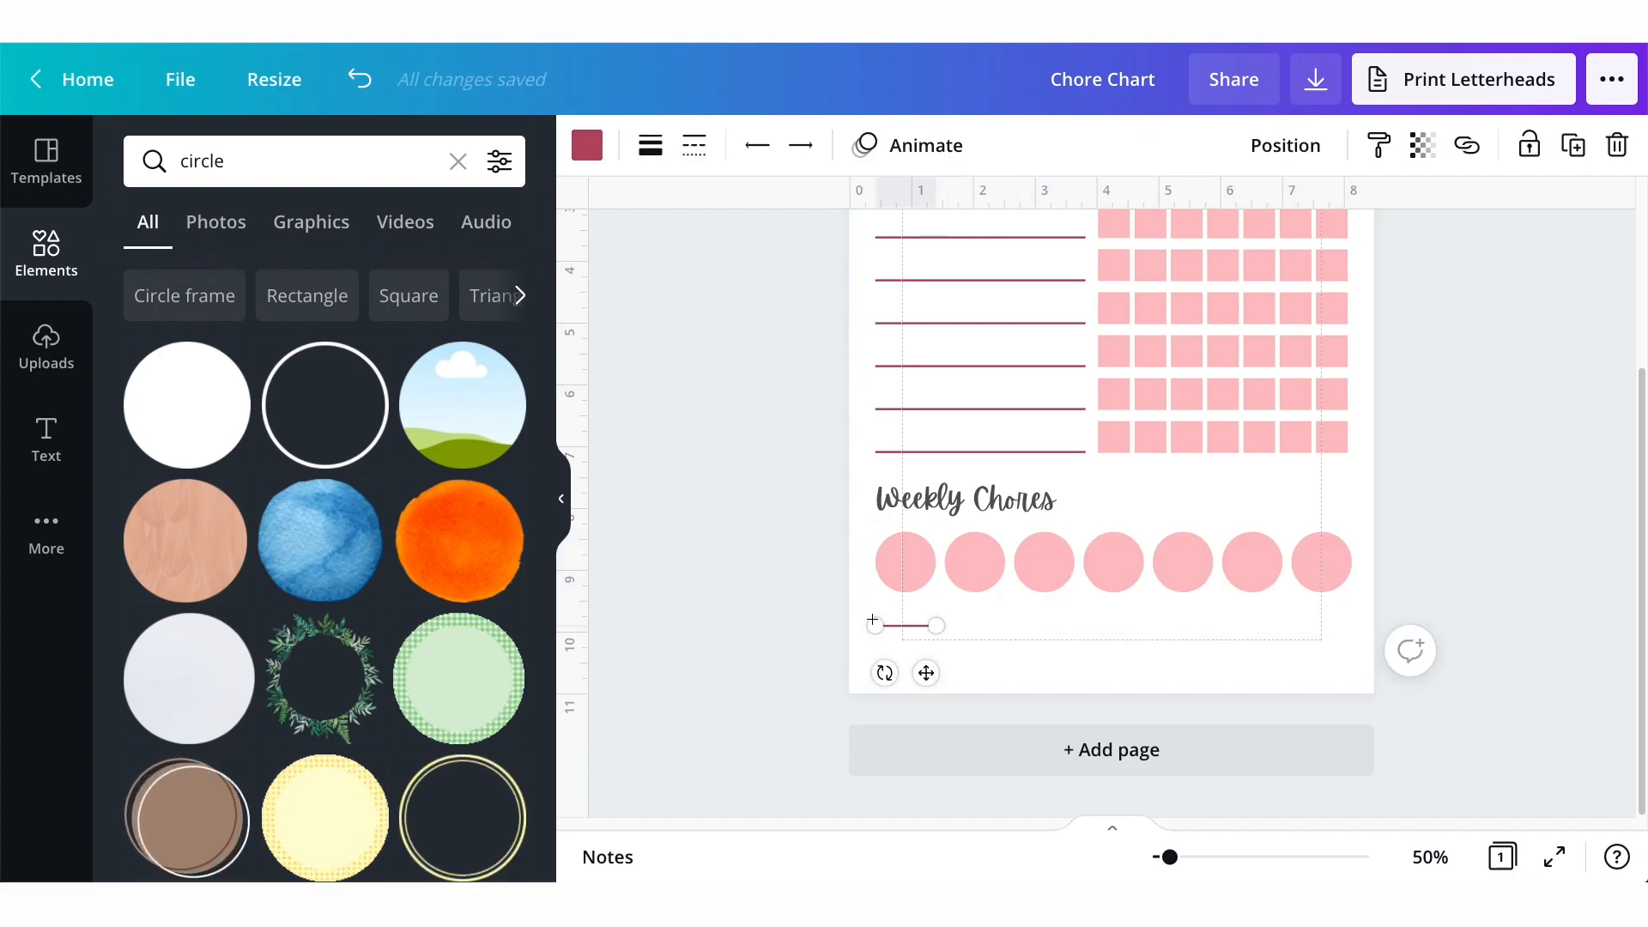
pyautogui.moveTo(926, 673); pyautogui.dragTo(1003, 677)
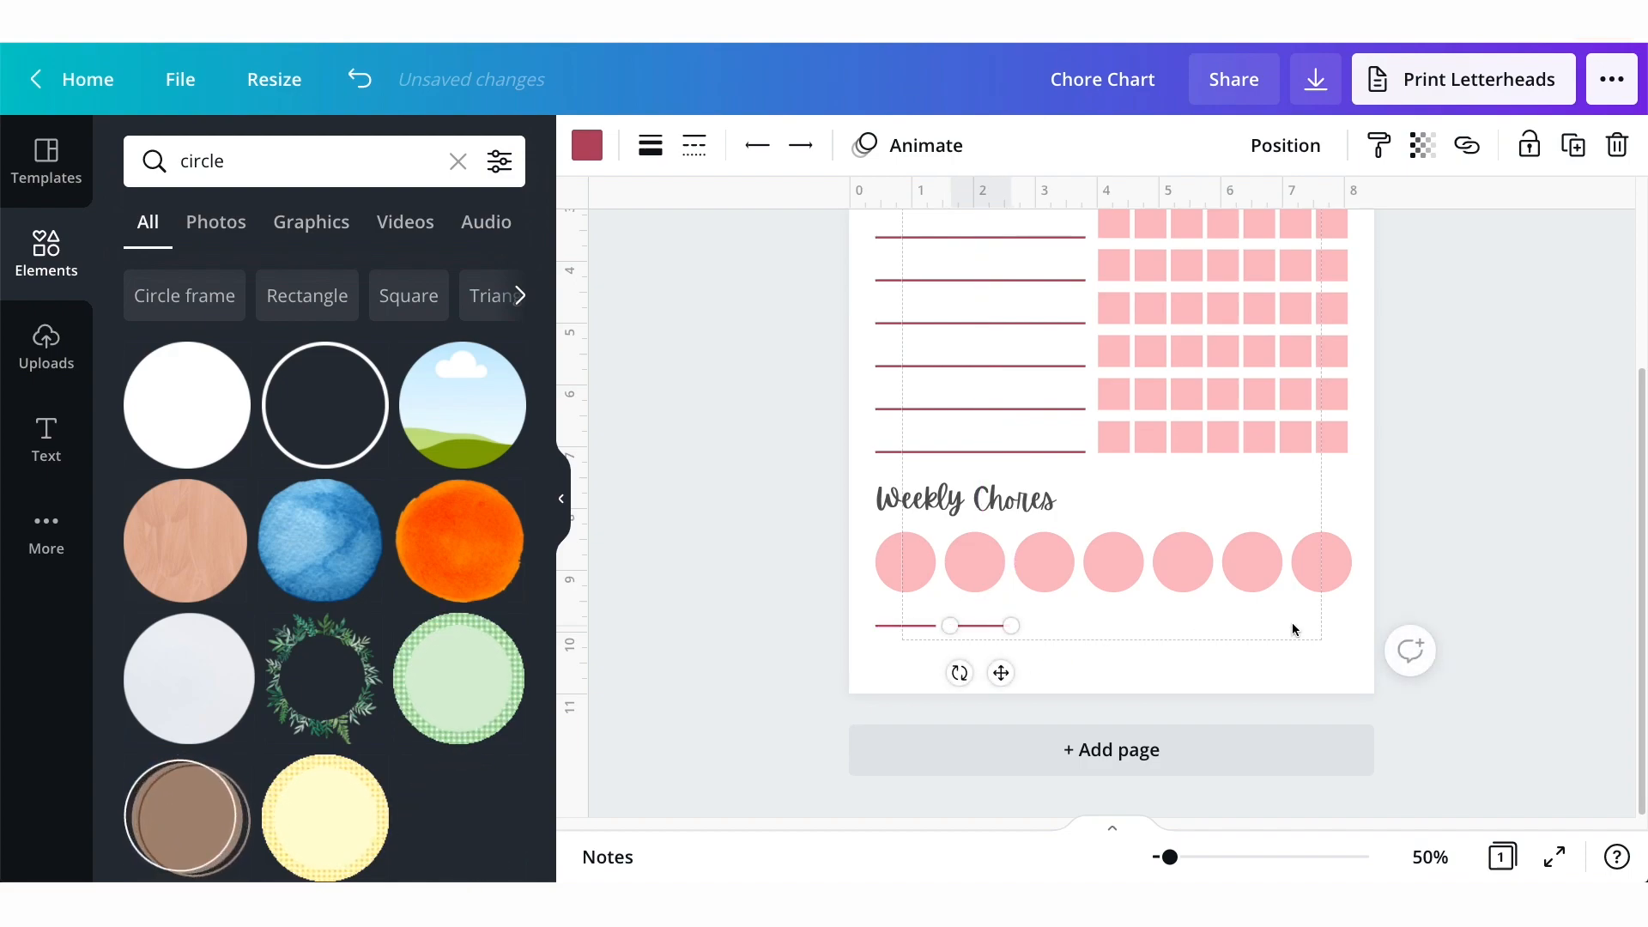
# Delete the second through seventh circles and the copied short line, keeping only the first circle and its line.
pyautogui.click(1306, 637)
pyautogui.moveTo(1013, 577); pyautogui.dragTo(975, 563)
pyautogui.press('Delete')
# Group the first circle with the short line beneath it.
pyautogui.moveTo(919, 651); pyautogui.dragTo(904, 565)
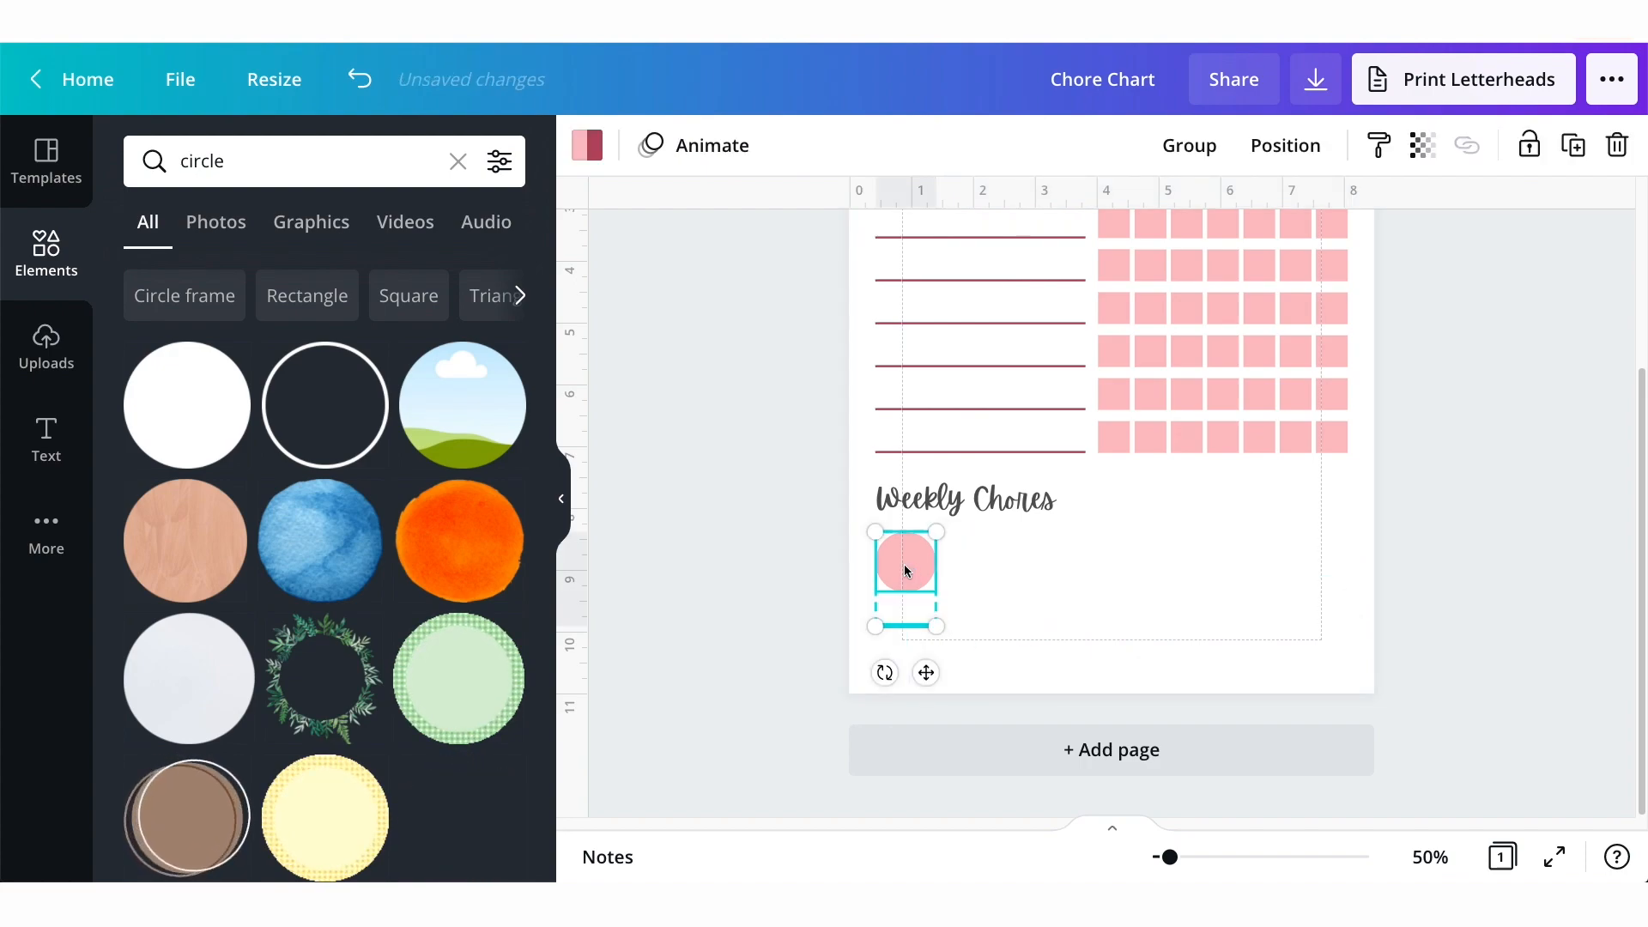
pyautogui.click(1202, 148)
pyautogui.click(1065, 622)
# Duplicate the circle-and-line group six times.
pyautogui.click(904, 563)
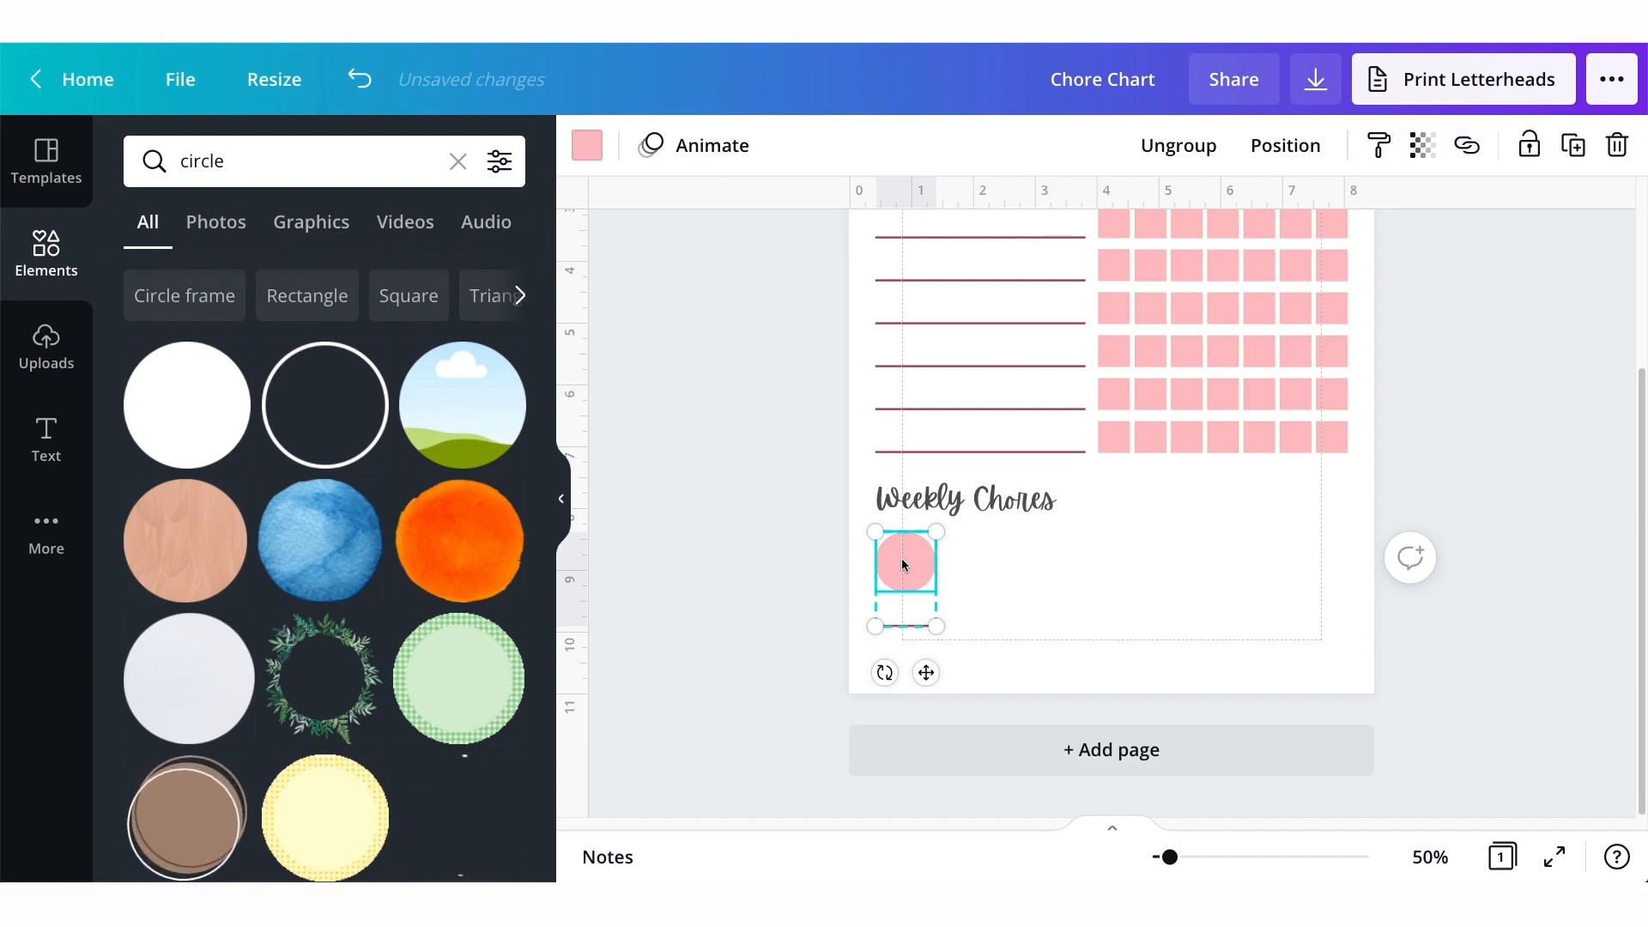
pyautogui.hotkey('ctrl', 'd')
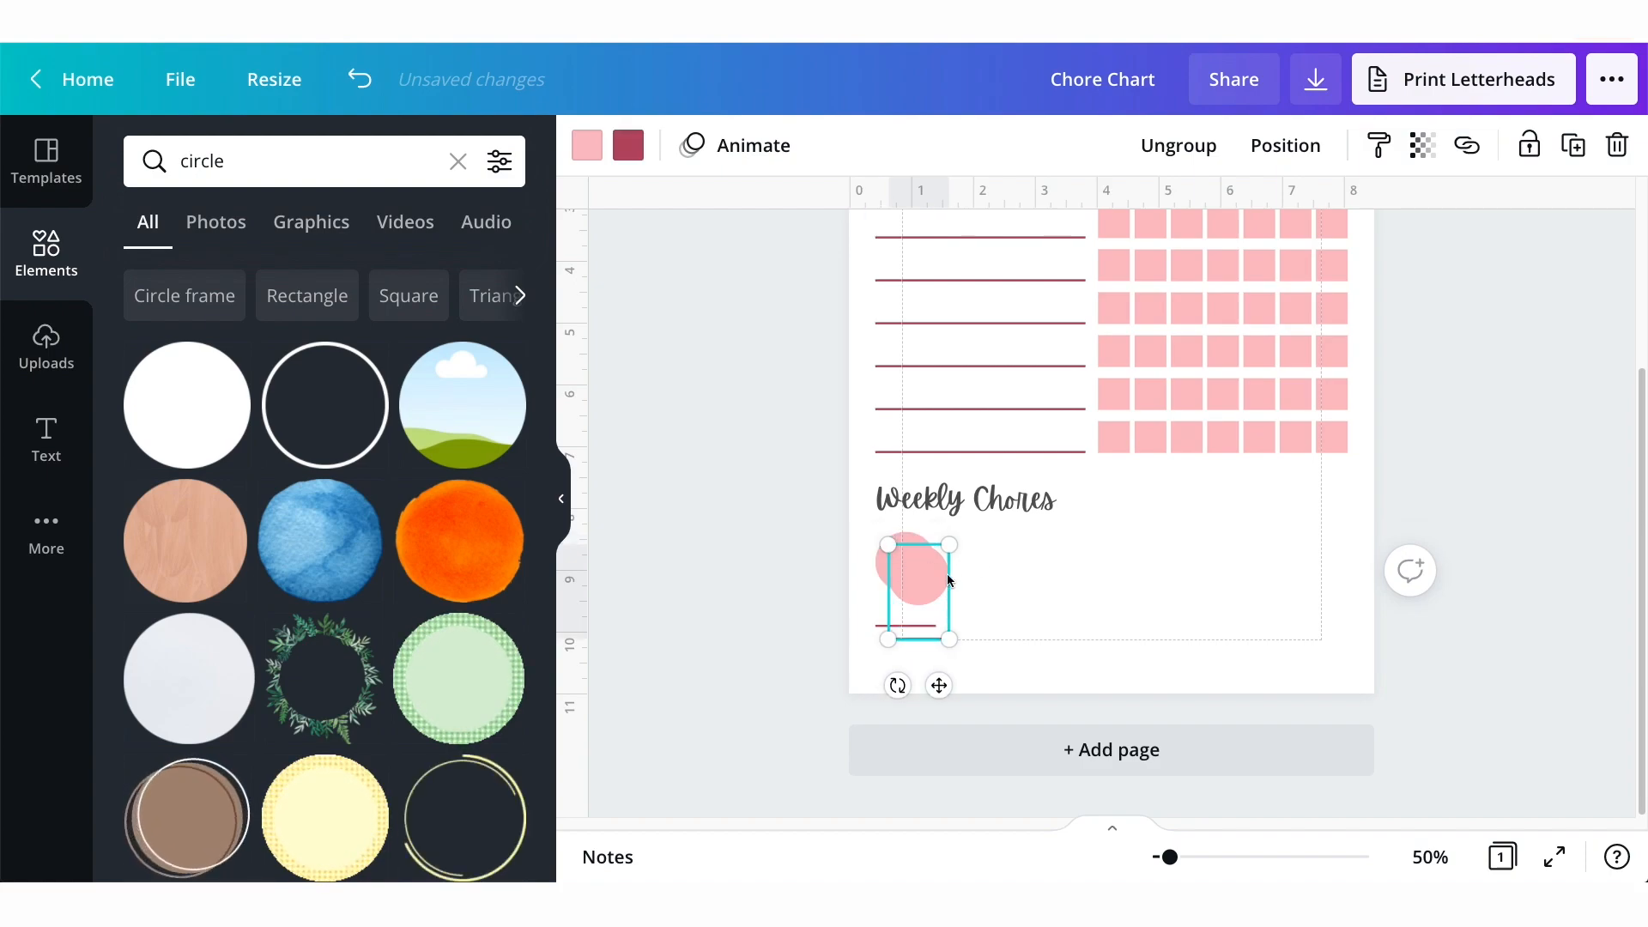
pyautogui.hotkey('ctrl', 'd')
pyautogui.hotkey('ctrl', 'd')
pyautogui.hotkey('ctrl', 'd')
pyautogui.hotkey('ctrl', 'd')
pyautogui.hotkey('ctrl', 'd')
pyautogui.hotkey('ctrl', 'd')
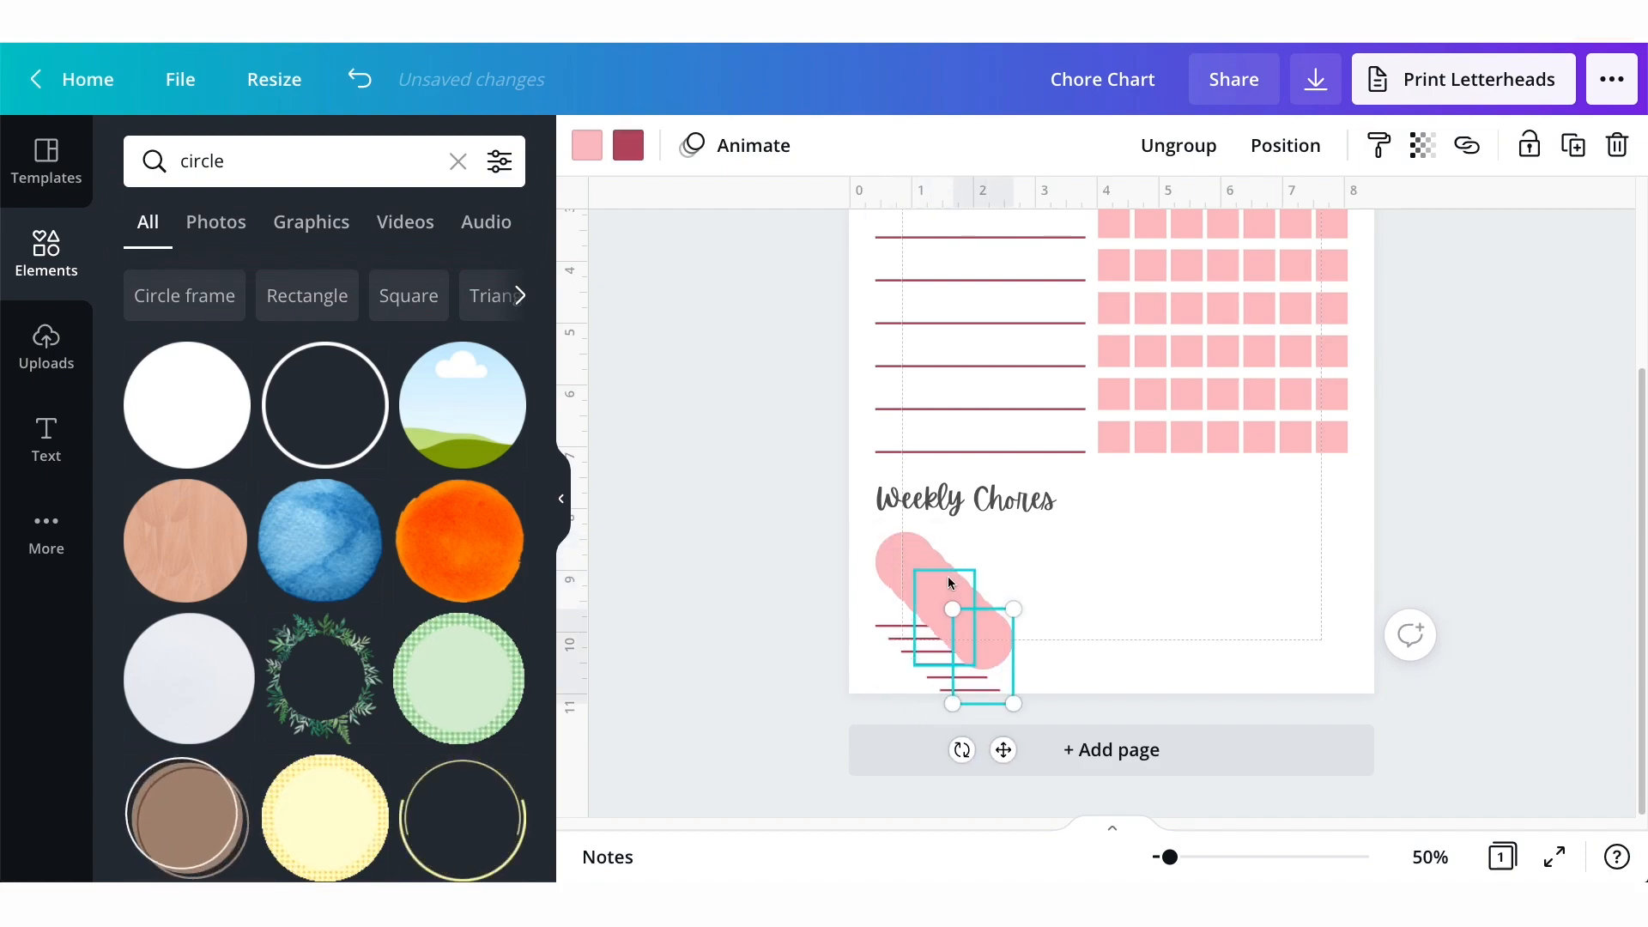
# Place the last duplicated circle group near the squares' right edge and tidy up all the circle groups.
pyautogui.moveTo(990, 640); pyautogui.dragTo(1326, 553)
pyautogui.moveTo(1480, 675); pyautogui.dragTo(874, 560)
pyautogui.click(1263, 161)
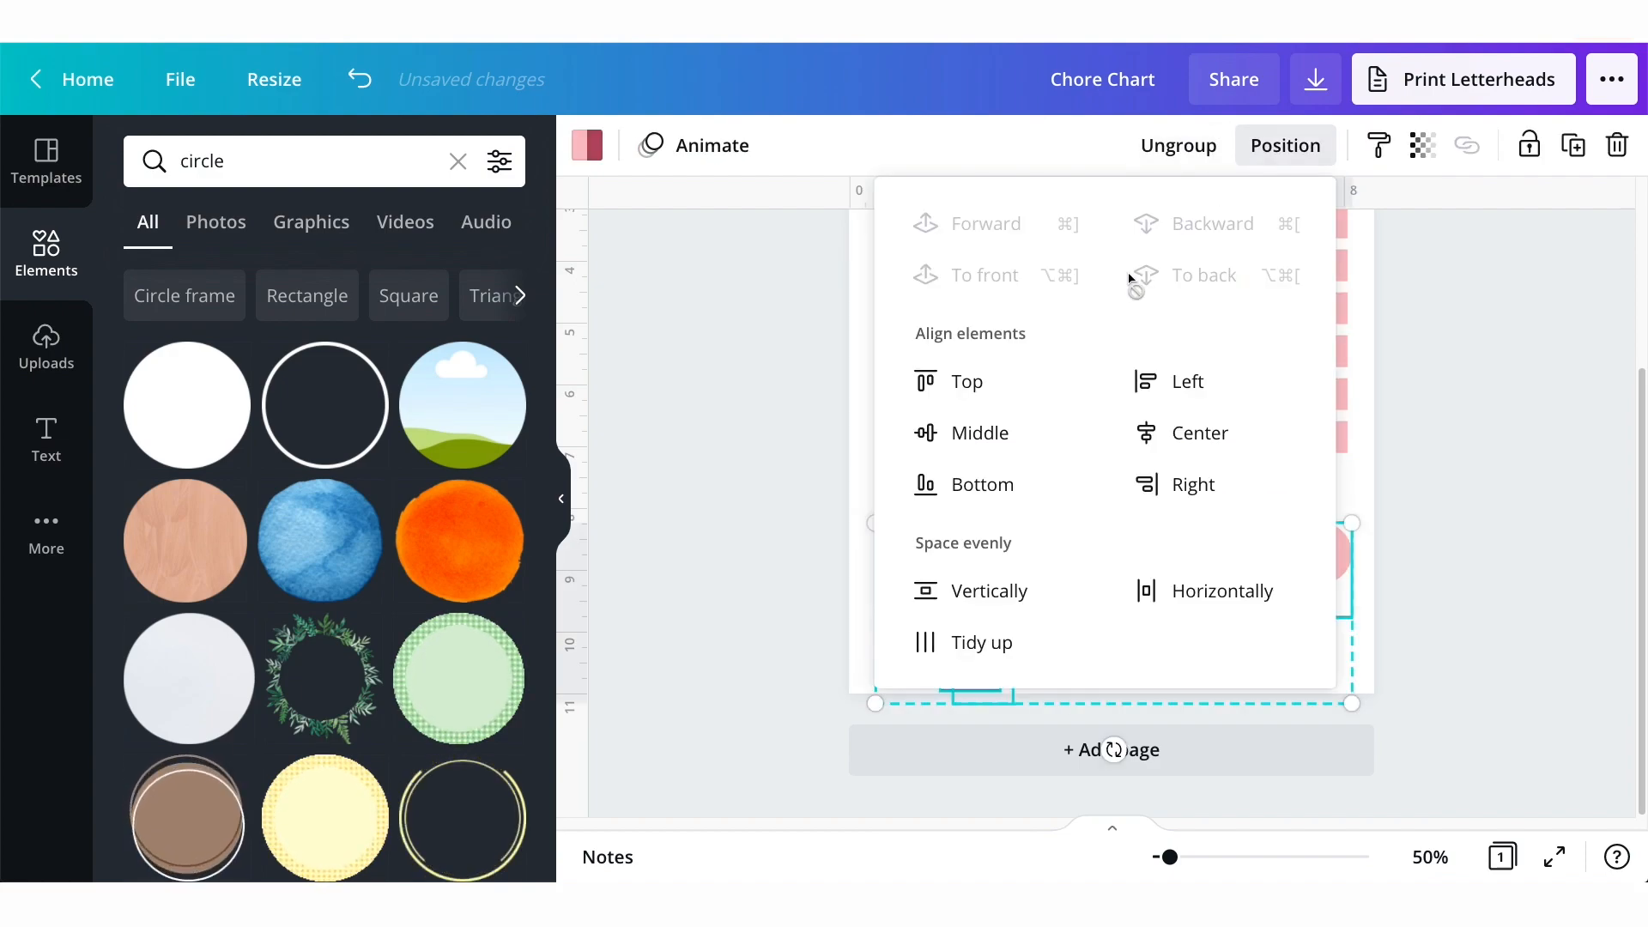
pyautogui.click(979, 641)
# Adjust the last circle group toward the squares' right edge and tidy up the row again for even spacing.
pyautogui.click(1324, 587)
pyautogui.moveTo(1324, 588); pyautogui.dragTo(1336, 587)
pyautogui.moveTo(1431, 692); pyautogui.dragTo(900, 612)
pyautogui.click(1284, 153)
pyautogui.click(979, 640)
pyautogui.moveTo(1355, 658); pyautogui.dragTo(1323, 650)
pyautogui.click(1344, 625)
pyautogui.moveTo(1303, 589); pyautogui.dragTo(1334, 588)
pyautogui.moveTo(1425, 663); pyautogui.dragTo(900, 606)
pyautogui.click(1277, 147)
pyautogui.click(1005, 637)
pyautogui.click(1407, 493)
# Shift the whole row of circles and lines up slightly toward the "Weekly Chores" heading.
pyautogui.moveTo(1460, 711); pyautogui.dragTo(818, 560)
pyautogui.moveTo(1089, 592); pyautogui.dragTo(1088, 568)
pyautogui.click(1426, 549)
# Copy the M T W T F S S day letters above the squares and place the pasted copy over the row of circles.
pyautogui.scroll(3, 1119, 371)
pyautogui.moveTo(1398, 370); pyautogui.dragTo(1096, 381)
pyautogui.hotkey('ctrl', 'c')
pyautogui.scroll(-3, 1106, 378)
pyautogui.hotkey('ctrl', 'v')
pyautogui.scroll(2, 1248, 325)
pyautogui.moveTo(1251, 312); pyautogui.dragTo(1114, 725)
pyautogui.click(1152, 610)
# Center the day letters M, T, W, T, F, S, S one per circle across the Weekly Chores row.
pyautogui.click(987, 663)
pyautogui.moveTo(987, 662); pyautogui.dragTo(911, 669)
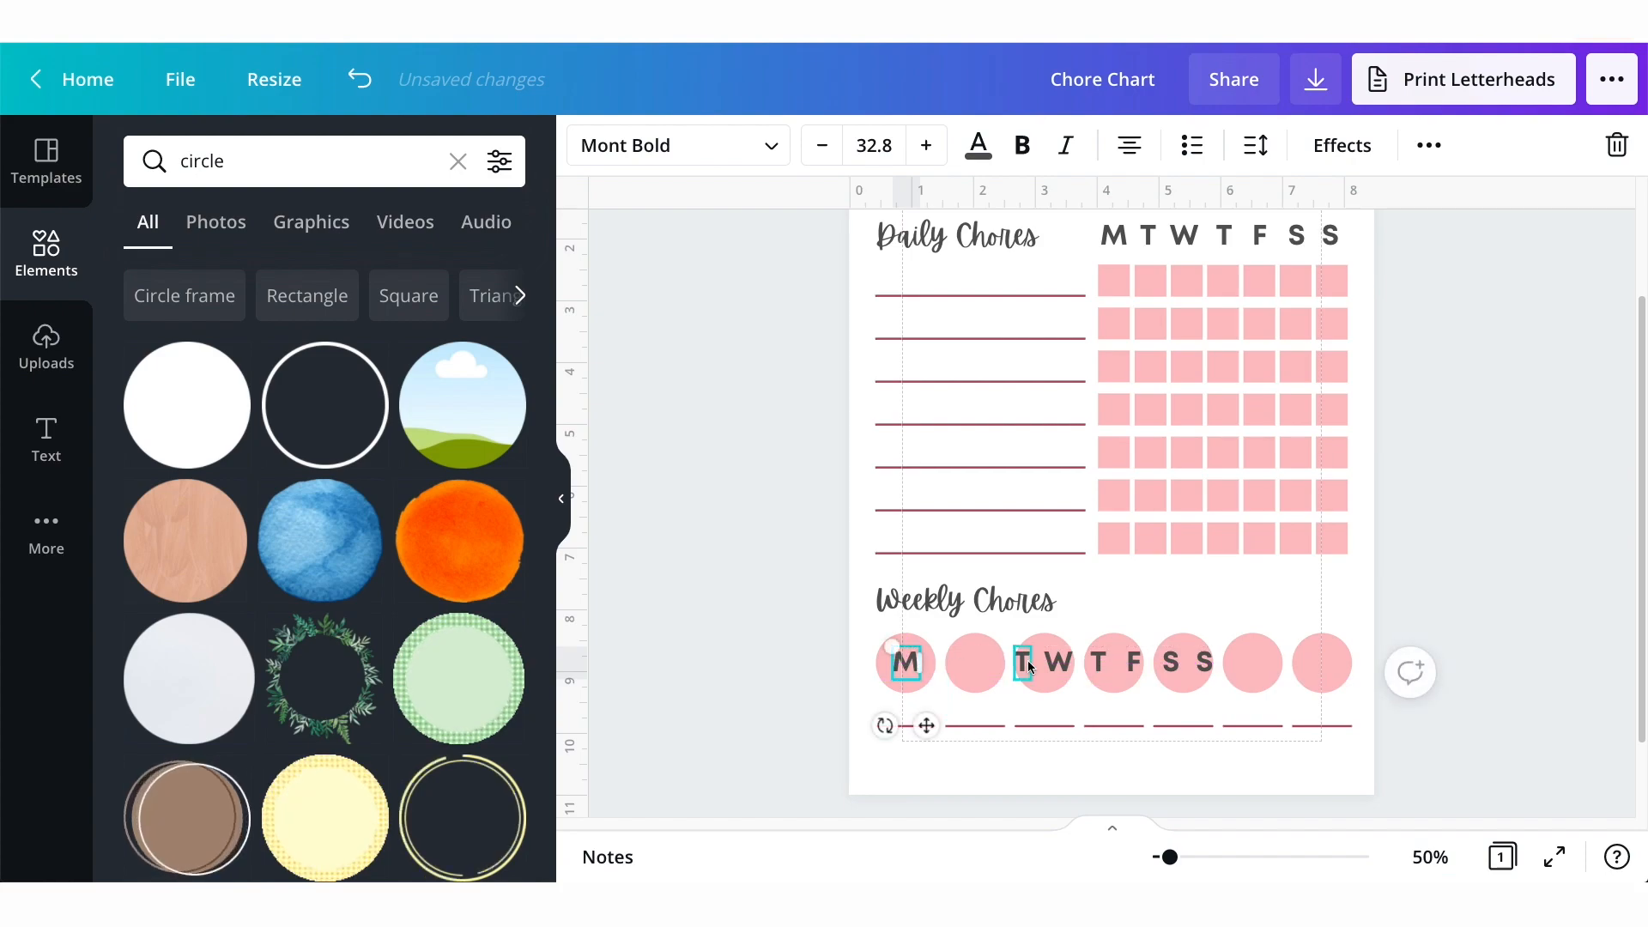
pyautogui.moveTo(1027, 665)
pyautogui.mouseDown()
pyautogui.moveTo(979, 665)
pyautogui.moveTo(1054, 661)
pyautogui.mouseUp()
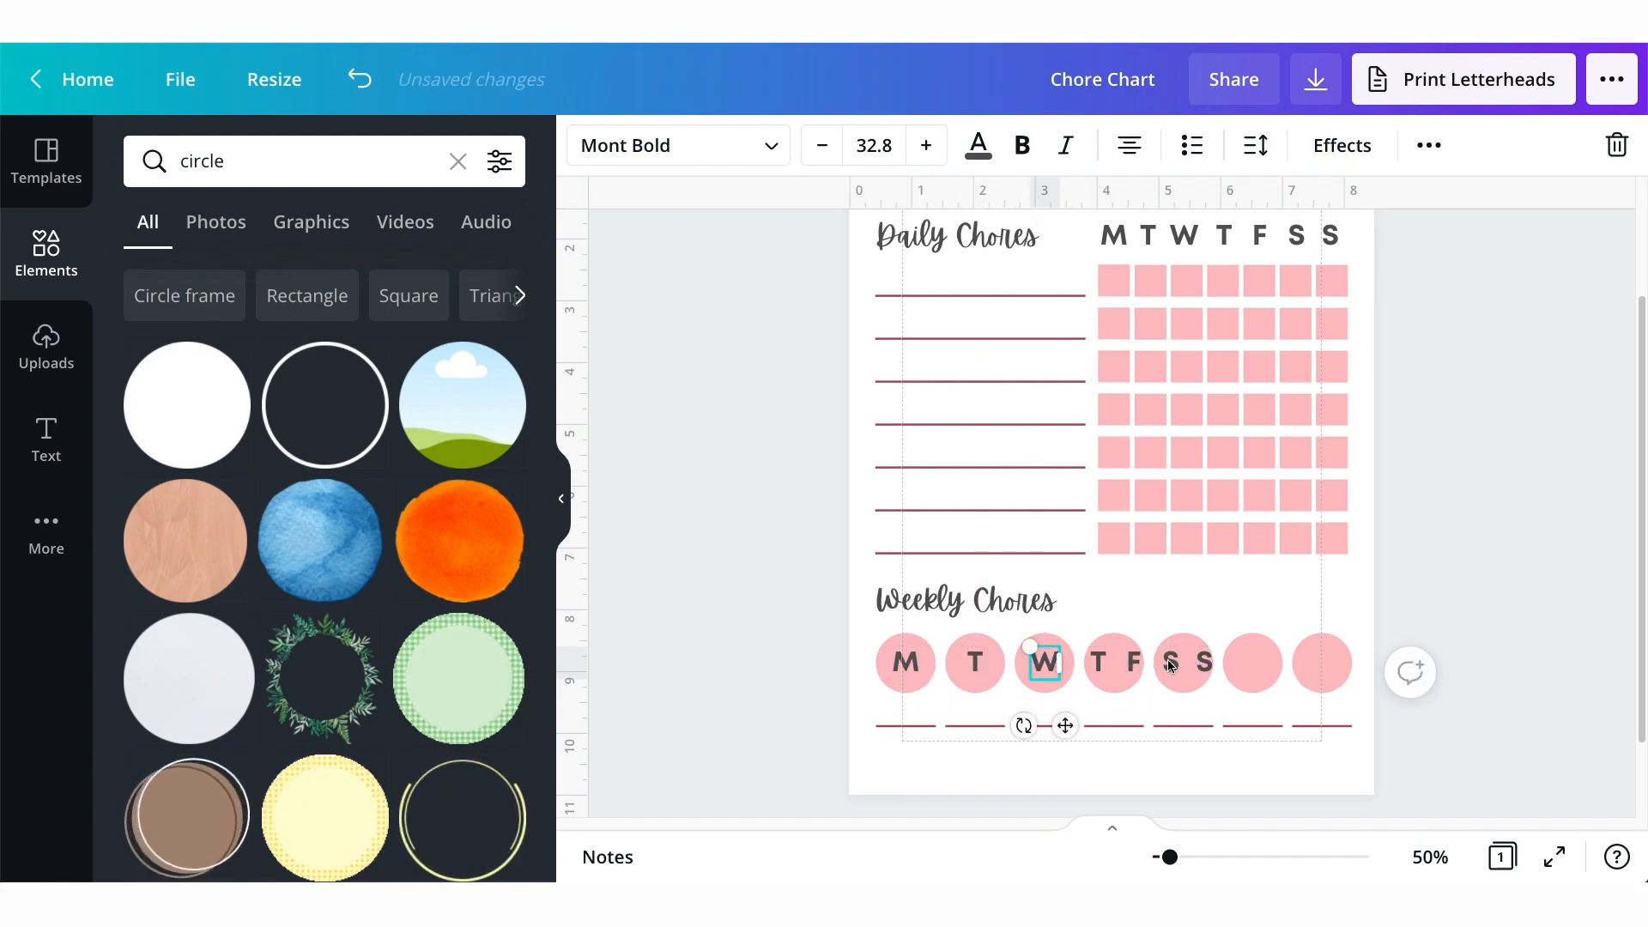
pyautogui.click(1205, 662)
pyautogui.moveTo(1205, 665); pyautogui.dragTo(1324, 666)
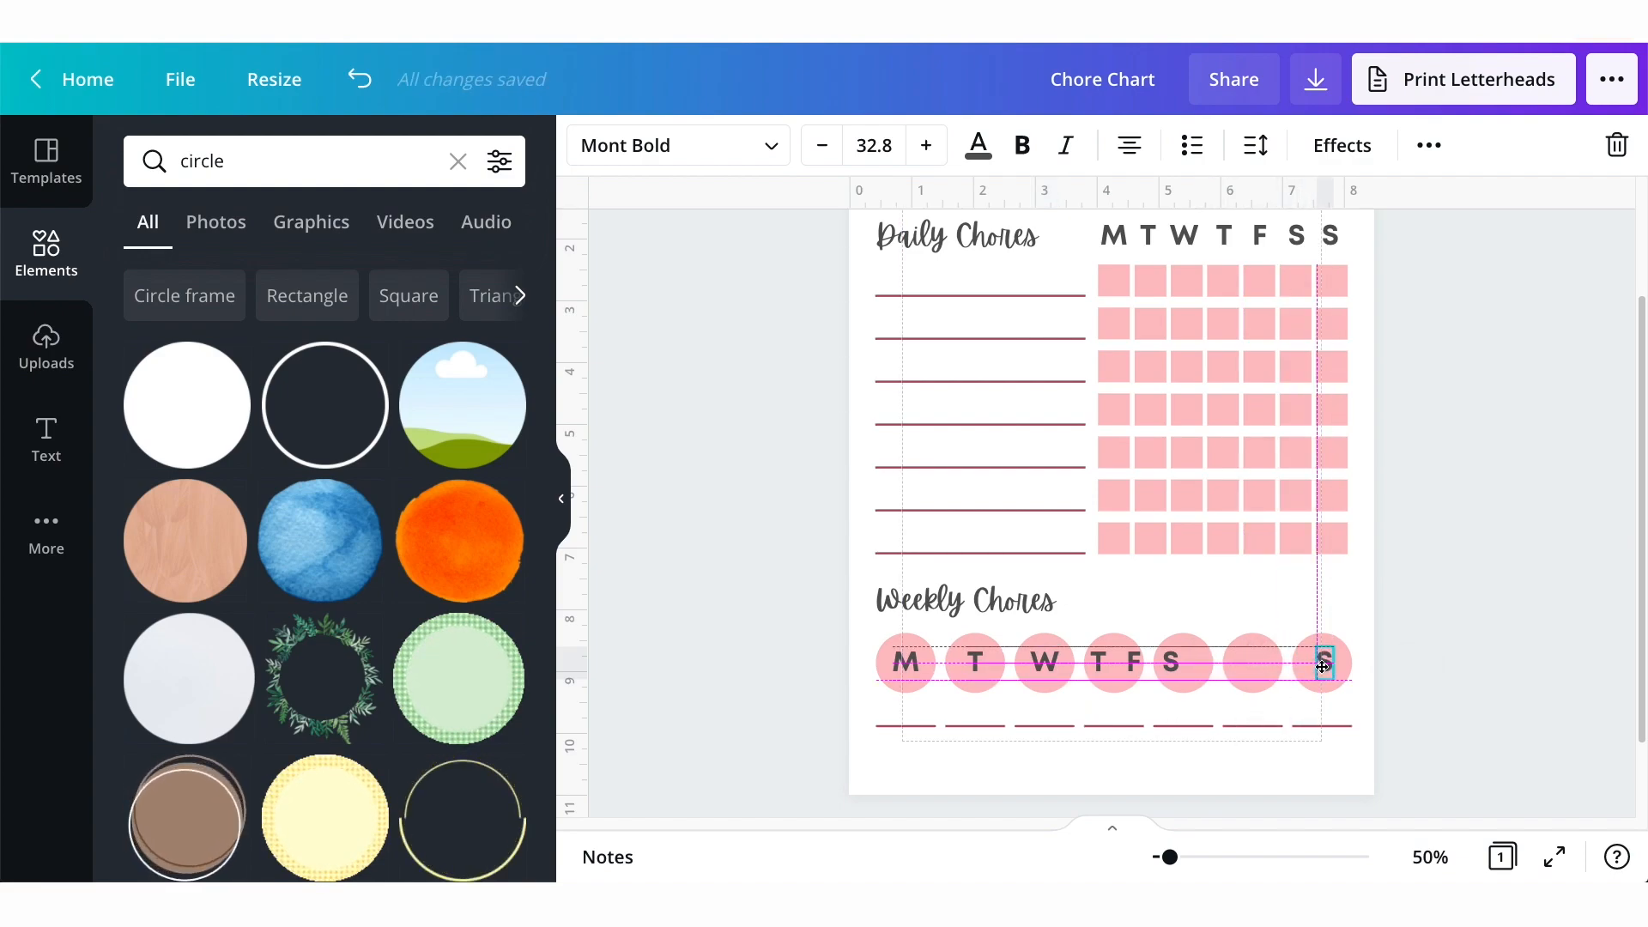
pyautogui.moveTo(1176, 661); pyautogui.dragTo(1257, 670)
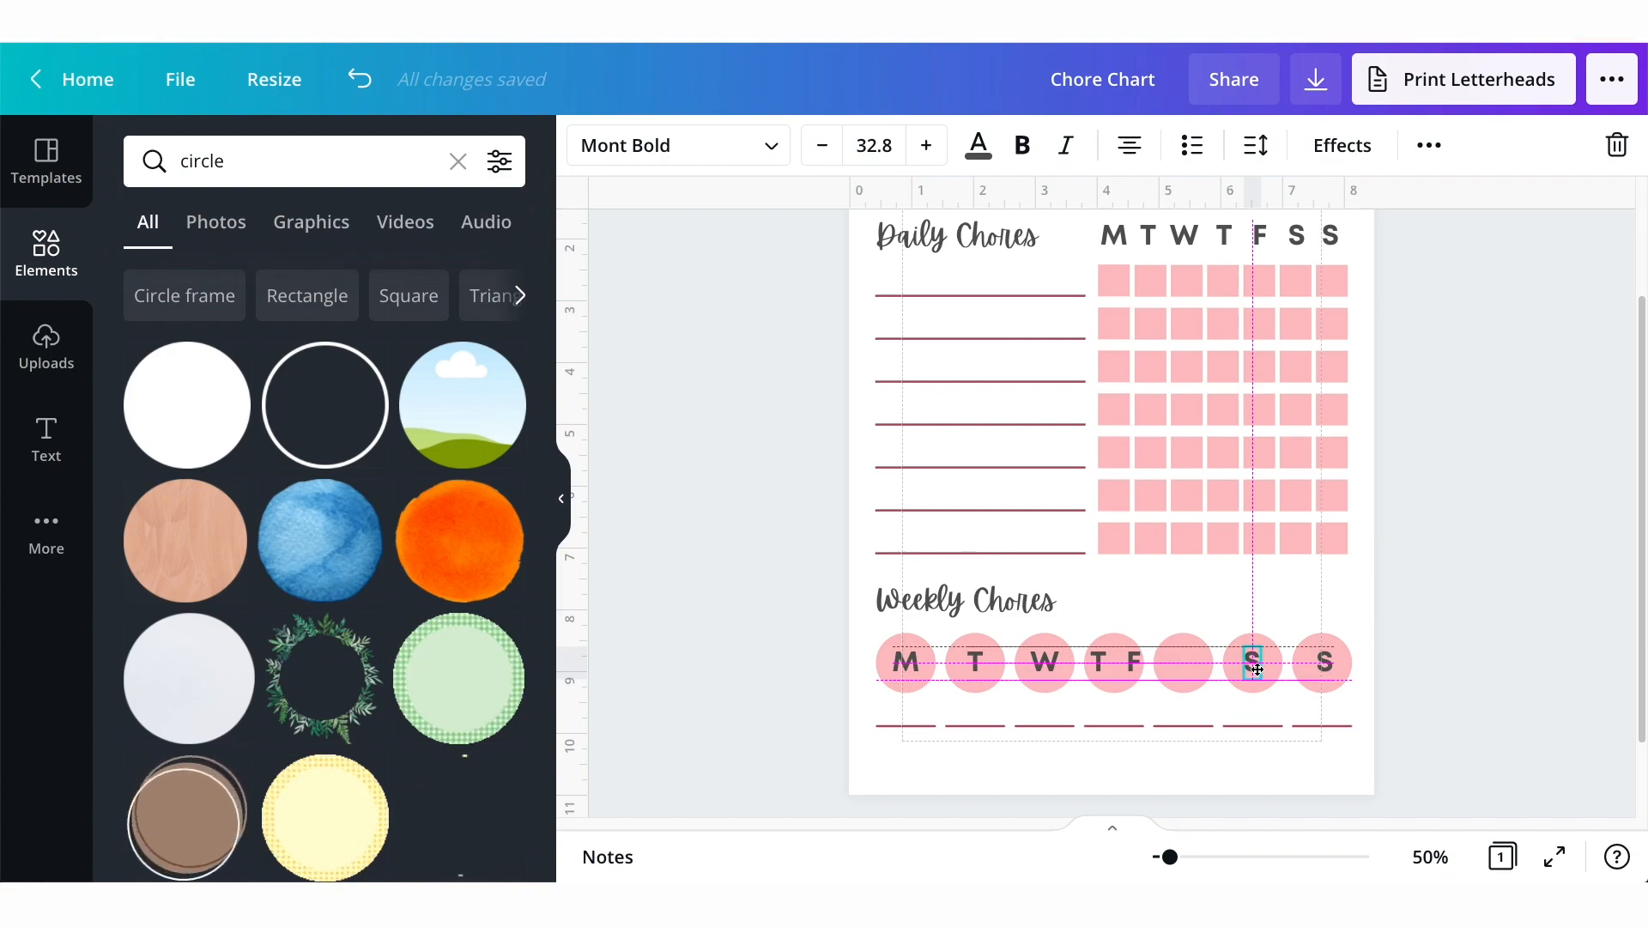
pyautogui.moveTo(1140, 663)
pyautogui.mouseDown()
pyautogui.moveTo(1186, 671)
pyautogui.moveTo(1116, 667)
pyautogui.mouseUp()
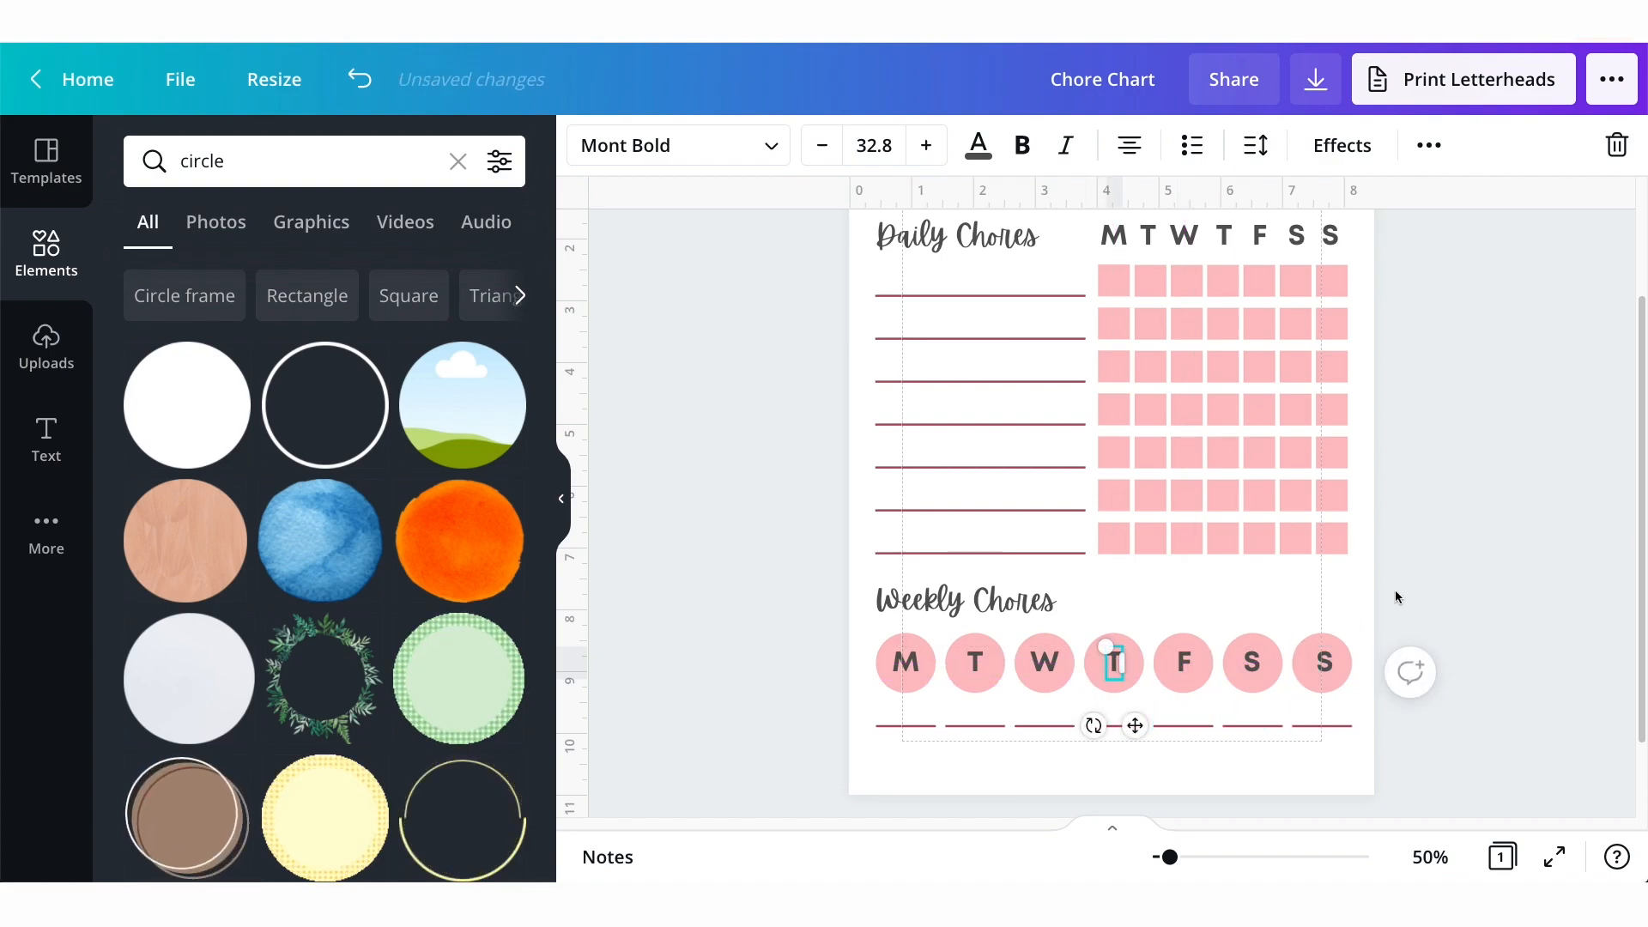
pyautogui.click(1451, 560)
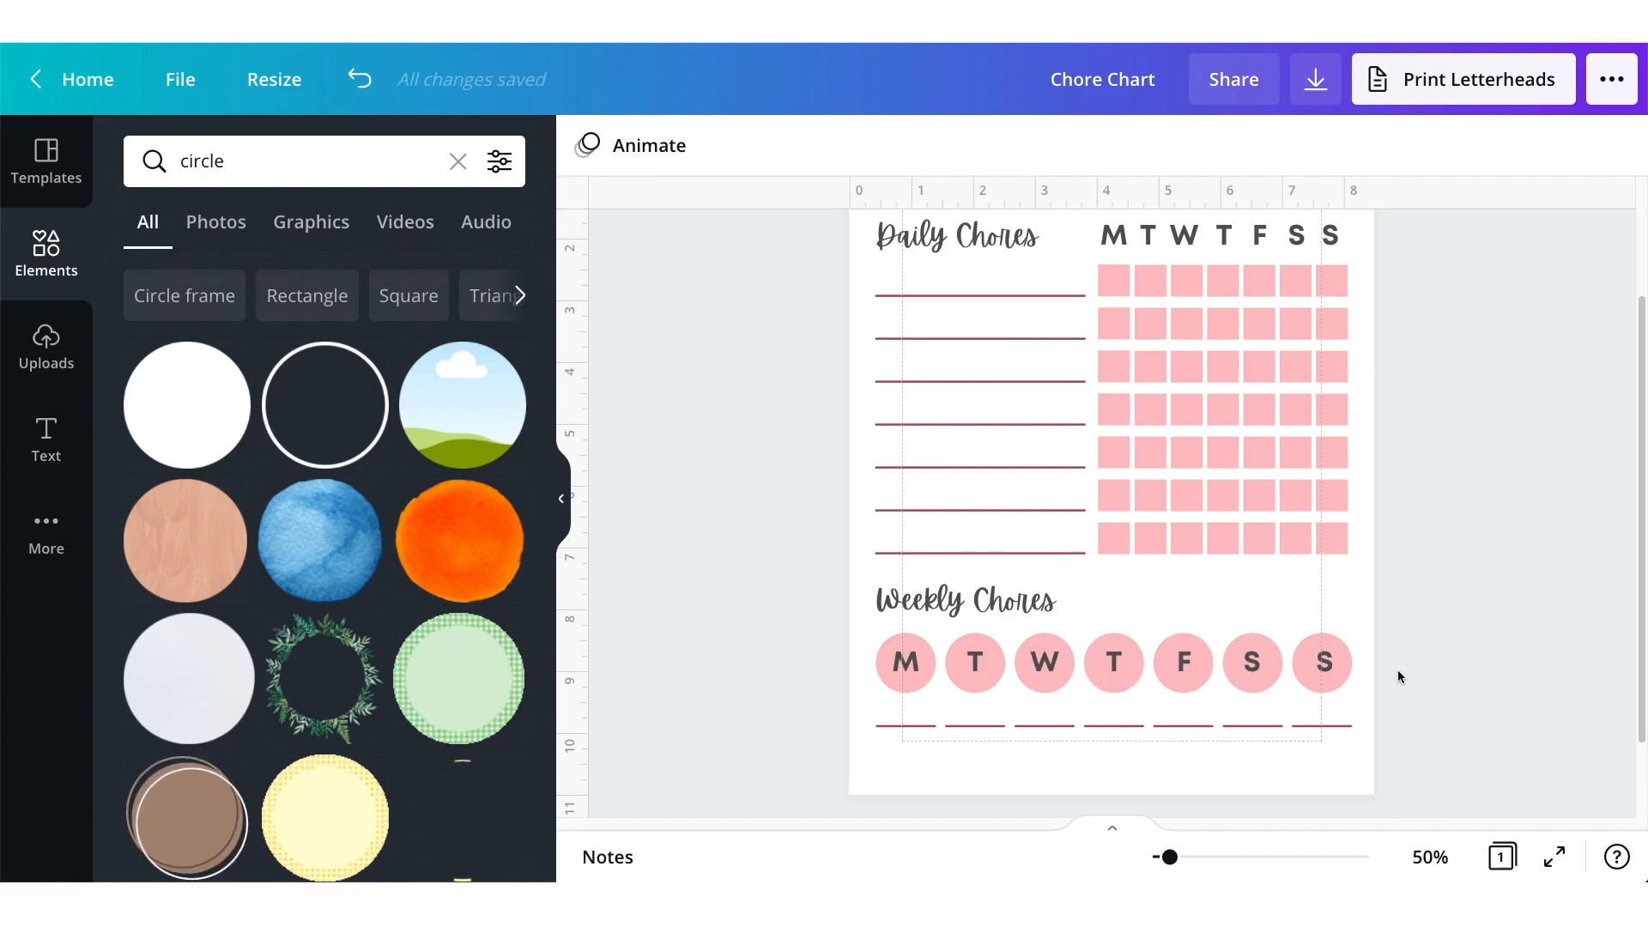
# Duplicate the chore chart page to create page 2, and hide the page thumbnails.
pyautogui.scroll(-1, 1110, 802)
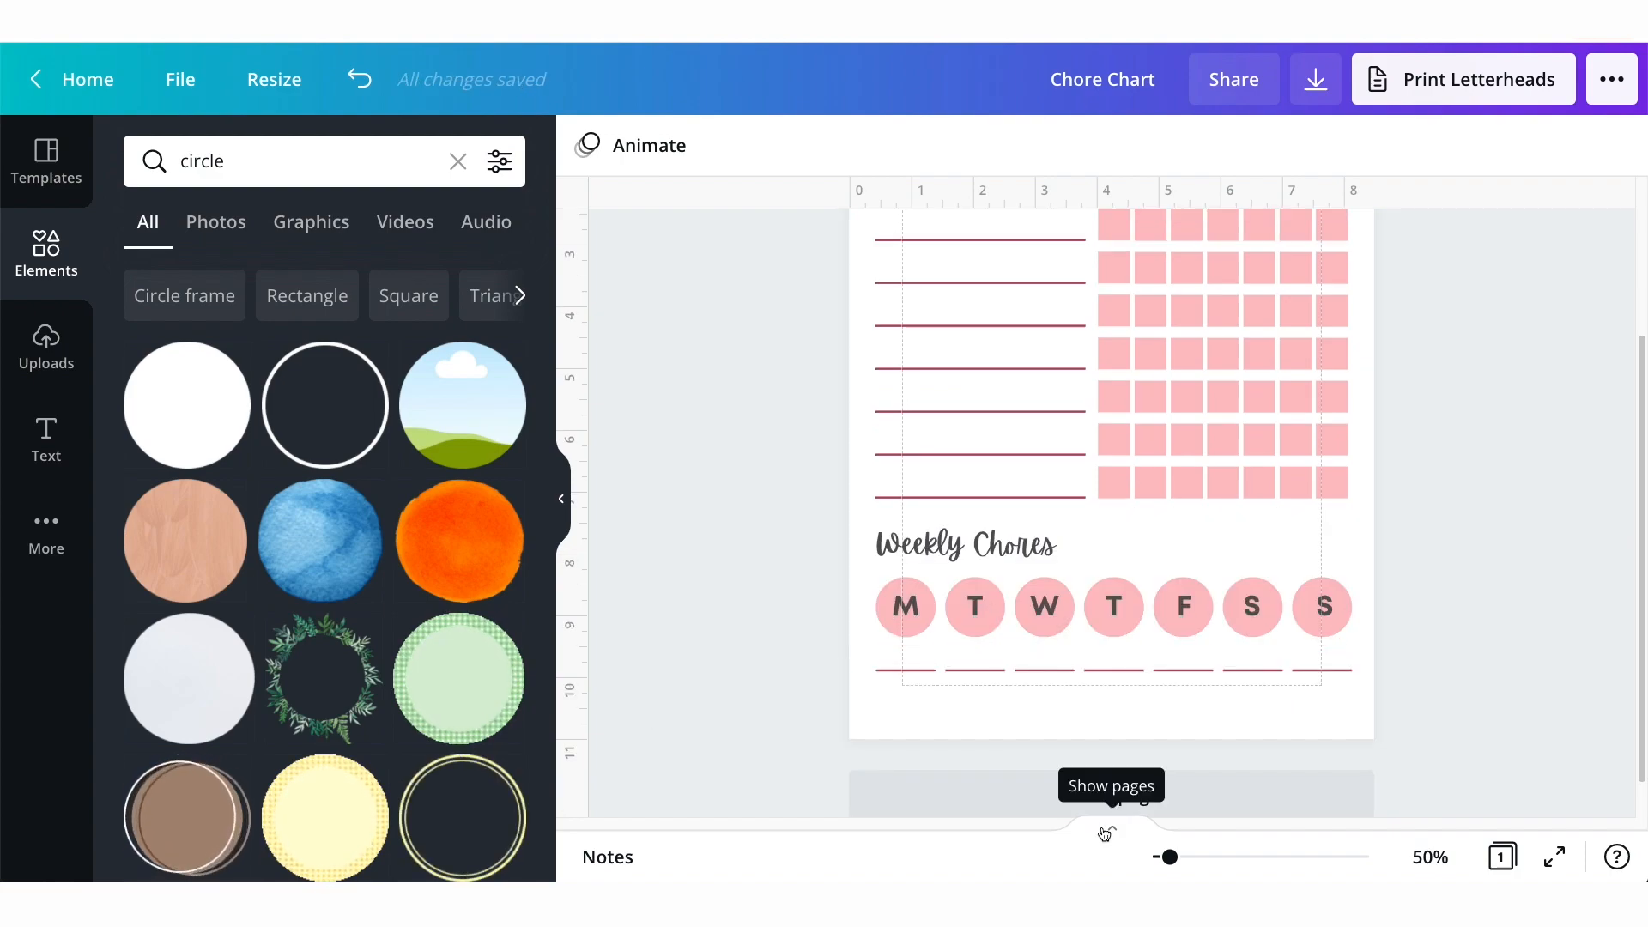
pyautogui.click(1105, 831)
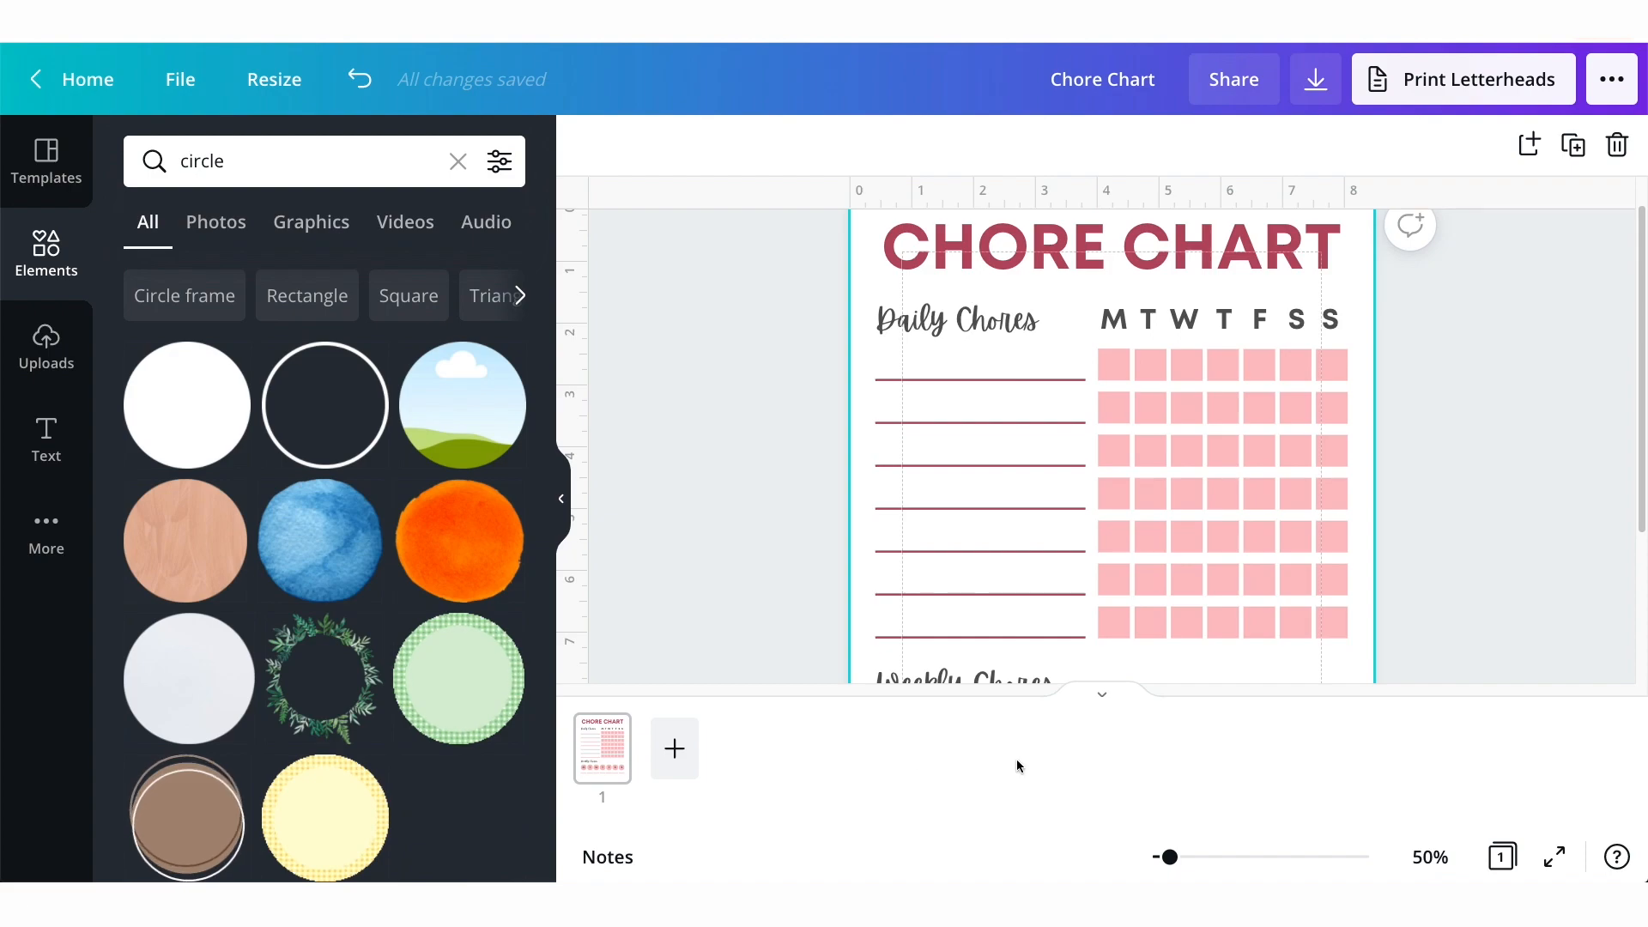
pyautogui.click(1103, 696)
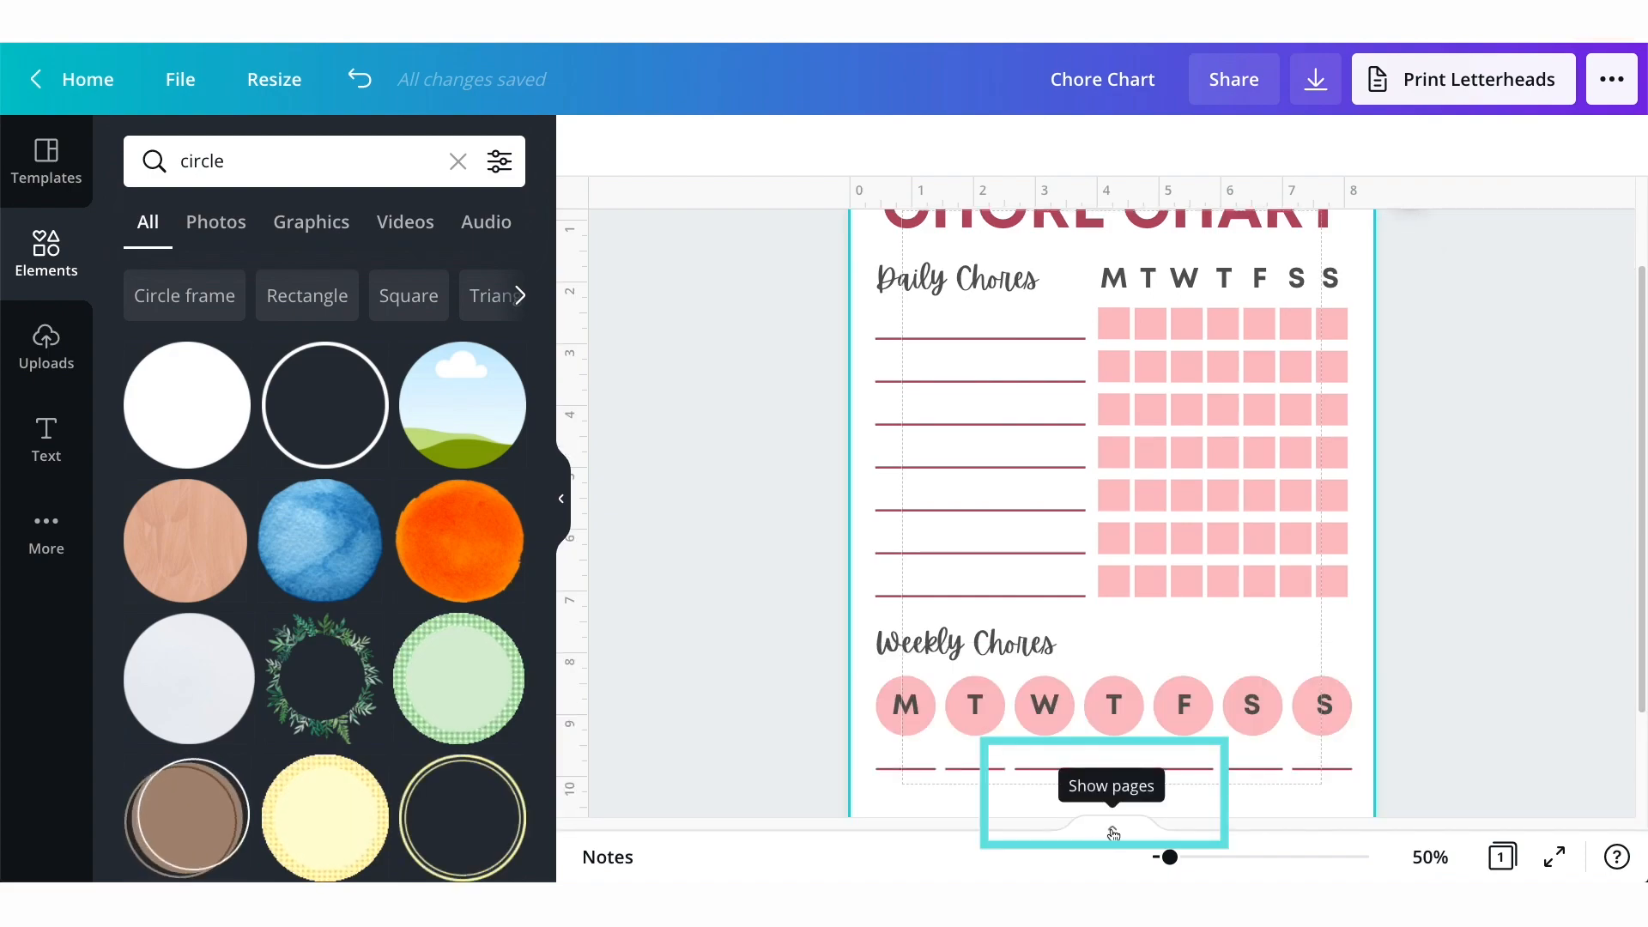
pyautogui.click(1107, 831)
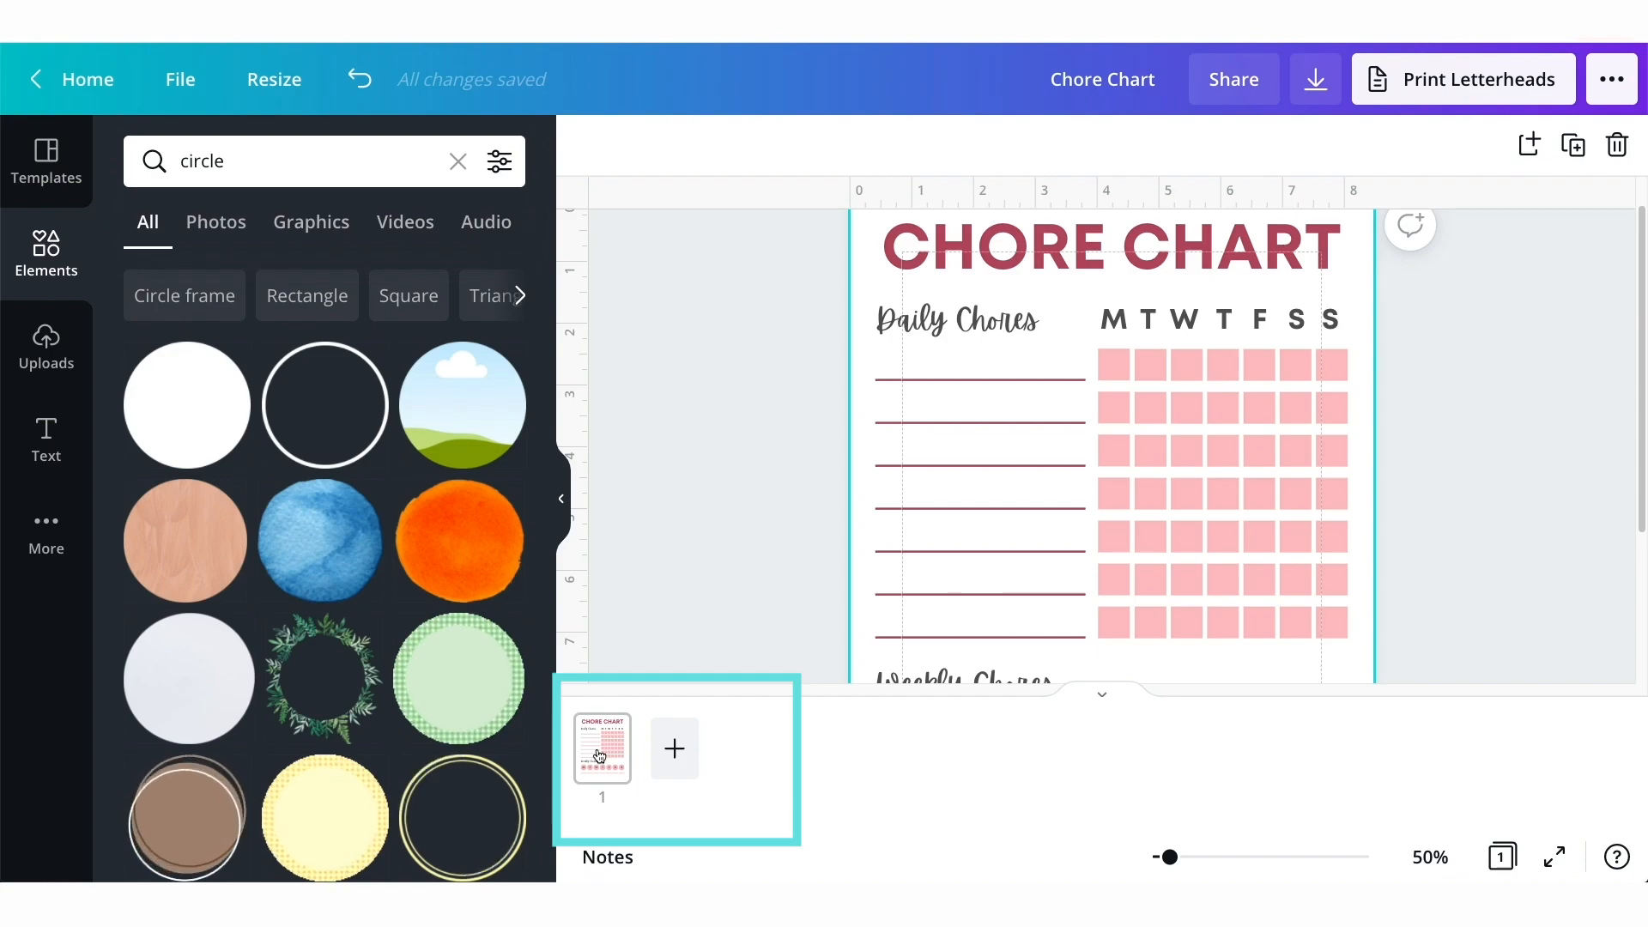
pyautogui.click(618, 734)
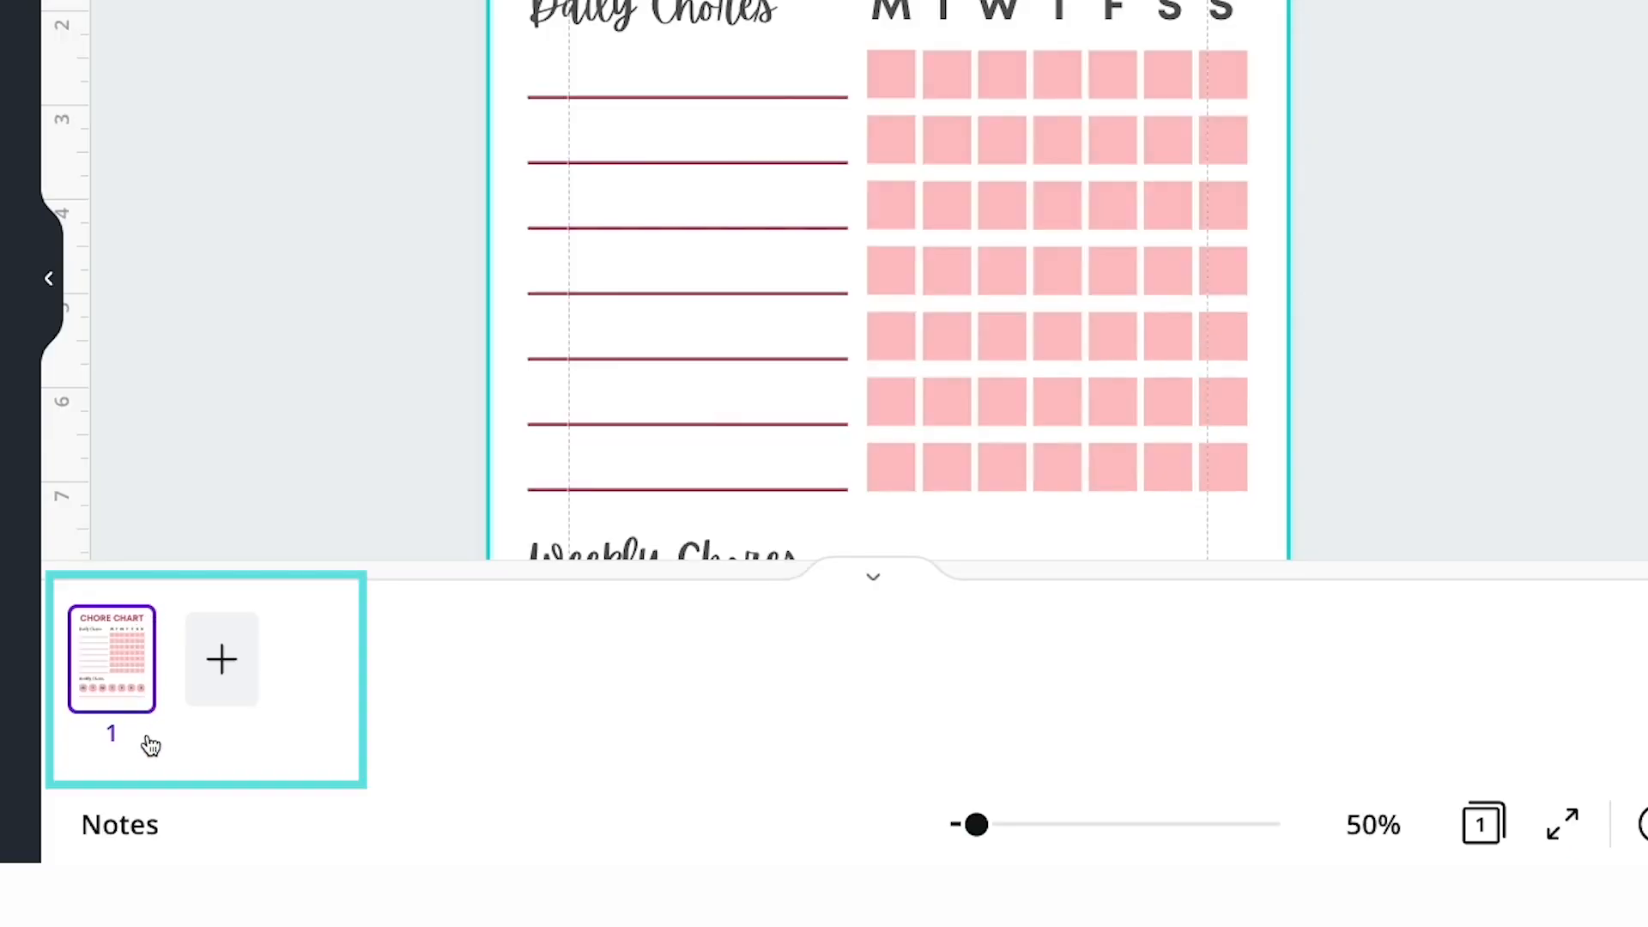
pyautogui.rightClick(118, 653)
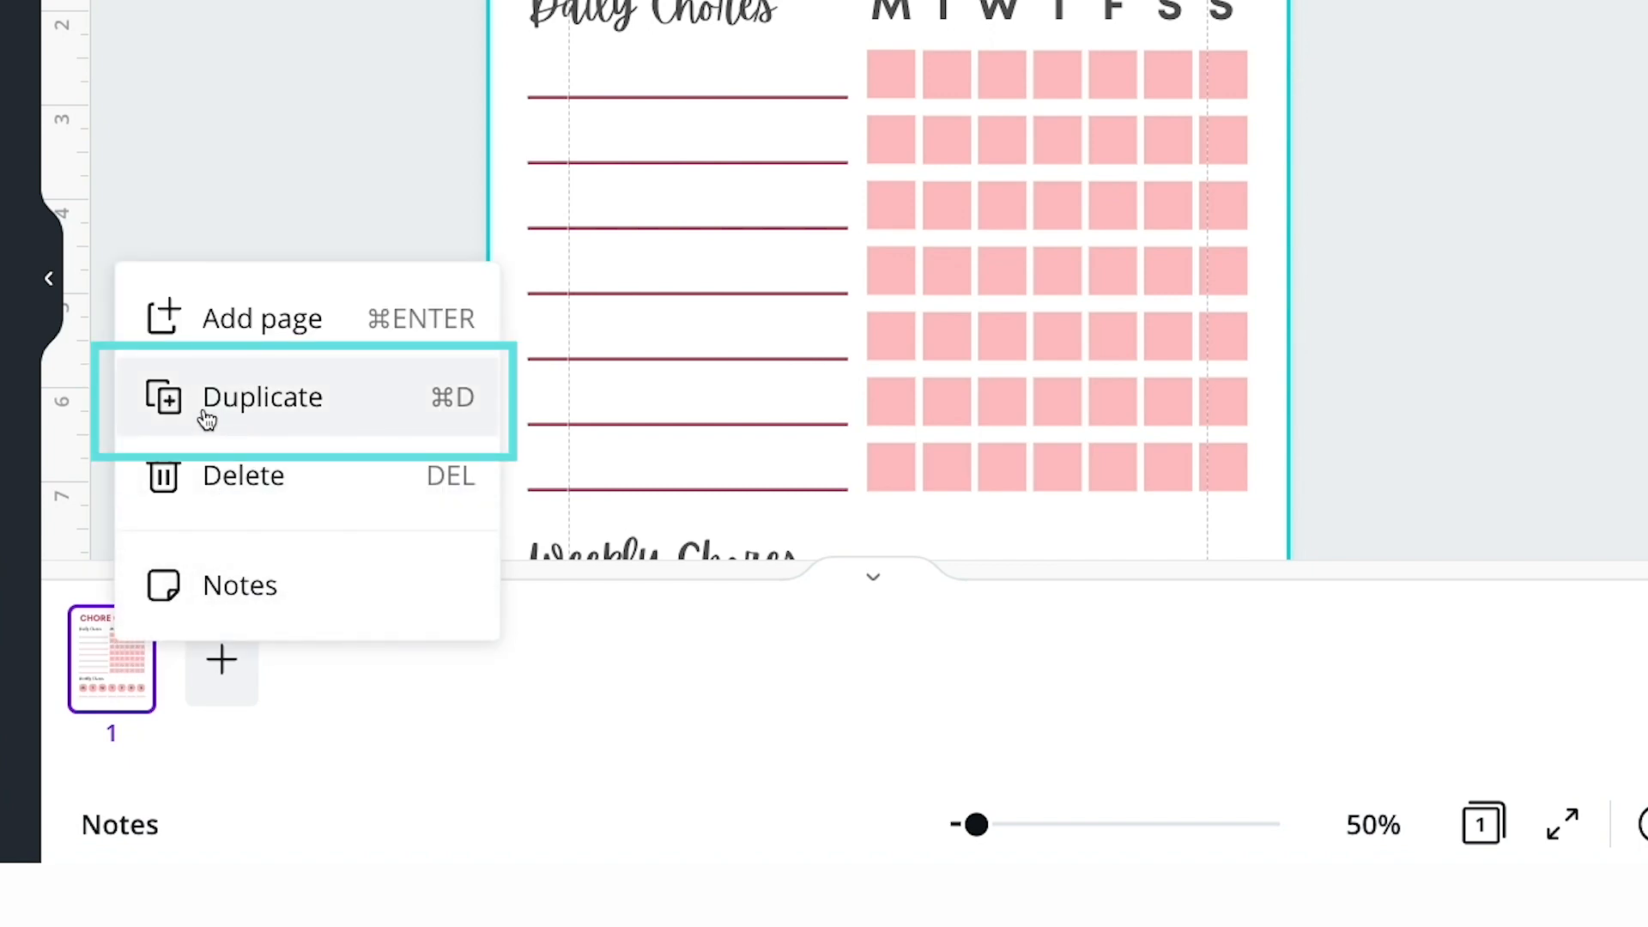
pyautogui.click(486, 419)
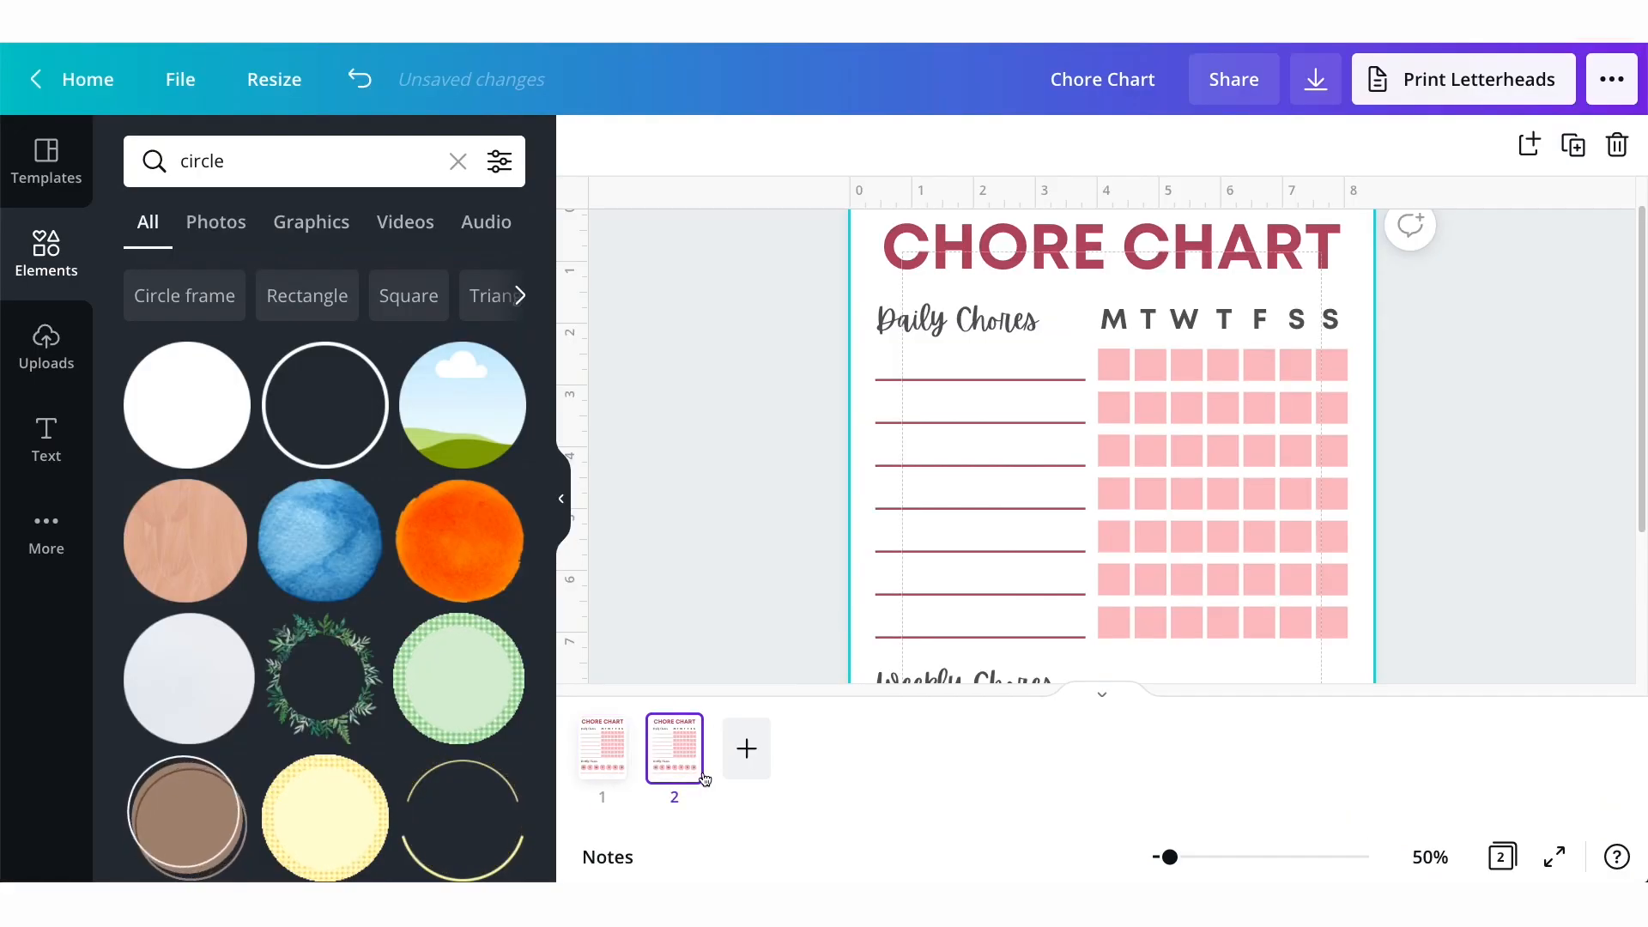
pyautogui.click(1434, 523)
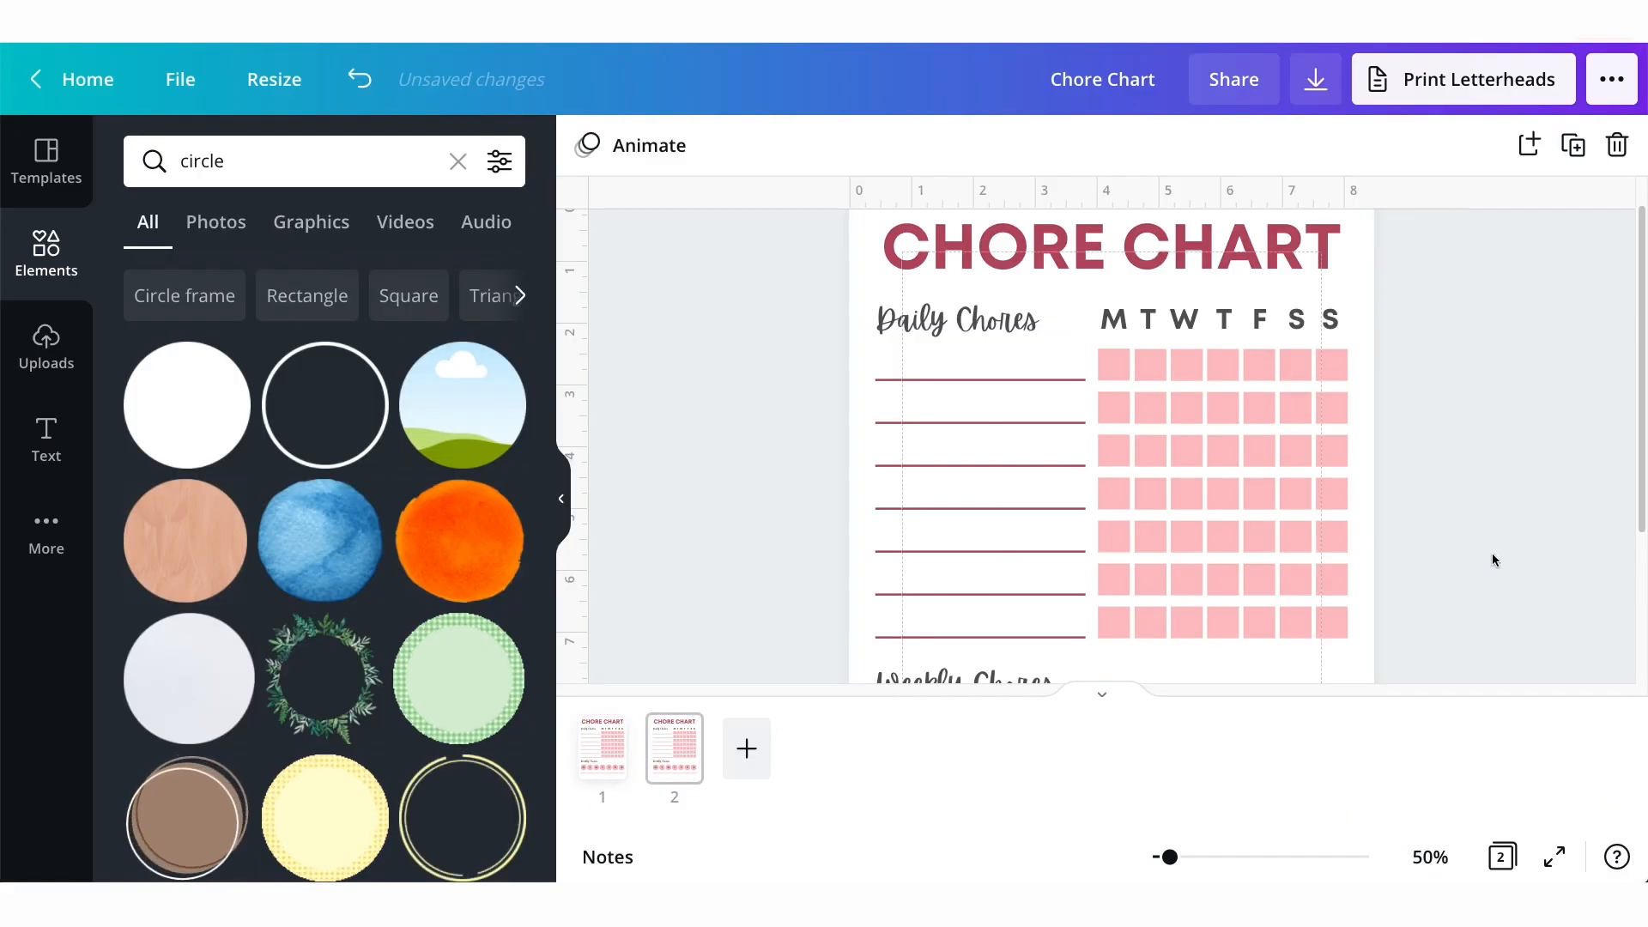
pyautogui.click(1146, 698)
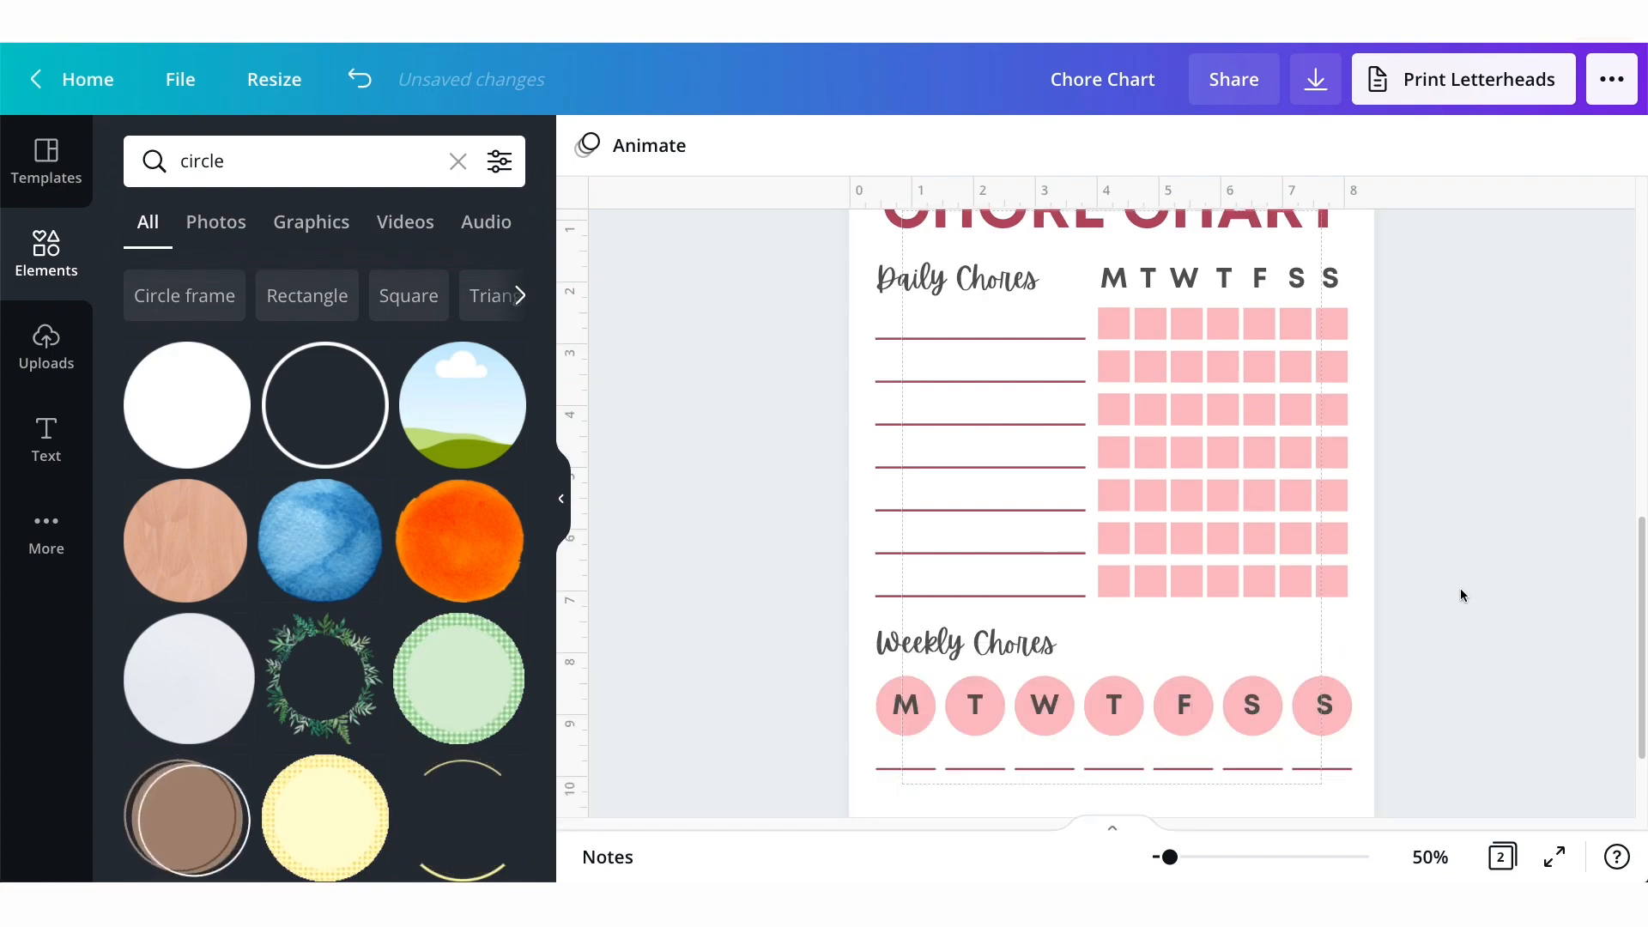
# Delete the row of lettered circles and their short lines from page 2.
pyautogui.scroll(1, 1460, 589)
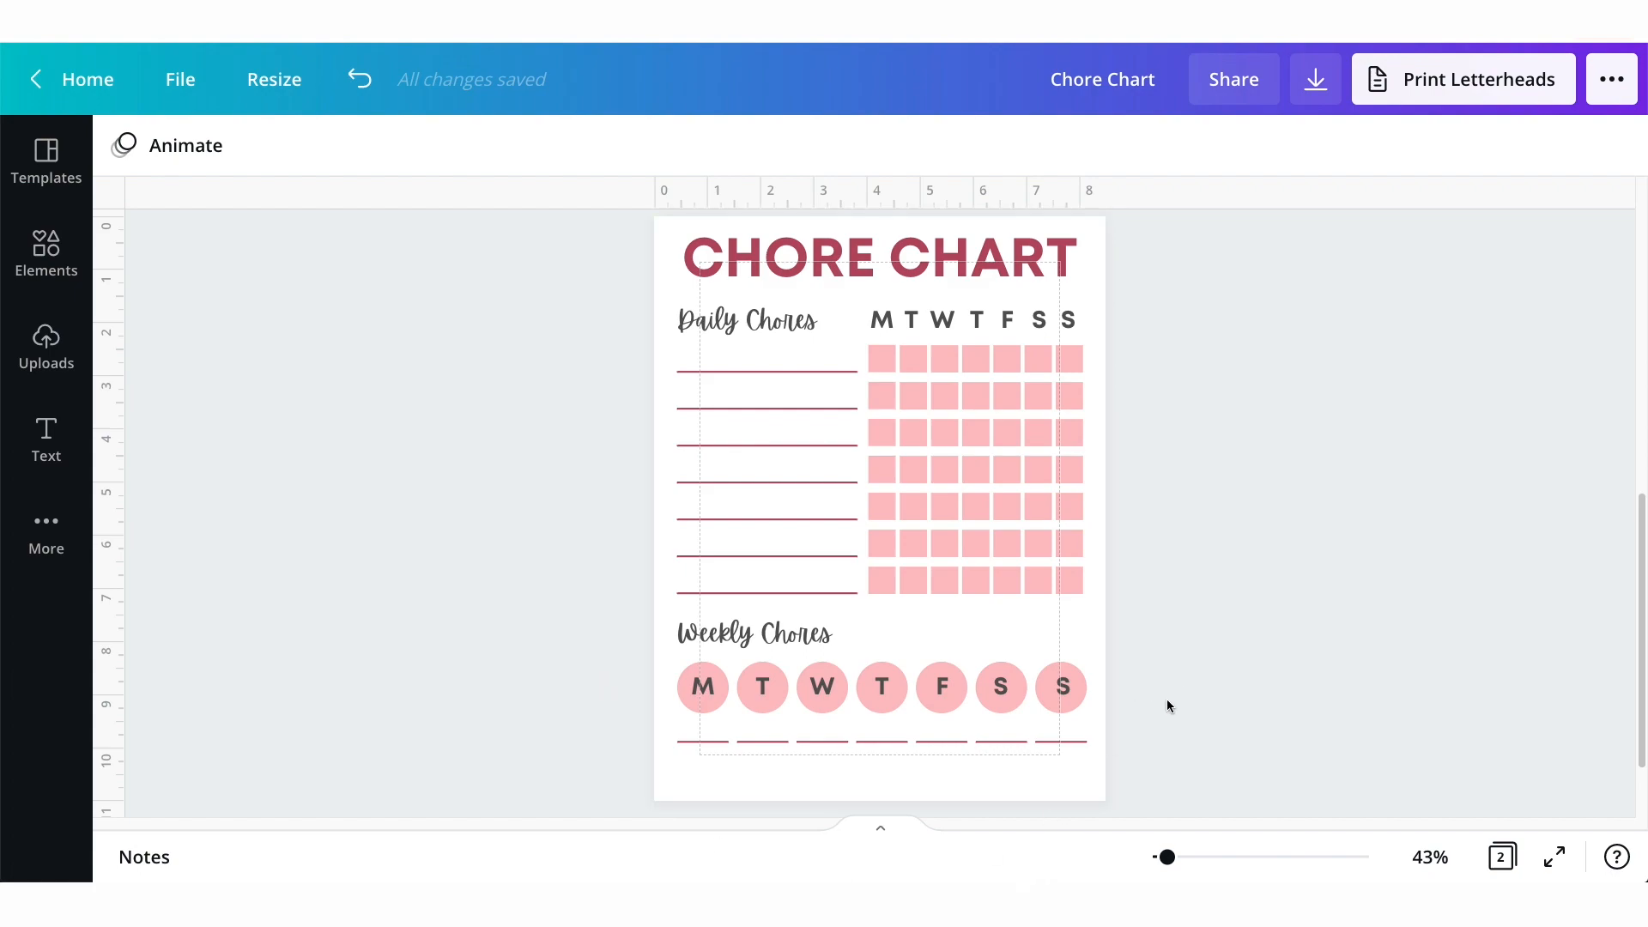
pyautogui.moveTo(650, 684); pyautogui.dragTo(1146, 747)
pyautogui.press('Delete')
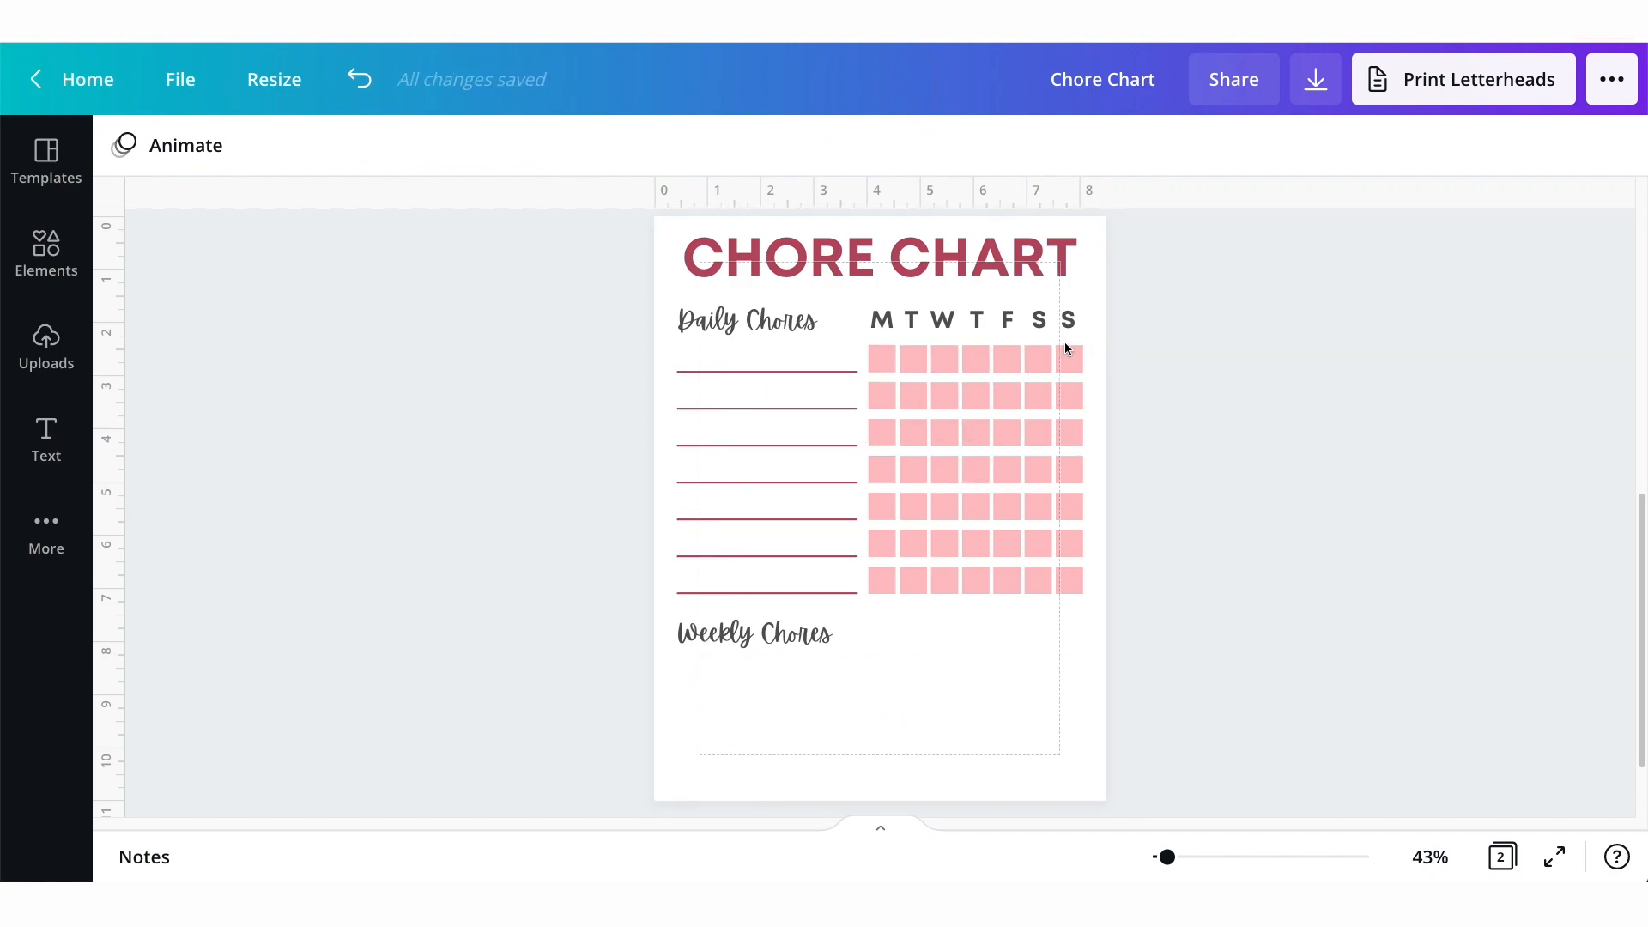
# Undo the last action and delete the bottom three rows of chore lines and squares under Daily Chores.
pyautogui.hotkey('ctrl', 'z')
pyautogui.moveTo(1063, 599); pyautogui.dragTo(764, 519)
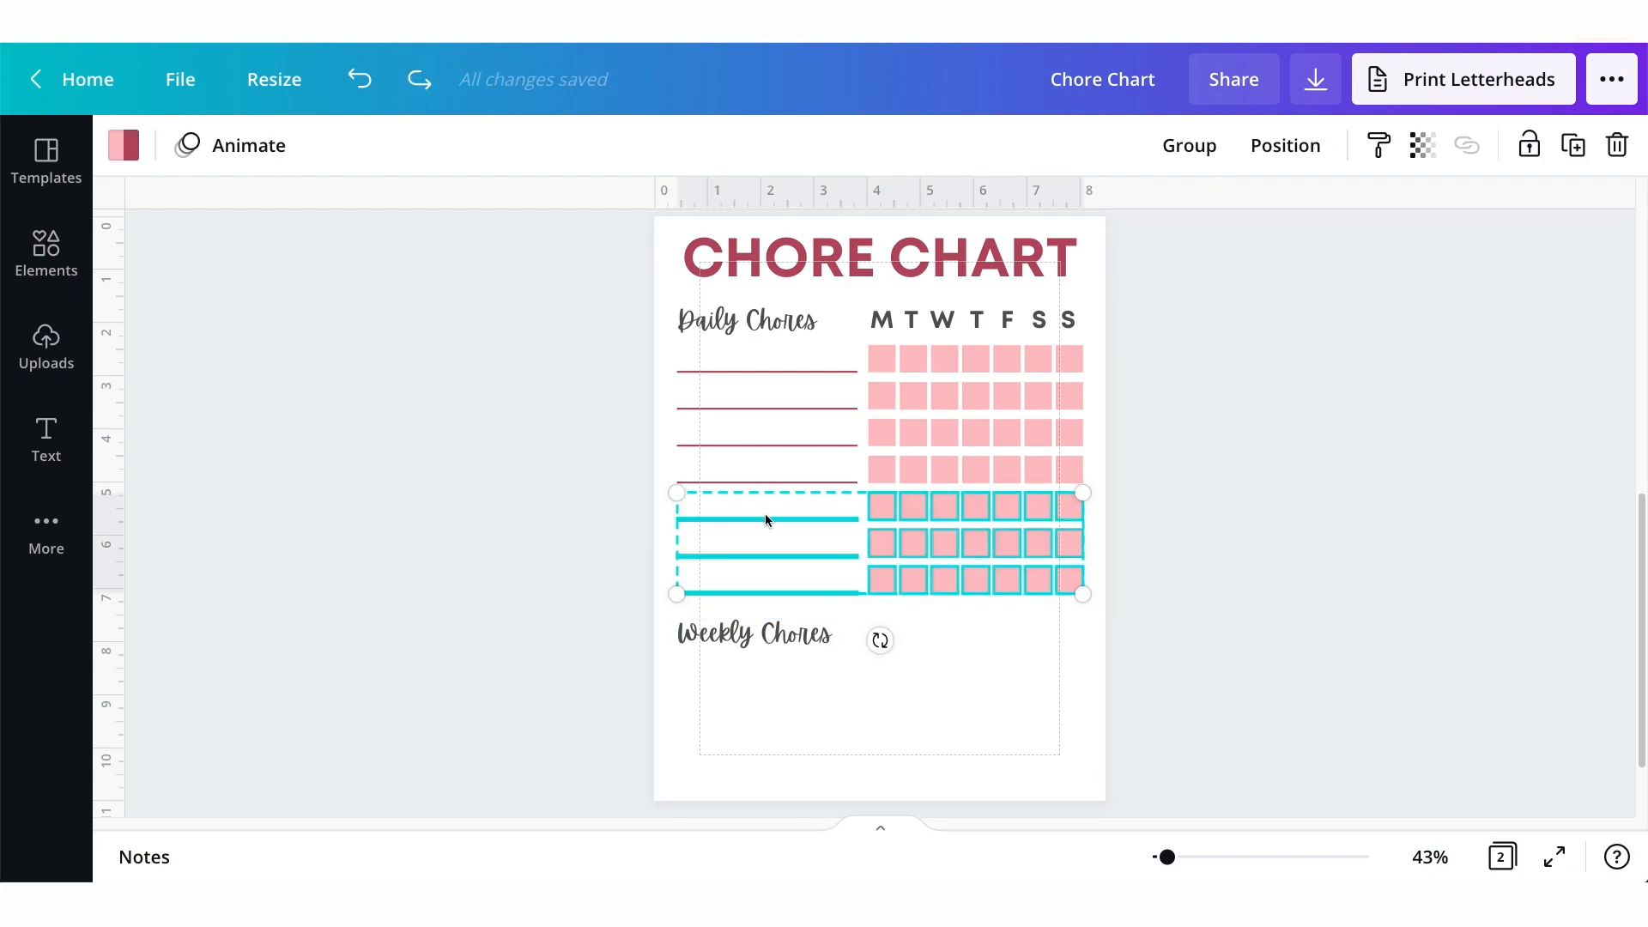
pyautogui.press('Delete')
# Move the "Weekly Chores" heading up below the fourth chore row, and delete that heading.
pyautogui.moveTo(773, 636); pyautogui.dragTo(775, 528)
pyautogui.moveTo(1133, 495); pyautogui.dragTo(863, 454)
pyautogui.click(783, 543)
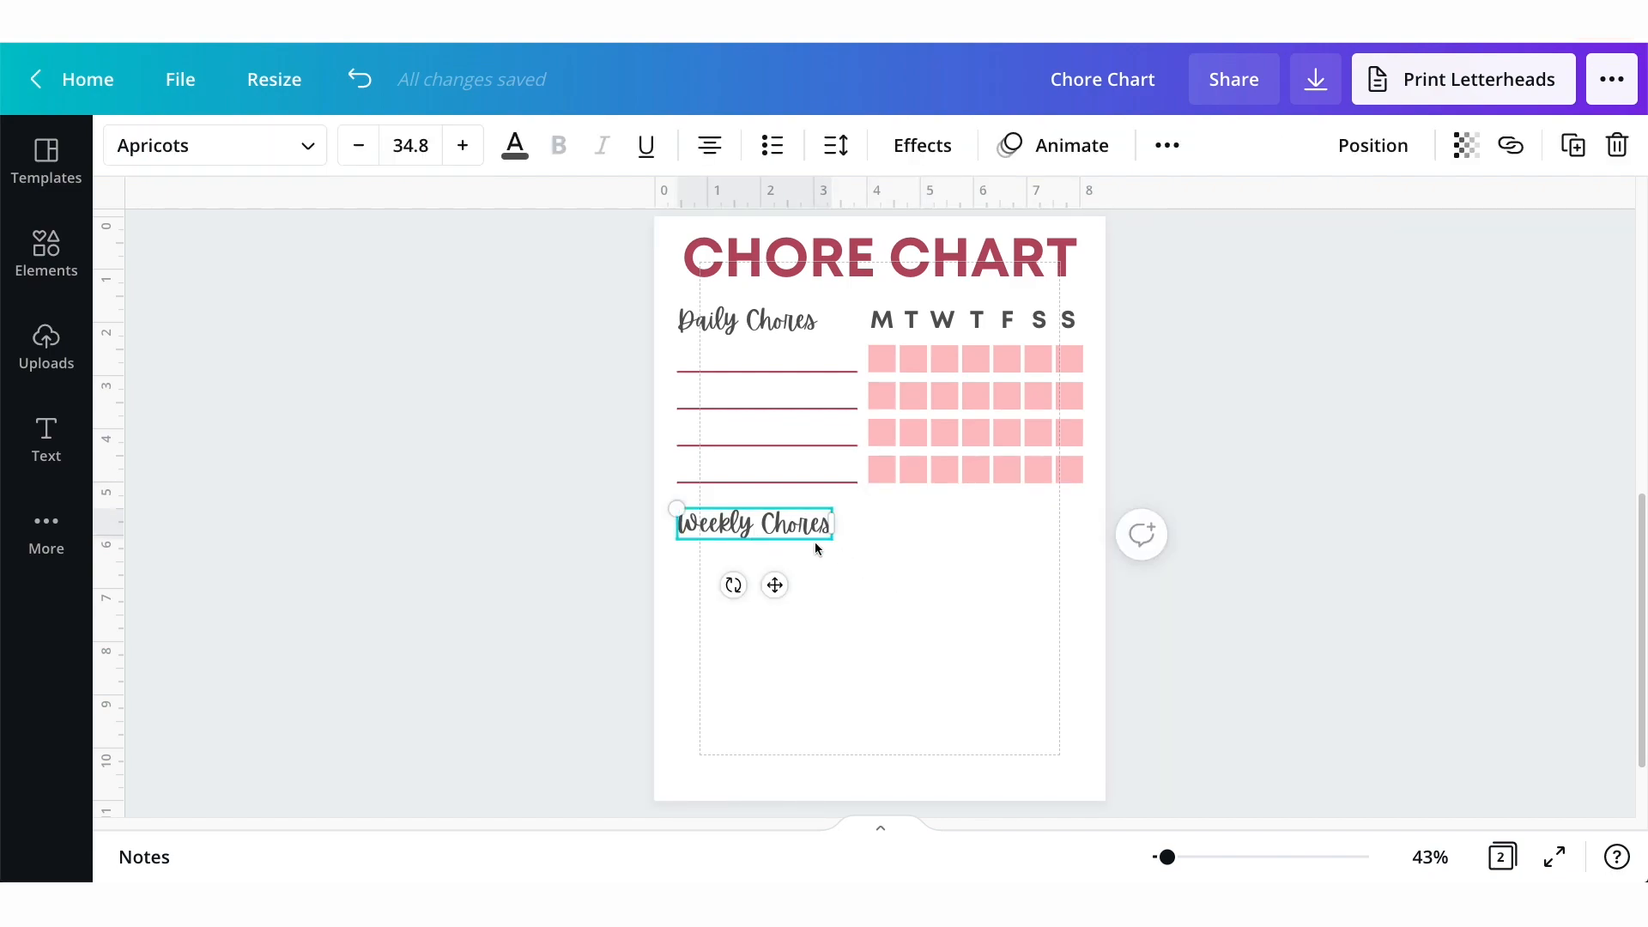
pyautogui.press('Delete')
# Group the Daily Chores heading, day letters, lines and squares, and place a duplicate of the group directly below.
pyautogui.moveTo(1085, 527); pyautogui.dragTo(647, 317)
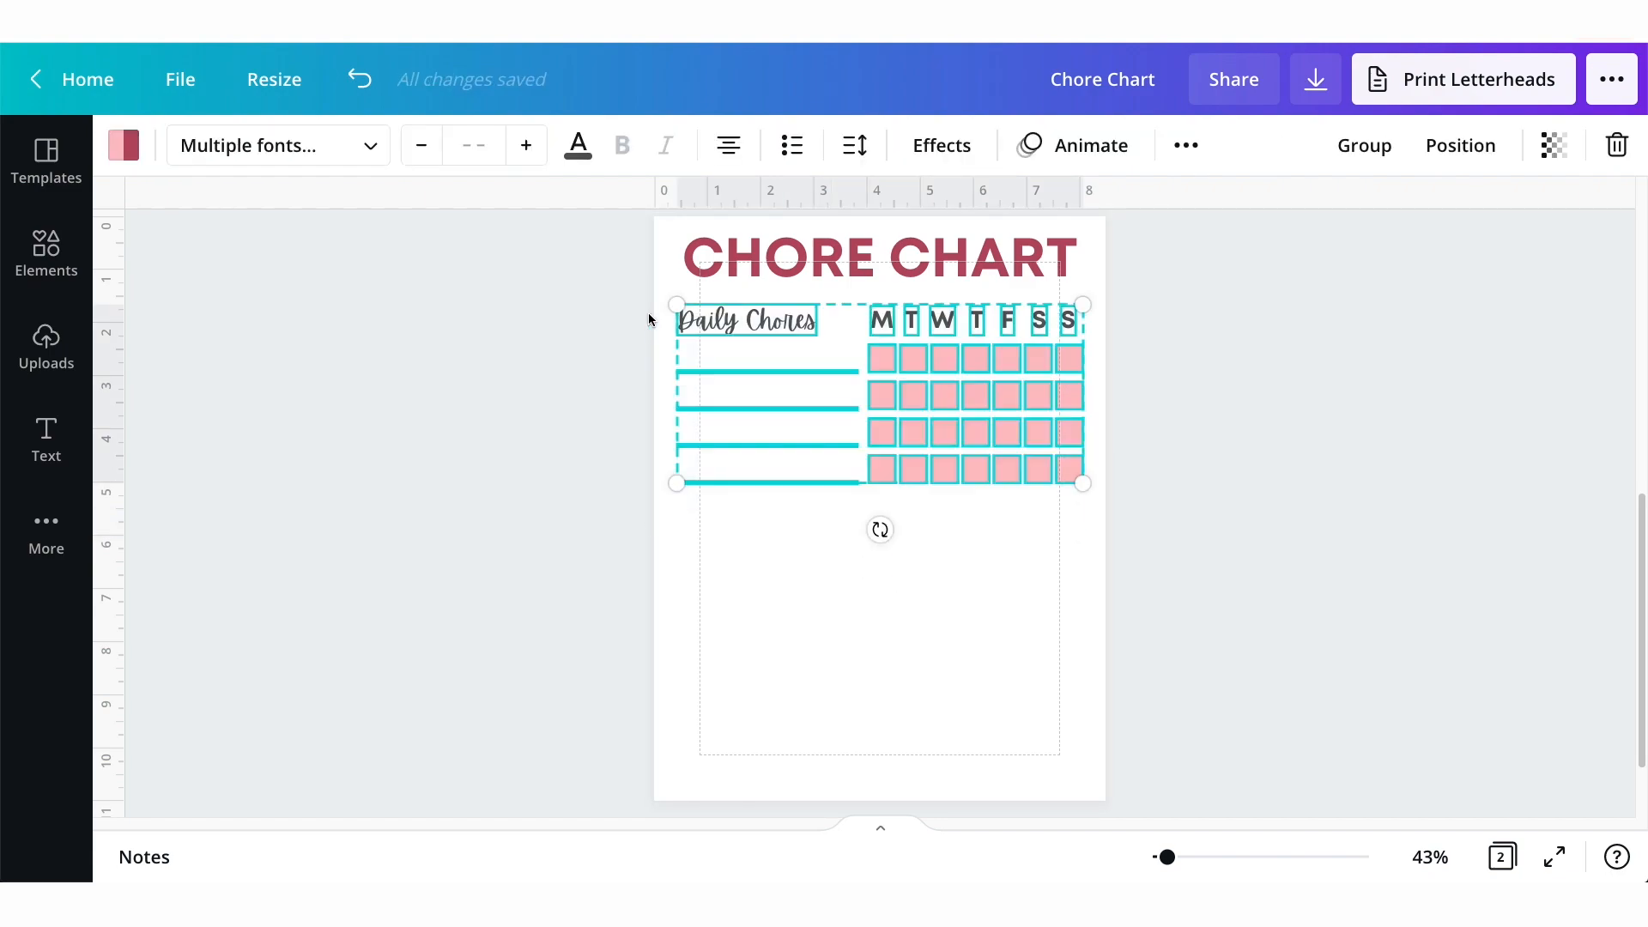
pyautogui.click(1365, 148)
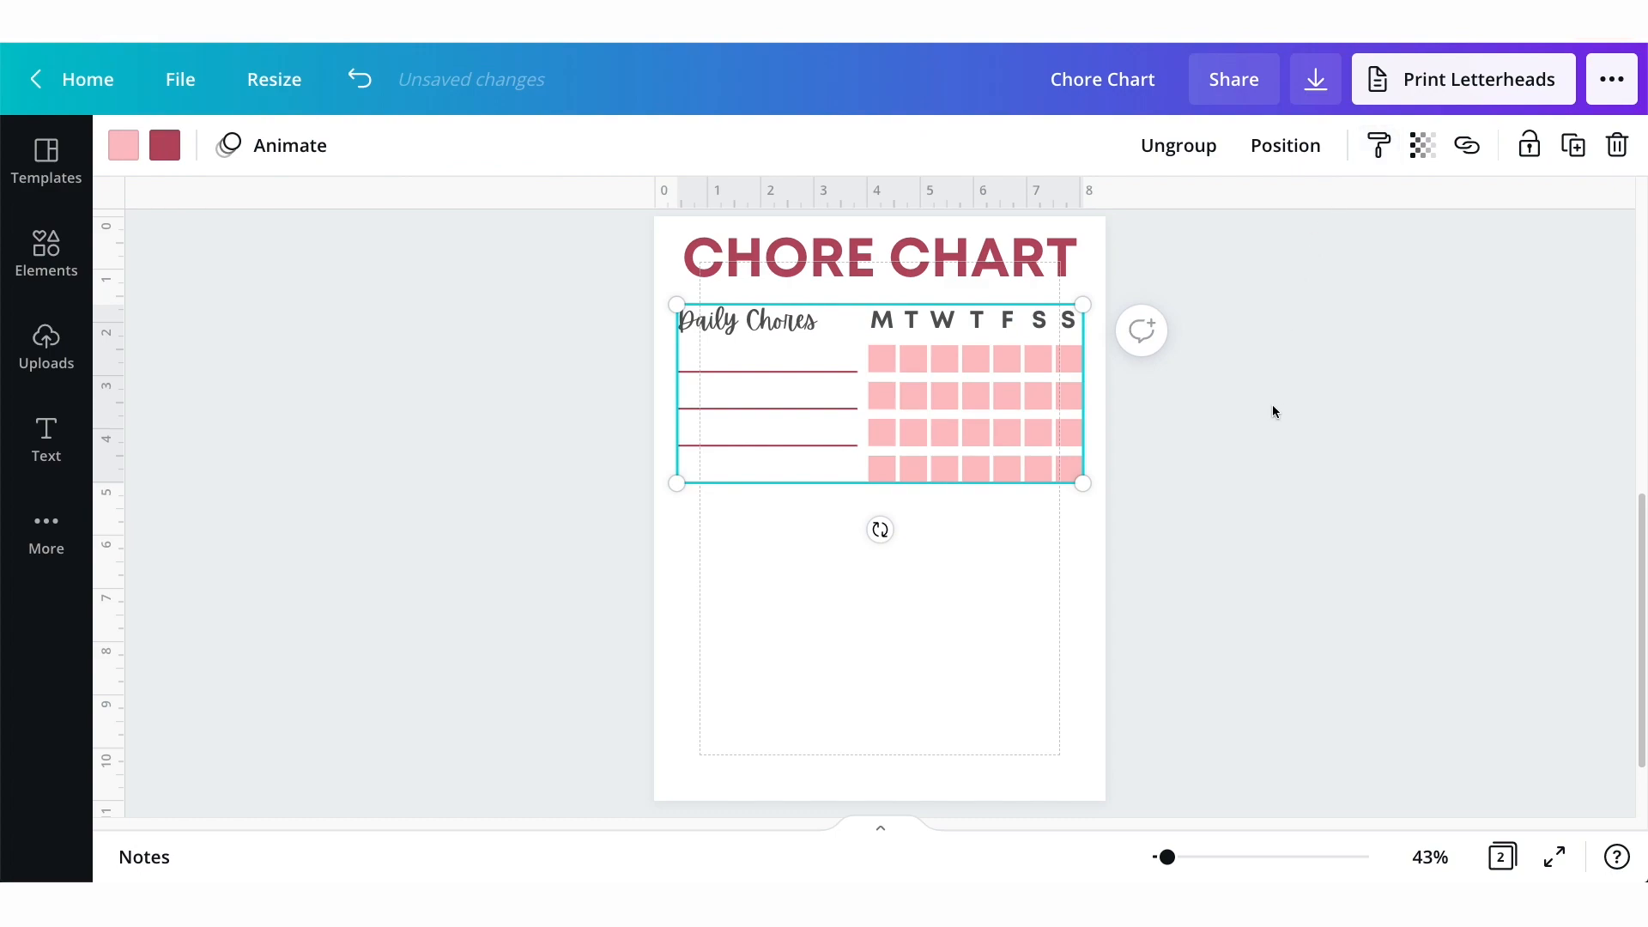
pyautogui.hotkey('ctrl', 'd')
pyautogui.moveTo(930, 386); pyautogui.dragTo(957, 601)
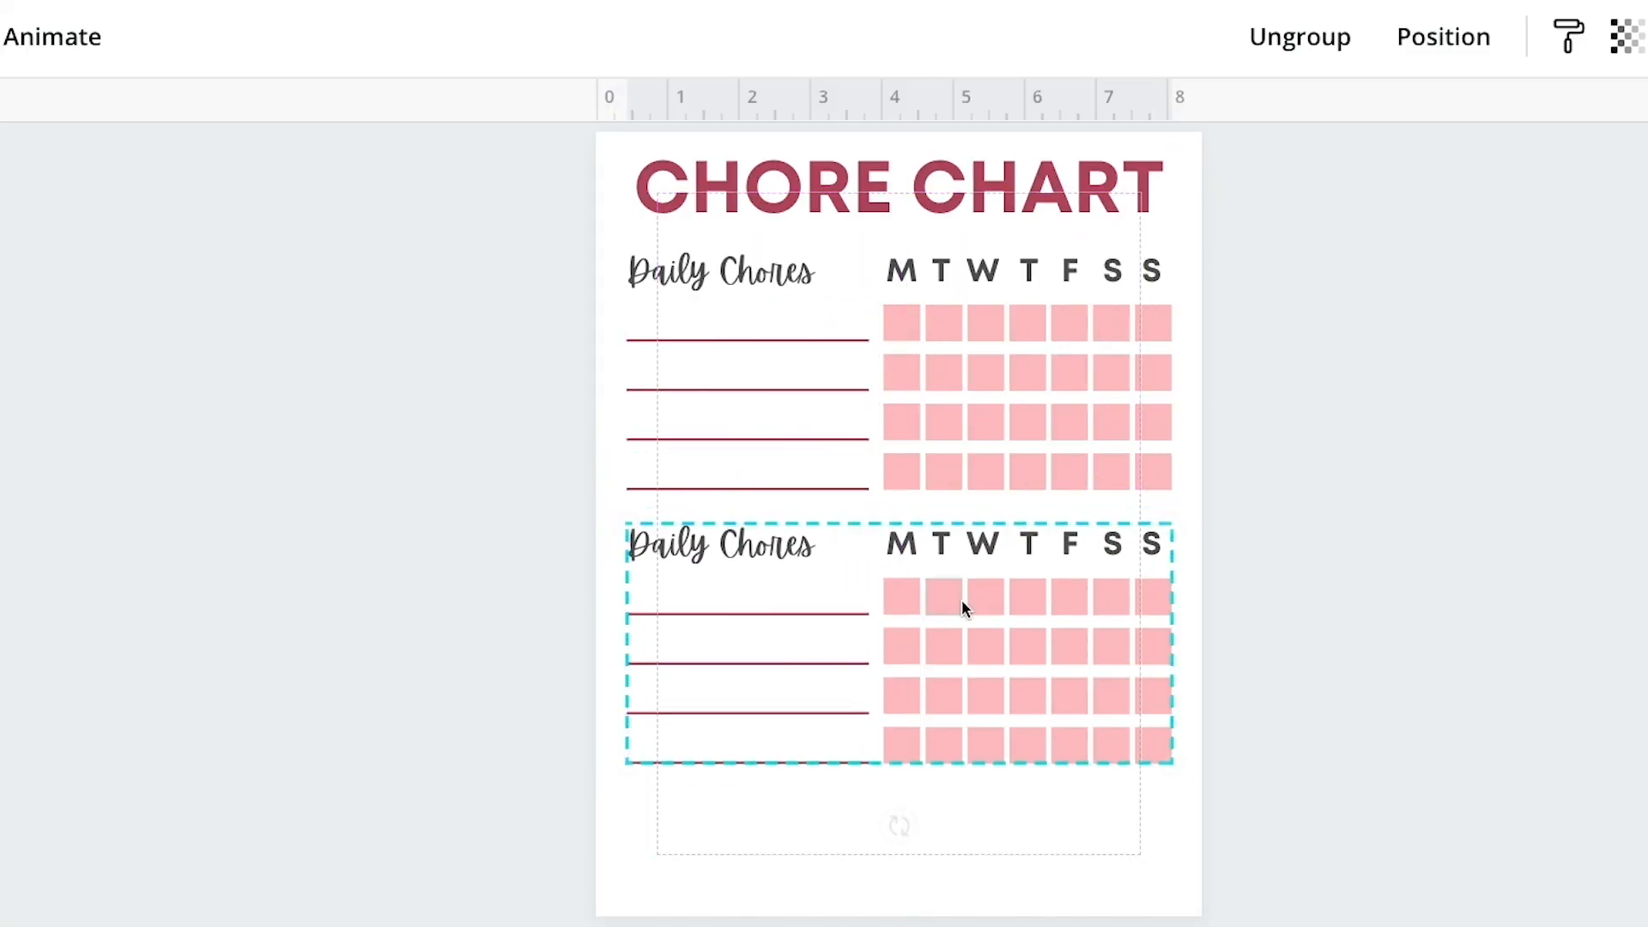
pyautogui.click(1321, 563)
# Ungroup the lower copy, change its heading to "Weekly Chores", and widen the text box so it fits on one line.
pyautogui.click(747, 615)
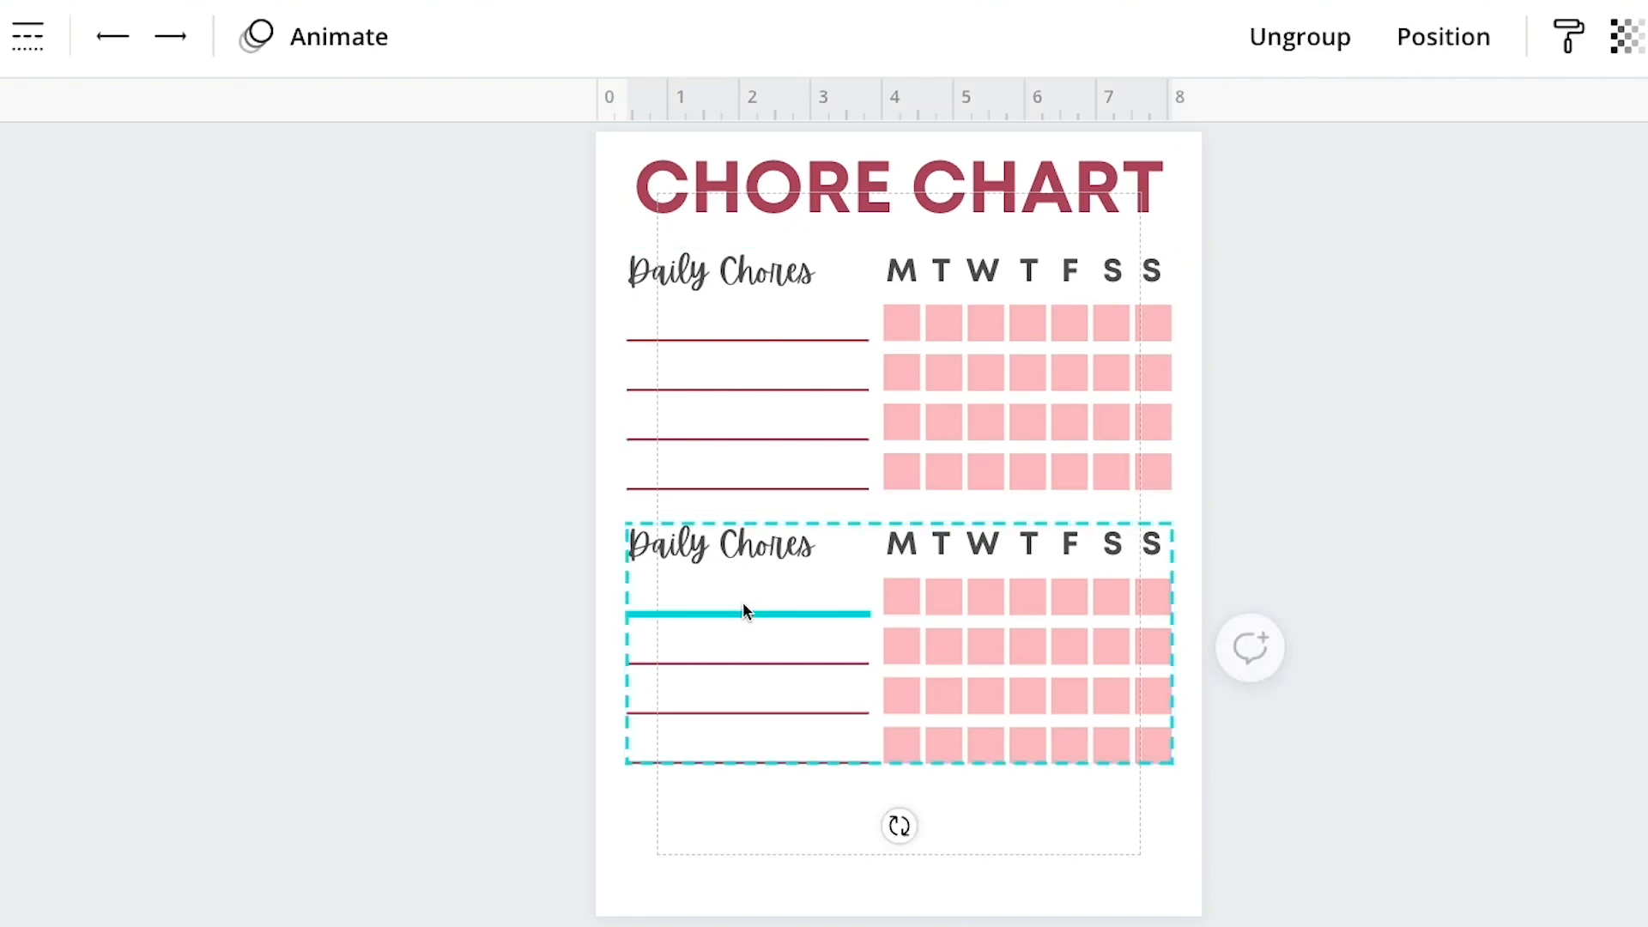
pyautogui.click(1299, 37)
pyautogui.click(805, 543)
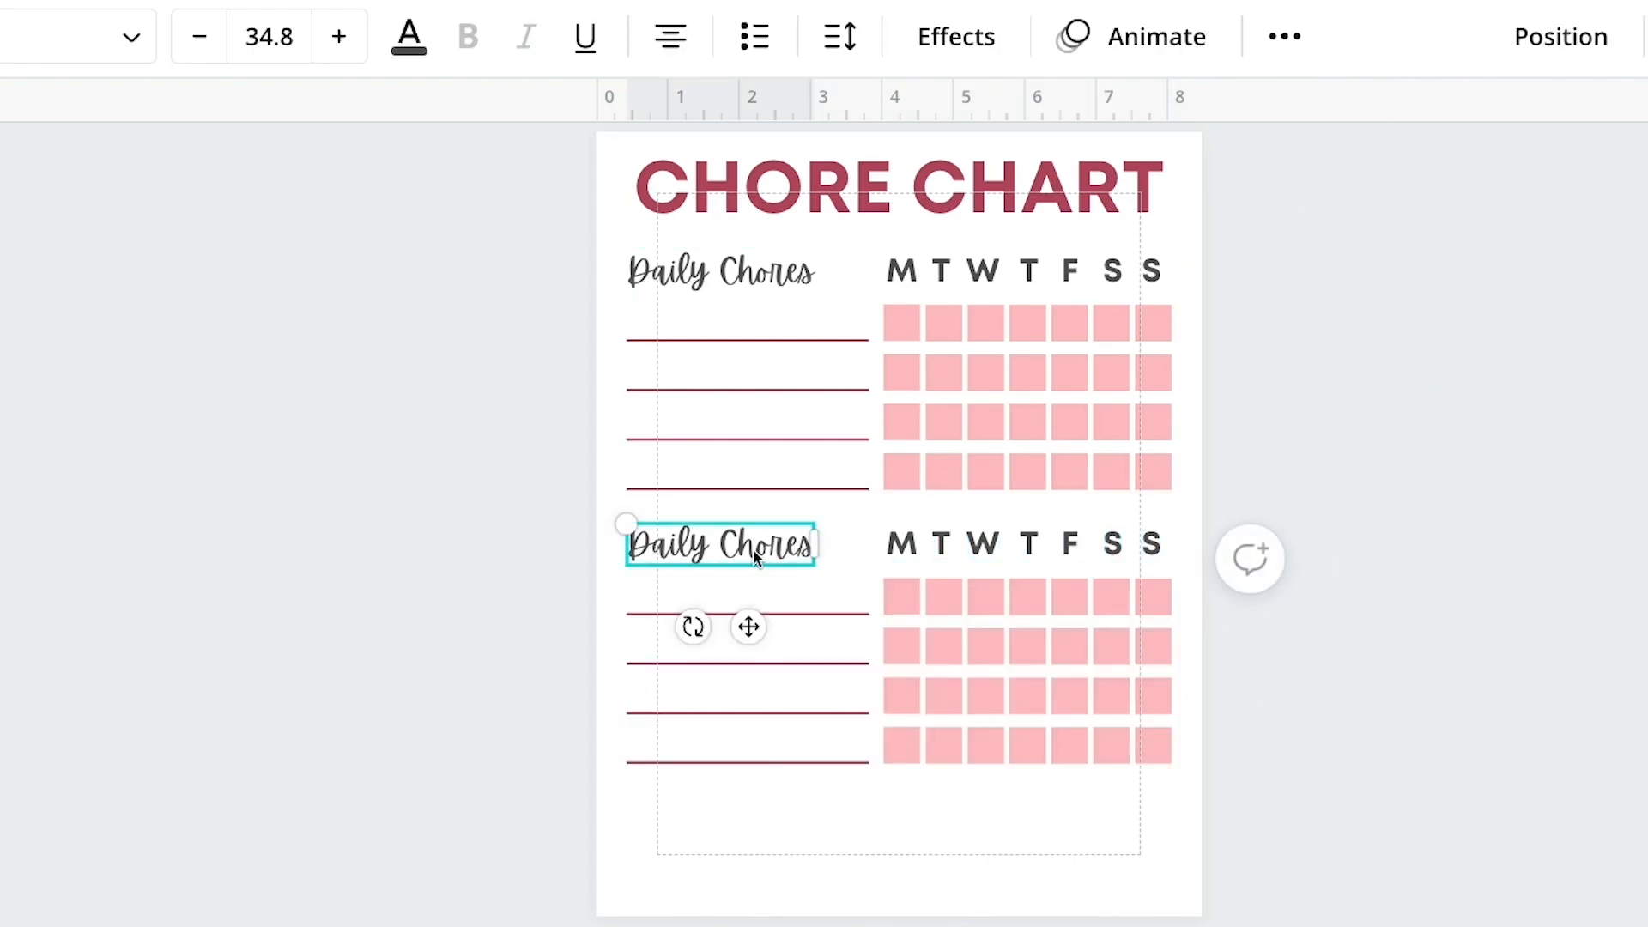
pyautogui.doubleClick(805, 542)
pyautogui.moveTo(719, 544); pyautogui.dragTo(596, 538)
pyautogui.press('BackSpace')
pyautogui.write('Weekly')
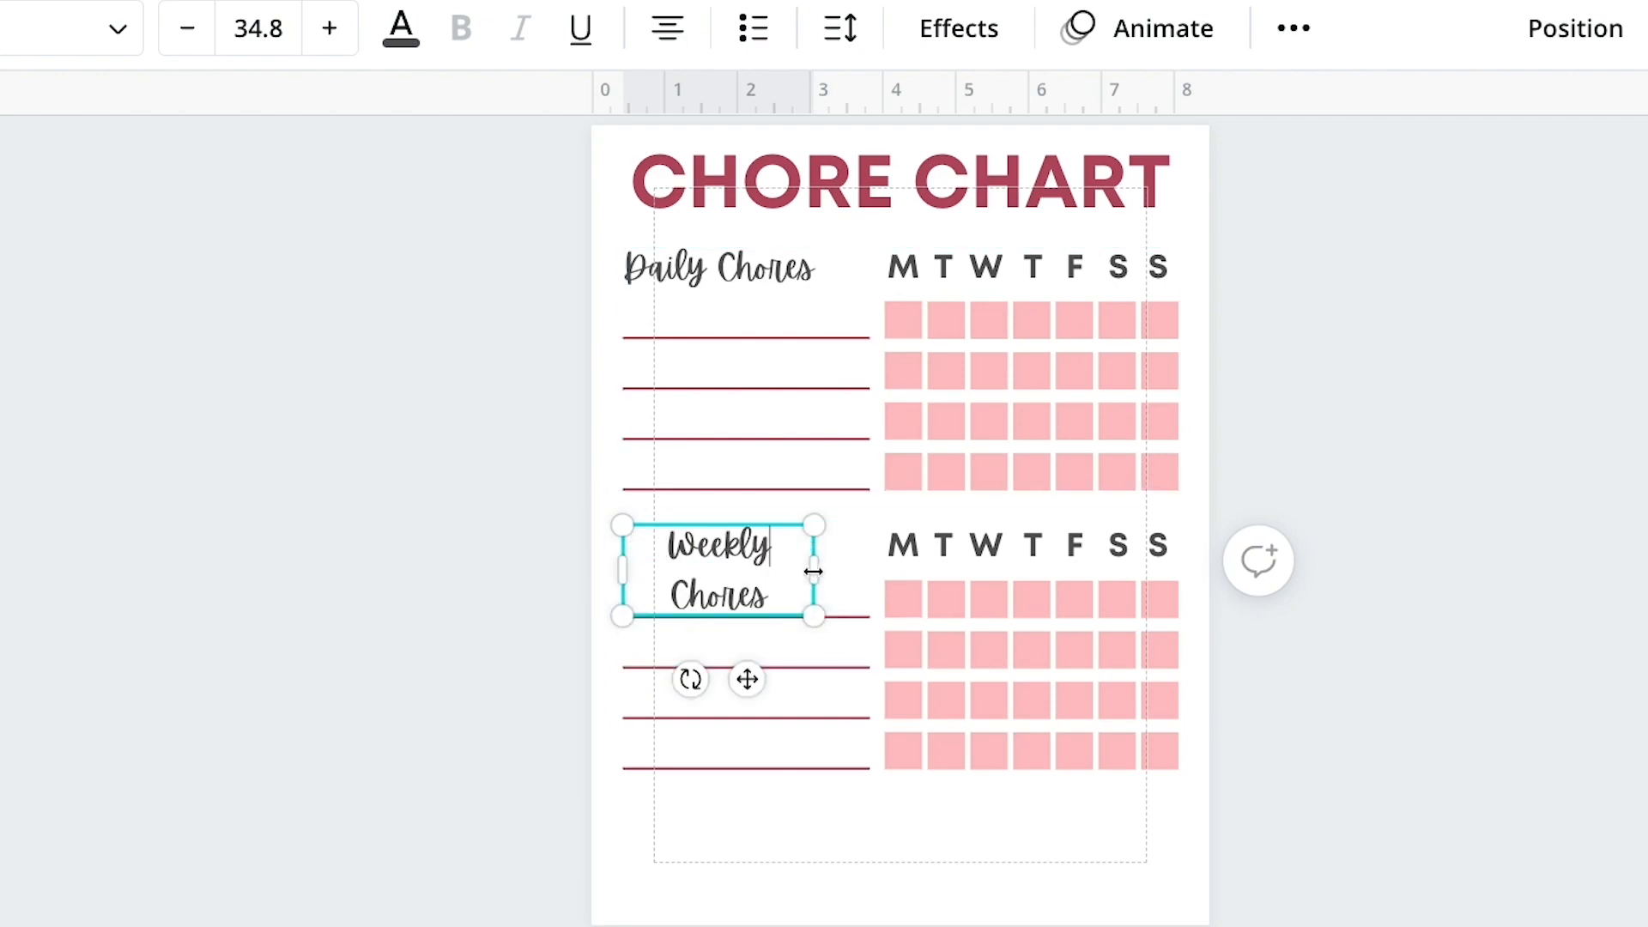
pyautogui.moveTo(814, 571); pyautogui.dragTo(839, 570)
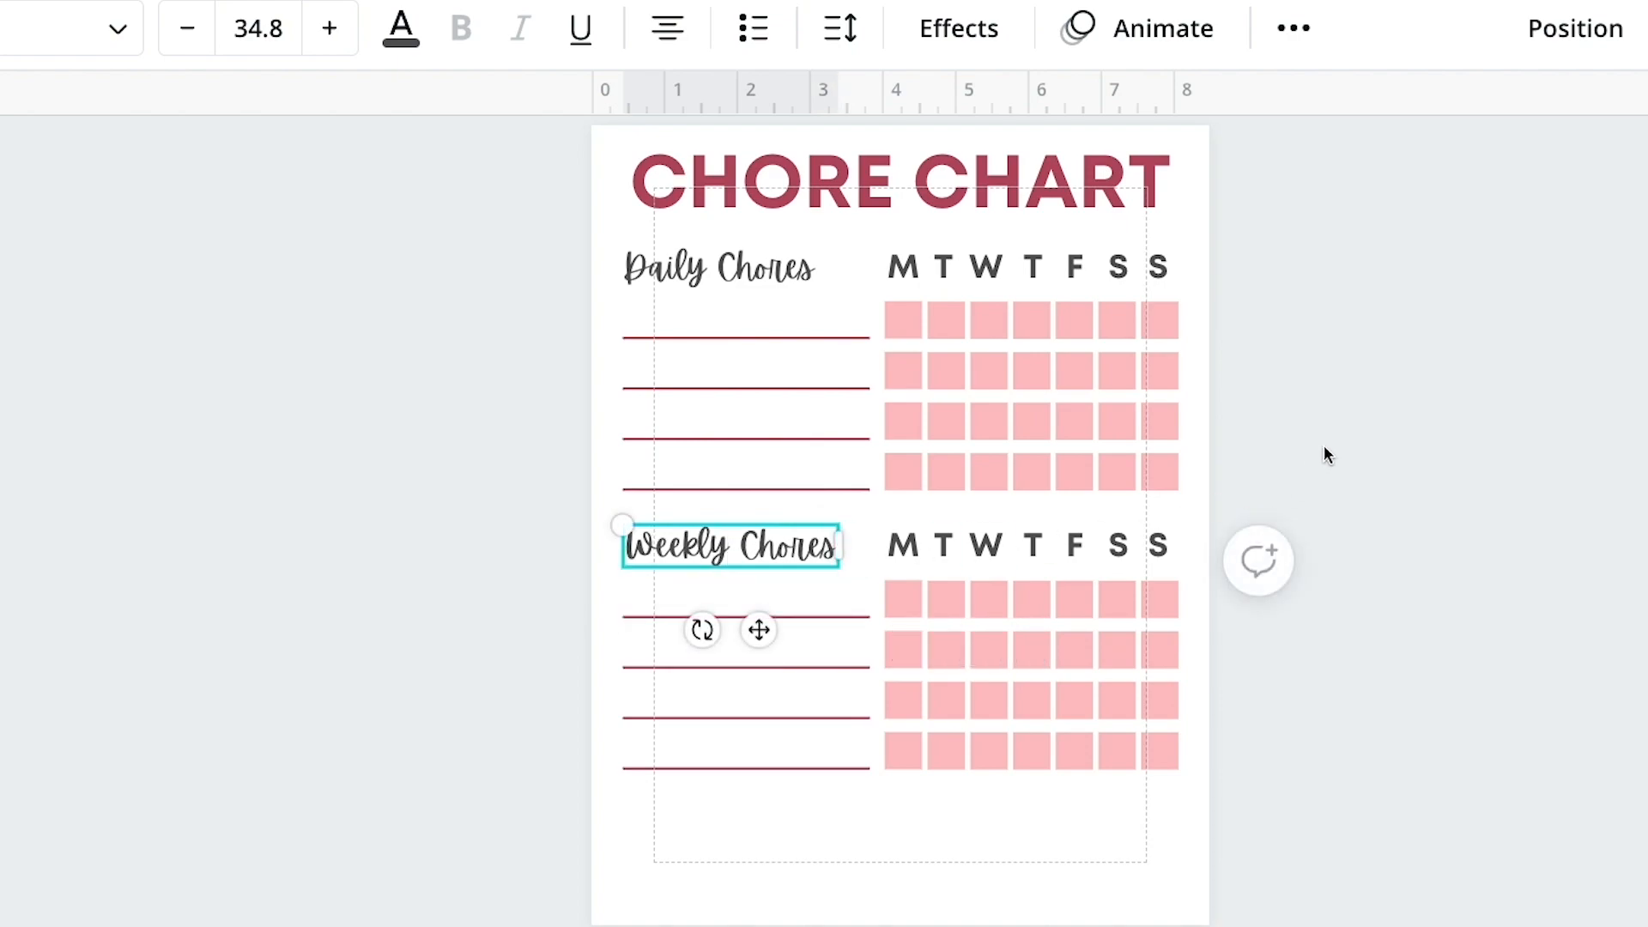
pyautogui.click(1325, 452)
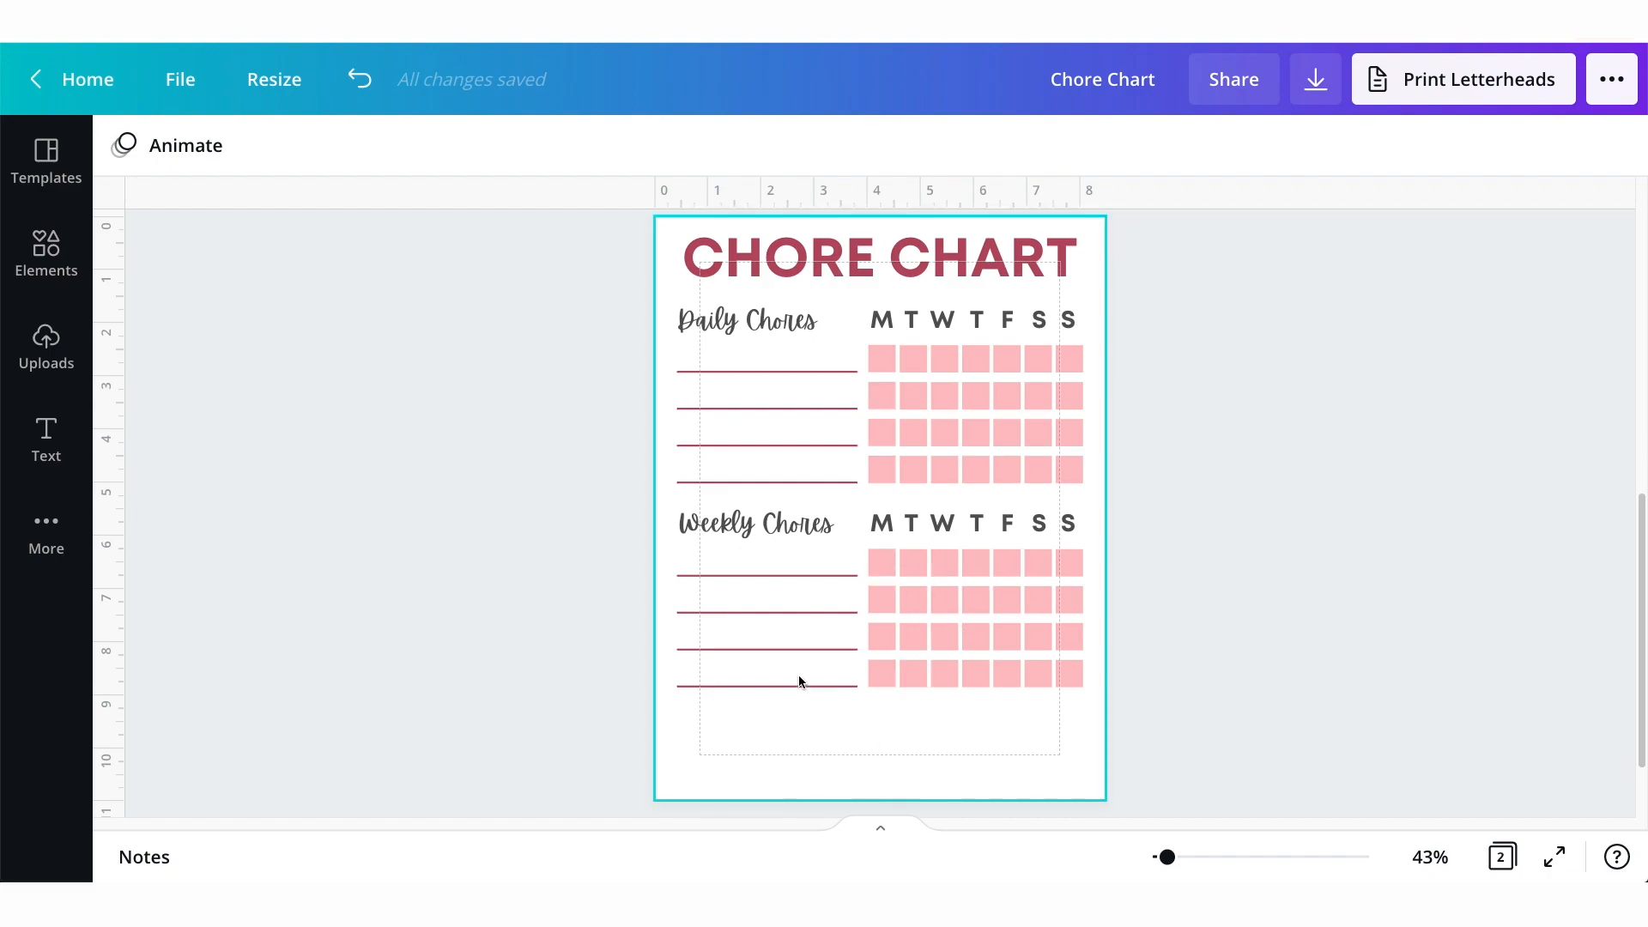
# Duplicate the last three Weekly Chores rows of lines and squares, and place the copy directly below them.
pyautogui.moveTo(1120, 712); pyautogui.dragTo(678, 602)
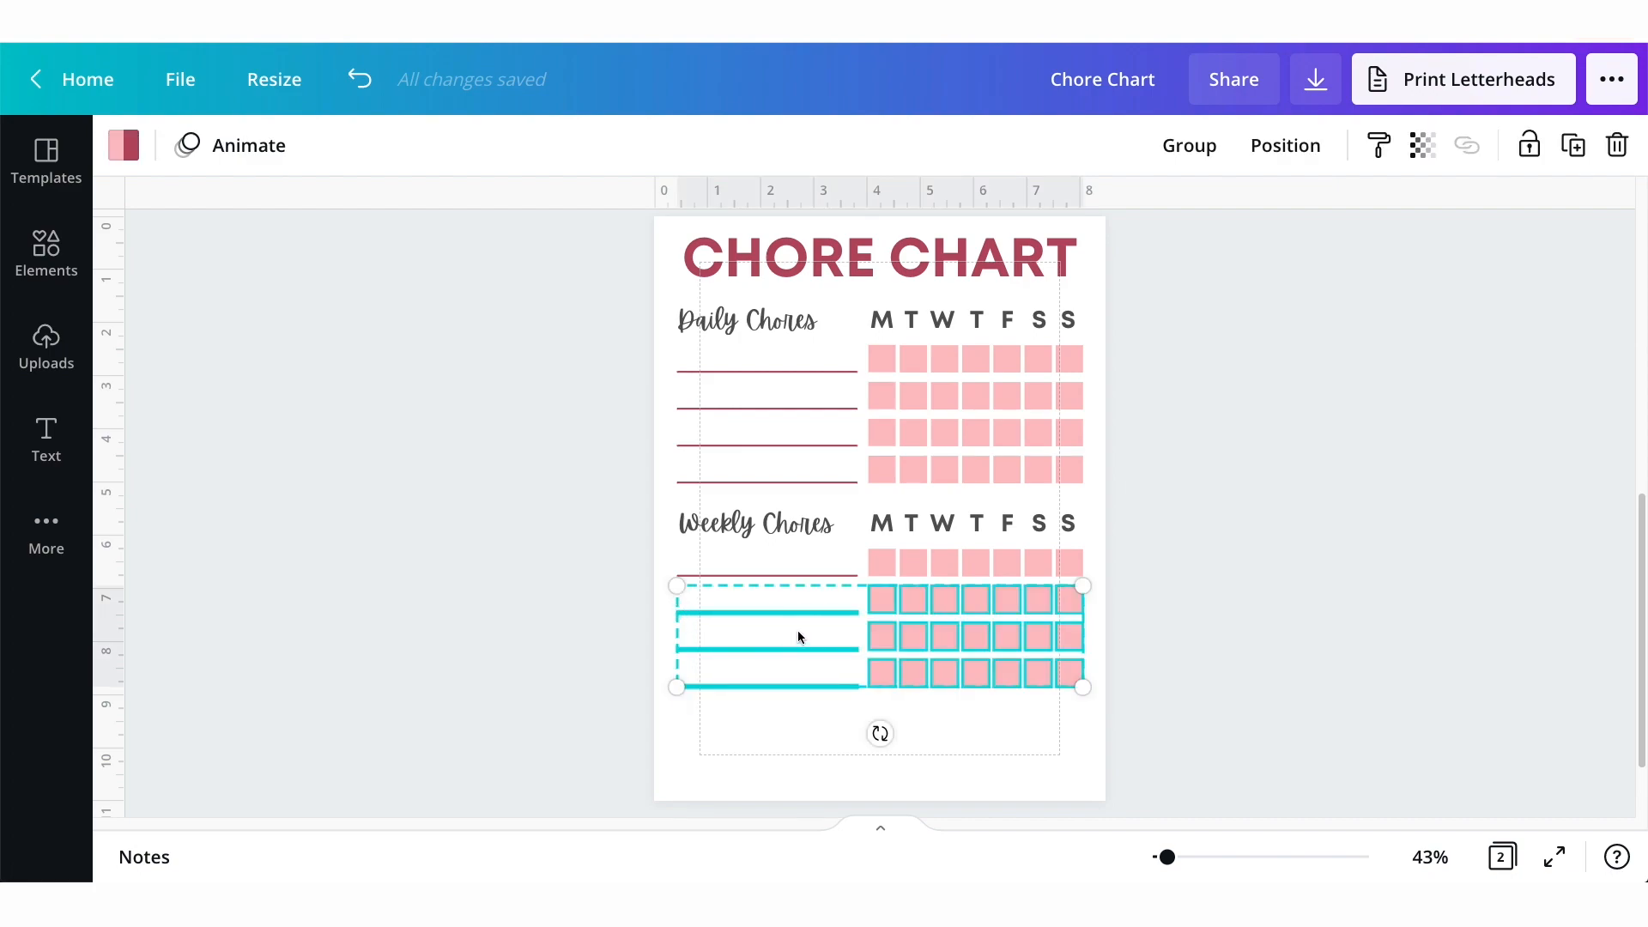
pyautogui.hotkey('ctrl', 'd')
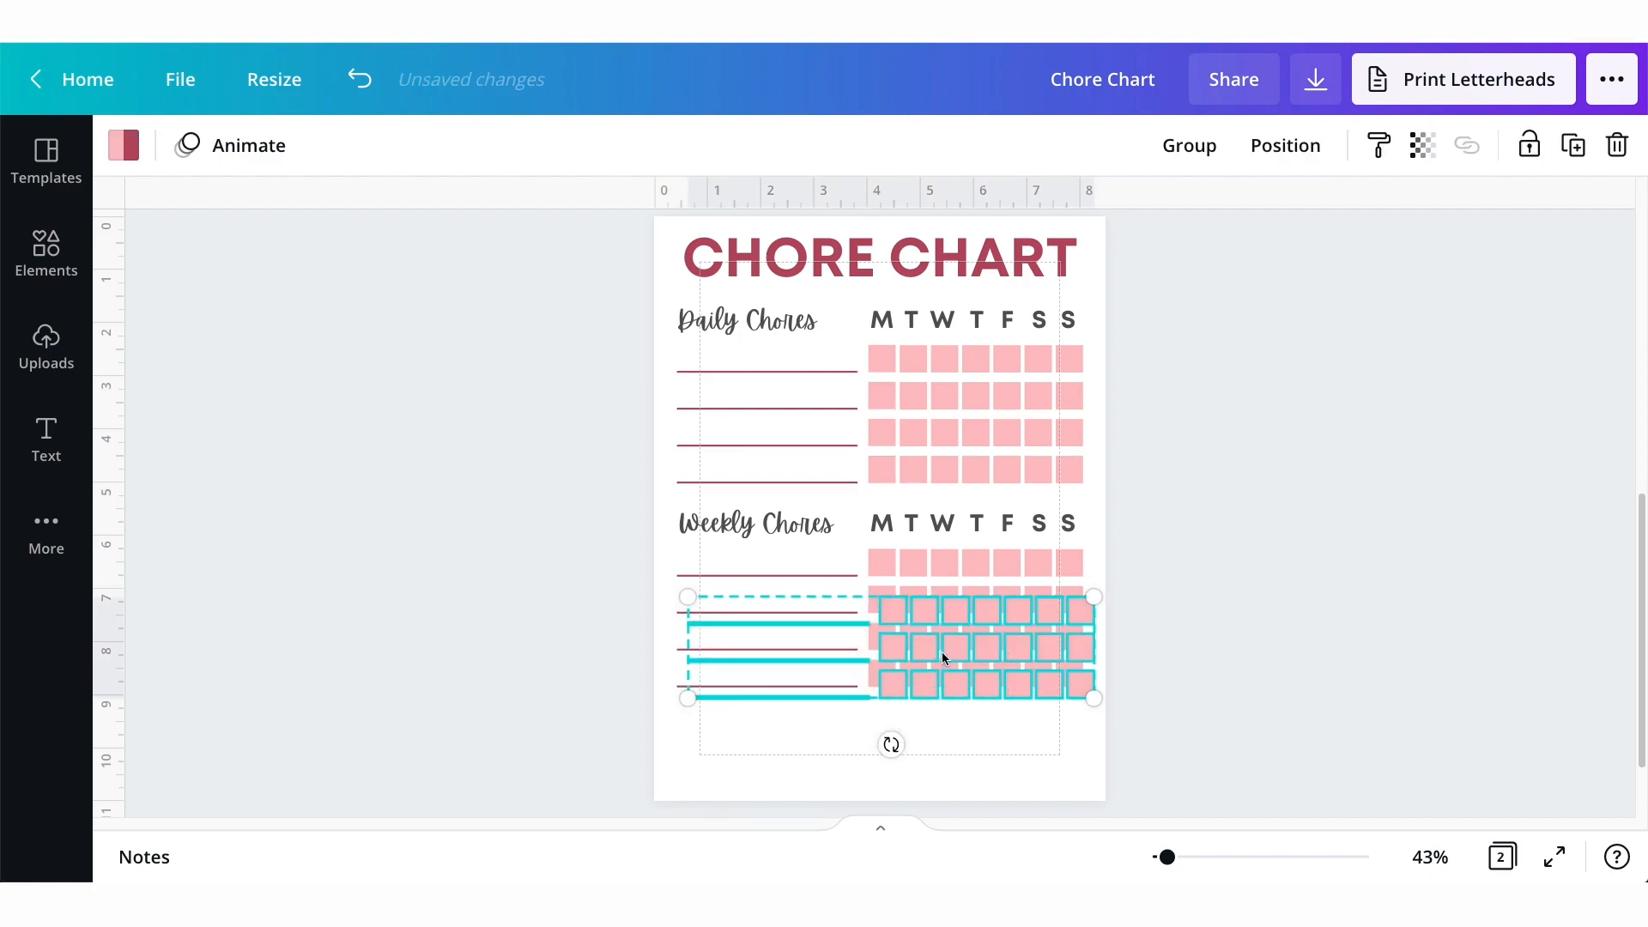
pyautogui.moveTo(924, 612); pyautogui.dragTo(917, 708)
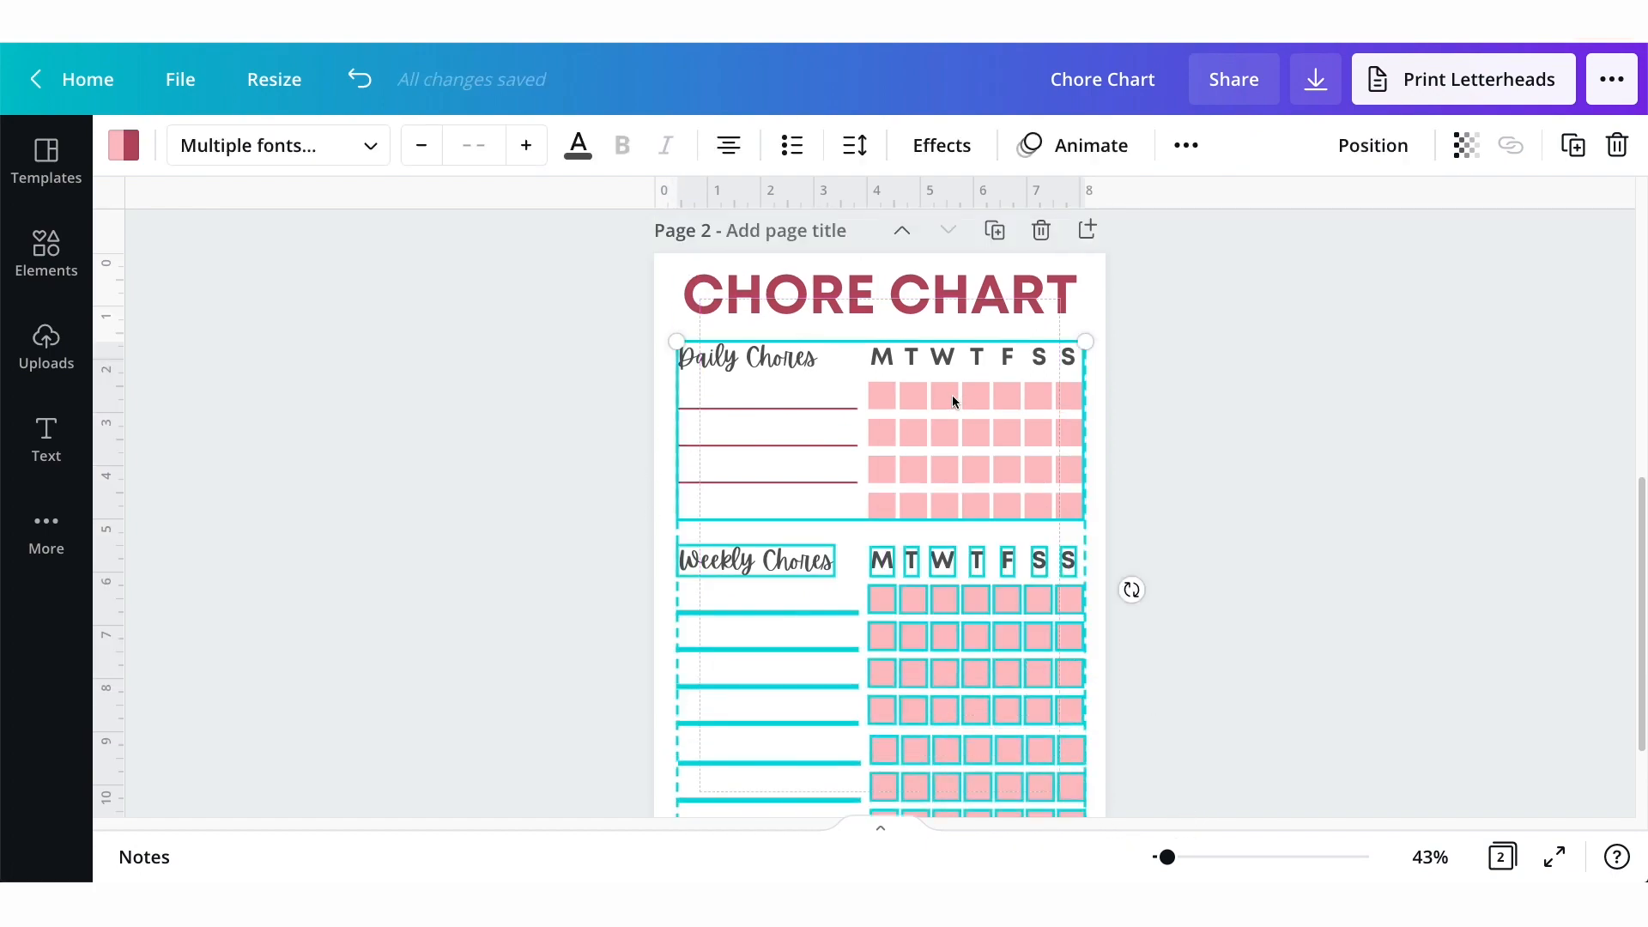
# Shift both chore sections up on the page, and move the Weekly Chores section a bit closer to the Daily Chores grid.
pyautogui.moveTo(952, 395); pyautogui.dragTo(953, 384)
pyautogui.scroll(-1, 1126, 475)
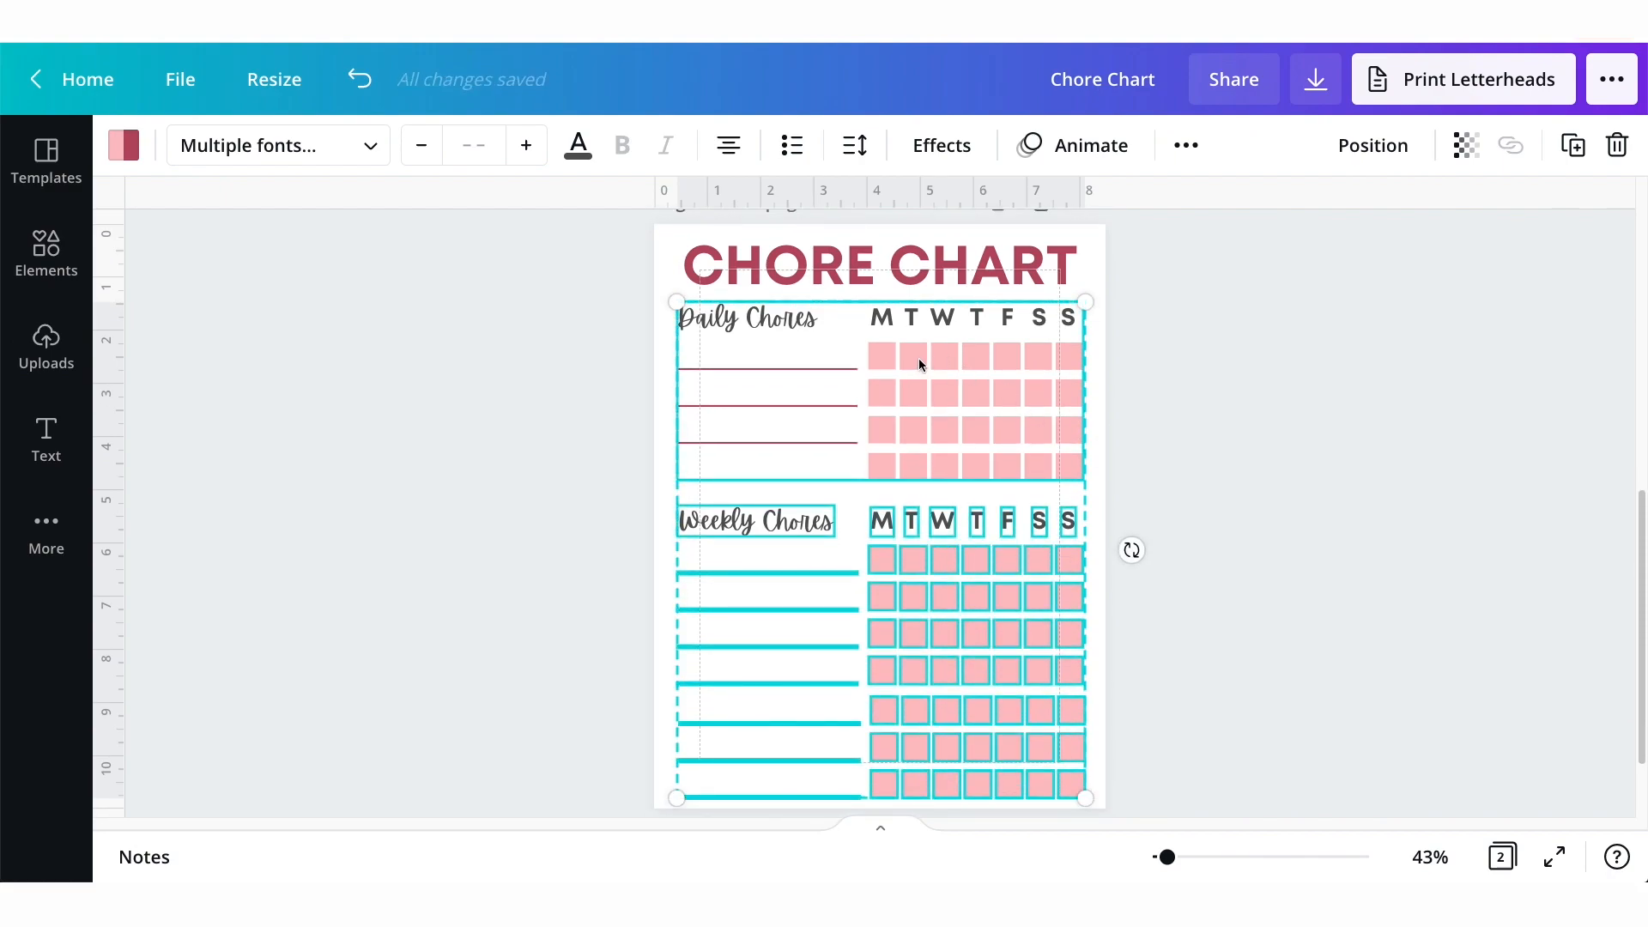
pyautogui.moveTo(919, 353); pyautogui.dragTo(920, 351)
pyautogui.click(1278, 463)
pyautogui.moveTo(1152, 805); pyautogui.dragTo(640, 508)
pyautogui.moveTo(759, 514); pyautogui.dragTo(759, 506)
pyautogui.click(1207, 547)
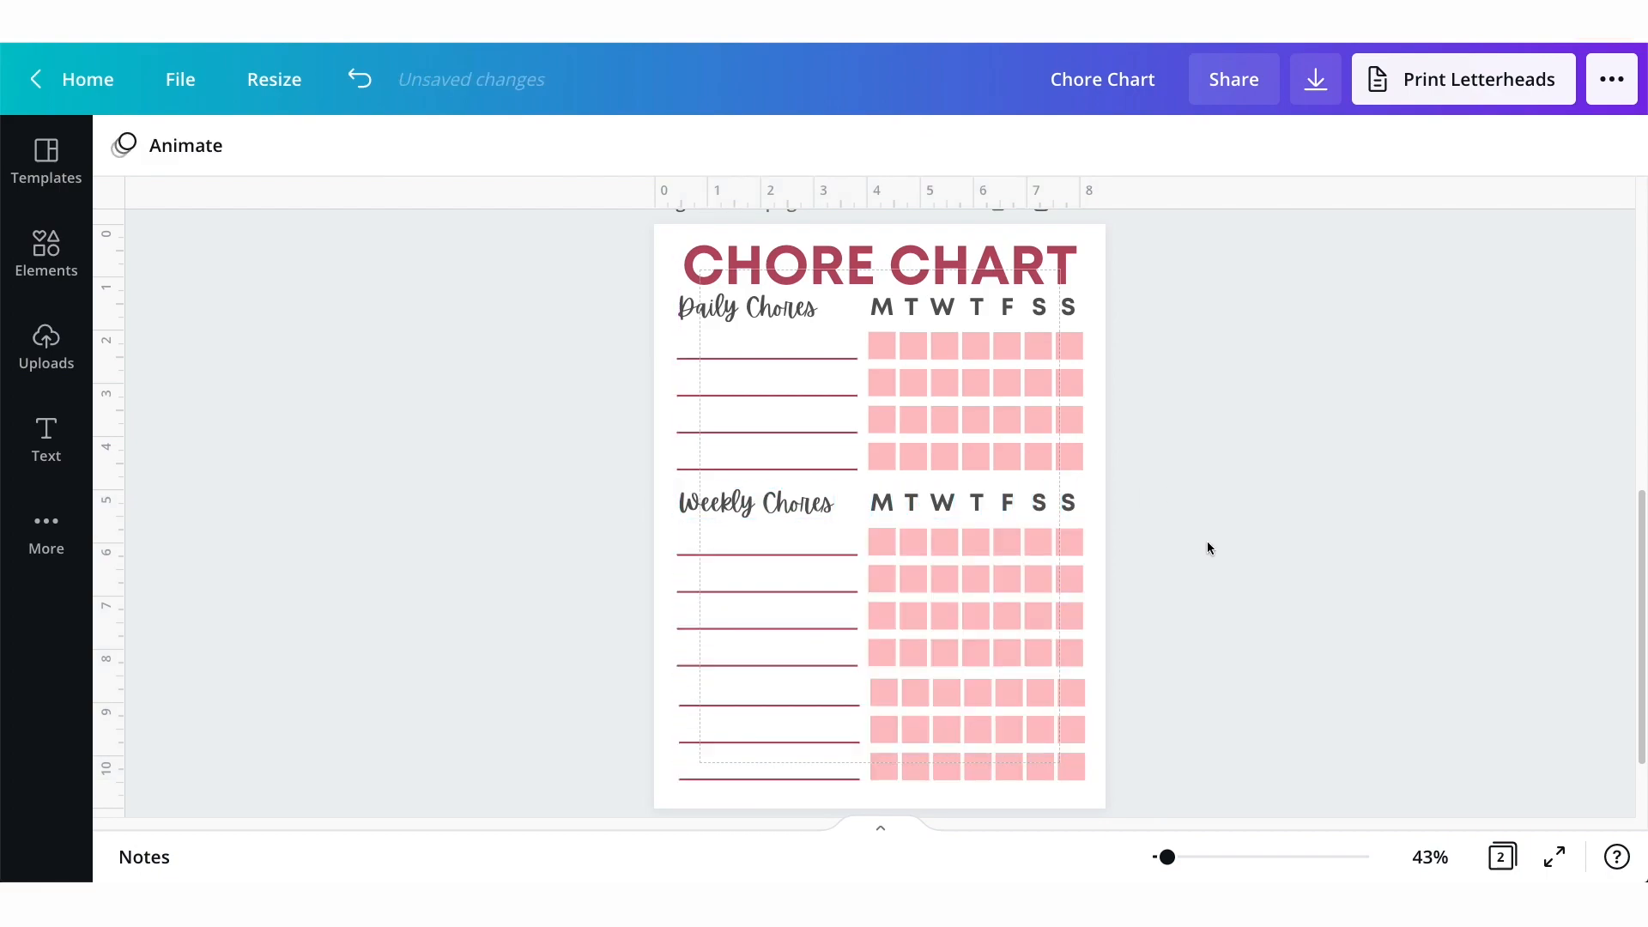
# Nudge the Daily Chores section down slightly to leave space below the CHORE CHART title.
pyautogui.moveTo(917, 280); pyautogui.dragTo(917, 281)
pyautogui.moveTo(759, 309); pyautogui.dragTo(759, 319)
pyautogui.click(1319, 314)
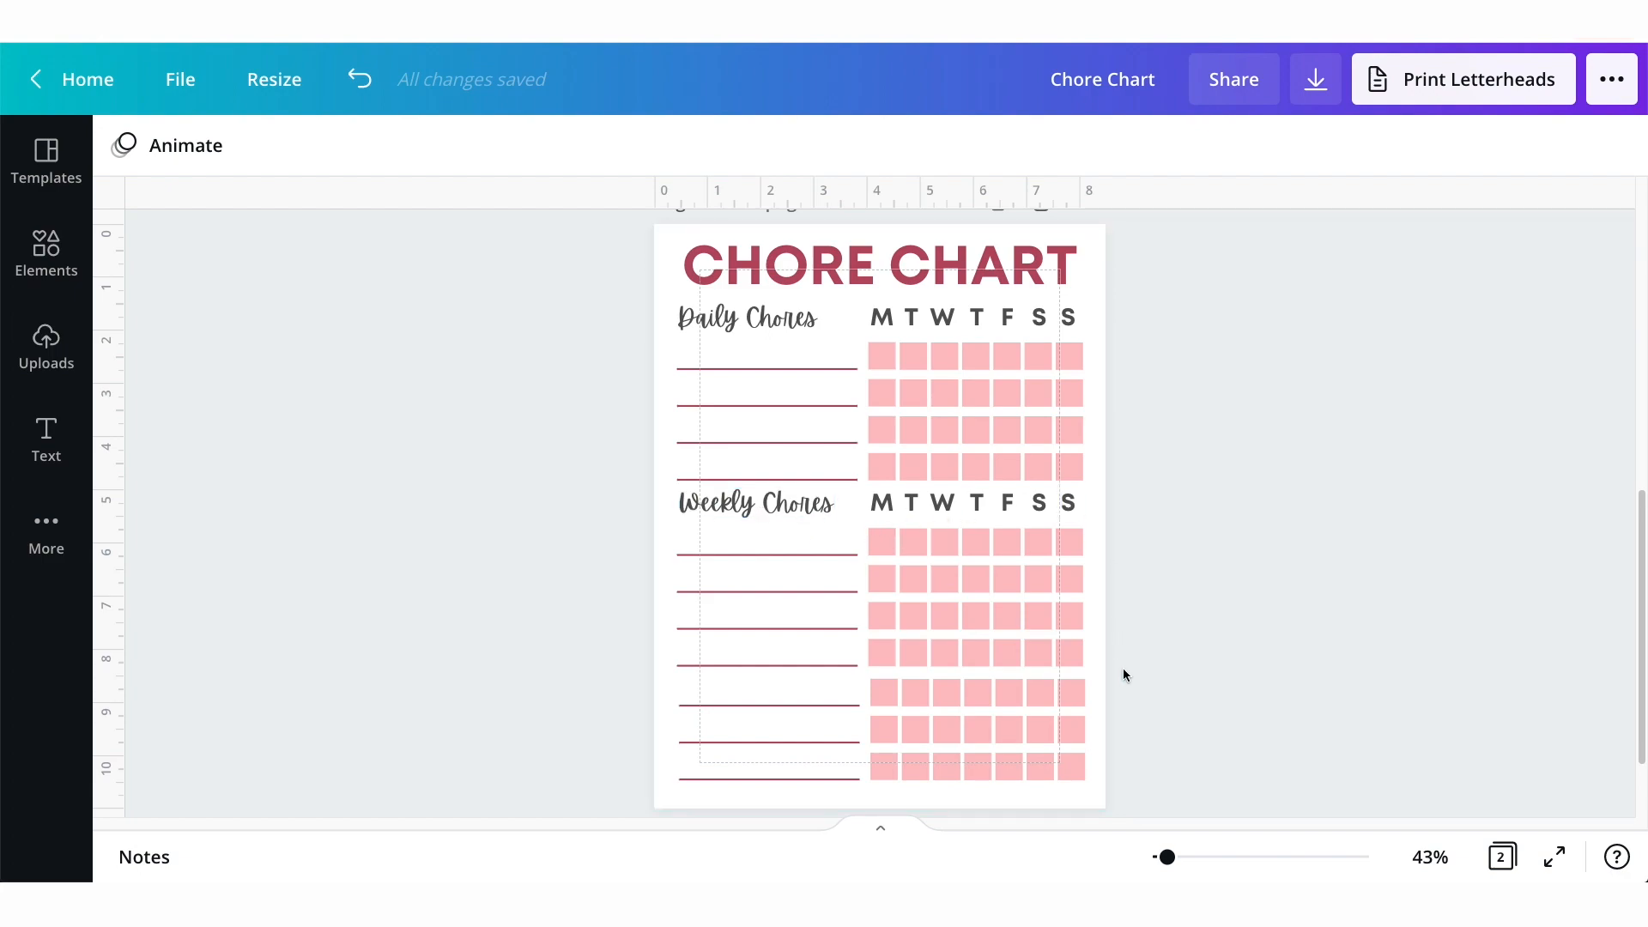
# Return to page 1 and duplicate it to start another chart variation.
pyautogui.scroll(5, 1123, 667)
pyautogui.scroll(1, 1124, 669)
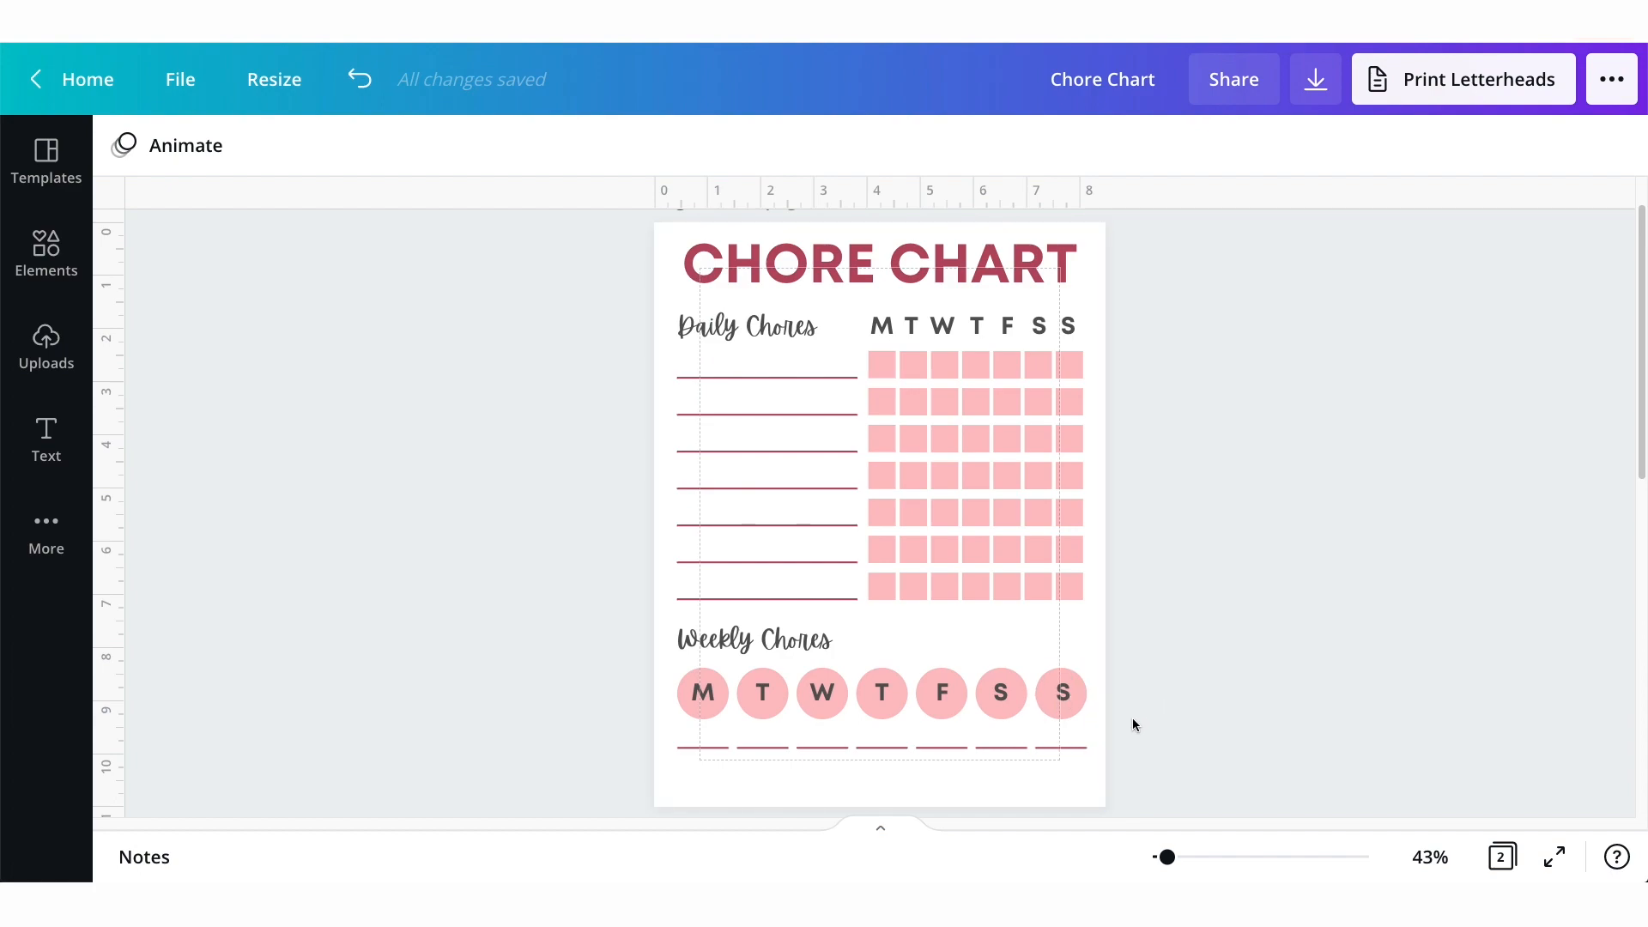
pyautogui.click(881, 828)
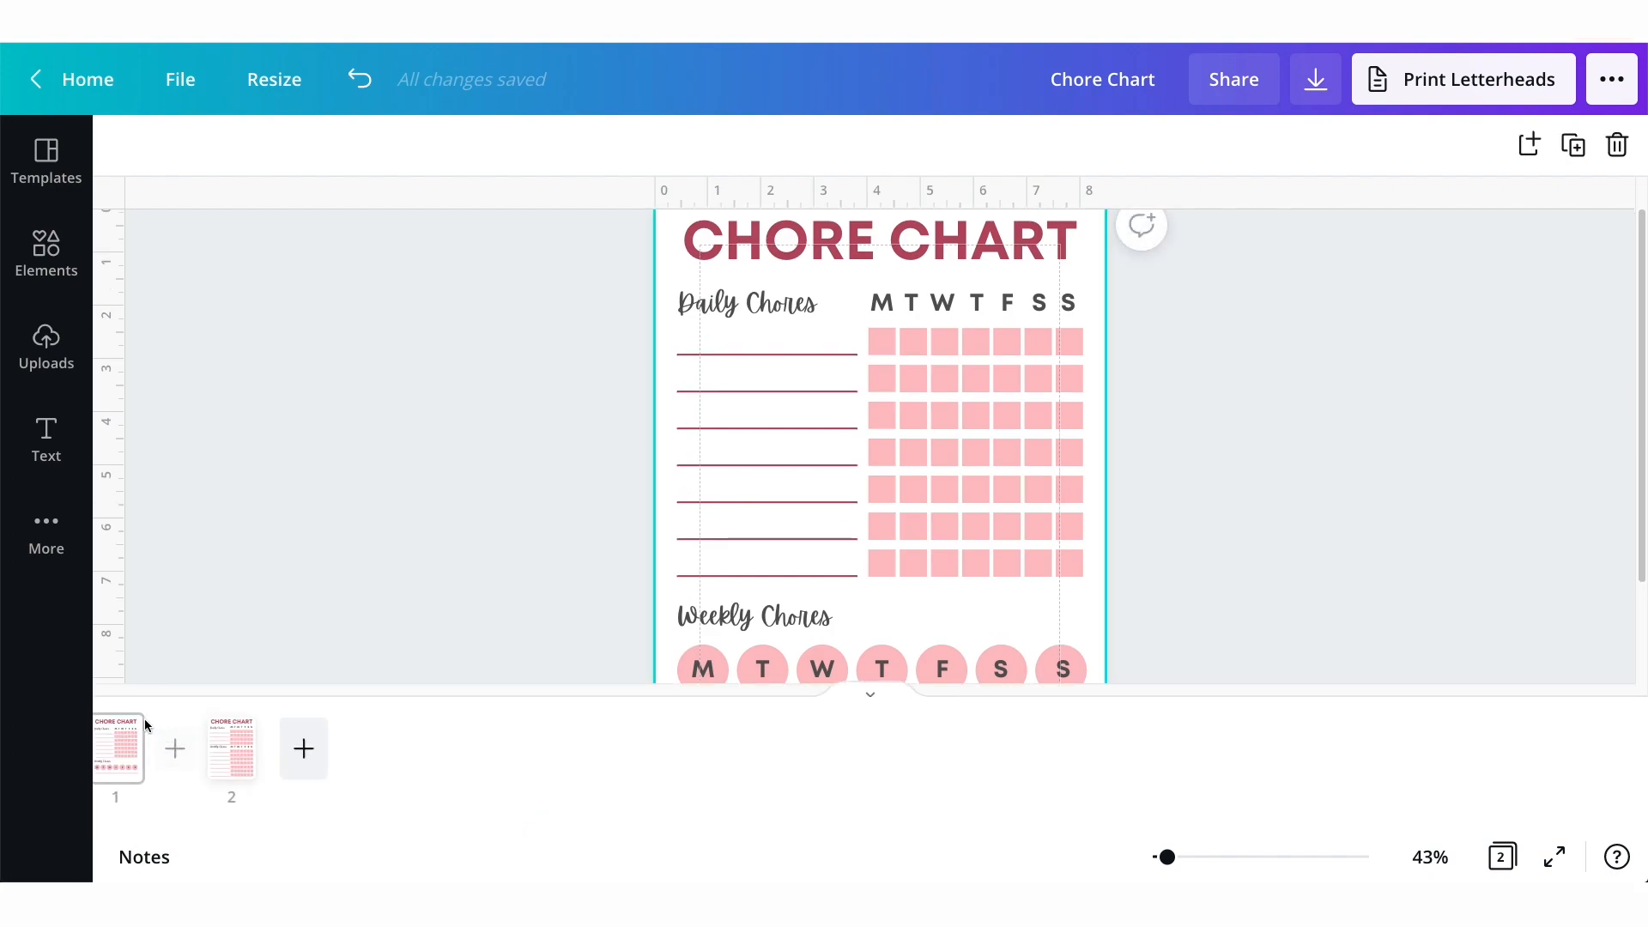
pyautogui.rightClick(134, 739)
pyautogui.click(195, 578)
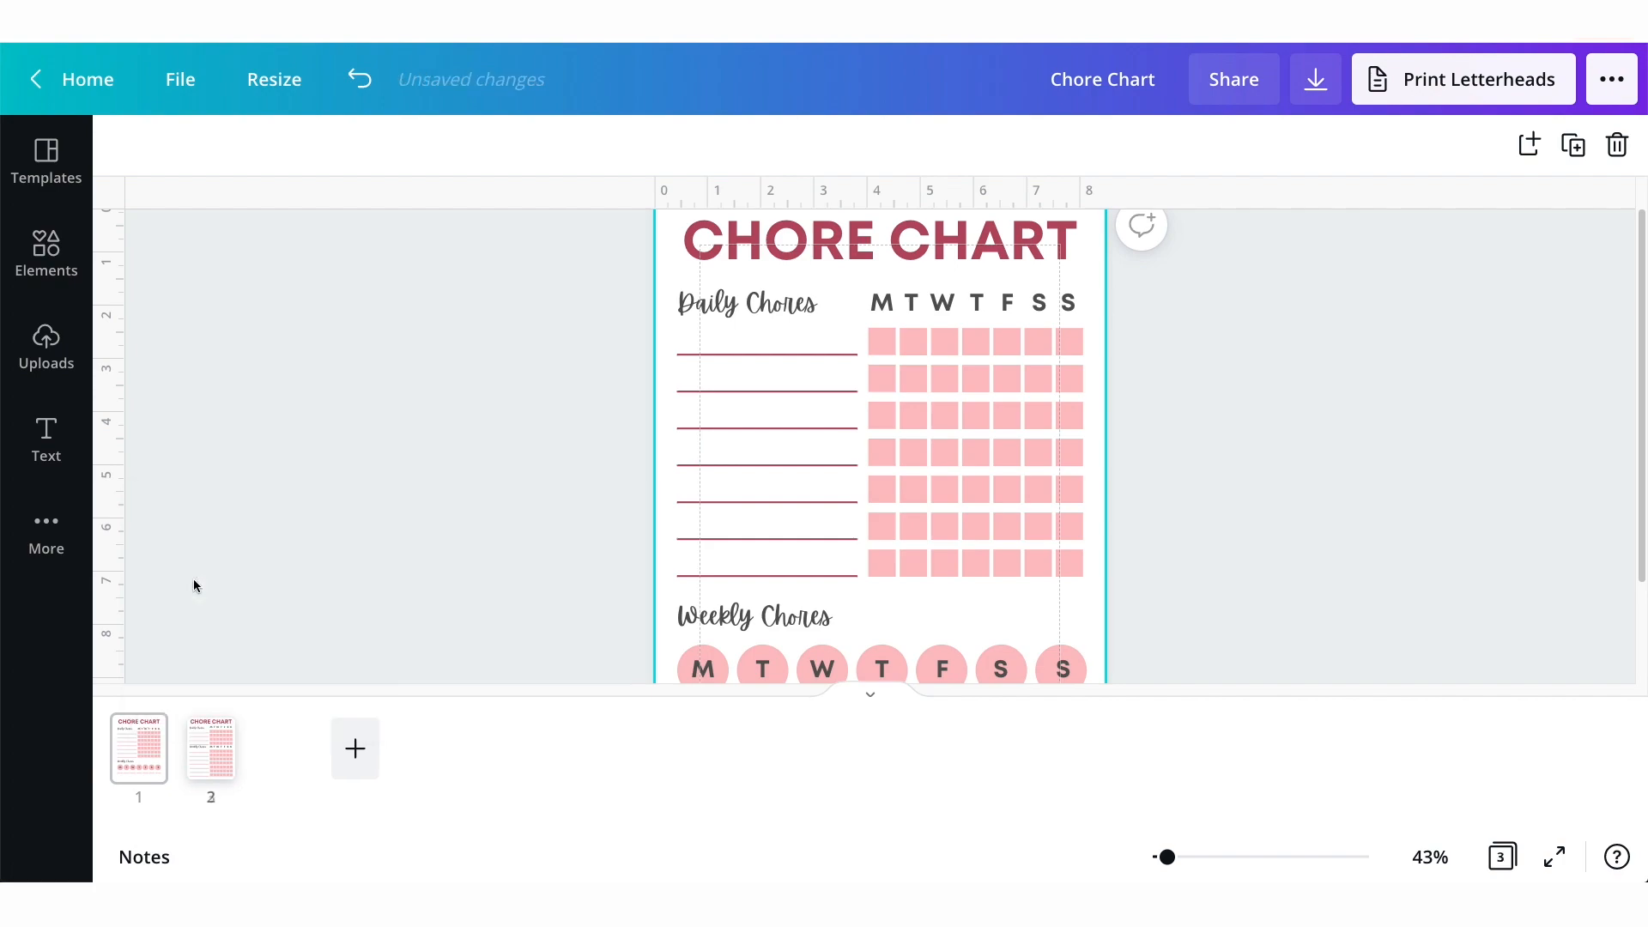
# Go through the three pages in the page overview to compare the chart layouts, and close the overview.
pyautogui.click(195, 758)
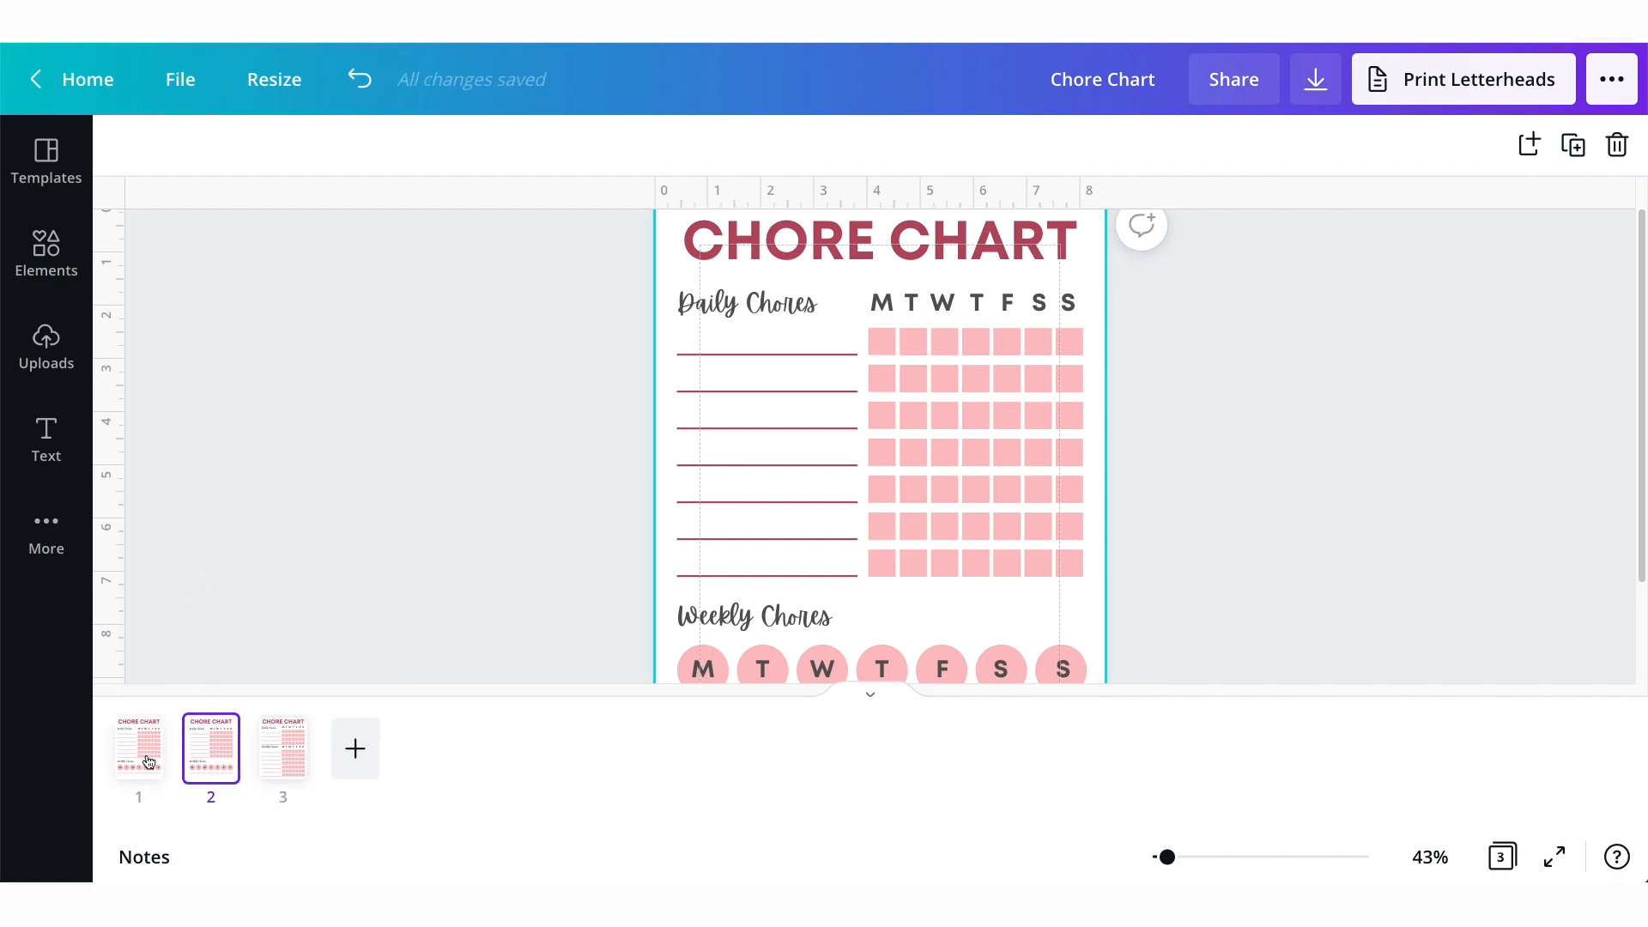
pyautogui.click(285, 757)
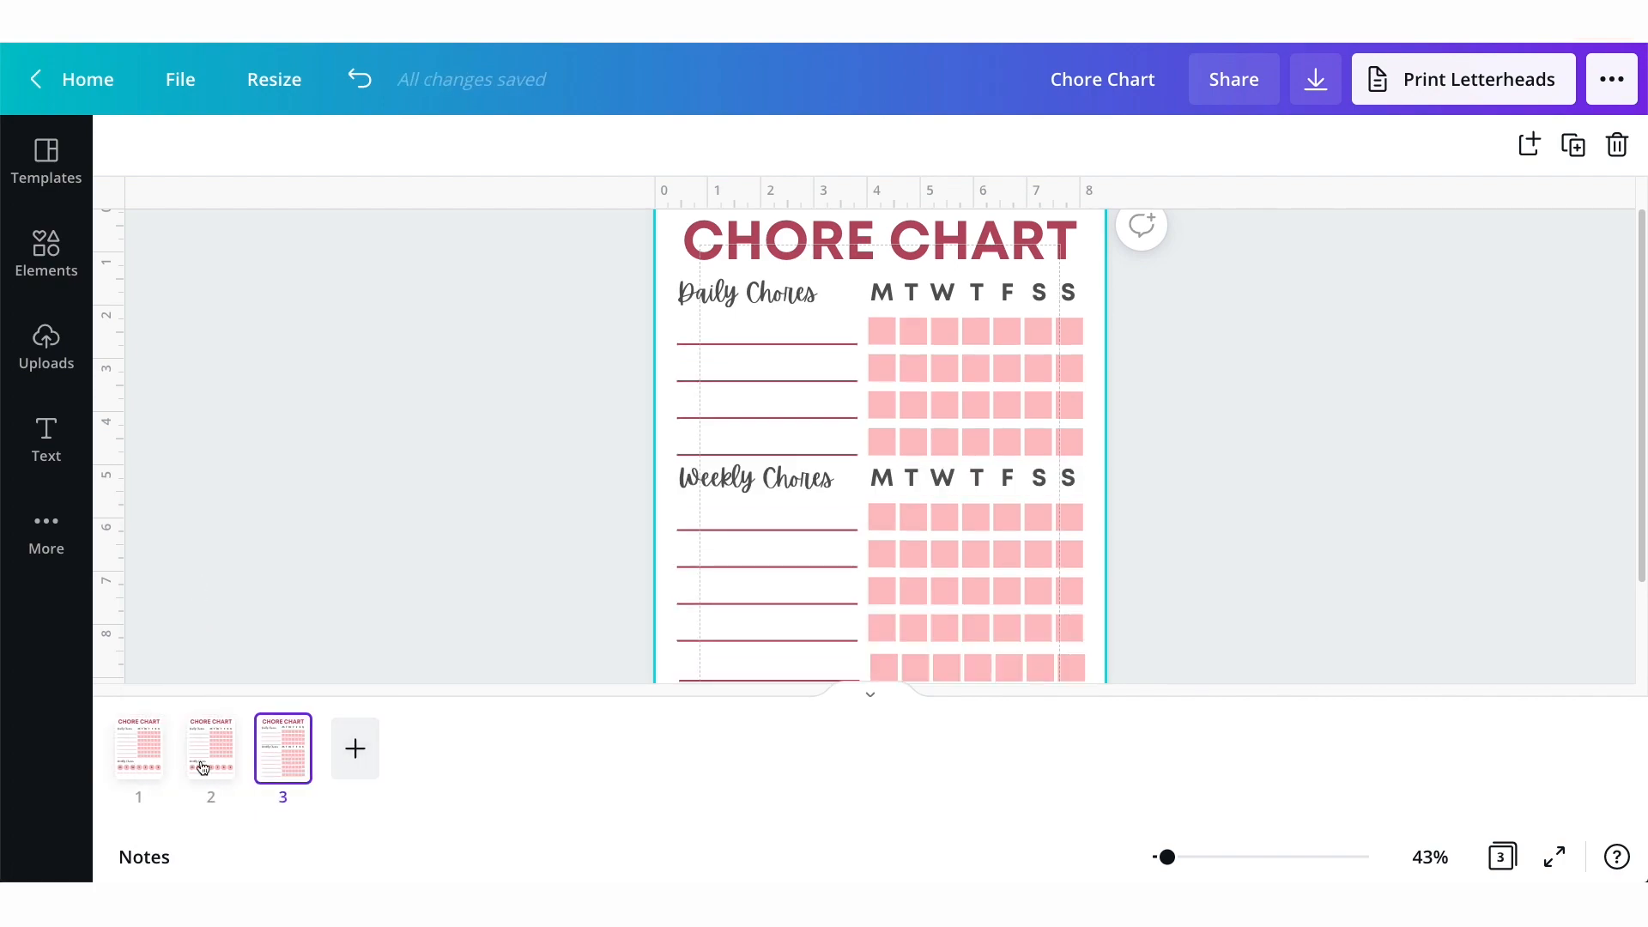
pyautogui.click(214, 760)
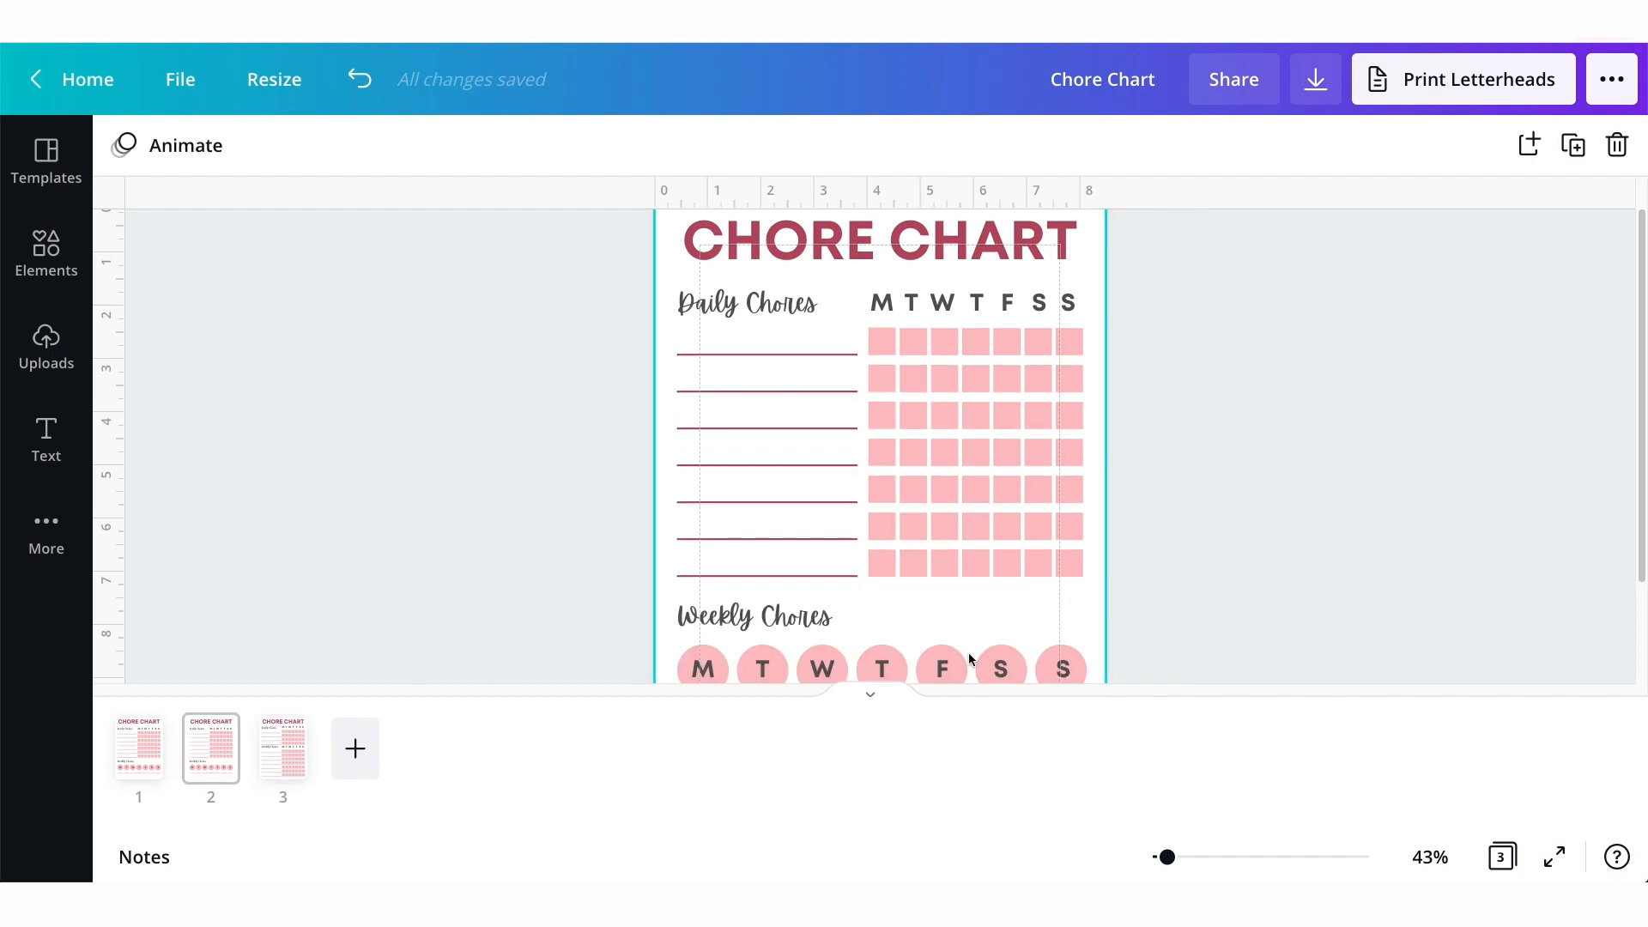
pyautogui.click(137, 755)
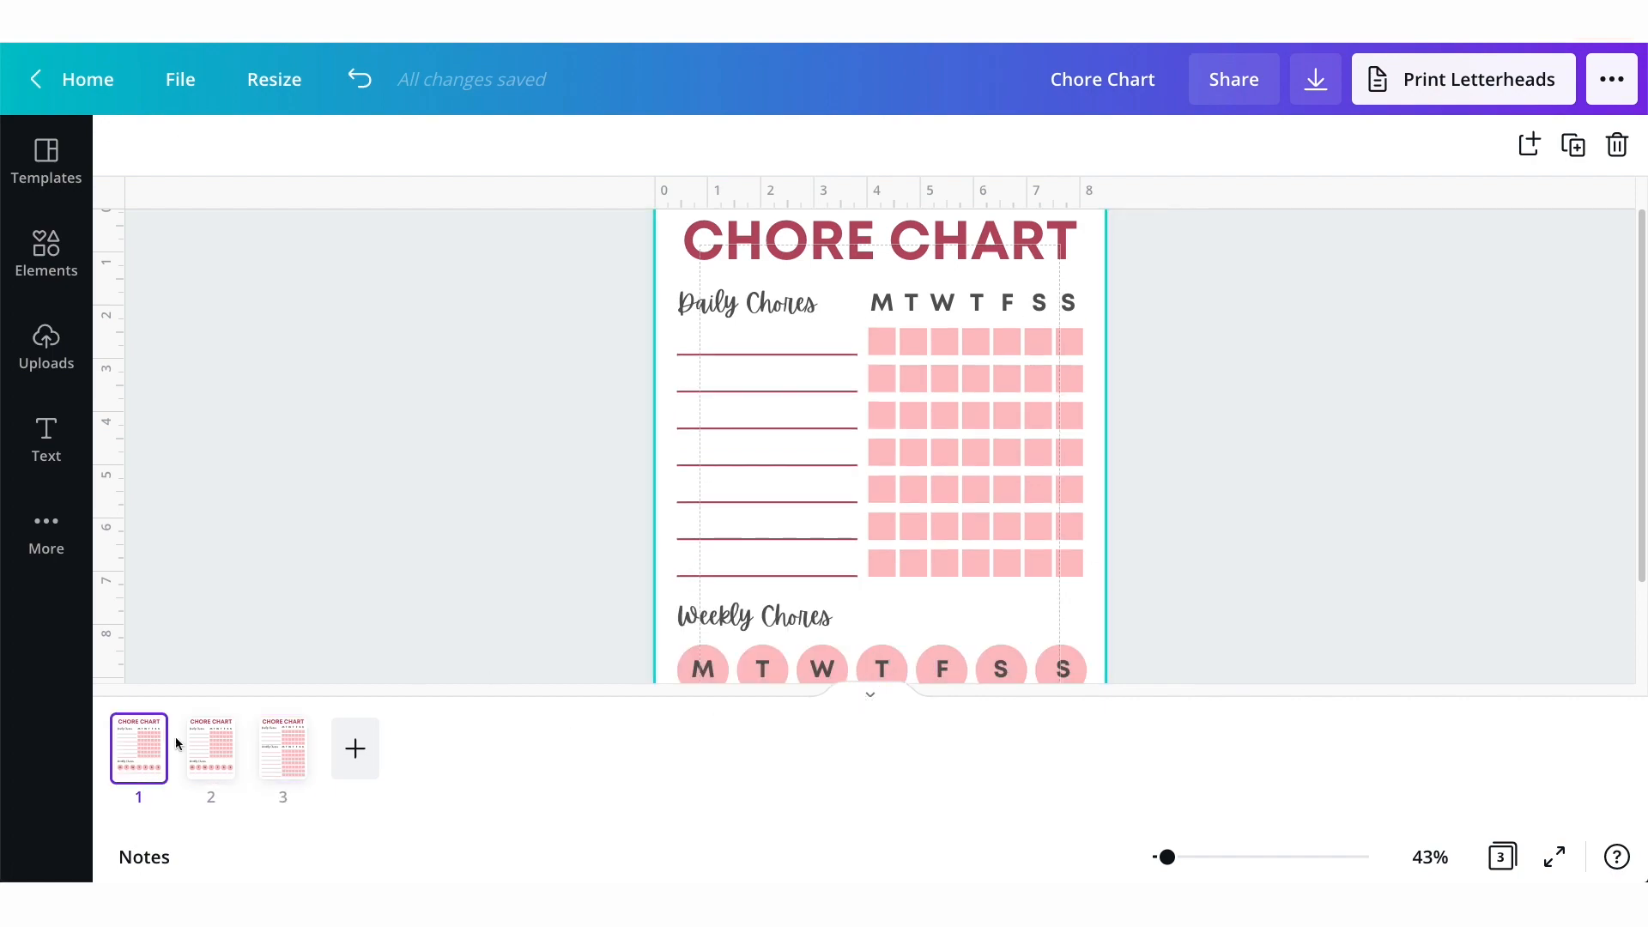
pyautogui.click(879, 697)
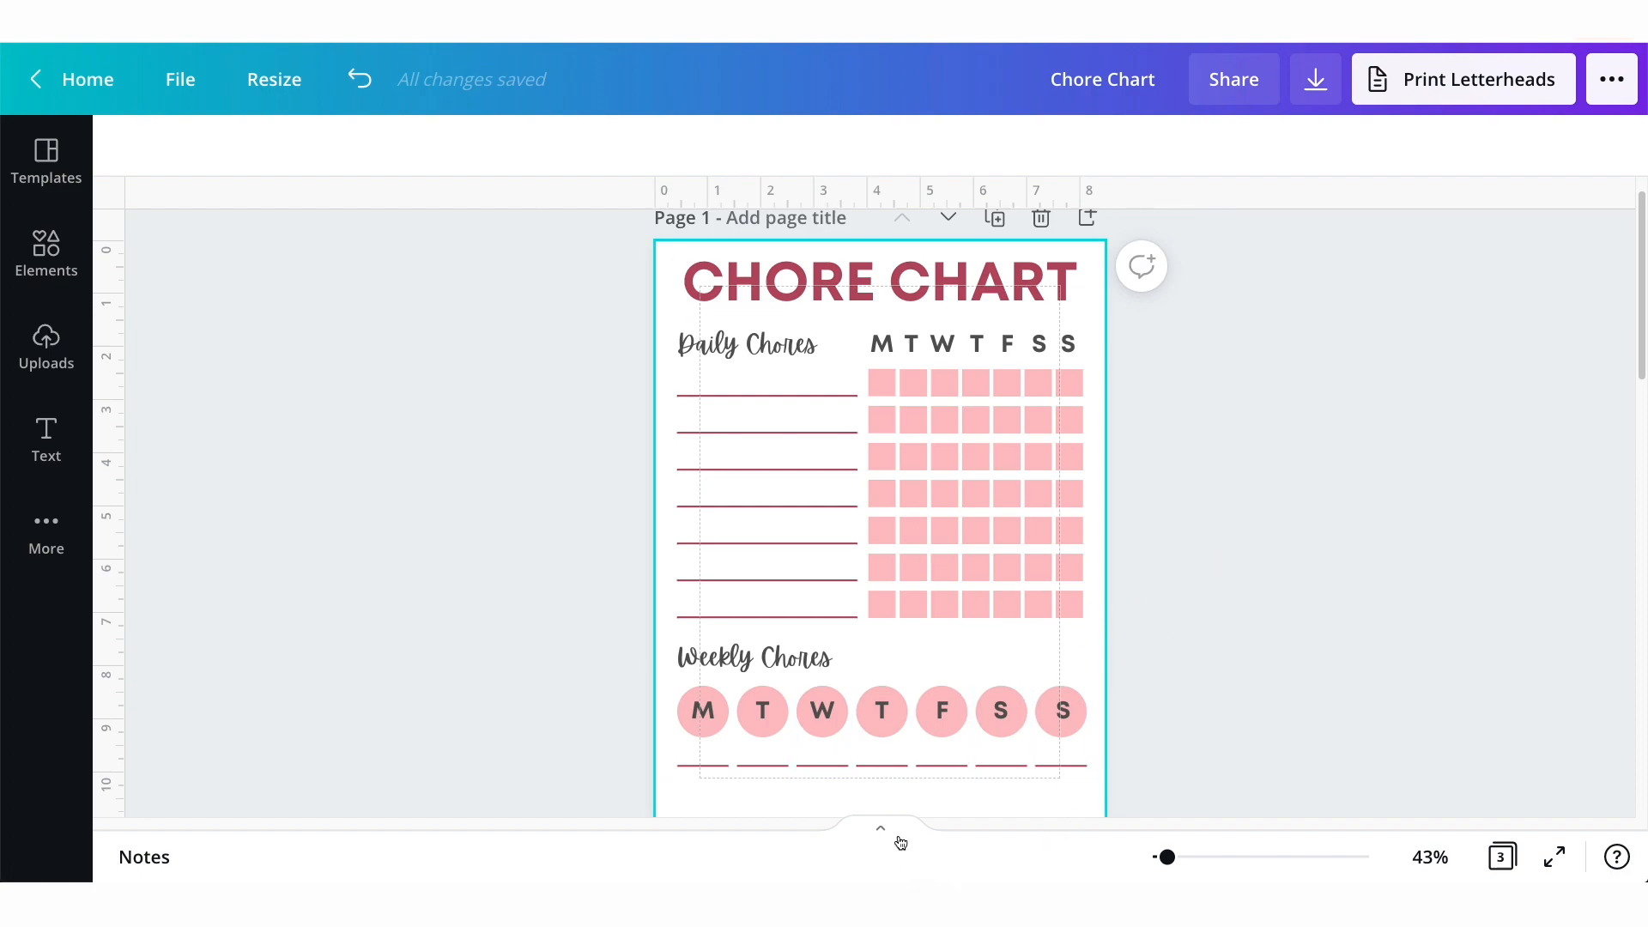
pyautogui.click(881, 830)
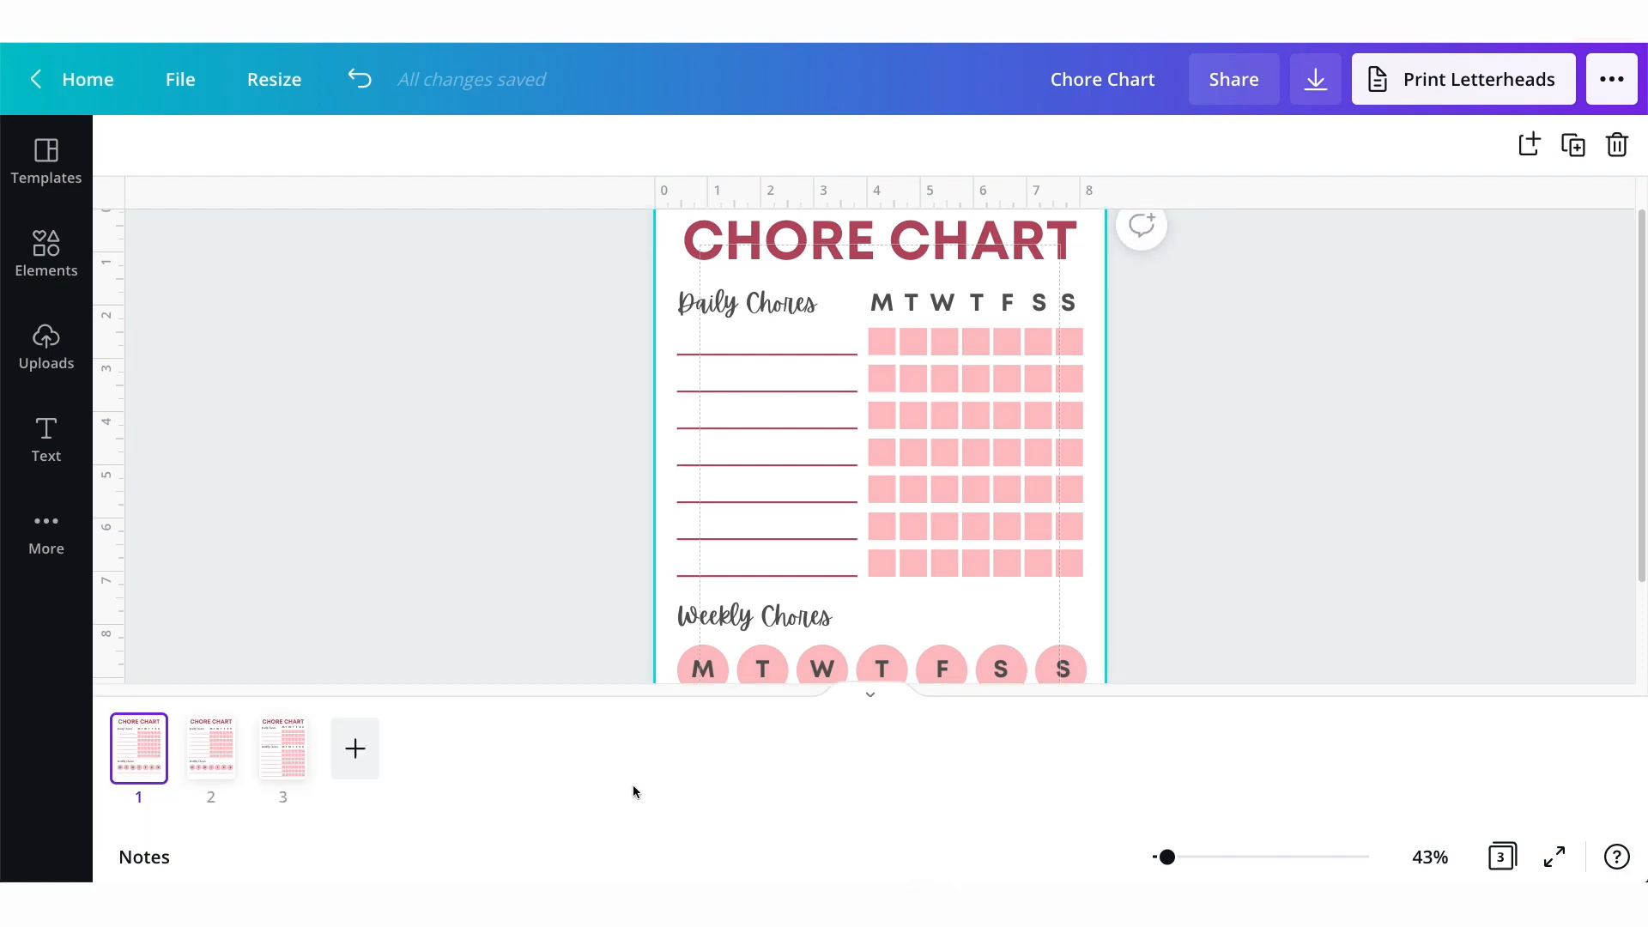
pyautogui.click(210, 765)
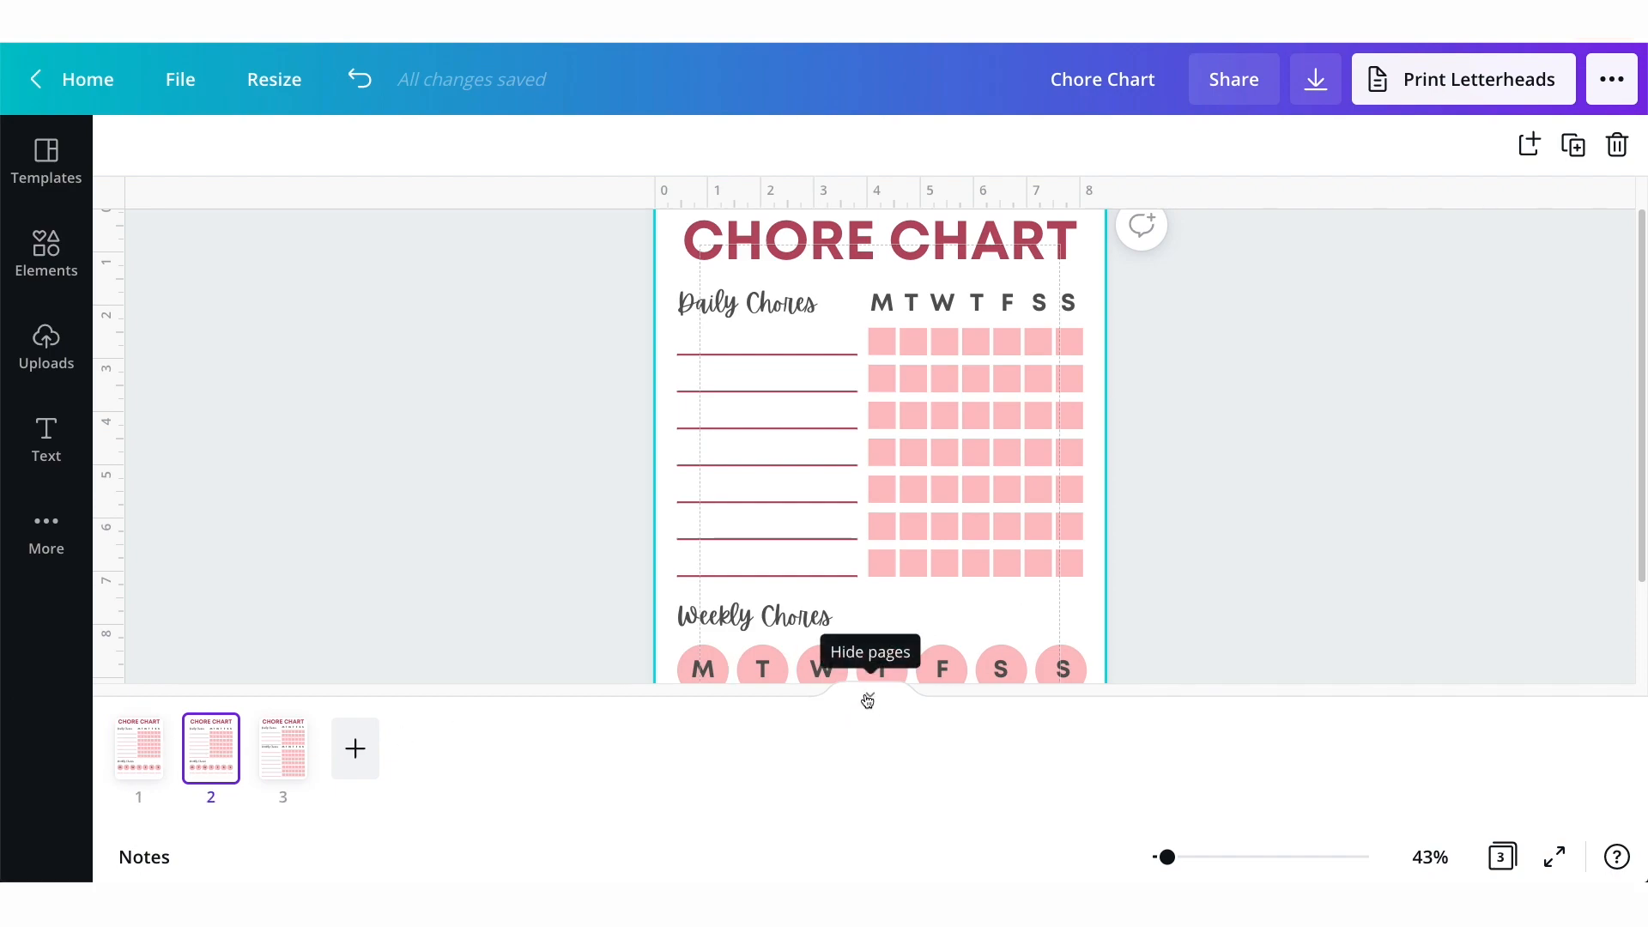
pyautogui.click(867, 699)
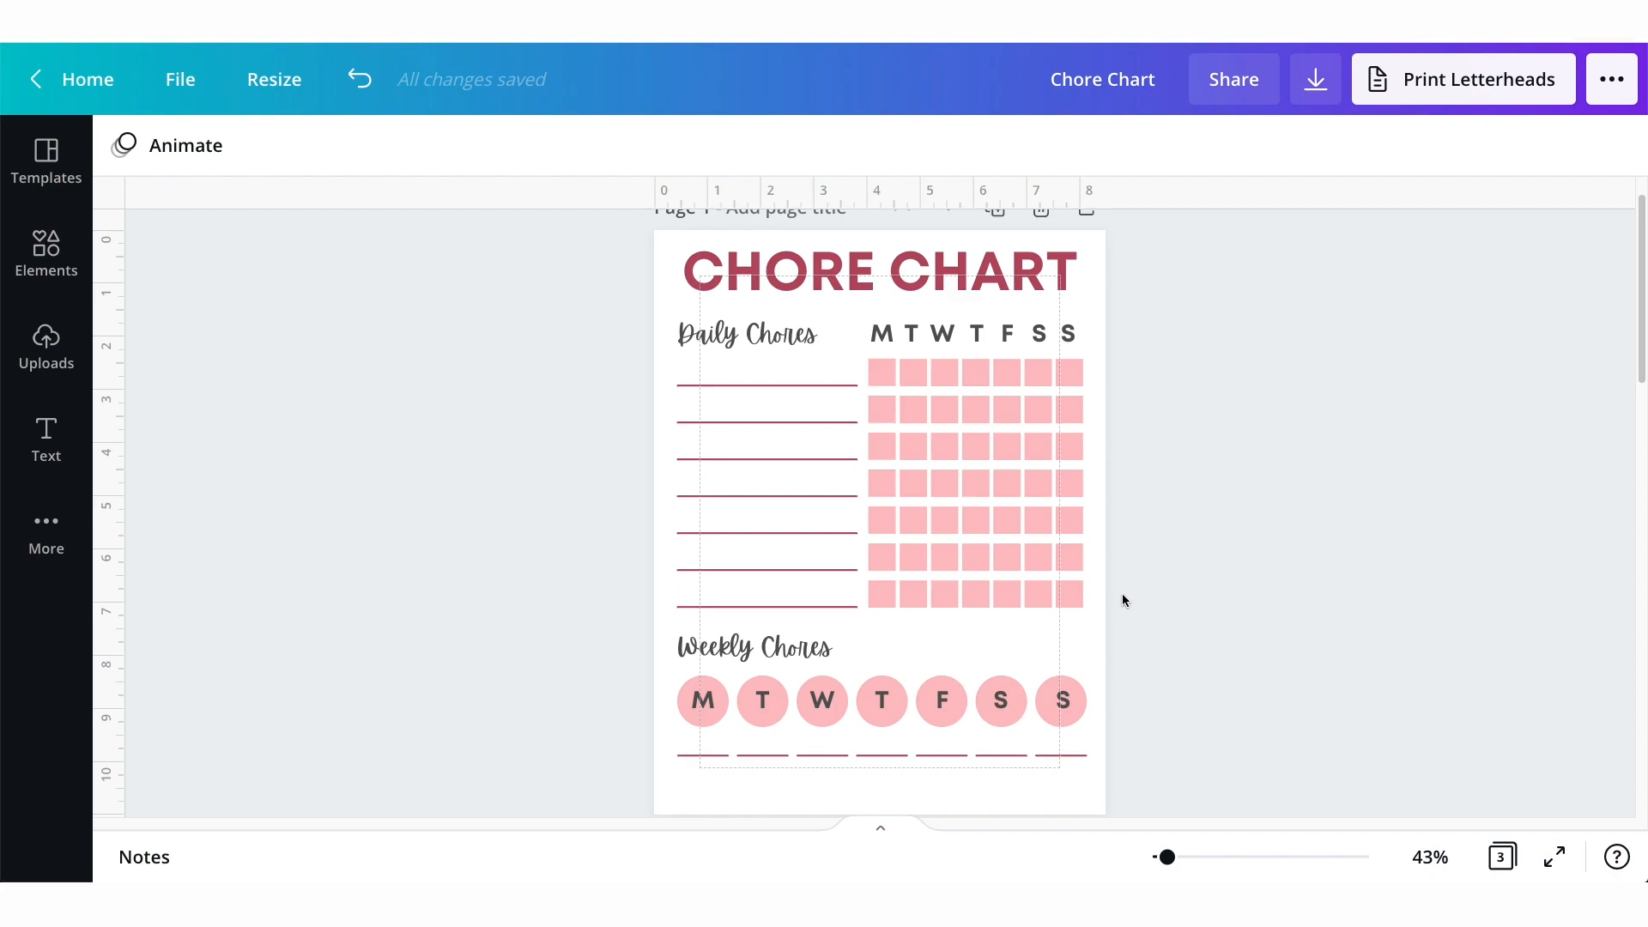
# On page 1, delete the last three Daily Chores rows and move the Weekly Chores section up beneath the remaining rows.
pyautogui.moveTo(1122, 594); pyautogui.dragTo(655, 610)
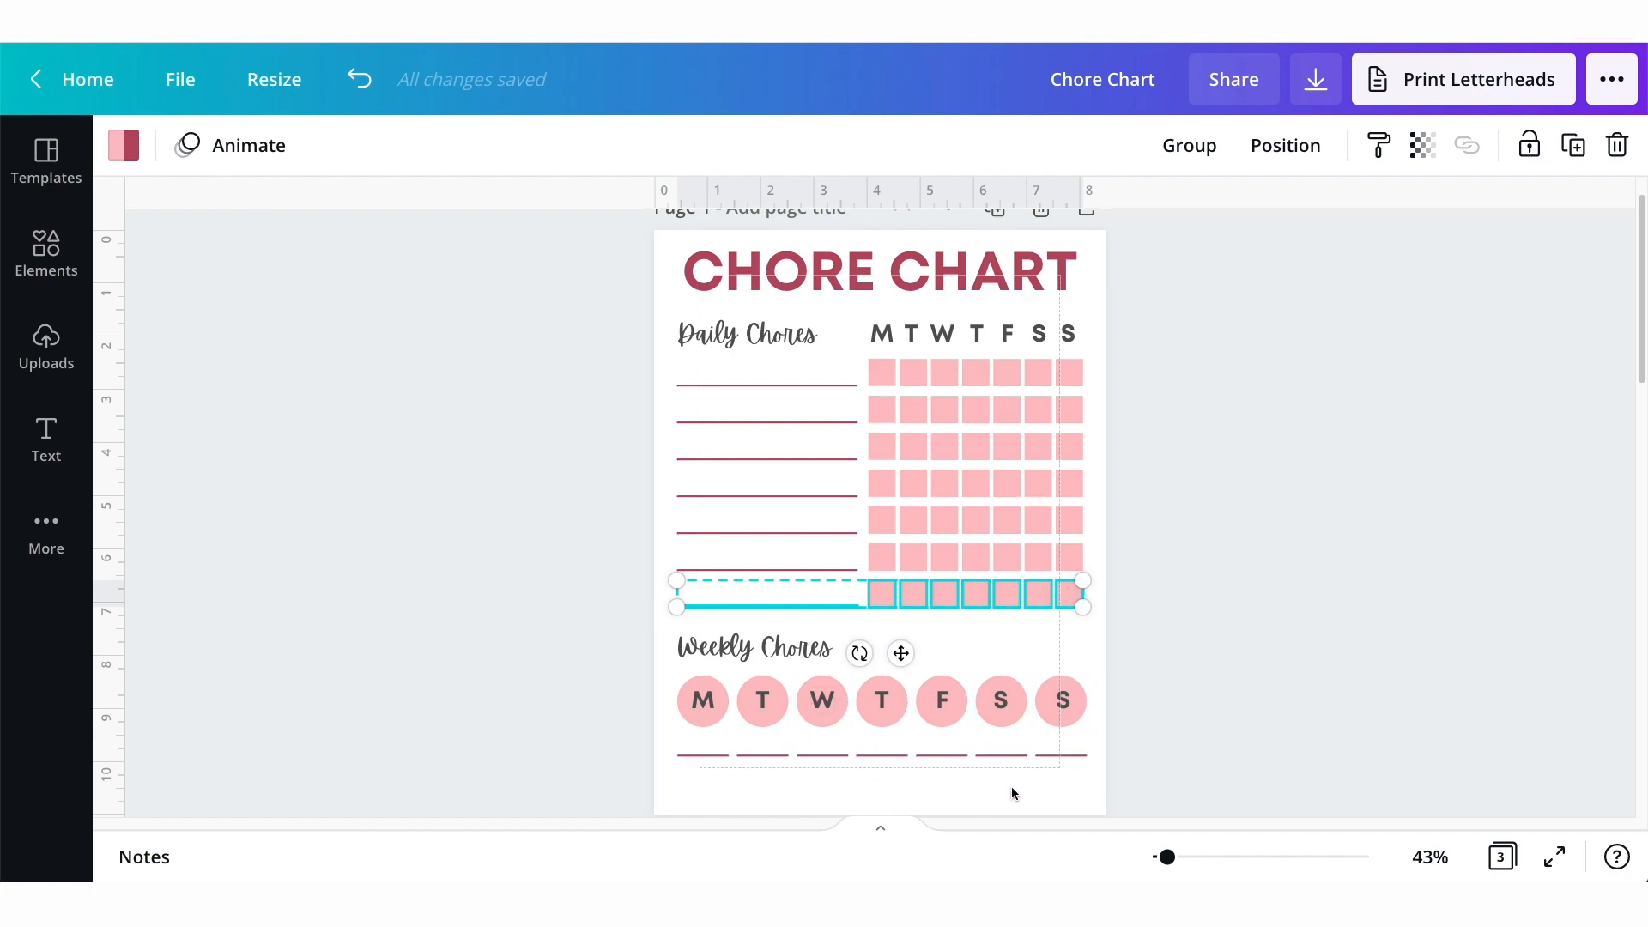
pyautogui.press('Delete')
pyautogui.moveTo(1060, 569); pyautogui.dragTo(666, 575)
pyautogui.press('Delete')
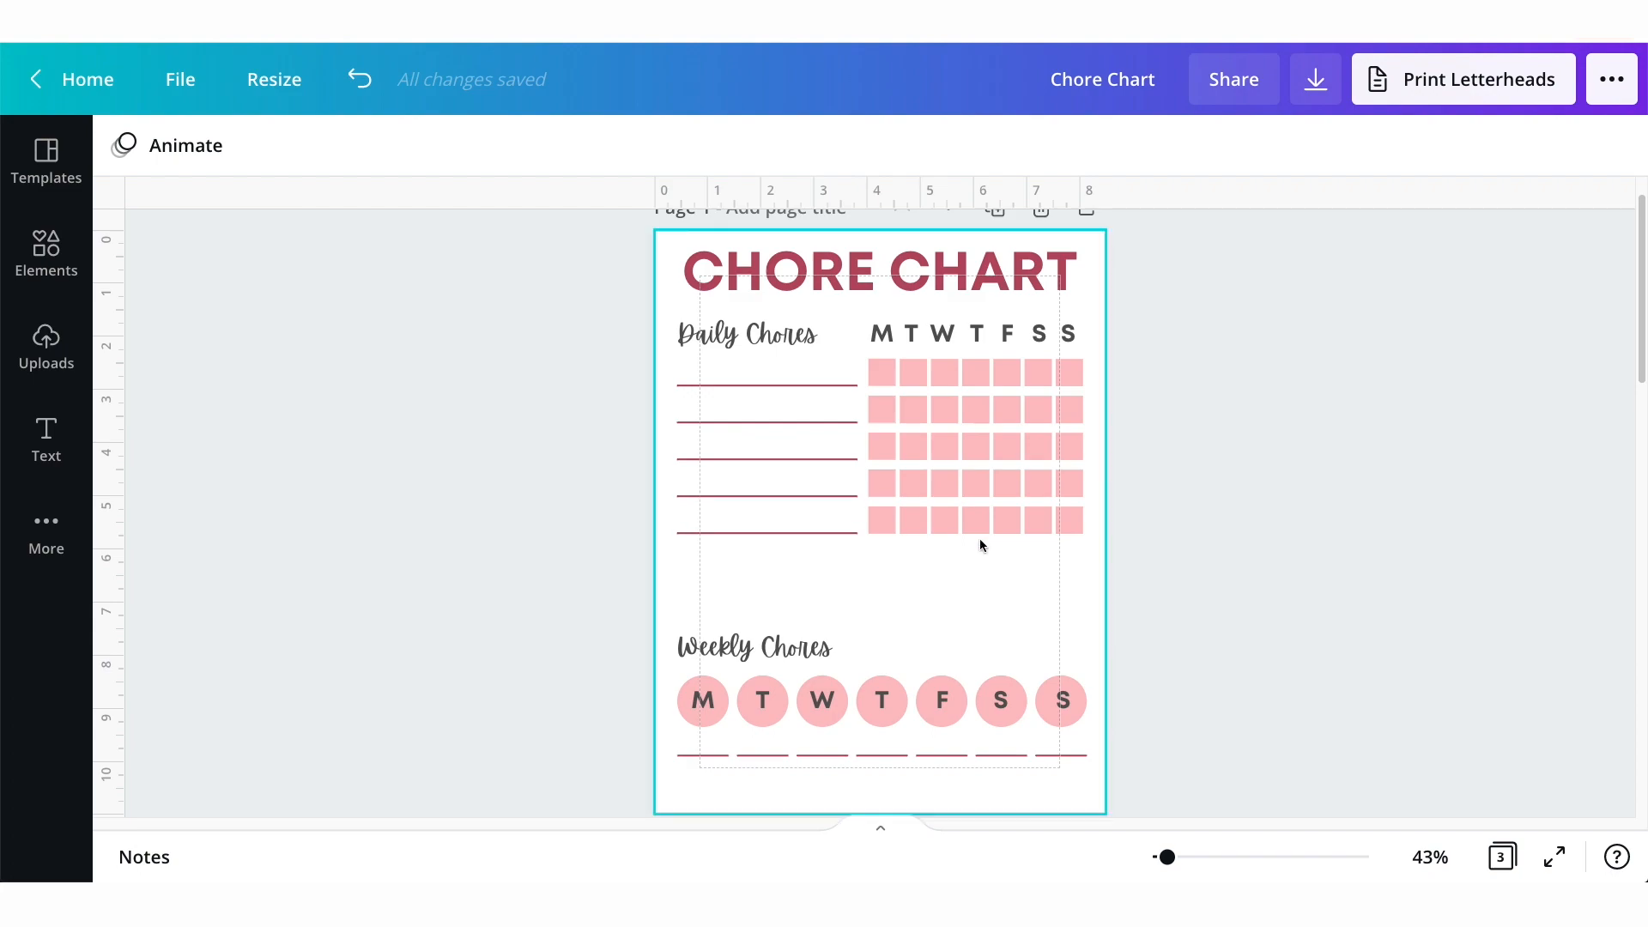
pyautogui.moveTo(1110, 555); pyautogui.dragTo(655, 529)
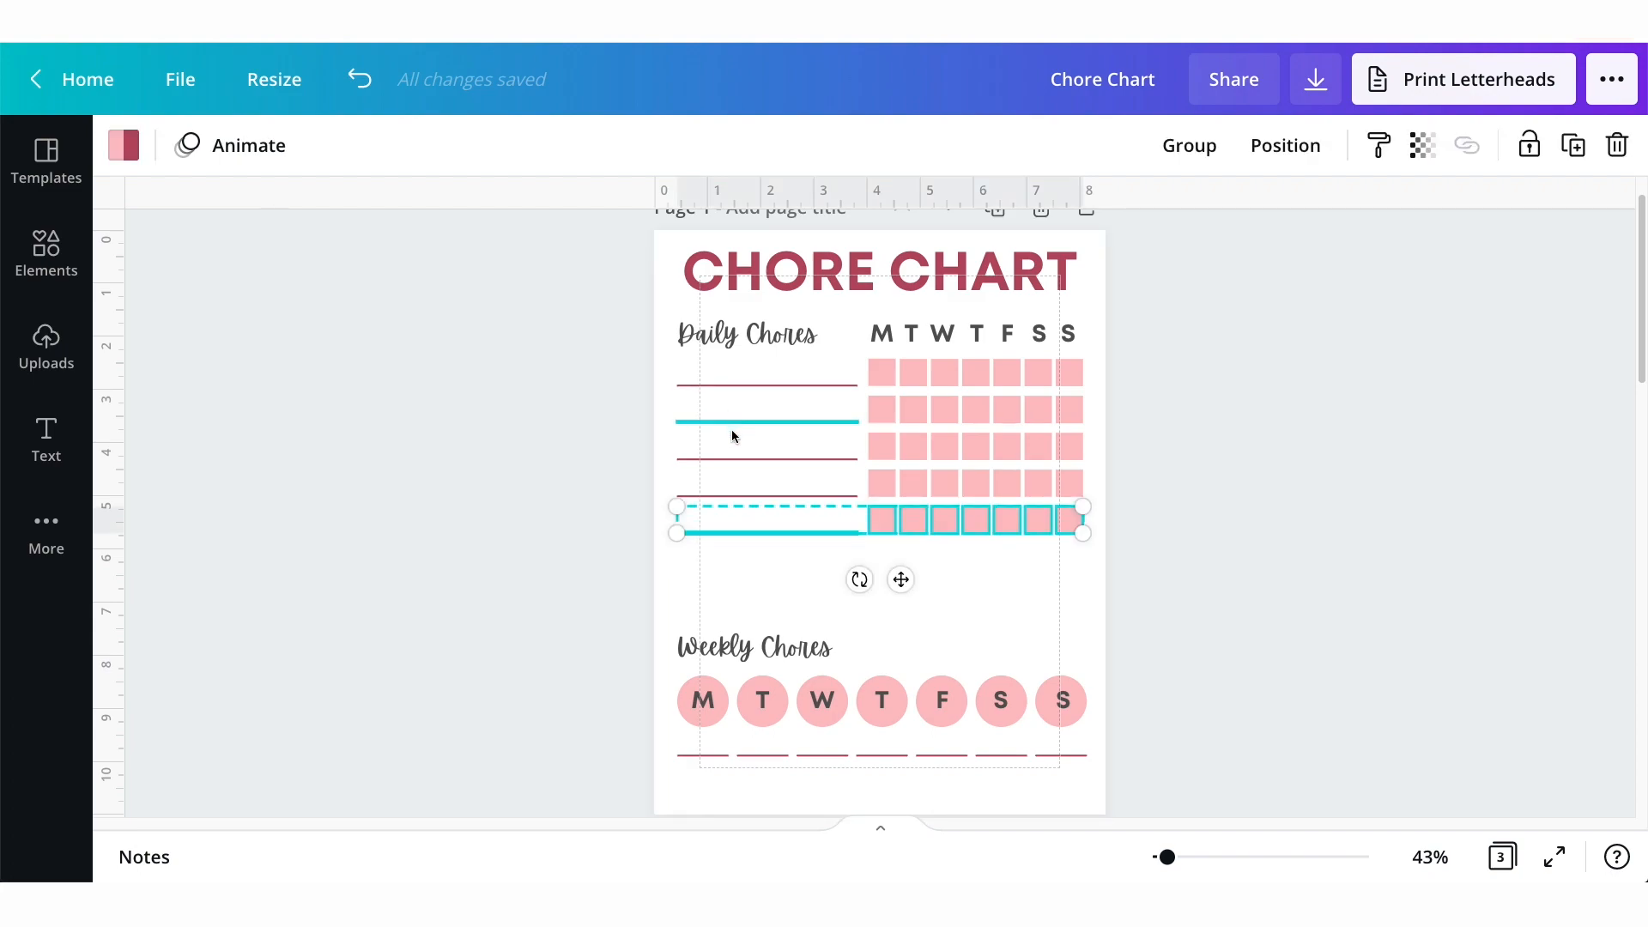
pyautogui.press('Delete')
pyautogui.moveTo(1043, 763); pyautogui.dragTo(753, 536)
pyautogui.click(944, 687)
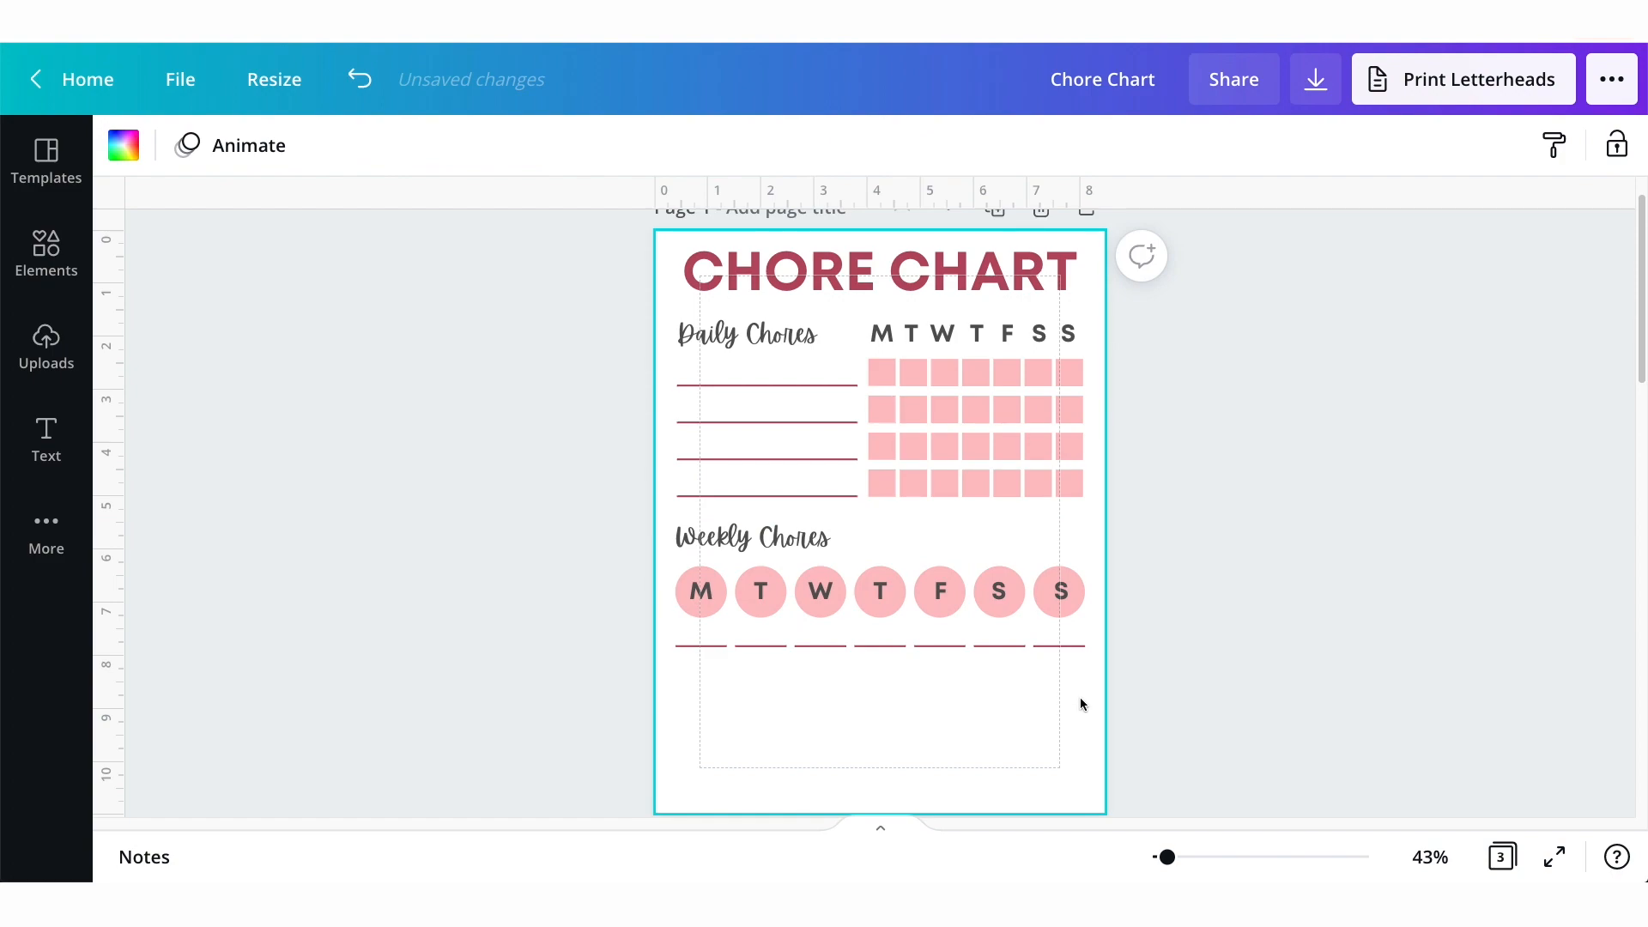
# Duplicate the "Weekly Chores" heading, place the copy below the weekly lines, and change its text to "Weekly Reward".
pyautogui.click(748, 551)
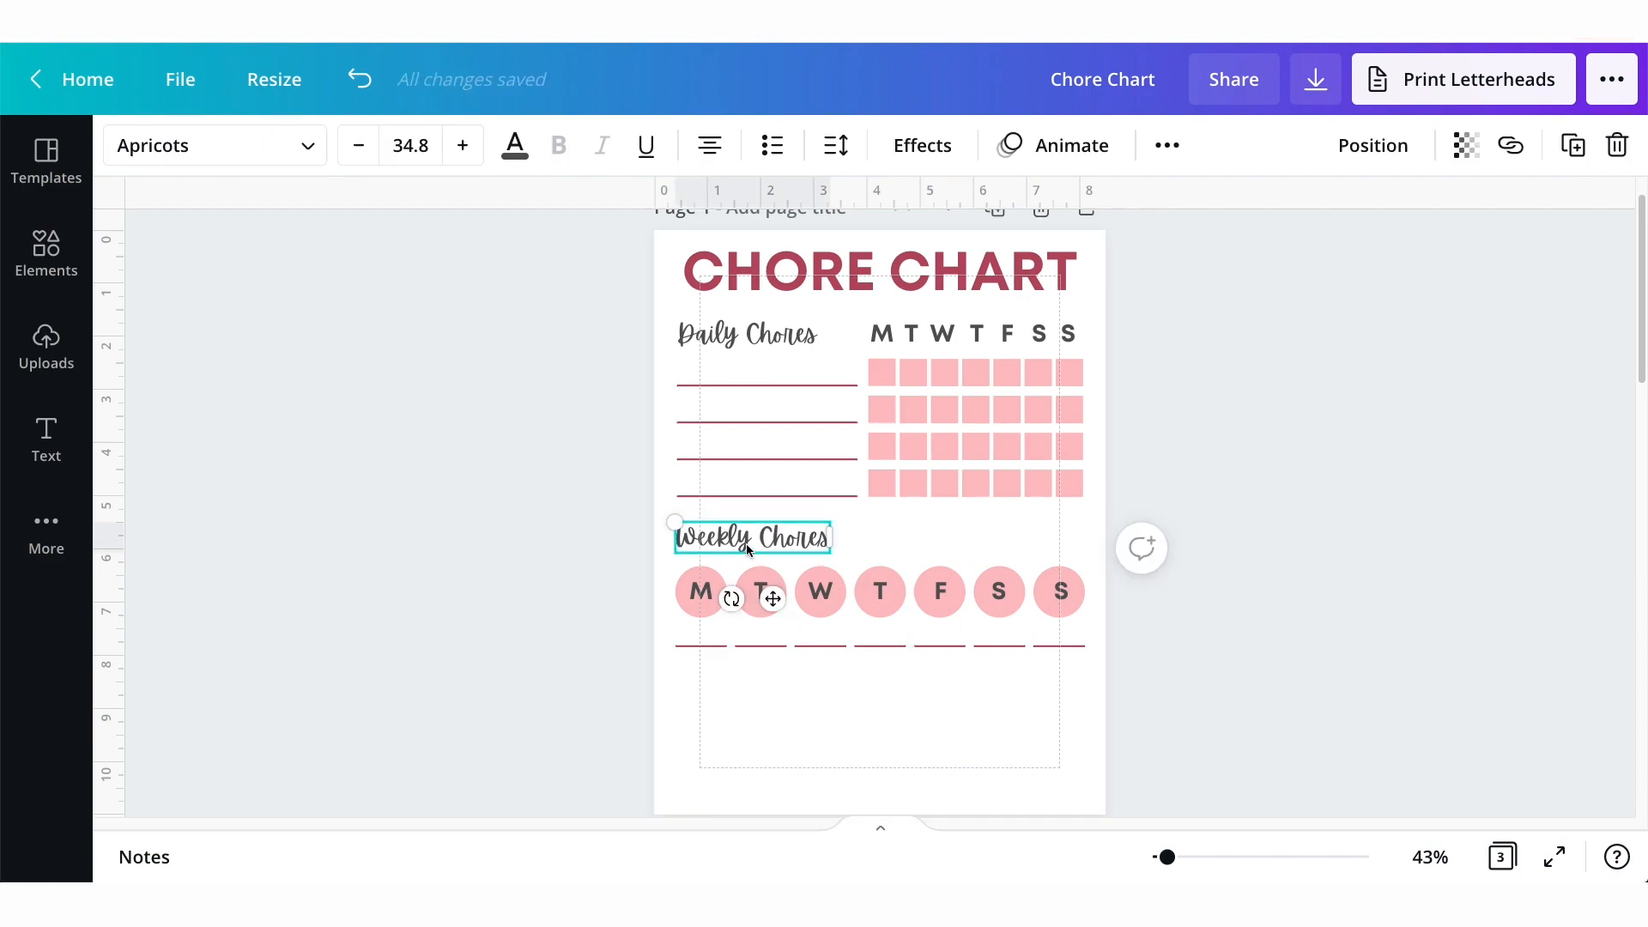
pyautogui.hotkey('ctrl', 'd')
pyautogui.moveTo(798, 550); pyautogui.dragTo(787, 678)
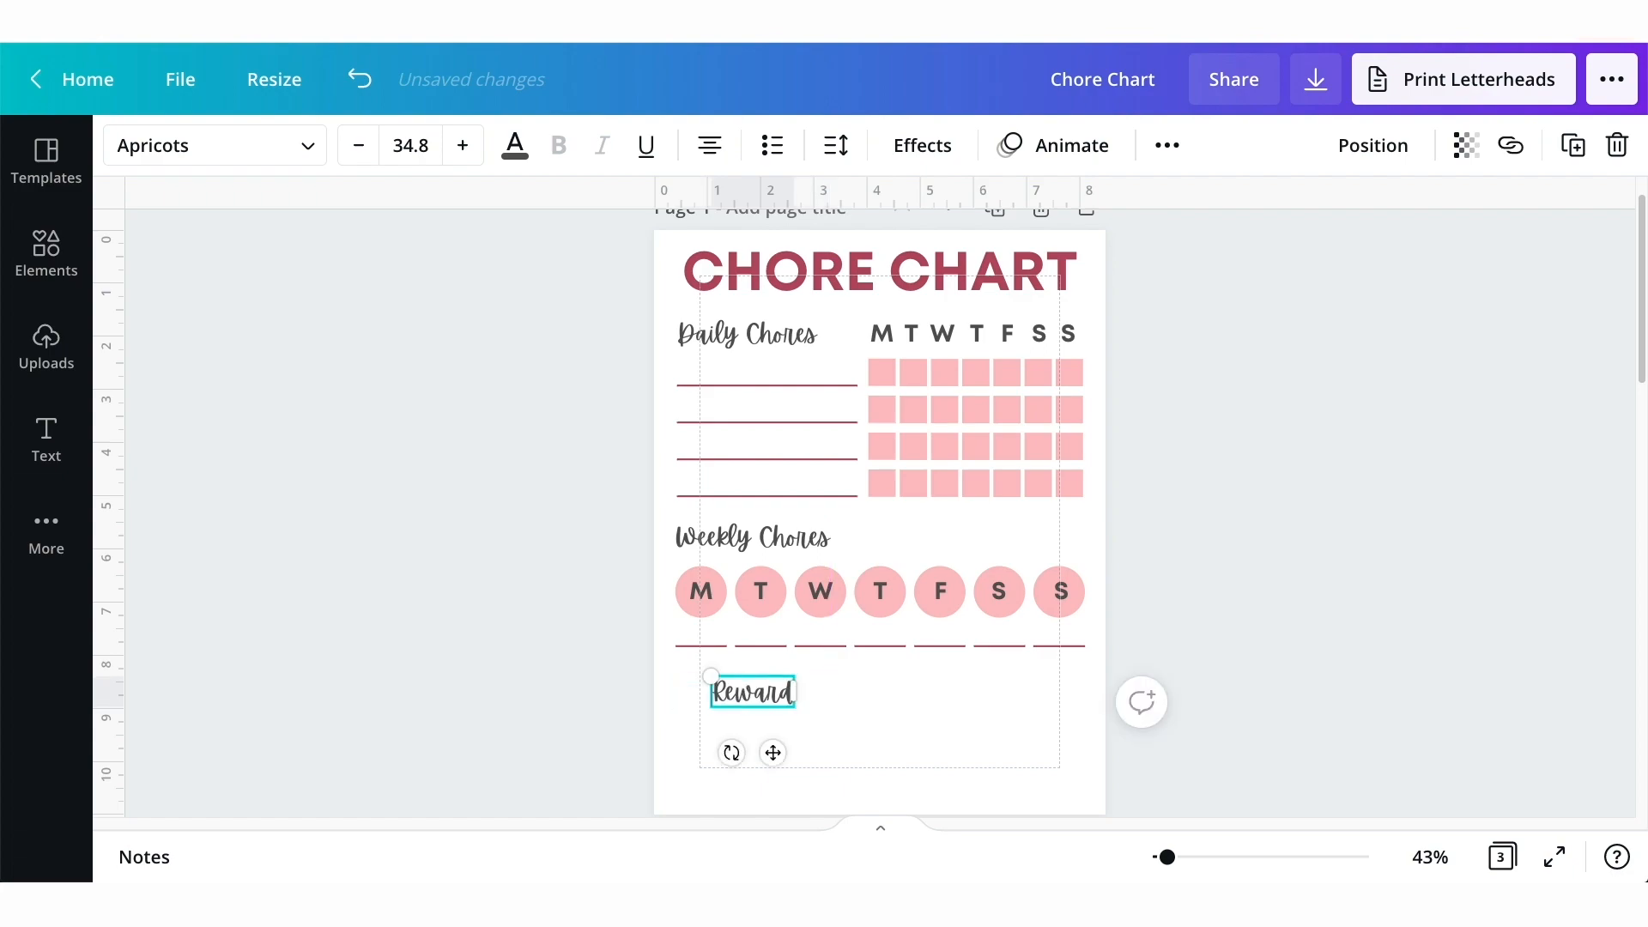
pyautogui.write('Weekly Reward')
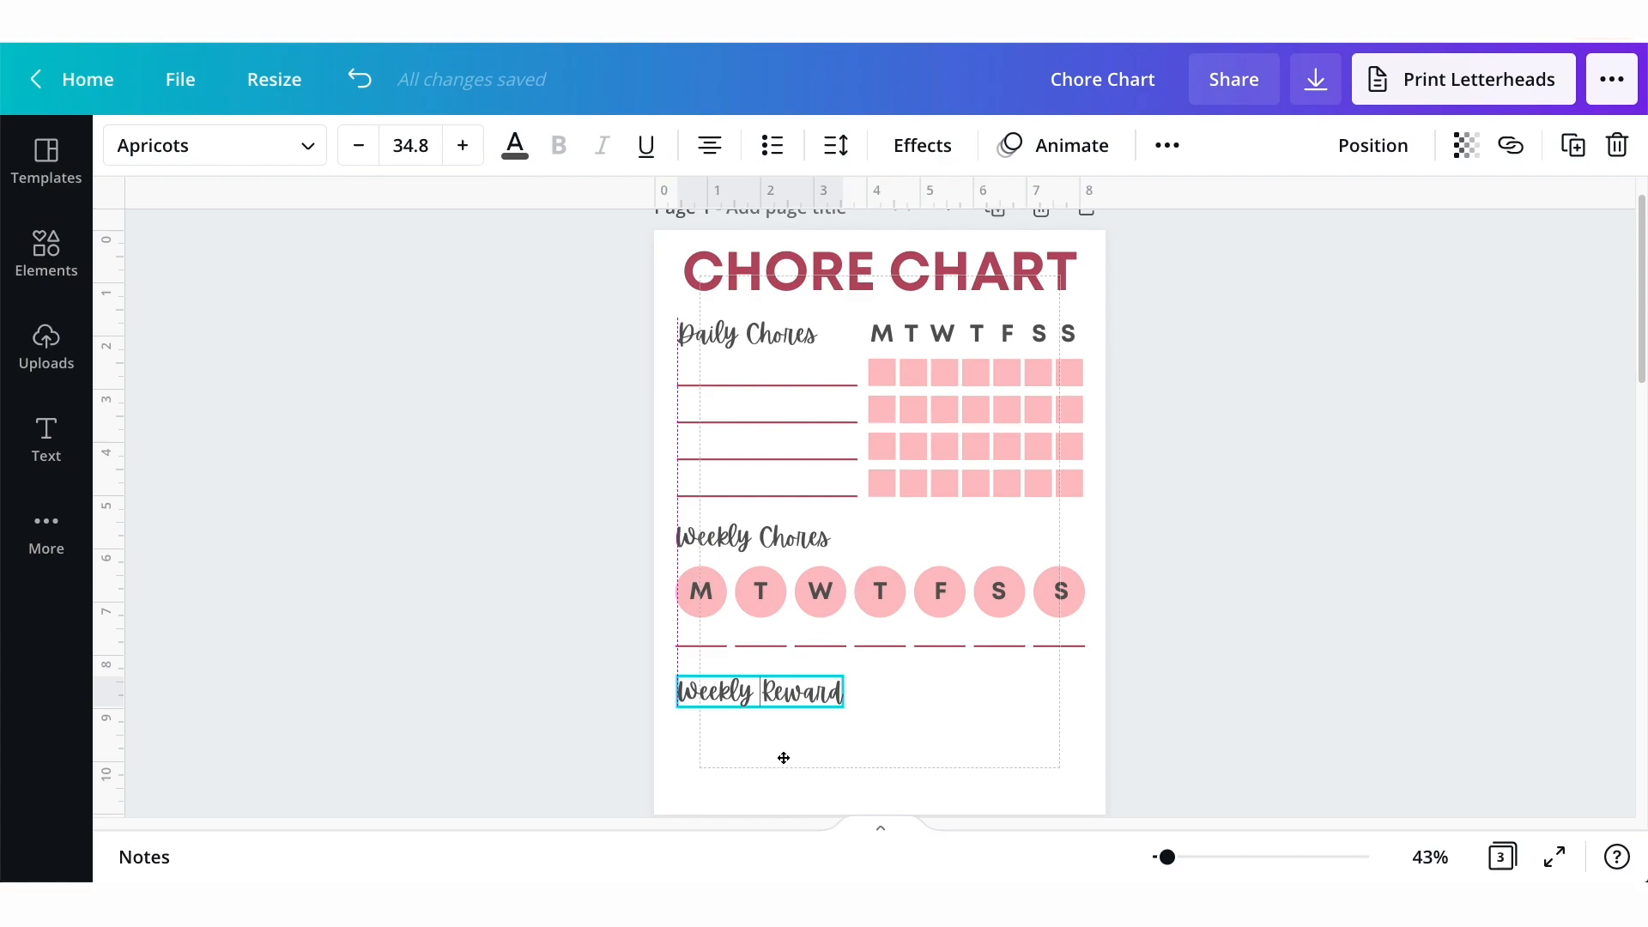
pyautogui.press('Escape')
pyautogui.click(966, 744)
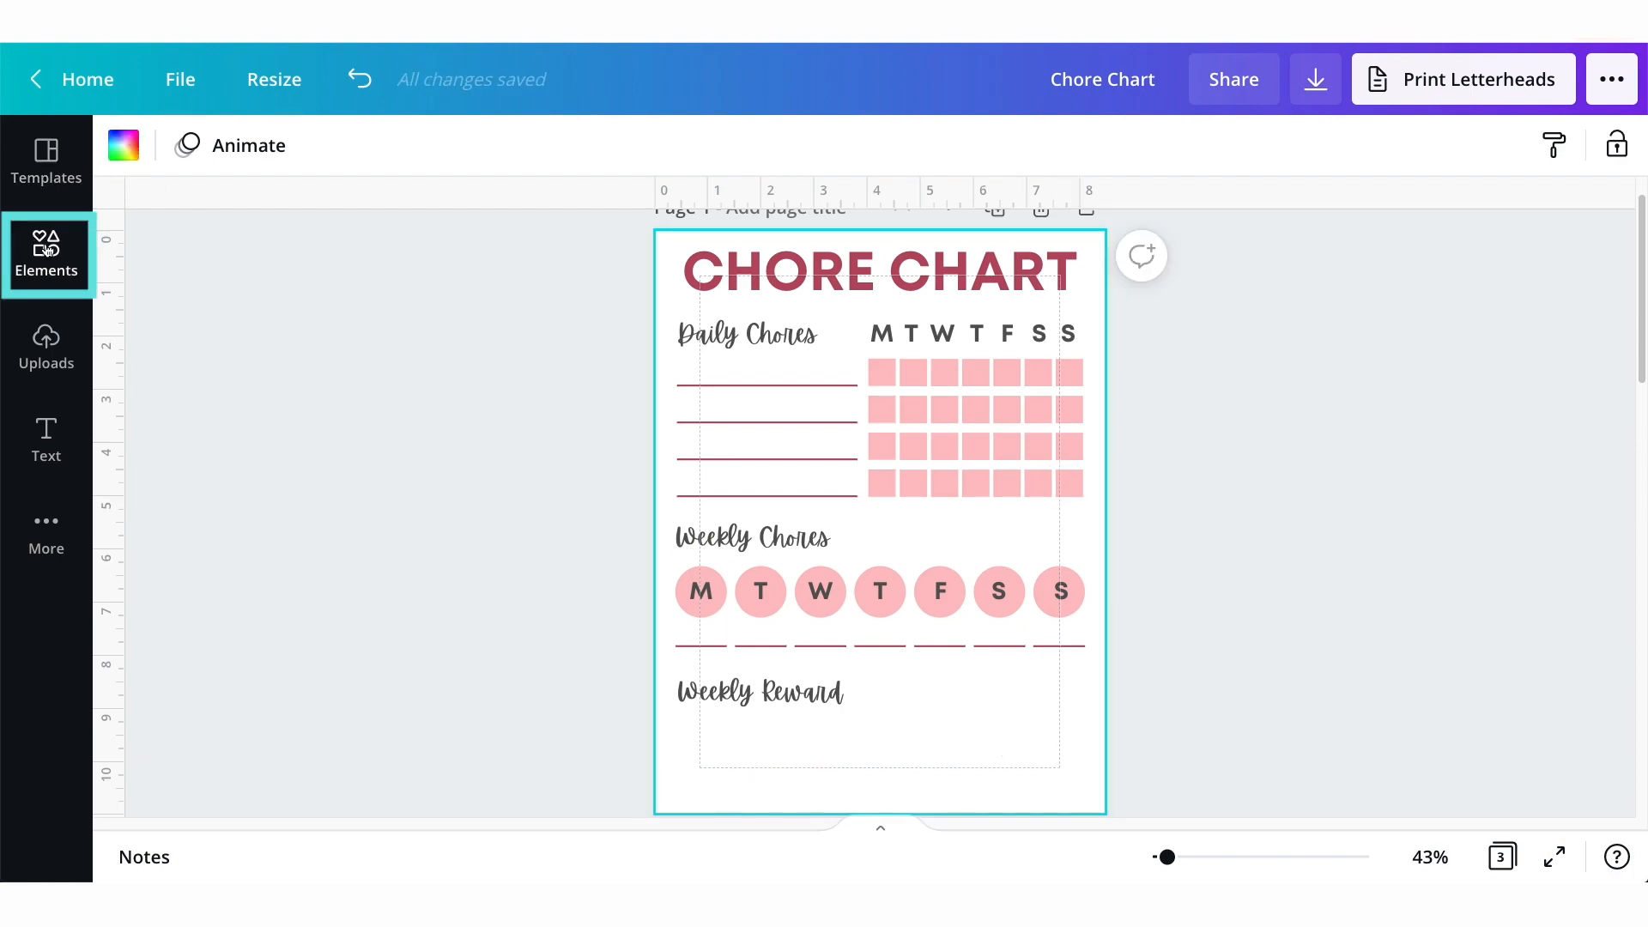
# Place a pink rectangle below the Weekly Reward heading, and search the elements for "rectangle".
pyautogui.click(46, 247)
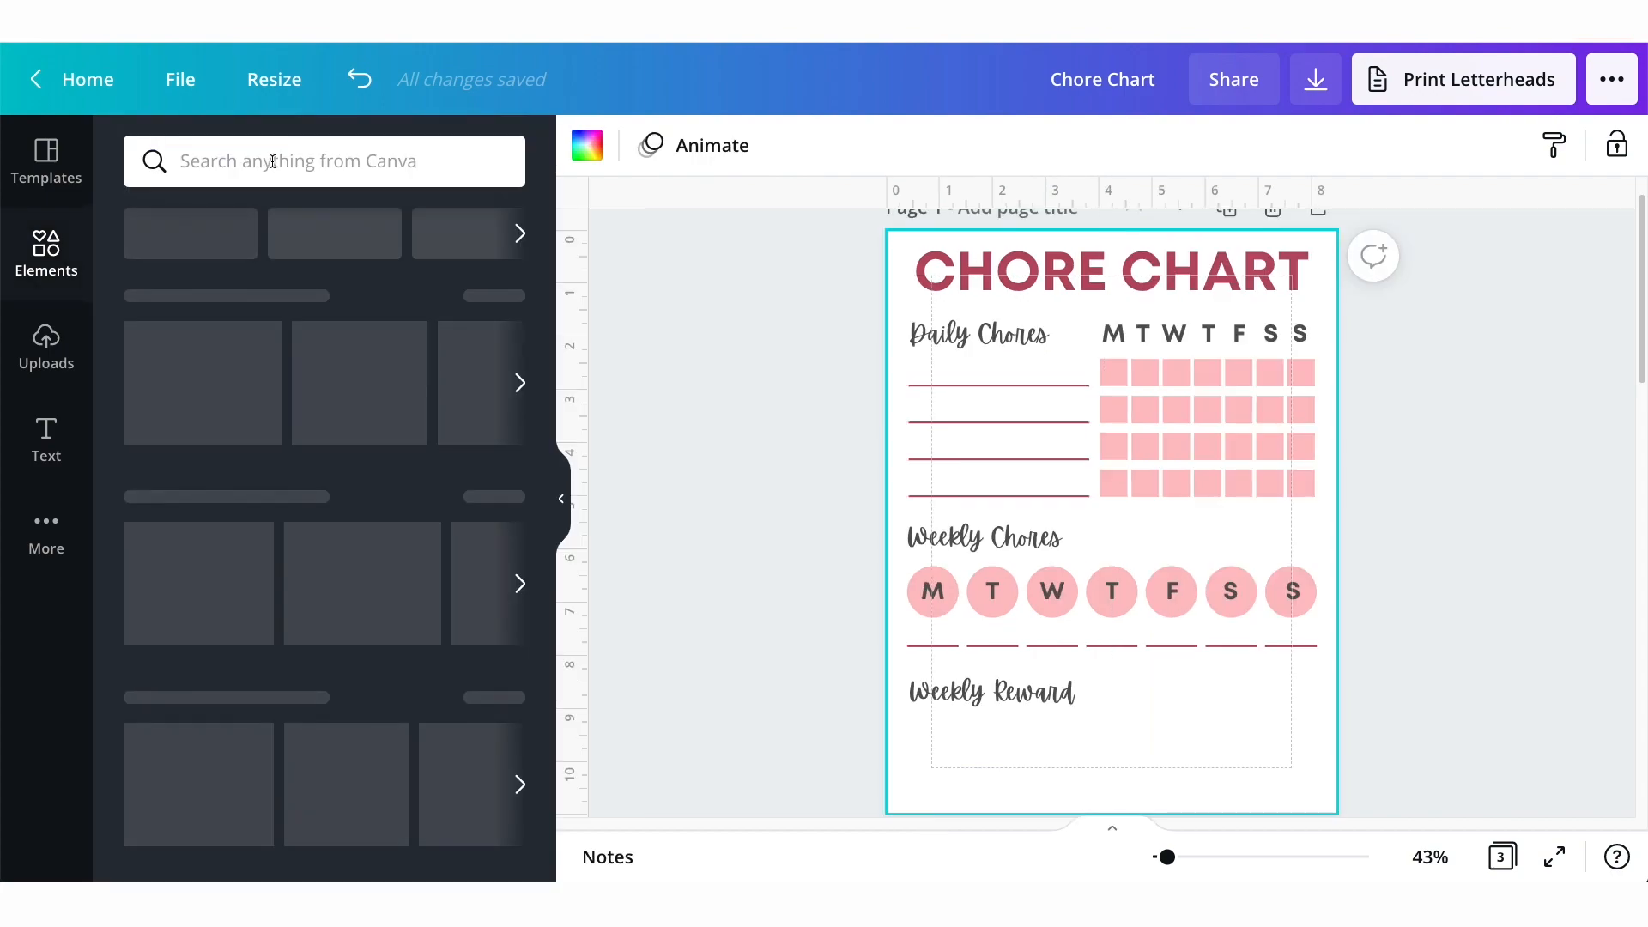
pyautogui.moveTo(429, 360); pyautogui.dragTo(1048, 728)
pyautogui.click(283, 160)
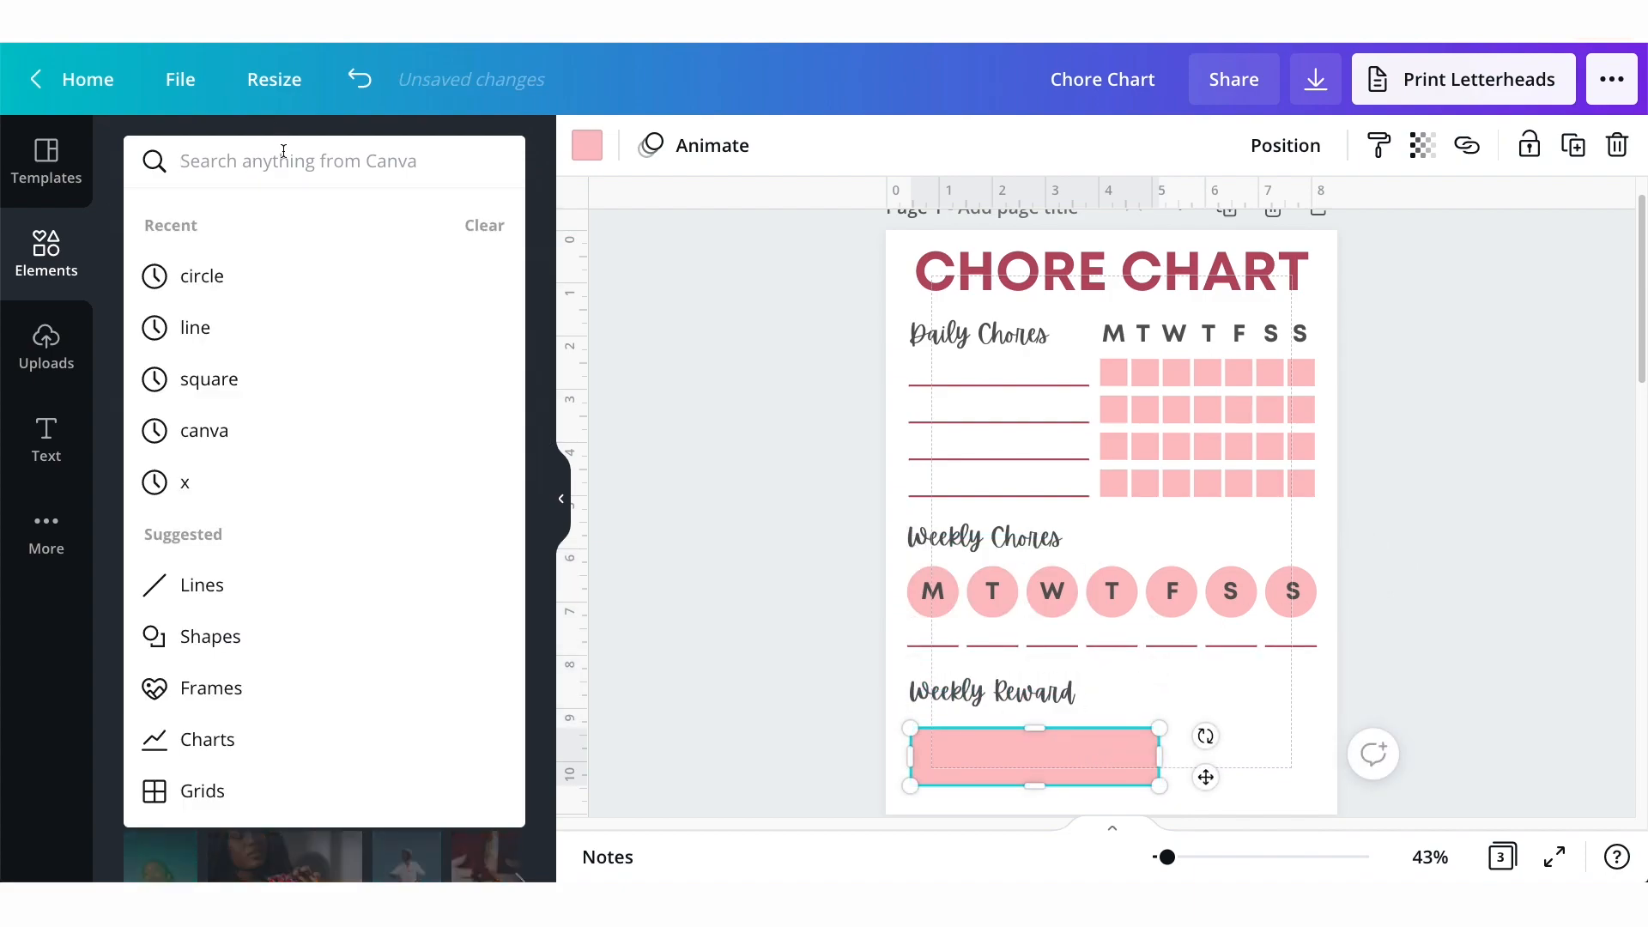
pyautogui.write('rectangle')
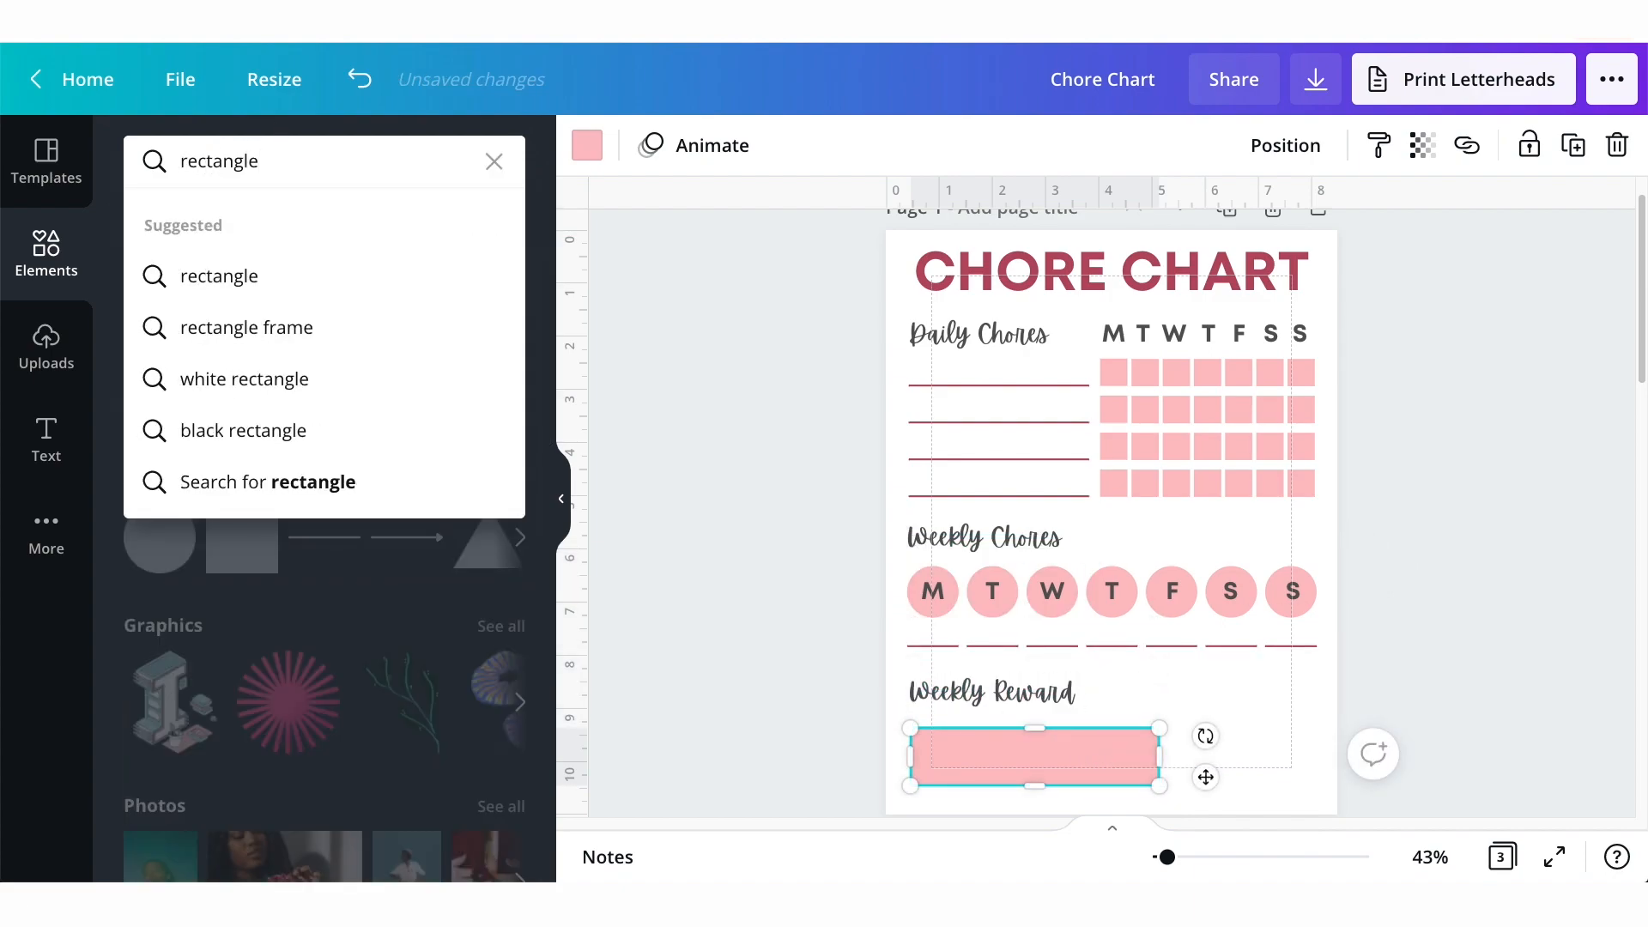
pyautogui.press('Return')
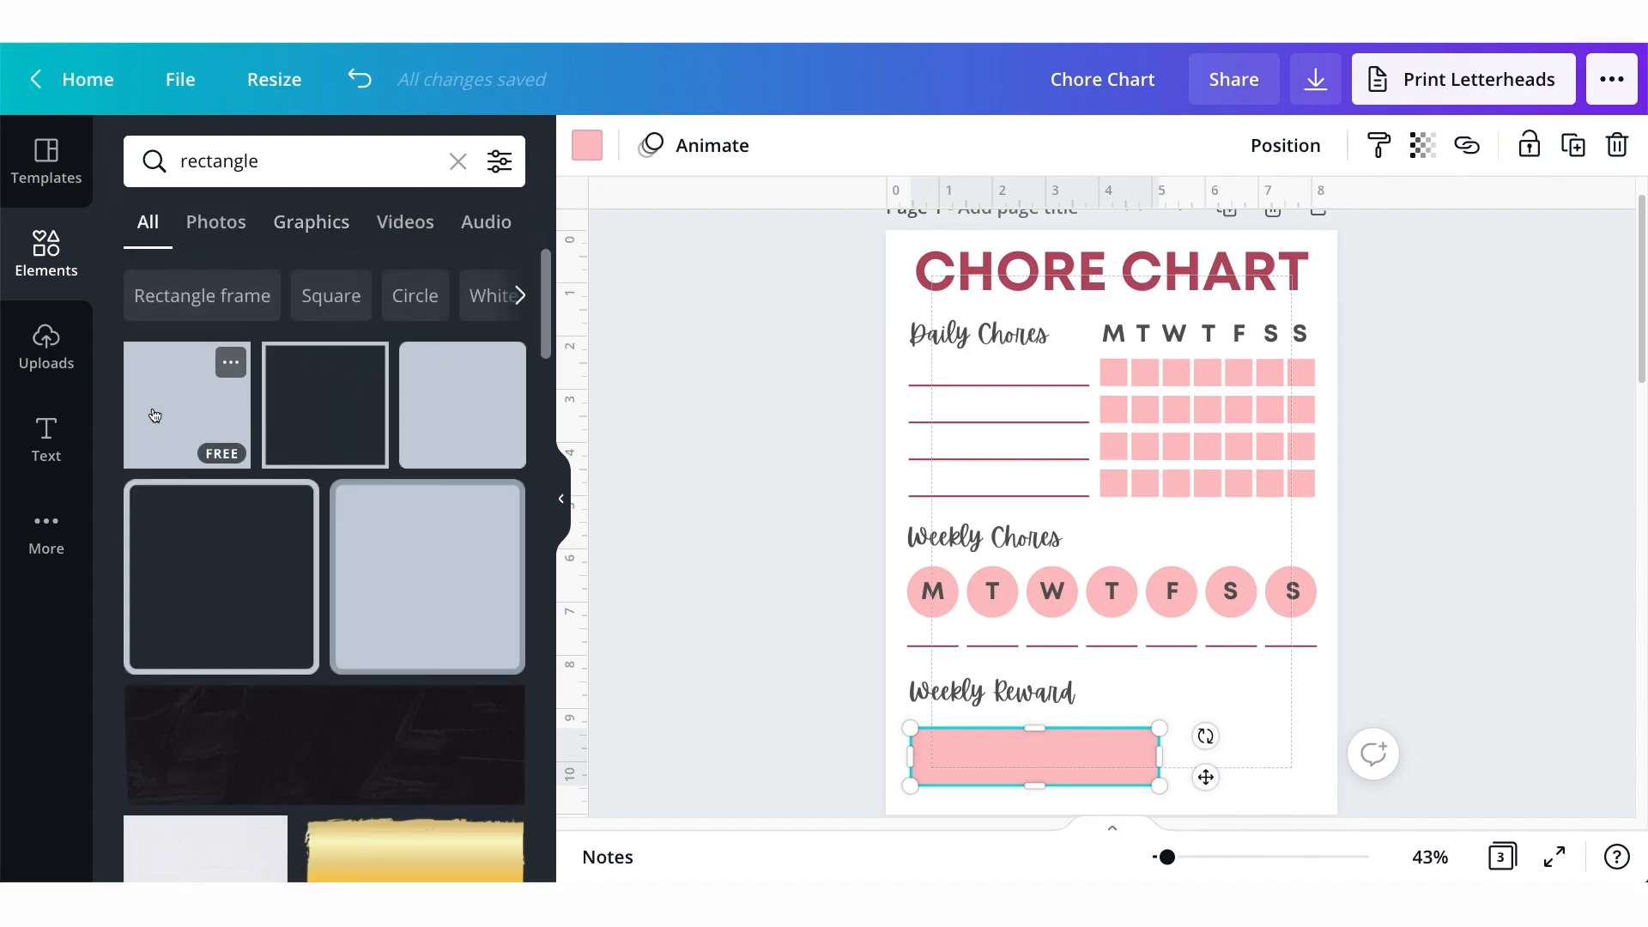
# Move the rectangle closer to the Weekly Reward heading and stretch it across the chart, about 7.6 by 1.1 inches.
pyautogui.click(1243, 721)
pyautogui.moveTo(1083, 750); pyautogui.dragTo(1322, 752)
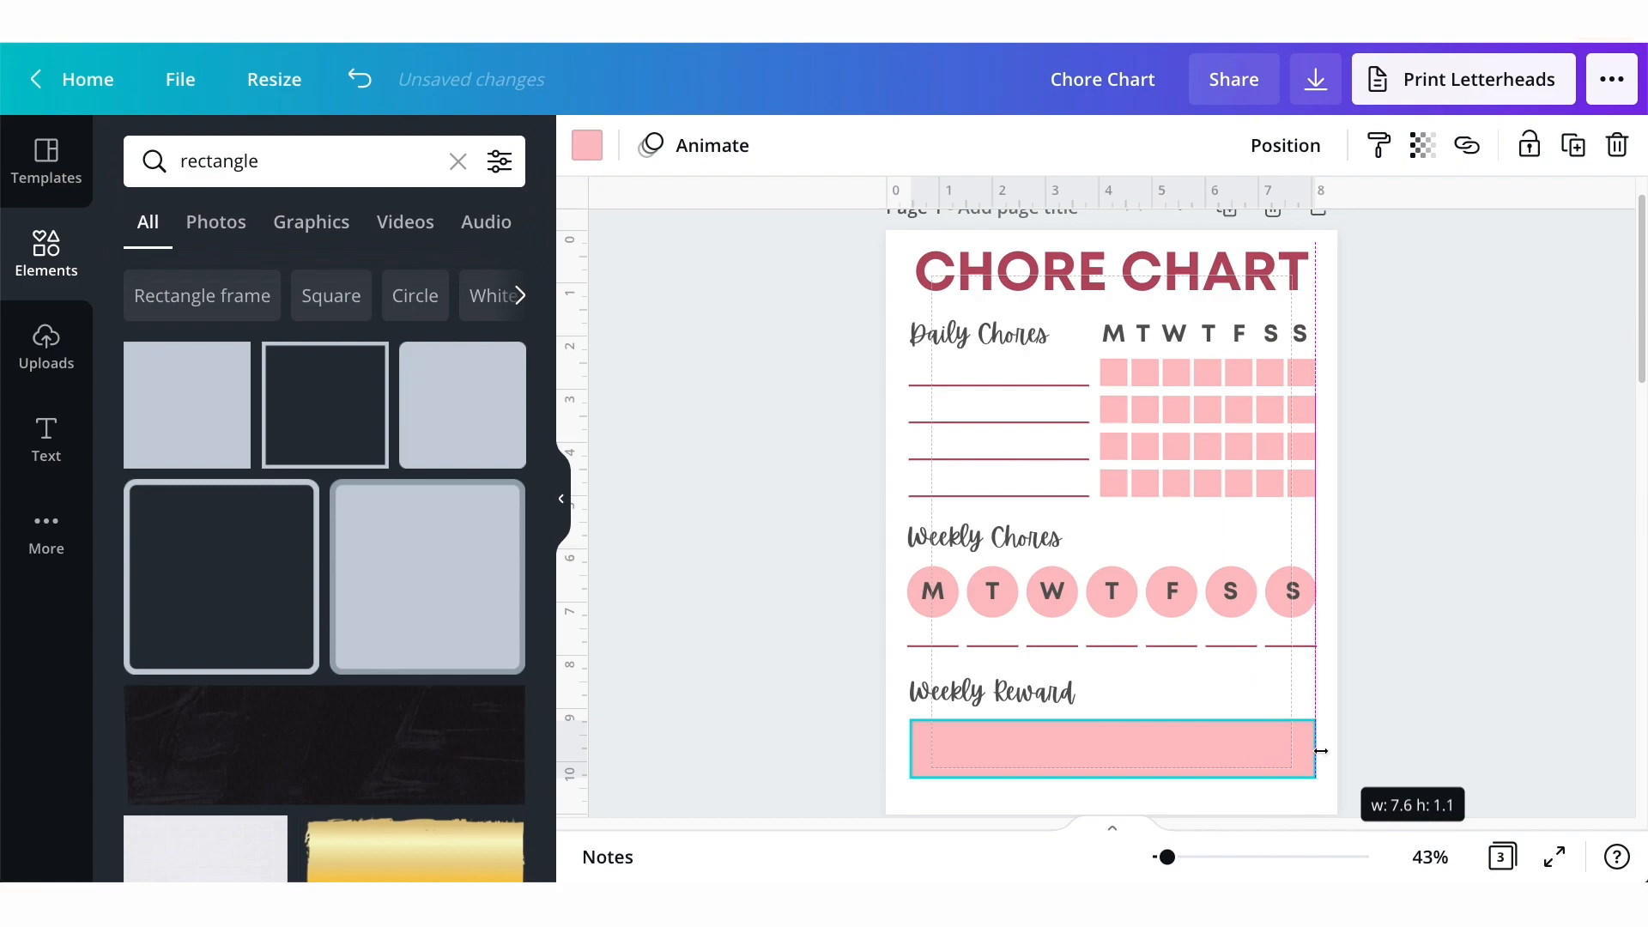
pyautogui.moveTo(1322, 751); pyautogui.dragTo(1322, 751)
pyautogui.moveTo(913, 750); pyautogui.dragTo(905, 750)
pyautogui.click(1445, 674)
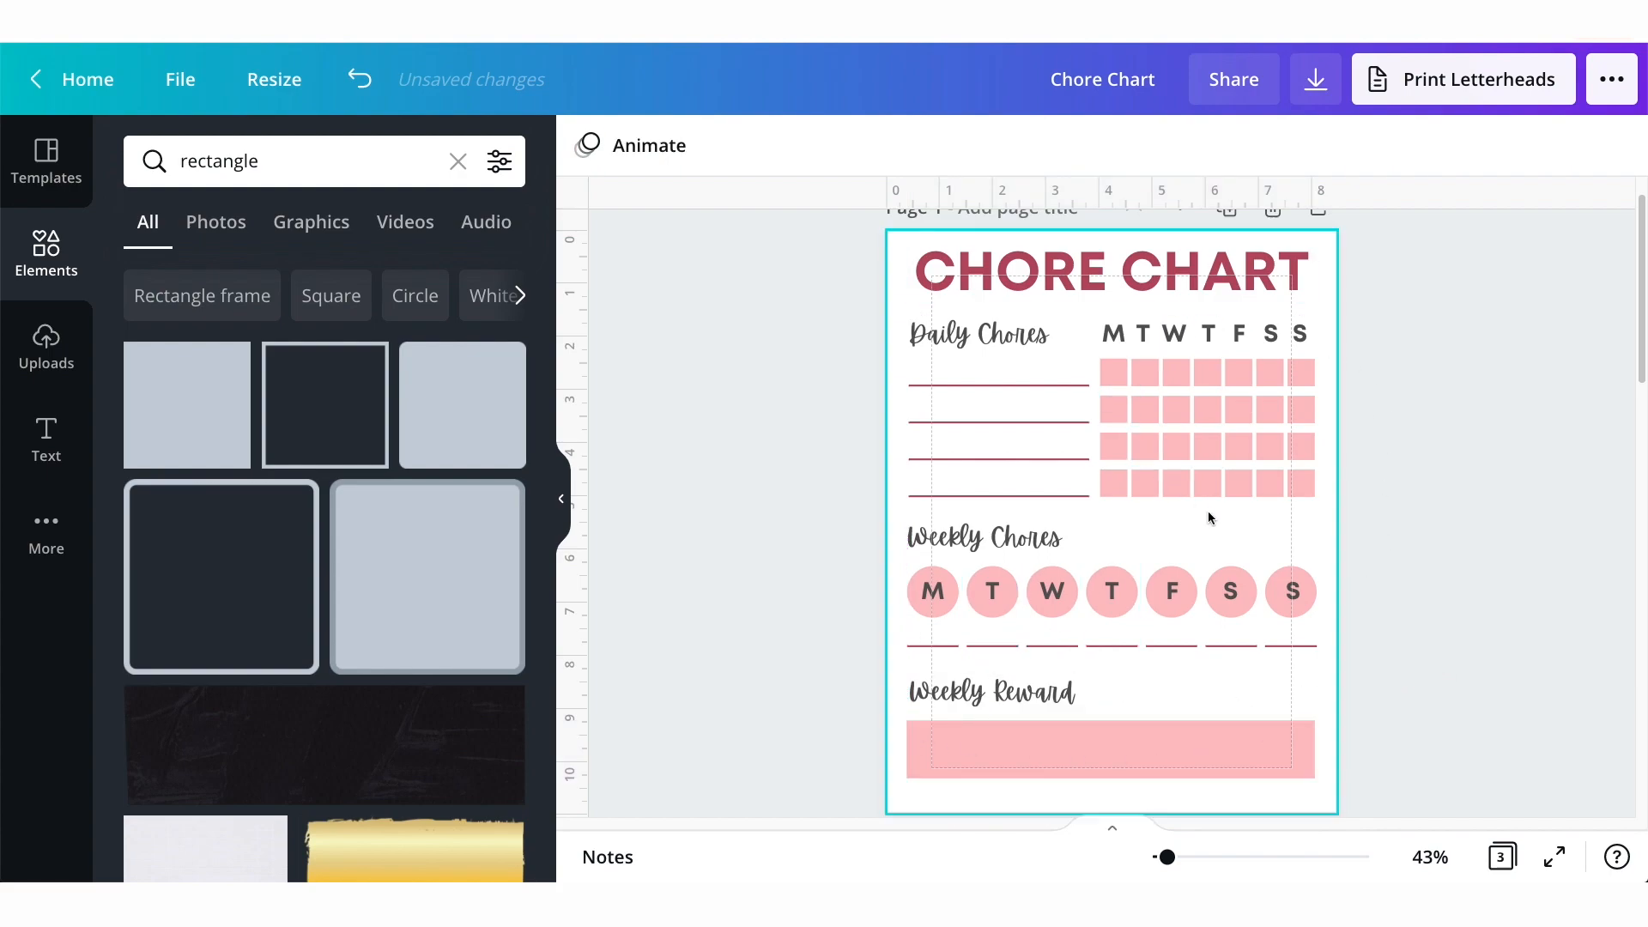
# Select the Daily Chores section and the Weekly Chores section in turn to line up their edges and even out the spacing.
pyautogui.moveTo(1380, 514); pyautogui.dragTo(965, 329)
pyautogui.moveTo(868, 520); pyautogui.dragTo(1339, 657)
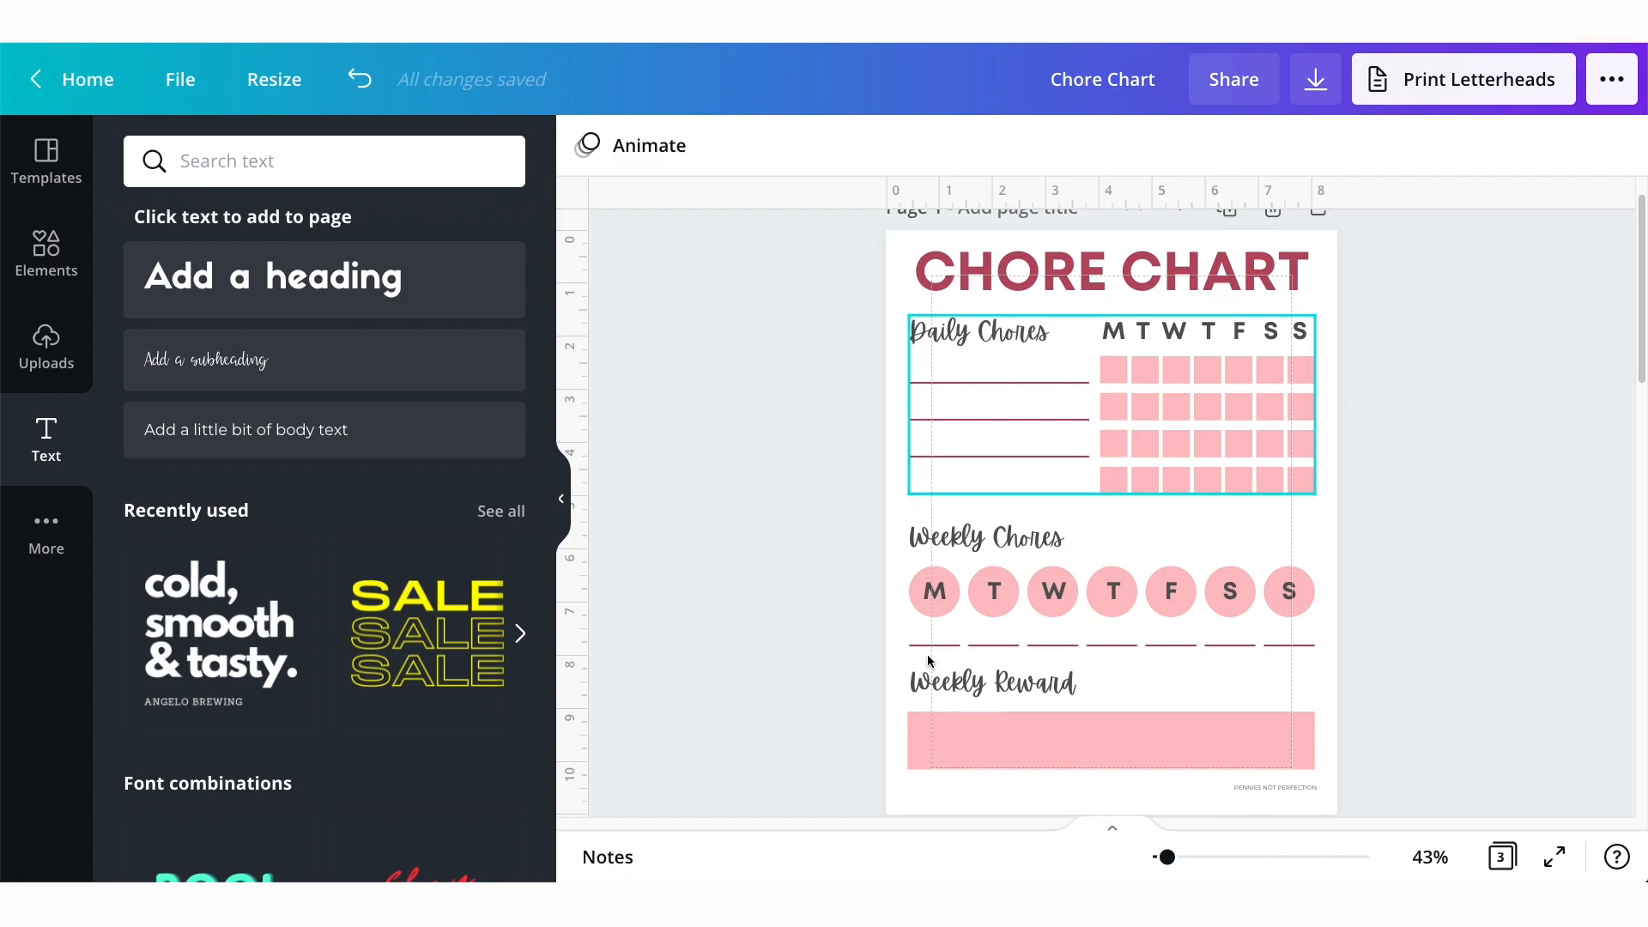
# Zoom out to 29% and go through the three pages to compare the finished chore chart variations.
pyautogui.click(1113, 832)
pyautogui.click(754, 741)
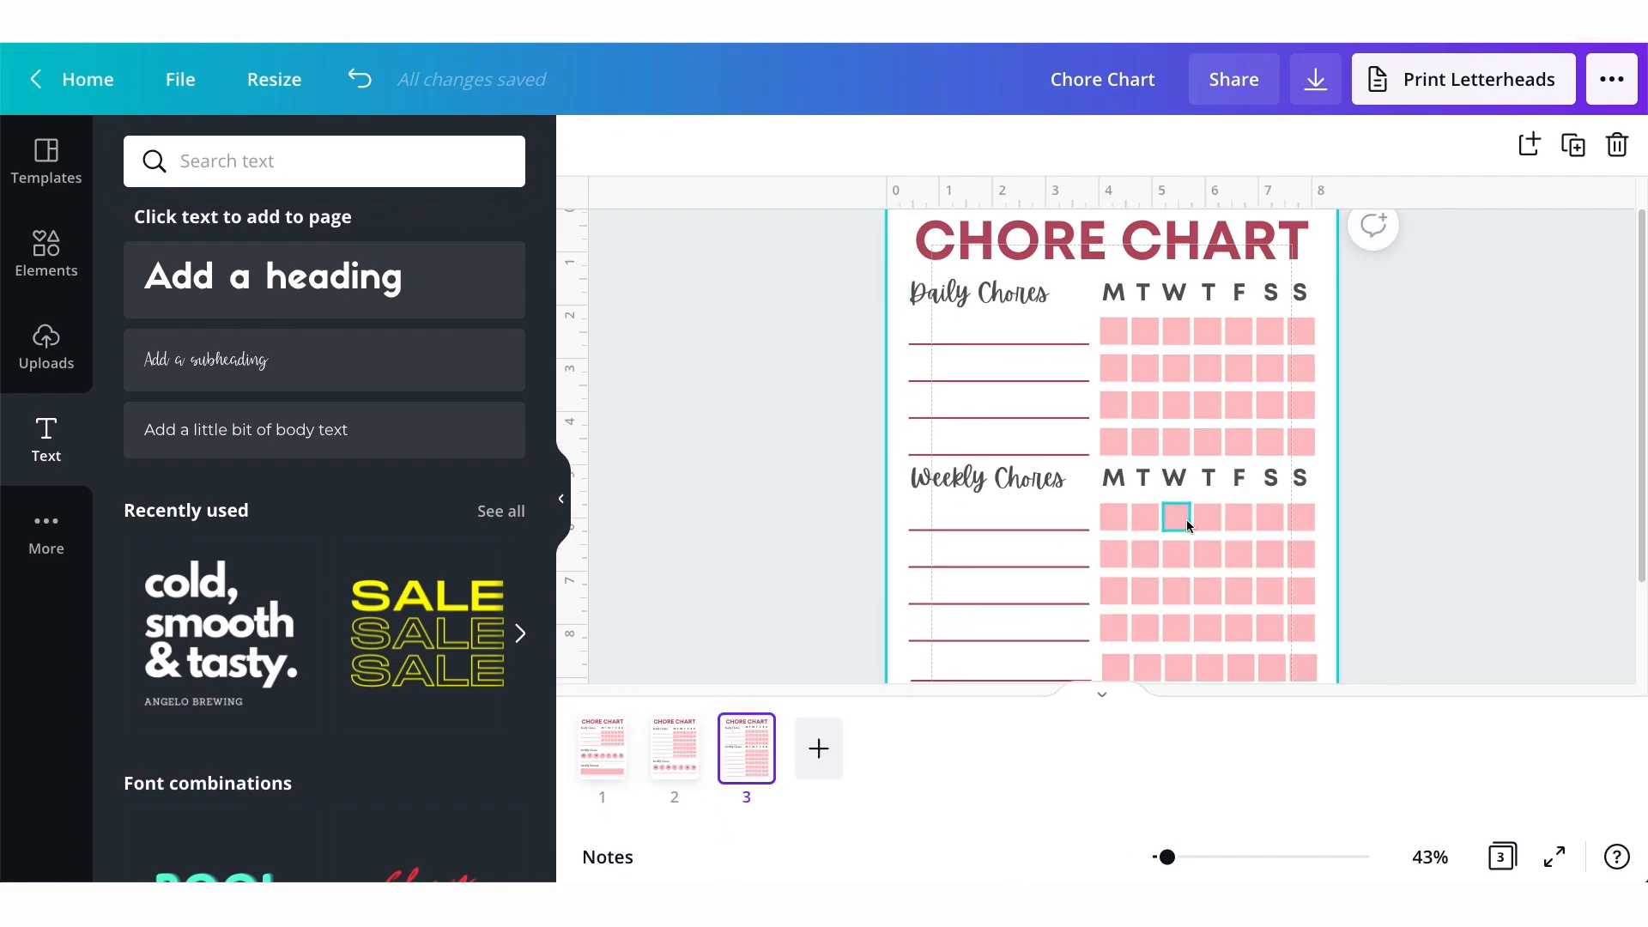
pyautogui.click(1418, 488)
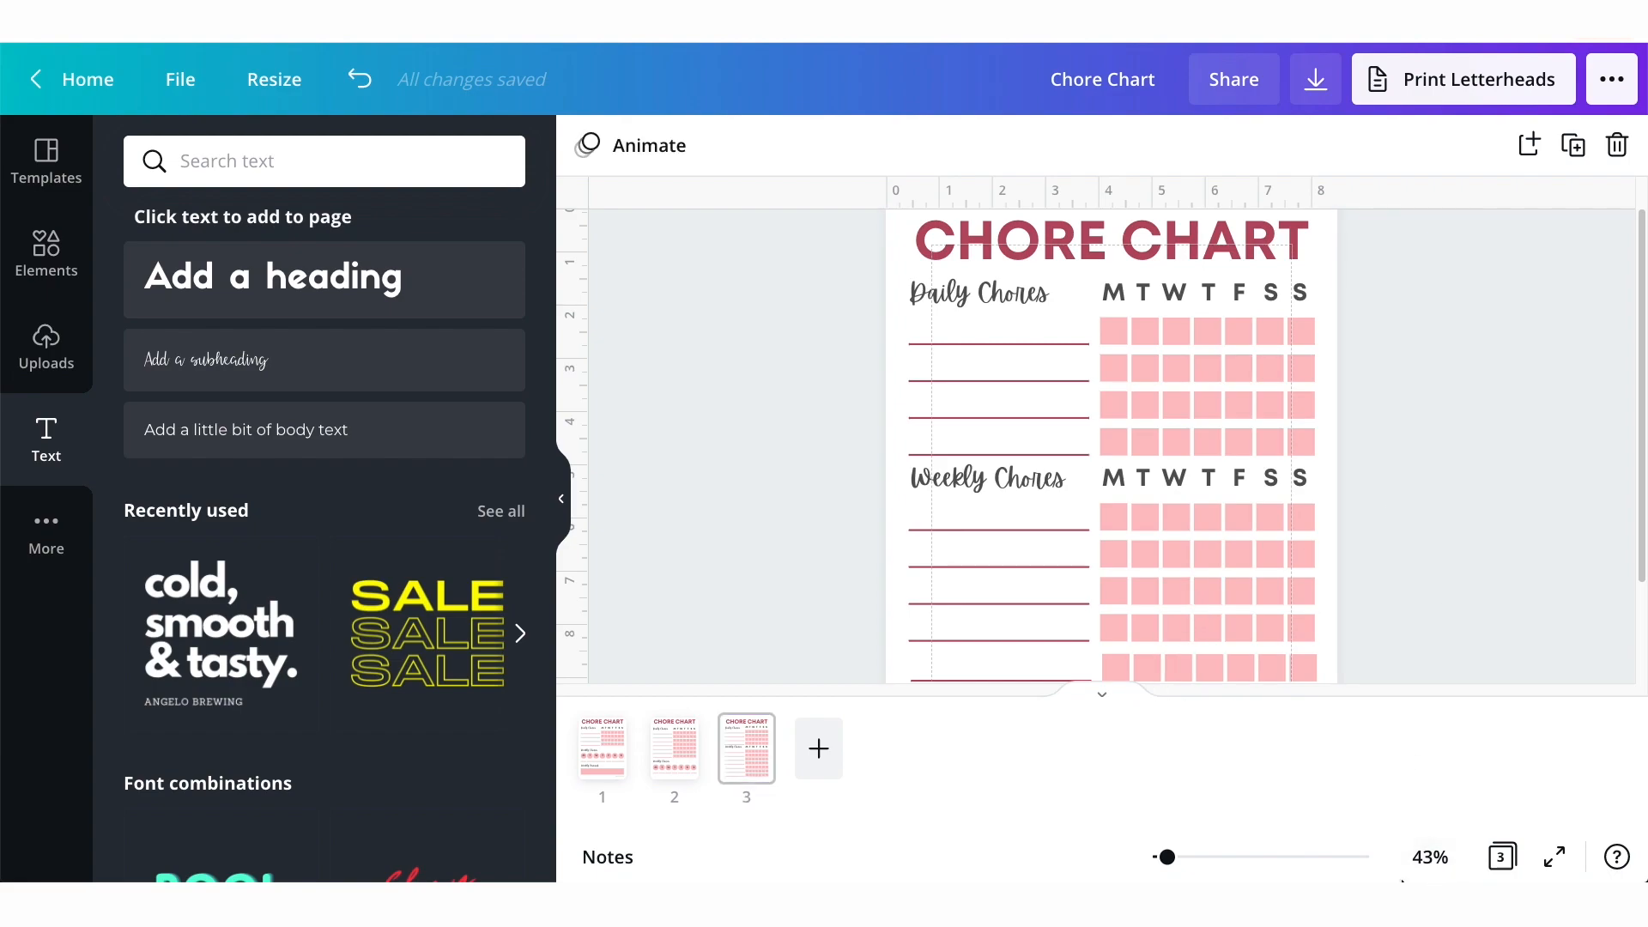
pyautogui.moveTo(1167, 857); pyautogui.dragTo(1160, 856)
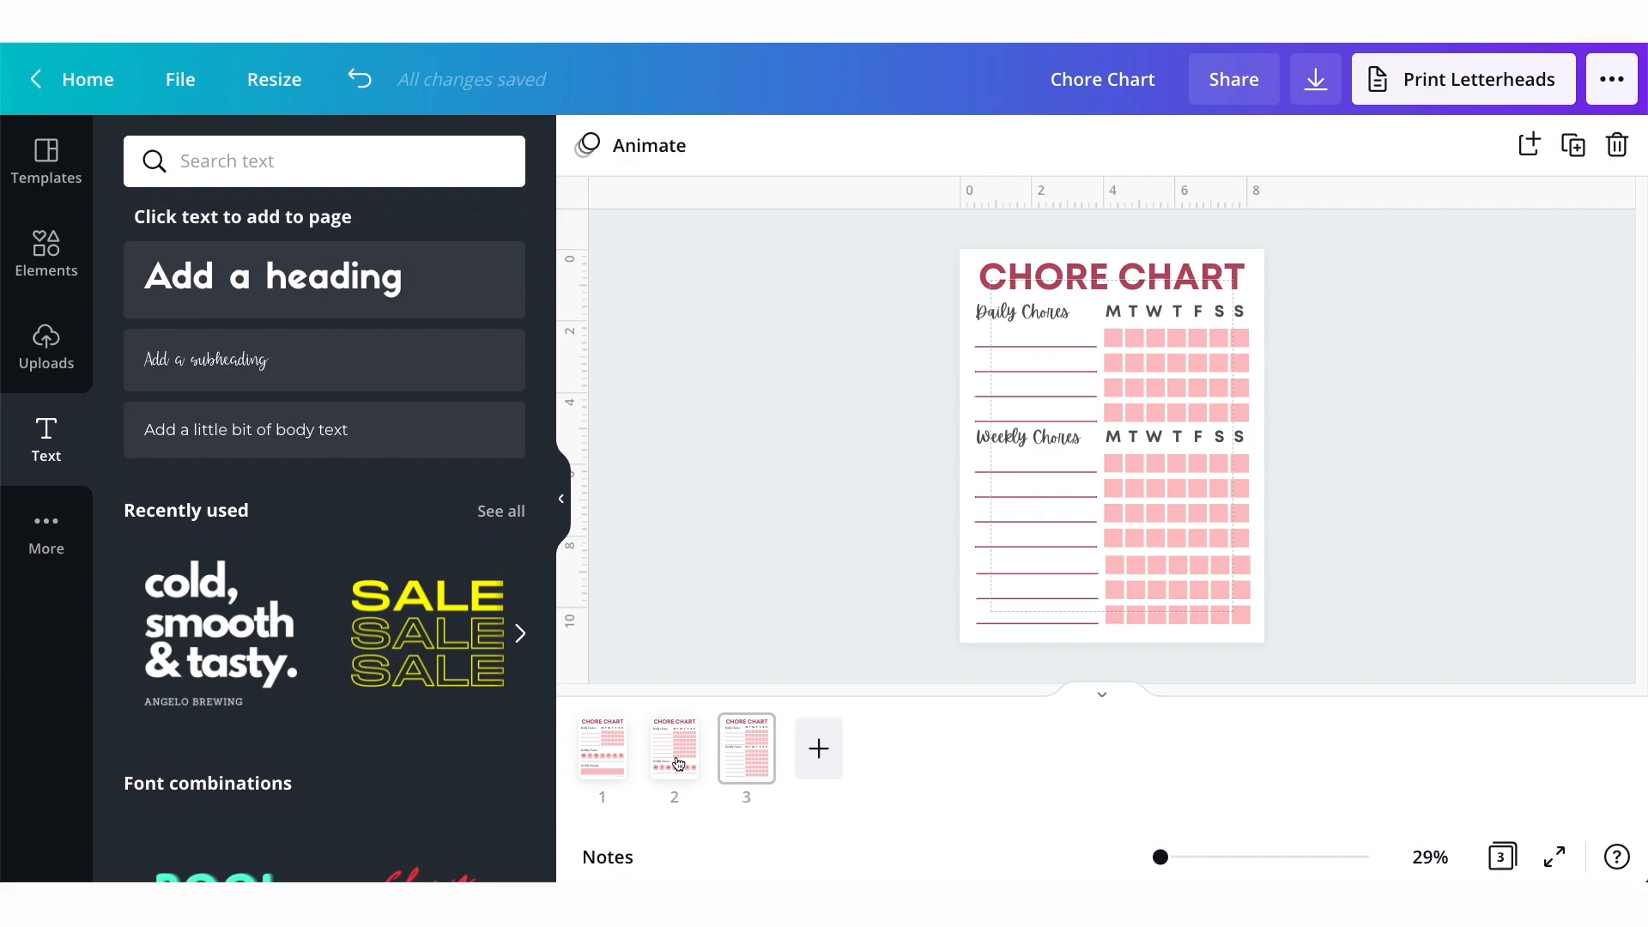
pyautogui.click(608, 759)
pyautogui.click(668, 757)
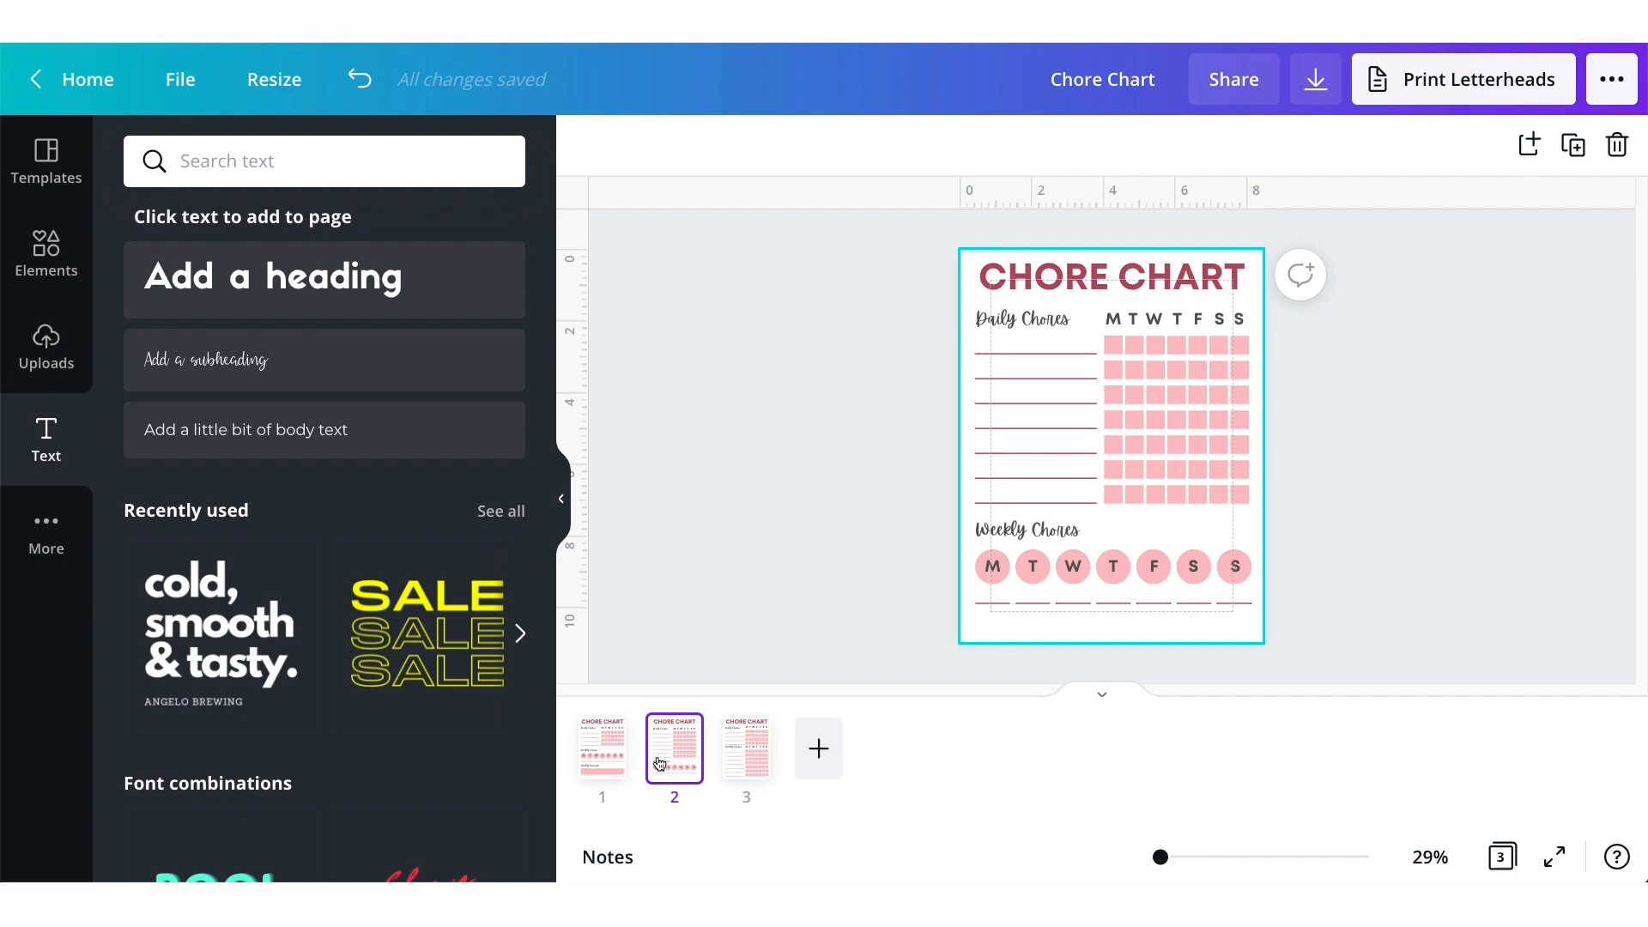
pyautogui.click(736, 767)
pyautogui.click(666, 759)
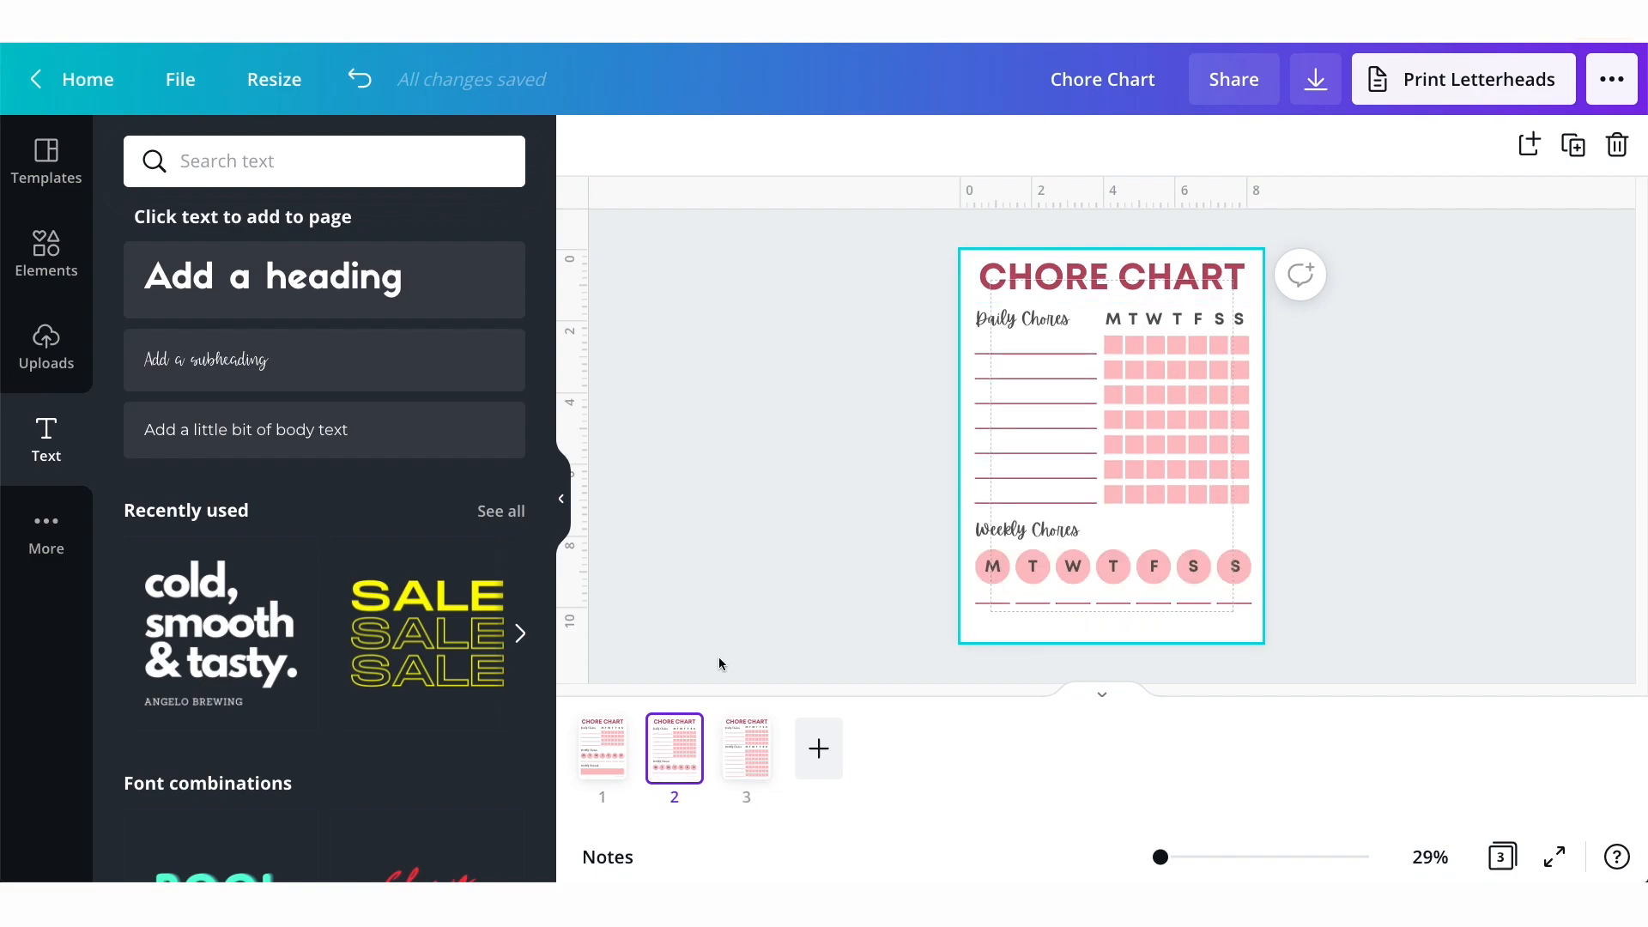
pyautogui.click(607, 743)
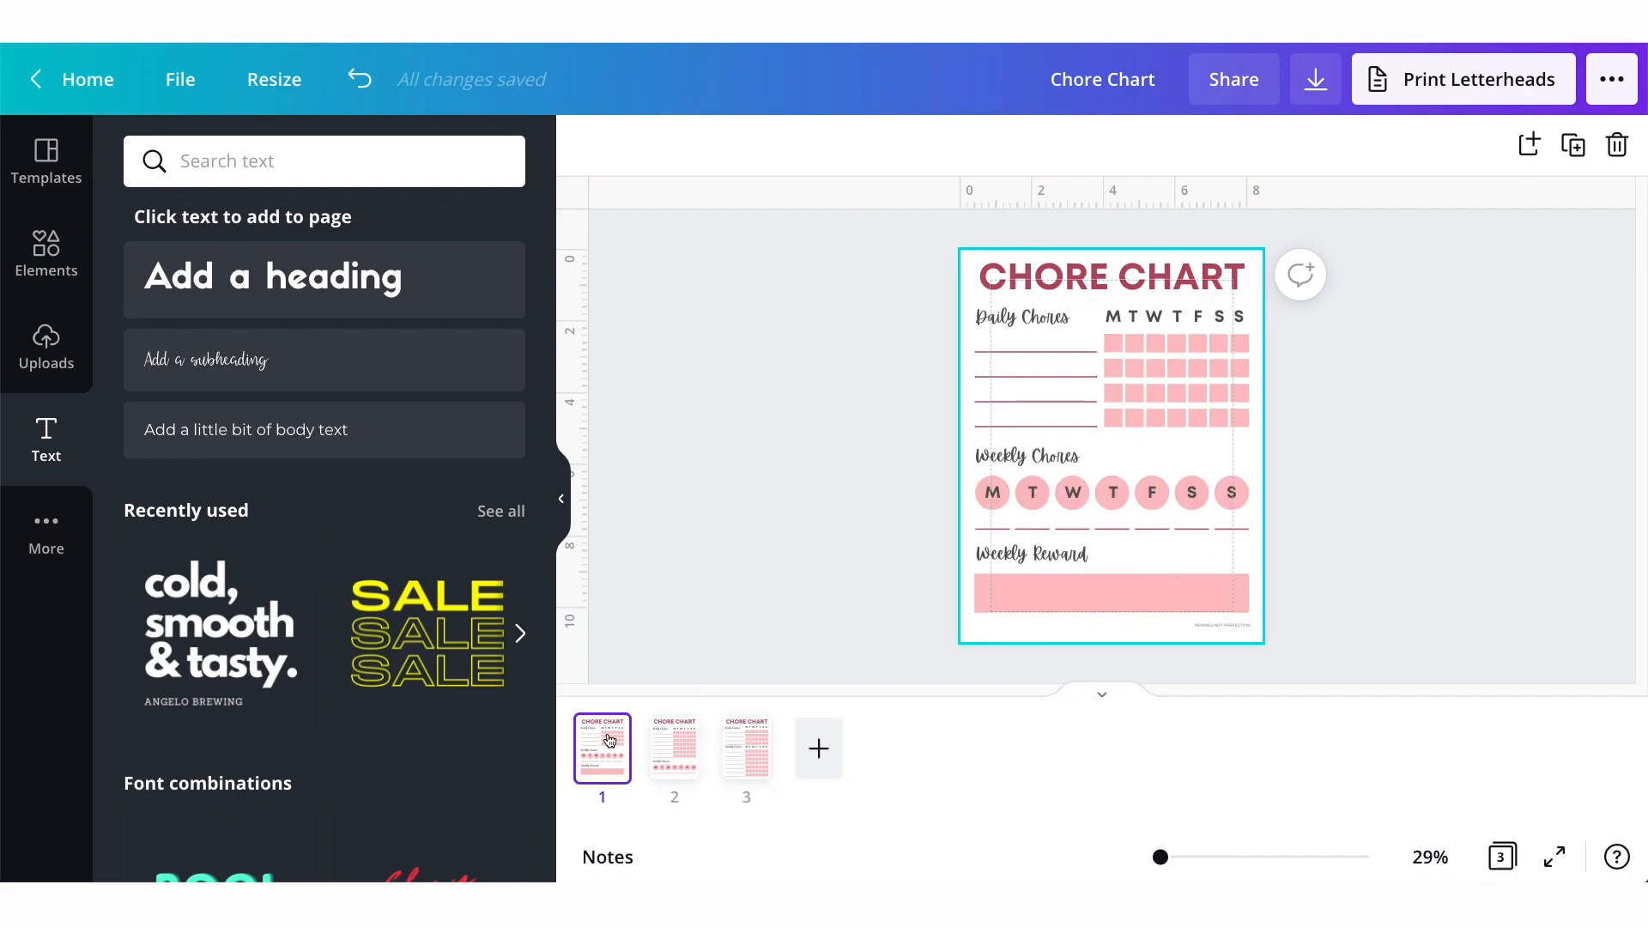
# View page 3 and page 1 of the chart again, and hide the page thumbnail strip to show the pages stacked.
pyautogui.click(749, 766)
pyautogui.click(616, 764)
pyautogui.click(1102, 692)
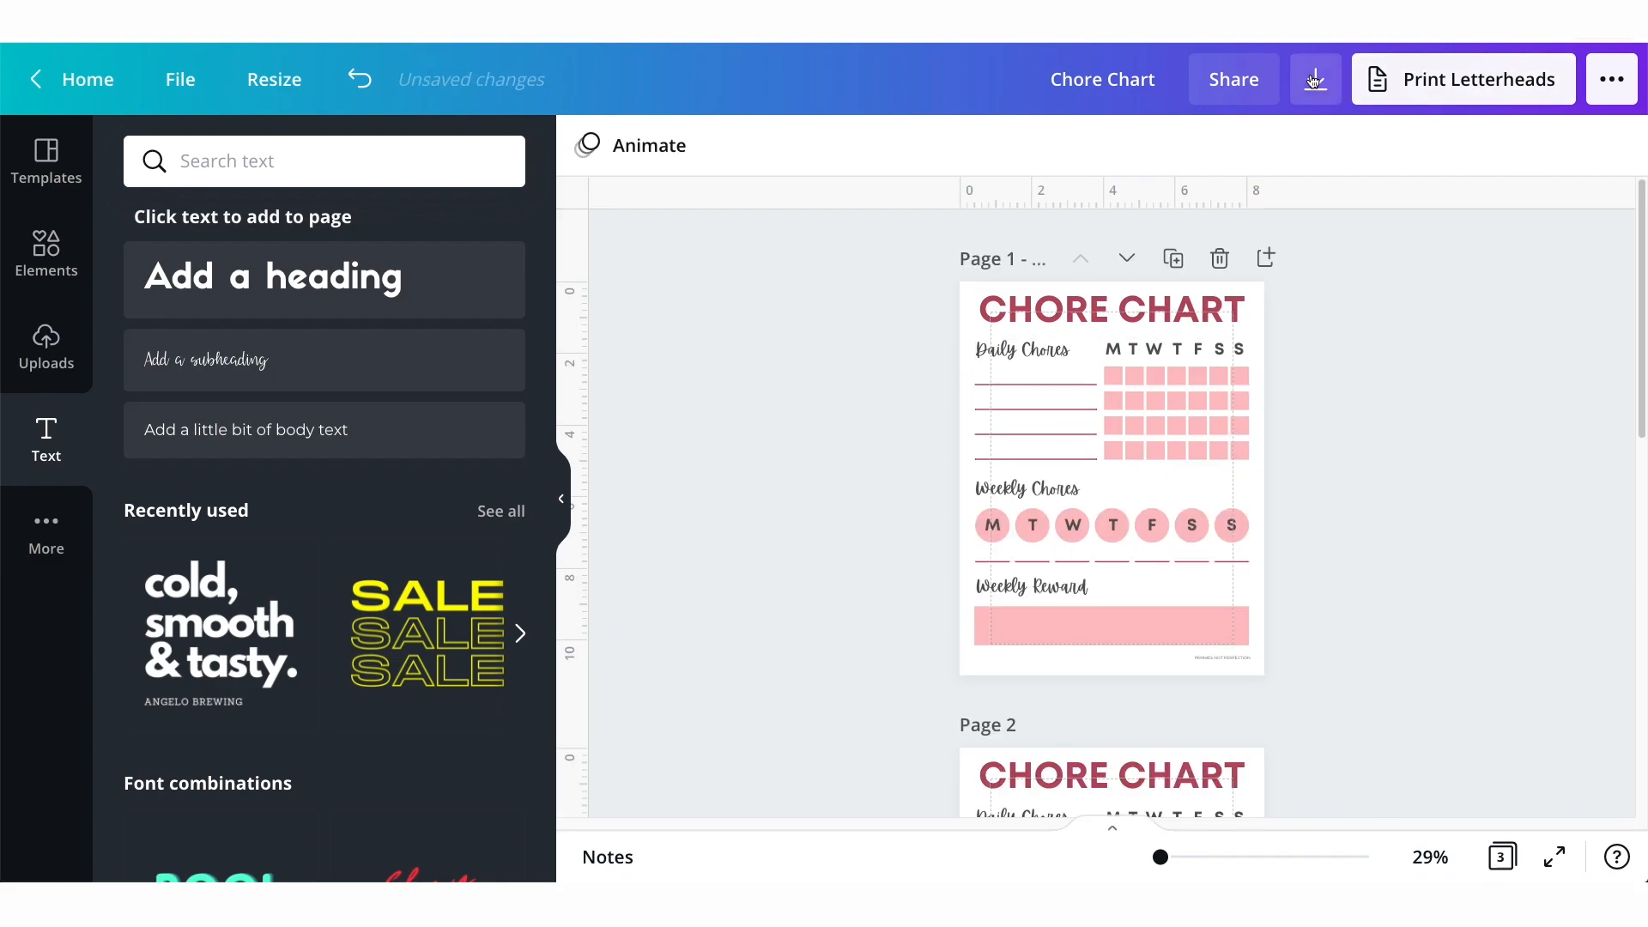
# Download all three pages of the chore chart as one PDF Print file without crop marks and bleed.
pyautogui.click(1313, 80)
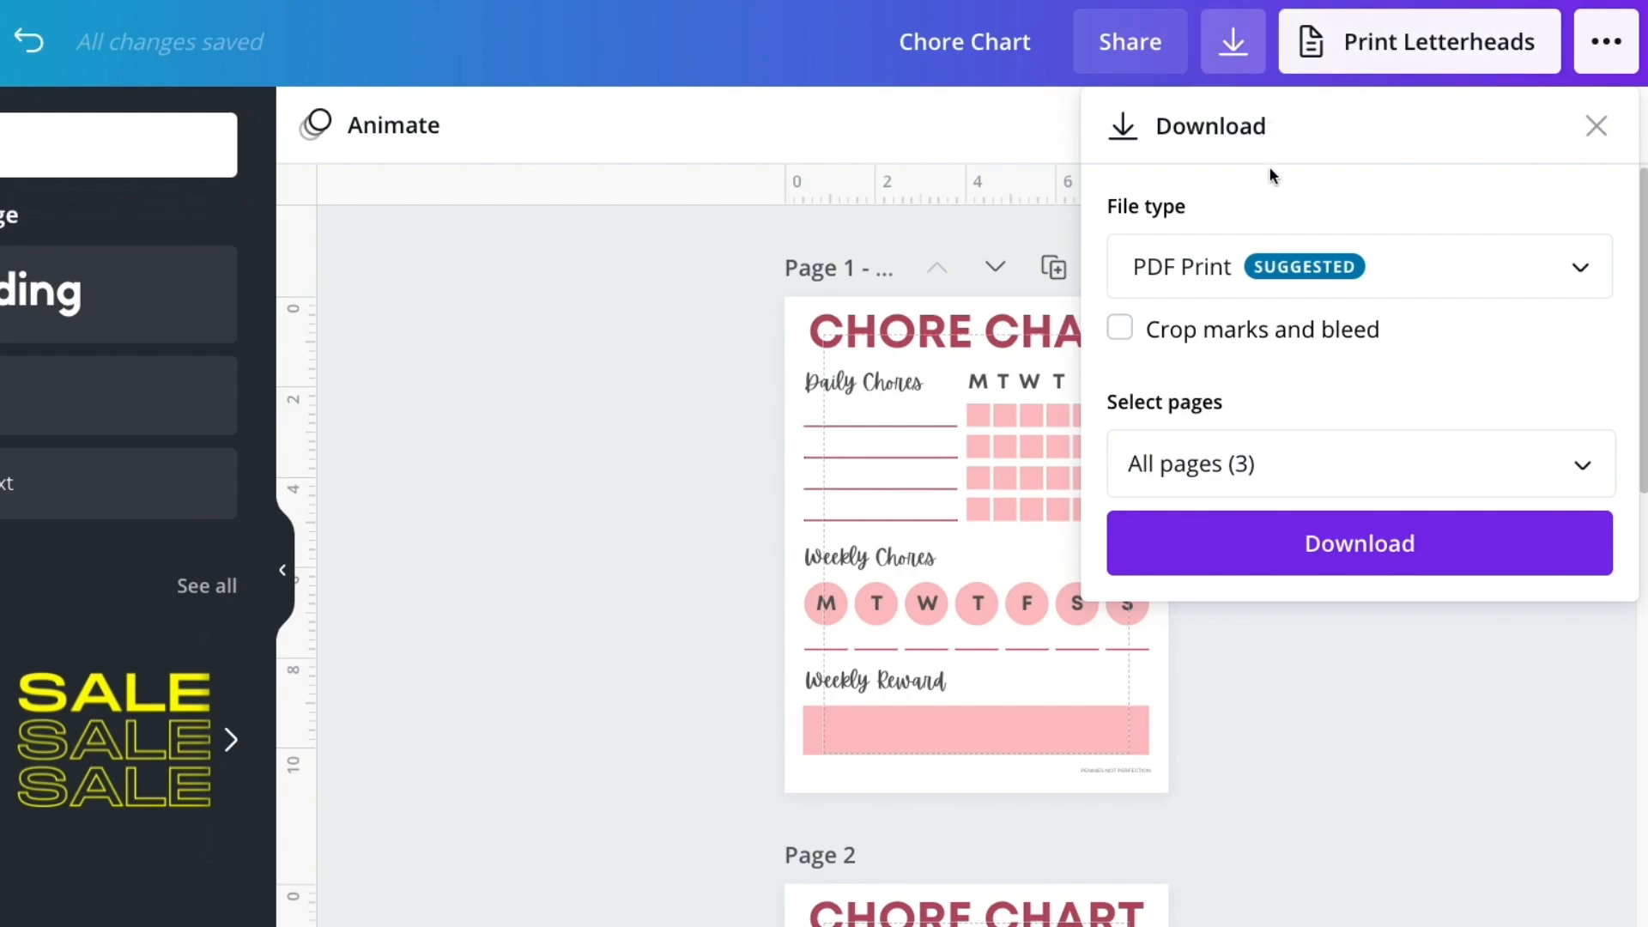
pyautogui.click(1285, 271)
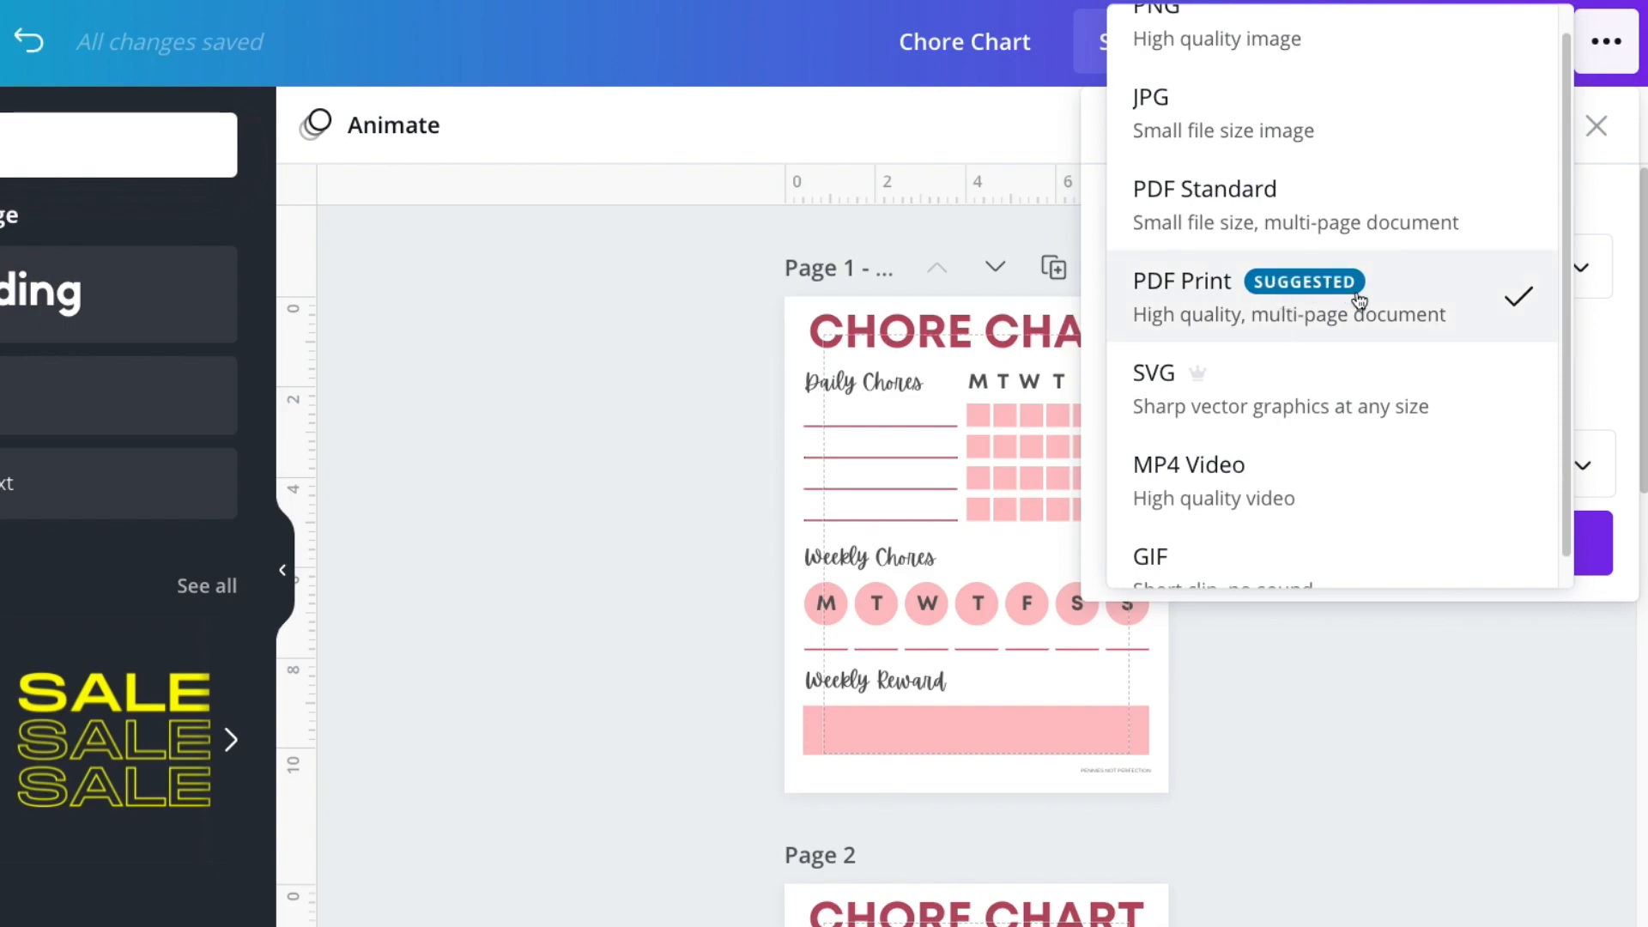
pyautogui.click(1625, 281)
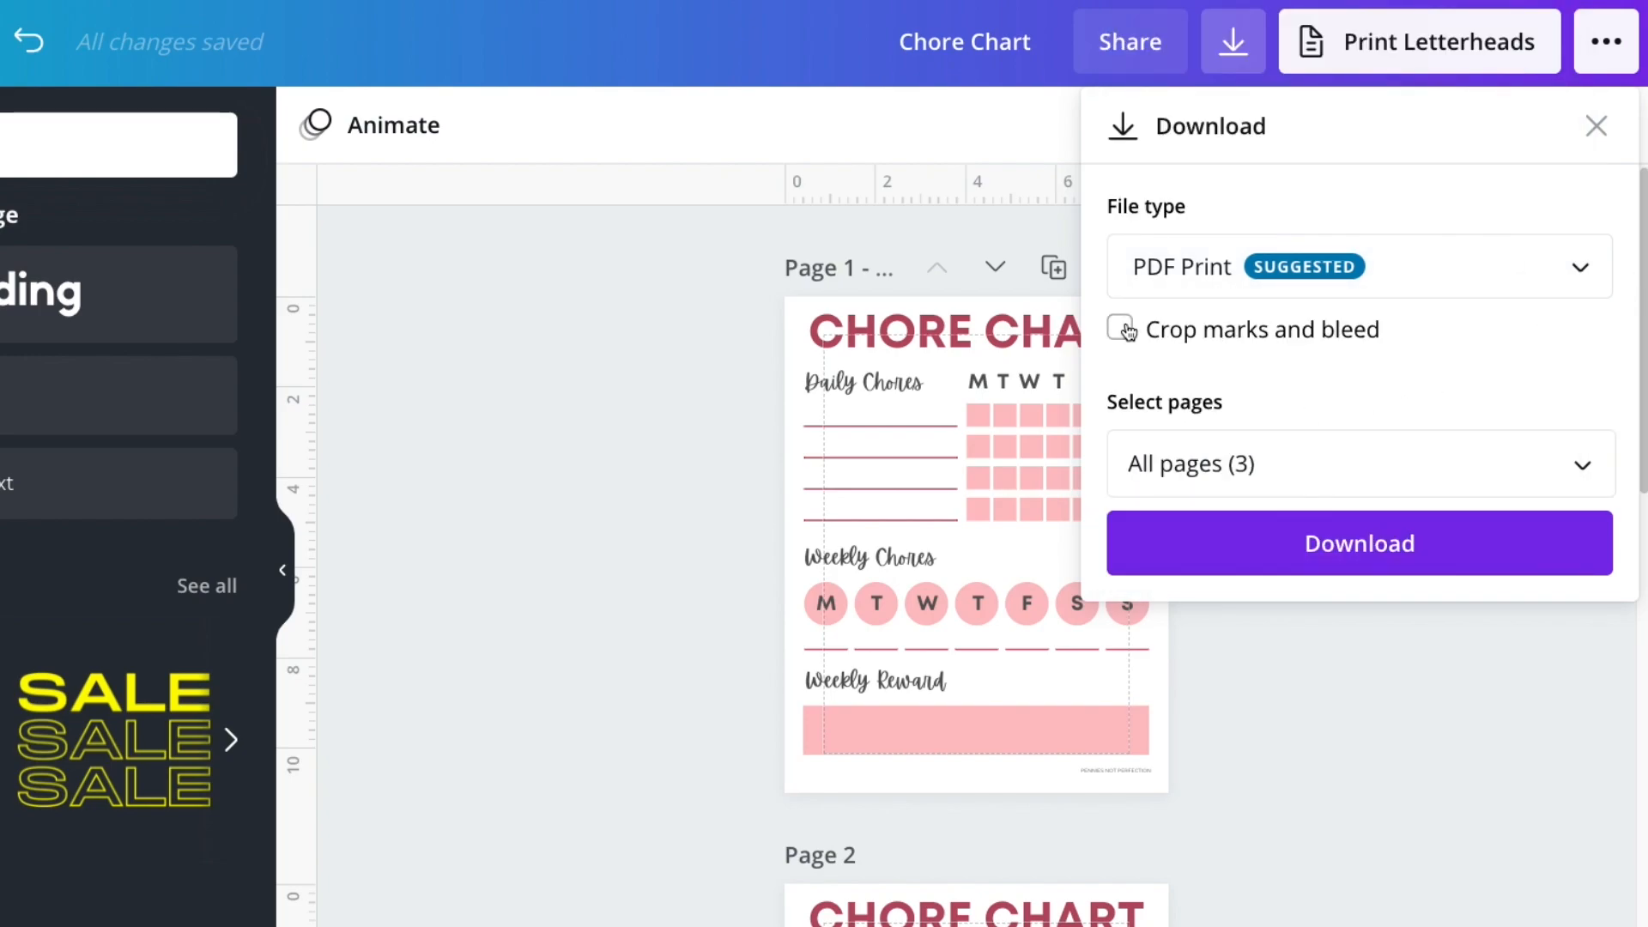
pyautogui.click(1576, 465)
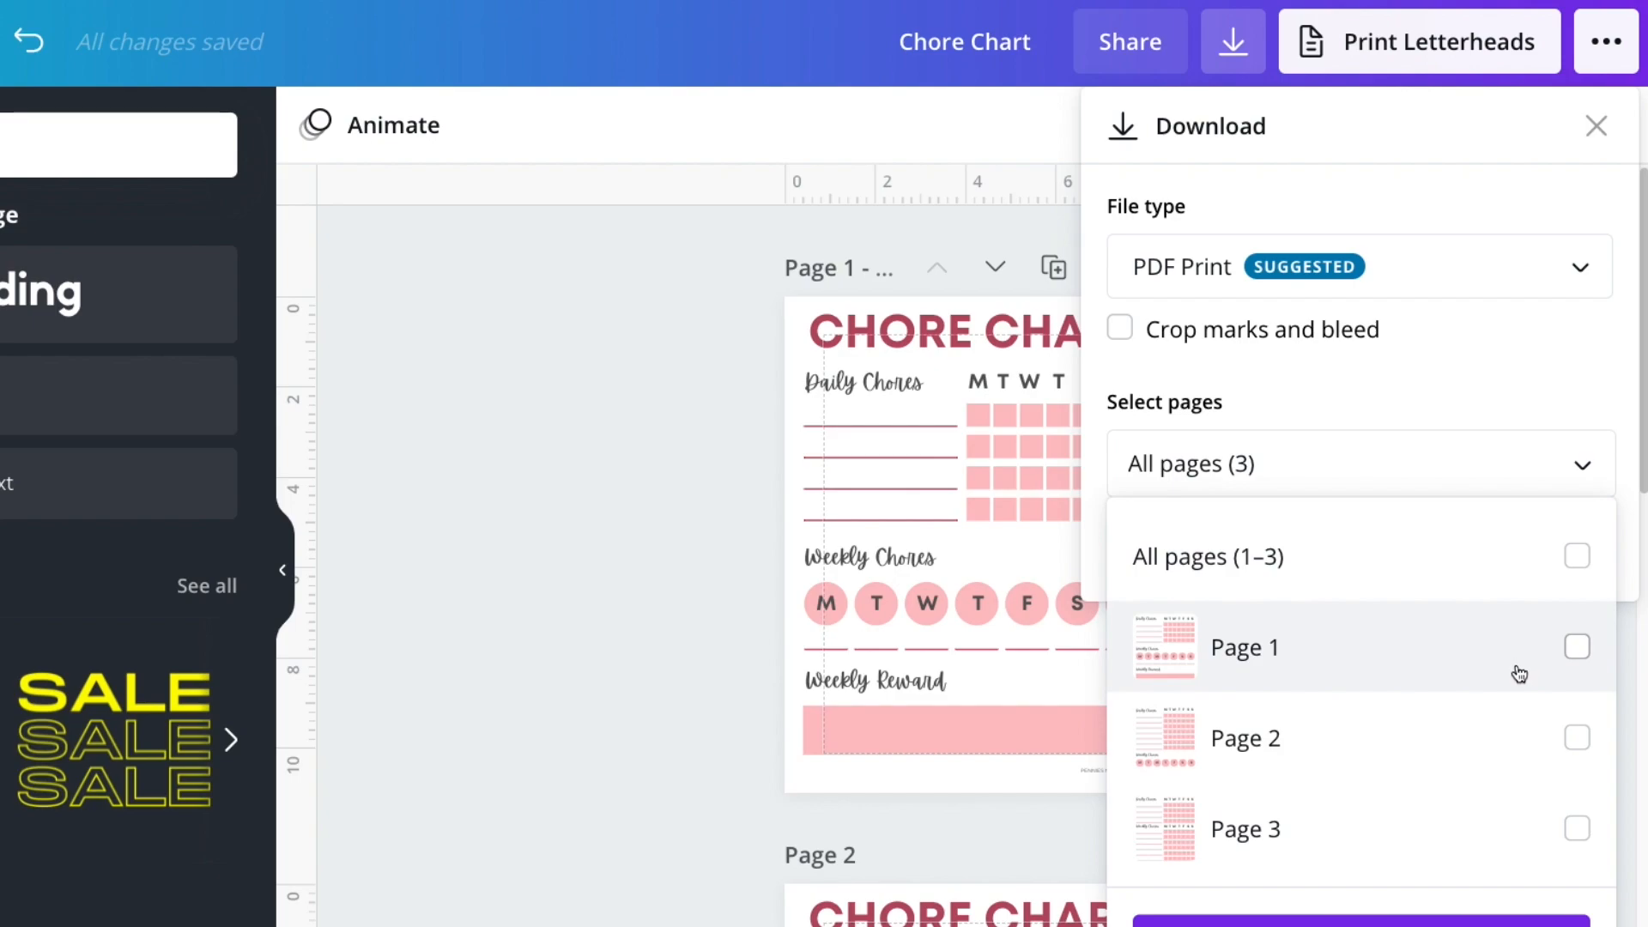
pyautogui.click(1519, 569)
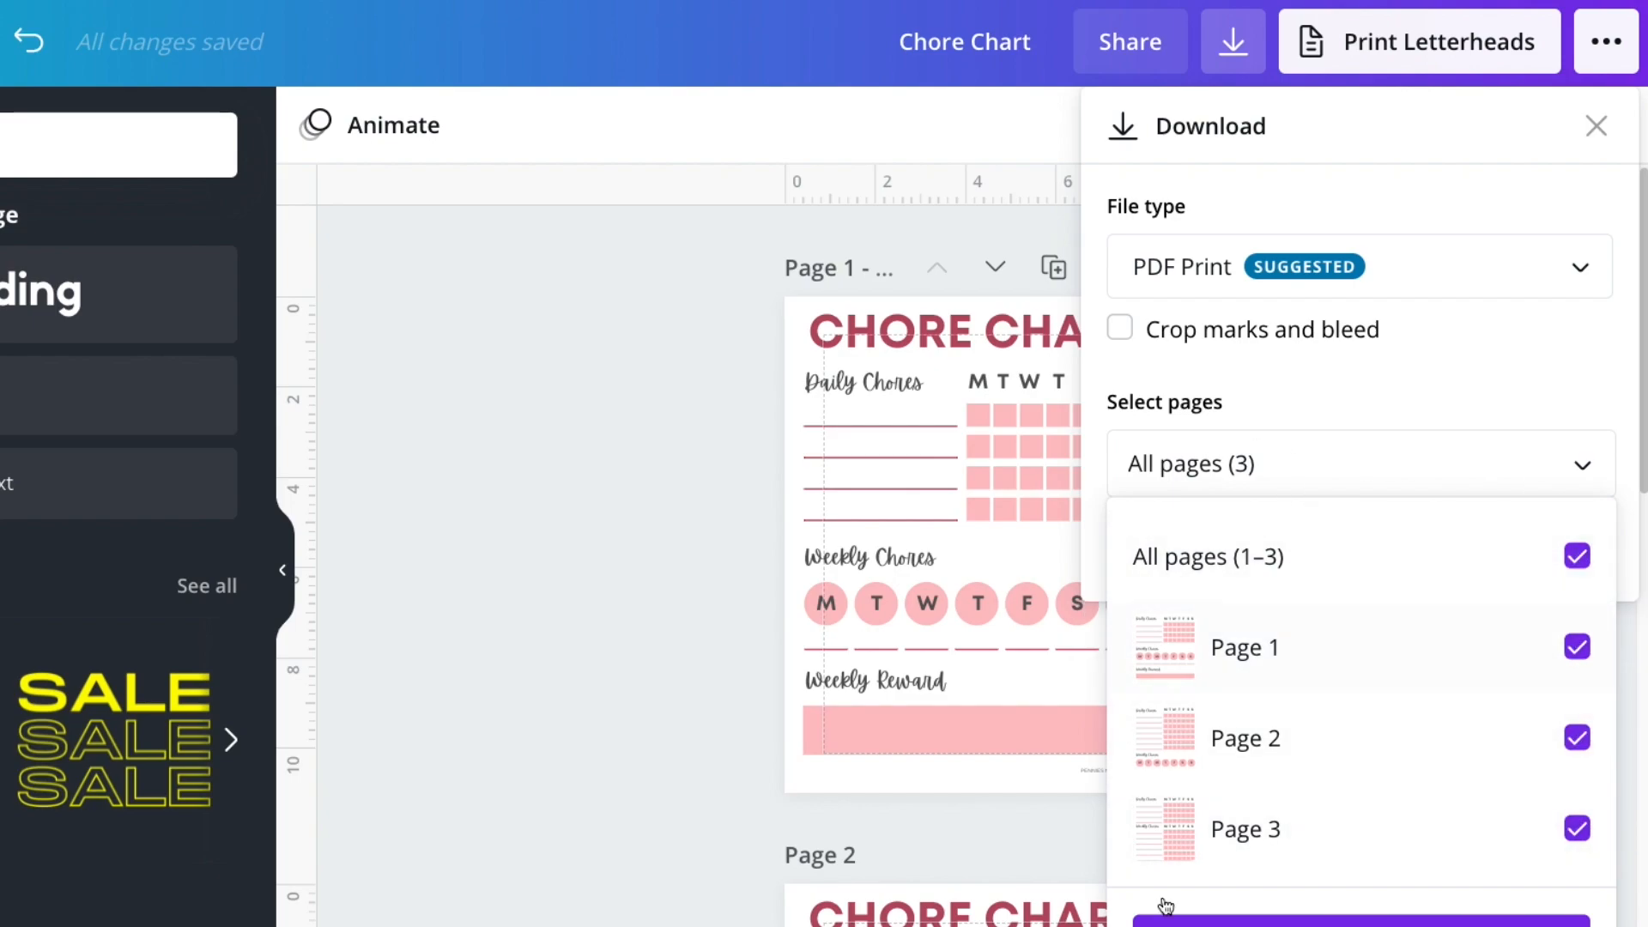
pyautogui.click(1406, 546)
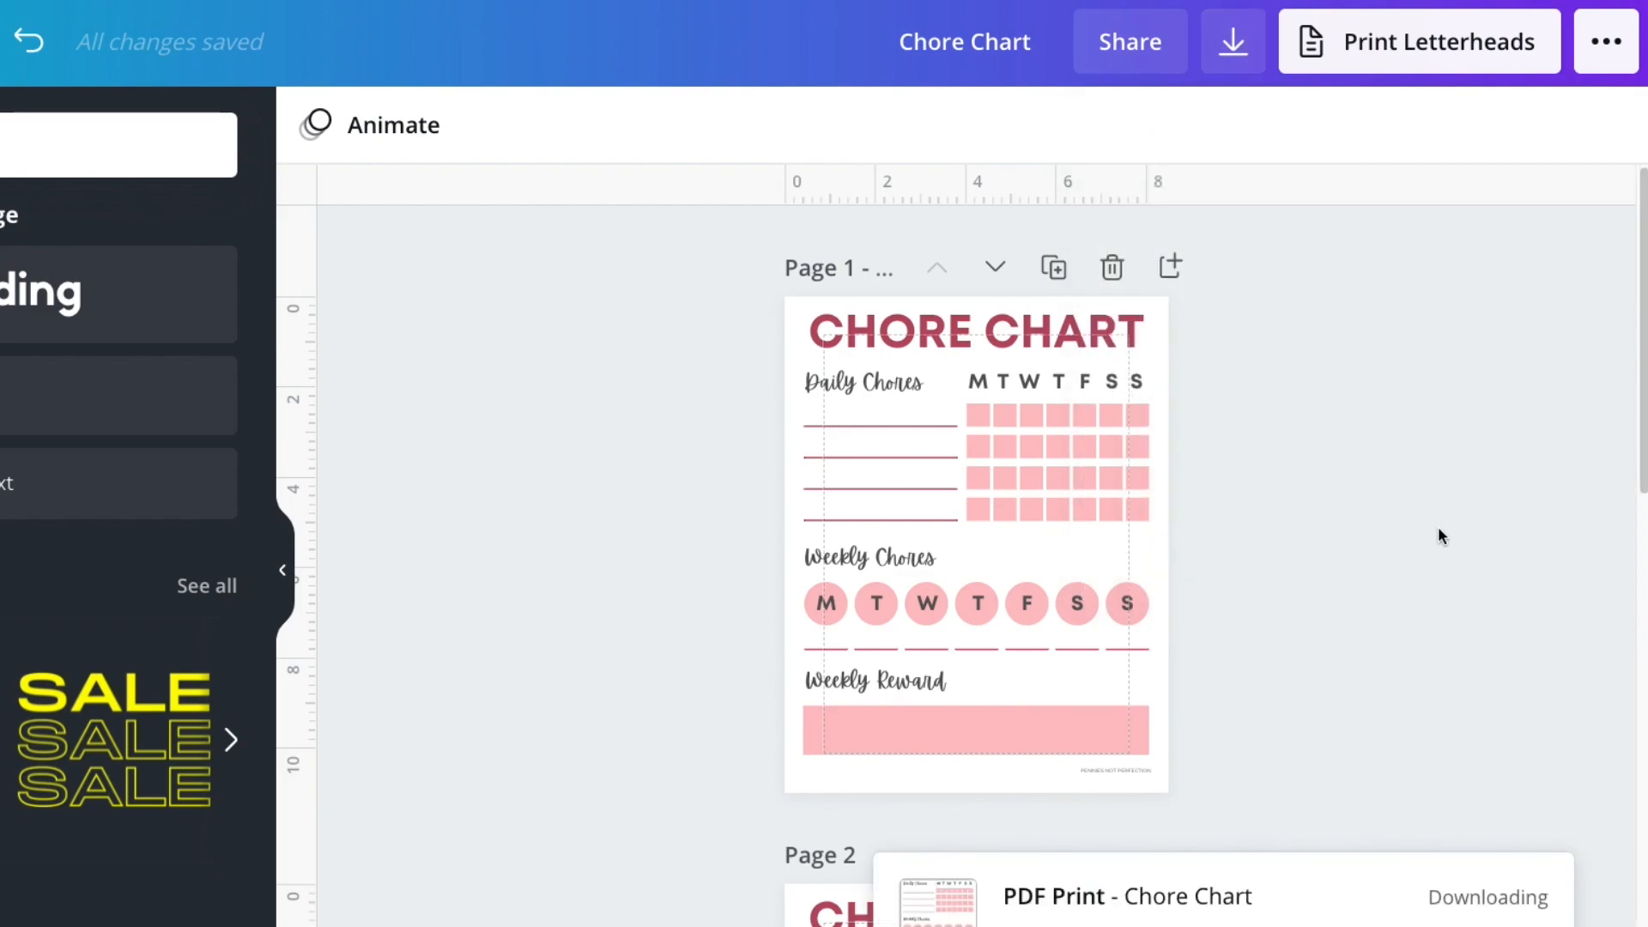
# Download only page 1 of the chore chart as a separate PDF Print file, and dismiss the saved-design message.
pyautogui.click(1238, 43)
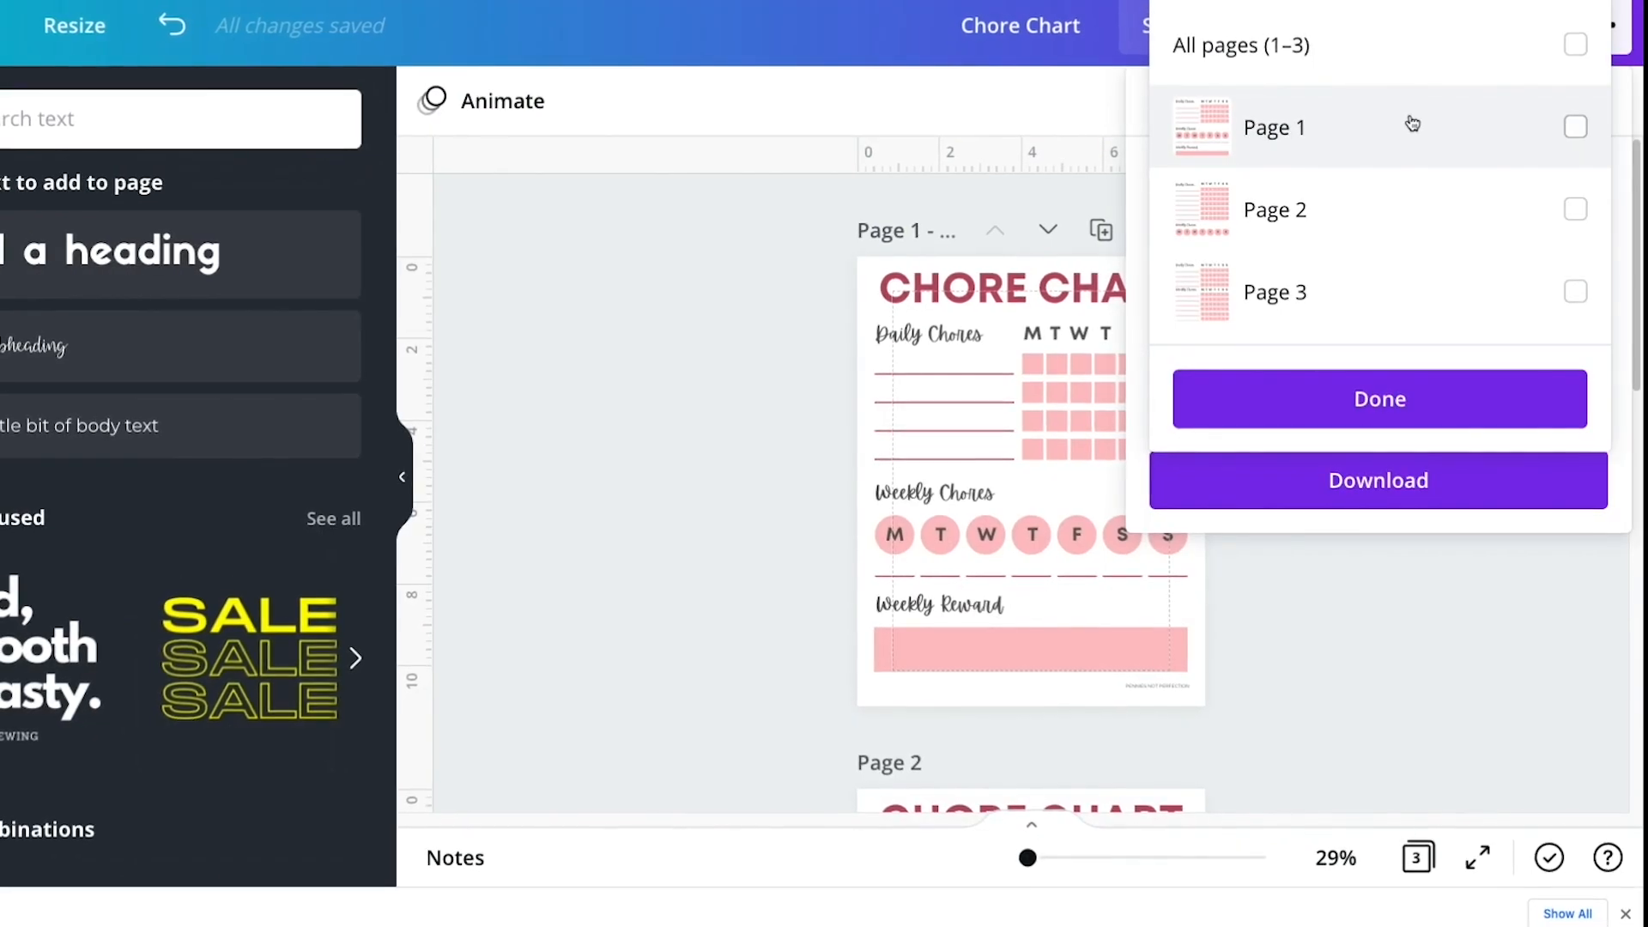
pyautogui.click(1413, 124)
pyautogui.click(1472, 401)
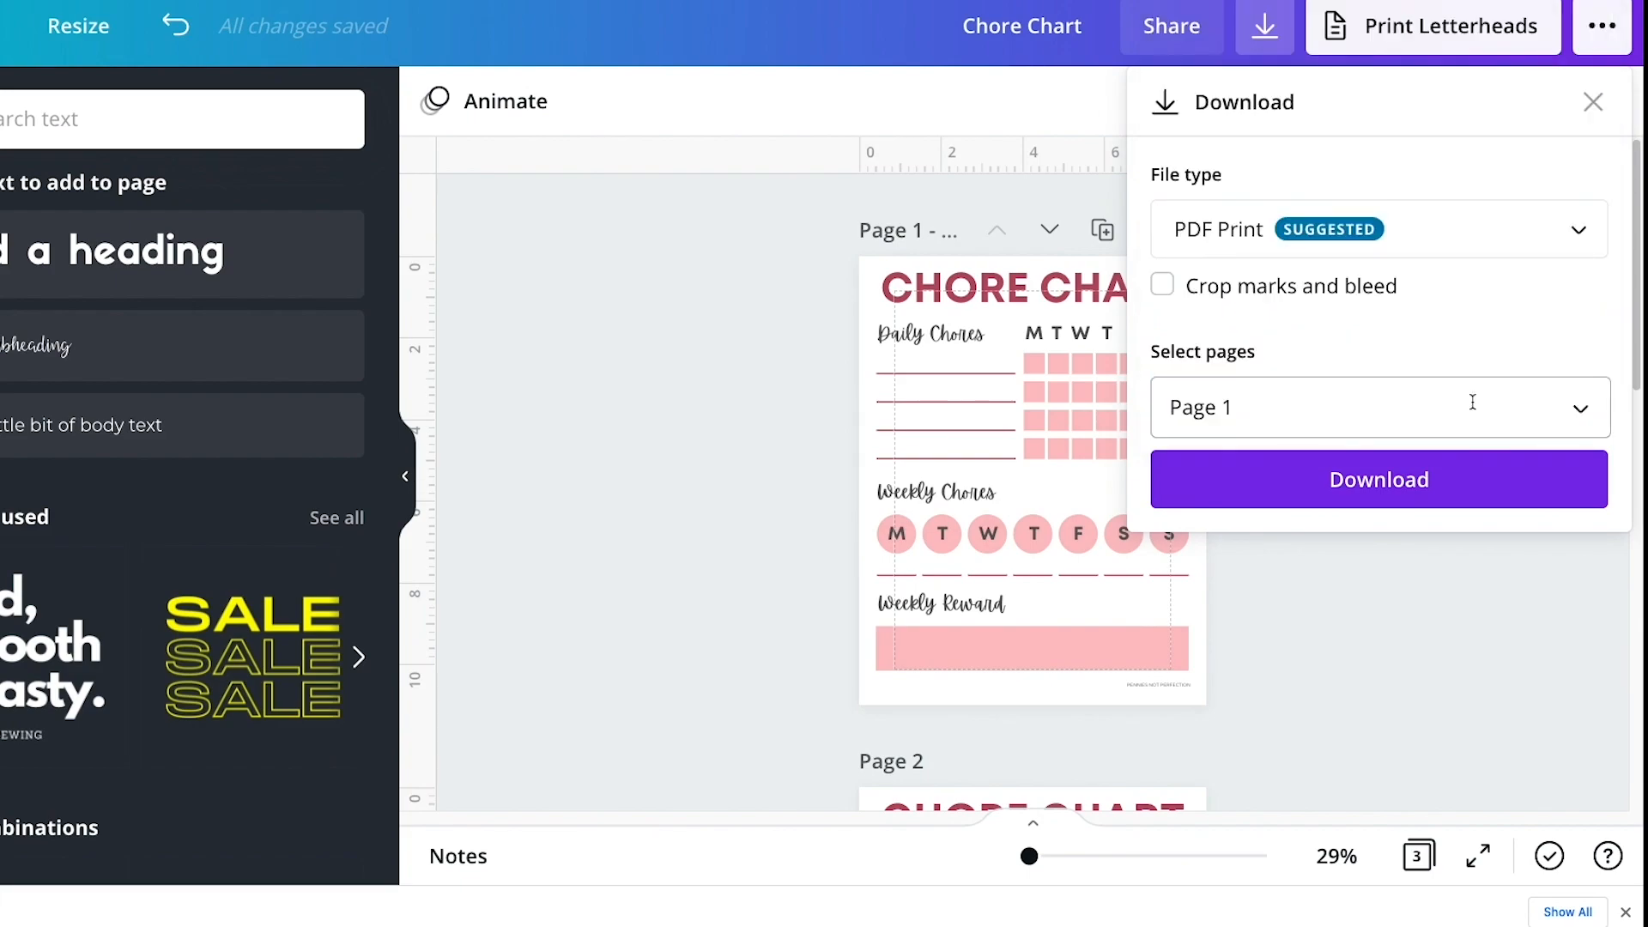
pyautogui.click(1436, 481)
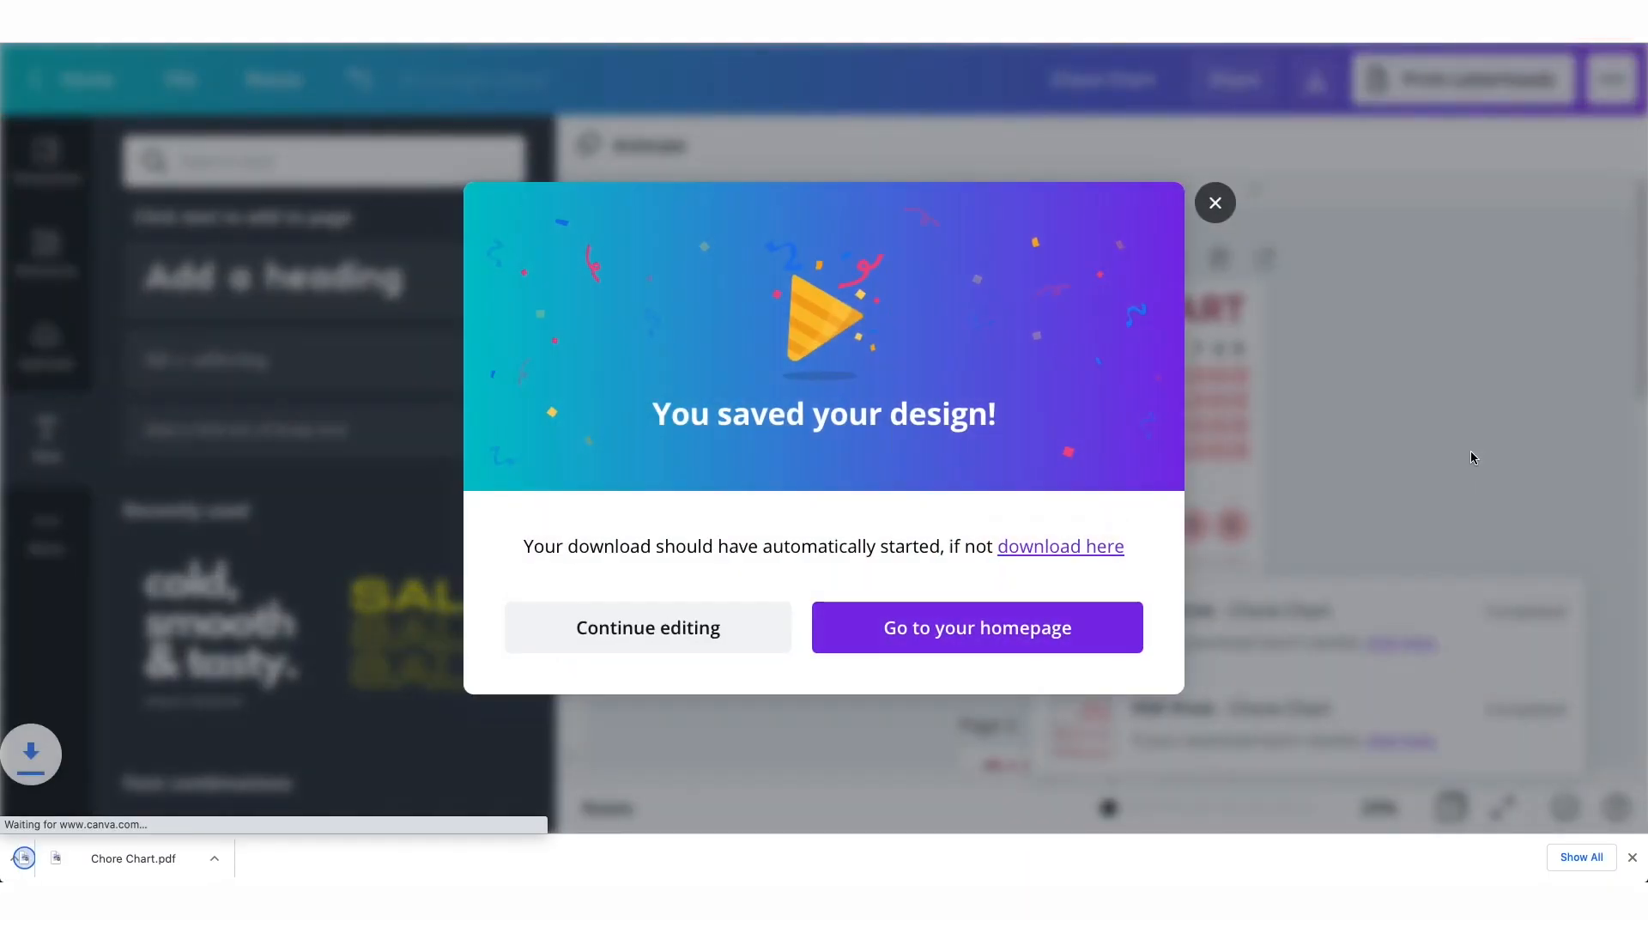
pyautogui.click(1216, 202)
# Open the downloaded Chore Chart.pdf, zoom out to 80% and examine its three pages.
pyautogui.click(350, 858)
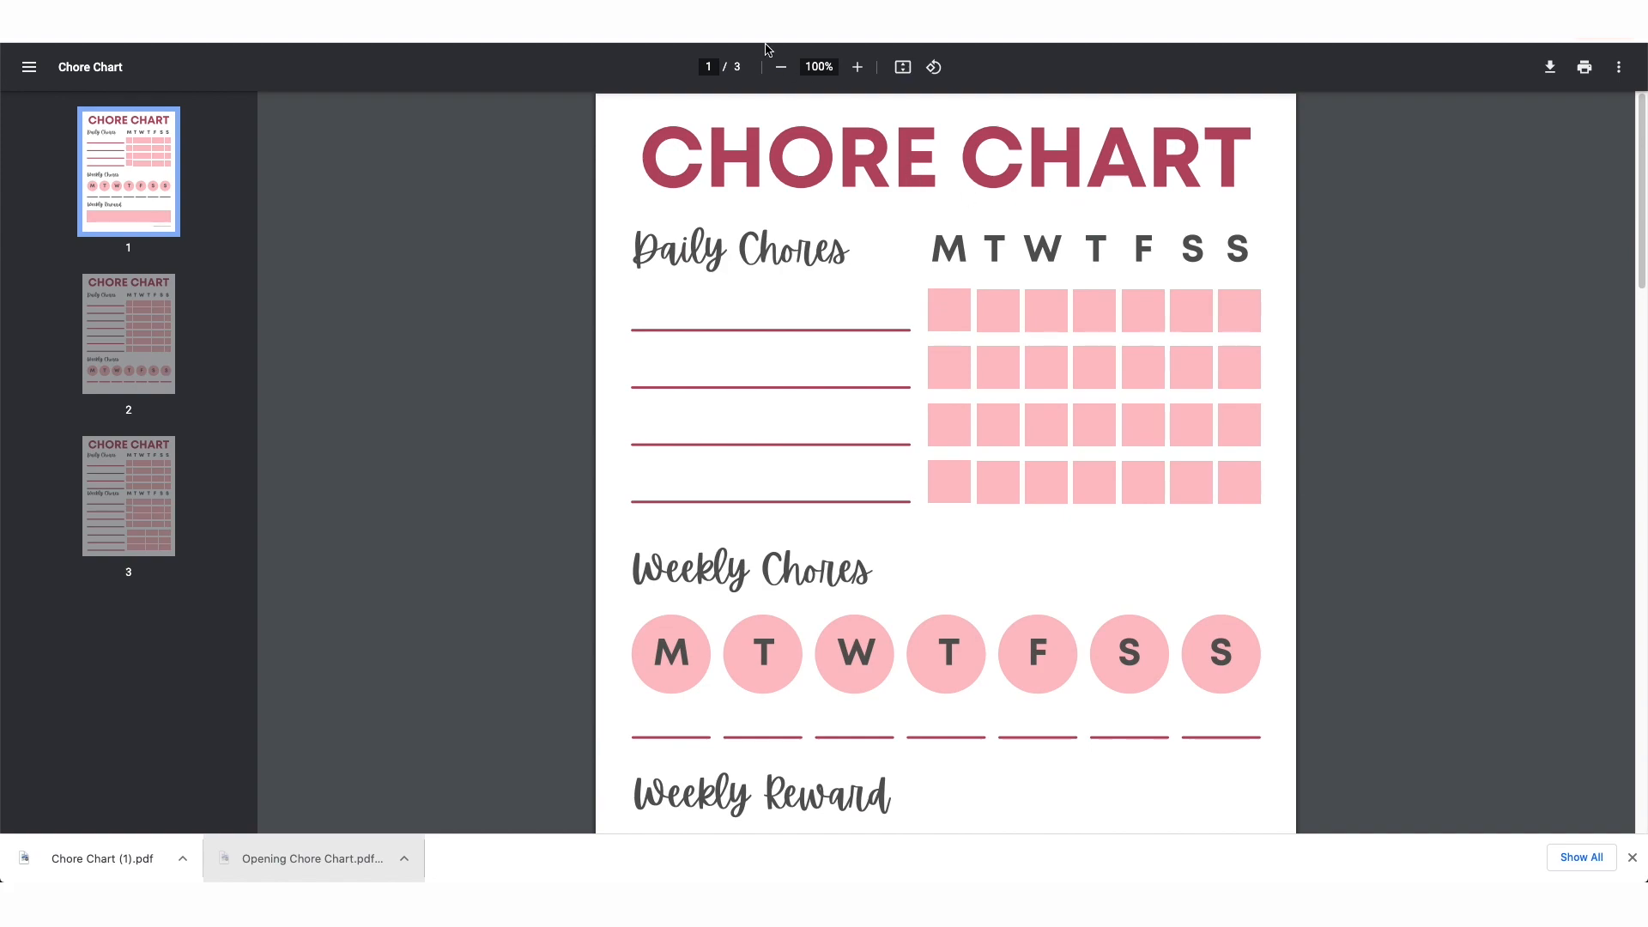
pyautogui.click(780, 66)
pyautogui.click(780, 67)
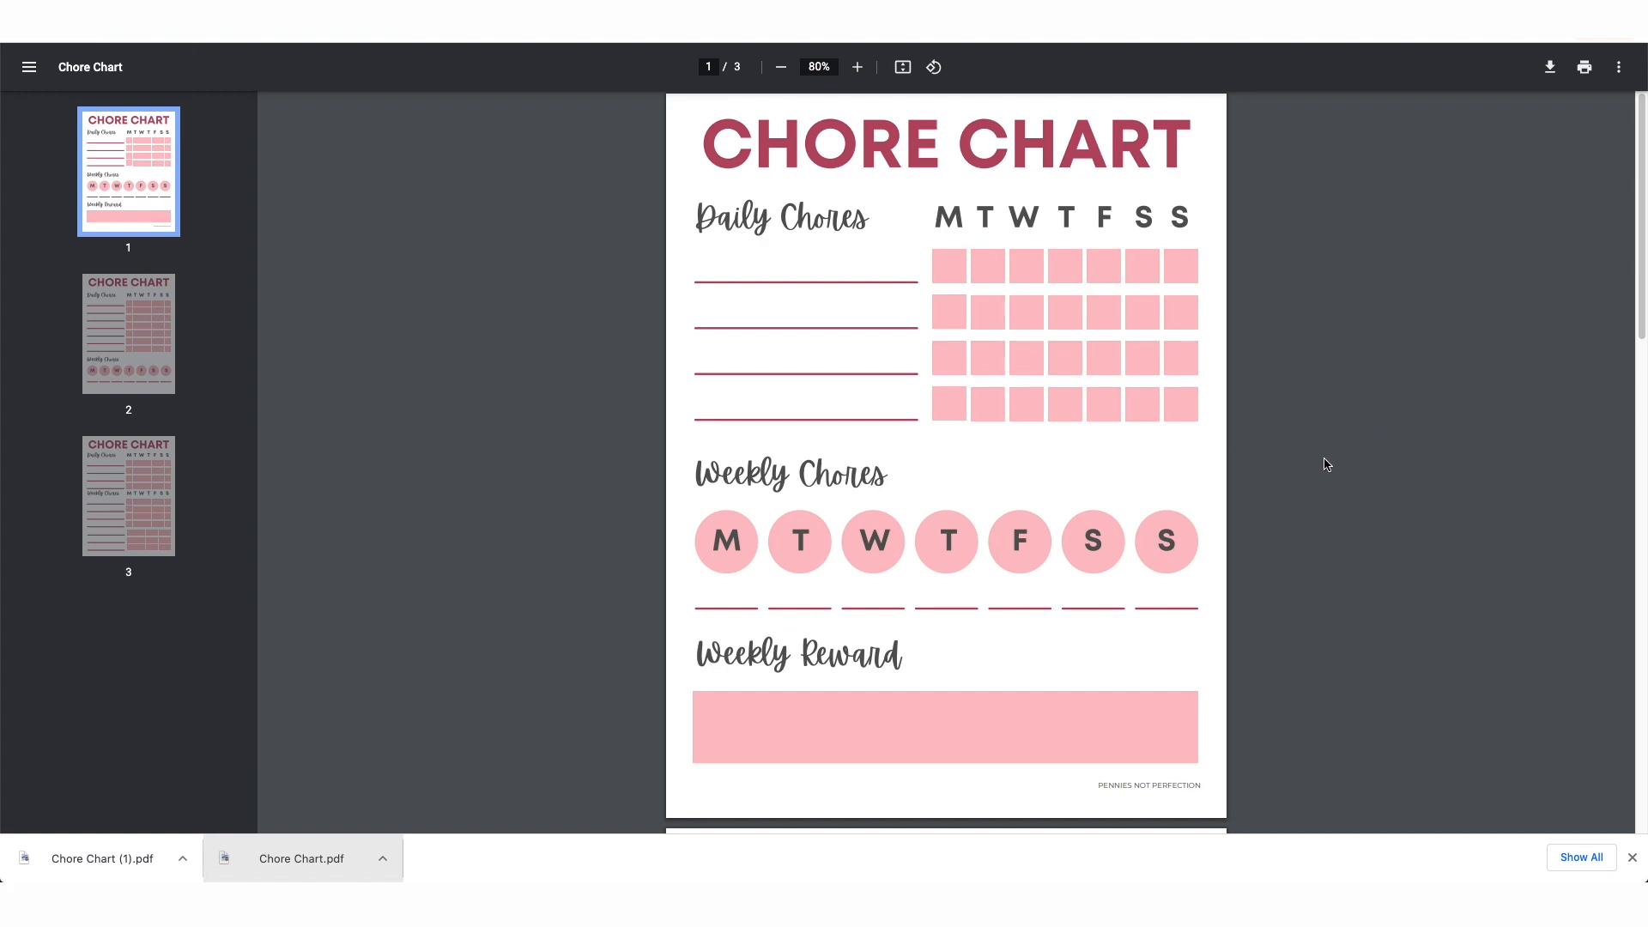
pyautogui.scroll(-1, 1327, 464)
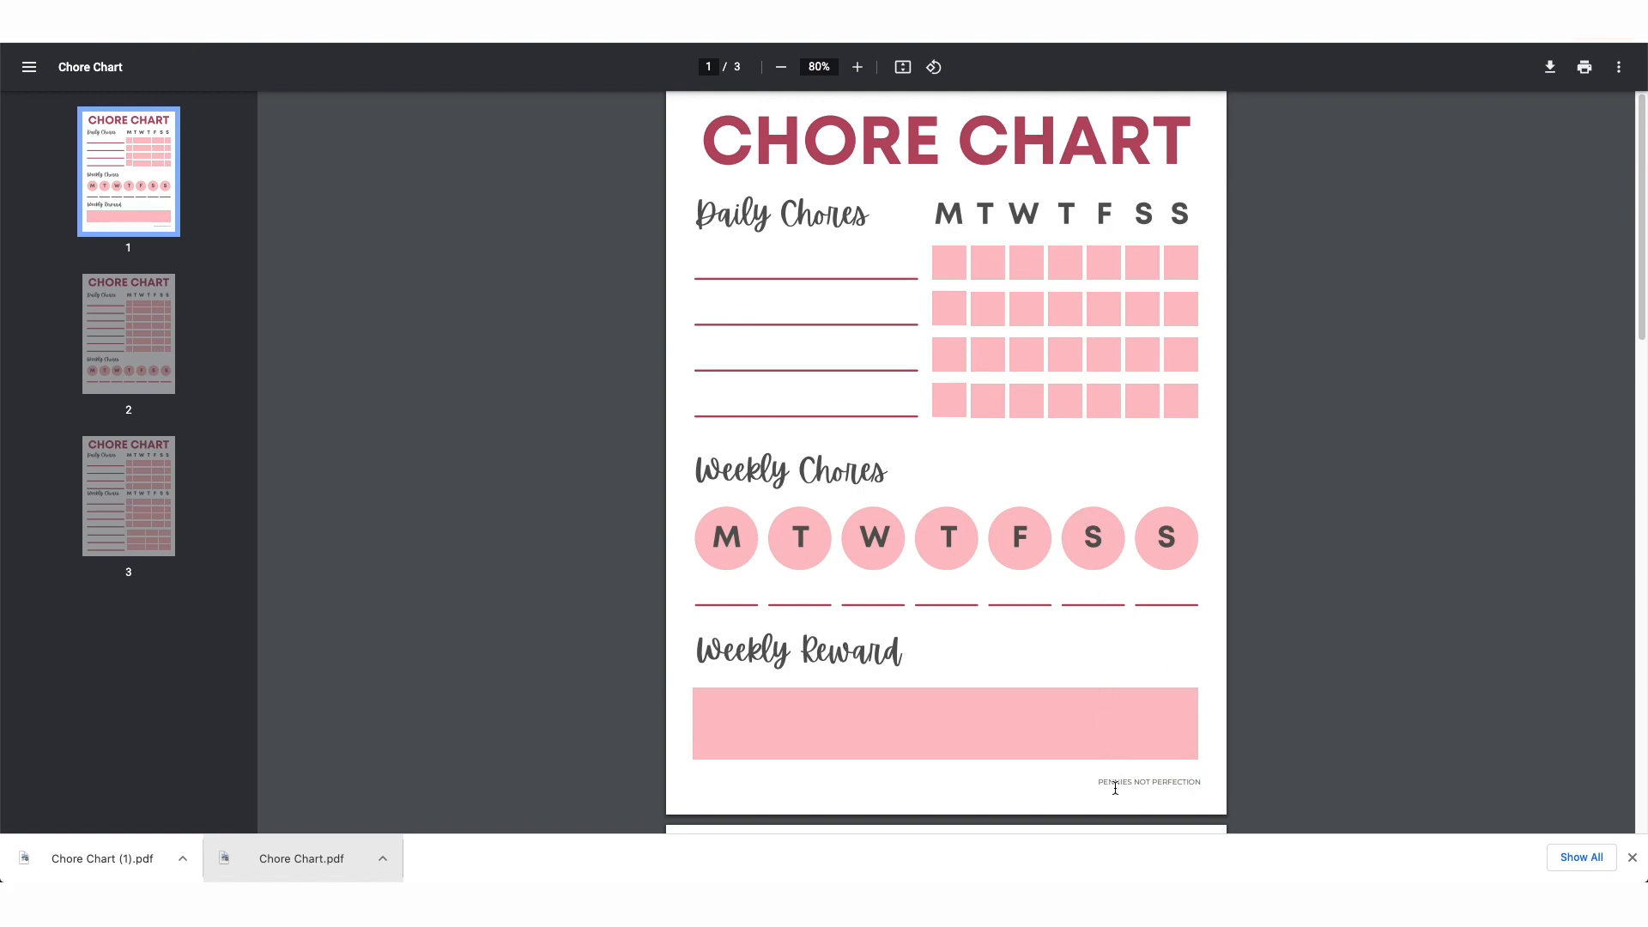
pyautogui.scroll(-3, 1159, 786)
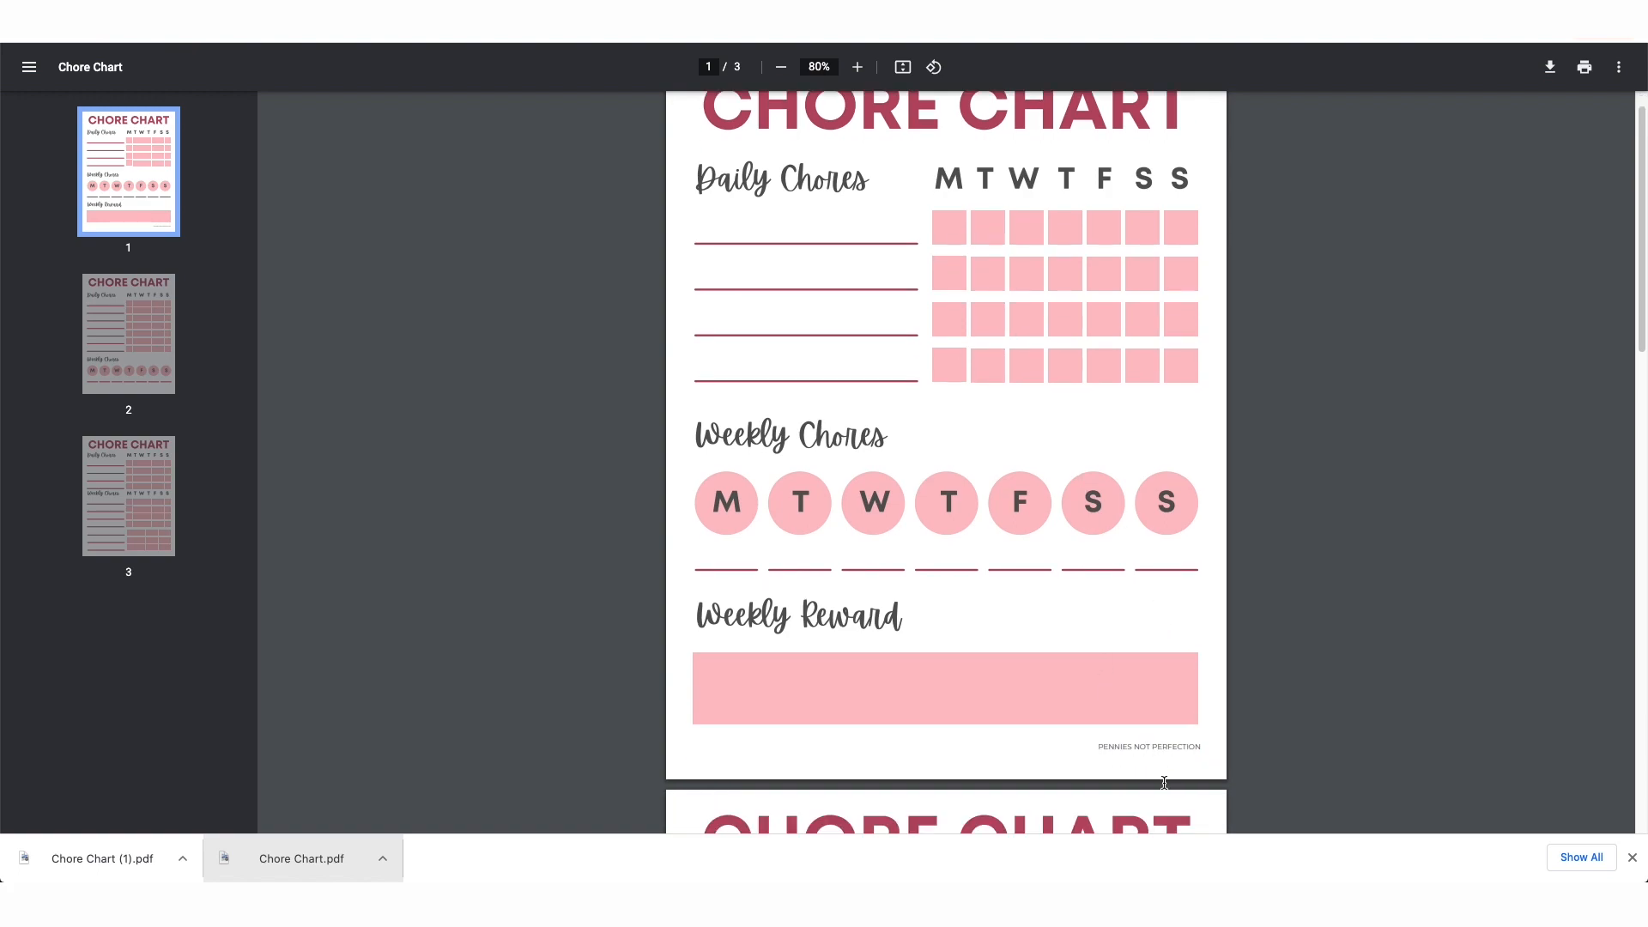
pyautogui.scroll(-10, 1165, 786)
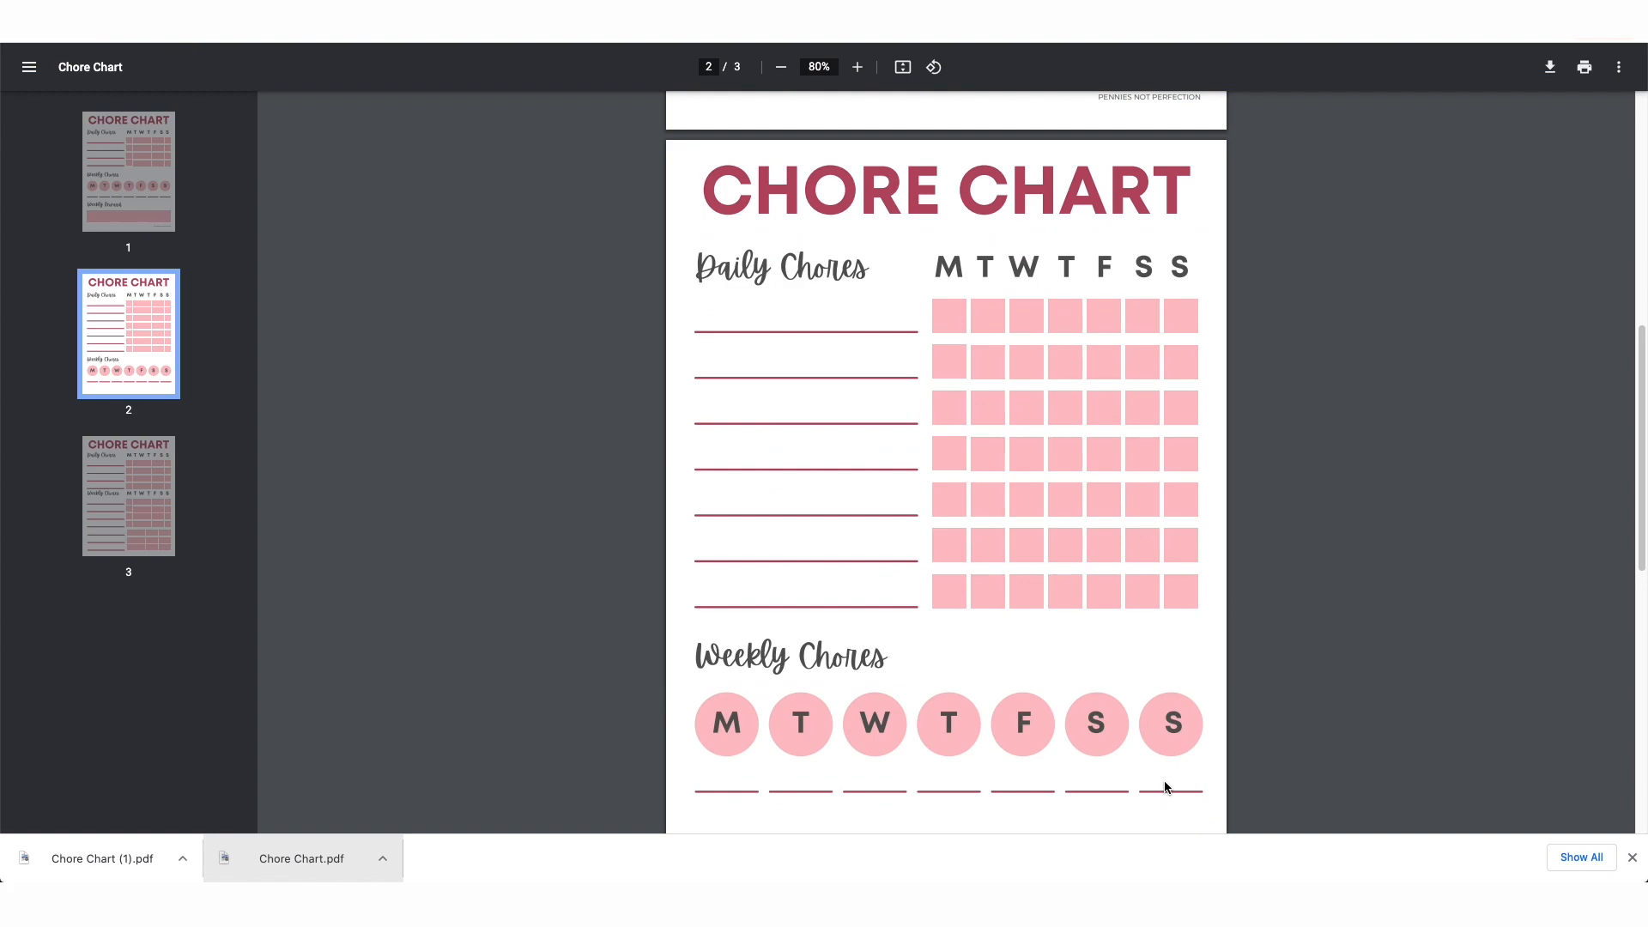
pyautogui.scroll(-10, 1166, 786)
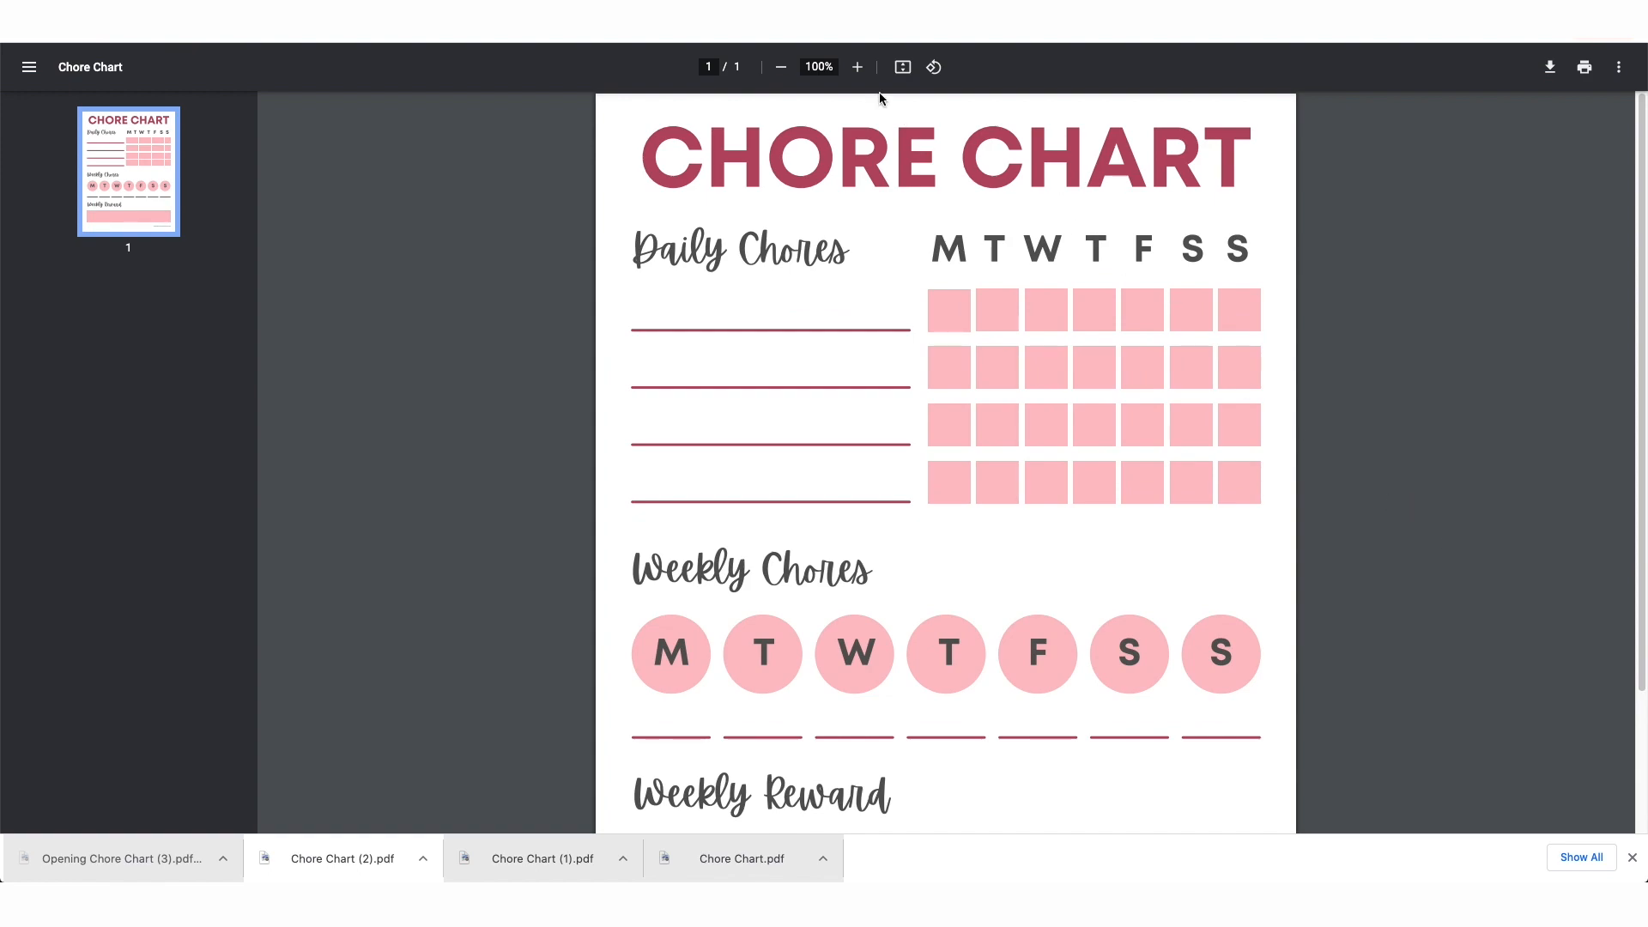
# Zoom out on the single-page chore chart PDF to inspect it, and review page 2 of the three-page PDF.
pyautogui.click(788, 72)
pyautogui.click(789, 73)
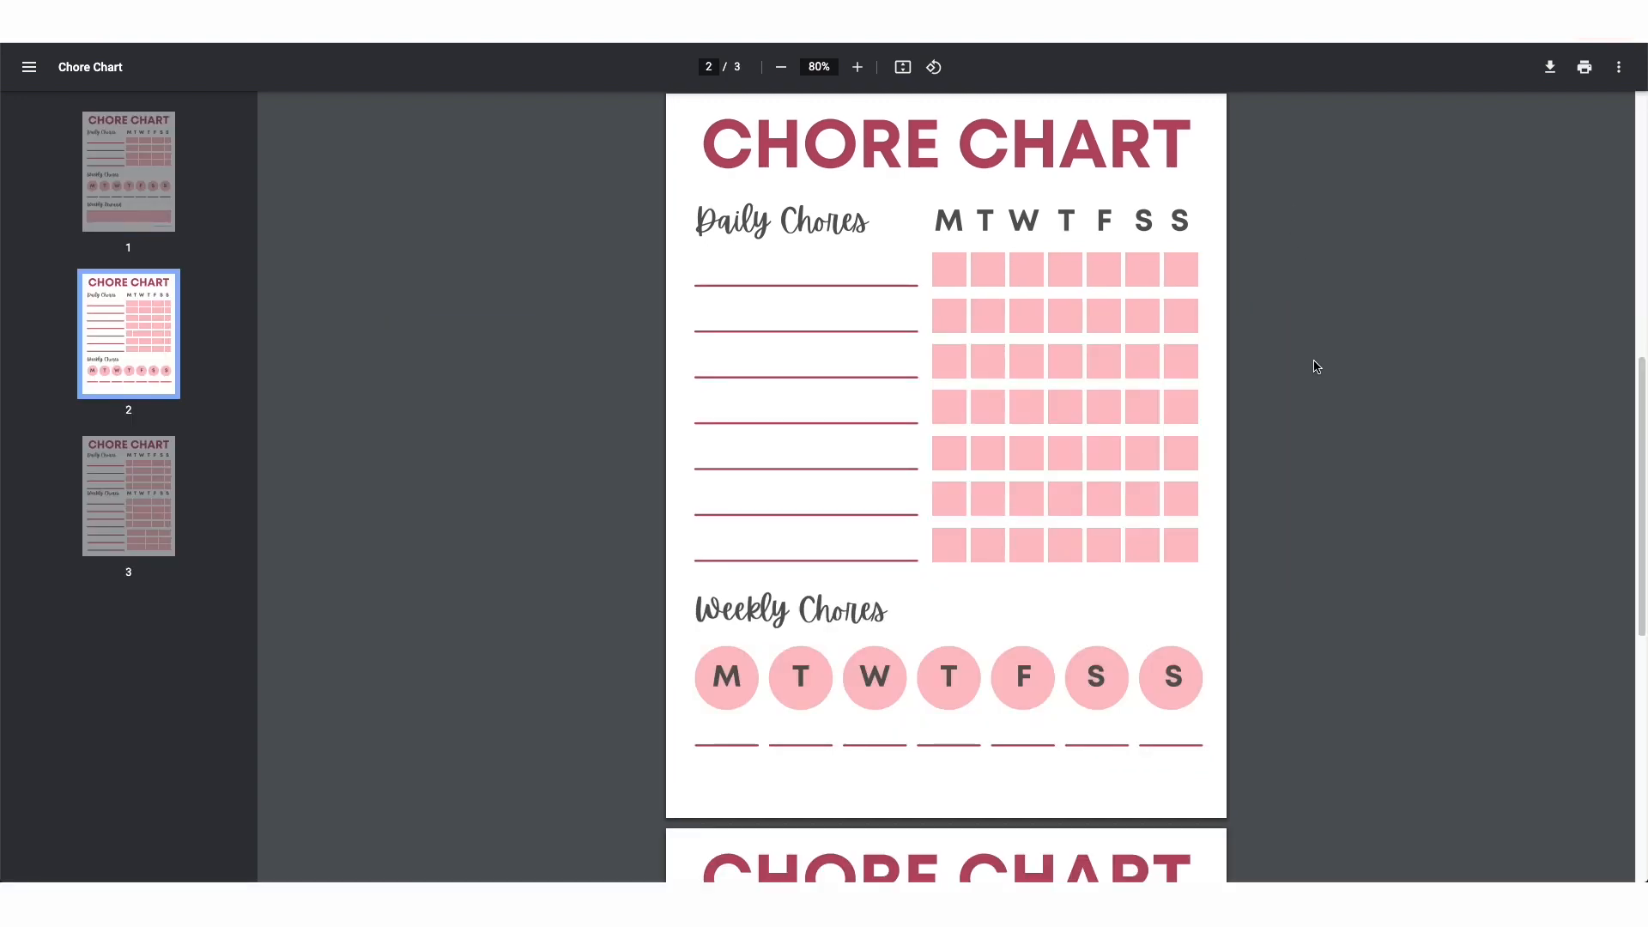
pyautogui.scroll(1, 1317, 367)
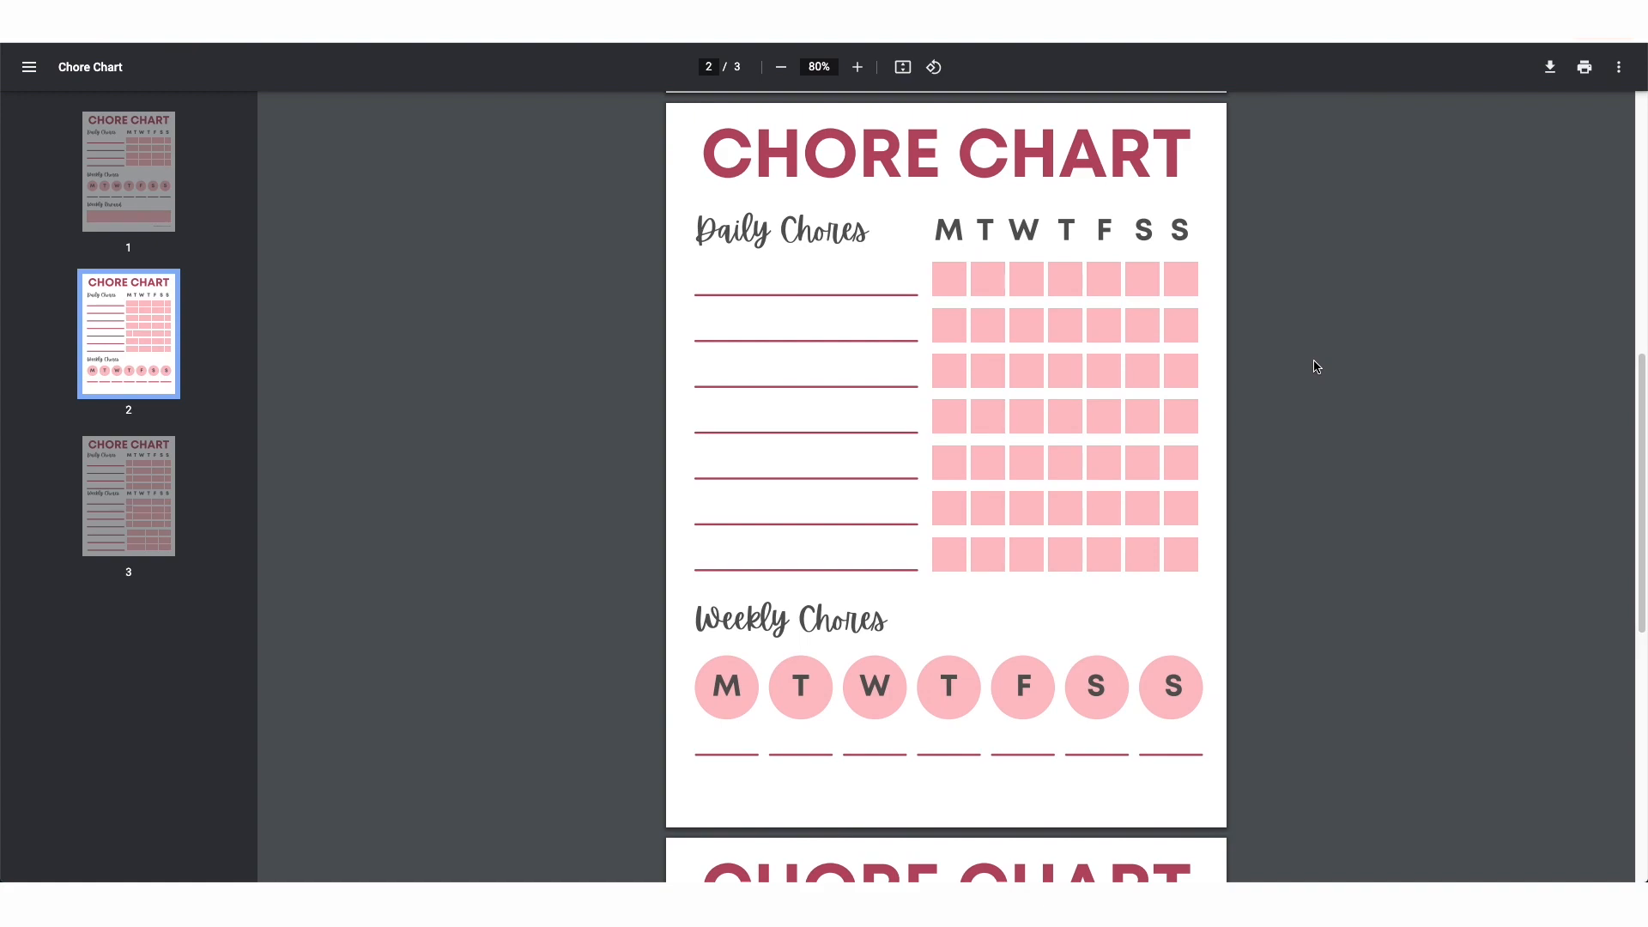